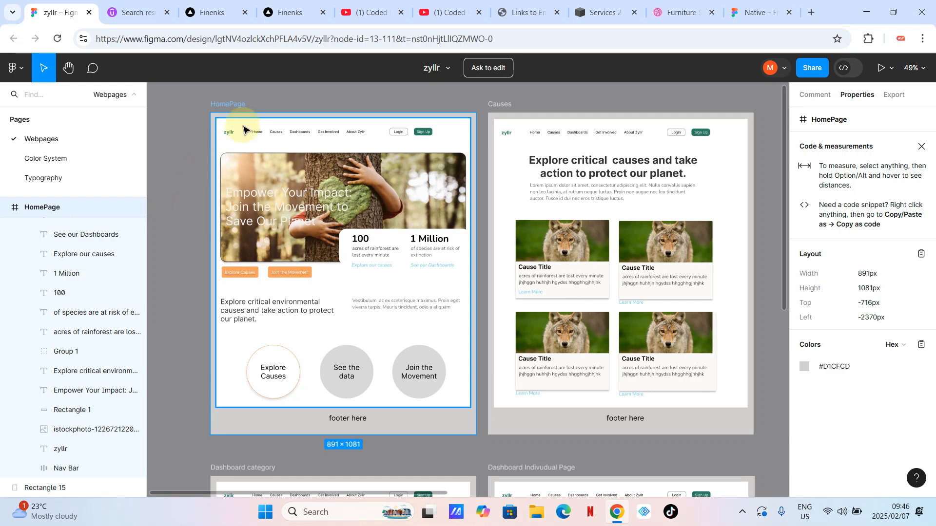
Step: Examine the HomePage frame's navigation bar, hero banner, statistics and circle links in the zyllr file
{"action": "scroll", "coordinate": [228, 127], "scroll_direction": "up", "scroll_amount": 3}
{"action": "scroll", "coordinate": [228, 127], "scroll_direction": "up", "scroll_amount": 6}
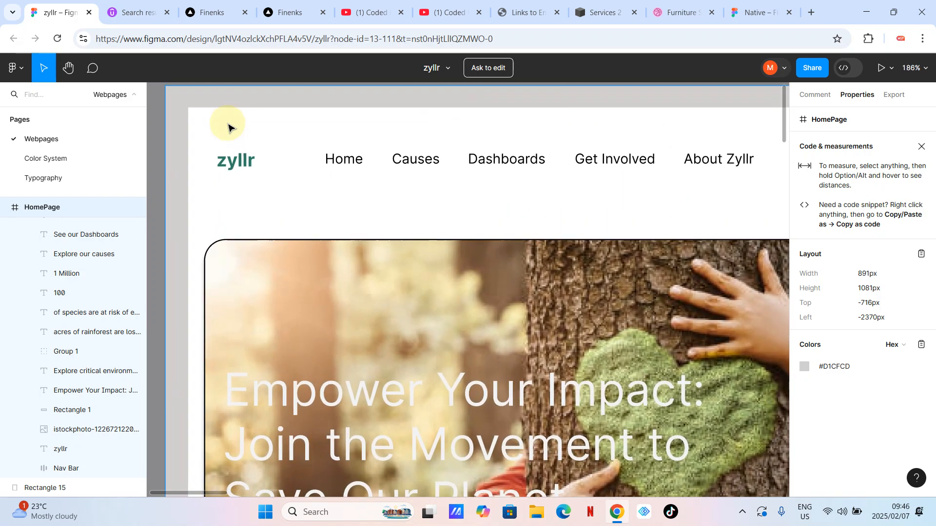
{"action": "scroll", "coordinate": [278, 156], "scroll_direction": "down", "scroll_amount": 4}
{"action": "scroll", "coordinate": [382, 161], "scroll_direction": "right", "scroll_amount": 2}
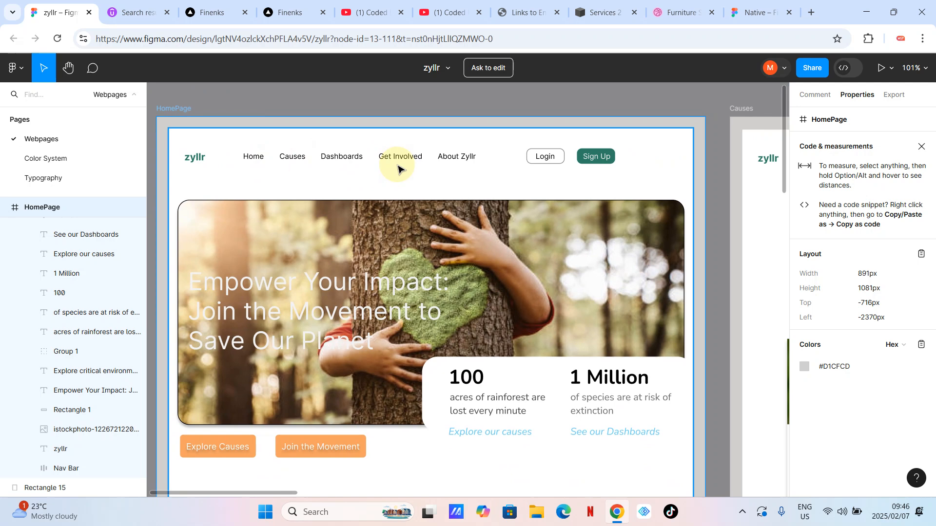
{"action": "scroll", "coordinate": [398, 168], "scroll_direction": "down", "scroll_amount": 2}
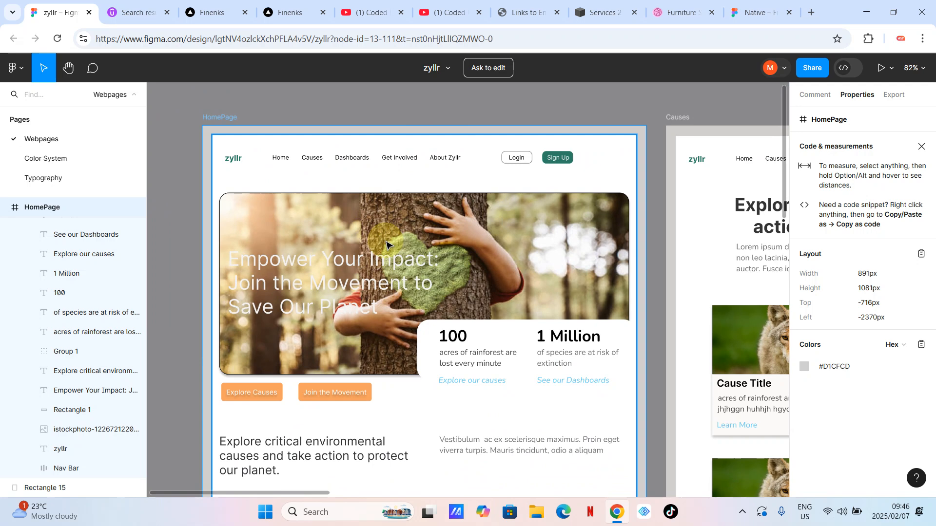
{"action": "scroll", "coordinate": [387, 245], "scroll_direction": "down", "scroll_amount": 3}
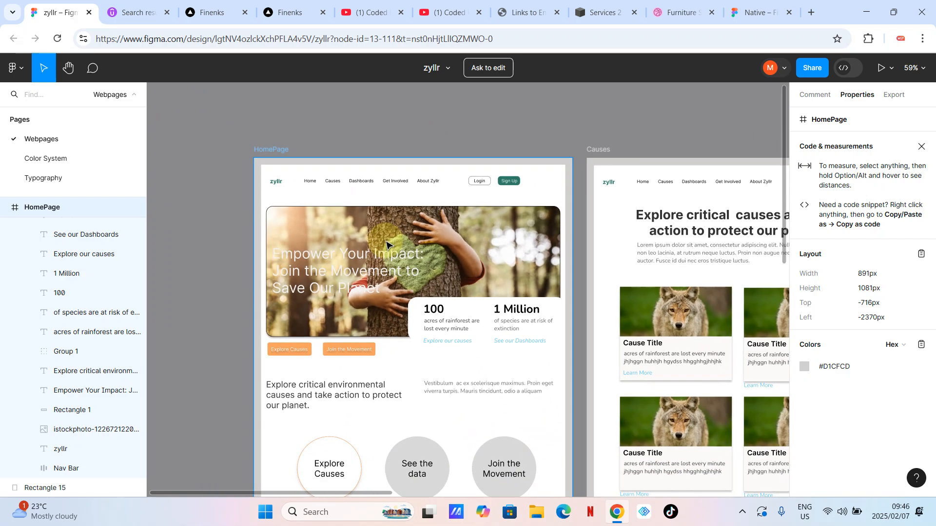
{"action": "scroll", "coordinate": [386, 245], "scroll_direction": "right", "scroll_amount": 2}
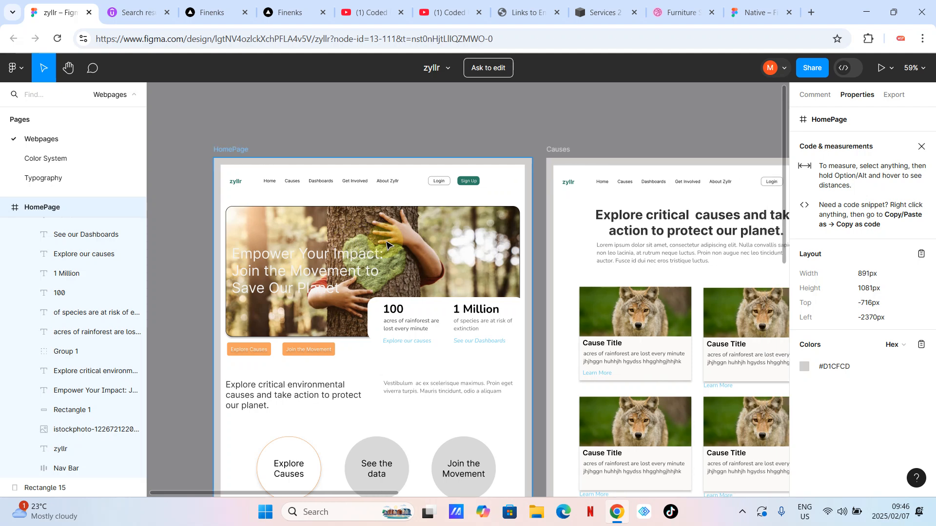
{"action": "scroll", "coordinate": [387, 244], "scroll_direction": "down", "scroll_amount": 3}
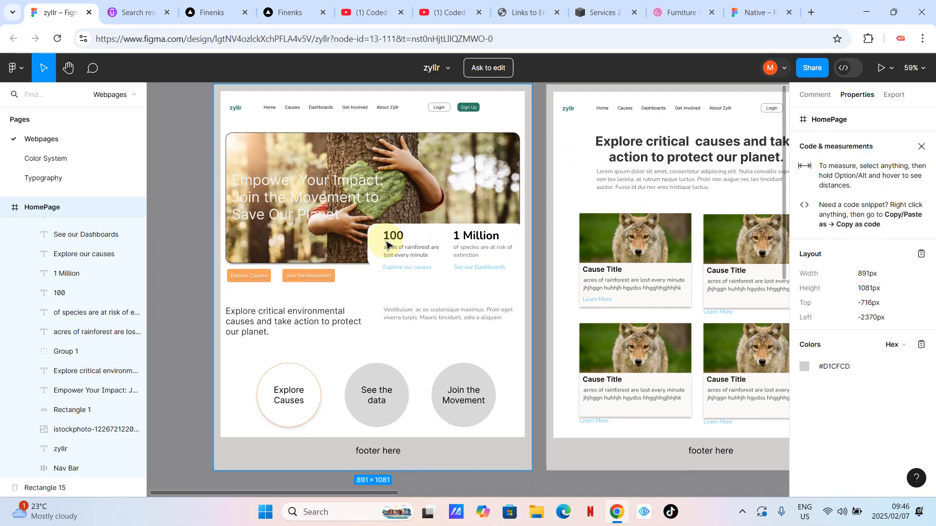
{"action": "scroll", "coordinate": [387, 245], "scroll_direction": "up", "scroll_amount": 2}
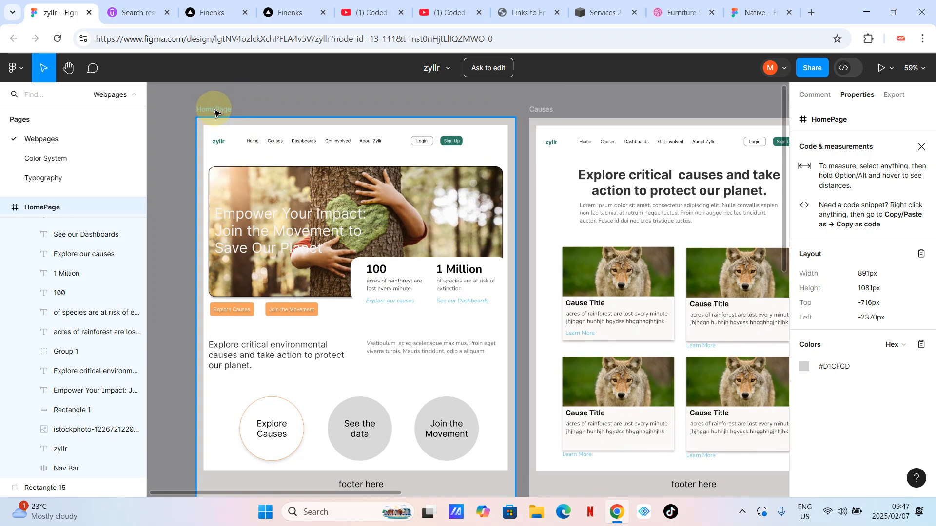
Step: Switch to the Native design file, paste the HomePage frame and place it beside the Desktop - 1 frame
{"action": "left_click", "coordinate": [745, 12]}
{"action": "left_click", "coordinate": [368, 188]}
{"action": "key", "text": "ctrl+v"}
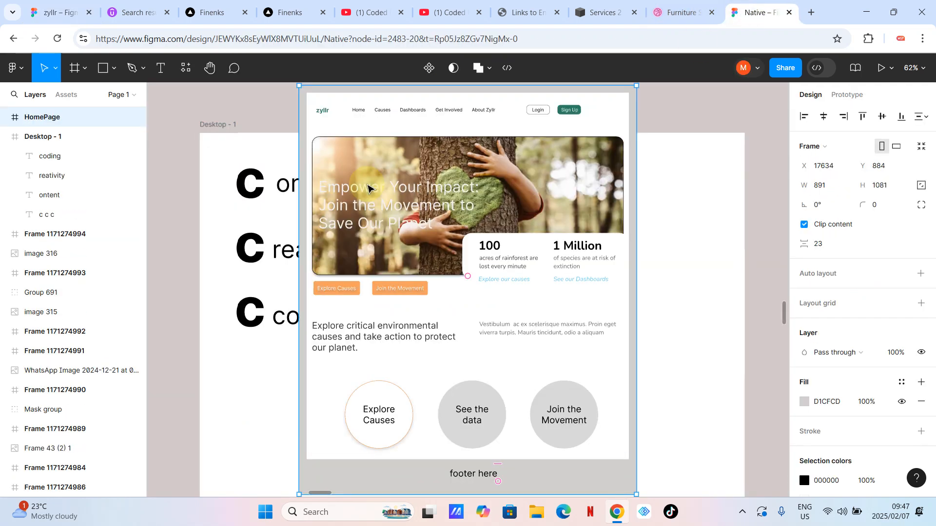
{"action": "scroll", "coordinate": [449, 212], "scroll_direction": "down", "scroll_amount": 5}
{"action": "left_click_drag", "start_coordinate": [396, 141], "coordinate": [195, 177]}
{"action": "scroll", "coordinate": [330, 236], "scroll_direction": "left", "scroll_amount": 3}
{"action": "scroll", "coordinate": [330, 236], "scroll_direction": "up", "scroll_amount": 3}
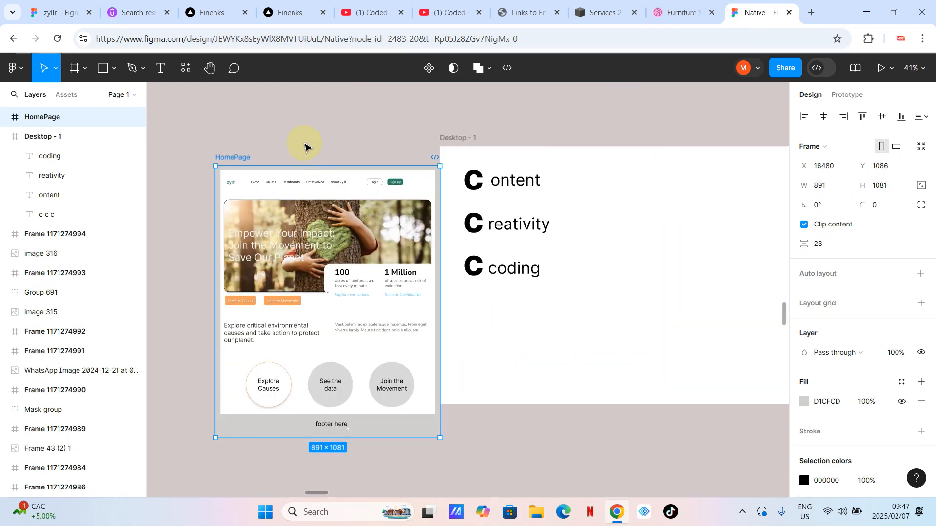
{"action": "left_click", "coordinate": [305, 143]}
{"action": "left_click", "coordinate": [299, 183]}
{"action": "left_click_drag", "start_coordinate": [299, 183], "coordinate": [652, 198]}
{"action": "key", "text": "ctrl+z"}
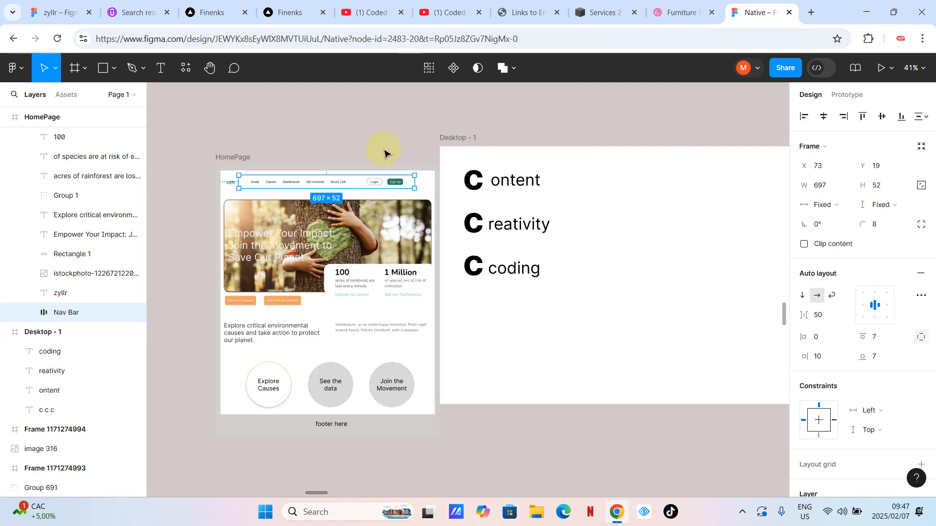
Step: Move the HomePage frame slightly up and farther away from the Desktop - 1 frame, leaving nothing selected
{"action": "left_click", "coordinate": [311, 128]}
{"action": "left_click_drag", "start_coordinate": [238, 160], "coordinate": [216, 142]}
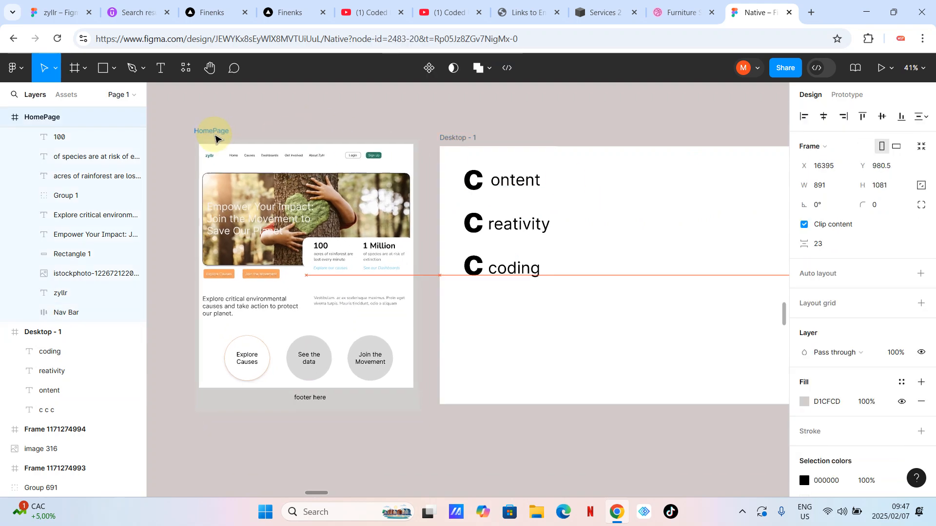
{"action": "left_click", "coordinate": [274, 134]}
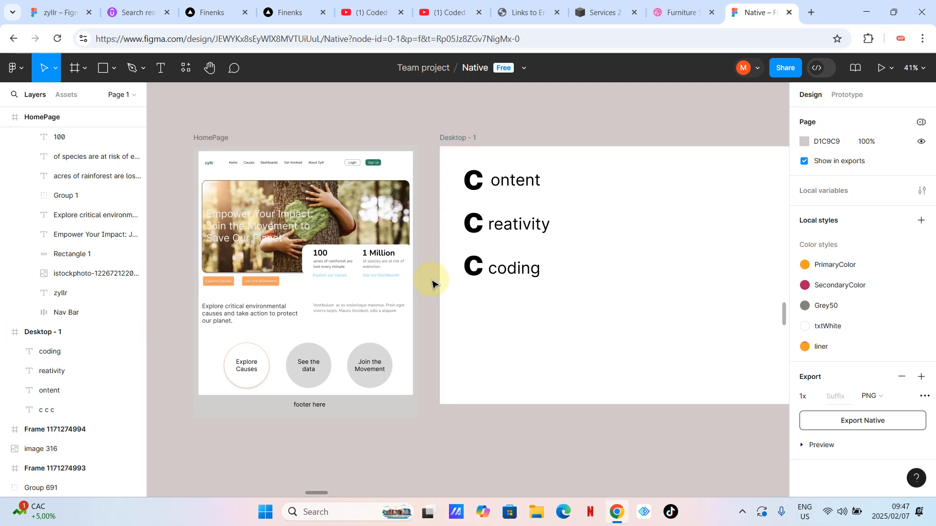
Step: Examine the pasted HomePage design's logo, navigation bar, hero section and lower content
{"action": "scroll", "coordinate": [197, 171], "scroll_direction": "up", "scroll_amount": 10}
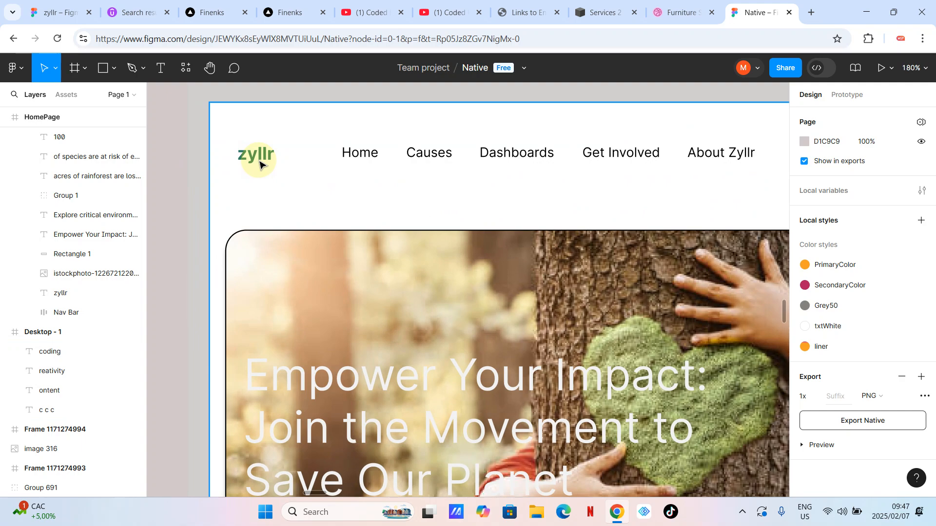
{"action": "scroll", "coordinate": [260, 165], "scroll_direction": "down", "scroll_amount": 3}
{"action": "scroll", "coordinate": [299, 180], "scroll_direction": "down", "scroll_amount": 3}
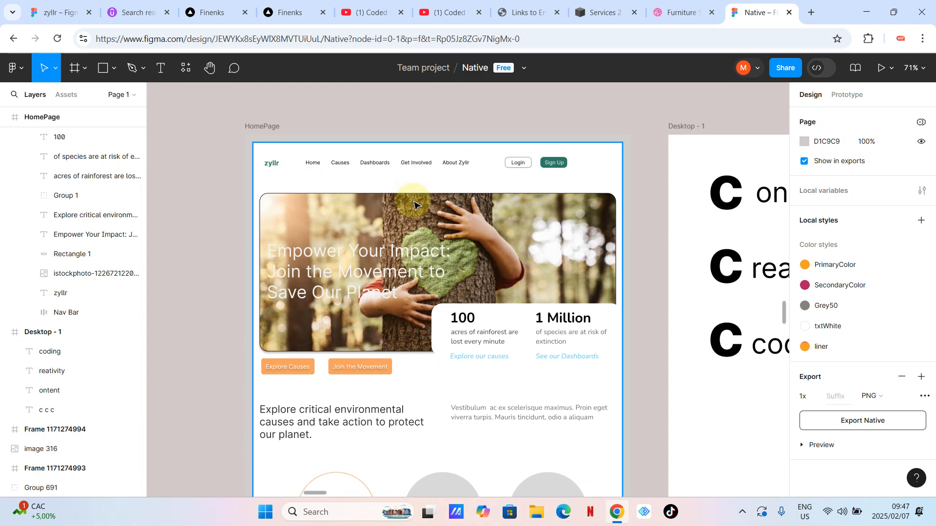
{"action": "scroll", "coordinate": [414, 205], "scroll_direction": "down", "scroll_amount": 2}
{"action": "scroll", "coordinate": [414, 205], "scroll_direction": "right", "scroll_amount": 2}
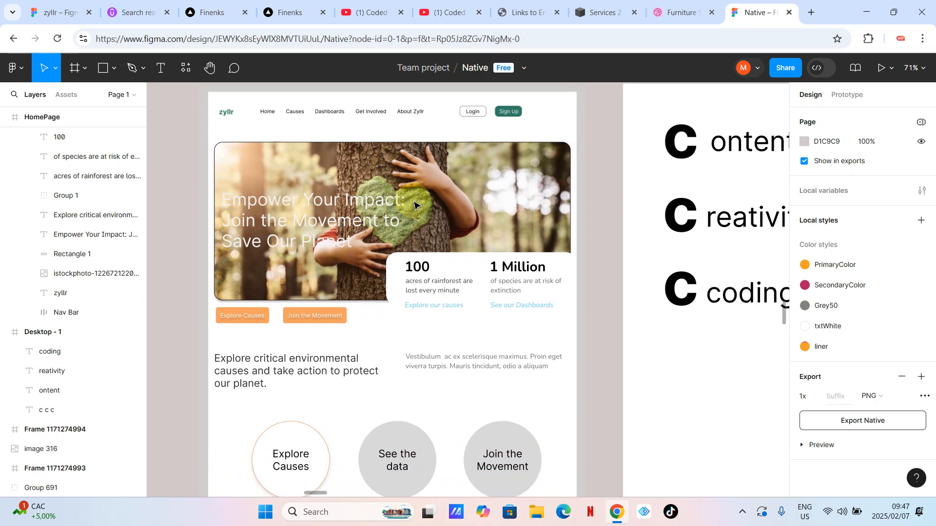
{"action": "scroll", "coordinate": [414, 205], "scroll_direction": "up", "scroll_amount": 2}
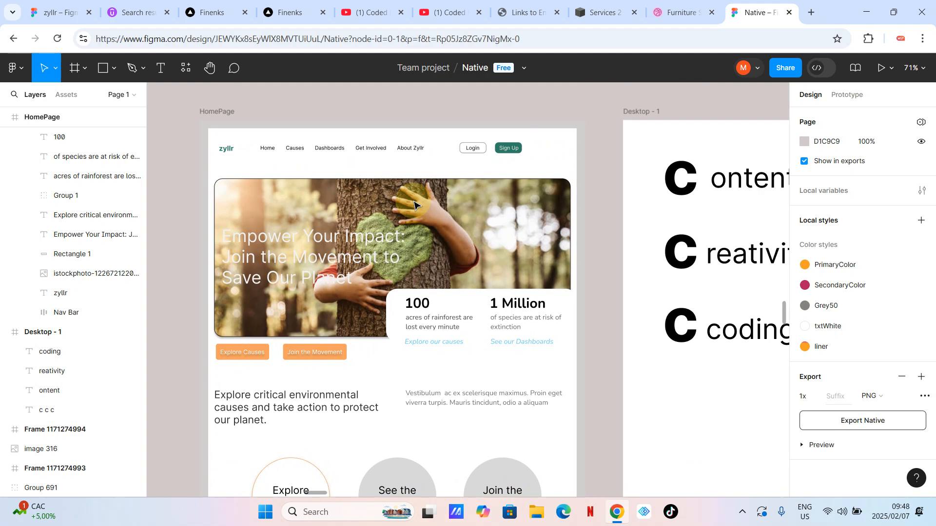
{"action": "scroll", "coordinate": [415, 205], "scroll_direction": "down", "scroll_amount": 3}
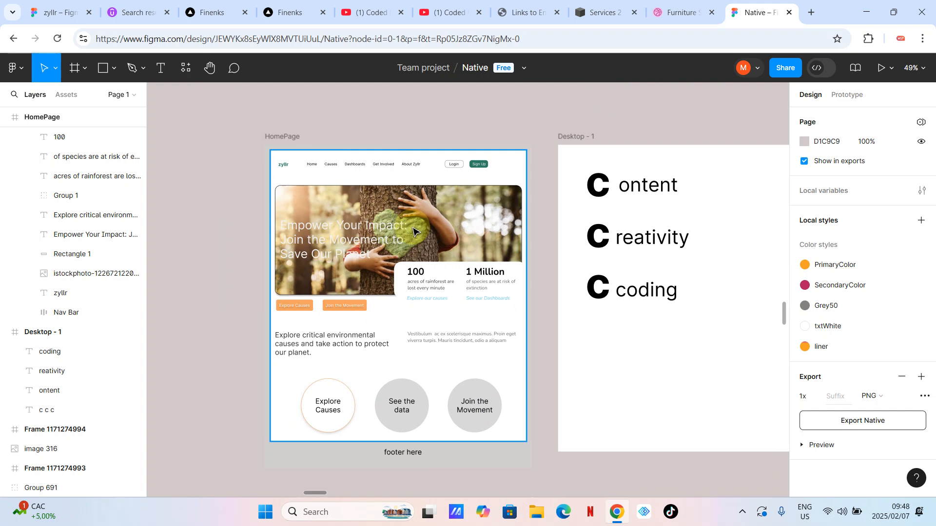
Step: Clear the Desktop - 1 frame by moving its content, creativity and coding texts out to the far side of HomePage
{"action": "scroll", "coordinate": [538, 178], "scroll_direction": "right", "scroll_amount": 2}
{"action": "left_click", "coordinate": [538, 178]}
{"action": "left_click_drag", "start_coordinate": [533, 172], "coordinate": [647, 320]}
{"action": "left_click", "coordinate": [528, 165]}
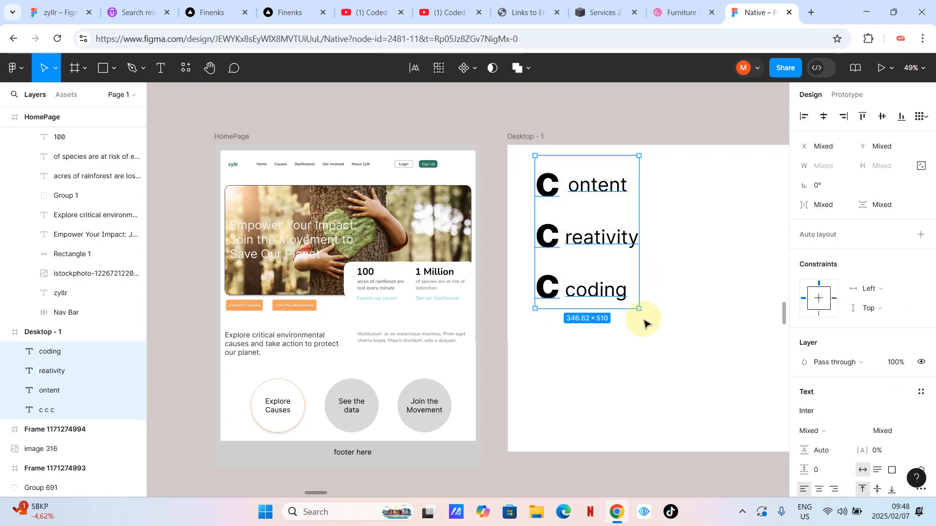
{"action": "left_click_drag", "start_coordinate": [604, 265], "coordinate": [171, 203]}
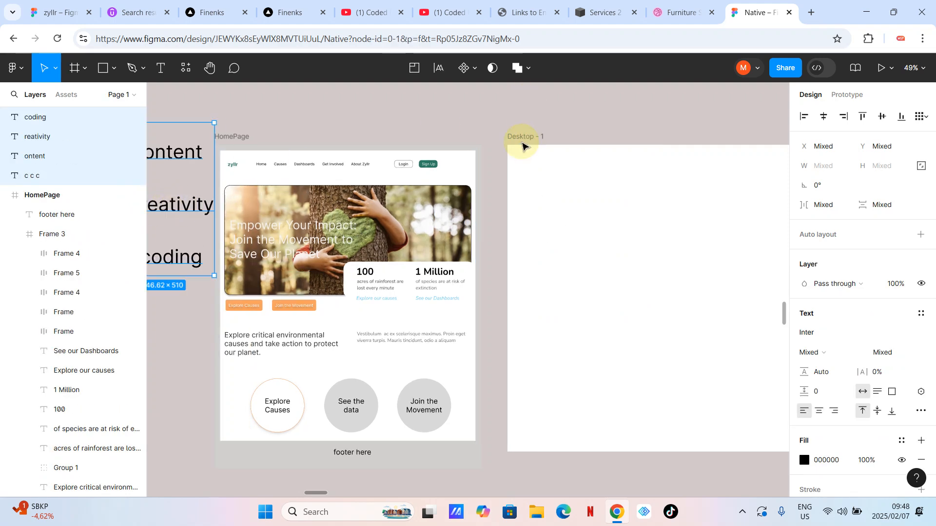
{"action": "left_click", "coordinate": [522, 142]}
{"action": "left_click", "coordinate": [531, 121]}
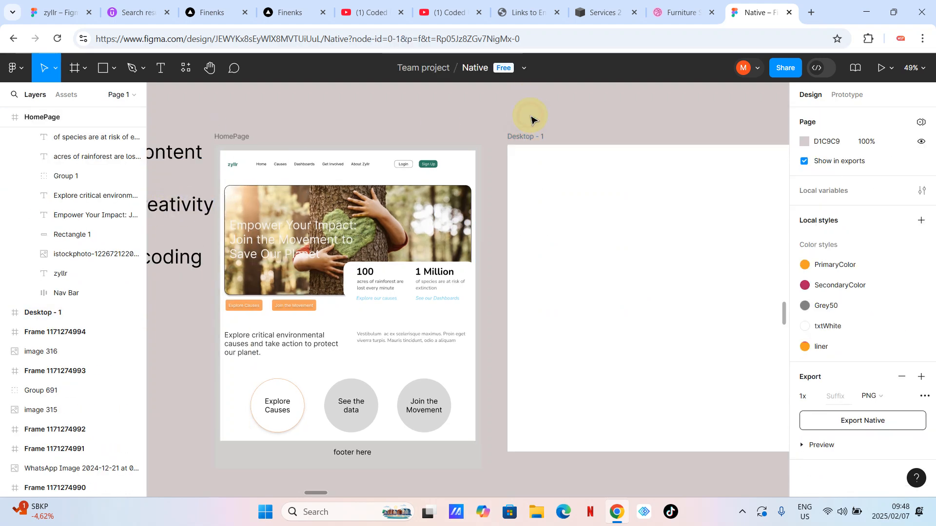
Step: Open SVG Repo in a new browser tab and search its icons for "tree"
{"action": "left_click", "coordinate": [811, 12]}
{"action": "left_click", "coordinate": [268, 61]}
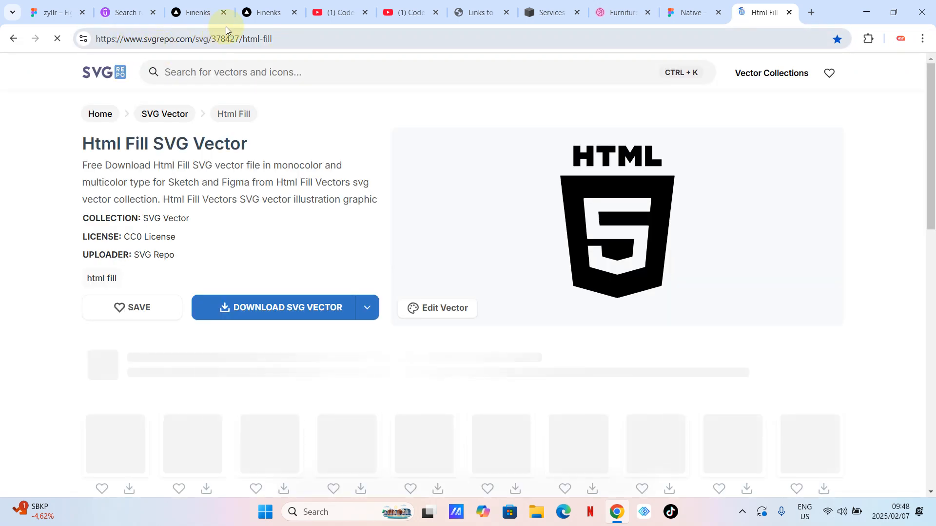
{"action": "left_click", "coordinate": [247, 61]}
{"action": "type", "text": "t"}
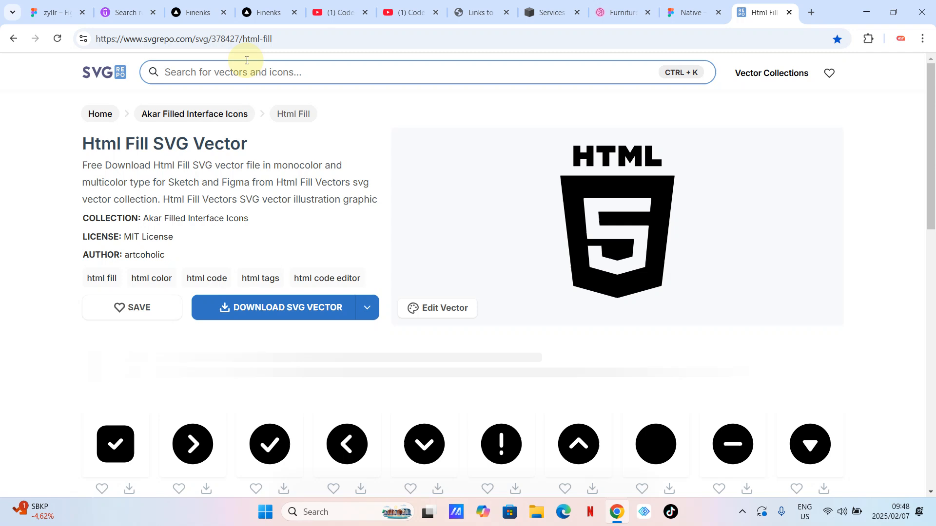
{"action": "type", "text": "ree"}
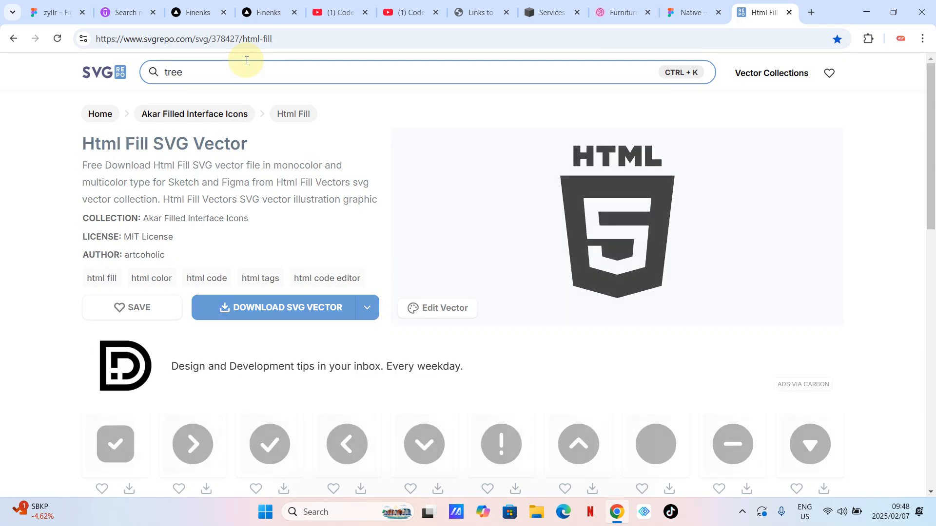
{"action": "key", "text": "Return"}
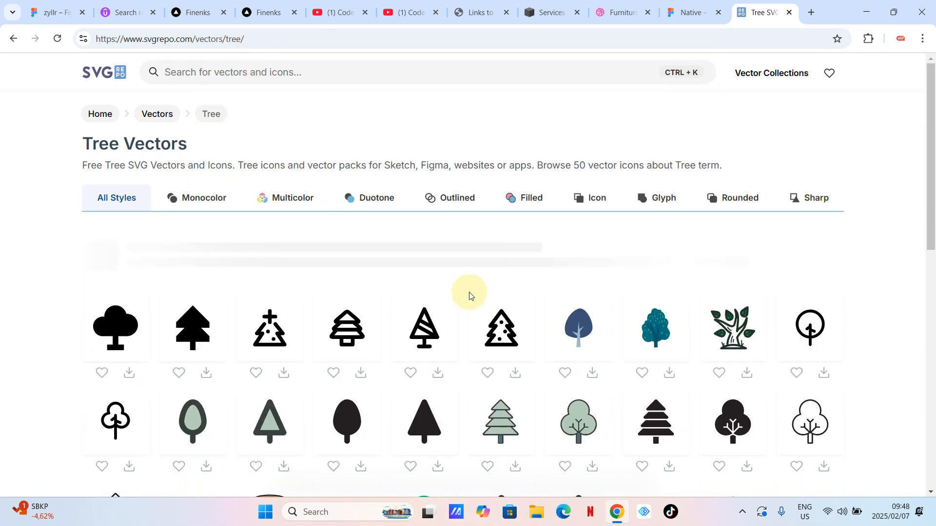
Step: Choose the solid black Tree 2 icon with white branches, open it for editing and copy its SVG
{"action": "scroll", "coordinate": [469, 295], "scroll_direction": "down", "scroll_amount": 2}
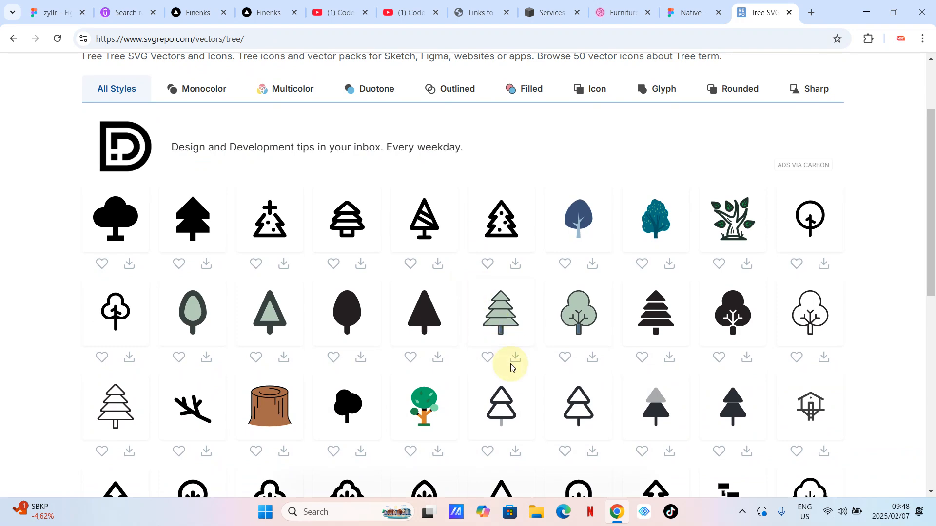
{"action": "scroll", "coordinate": [511, 368], "scroll_direction": "down", "scroll_amount": 2}
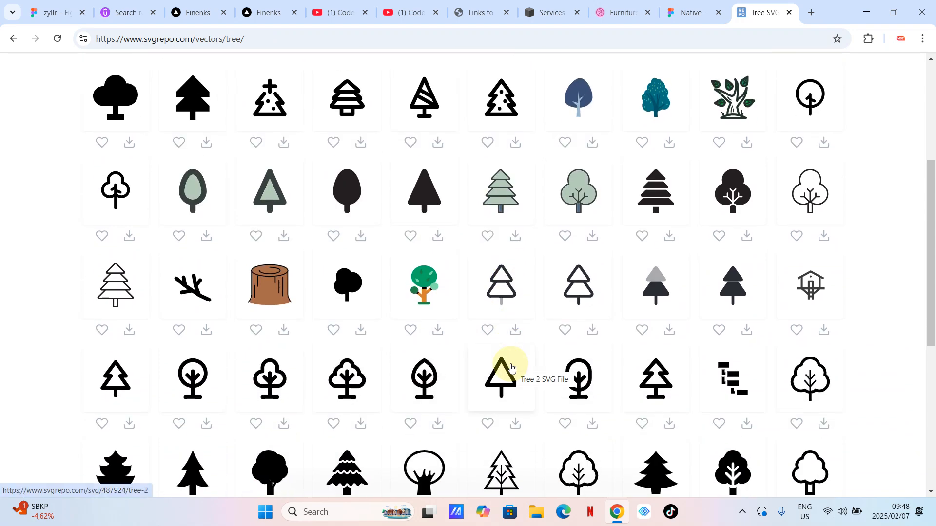
{"action": "scroll", "coordinate": [511, 368], "scroll_direction": "down", "scroll_amount": 3}
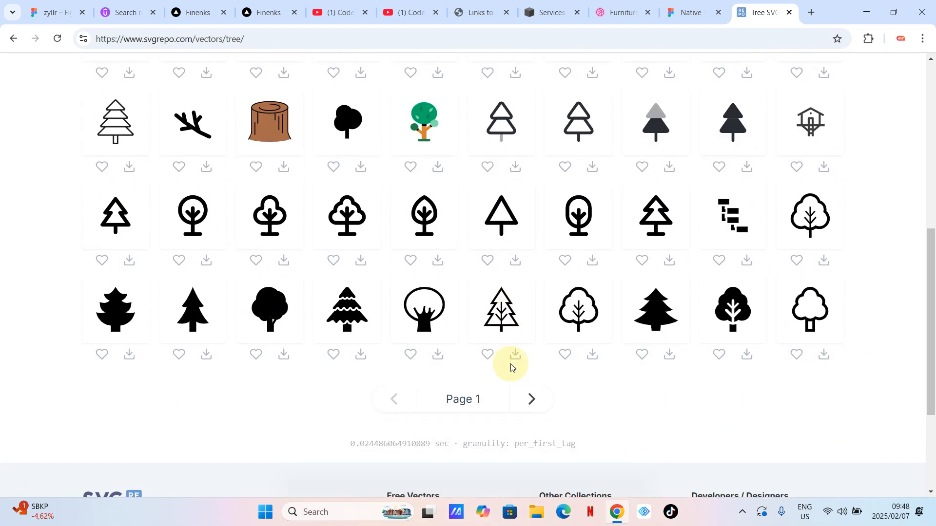
{"action": "left_click", "coordinate": [727, 309]}
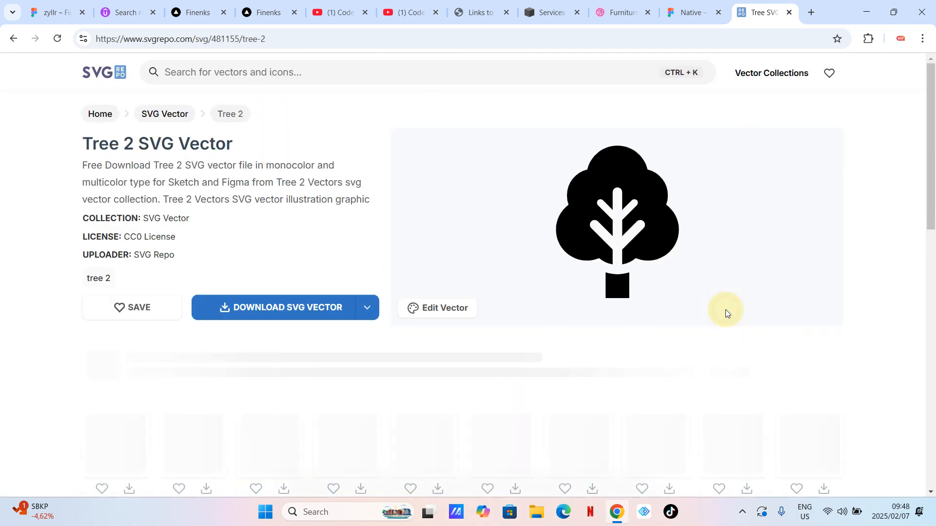
{"action": "left_click", "coordinate": [435, 317]}
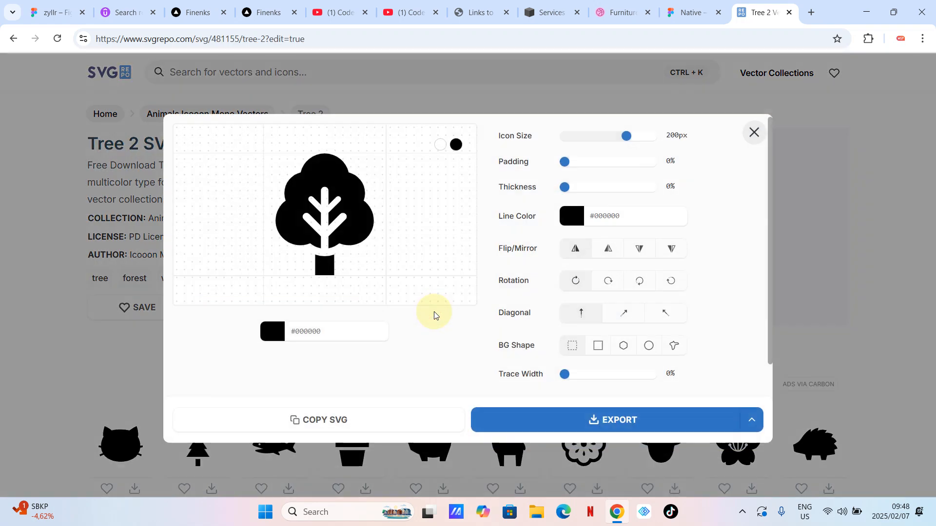
{"action": "left_click", "coordinate": [312, 420]}
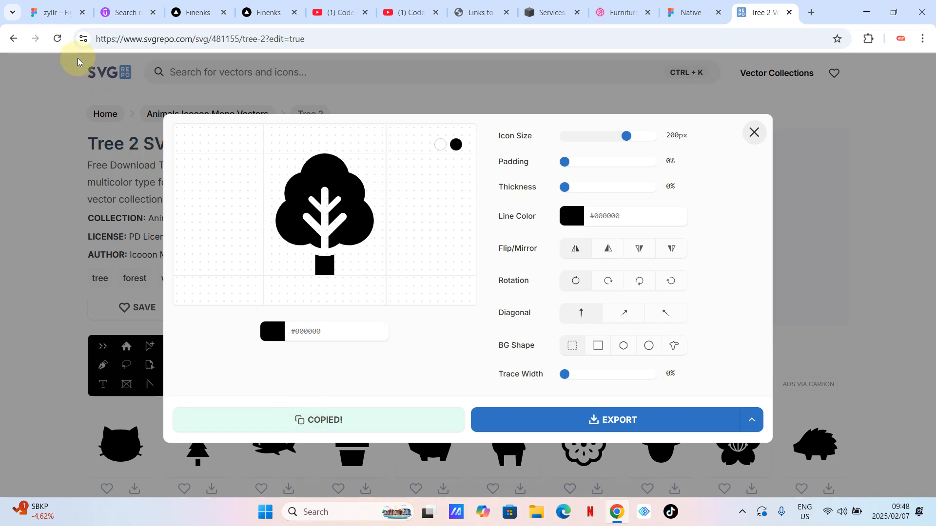
Step: Return to the Native design file and paste the copied tree icon into the Desktop - 1 frame
{"action": "left_click", "coordinate": [689, 10]}
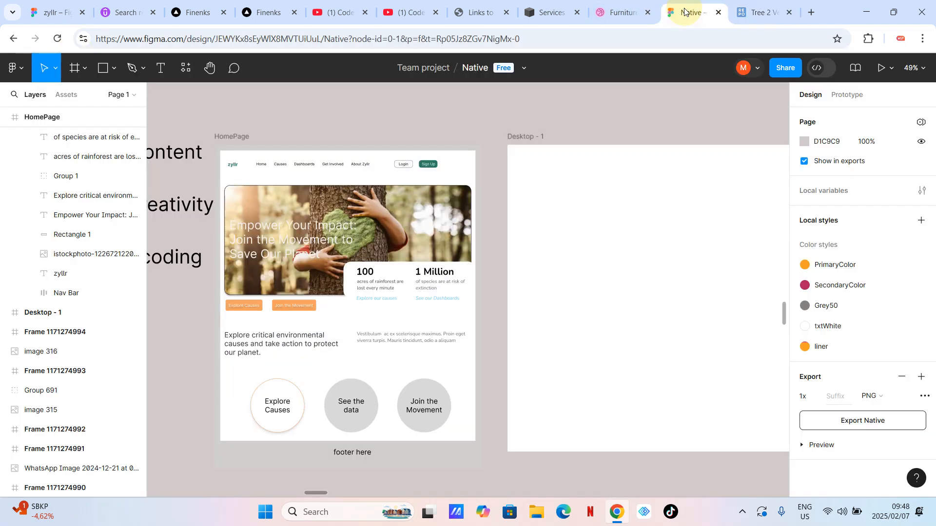
{"action": "left_click", "coordinate": [555, 197]}
{"action": "key", "text": "ctrl+v"}
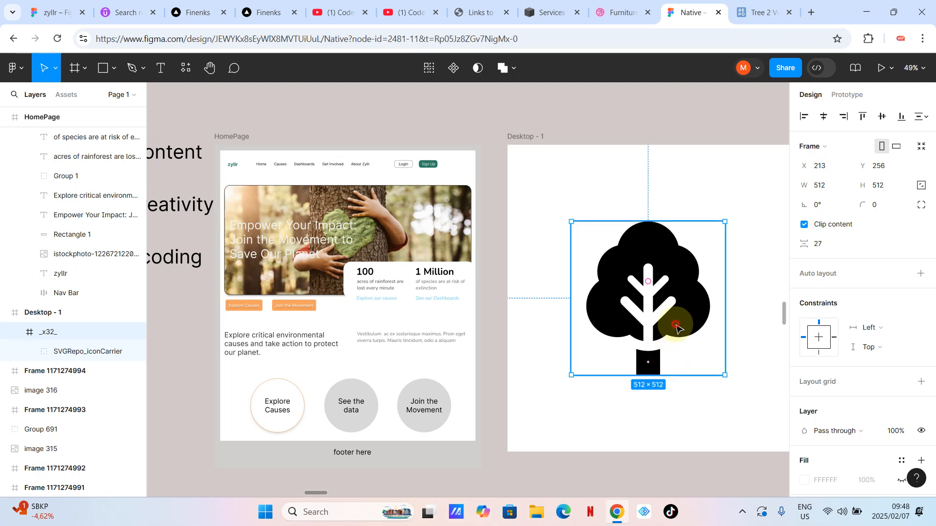
Step: Move the tree group out of its wrapper frame within Desktop - 1 and delete the leftover wrapper frame
{"action": "double_click", "coordinate": [649, 361]}
{"action": "left_click_drag", "start_coordinate": [682, 305], "coordinate": [632, 275]}
{"action": "left_click", "coordinate": [654, 265]}
{"action": "key", "text": "Delete"}
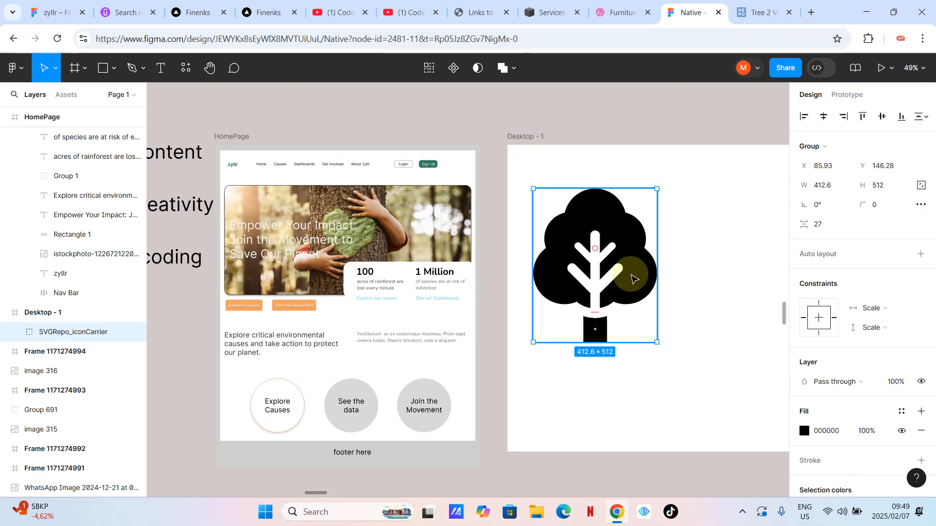
Step: Delete the rectangular trunk base below the tree crown inside the icon group
{"action": "double_click", "coordinate": [594, 329]}
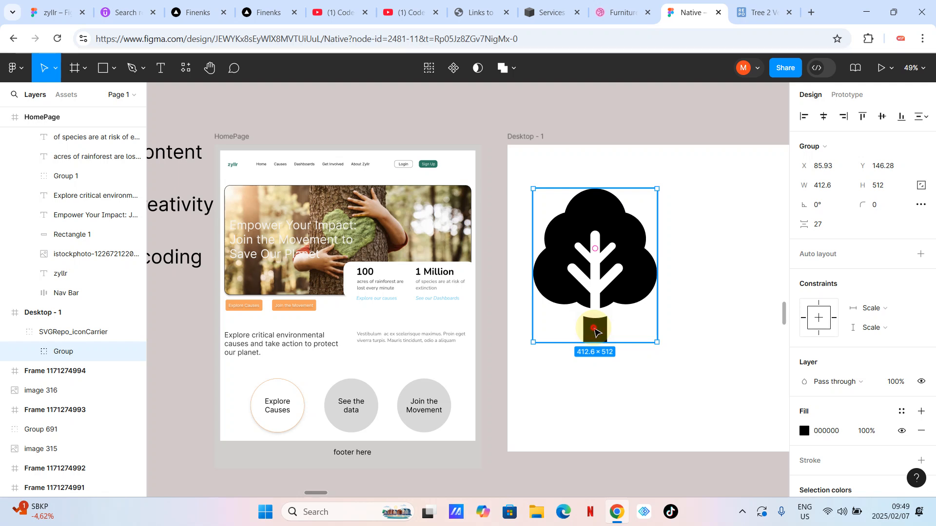
{"action": "left_click", "coordinate": [596, 333]}
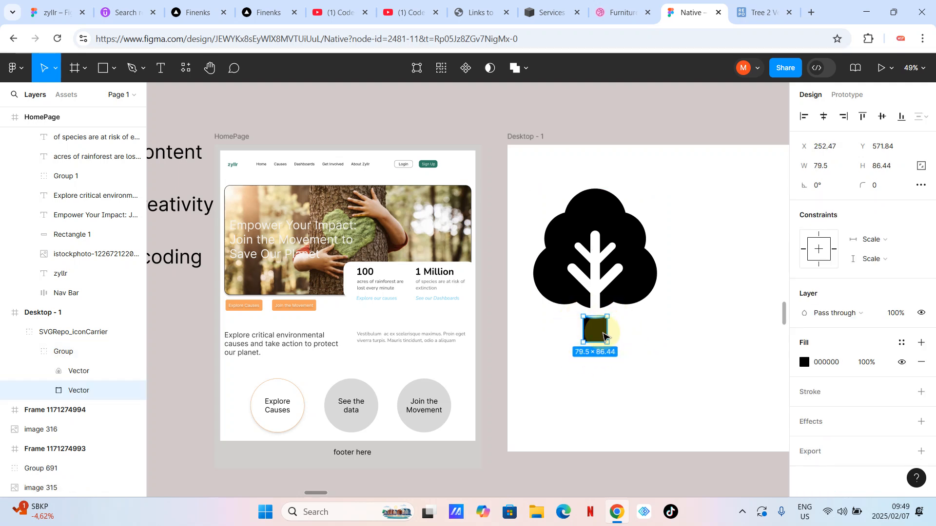
{"action": "key", "text": "Delete"}
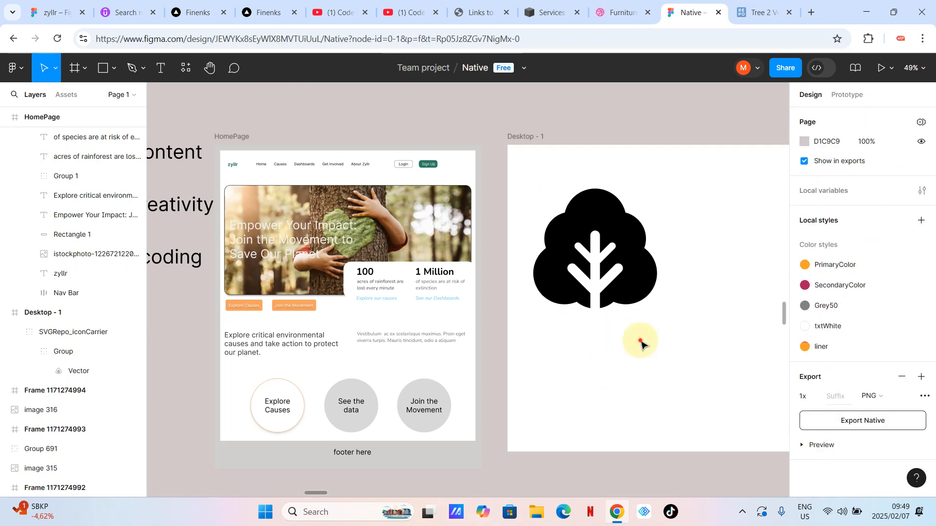
Step: Move the tree icon higher within the Desktop - 1 frame, to about X 102, Y 81
{"action": "left_click", "coordinate": [628, 262]}
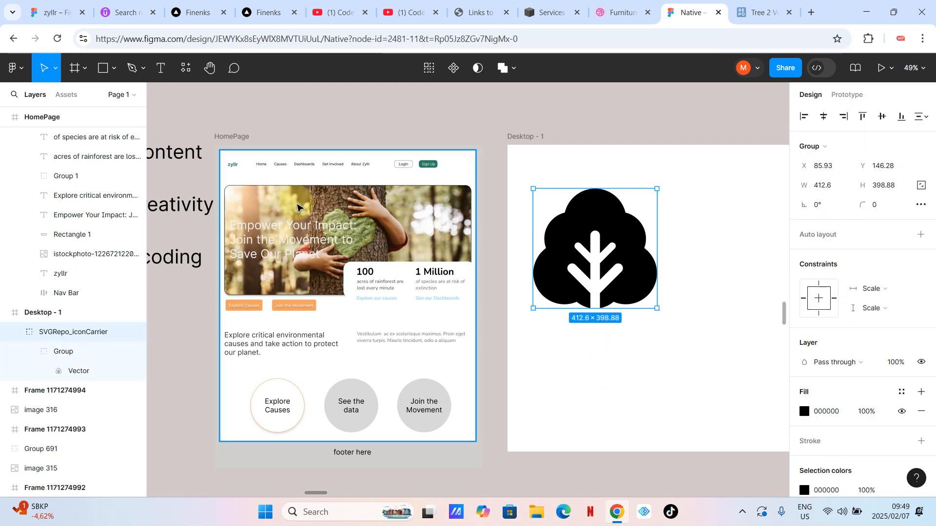
{"action": "left_click", "coordinate": [232, 166]}
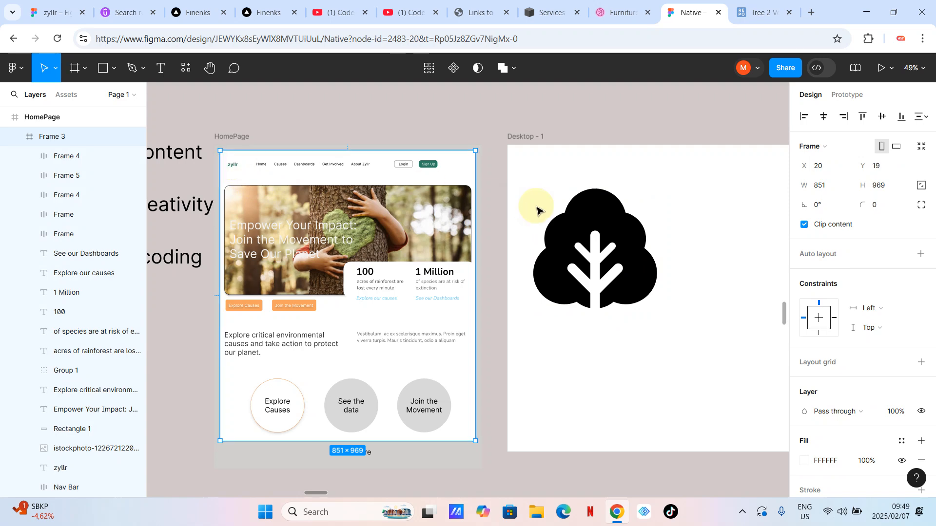
{"action": "scroll", "coordinate": [605, 225], "scroll_direction": "up", "scroll_amount": 5}
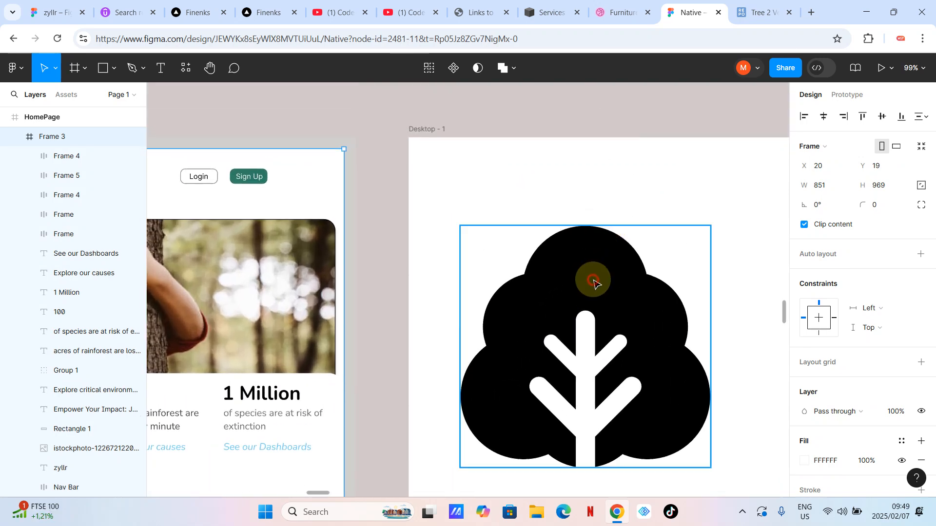
{"action": "left_click_drag", "start_coordinate": [593, 278], "coordinate": [601, 242]}
Step: Fill the tree icon with the green 2E7D64 sampled from the HomePage Sign Up button
{"action": "left_click", "coordinate": [804, 412]}
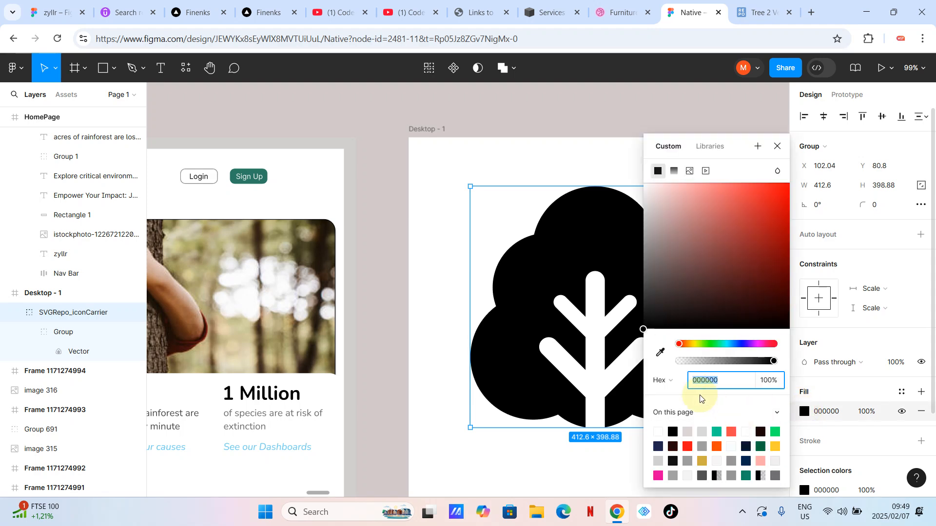
{"action": "left_click", "coordinate": [661, 353]}
{"action": "scroll", "coordinate": [242, 189], "scroll_direction": "up", "scroll_amount": 6}
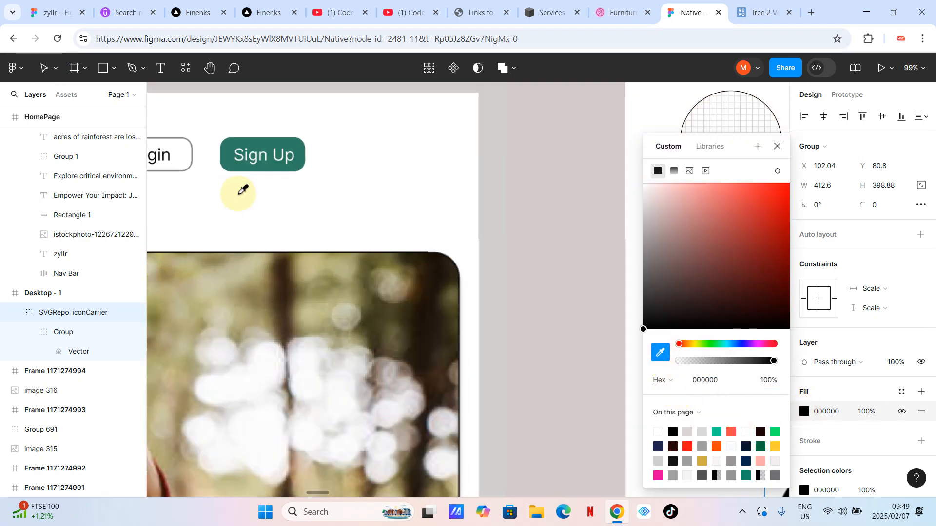
{"action": "scroll", "coordinate": [360, 168], "scroll_direction": "down", "scroll_amount": 6}
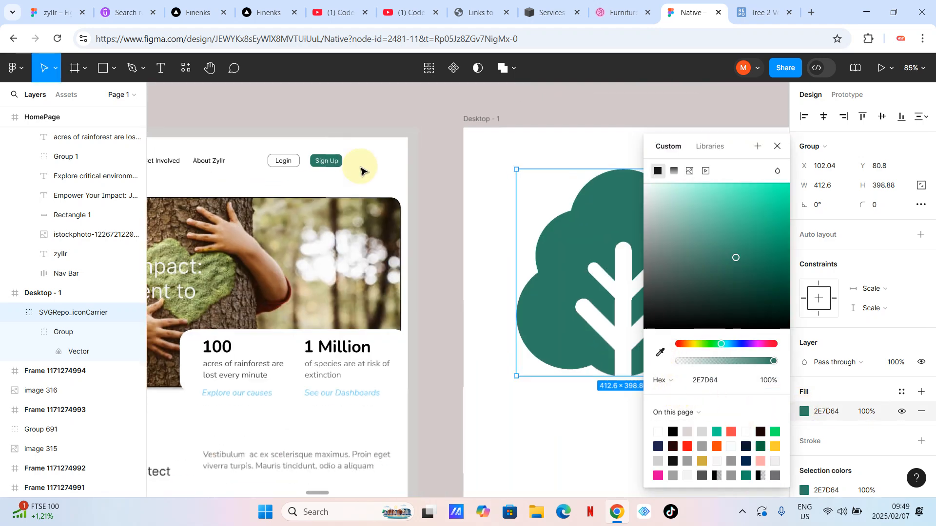
{"action": "left_click", "coordinate": [462, 265]}
Step: Scale the tree icon proportionally down to about 72 × 70
{"action": "scroll", "coordinate": [429, 187], "scroll_direction": "up", "scroll_amount": 2}
{"action": "left_click", "coordinate": [493, 189]}
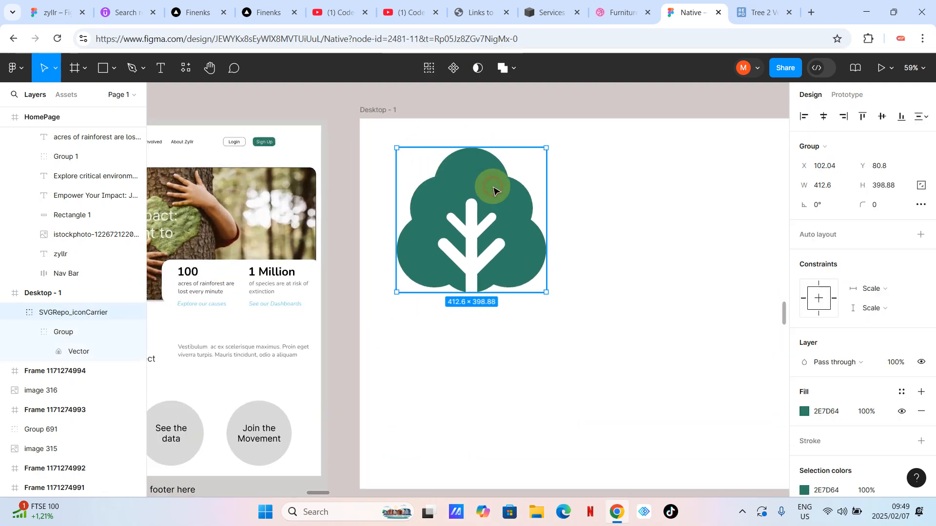
{"action": "key", "text": "k"}
{"action": "left_click_drag", "start_coordinate": [546, 148], "coordinate": [412, 176]}
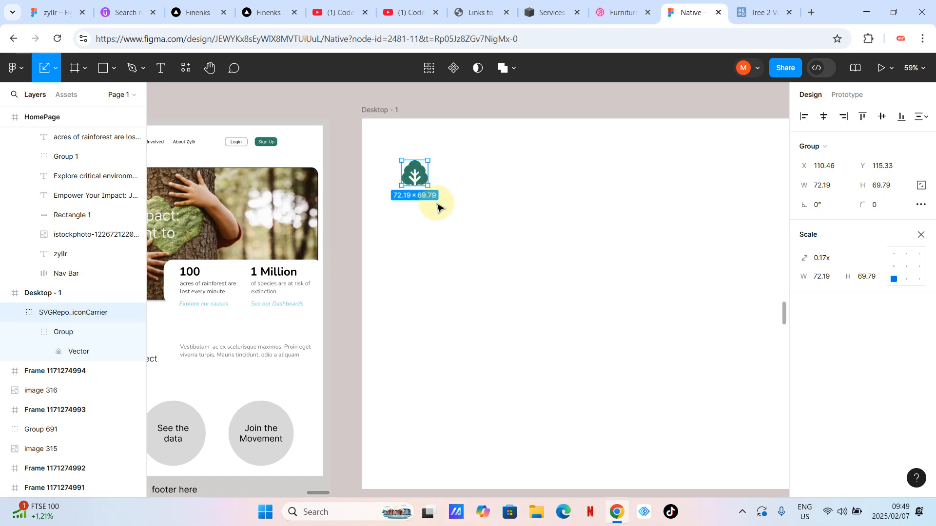
Step: Add a text layer reading "Zyllr" on the empty canvas beside the HomePage frame
{"action": "scroll", "coordinate": [439, 205], "scroll_direction": "left", "scroll_amount": 10}
{"action": "scroll", "coordinate": [491, 142], "scroll_direction": "up", "scroll_amount": 10}
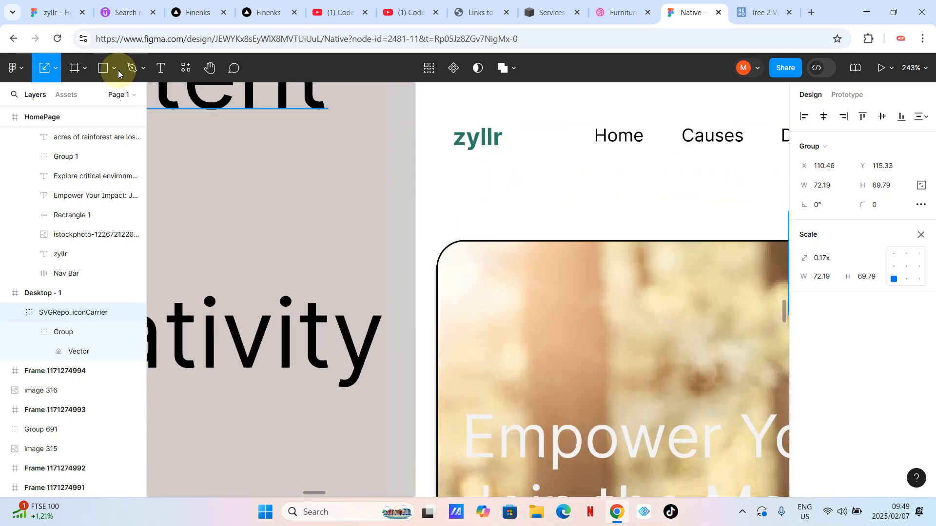
{"action": "left_click", "coordinate": [161, 67]}
{"action": "left_click", "coordinate": [211, 182]}
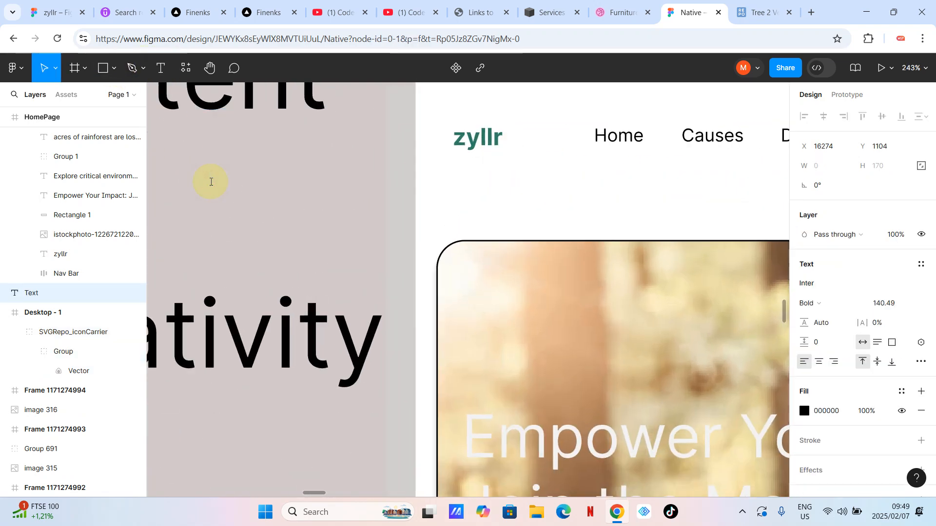
{"action": "type", "text": "Z"}
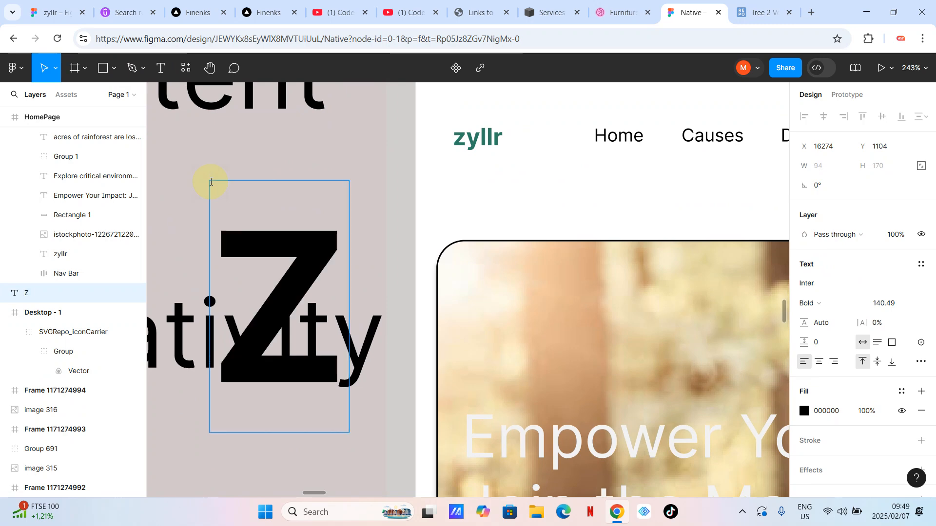
{"action": "type", "text": "y"}
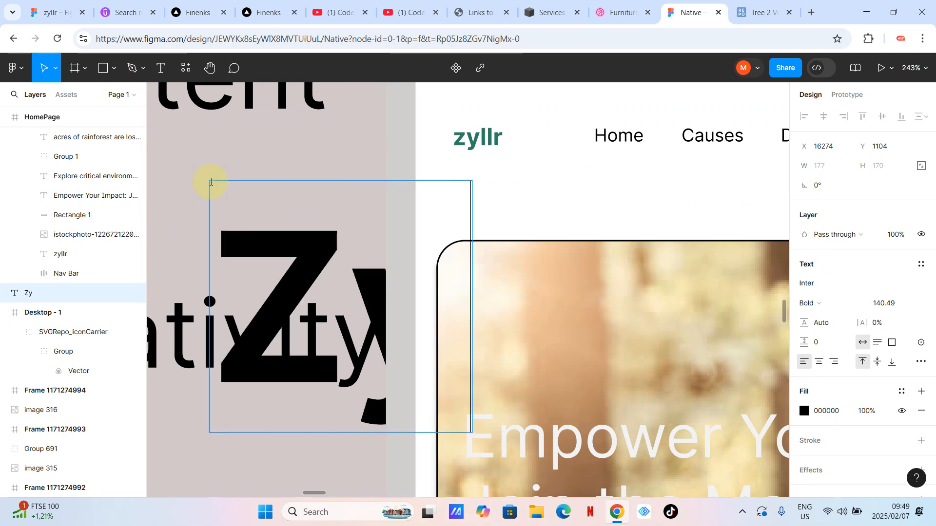
{"action": "type", "text": "llr"}
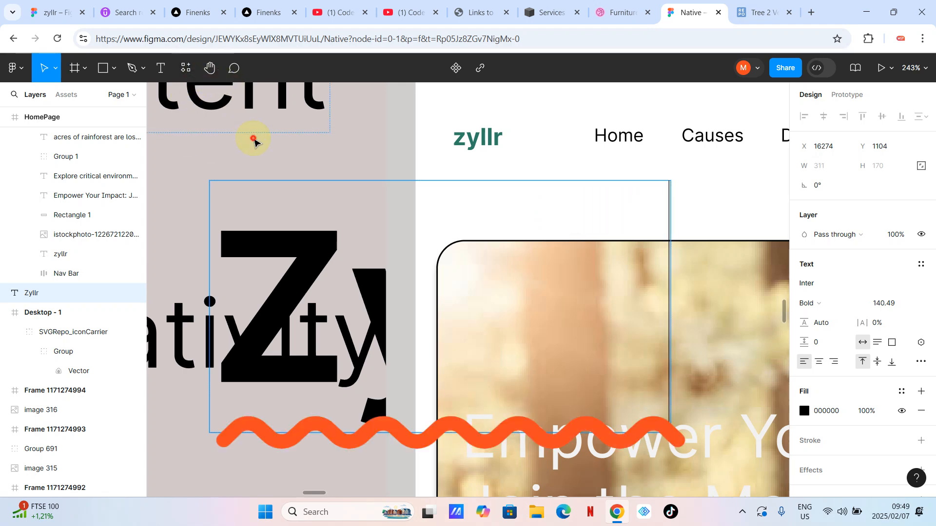
{"action": "key", "text": "Escape"}
Step: Move the new Zyllr text into the Desktop - 1 frame, below and to the right of the tree icon
{"action": "scroll", "coordinate": [430, 206], "scroll_direction": "down", "scroll_amount": 5}
{"action": "left_click_drag", "start_coordinate": [398, 229], "coordinate": [652, 238]}
{"action": "scroll", "coordinate": [340, 211], "scroll_direction": "down", "scroll_amount": 3}
{"action": "left_click", "coordinate": [785, 244]}
{"action": "scroll", "coordinate": [785, 243], "scroll_direction": "right", "scroll_amount": 3}
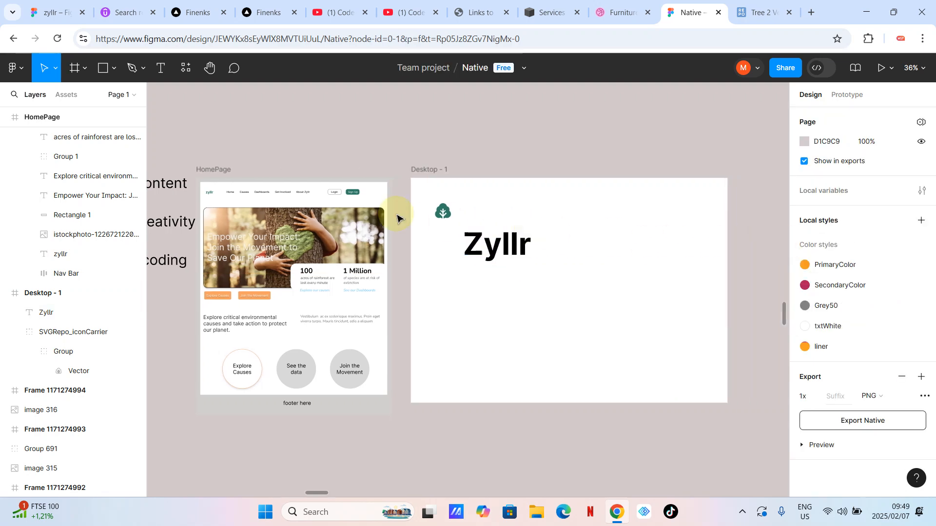
Step: Scale the Zyllr text down to about 65 × 38 and place it just right of the tree icon's lower half
{"action": "scroll", "coordinate": [443, 215], "scroll_direction": "up", "scroll_amount": 3}
{"action": "scroll", "coordinate": [305, 276], "scroll_direction": "left", "scroll_amount": 3}
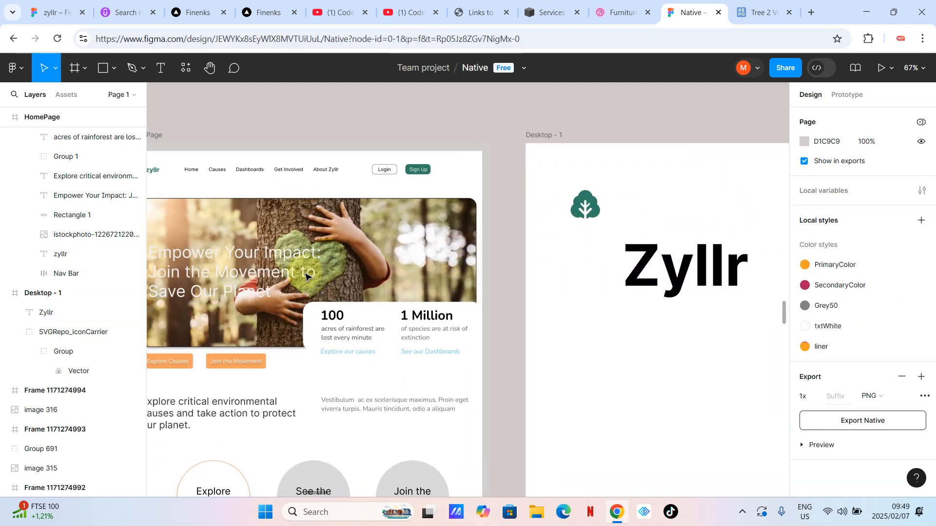
{"action": "scroll", "coordinate": [365, 141], "scroll_direction": "left", "scroll_amount": 3}
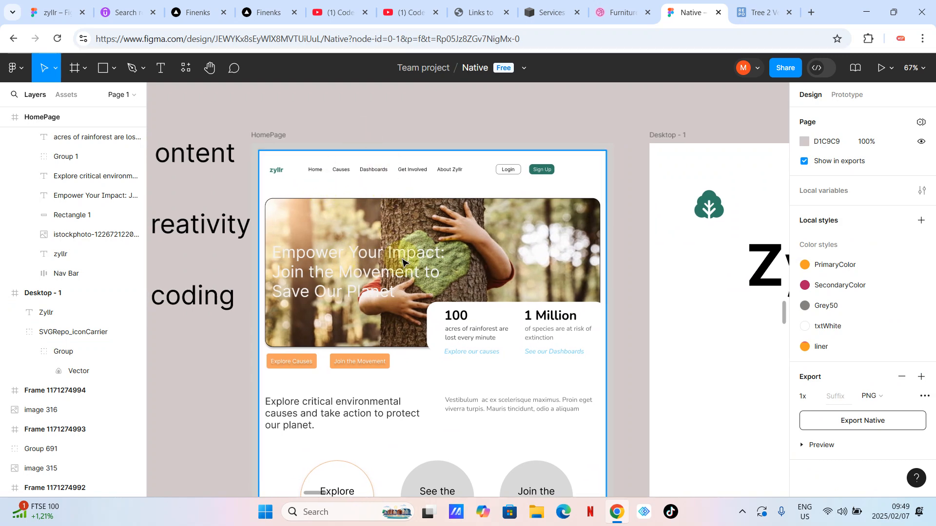
{"action": "scroll", "coordinate": [403, 263], "scroll_direction": "right", "scroll_amount": 6}
{"action": "scroll", "coordinate": [501, 257], "scroll_direction": "up", "scroll_amount": 4}
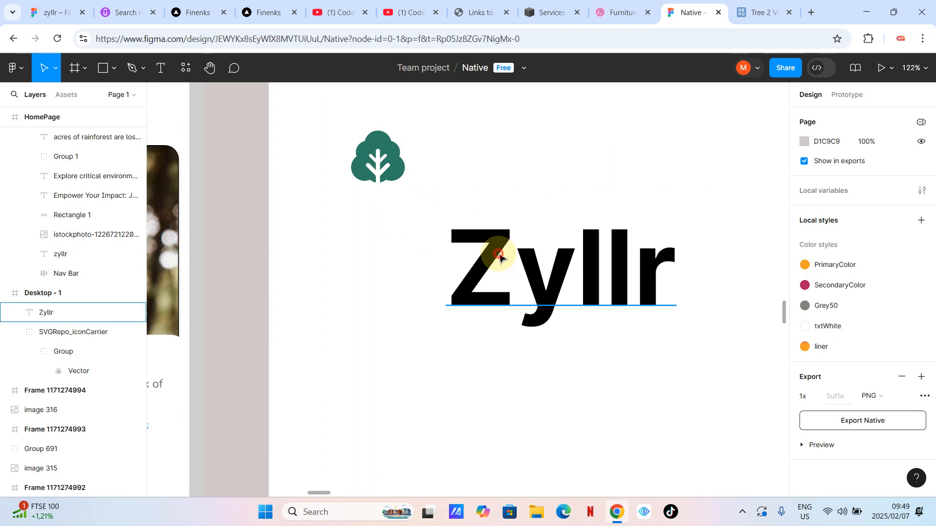
{"action": "left_click", "coordinate": [500, 257]}
{"action": "key", "text": "k"}
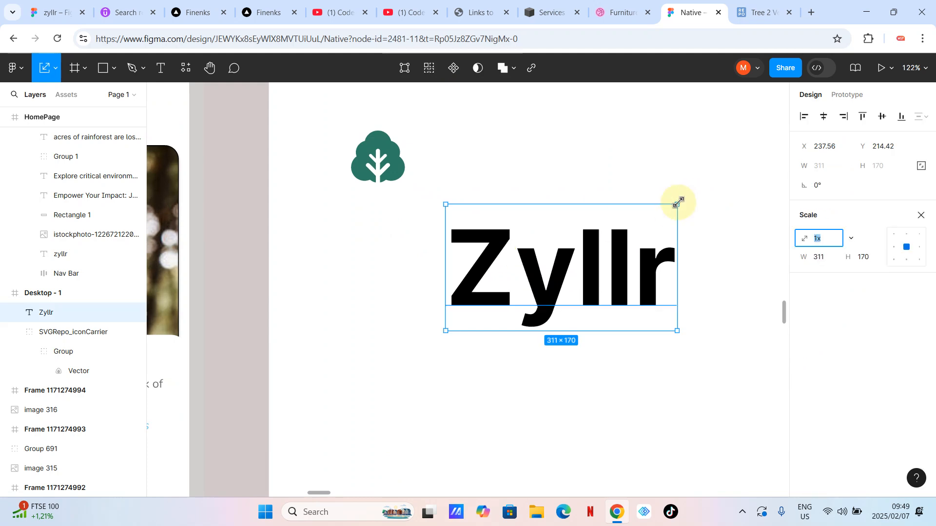
{"action": "left_click_drag", "start_coordinate": [677, 202], "coordinate": [467, 171]}
{"action": "left_click_drag", "start_coordinate": [505, 143], "coordinate": [462, 182]}
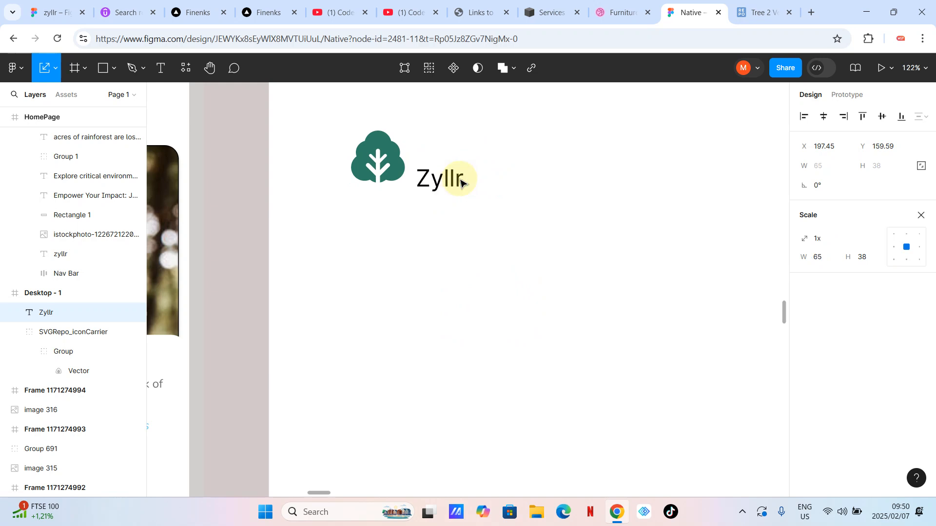
{"action": "scroll", "coordinate": [407, 153], "scroll_direction": "up", "scroll_amount": 5, "text": "ctrl"}
{"action": "left_click_drag", "start_coordinate": [458, 206], "coordinate": [458, 176]}
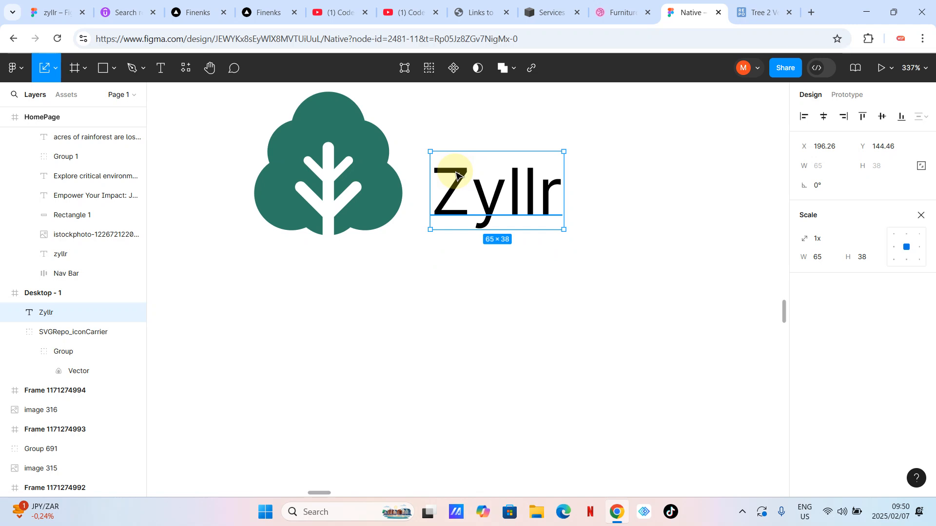
{"action": "left_click", "coordinate": [375, 182]}
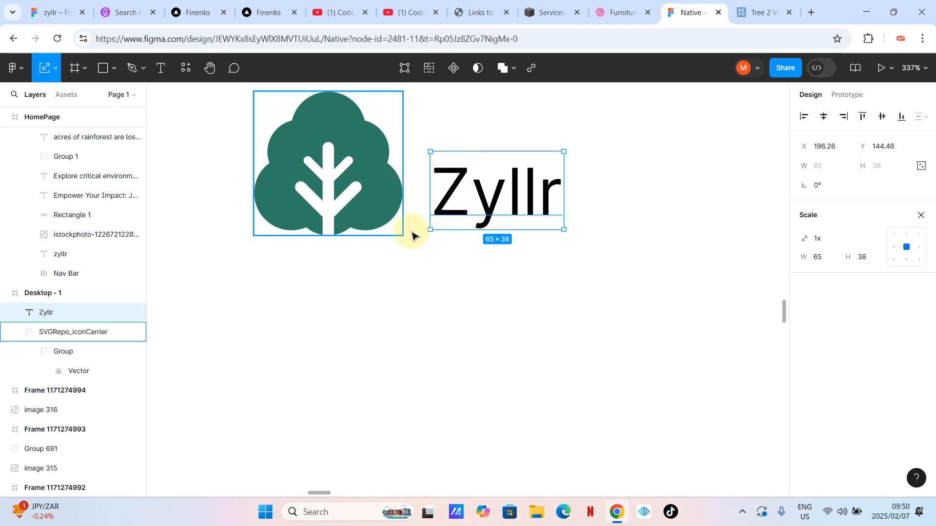
{"action": "left_click", "coordinate": [445, 312]}
{"action": "left_click", "coordinate": [452, 185]}
{"action": "scroll", "coordinate": [441, 234], "scroll_direction": "down", "scroll_amount": 3}
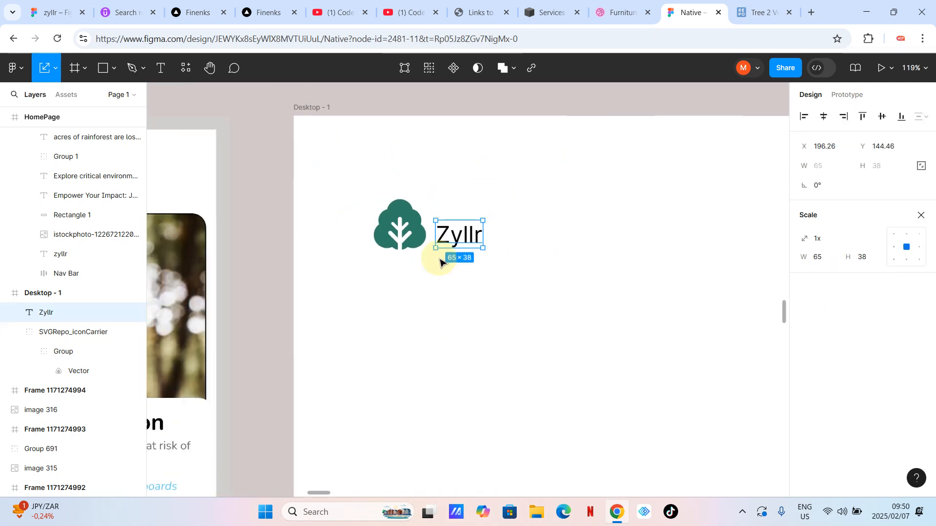
{"action": "left_click", "coordinate": [447, 186]}
{"action": "left_click_drag", "start_coordinate": [528, 193], "coordinate": [378, 268]}
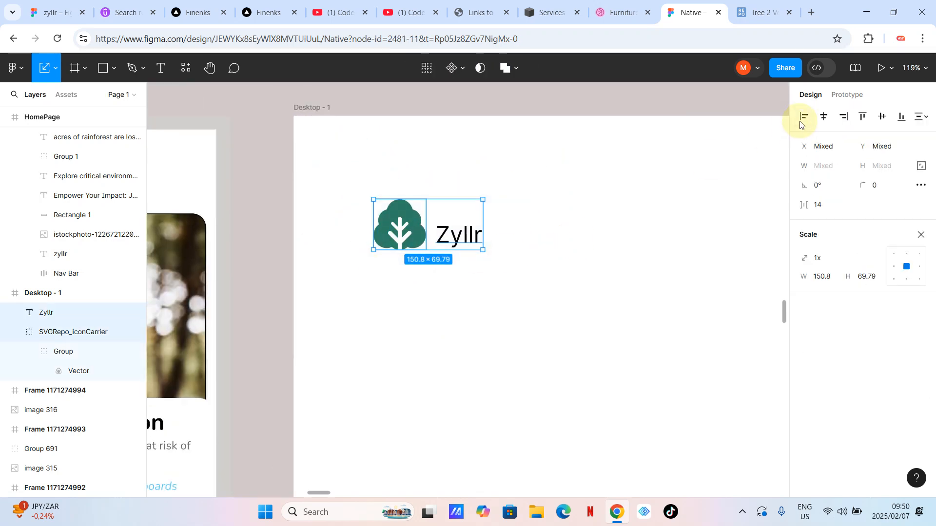
{"action": "key", "text": "shift+a"}
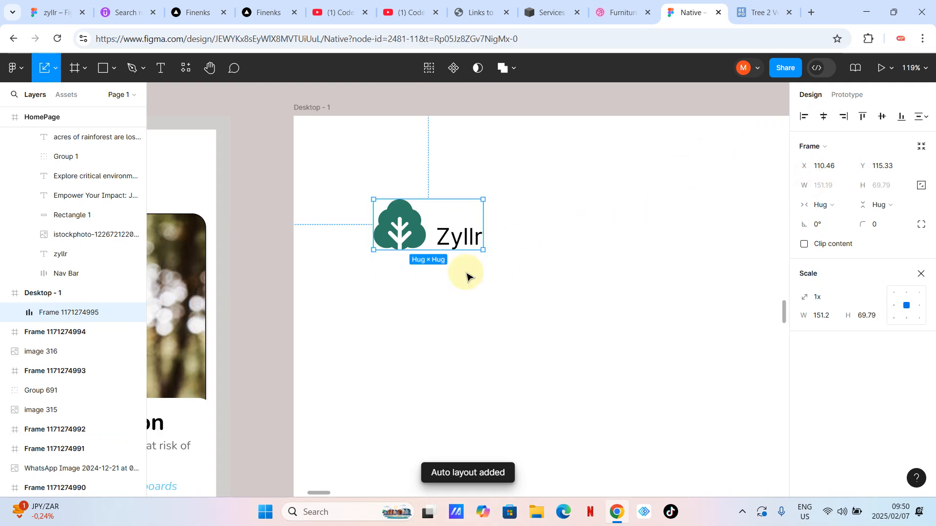
{"action": "key", "text": "ctrl+z"}
{"action": "left_click", "coordinate": [446, 292]}
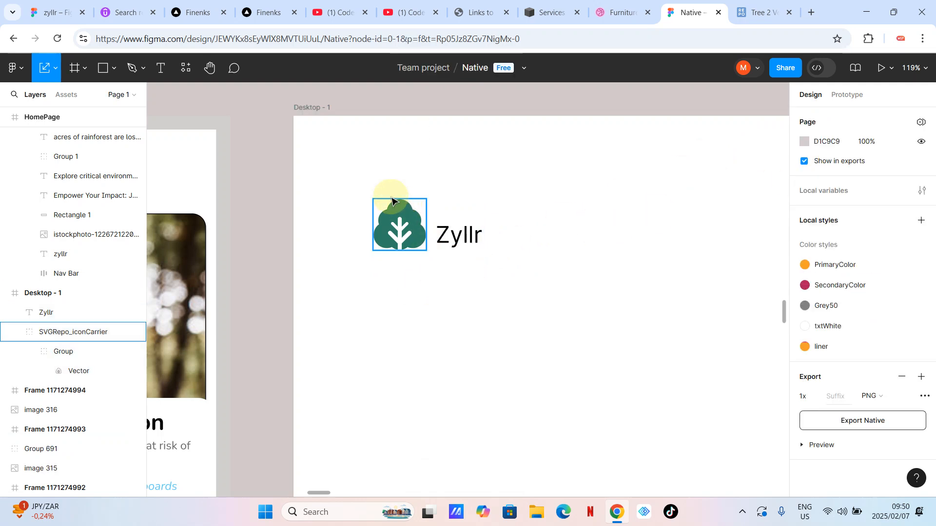
Step: Wrap the tree icon and the Zyllr text in a horizontal auto layout and centre its items vertically
{"action": "left_click_drag", "start_coordinate": [365, 170], "coordinate": [504, 276]}
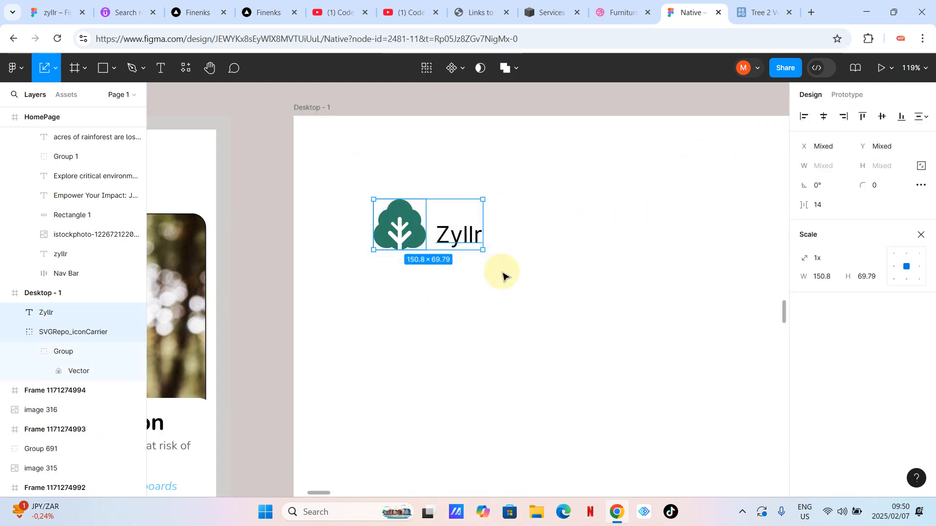
{"action": "key", "text": "shift+a"}
{"action": "key", "text": "v"}
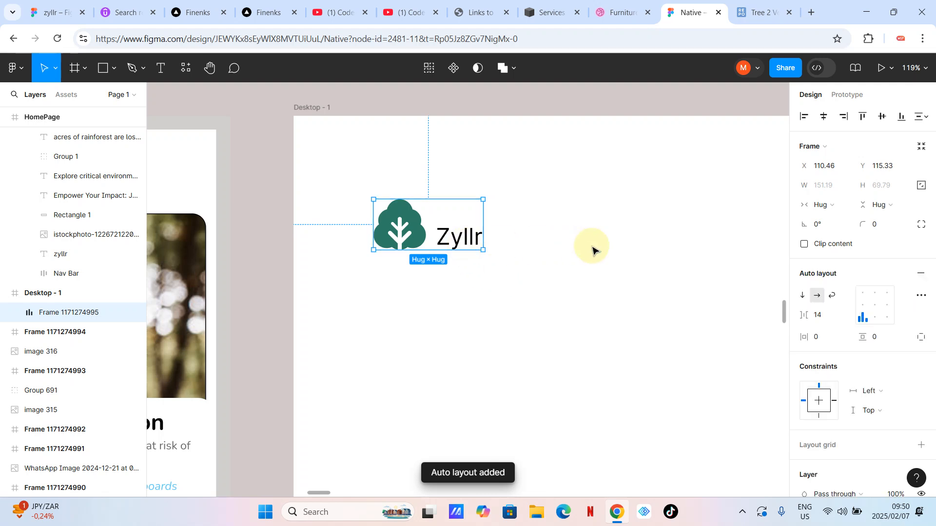
{"action": "left_click", "coordinate": [879, 309]}
{"action": "left_click", "coordinate": [488, 328]}
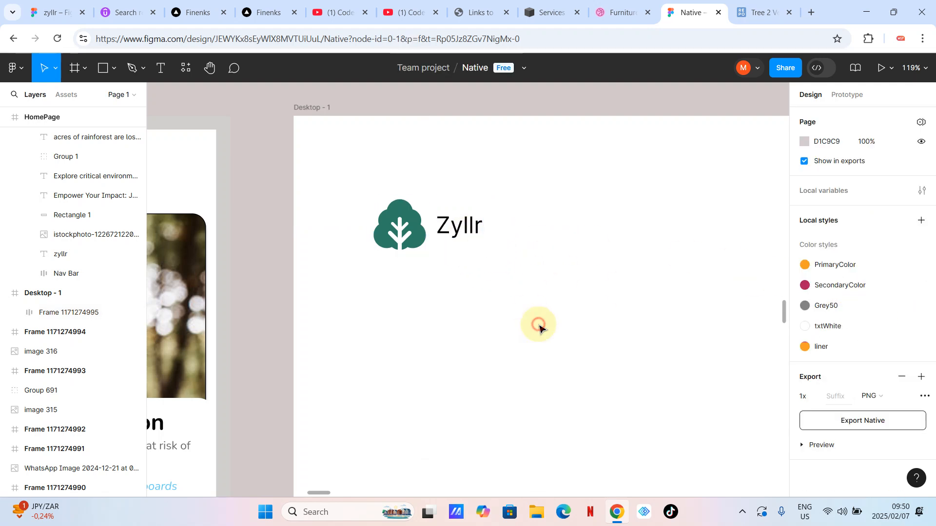
Step: Change the fill of the Zyllr text in the logo to a dark grey
{"action": "scroll", "coordinate": [459, 330], "scroll_direction": "down", "scroll_amount": 5}
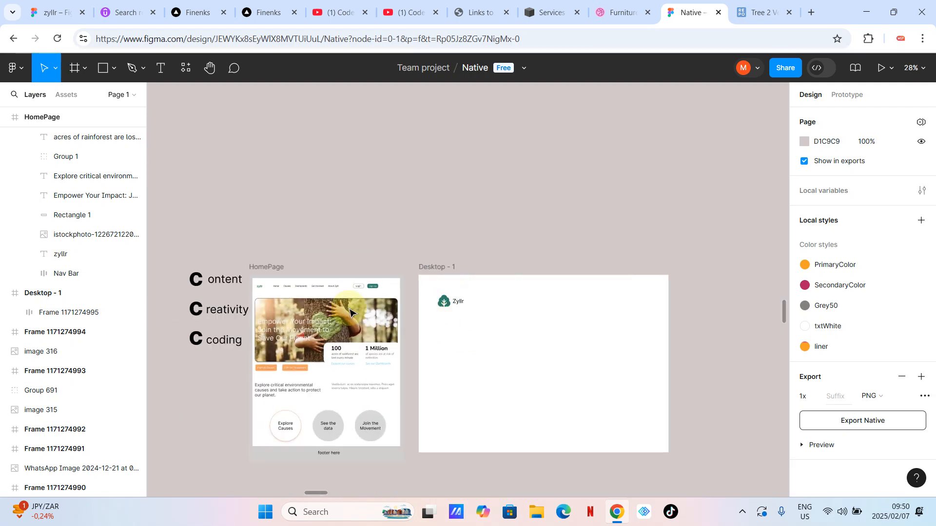
{"action": "scroll", "coordinate": [254, 305], "scroll_direction": "up", "scroll_amount": 5}
{"action": "scroll", "coordinate": [251, 303], "scroll_direction": "down", "scroll_amount": 3}
{"action": "left_click", "coordinate": [699, 312]}
{"action": "scroll", "coordinate": [699, 312], "scroll_direction": "up", "scroll_amount": 10}
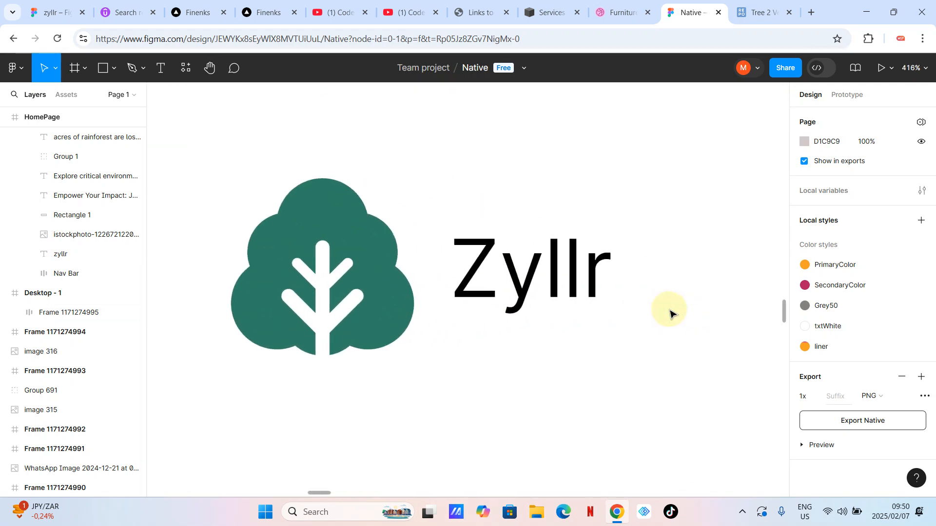
{"action": "left_click", "coordinate": [490, 285]}
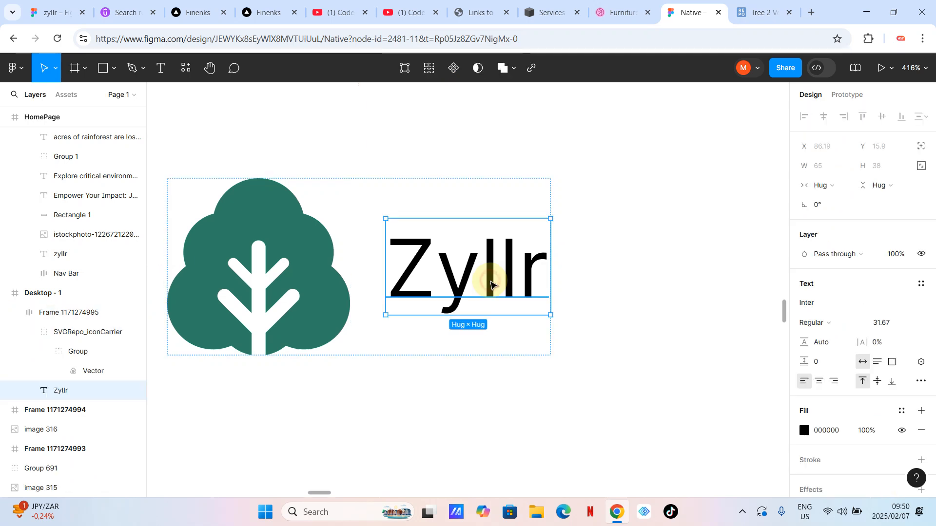
{"action": "left_click", "coordinate": [804, 430]}
{"action": "left_click_drag", "start_coordinate": [649, 321], "coordinate": [643, 273]}
{"action": "left_click", "coordinate": [434, 367]}
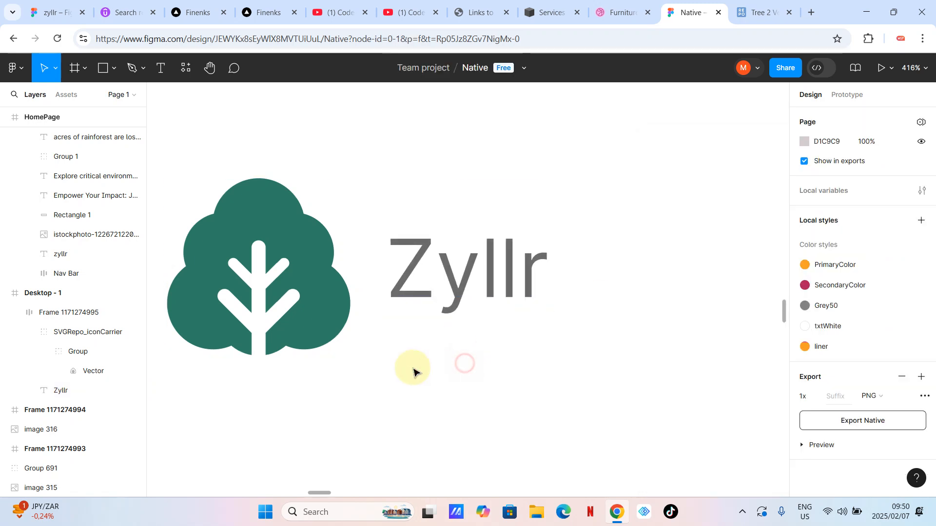
Step: Scale the tree icon in the logo down to about the Zyllr text's height, making the logo about 118 × 38
{"action": "scroll", "coordinate": [414, 371], "scroll_direction": "down", "scroll_amount": 5}
{"action": "scroll", "coordinate": [416, 372], "scroll_direction": "up", "scroll_amount": 5}
{"action": "left_click", "coordinate": [382, 350]}
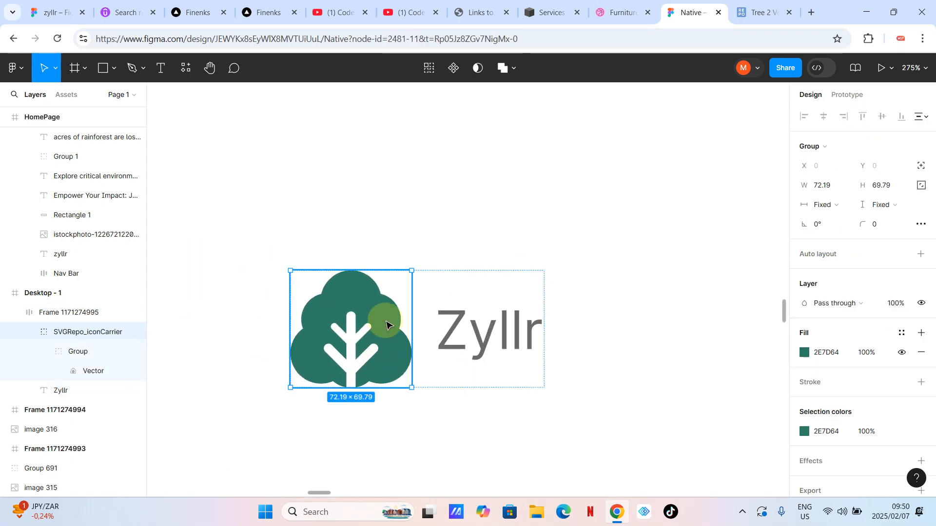
{"action": "key", "text": "k"}
{"action": "left_click_drag", "start_coordinate": [413, 265], "coordinate": [336, 261]}
{"action": "left_click", "coordinate": [380, 378]}
Step: Examine the HomePage's navigation bar and hero section, the Content, Creativity and coding notes, and the Desktop - 1 logo
{"action": "scroll", "coordinate": [382, 381], "scroll_direction": "down", "scroll_amount": 5}
{"action": "scroll", "coordinate": [505, 310], "scroll_direction": "down", "scroll_amount": 3}
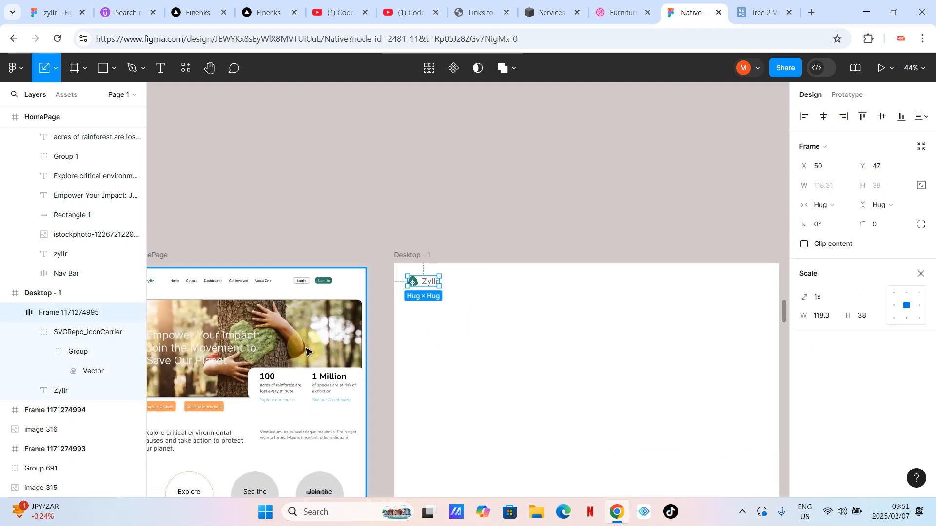
{"action": "scroll", "coordinate": [350, 284], "scroll_direction": "left", "scroll_amount": 3}
{"action": "scroll", "coordinate": [349, 286], "scroll_direction": "up", "scroll_amount": 4}
{"action": "scroll", "coordinate": [348, 285], "scroll_direction": "up", "scroll_amount": 2}
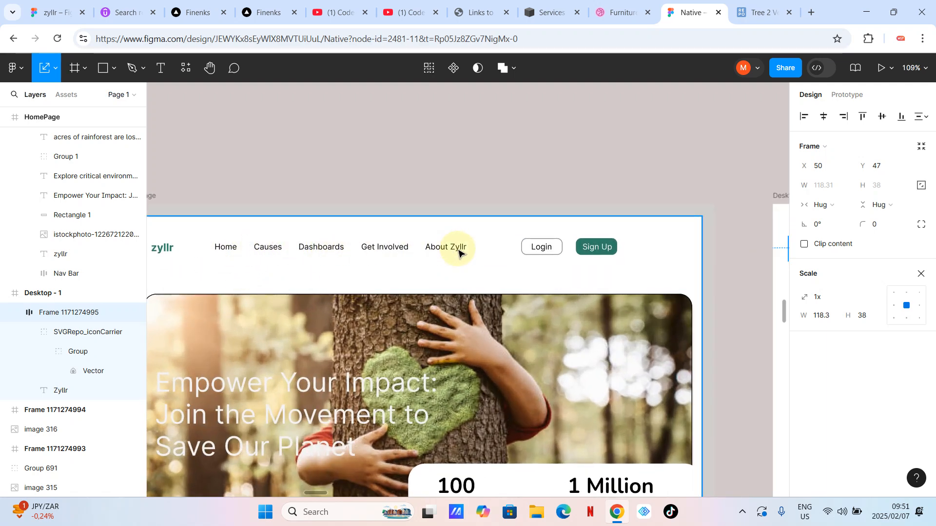
{"action": "scroll", "coordinate": [455, 252], "scroll_direction": "right", "scroll_amount": 4}
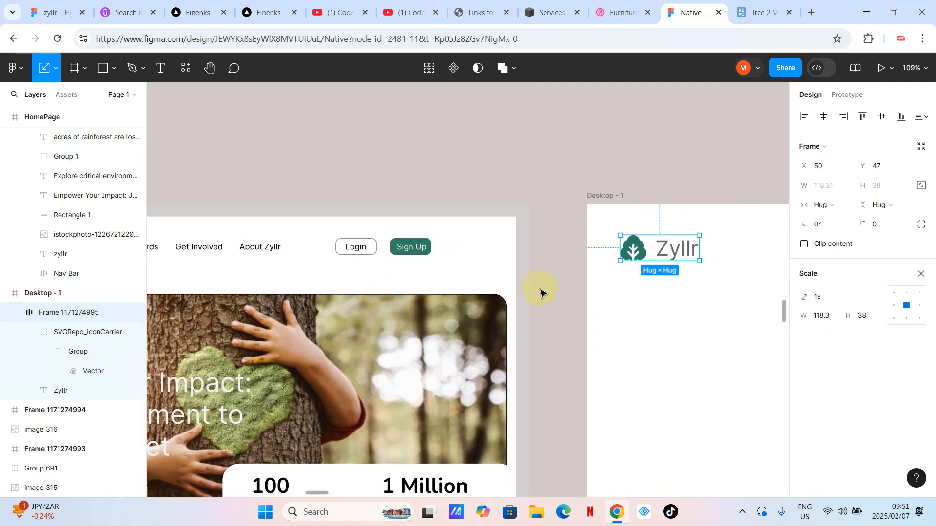
{"action": "scroll", "coordinate": [412, 291], "scroll_direction": "down", "scroll_amount": 5}
{"action": "left_click", "coordinate": [595, 308]}
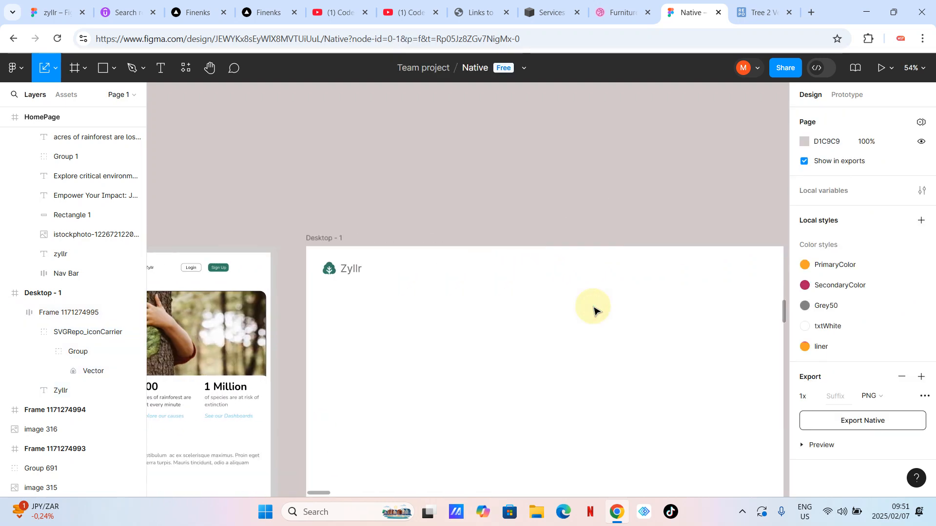
{"action": "scroll", "coordinate": [594, 308], "scroll_direction": "left", "scroll_amount": 8}
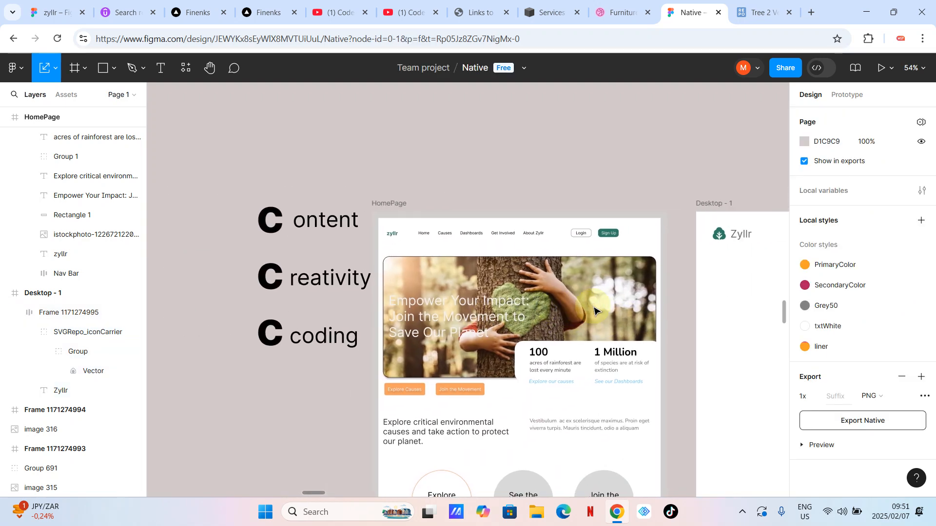
{"action": "scroll", "coordinate": [356, 288], "scroll_direction": "up", "scroll_amount": 4}
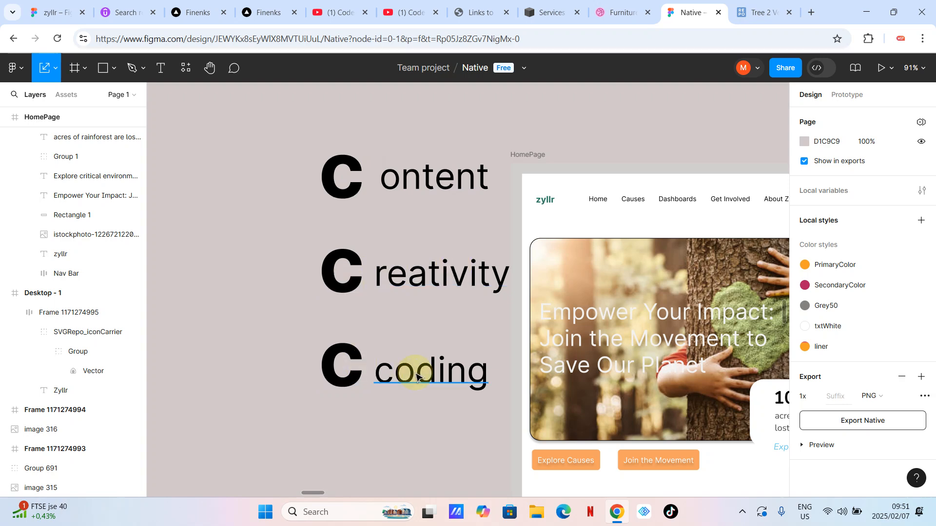
{"action": "scroll", "coordinate": [416, 376], "scroll_direction": "right", "scroll_amount": 3}
{"action": "scroll", "coordinate": [416, 376], "scroll_direction": "right", "scroll_amount": 8}
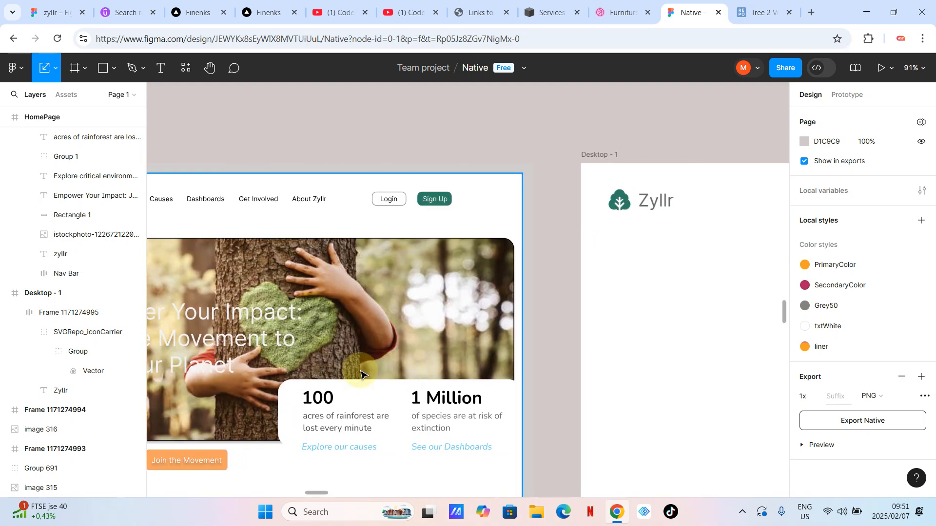
{"action": "scroll", "coordinate": [361, 346], "scroll_direction": "down", "scroll_amount": 5}
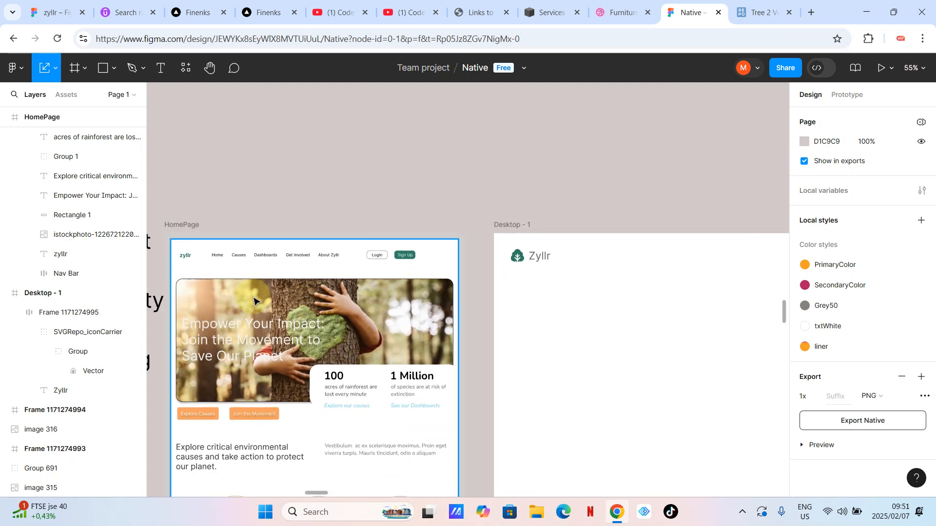
{"action": "scroll", "coordinate": [330, 286], "scroll_direction": "left", "scroll_amount": 3}
{"action": "scroll", "coordinate": [330, 286], "scroll_direction": "up", "scroll_amount": 5}
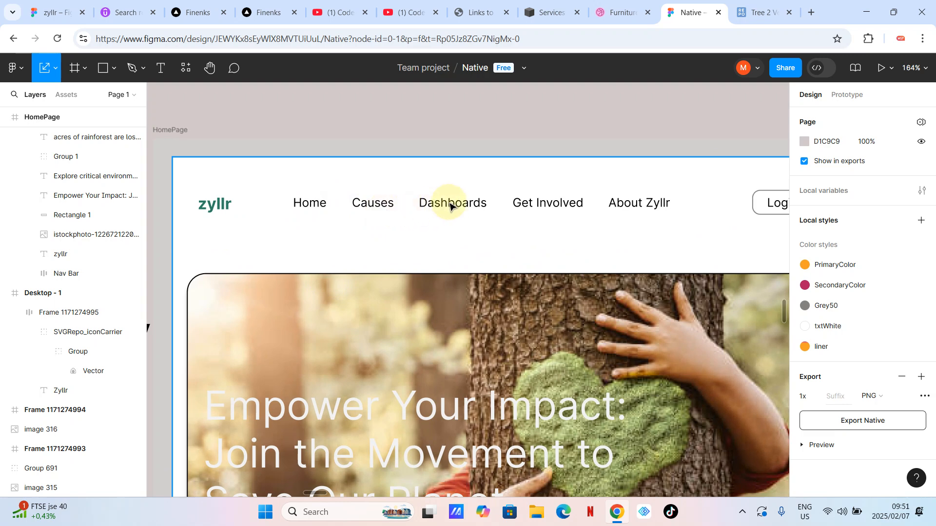
{"action": "scroll", "coordinate": [549, 211], "scroll_direction": "right", "scroll_amount": 5}
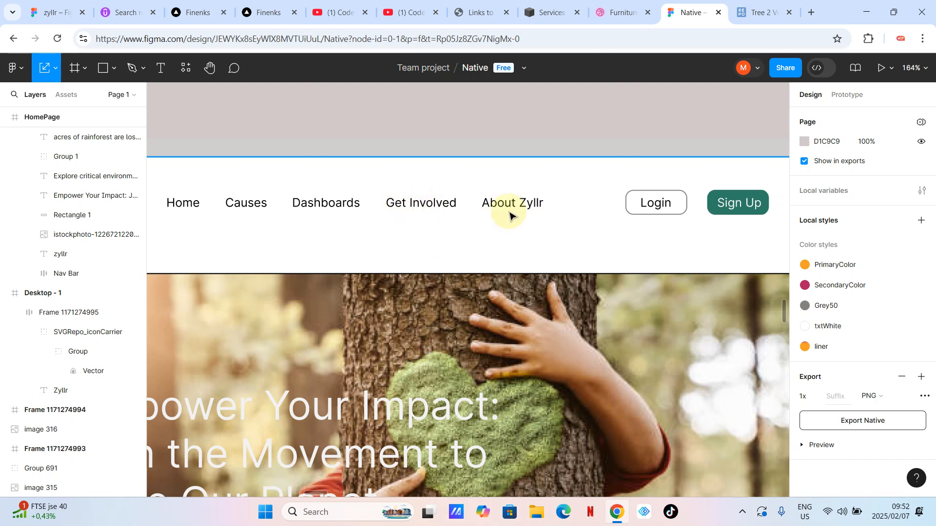
{"action": "scroll", "coordinate": [493, 214], "scroll_direction": "down", "scroll_amount": 5}
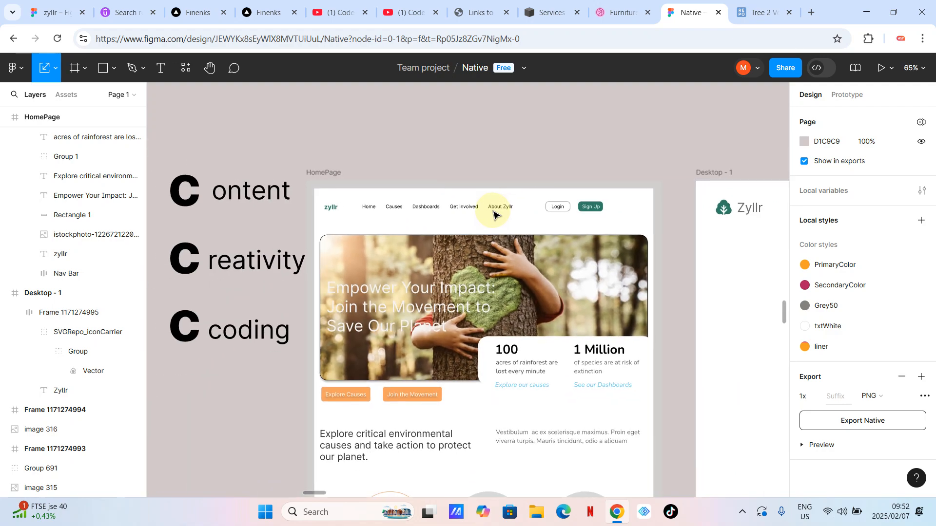
Step: Open the Zyllr text of the Desktop - 1 logo for editing
{"action": "scroll", "coordinate": [493, 215], "scroll_direction": "right", "scroll_amount": 5}
{"action": "left_click", "coordinate": [560, 205]}
{"action": "double_click", "coordinate": [579, 206]}
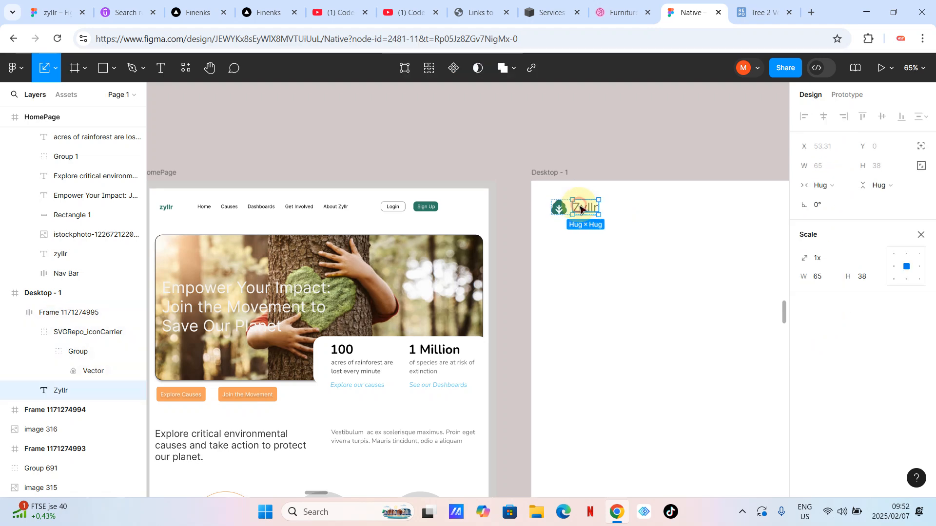
{"action": "left_click", "coordinate": [579, 205]}
{"action": "double_click", "coordinate": [579, 206]}
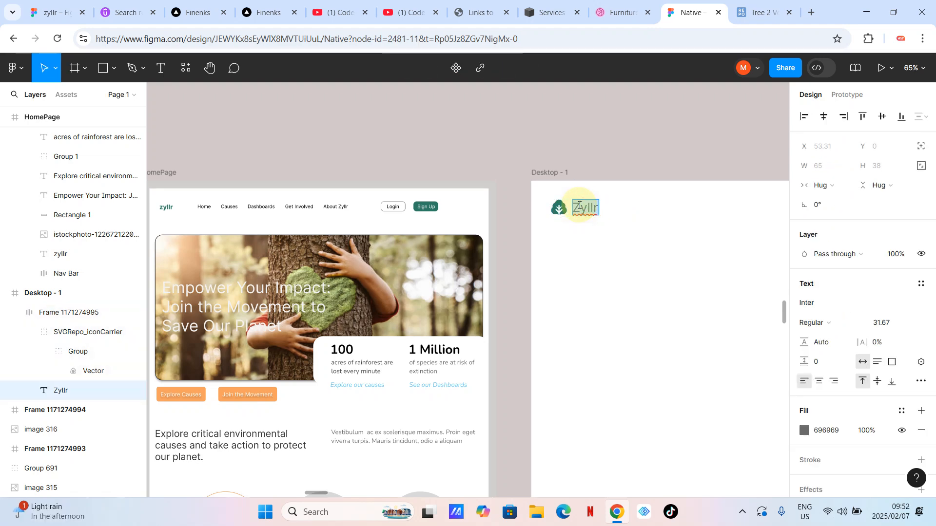
Step: Open ChatGPT in a new browser tab
{"action": "left_click", "coordinate": [812, 12]}
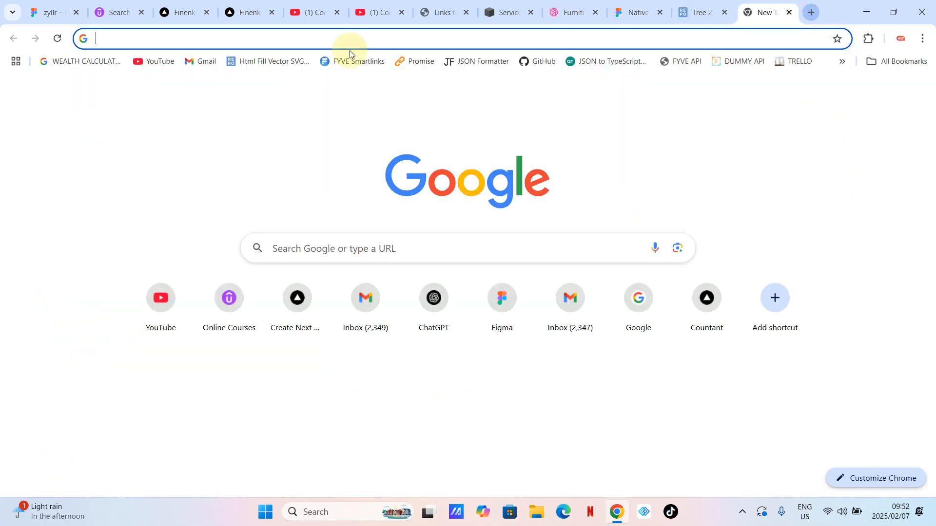
{"action": "left_click", "coordinate": [293, 39]}
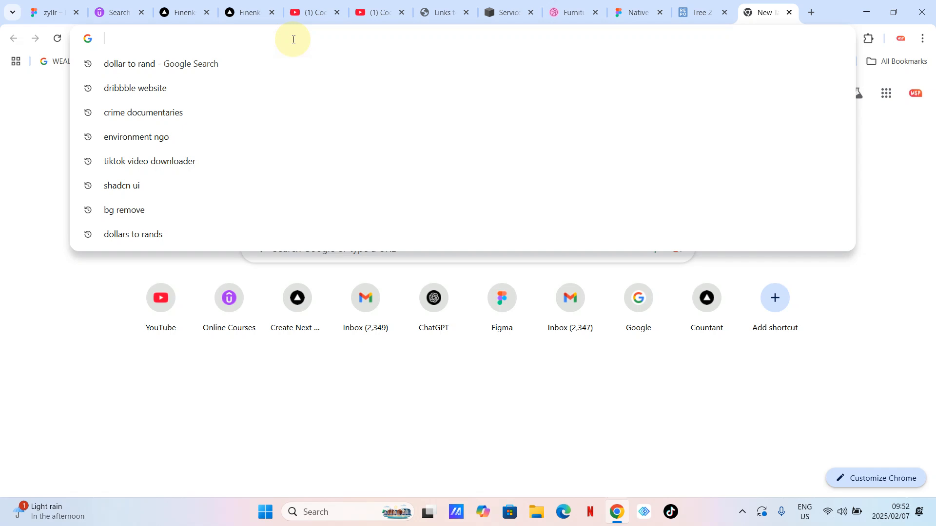
{"action": "type", "text": "chat"}
{"action": "key", "text": "Return"}
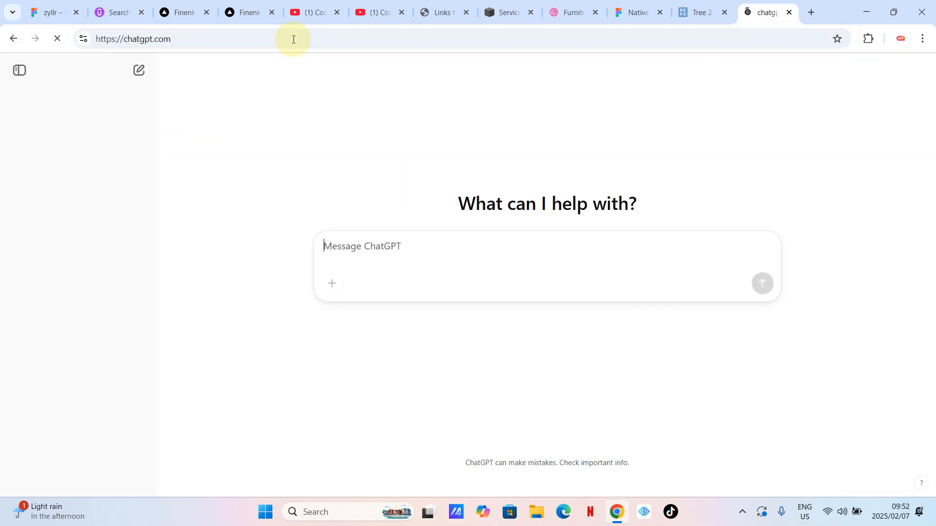
Step: Begin a ChatGPT prompt reading "Please generate a web content for an NPO called Zyllr"
{"action": "left_click", "coordinate": [341, 241]}
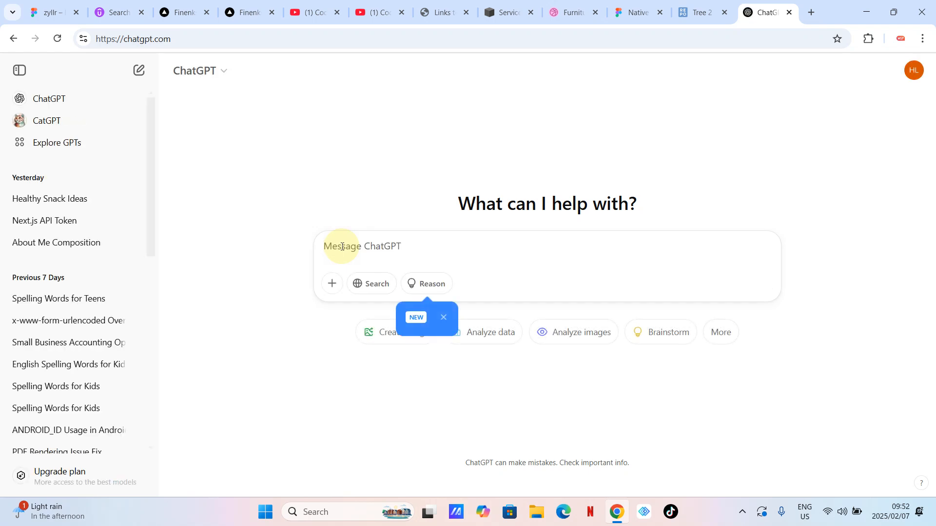
{"action": "left_click", "coordinate": [338, 249]}
{"action": "type", "text": "Please genera"}
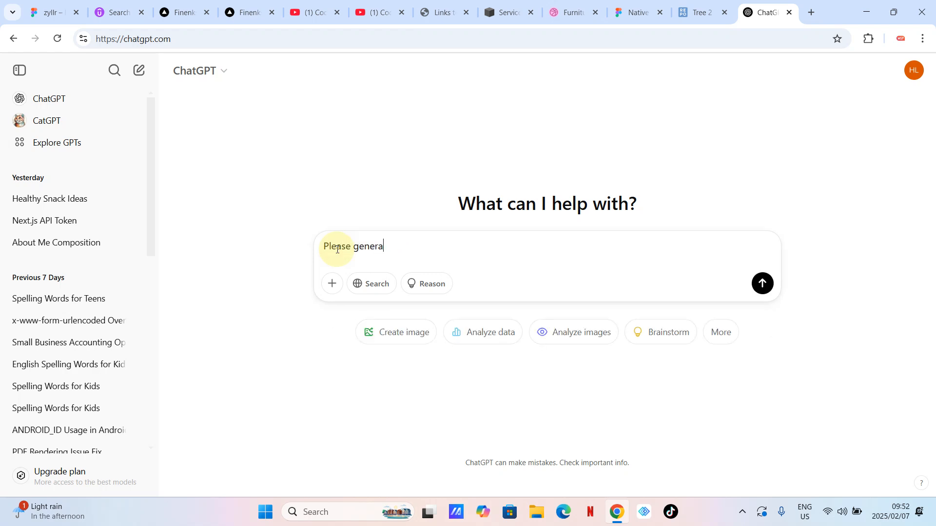
{"action": "type", "text": "te a we"}
{"action": "type", "text": "for an or"}
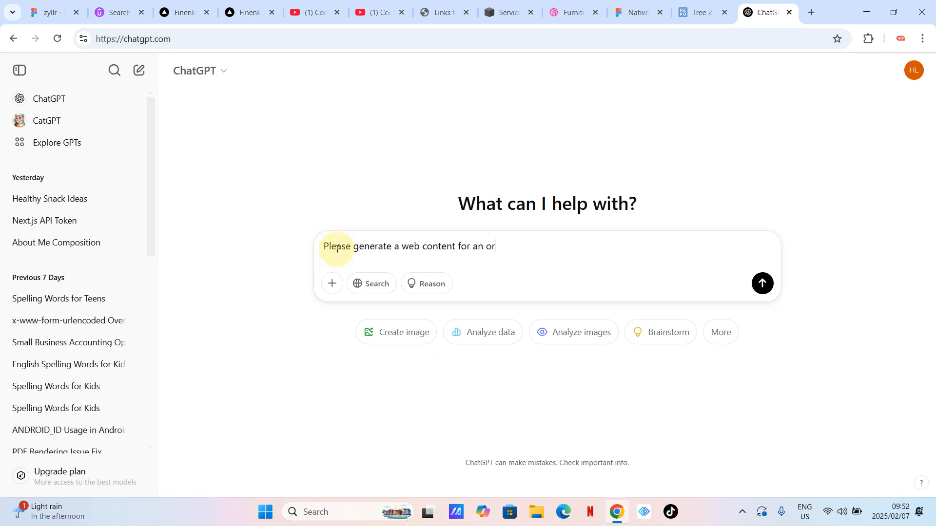
{"action": "key", "text": "BackSpace"}
{"action": "key", "text": "BackSpace"}
{"action": "type", "text": "NPO called Zyllr, whi"}
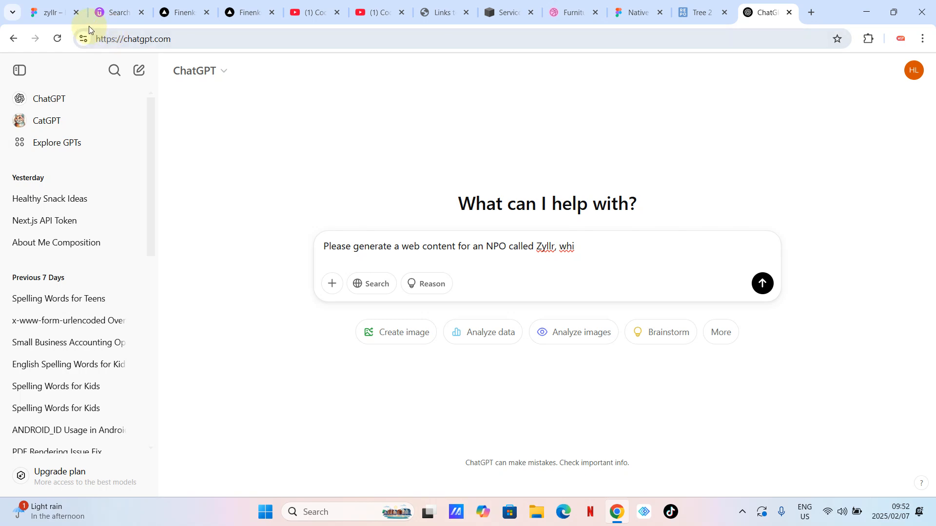
Step: Switch to the Native design to check the HomePage's hero and environmental text, and return to ChatGPT
{"action": "left_click", "coordinate": [633, 15]}
{"action": "scroll", "coordinate": [267, 388], "scroll_direction": "up", "scroll_amount": 5}
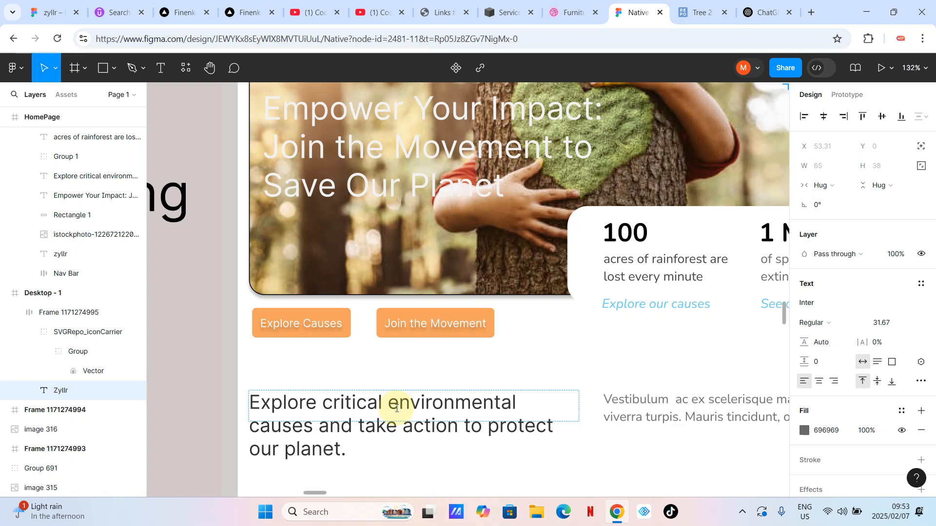
{"action": "left_click", "coordinate": [763, 16]}
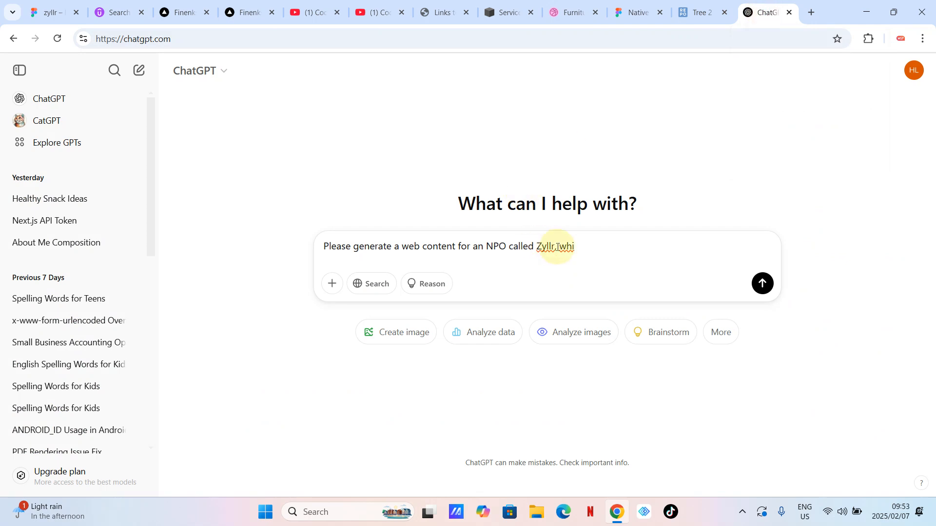
Step: End the prompt's first sentence after Zyllr and add "The NPO stands for the environmental protection", correcting the misspelled word
{"action": "type", "text": "ch"}
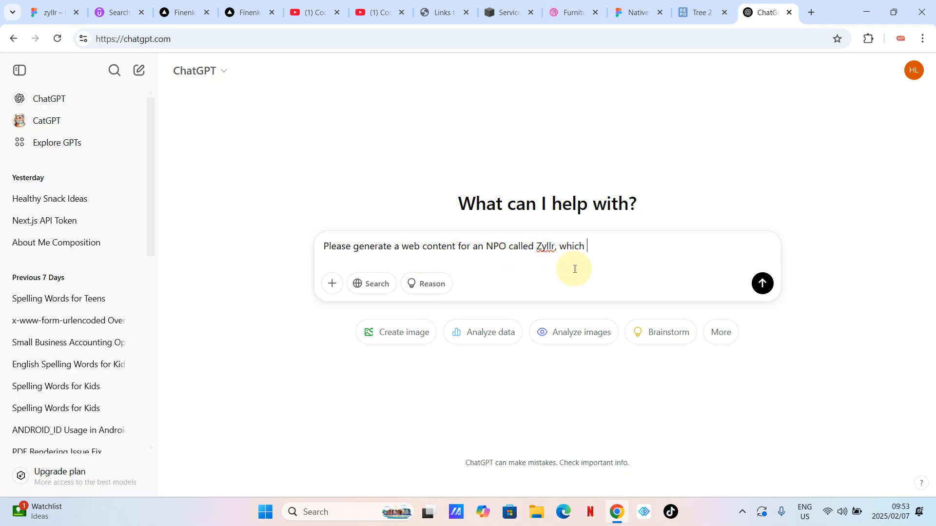
{"action": "key", "text": "BackSpace"}
{"action": "key", "text": "BackSpace"}
{"action": "key", "text": "BackSpace"}
{"action": "type", "text": "he NPO stands for the "}
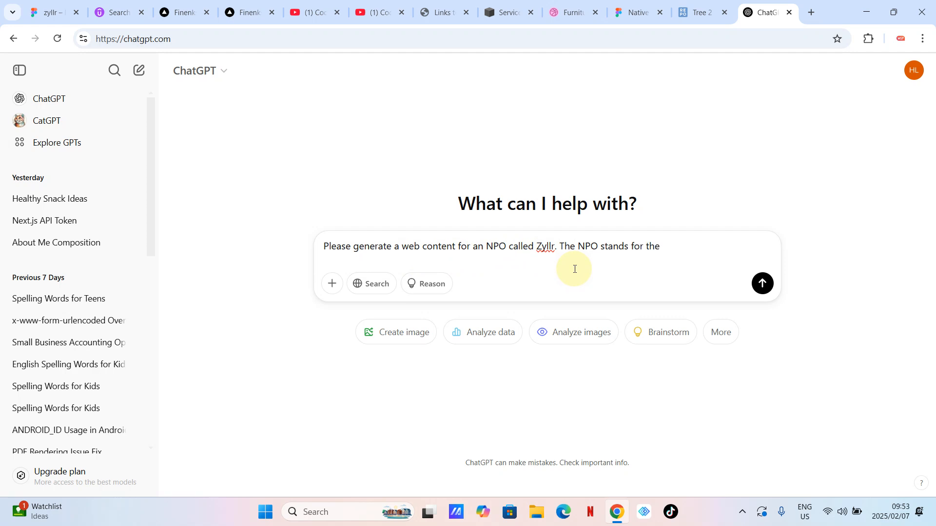
{"action": "type", "text": "enviromental prote"}
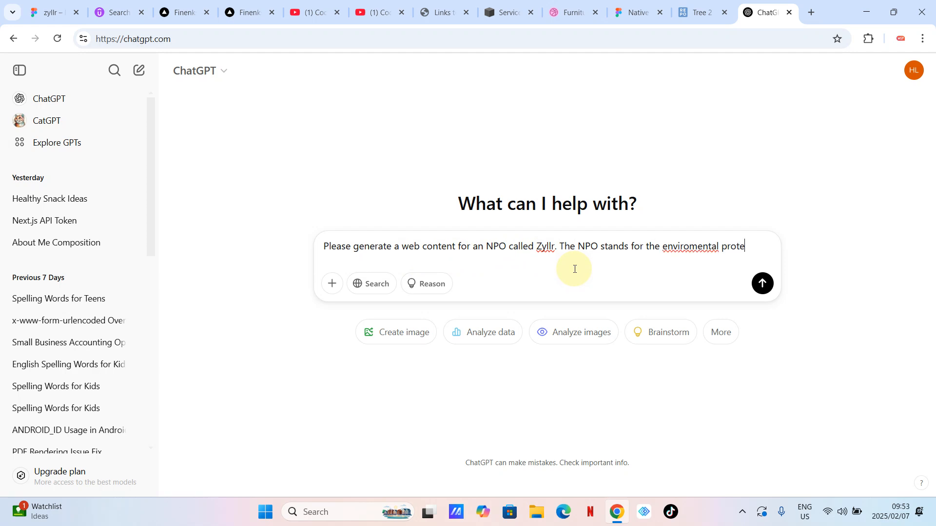
{"action": "type", "text": "ction"}
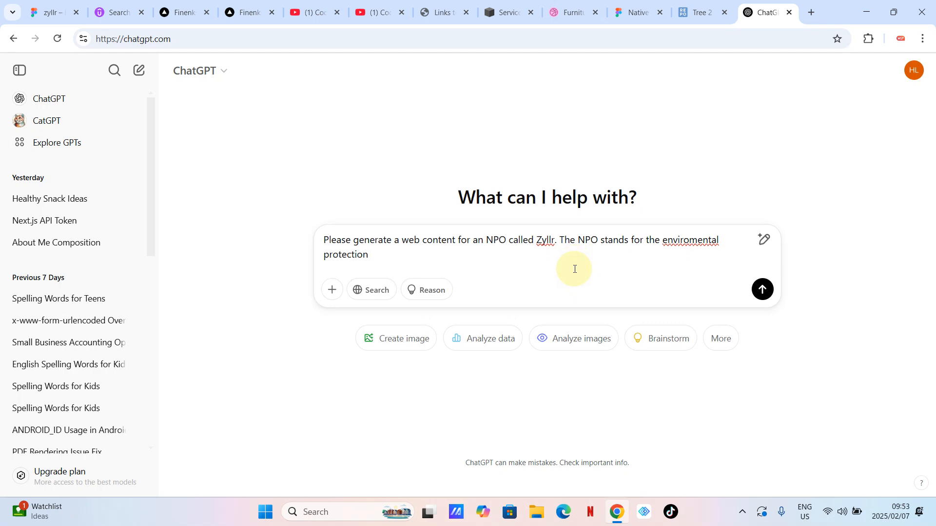
{"action": "right_click", "coordinate": [702, 241]}
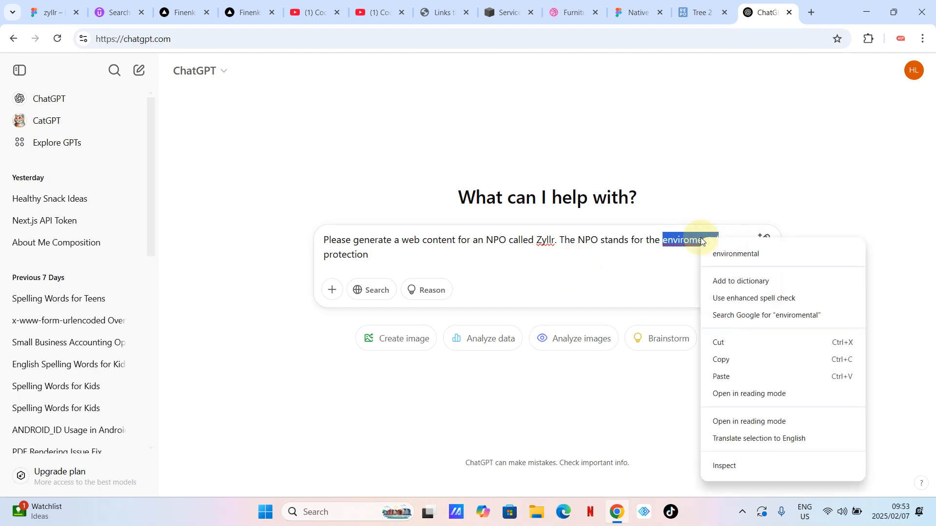
{"action": "left_click", "coordinate": [736, 254]}
{"action": "left_click", "coordinate": [395, 260]}
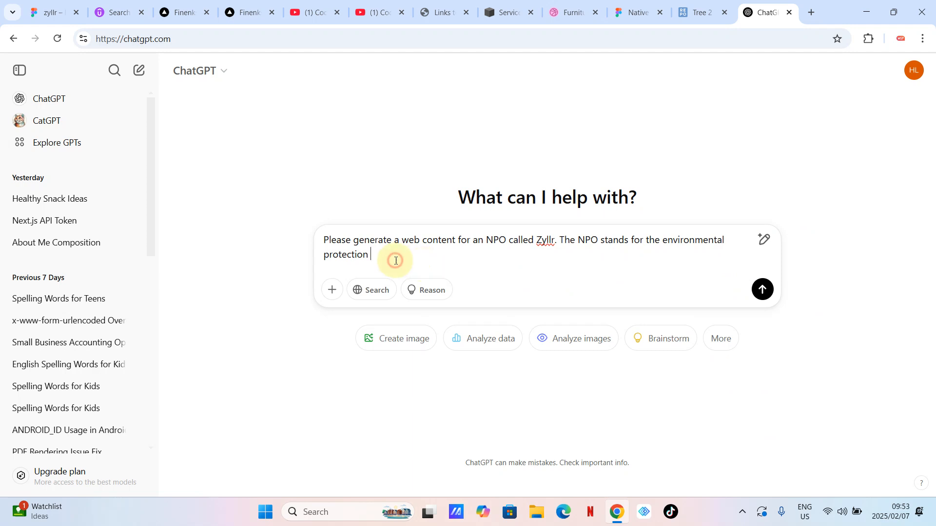
Step: Continue the prompt with "and the planet. Please supply vision, tagline, about us, services, contact details and more."
{"action": "type", "text": "and the planet. Please supply vision, tagline"}
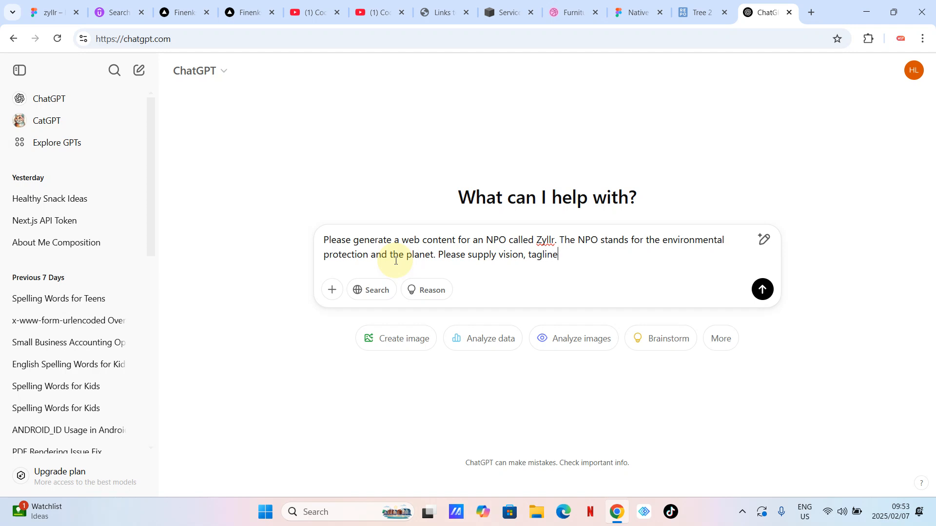
{"action": "type", "text": ", about us, services, contact details "}
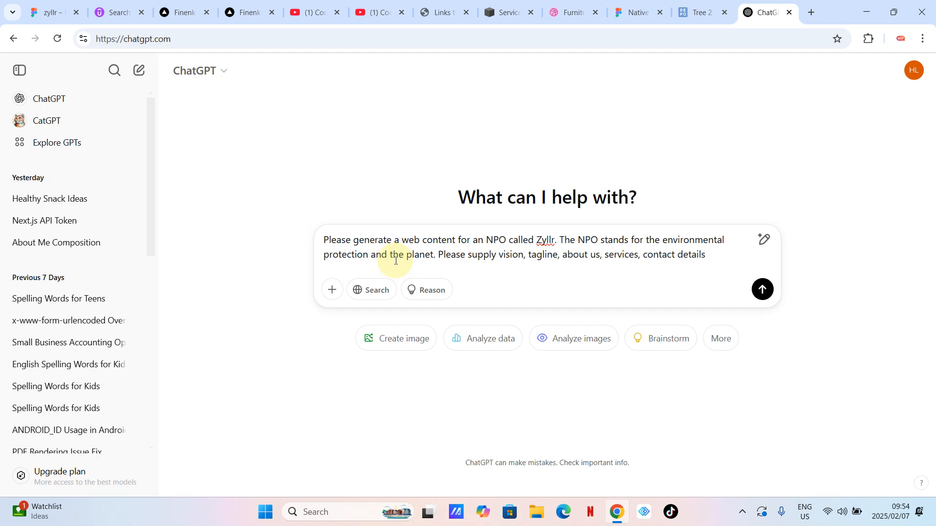
{"action": "type", "text": "and "}
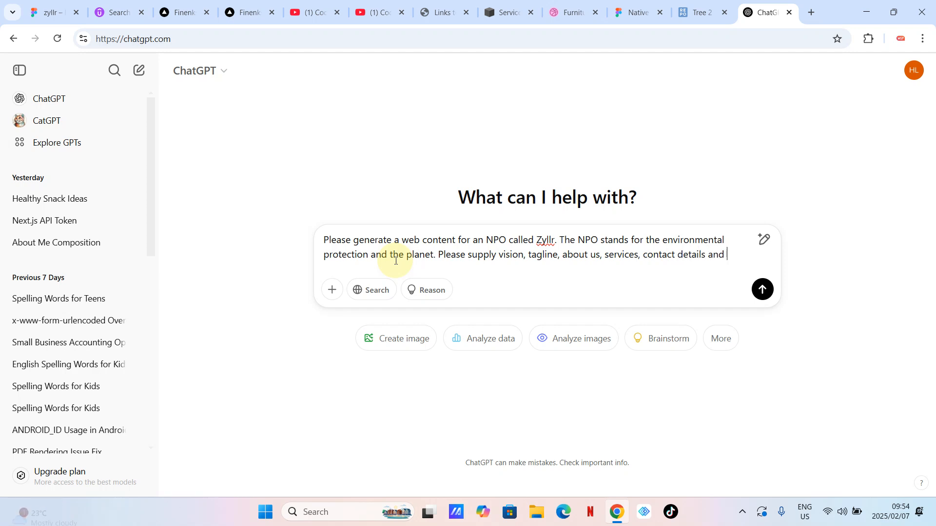
{"action": "type", "text": "more."}
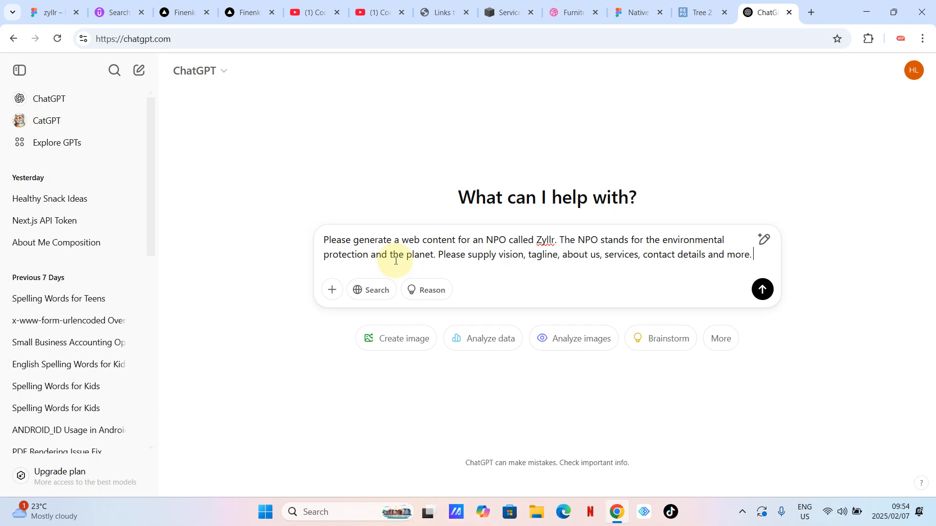
Step: Add "Please give me a well structured content" as the prompt's final sentence and submit the prompt
{"action": "type", "text": " Please "}
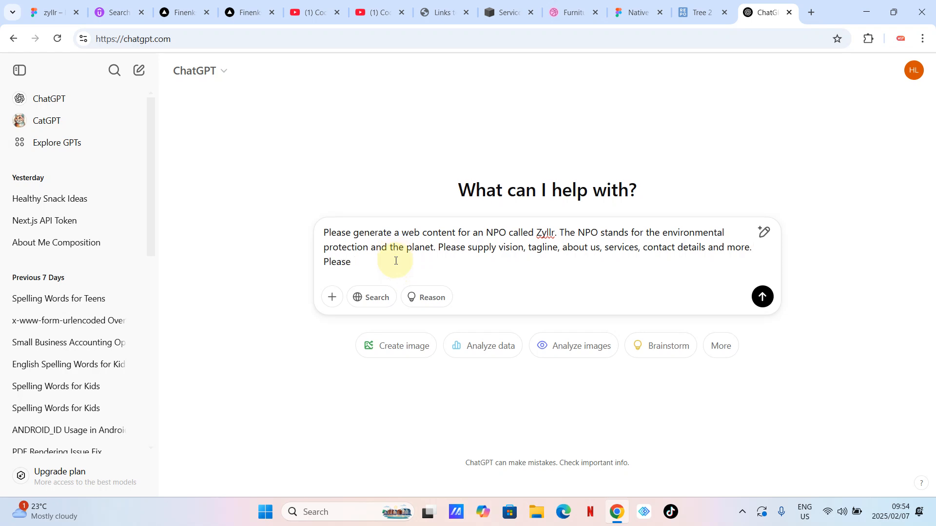
{"action": "type", "text": "give me awell structured content"}
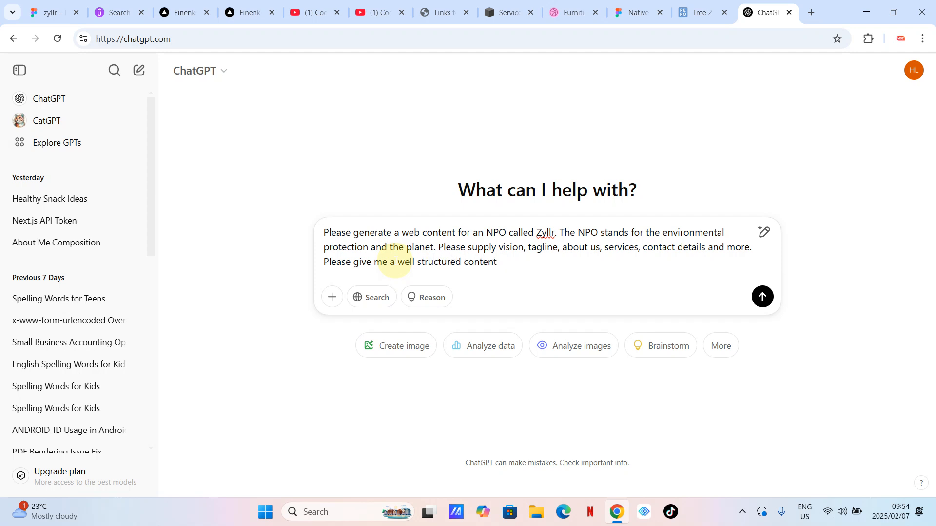
{"action": "key", "text": "Return"}
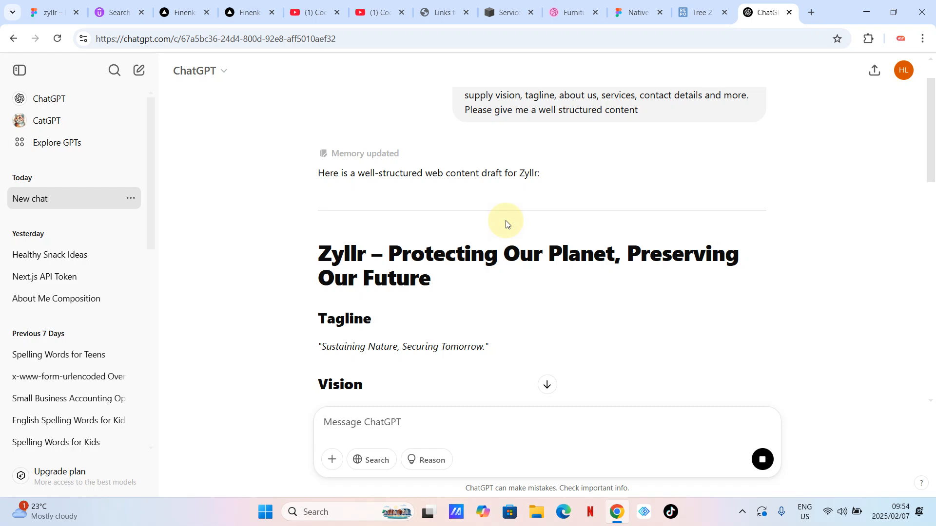
Step: Read through the generated Zyllr content down to the contact section and highlight "Protecting Our Planet, Preserving Our Future" in its title
{"action": "scroll", "coordinate": [506, 224], "scroll_direction": "down", "scroll_amount": 3}
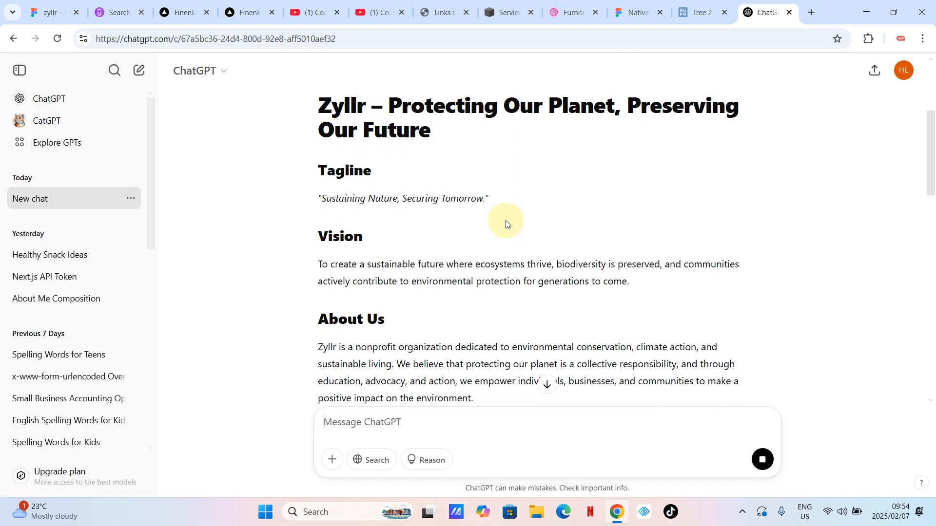
{"action": "scroll", "coordinate": [506, 225], "scroll_direction": "down", "scroll_amount": 8}
{"action": "scroll", "coordinate": [506, 222], "scroll_direction": "up", "scroll_amount": 1}
{"action": "scroll", "coordinate": [507, 222], "scroll_direction": "down", "scroll_amount": 10}
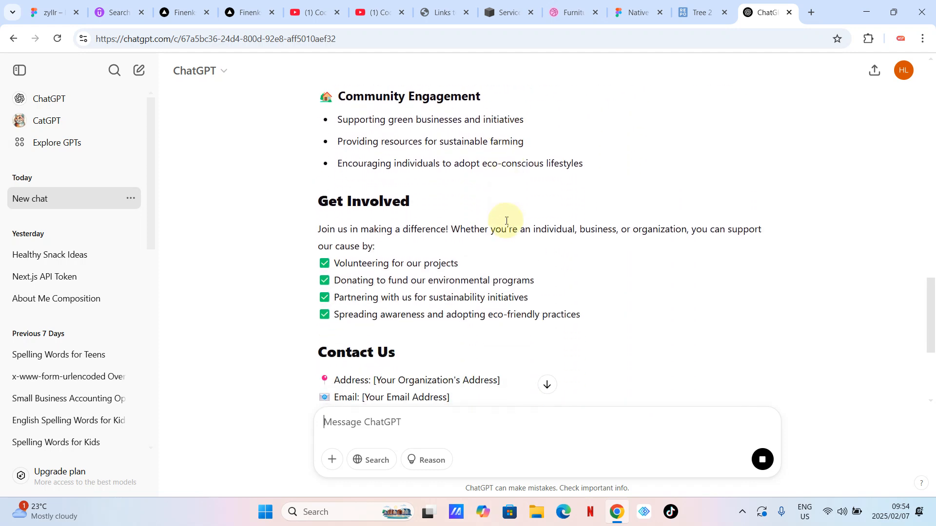
{"action": "scroll", "coordinate": [506, 222], "scroll_direction": "down", "scroll_amount": 3}
{"action": "scroll", "coordinate": [506, 221], "scroll_direction": "up", "scroll_amount": 3}
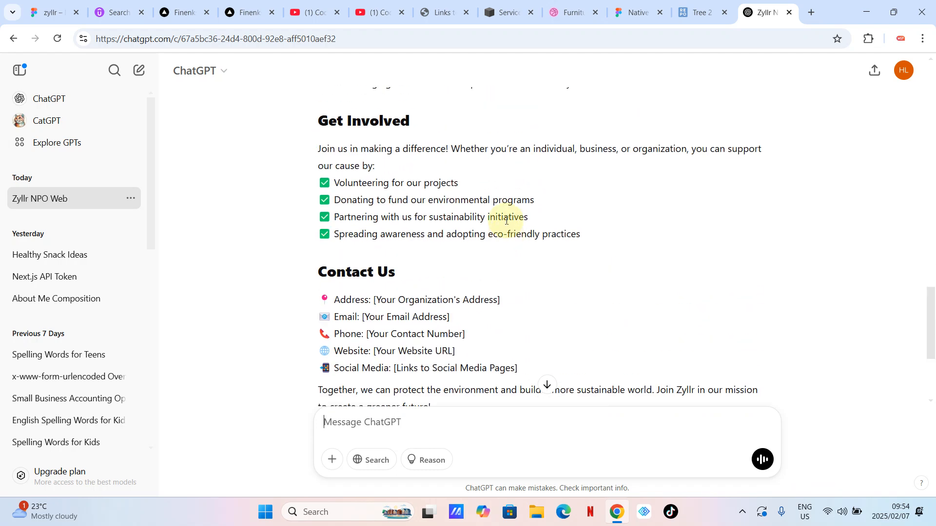
{"action": "scroll", "coordinate": [407, 268], "scroll_direction": "down", "scroll_amount": 4}
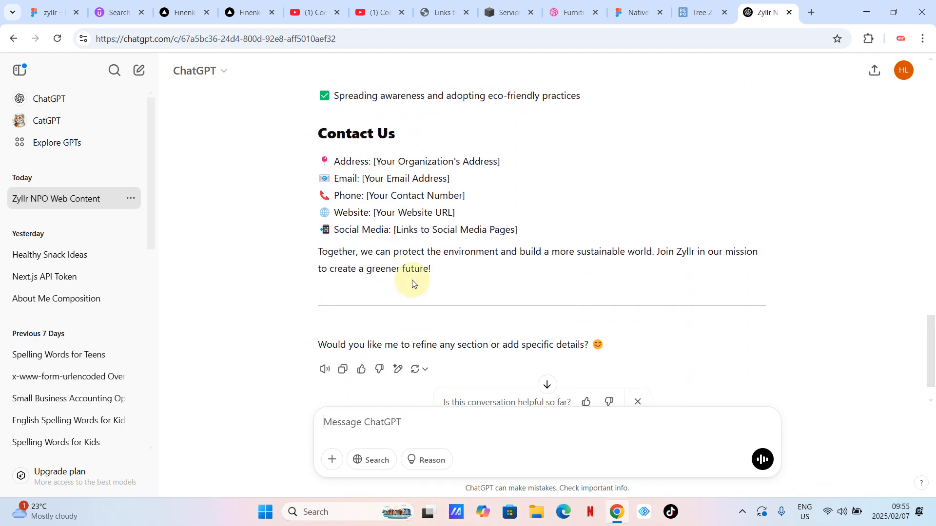
{"action": "scroll", "coordinate": [454, 294], "scroll_direction": "up", "scroll_amount": 20}
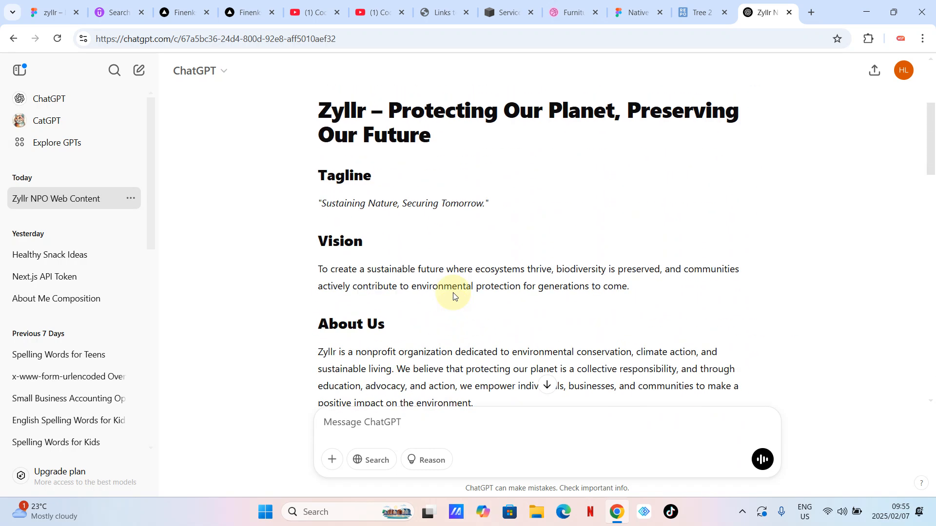
{"action": "scroll", "coordinate": [409, 287], "scroll_direction": "up", "scroll_amount": 2}
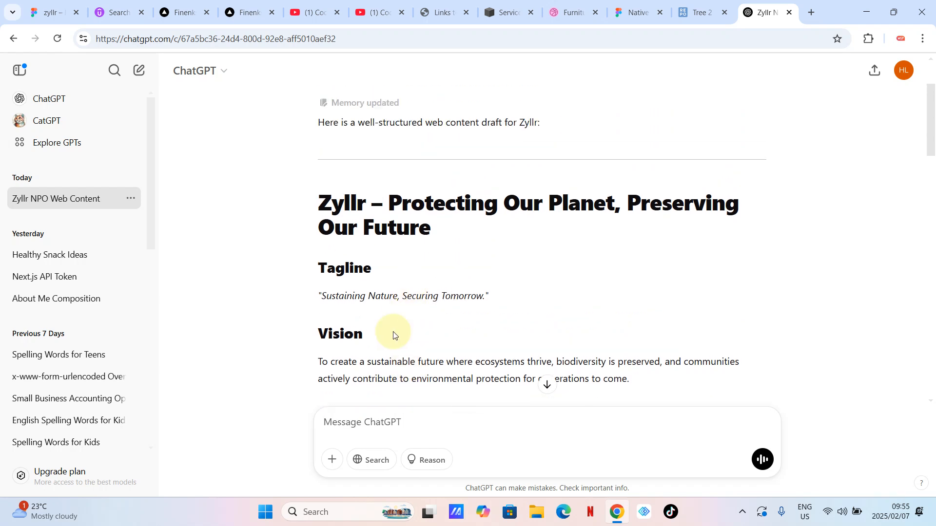
{"action": "left_click_drag", "start_coordinate": [389, 201], "coordinate": [458, 233]}
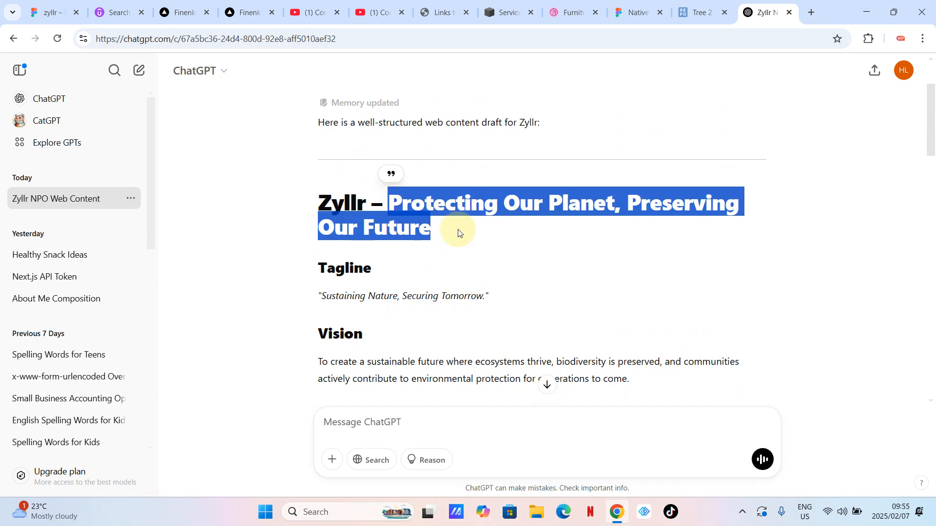
Step: Switch to the Native design, leave the logo text's editing mode, and compare the HomePage layout and navigation bar with the Desktop - 1 frame
{"action": "left_click", "coordinate": [633, 14]}
{"action": "scroll", "coordinate": [485, 271], "scroll_direction": "right", "scroll_amount": 10}
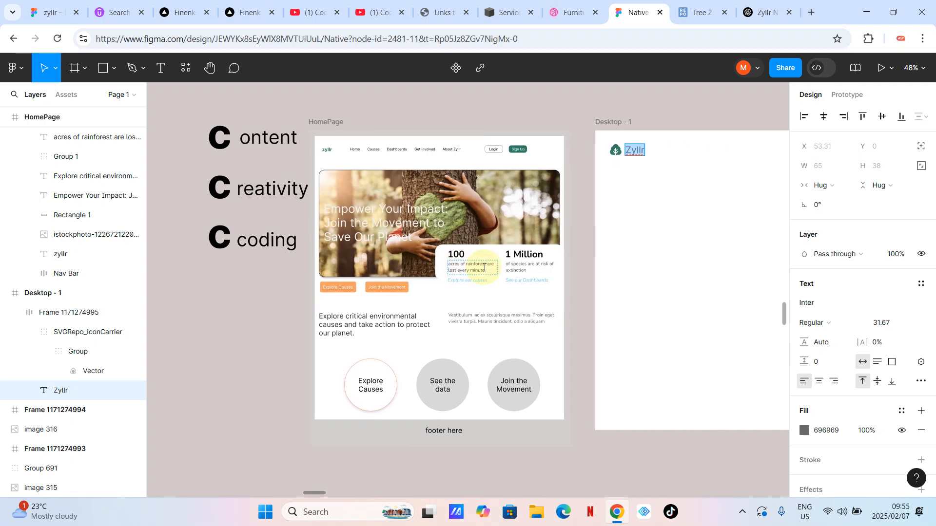
{"action": "key", "text": "Escape"}
{"action": "left_click", "coordinate": [476, 236]}
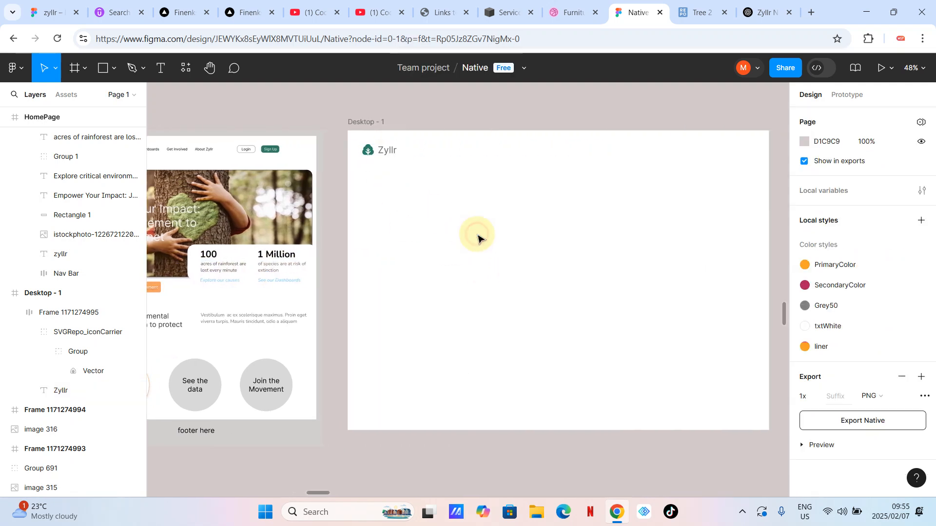
{"action": "scroll", "coordinate": [488, 271], "scroll_direction": "up", "scroll_amount": 2}
{"action": "scroll", "coordinate": [488, 270], "scroll_direction": "right", "scroll_amount": 1}
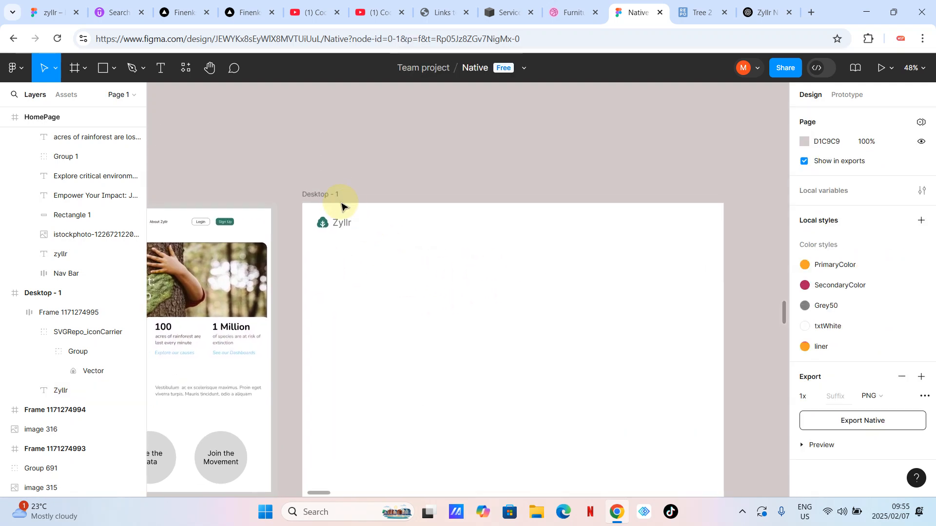
{"action": "scroll", "coordinate": [329, 256], "scroll_direction": "left", "scroll_amount": 1}
{"action": "scroll", "coordinate": [329, 256], "scroll_direction": "left", "scroll_amount": 5}
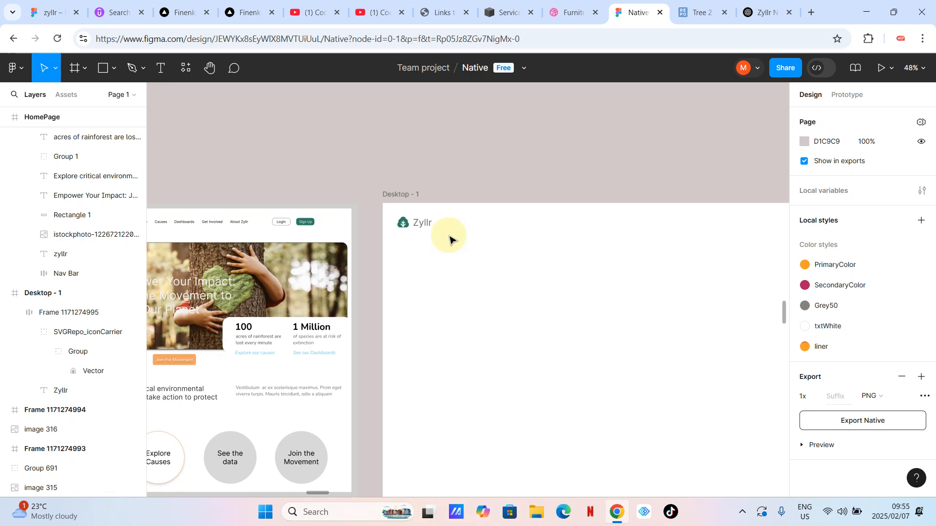
{"action": "scroll", "coordinate": [449, 335], "scroll_direction": "left", "scroll_amount": 10}
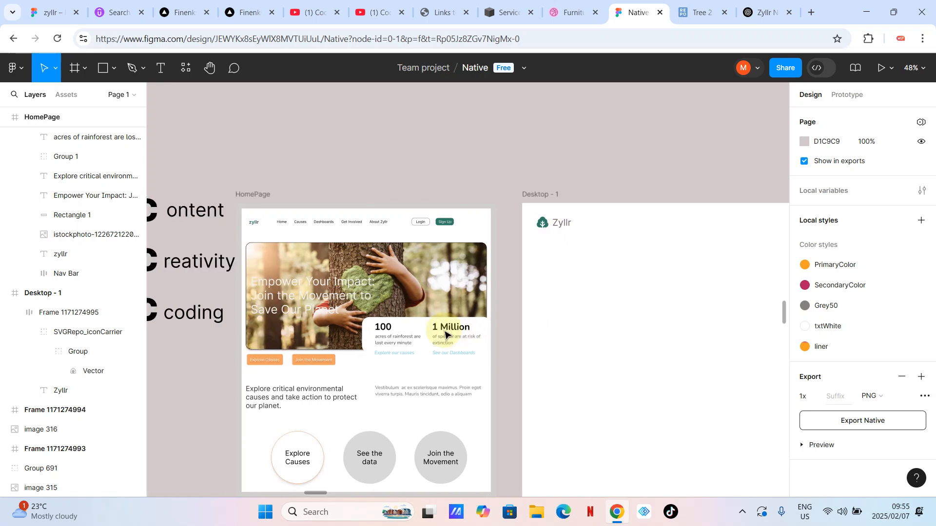
{"action": "scroll", "coordinate": [547, 267], "scroll_direction": "right", "scroll_amount": 15}
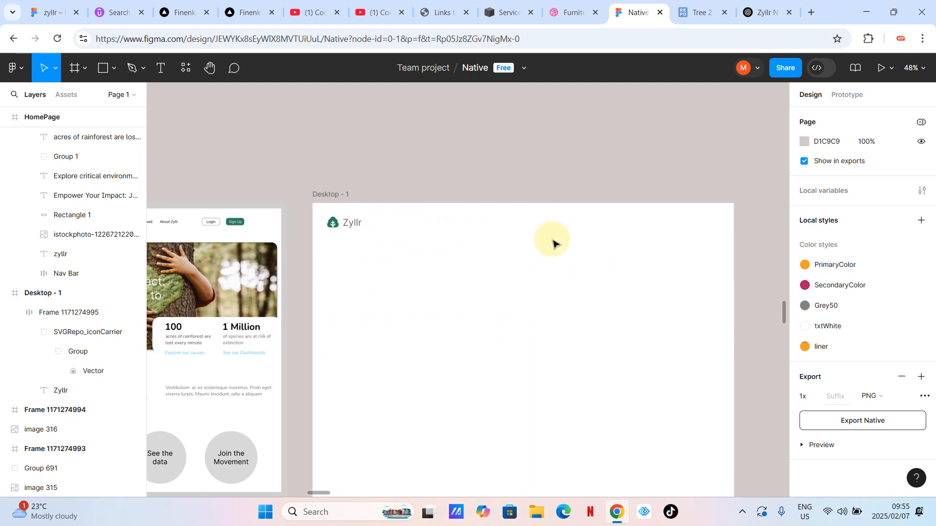
{"action": "scroll", "coordinate": [455, 220], "scroll_direction": "left", "scroll_amount": 20}
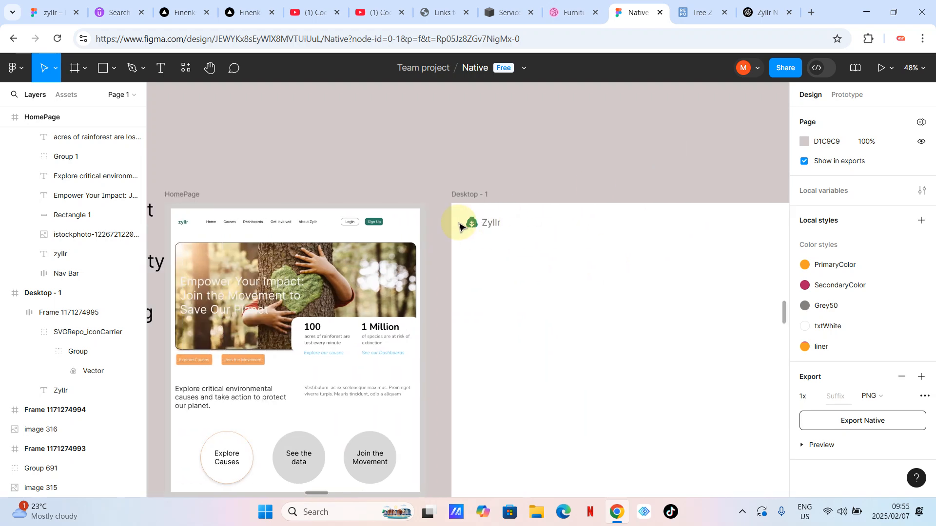
{"action": "scroll", "coordinate": [375, 227], "scroll_direction": "up", "scroll_amount": 5}
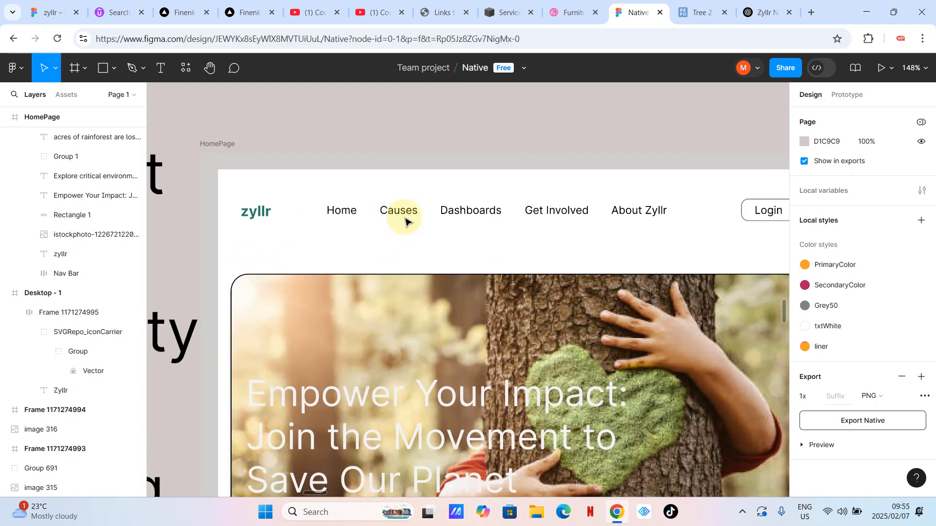
Step: Copy the HomePage's navigation bar into the Desktop - 1 frame and place it beside the Zyllr logo
{"action": "left_click", "coordinate": [404, 219]}
{"action": "scroll", "coordinate": [405, 218], "scroll_direction": "down", "scroll_amount": 5}
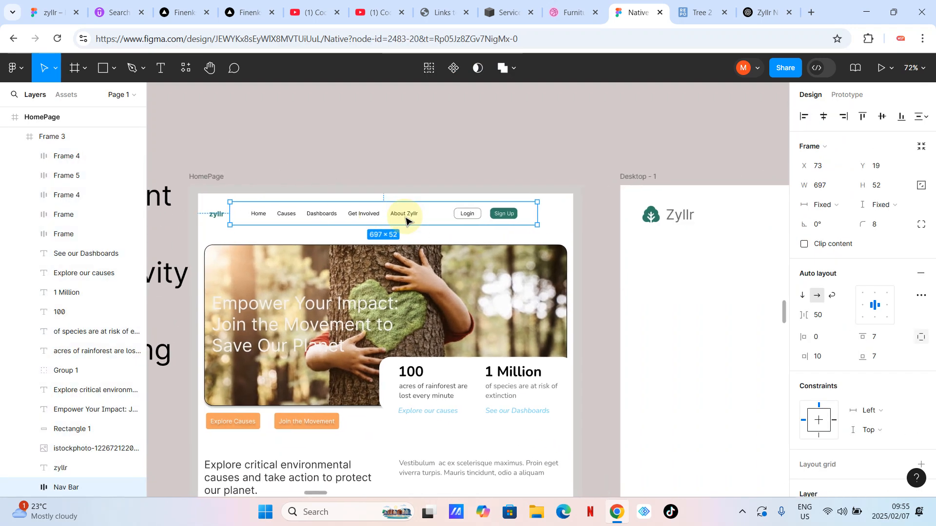
{"action": "left_click_drag", "start_coordinate": [412, 226], "coordinate": [665, 263]}
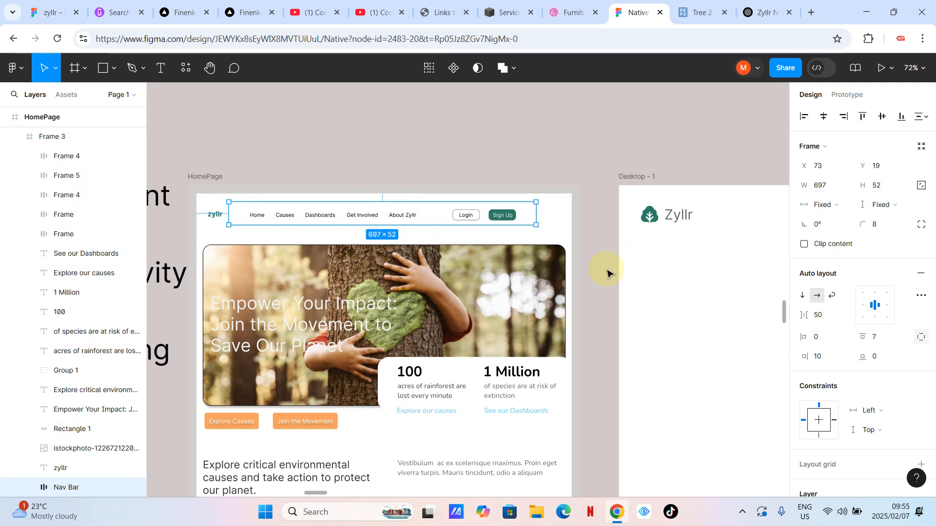
{"action": "key", "text": "ctrl+z"}
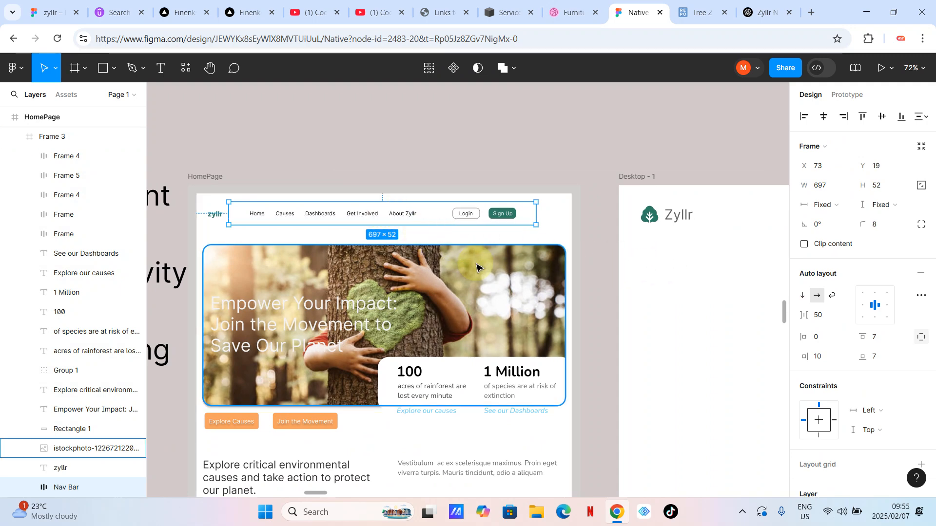
{"action": "scroll", "coordinate": [472, 266], "scroll_direction": "right", "scroll_amount": 5}
{"action": "left_click", "coordinate": [360, 182]}
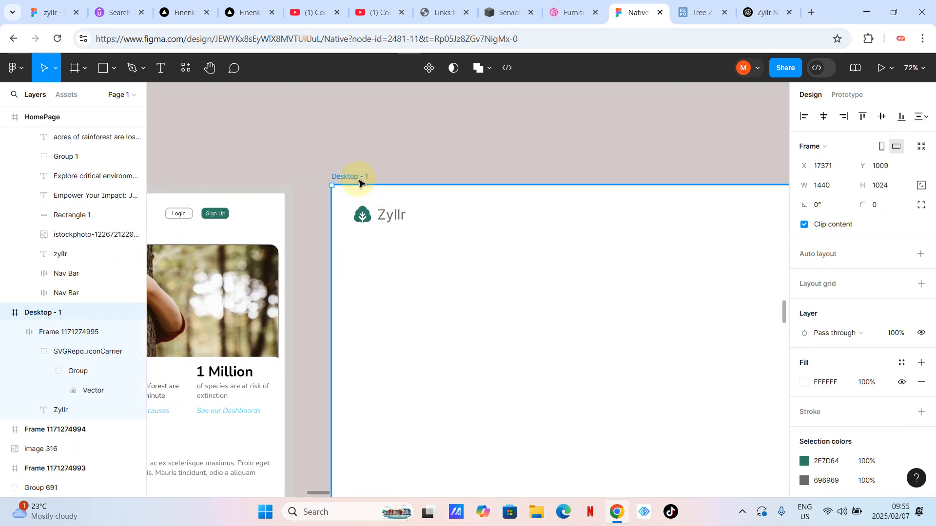
{"action": "key", "text": "ctrl+v"}
{"action": "left_click_drag", "start_coordinate": [417, 204], "coordinate": [328, 215]}
Step: Remove the white fill from the Desktop - 1 navigation bar and shift the bar rightward, clear of the Zyllr logo
{"action": "scroll", "coordinate": [462, 219], "scroll_direction": "up", "scroll_amount": 5}
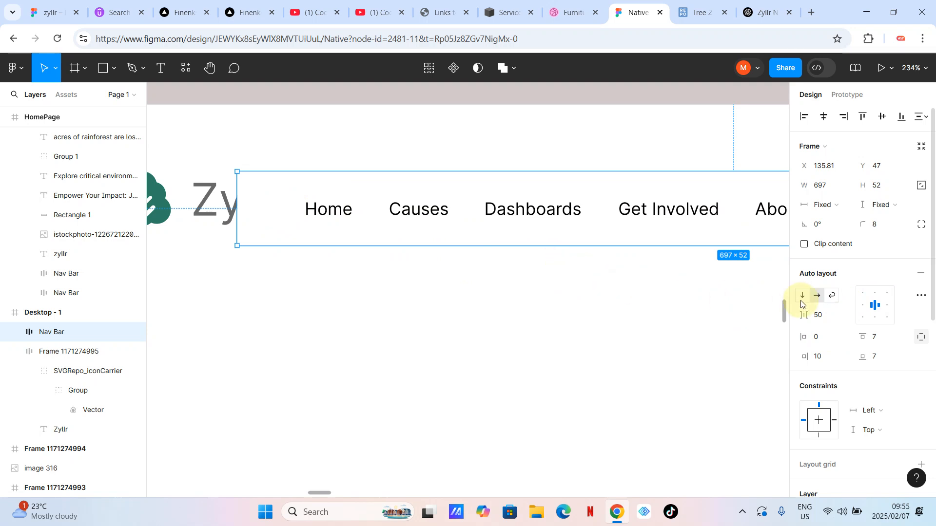
{"action": "scroll", "coordinate": [801, 305], "scroll_direction": "down", "scroll_amount": 6}
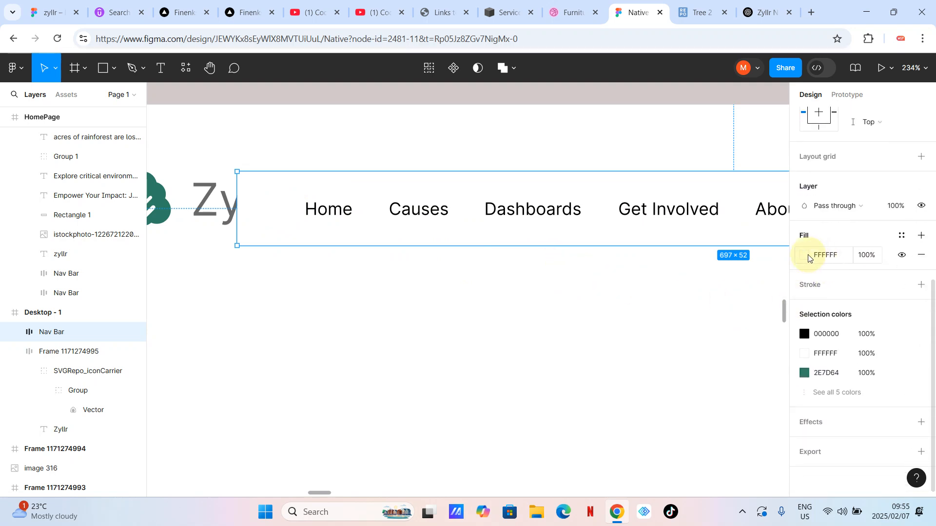
{"action": "left_click", "coordinate": [921, 254]}
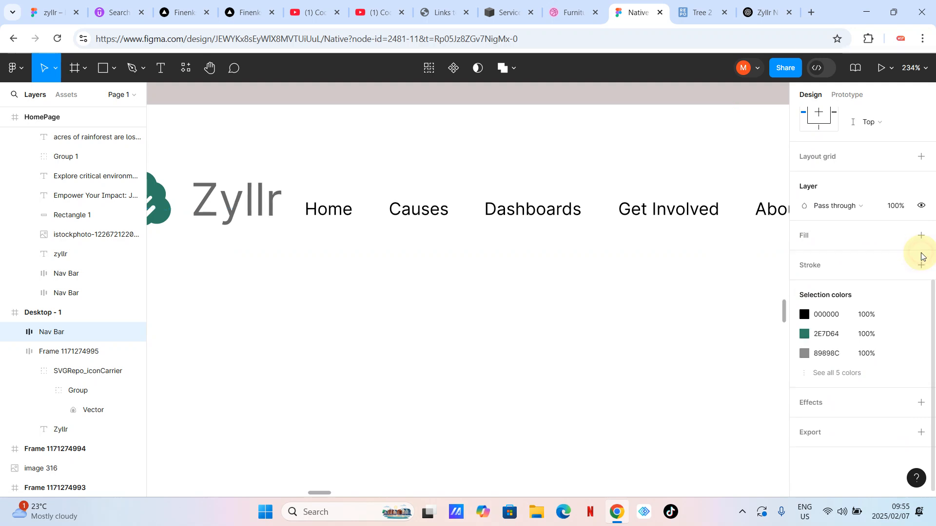
{"action": "scroll", "coordinate": [350, 273], "scroll_direction": "down", "scroll_amount": 5, "text": "ctrl"}
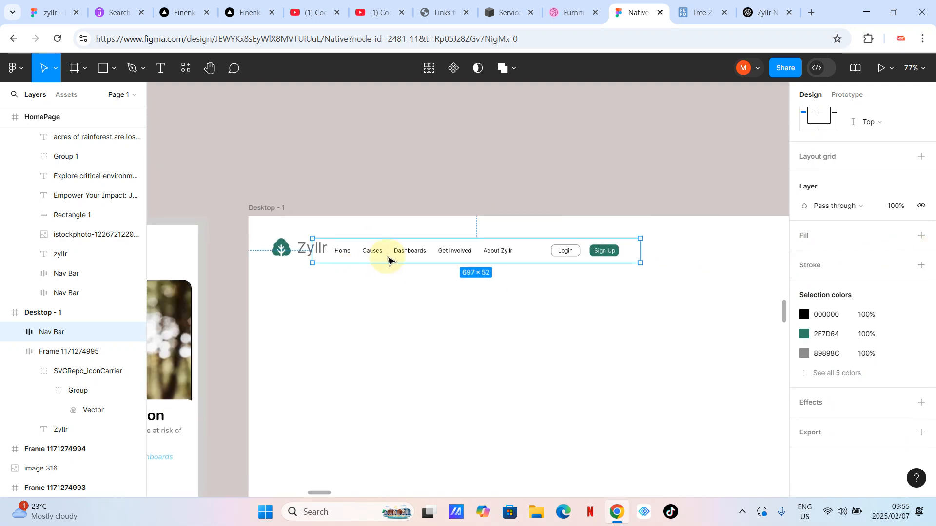
{"action": "left_click_drag", "start_coordinate": [393, 250], "coordinate": [464, 247]}
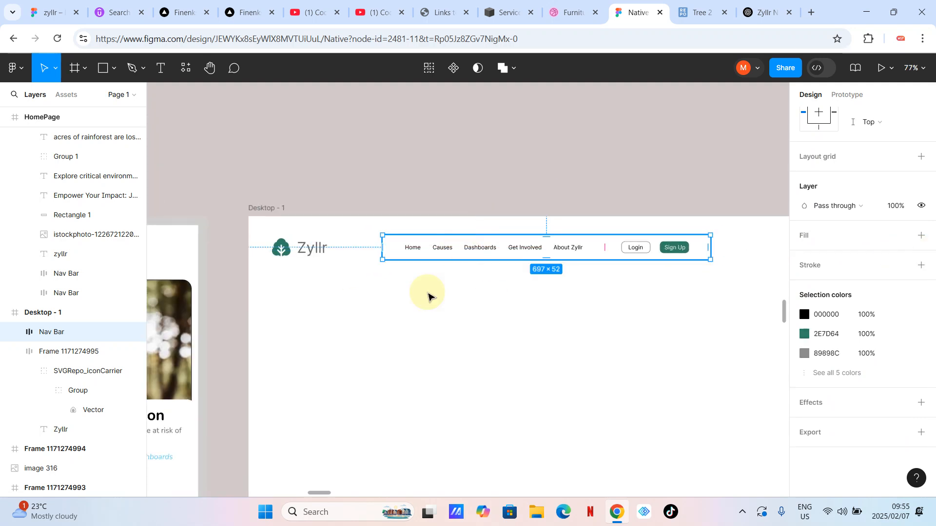
{"action": "scroll", "coordinate": [419, 312], "scroll_direction": "down", "scroll_amount": 4, "text": "ctrl"}
{"action": "scroll", "coordinate": [476, 356], "scroll_direction": "up", "scroll_amount": 2, "text": "ctrl"}
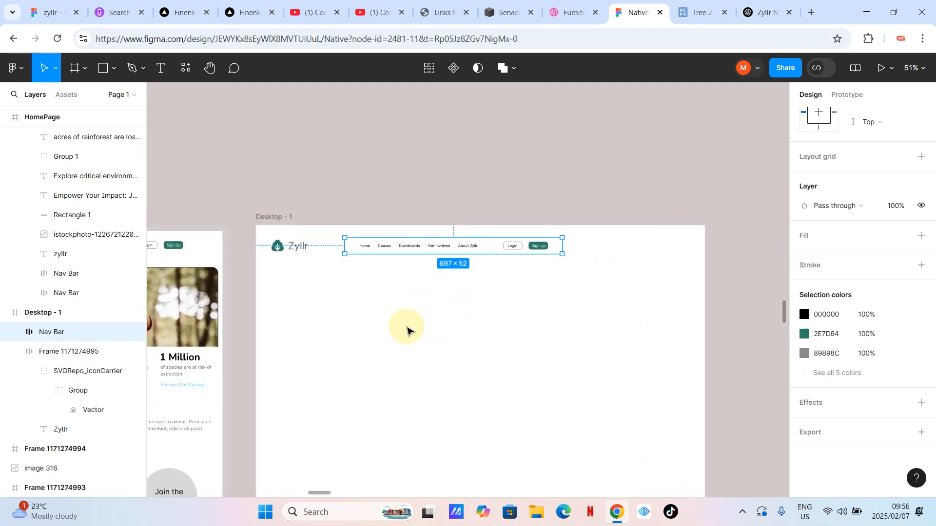
{"action": "scroll", "coordinate": [409, 330], "scroll_direction": "up", "scroll_amount": 3}
Step: Switch to the ChatGPT content and review its sections from services and initiatives through contact details for suitable navigation link names
{"action": "left_click", "coordinate": [764, 11]}
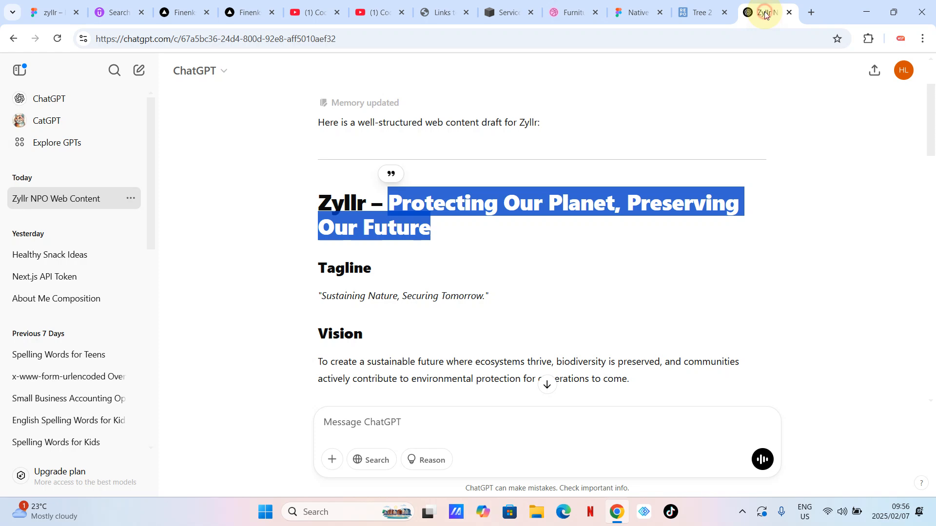
{"action": "scroll", "coordinate": [517, 257], "scroll_direction": "down", "scroll_amount": 8}
{"action": "scroll", "coordinate": [517, 256], "scroll_direction": "down", "scroll_amount": 2}
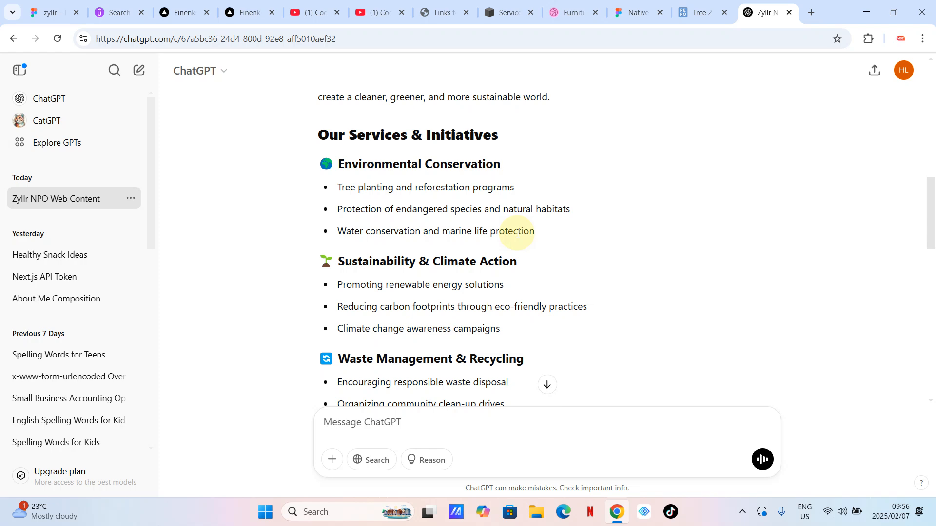
{"action": "scroll", "coordinate": [516, 234], "scroll_direction": "down", "scroll_amount": 2}
{"action": "scroll", "coordinate": [517, 236], "scroll_direction": "down", "scroll_amount": 6}
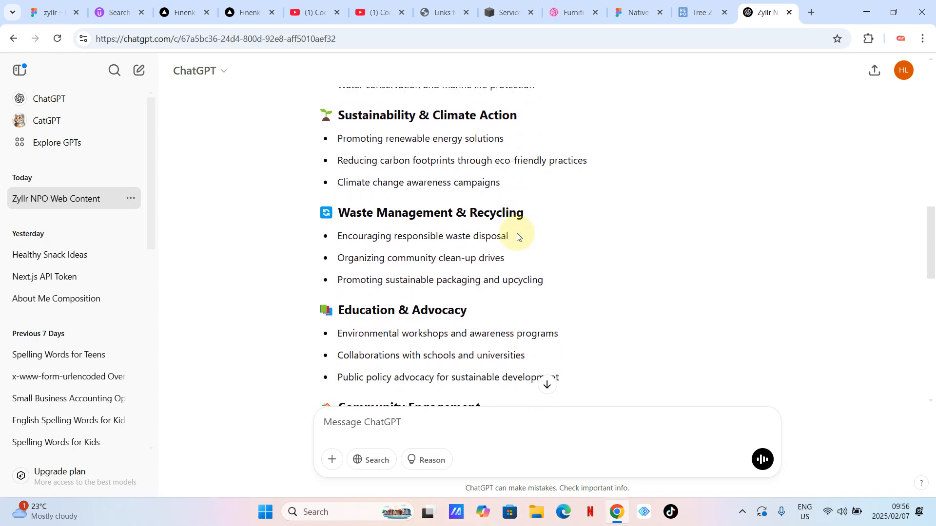
{"action": "scroll", "coordinate": [517, 237], "scroll_direction": "down", "scroll_amount": 6}
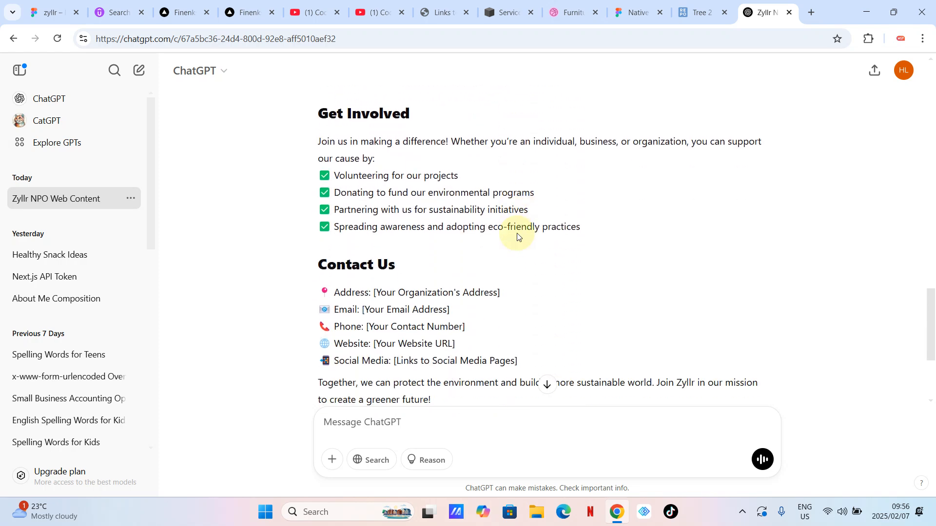
{"action": "scroll", "coordinate": [517, 236], "scroll_direction": "up", "scroll_amount": 20}
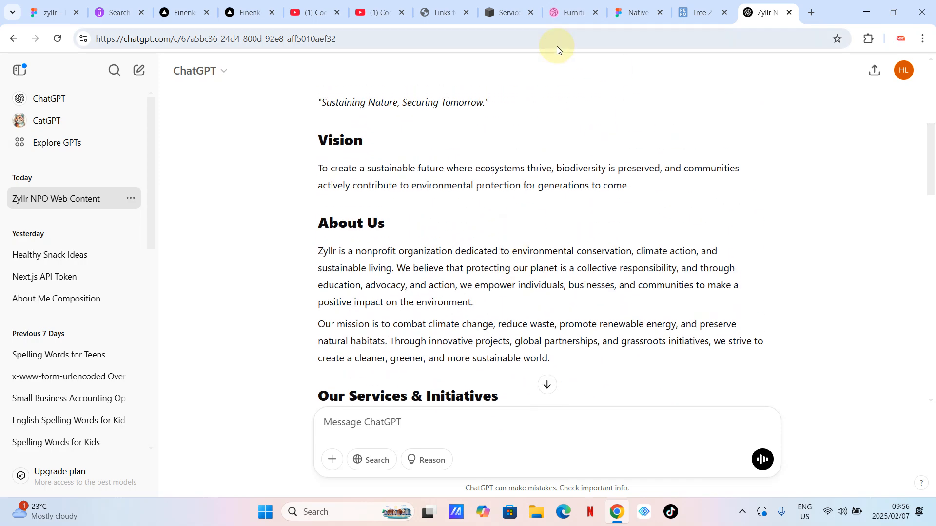
Step: Return to the Native design and rename the "Causes" link in the Desktop - 1 navigation bar to "Services"
{"action": "left_click", "coordinate": [631, 13]}
{"action": "scroll", "coordinate": [350, 234], "scroll_direction": "up", "scroll_amount": 5}
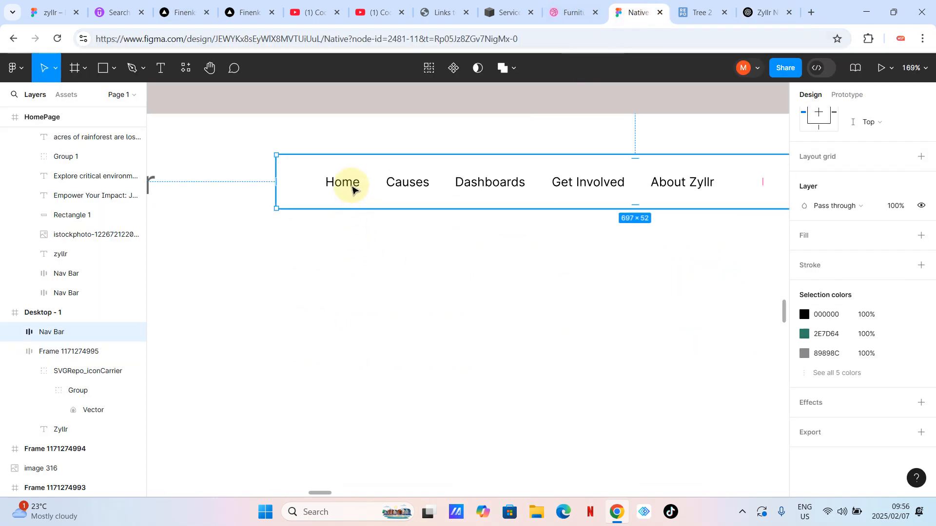
{"action": "double_click", "coordinate": [408, 183]}
{"action": "double_click", "coordinate": [408, 183]}
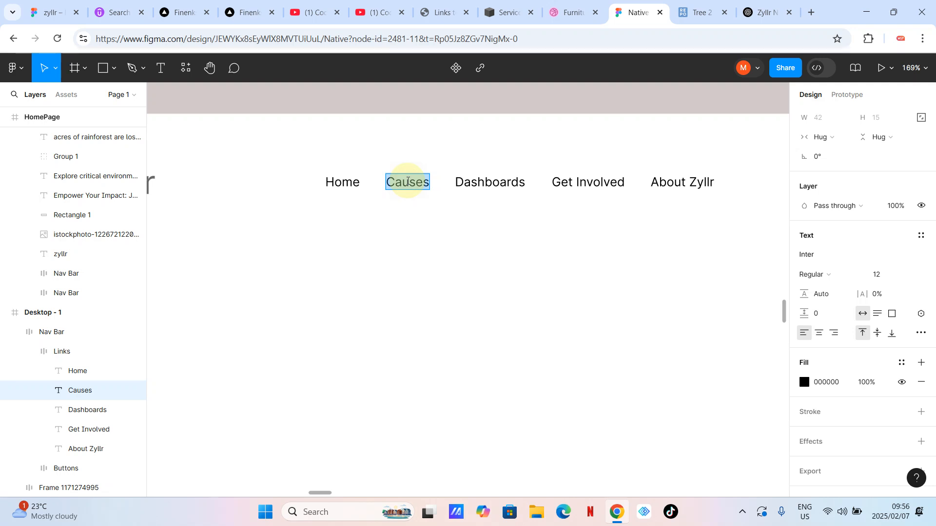
{"action": "type", "text": "Services"}
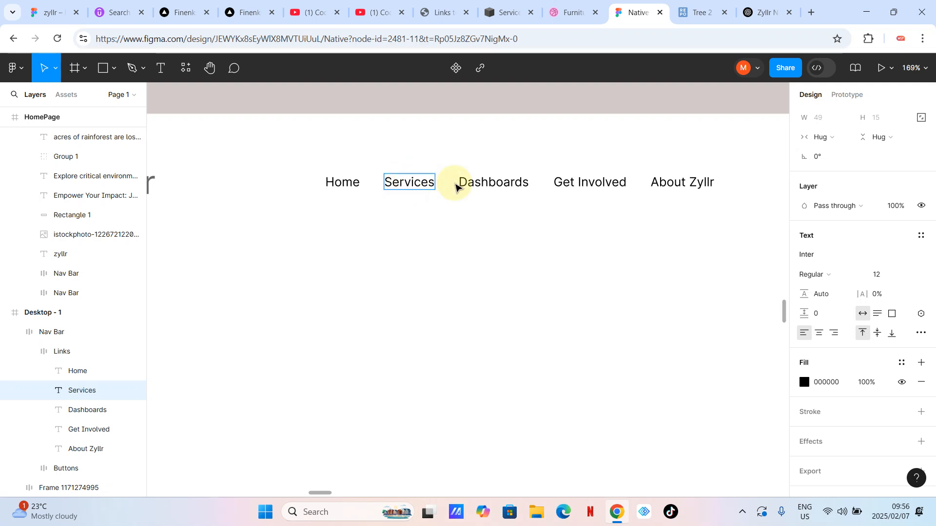
Step: Delete the "Dashboards" link from the Desktop - 1 navigation bar
{"action": "double_click", "coordinate": [483, 184]}
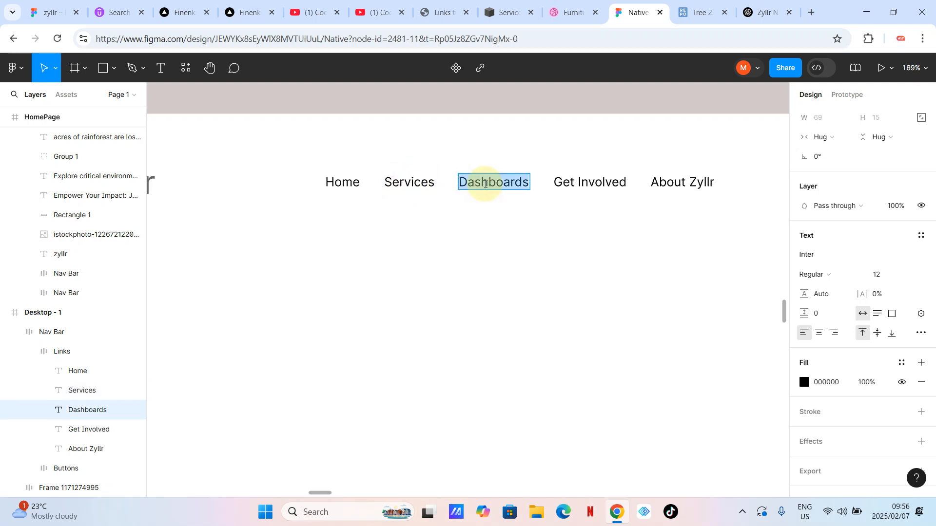
{"action": "key", "text": "BackSpace"}
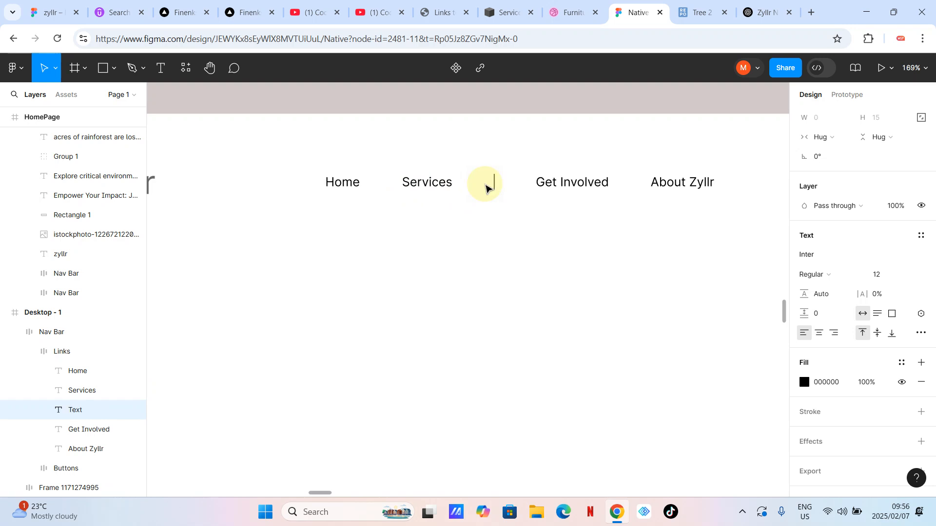
{"action": "key", "text": "ctrl+z"}
{"action": "key", "text": "Escape"}
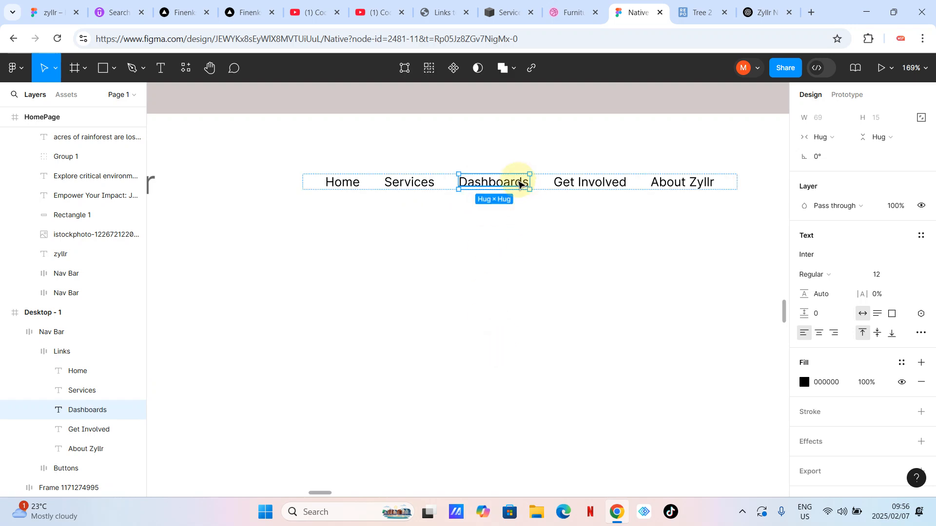
{"action": "key", "text": "Delete"}
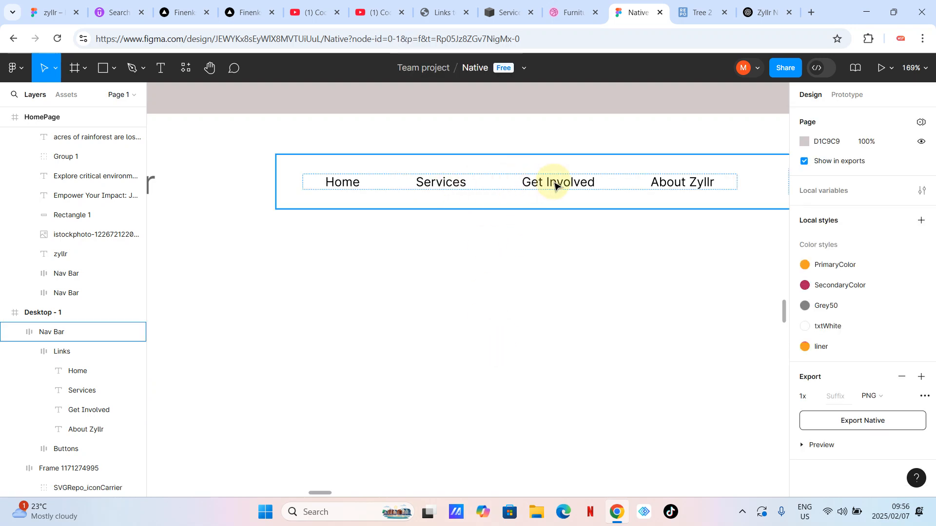
Step: Rename the "About Zyllr" link in the Desktop - 1 navigation bar to "Contact us"
{"action": "double_click", "coordinate": [672, 190]}
{"action": "double_click", "coordinate": [672, 187]}
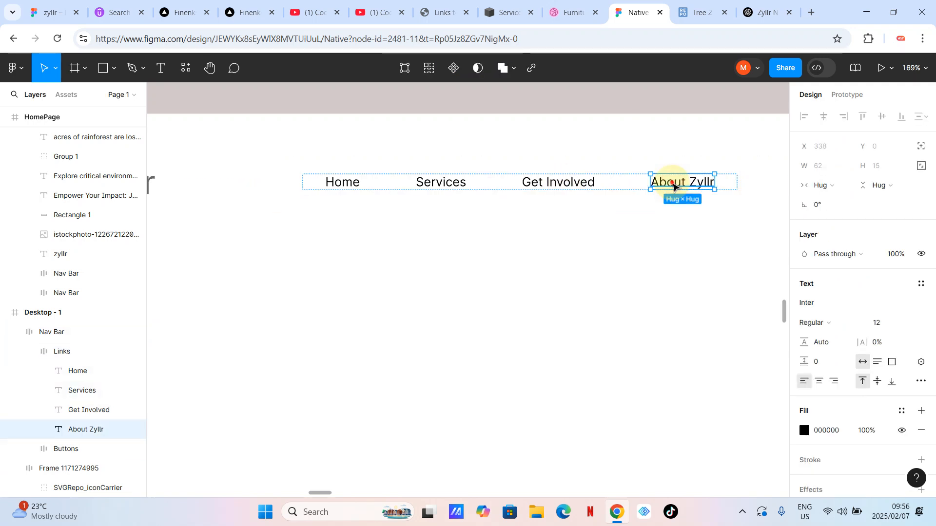
{"action": "double_click", "coordinate": [672, 183]}
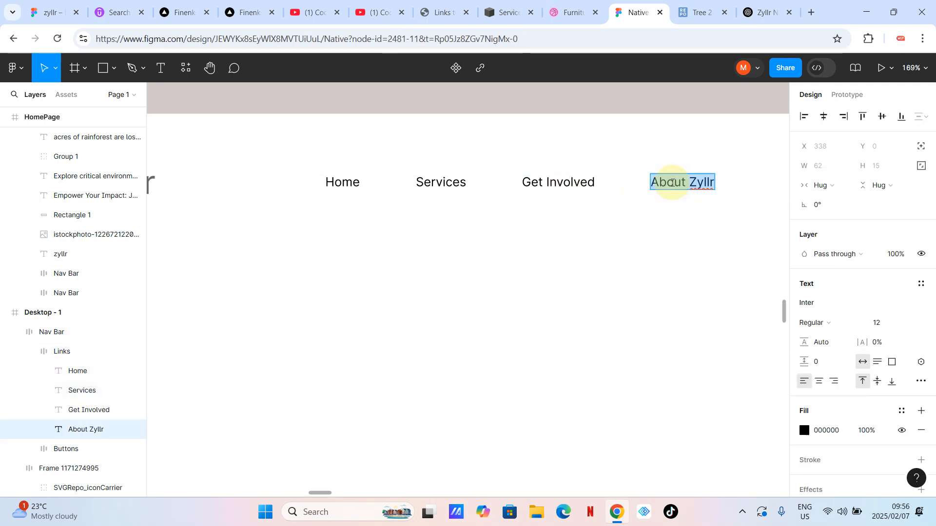
{"action": "type", "text": "Contact"}
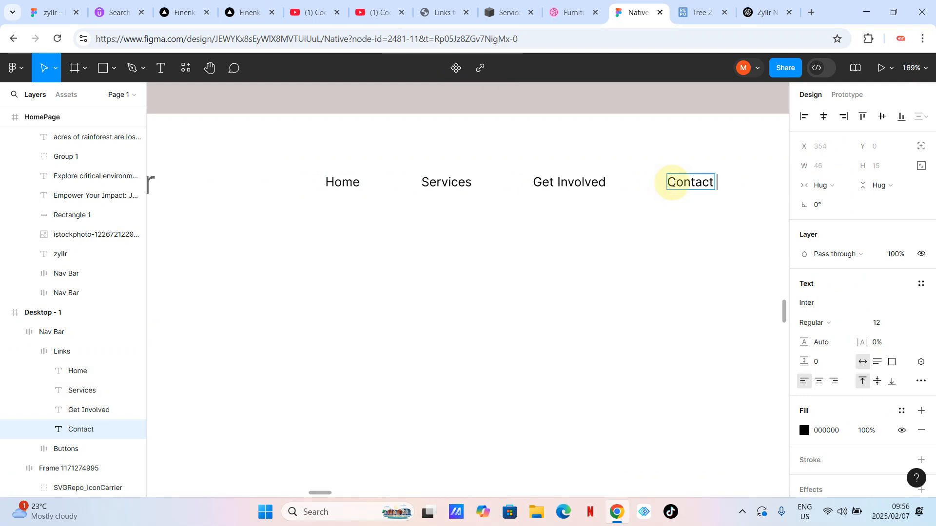
{"action": "type", "text": " us"}
{"action": "key", "text": "Escape"}
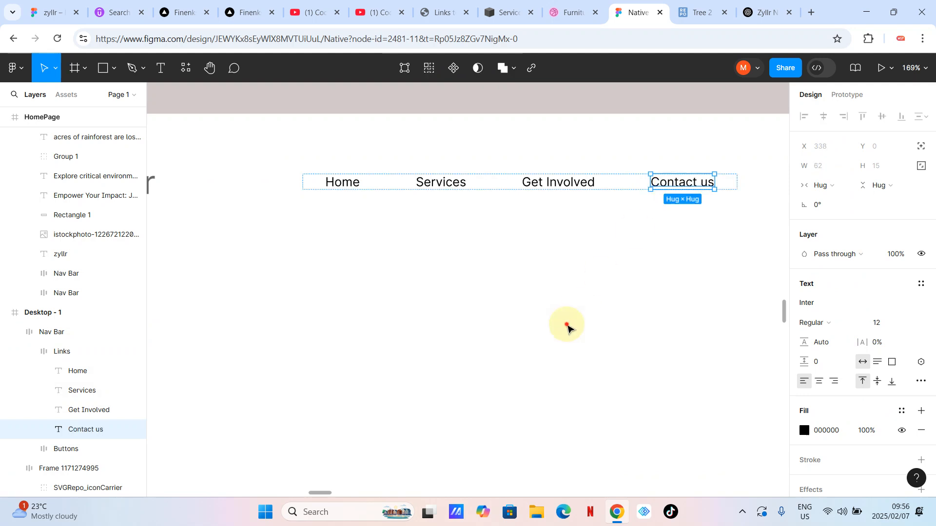
{"action": "left_click", "coordinate": [568, 327]}
Step: Scale the Desktop - 1 navigation bar up proportionally with the Scale tool to a height of about 63 px
{"action": "scroll", "coordinate": [567, 328], "scroll_direction": "down", "scroll_amount": 5}
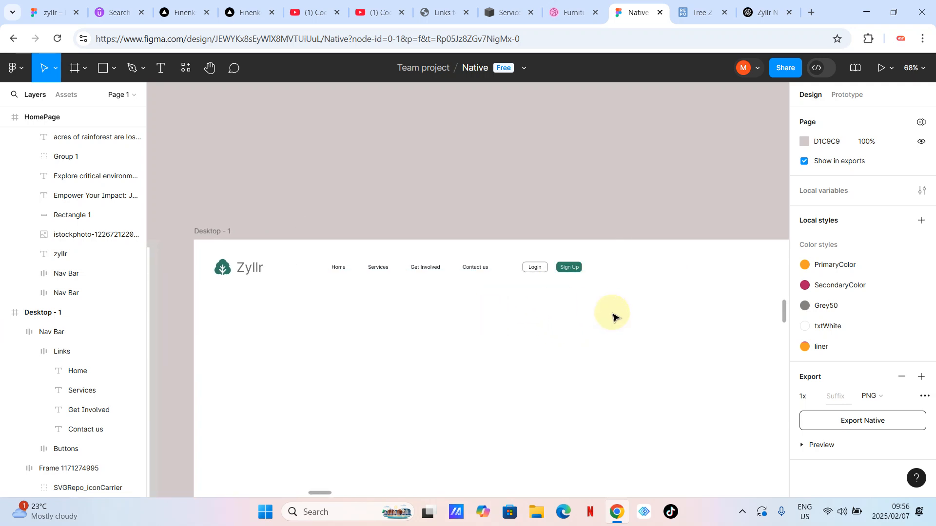
{"action": "scroll", "coordinate": [511, 382], "scroll_direction": "down", "scroll_amount": 2}
{"action": "scroll", "coordinate": [529, 306], "scroll_direction": "up", "scroll_amount": 4}
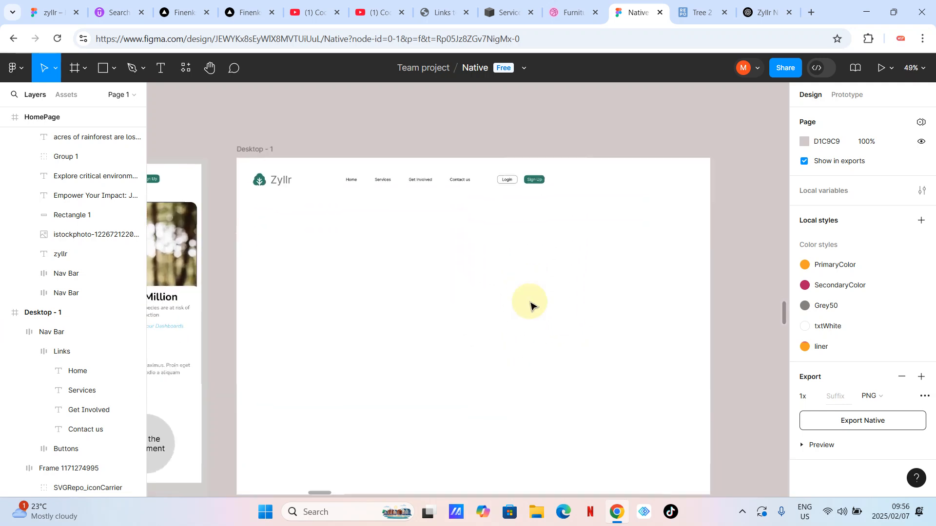
{"action": "scroll", "coordinate": [529, 306], "scroll_direction": "down", "scroll_amount": 2}
{"action": "left_click", "coordinate": [451, 166]}
{"action": "scroll", "coordinate": [458, 170], "scroll_direction": "up", "scroll_amount": 1}
{"action": "left_click", "coordinate": [458, 171]}
{"action": "key", "text": "k"}
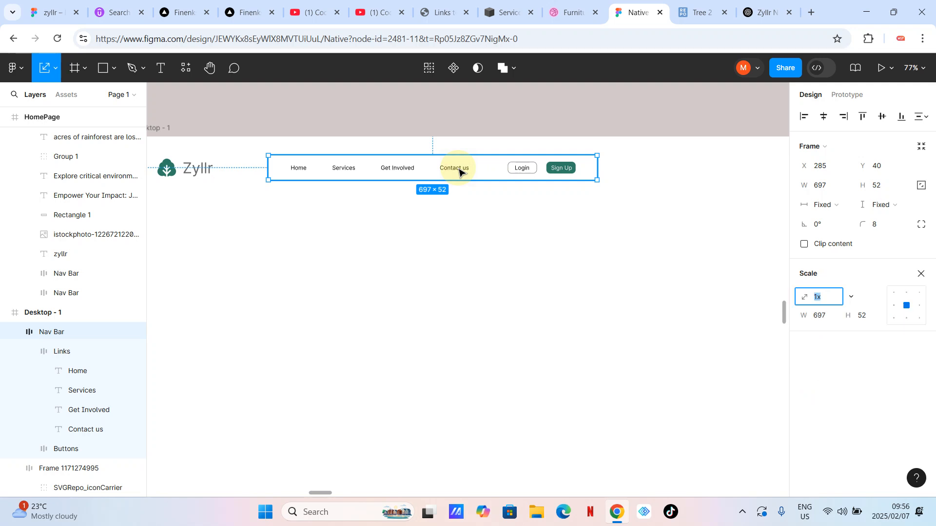
{"action": "left_click_drag", "start_coordinate": [597, 179], "coordinate": [621, 187]}
{"action": "left_click", "coordinate": [575, 256]}
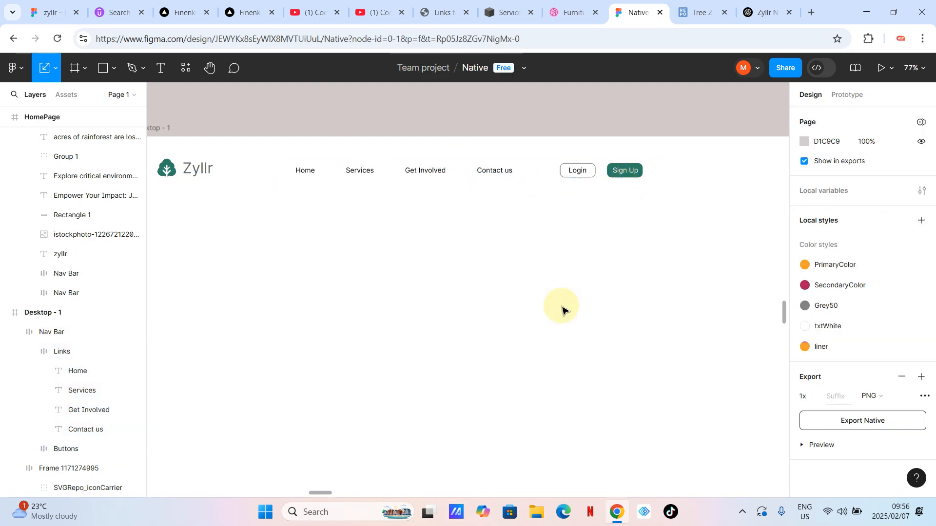
Step: Combine the Zyllr logo and navigation bar into one auto layout frame and center it horizontally in Desktop - 1
{"action": "scroll", "coordinate": [563, 310], "scroll_direction": "down", "scroll_amount": 5}
{"action": "scroll", "coordinate": [610, 334], "scroll_direction": "up", "scroll_amount": 5}
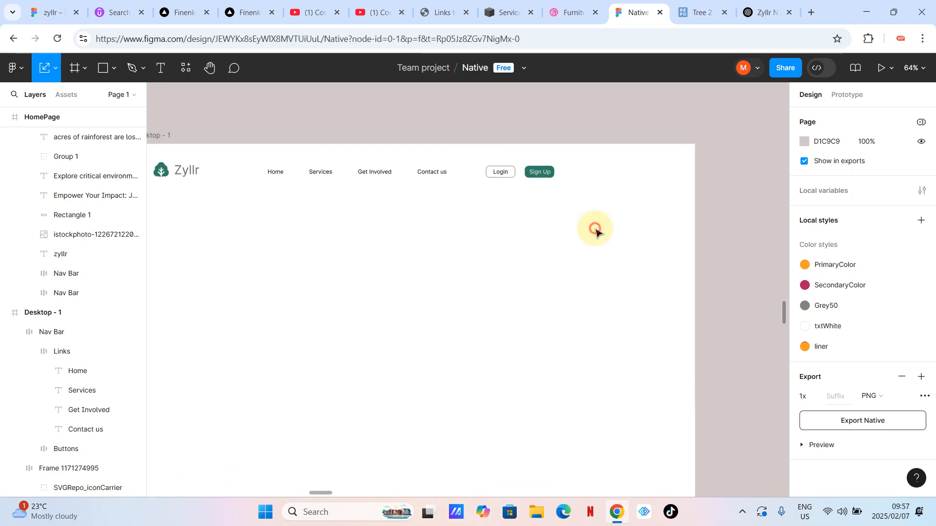
{"action": "scroll", "coordinate": [596, 232], "scroll_direction": "left", "scroll_amount": 2}
{"action": "left_click", "coordinate": [293, 174]}
{"action": "left_click", "coordinate": [194, 169], "text": "shift"}
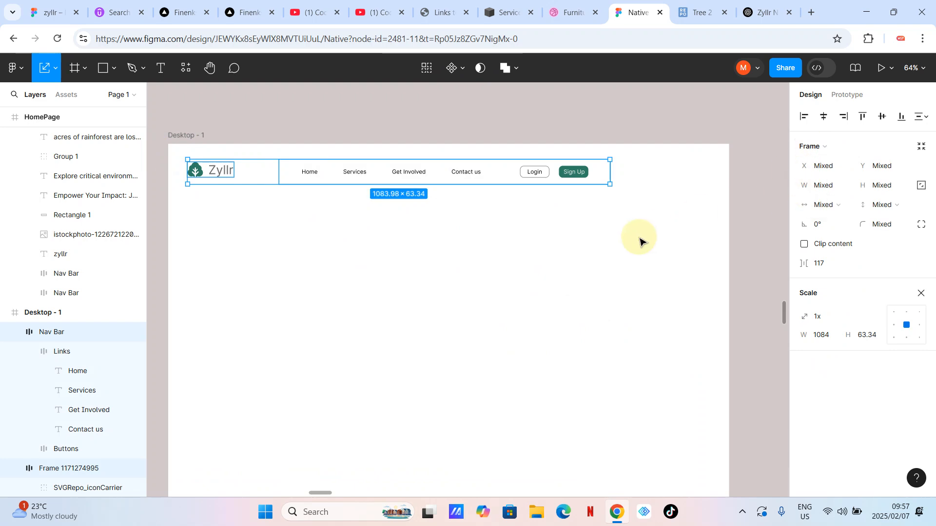
{"action": "key", "text": "shift+a"}
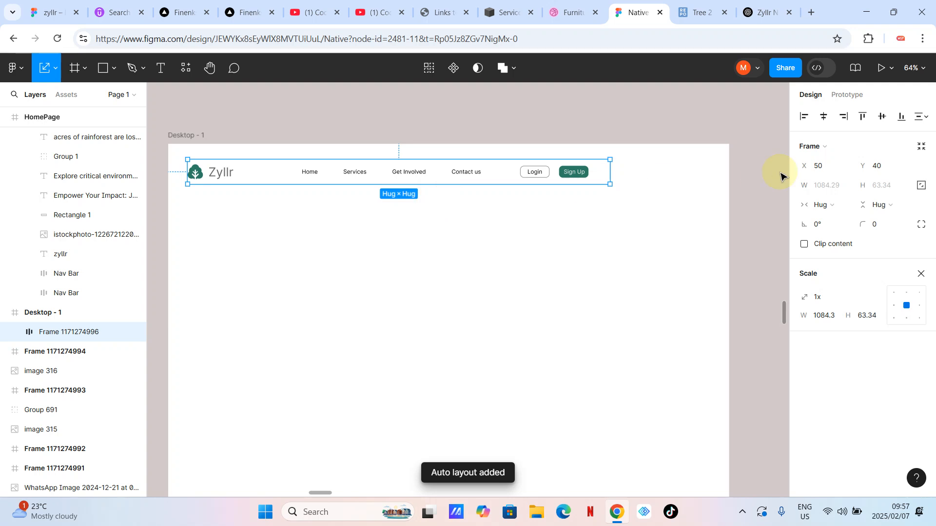
{"action": "left_click", "coordinate": [824, 117]}
{"action": "left_click", "coordinate": [543, 286]}
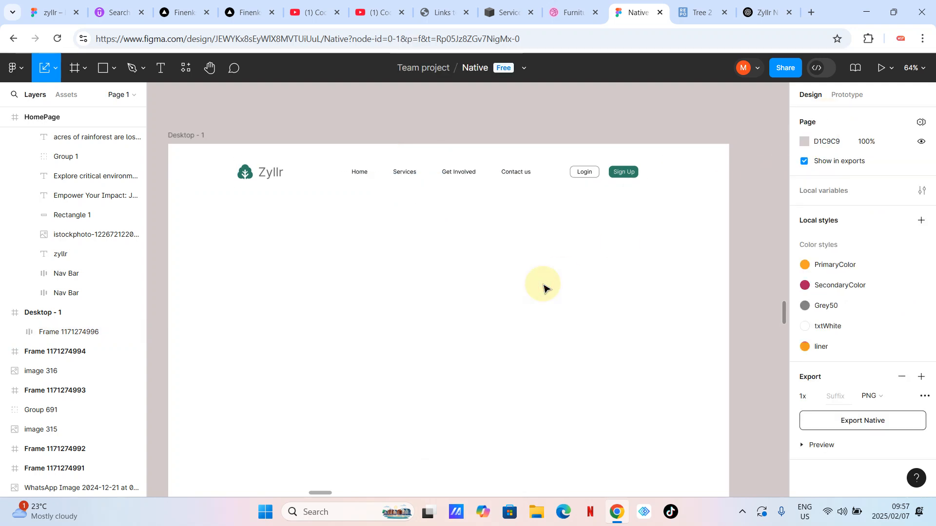
Step: Examine the HomePage layout and the Content, Creativity and coding notes beside it
{"action": "scroll", "coordinate": [543, 287], "scroll_direction": "down", "scroll_amount": 5}
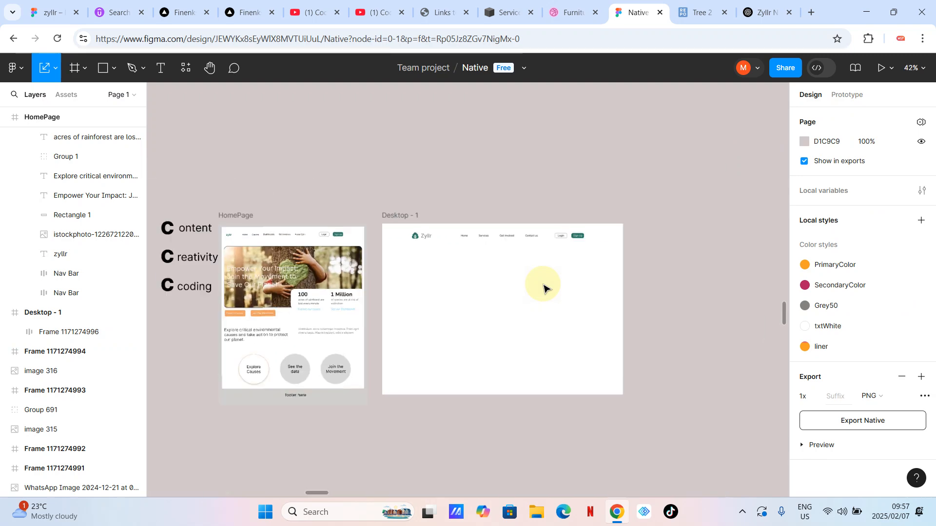
{"action": "scroll", "coordinate": [350, 311], "scroll_direction": "left", "scroll_amount": 3}
{"action": "scroll", "coordinate": [469, 255], "scroll_direction": "up", "scroll_amount": 5}
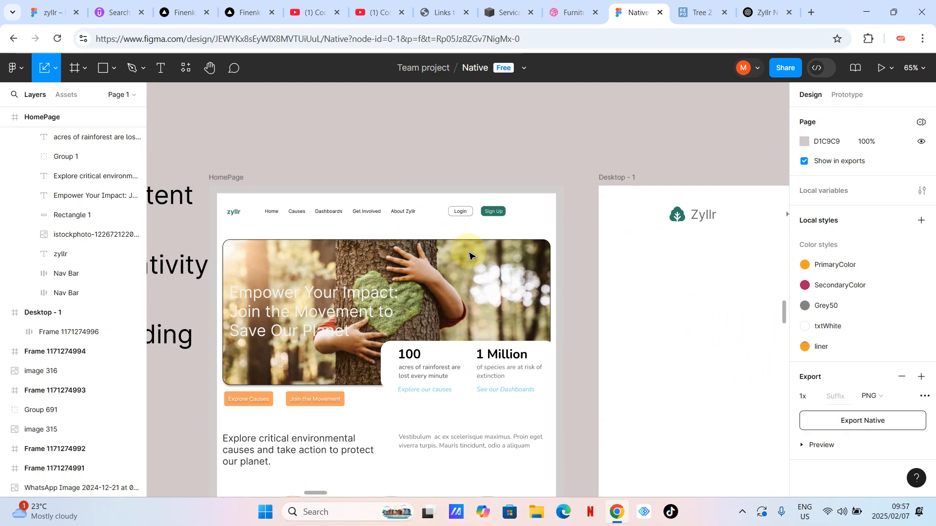
{"action": "scroll", "coordinate": [469, 255], "scroll_direction": "left", "scroll_amount": 4}
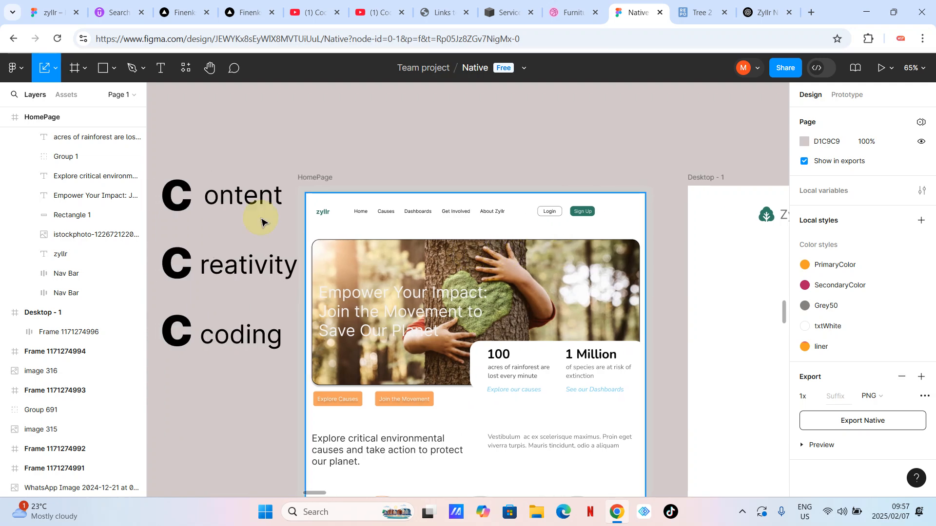
{"action": "left_click", "coordinate": [458, 148]}
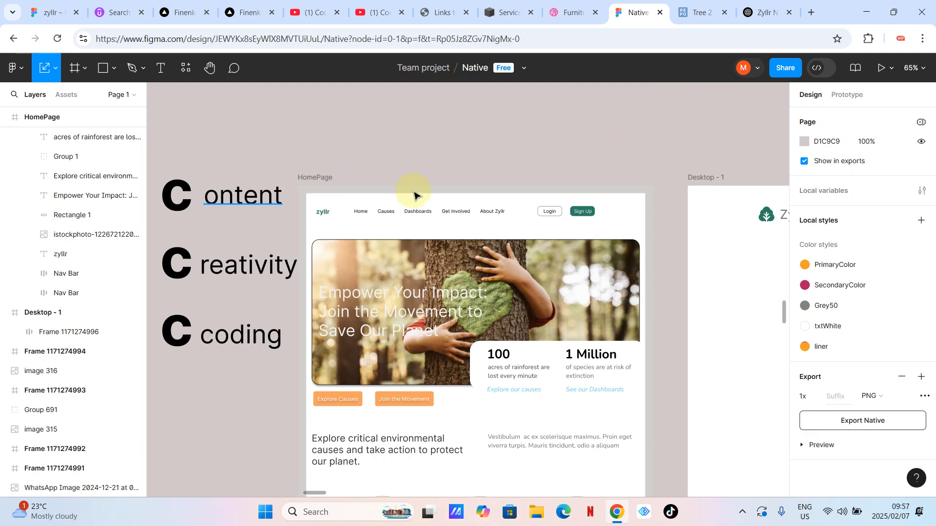
Step: Search Google for "information architecture" in a new browser tab
{"action": "left_click", "coordinate": [811, 12]}
{"action": "left_click", "coordinate": [323, 250]}
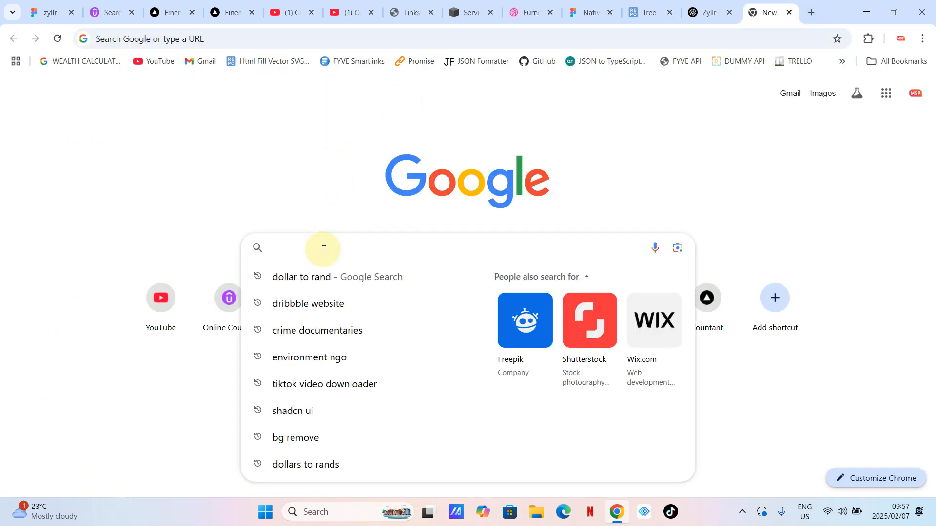
{"action": "type", "text": "inf"}
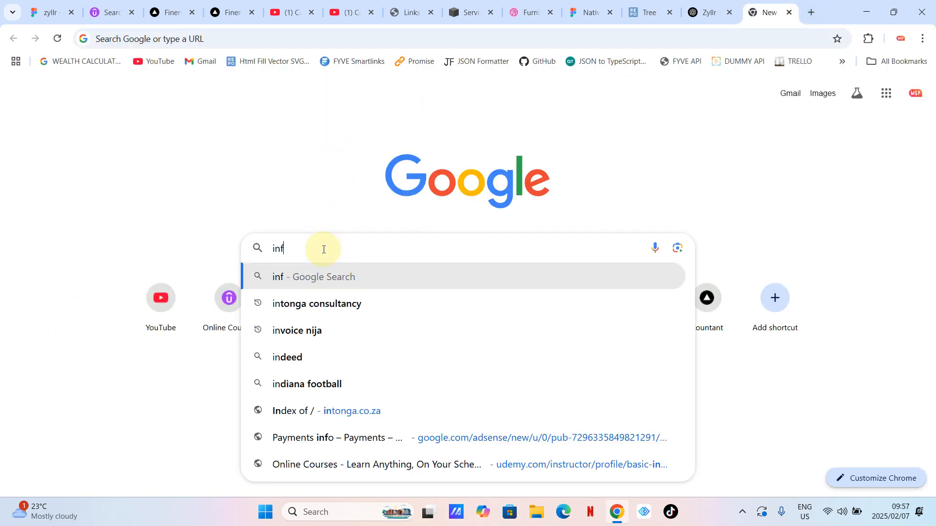
{"action": "type", "text": "ormat"}
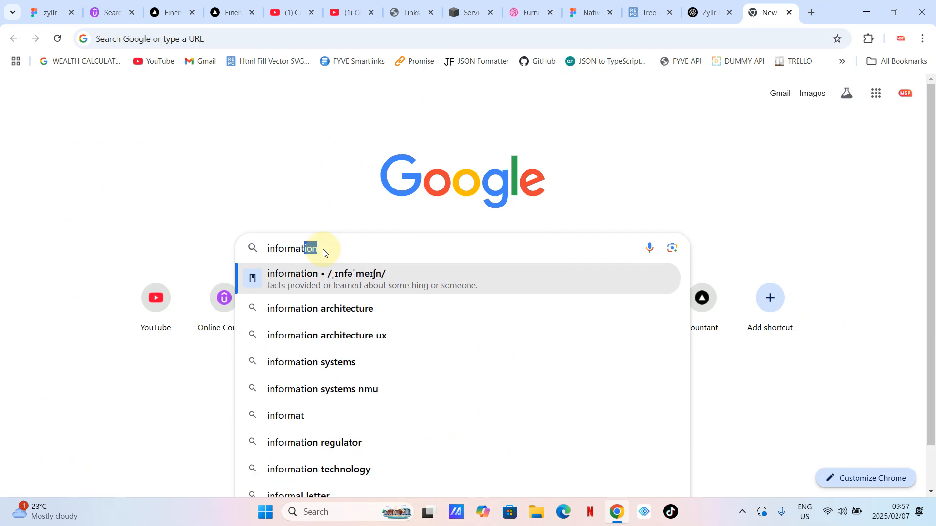
{"action": "type", "text": "ion archi"}
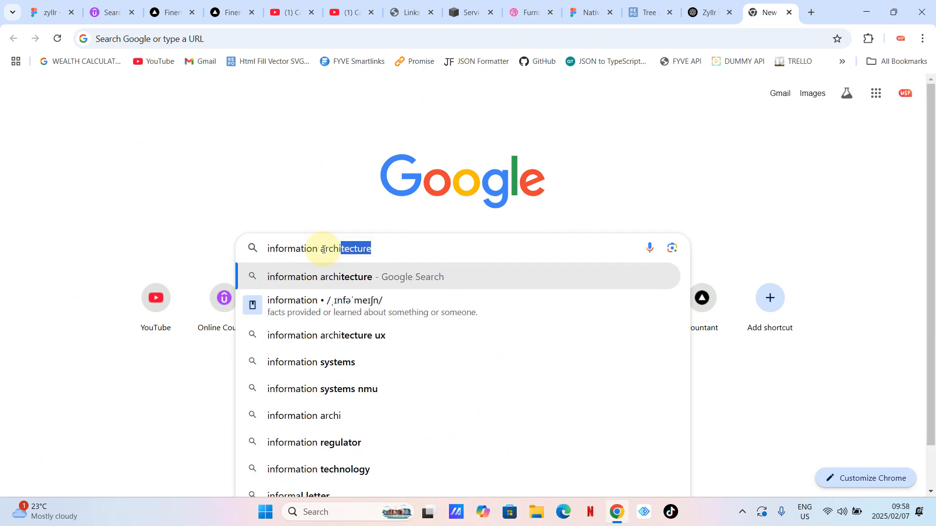
{"action": "key", "text": "Return"}
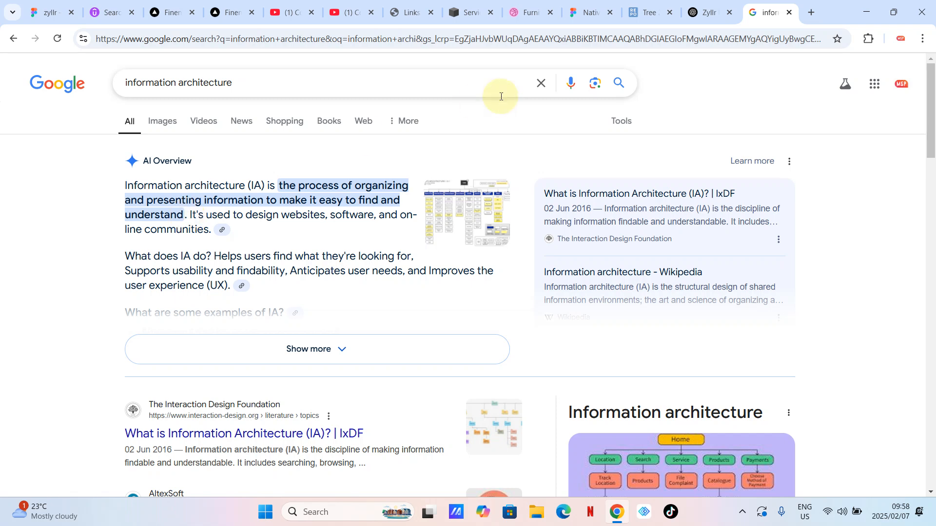
Step: Return to the Native design and bring the Desktop - 1 frame with its header into view
{"action": "left_click", "coordinate": [594, 13]}
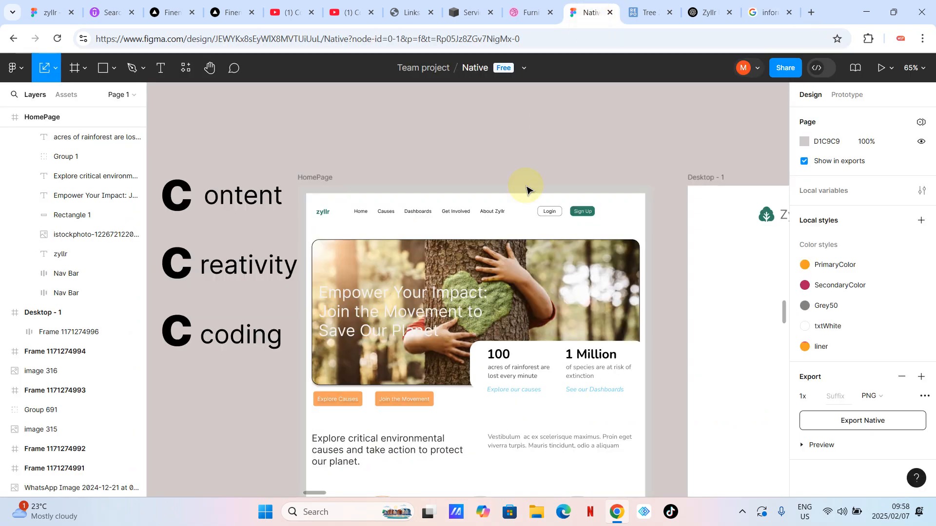
{"action": "scroll", "coordinate": [418, 265], "scroll_direction": "right", "scroll_amount": 10}
{"action": "scroll", "coordinate": [419, 265], "scroll_direction": "right", "scroll_amount": 2}
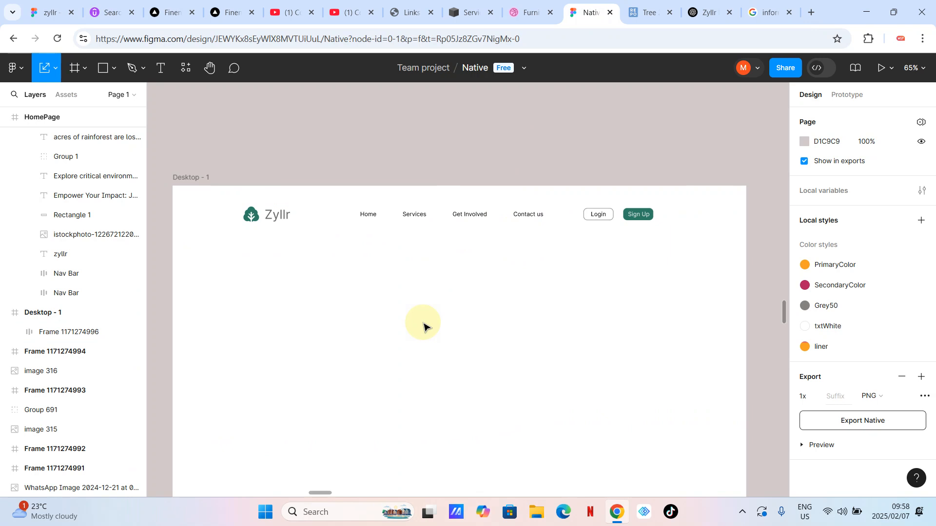
Step: Compare the HomePage layout and its Content, Creativity and coding notes with the header frame in Desktop - 1
{"action": "scroll", "coordinate": [487, 331], "scroll_direction": "down", "scroll_amount": 4}
{"action": "scroll", "coordinate": [487, 265], "scroll_direction": "left", "scroll_amount": 10}
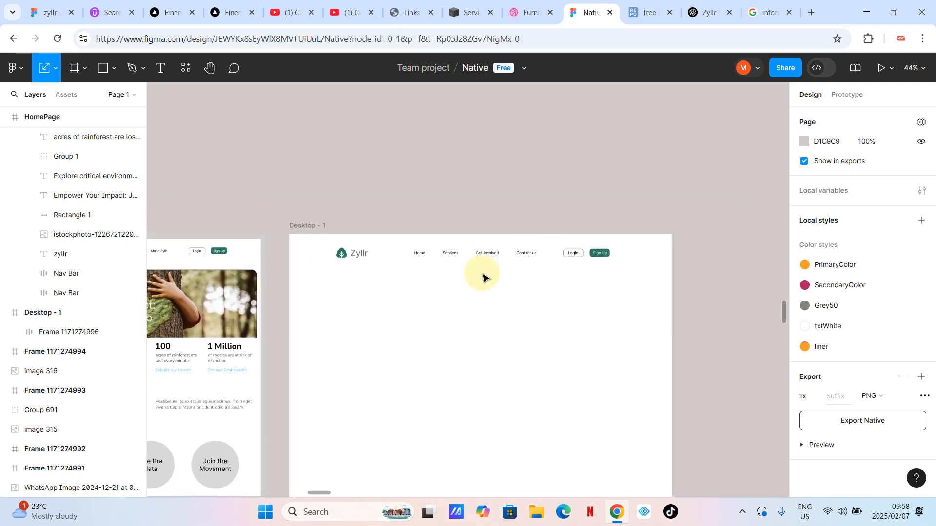
{"action": "scroll", "coordinate": [444, 346], "scroll_direction": "left", "scroll_amount": 2}
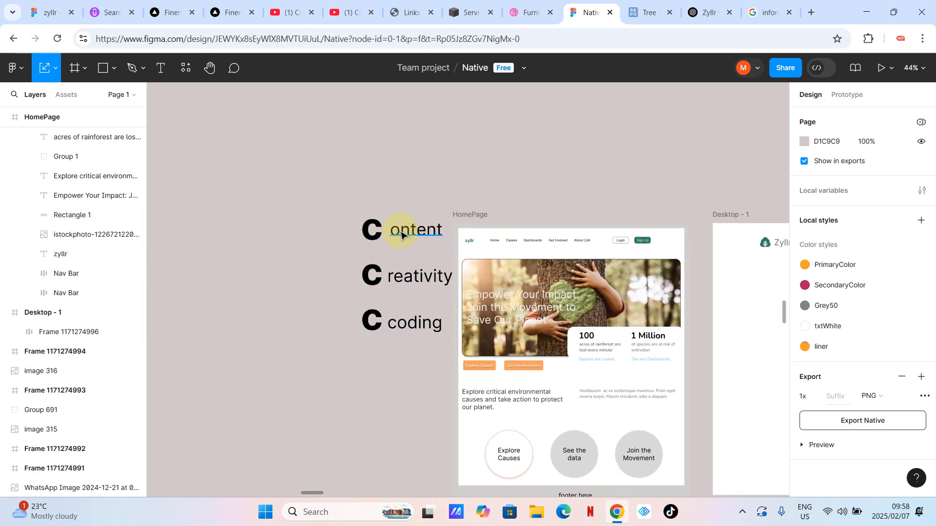
{"action": "scroll", "coordinate": [401, 235], "scroll_direction": "right", "scroll_amount": 15}
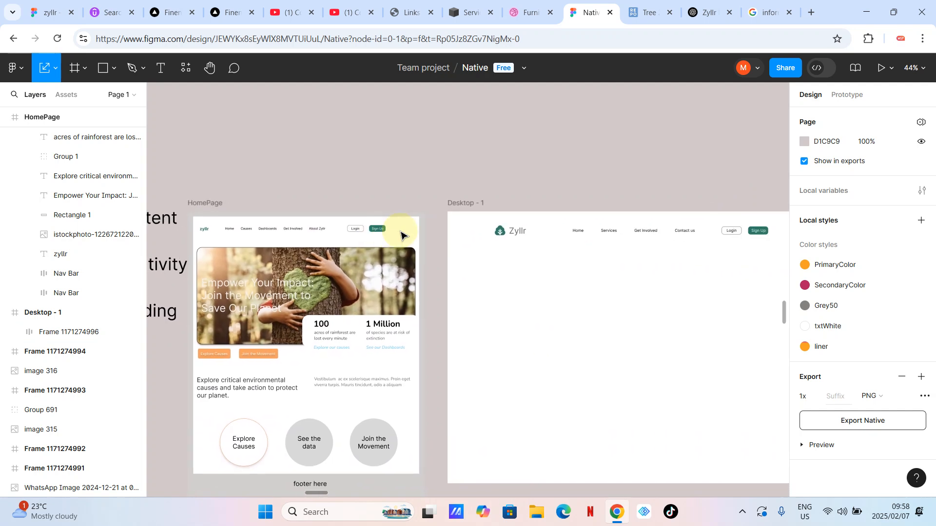
{"action": "scroll", "coordinate": [401, 235], "scroll_direction": "right", "scroll_amount": 9}
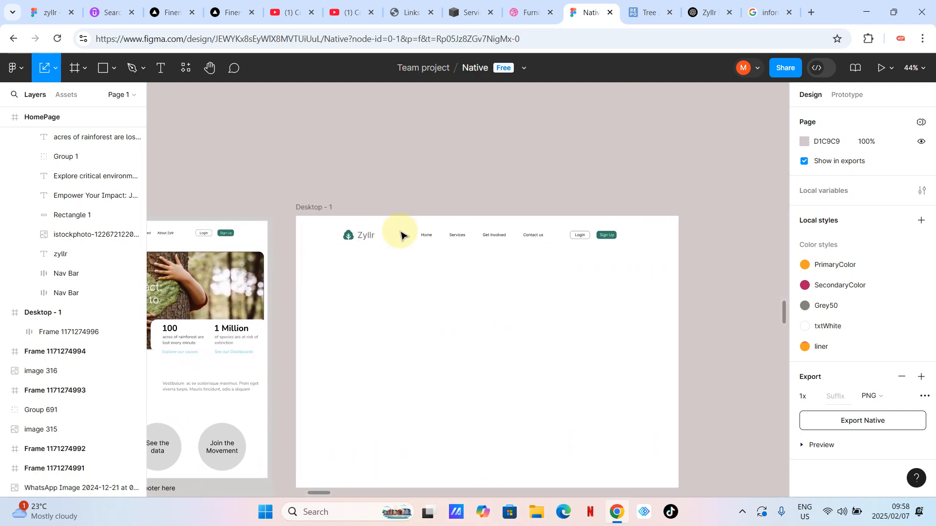
{"action": "scroll", "coordinate": [401, 235], "scroll_direction": "left", "scroll_amount": 3}
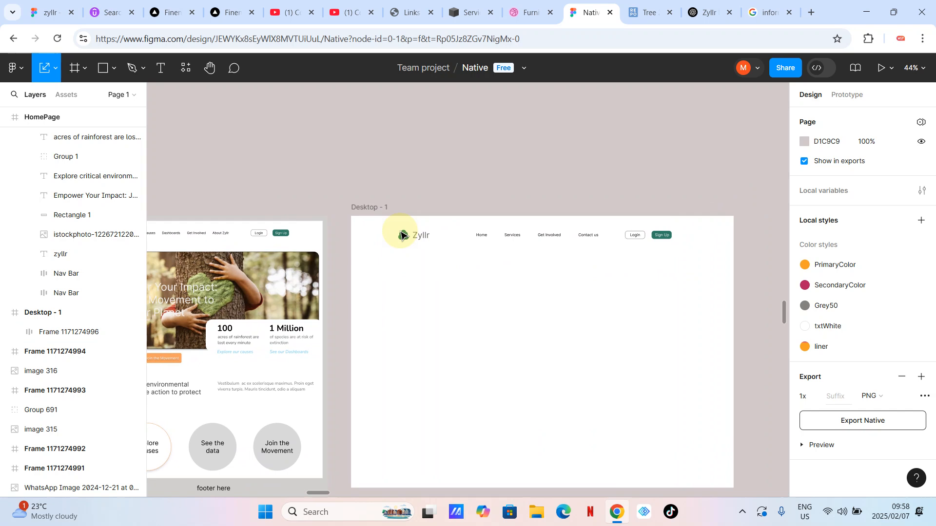
{"action": "scroll", "coordinate": [400, 233], "scroll_direction": "left", "scroll_amount": 7}
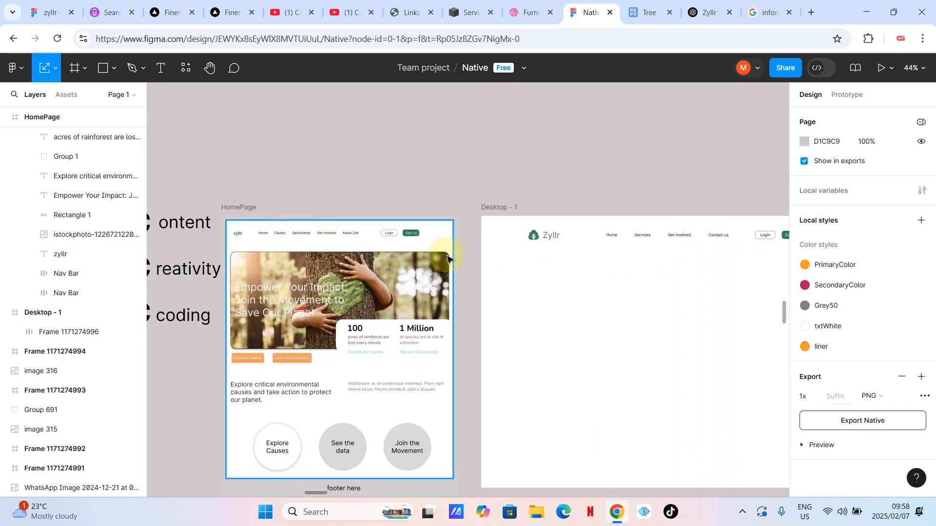
{"action": "scroll", "coordinate": [434, 258], "scroll_direction": "right", "scroll_amount": 11}
{"action": "scroll", "coordinate": [445, 268], "scroll_direction": "up", "scroll_amount": 5}
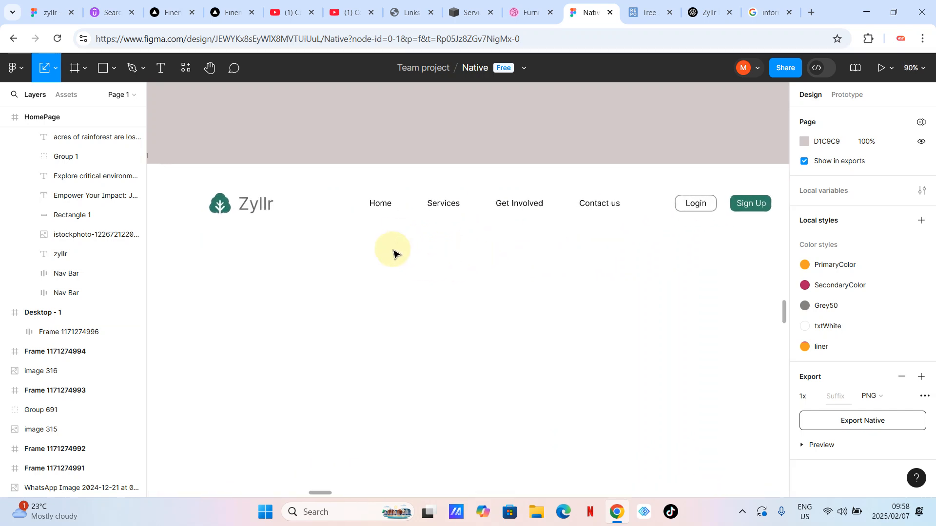
{"action": "left_click", "coordinate": [394, 215]}
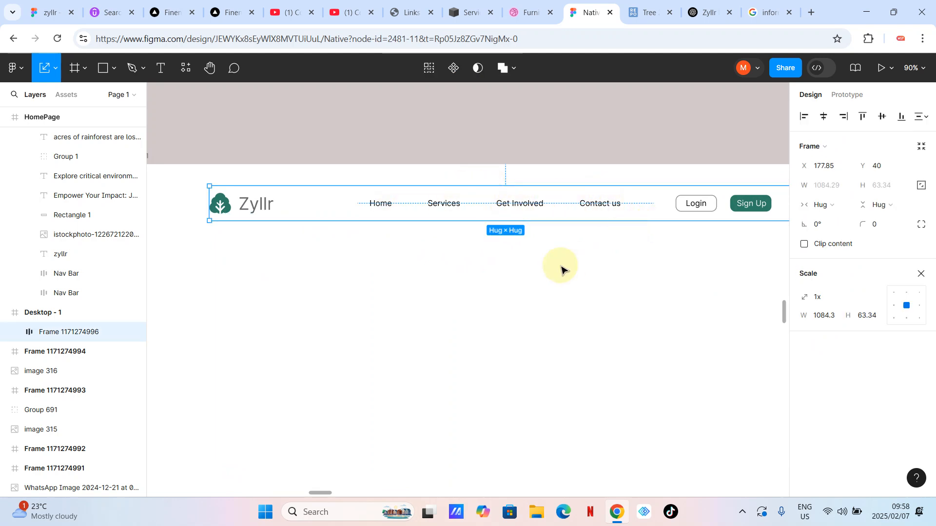
{"action": "scroll", "coordinate": [560, 269], "scroll_direction": "down", "scroll_amount": 3}
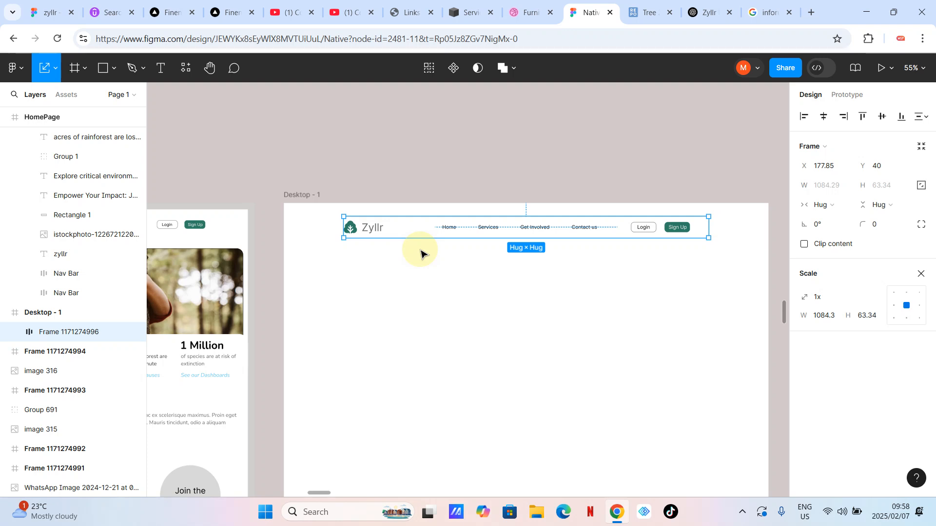
Step: Try a 918686 background fill on the Desktop - 1 frame and undo it
{"action": "left_click", "coordinate": [303, 196]}
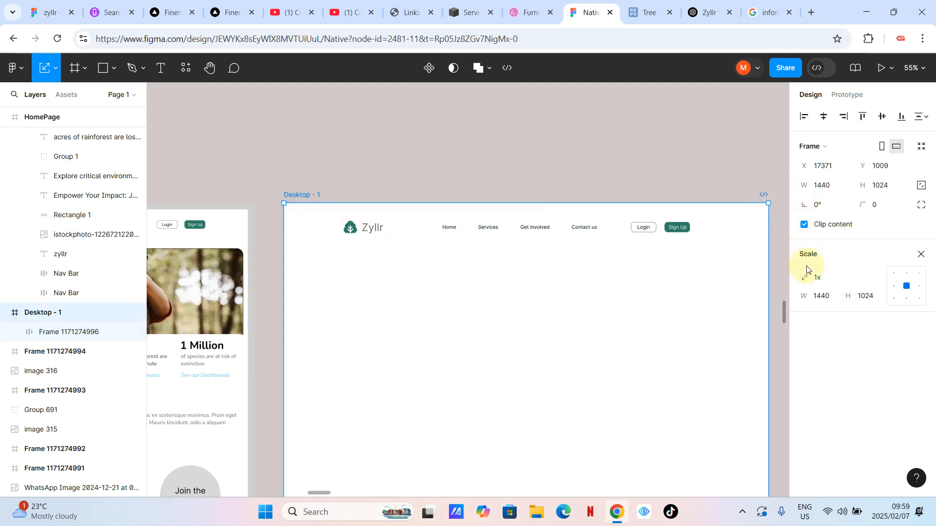
{"action": "key", "text": "Escape"}
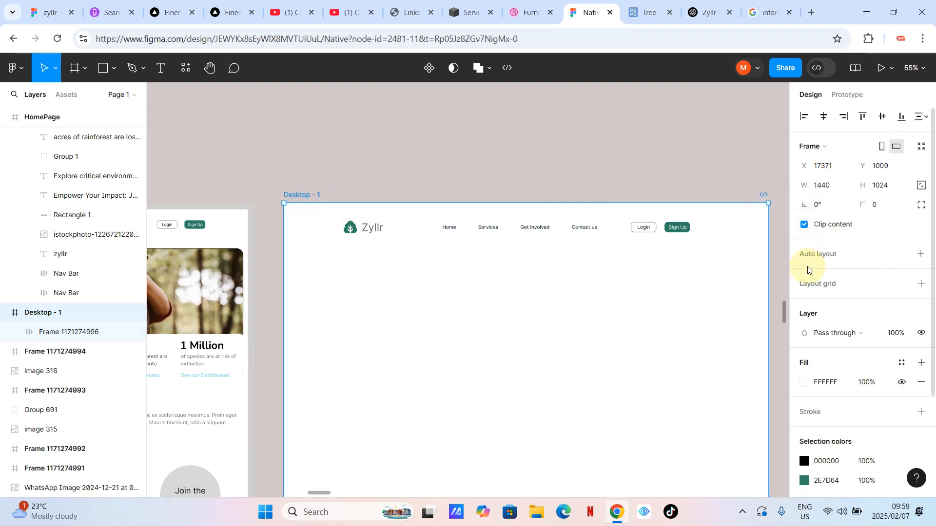
{"action": "left_click", "coordinate": [804, 383]}
{"action": "left_click", "coordinate": [654, 246]}
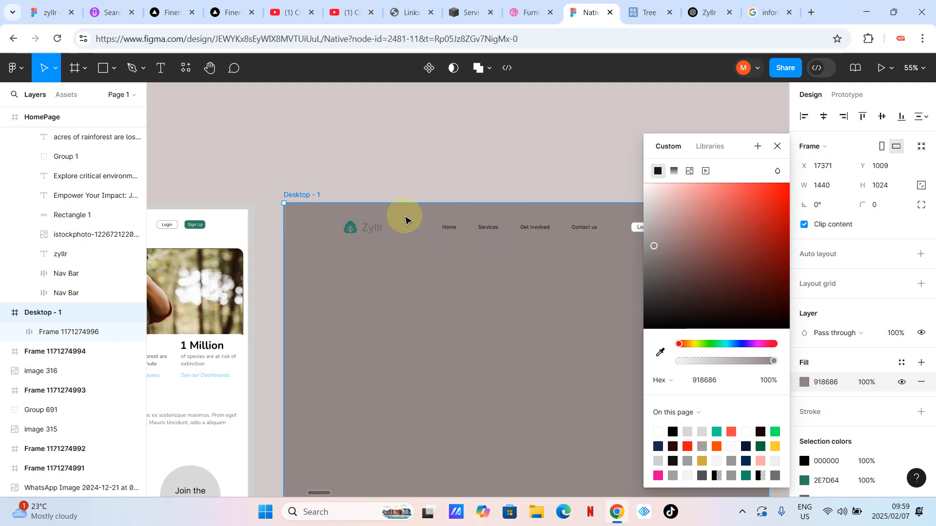
{"action": "left_click", "coordinate": [409, 277]}
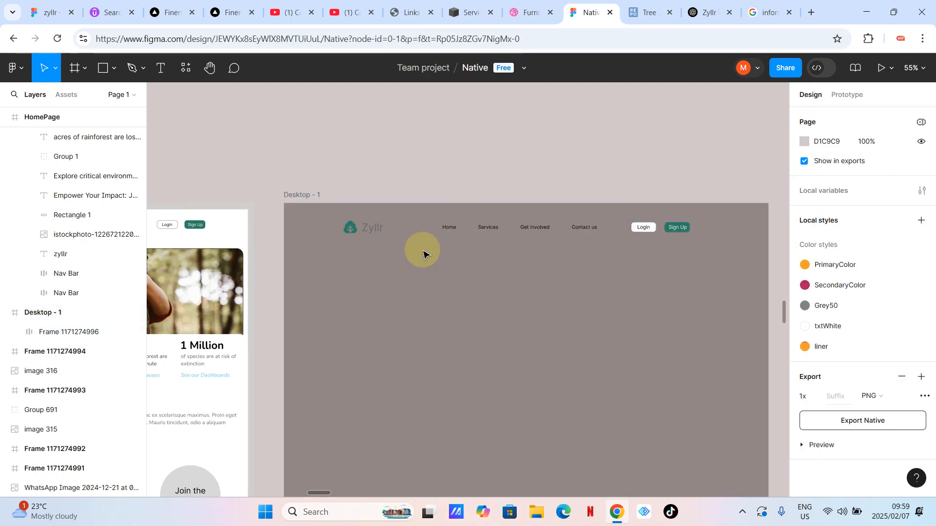
{"action": "left_click", "coordinate": [423, 252]}
{"action": "key", "text": "ctrl+z"}
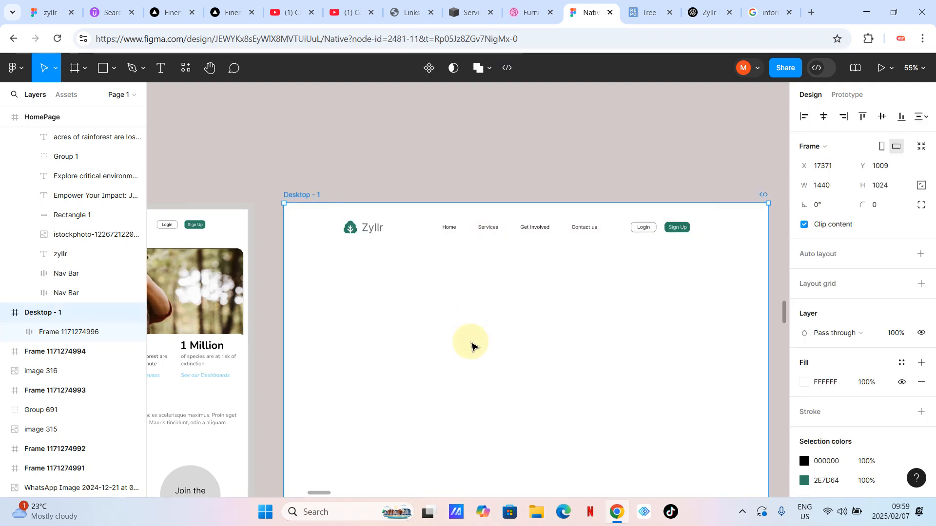
Step: Select the logo-and-navigation header frame and align it to the horizontal center of Desktop - 1
{"action": "scroll", "coordinate": [471, 346], "scroll_direction": "down", "scroll_amount": 2}
{"action": "scroll", "coordinate": [443, 349], "scroll_direction": "left", "scroll_amount": 4}
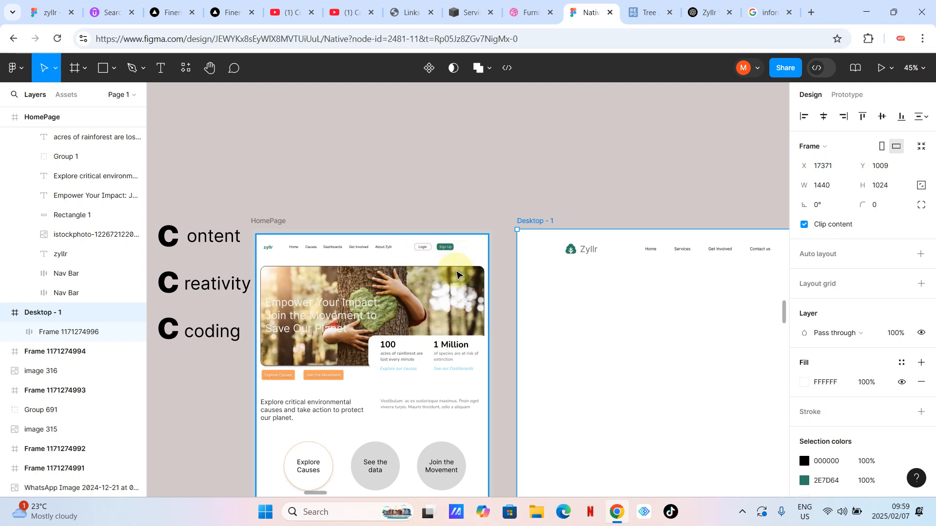
{"action": "scroll", "coordinate": [452, 305], "scroll_direction": "right", "scroll_amount": 5}
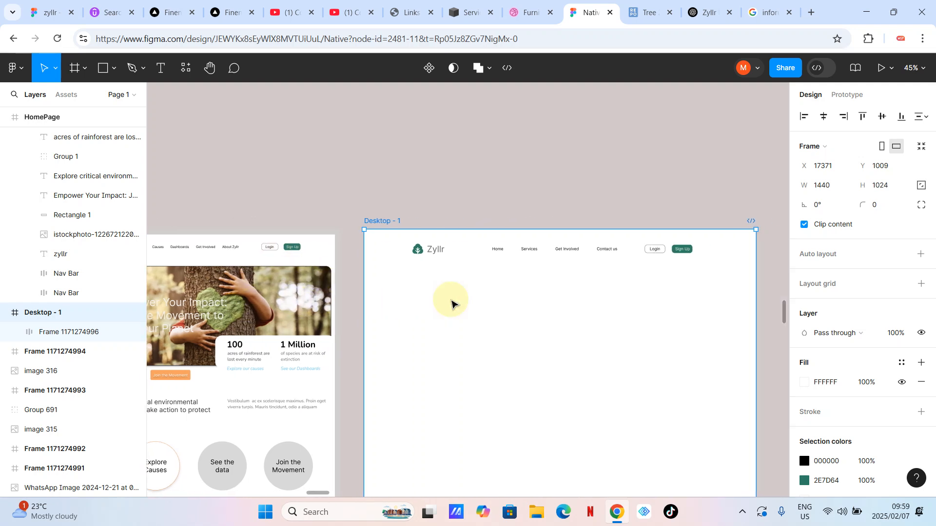
{"action": "left_click", "coordinate": [489, 243]}
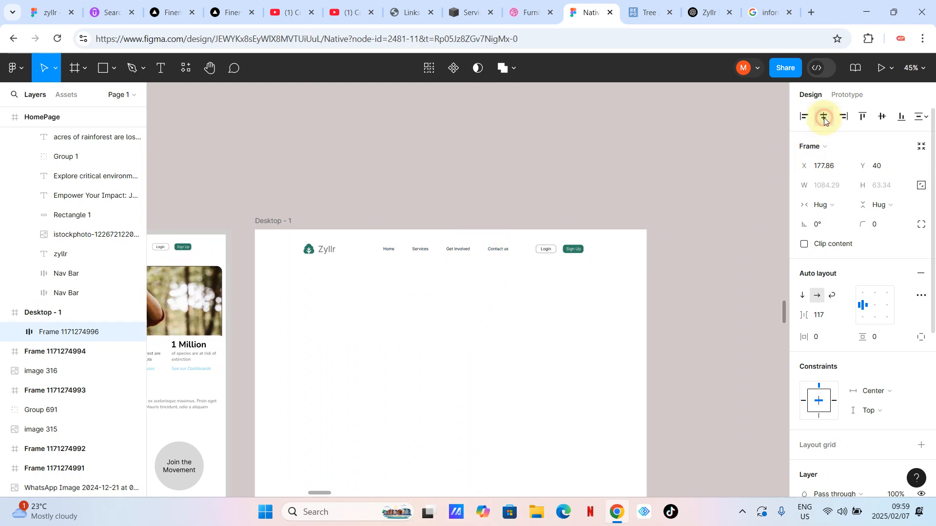
{"action": "left_click", "coordinate": [565, 308]}
{"action": "scroll", "coordinate": [528, 328], "scroll_direction": "down", "scroll_amount": 1}
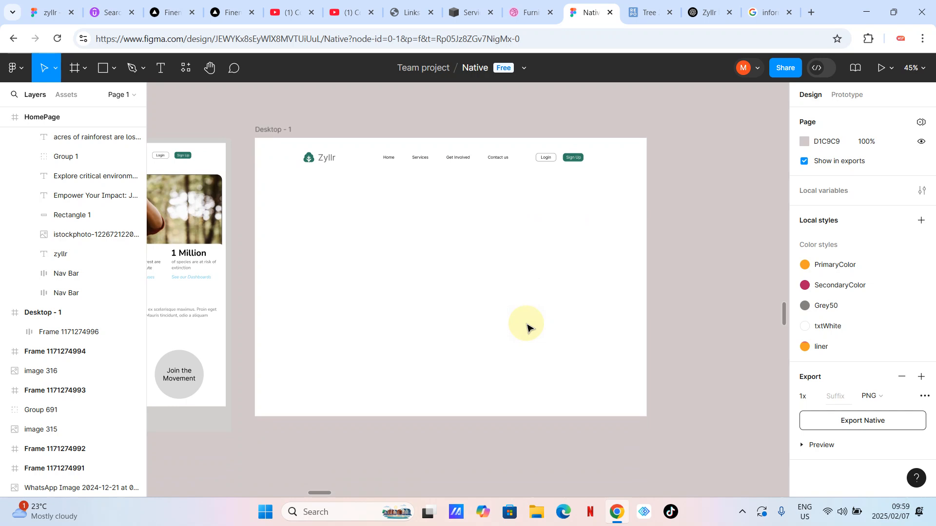
Step: Examine the side margins of the HomePage navigation bar, from the zyllr logo to the Sign Up button, against the Desktop - 1 header
{"action": "scroll", "coordinate": [527, 327], "scroll_direction": "up", "scroll_amount": 4}
{"action": "scroll", "coordinate": [528, 328], "scroll_direction": "left", "scroll_amount": 10}
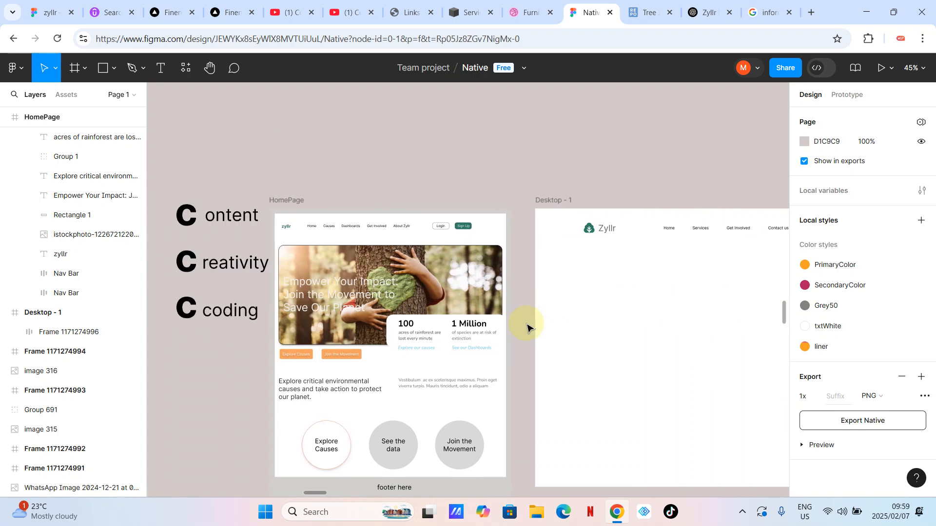
{"action": "scroll", "coordinate": [527, 327], "scroll_direction": "right", "scroll_amount": 8}
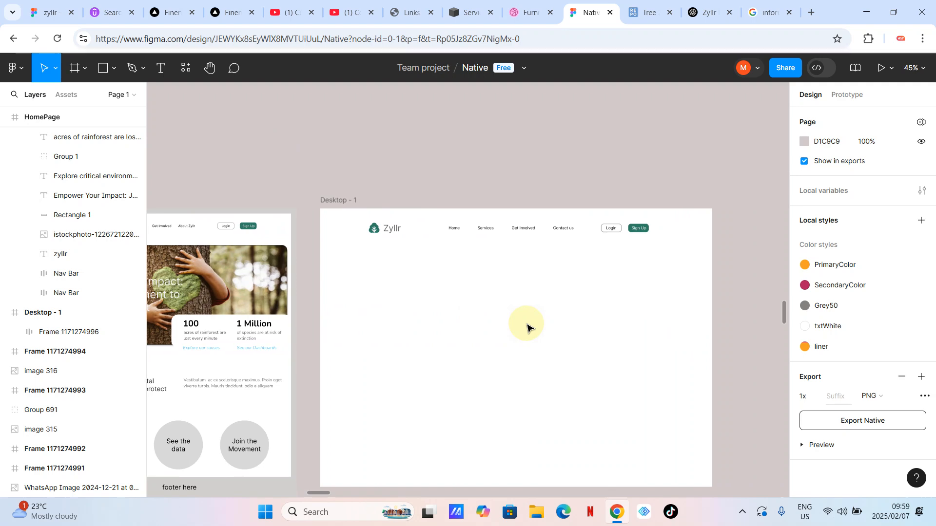
{"action": "scroll", "coordinate": [474, 305], "scroll_direction": "left", "scroll_amount": 6}
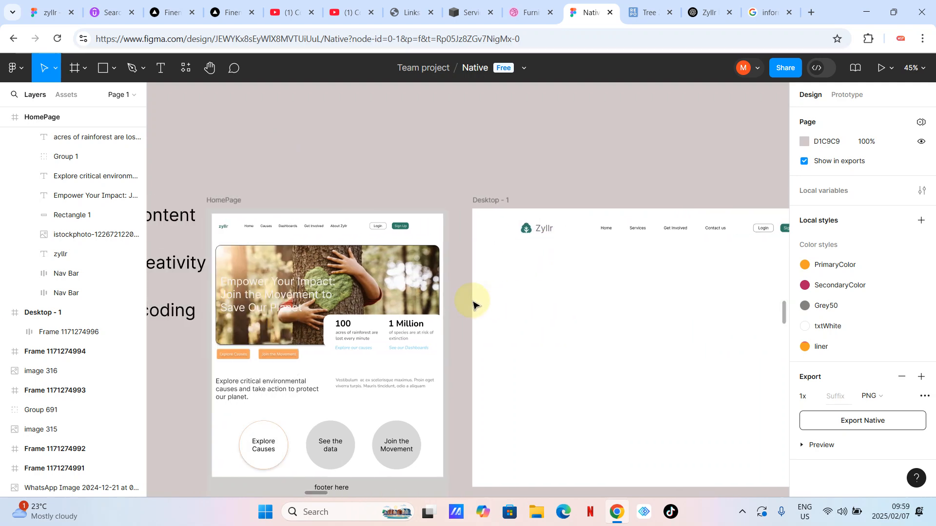
{"action": "scroll", "coordinate": [222, 232], "scroll_direction": "up", "scroll_amount": 5}
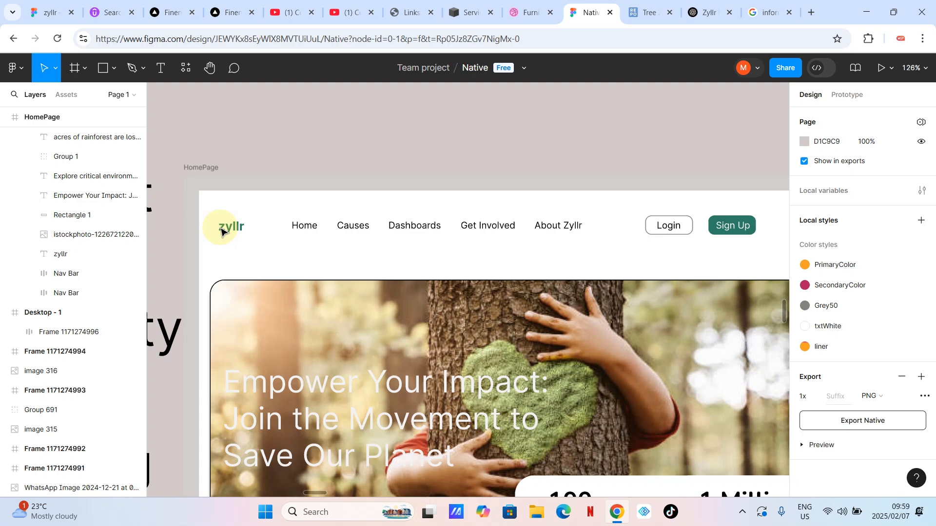
{"action": "scroll", "coordinate": [215, 252], "scroll_direction": "down", "scroll_amount": 4}
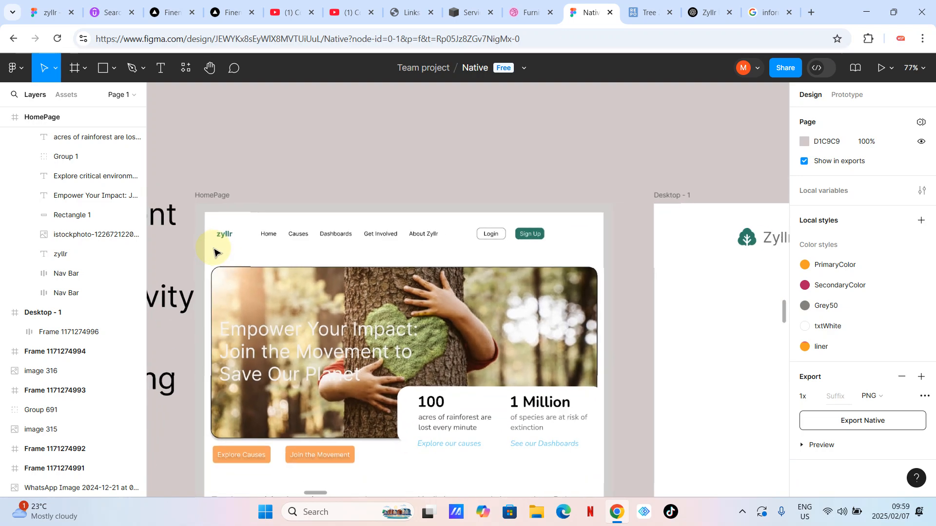
{"action": "scroll", "coordinate": [509, 250], "scroll_direction": "up", "scroll_amount": 5}
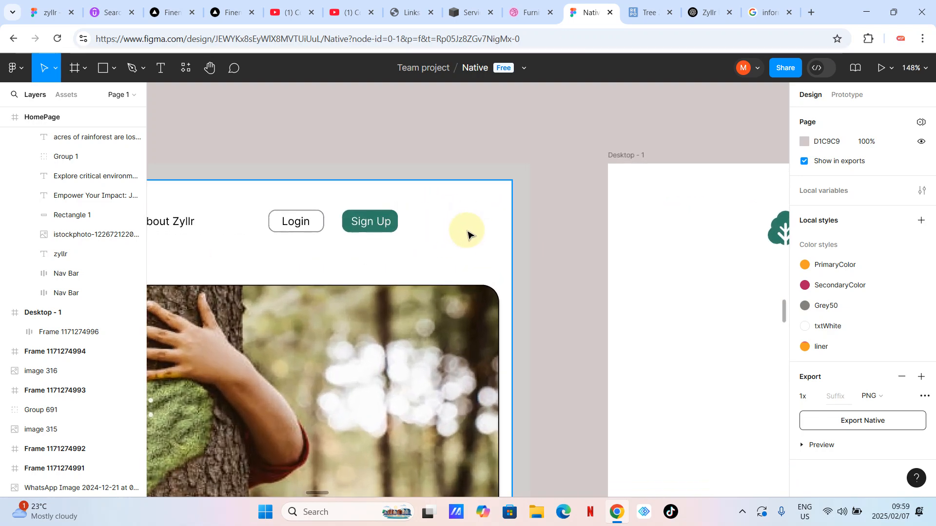
{"action": "scroll", "coordinate": [468, 234], "scroll_direction": "down", "scroll_amount": 5}
{"action": "scroll", "coordinate": [529, 285], "scroll_direction": "right", "scroll_amount": 2}
{"action": "scroll", "coordinate": [530, 284], "scroll_direction": "right", "scroll_amount": 2}
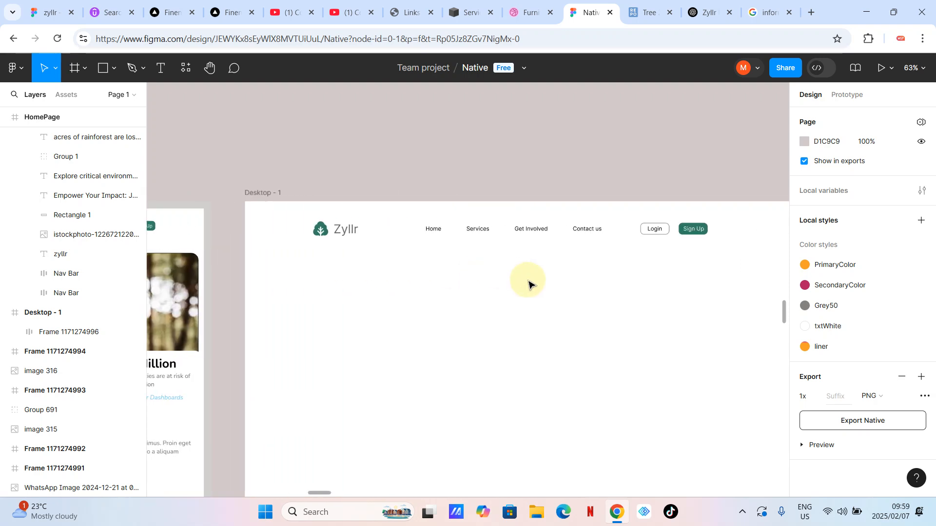
Step: Narrow the header frame to a width of 1029 so it ends beside Sign Up, and center it horizontally in Desktop - 1
{"action": "scroll", "coordinate": [531, 283], "scroll_direction": "down", "scroll_amount": 3}
{"action": "left_click", "coordinate": [510, 249]}
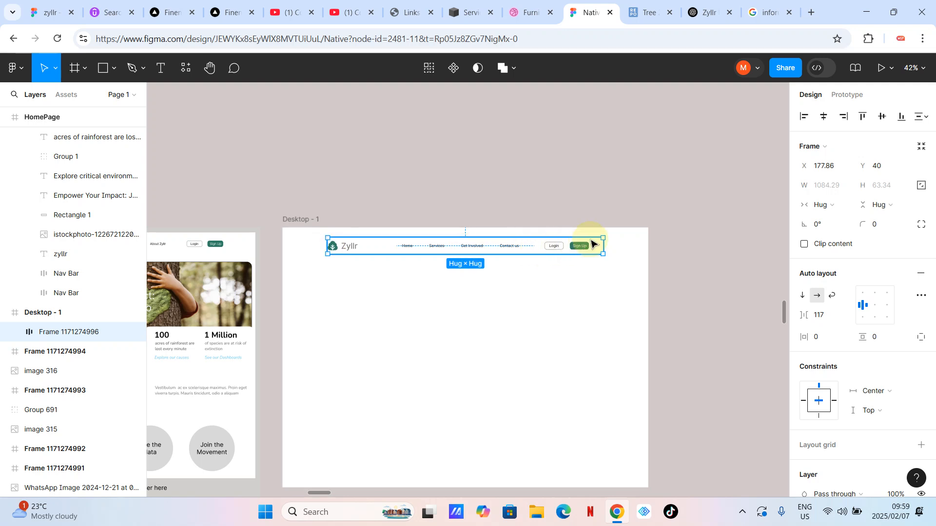
{"action": "left_click_drag", "start_coordinate": [602, 246], "coordinate": [595, 245]}
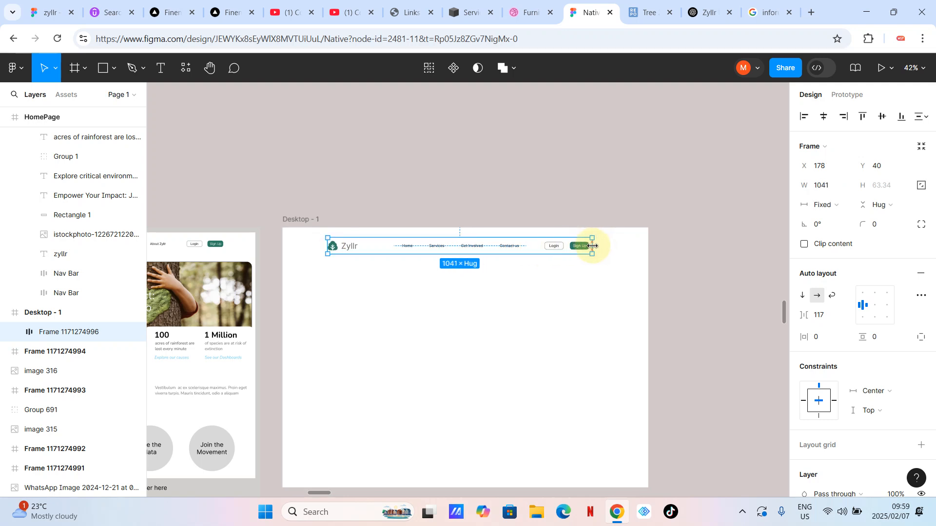
{"action": "scroll", "coordinate": [592, 246], "scroll_direction": "up", "scroll_amount": 5}
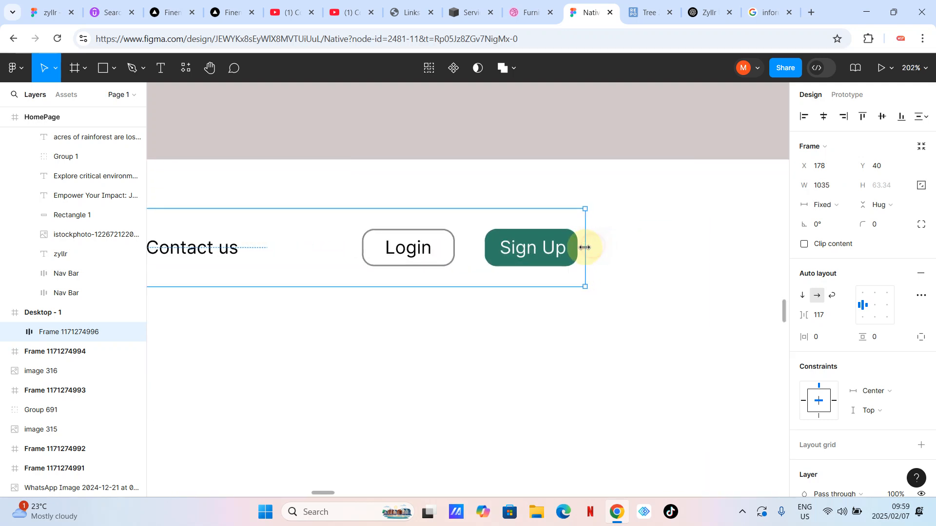
{"action": "scroll", "coordinate": [578, 252], "scroll_direction": "down", "scroll_amount": 5}
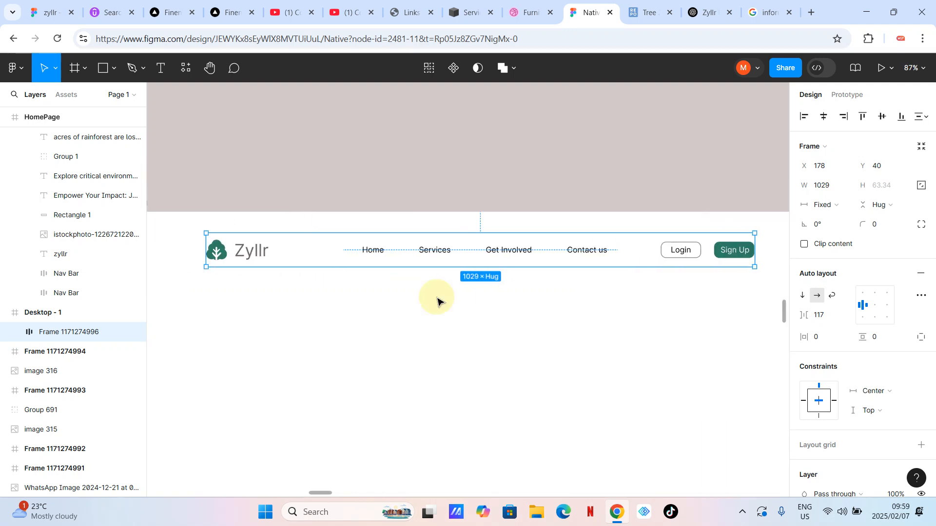
{"action": "scroll", "coordinate": [434, 299], "scroll_direction": "down", "scroll_amount": 2}
{"action": "left_click", "coordinate": [489, 385]}
{"action": "left_click", "coordinate": [555, 259]}
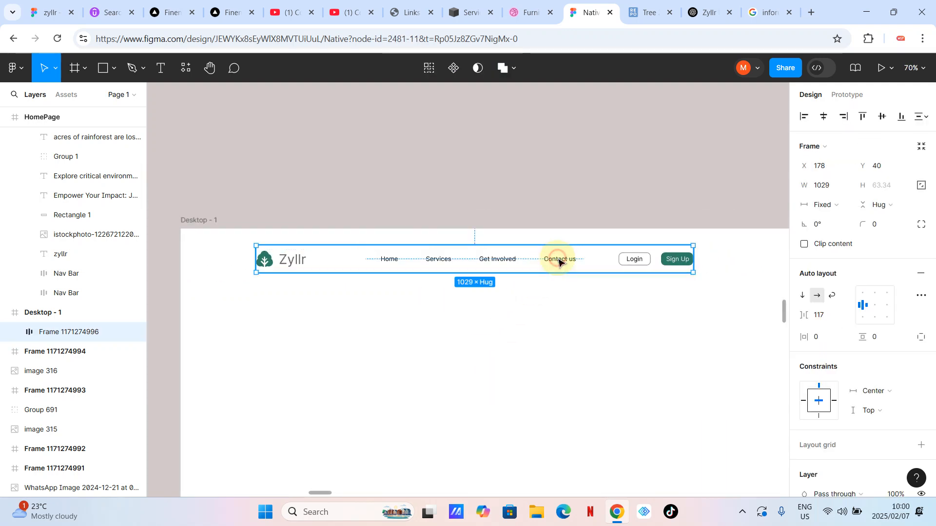
{"action": "left_click", "coordinate": [823, 116]}
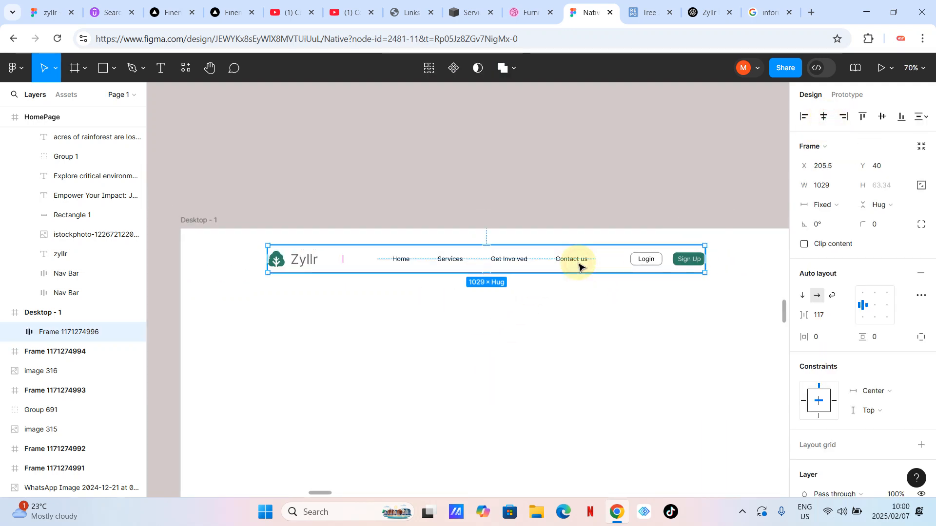
Step: Wrap the header in a new auto layout frame stretched to the full 1440 width of Desktop - 1, with center content alignment
{"action": "key", "text": "shift+a"}
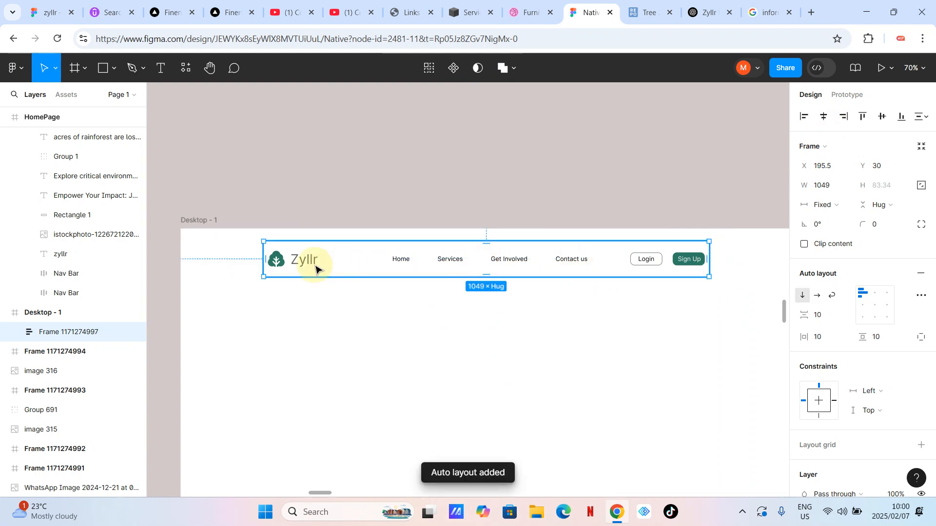
{"action": "left_click_drag", "start_coordinate": [259, 262], "coordinate": [177, 263]}
{"action": "scroll", "coordinate": [184, 265], "scroll_direction": "right", "scroll_amount": 3}
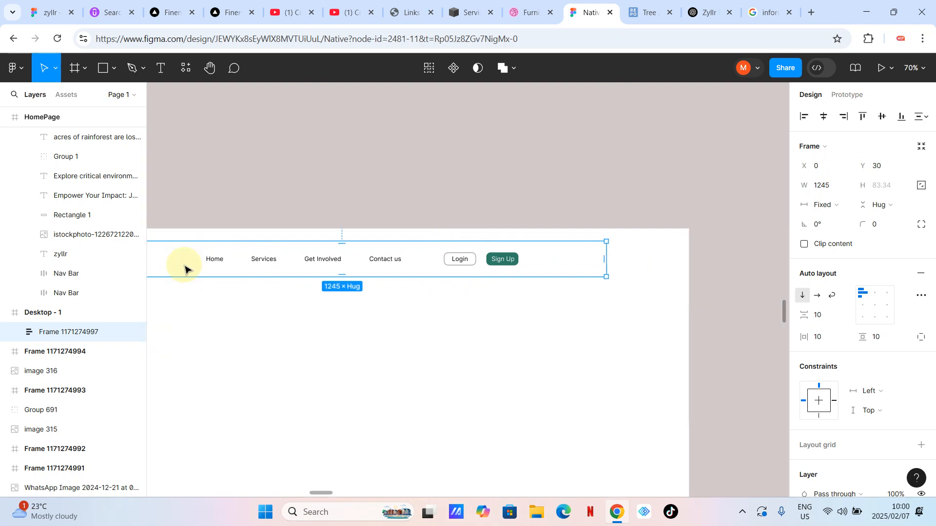
{"action": "left_click_drag", "start_coordinate": [573, 255], "coordinate": [650, 256]}
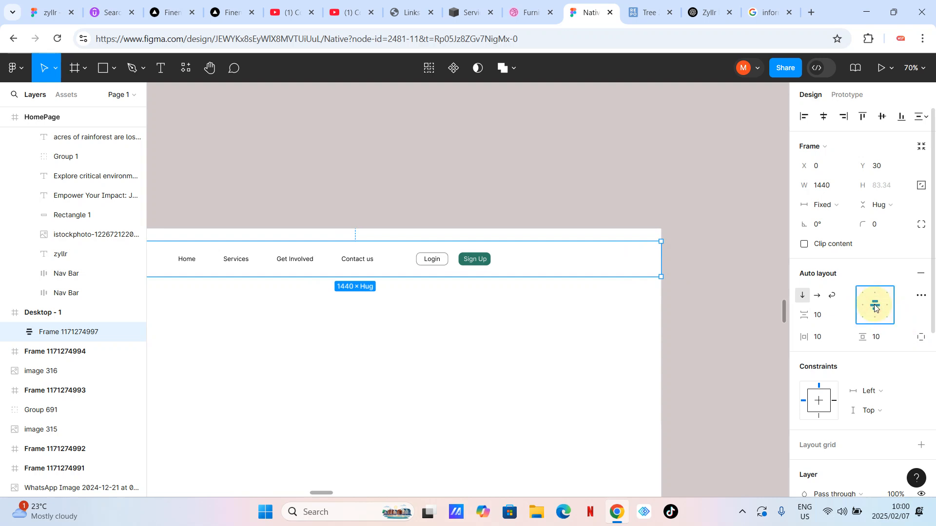
{"action": "scroll", "coordinate": [584, 292], "scroll_direction": "down", "scroll_amount": 3}
{"action": "scroll", "coordinate": [536, 307], "scroll_direction": "left", "scroll_amount": 3}
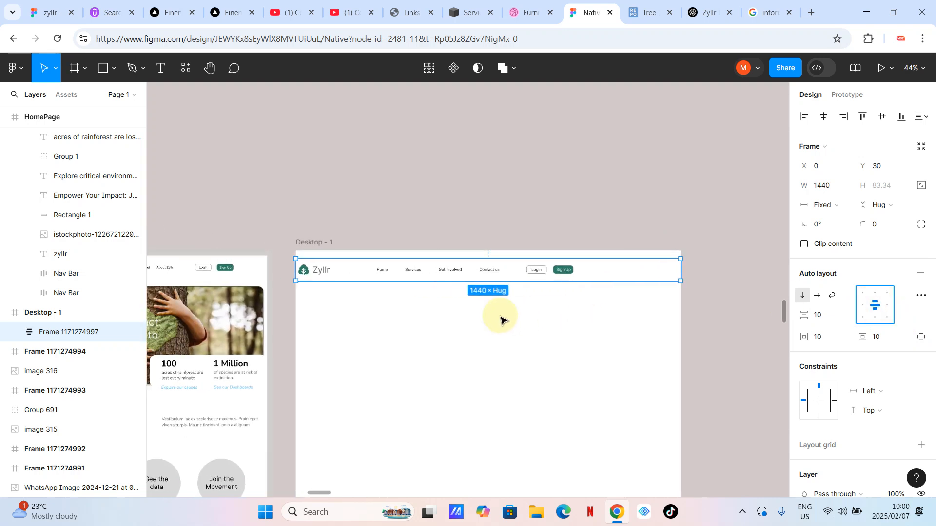
Step: Narrow the inner logo-and-navigation frame to a fixed width of 1024, keeping it centered inside the full-width header wrapper
{"action": "double_click", "coordinate": [475, 277]}
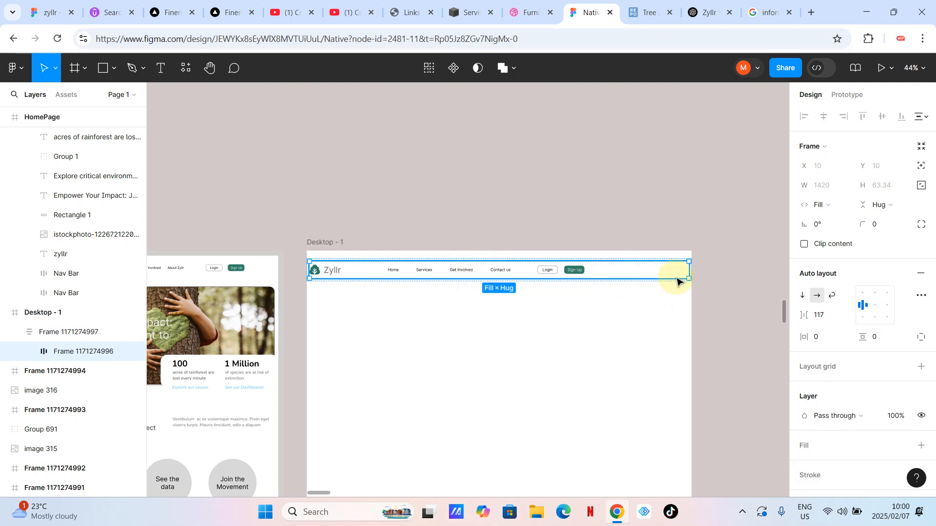
{"action": "left_click_drag", "start_coordinate": [683, 273], "coordinate": [636, 276]}
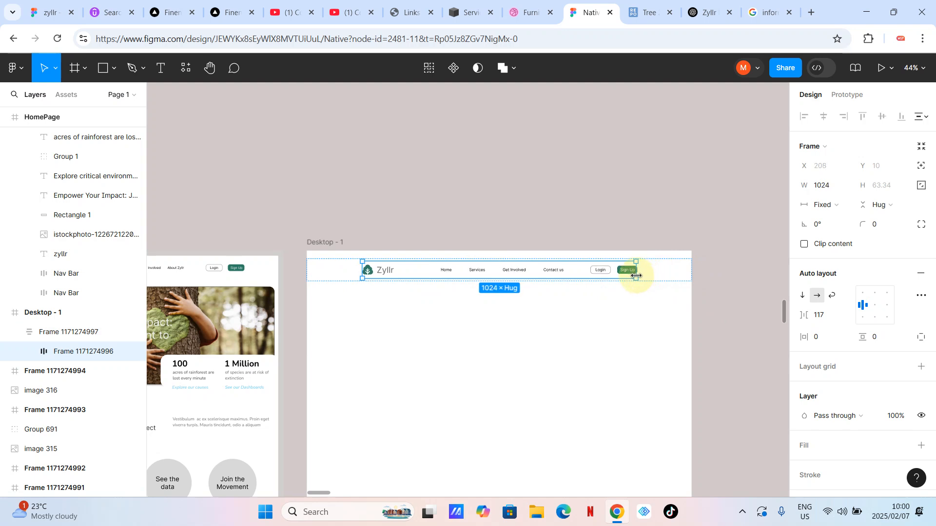
{"action": "left_click", "coordinate": [612, 349]}
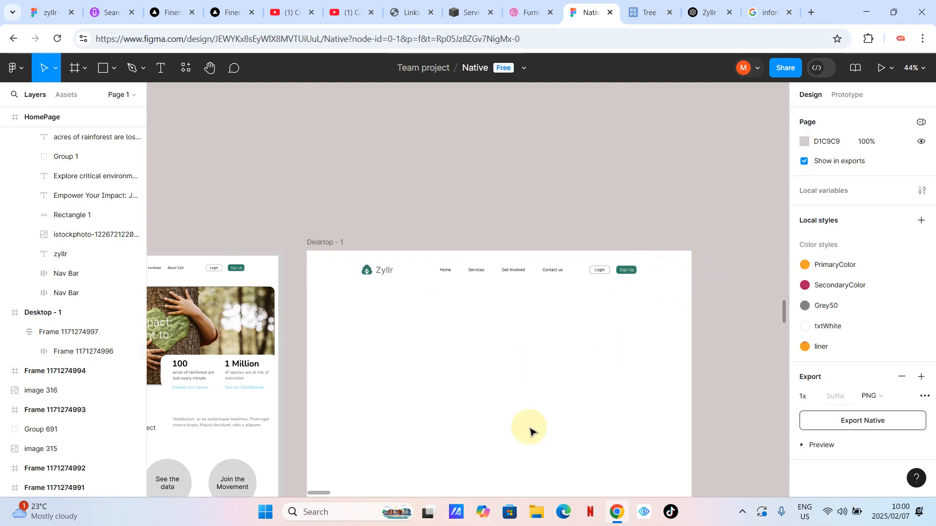
{"action": "left_click", "coordinate": [663, 281]}
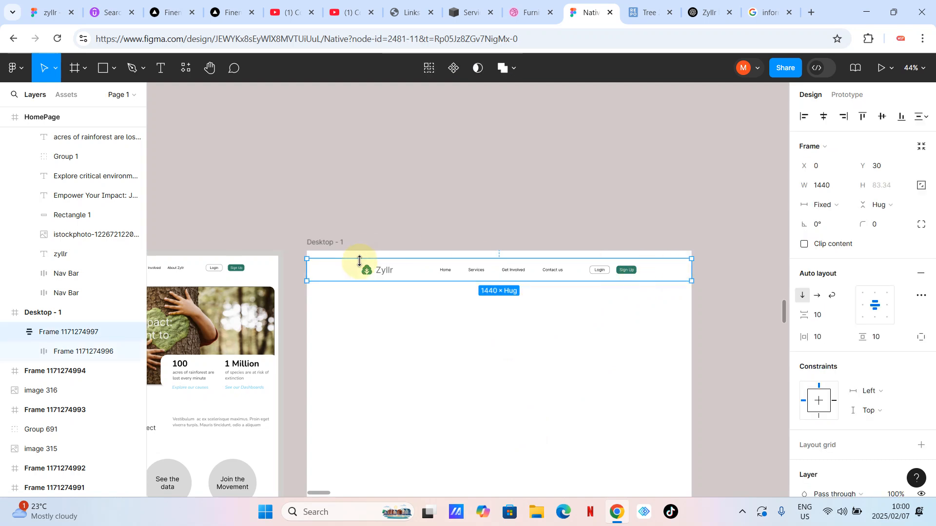
{"action": "right_click", "coordinate": [411, 322]}
{"action": "left_click", "coordinate": [374, 324]}
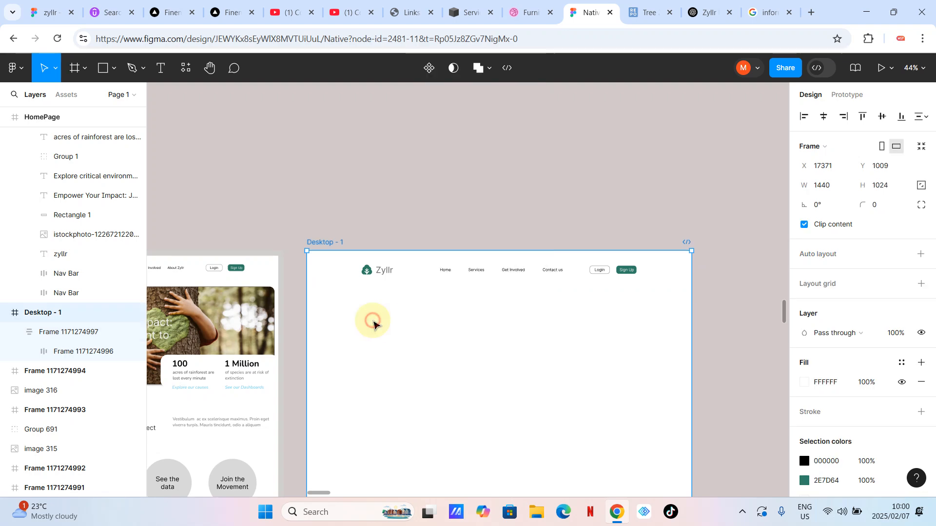
Step: Shift the full-width header wrapper down slightly to Y 32 in Desktop - 1
{"action": "scroll", "coordinate": [505, 334], "scroll_direction": "down", "scroll_amount": 3}
{"action": "scroll", "coordinate": [512, 359], "scroll_direction": "up", "scroll_amount": 5}
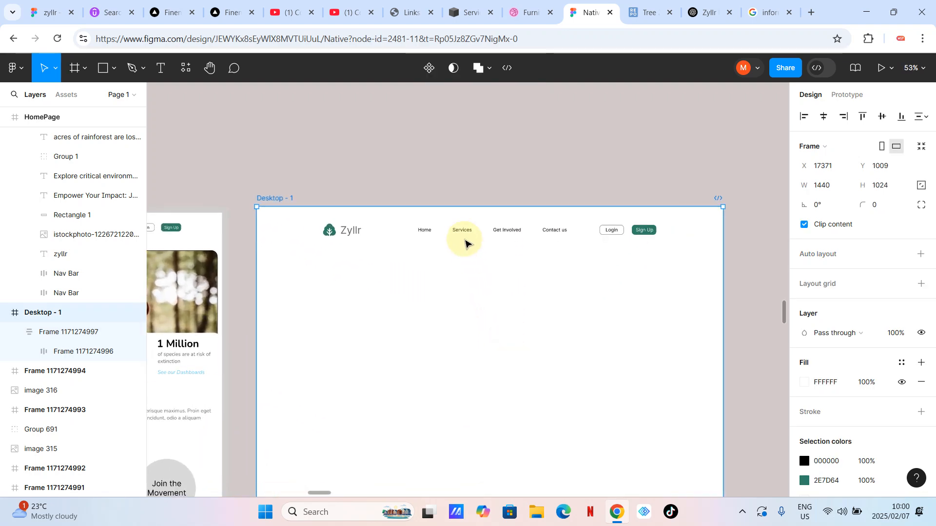
{"action": "left_click", "coordinate": [461, 234]}
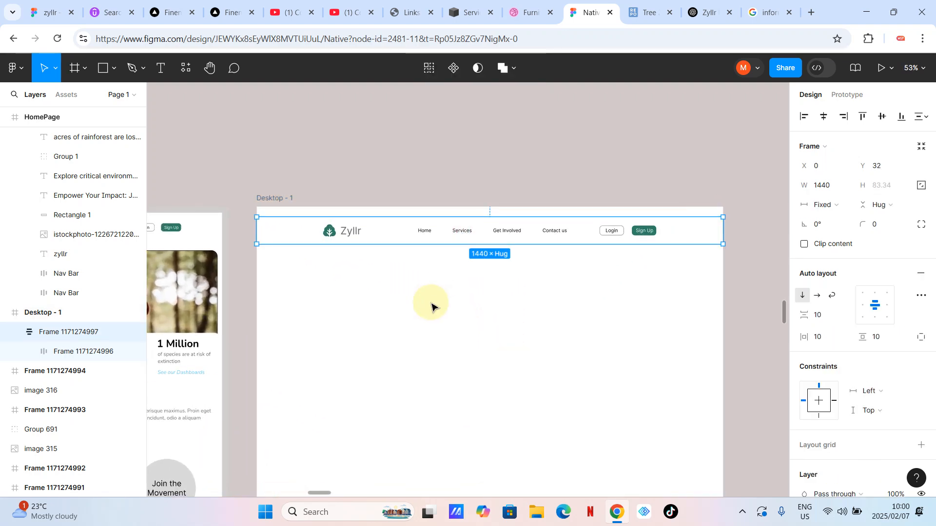
{"action": "key", "text": "Escape"}
Step: Examine the HomePage design's hero image and section layout beside the empty area of Desktop - 1
{"action": "scroll", "coordinate": [431, 306], "scroll_direction": "down", "scroll_amount": 5}
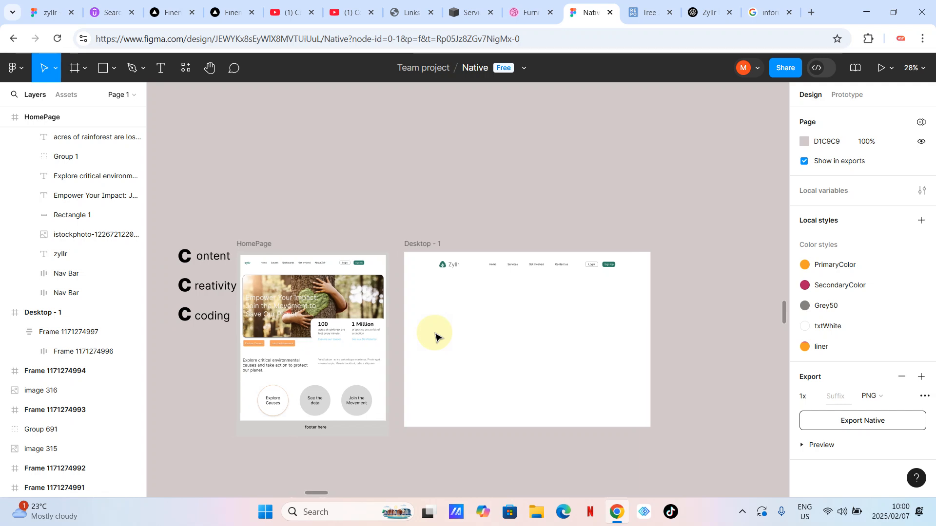
{"action": "left_click", "coordinate": [366, 297]}
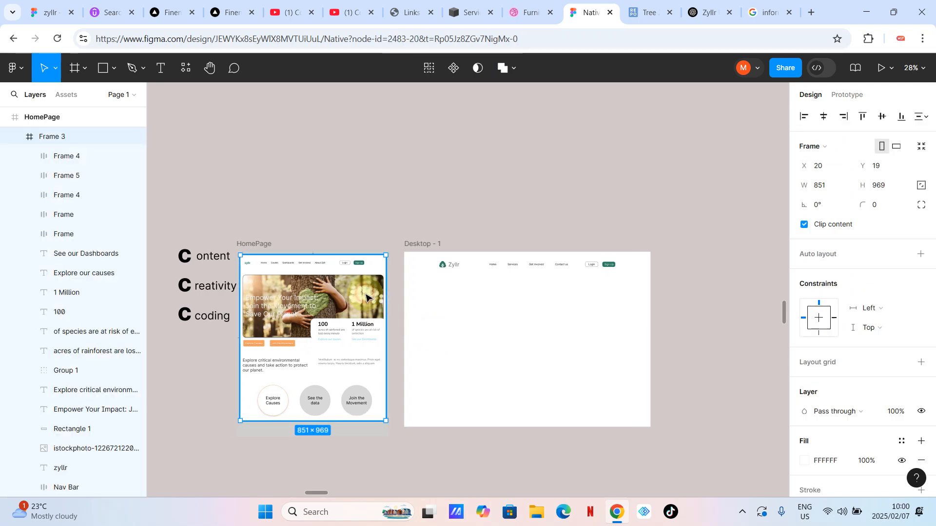
{"action": "double_click", "coordinate": [366, 297]}
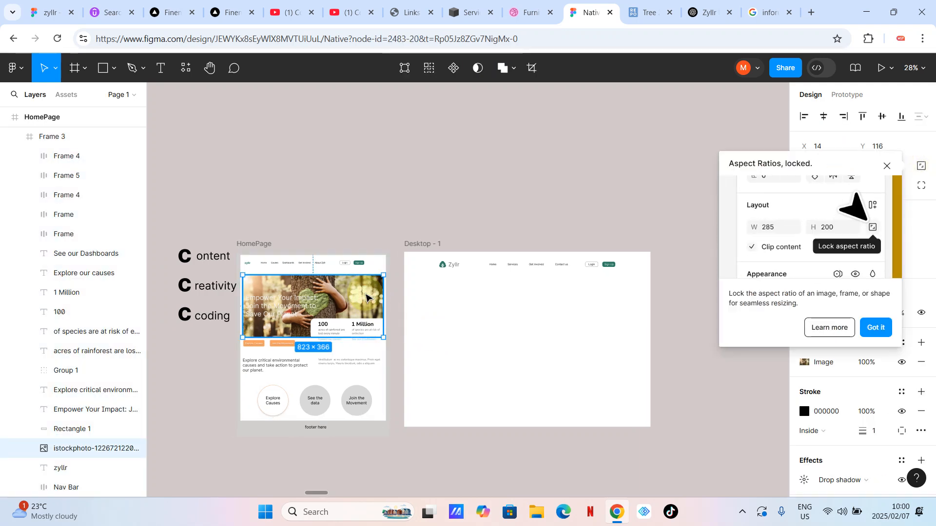
{"action": "scroll", "coordinate": [543, 323], "scroll_direction": "up", "scroll_amount": 3}
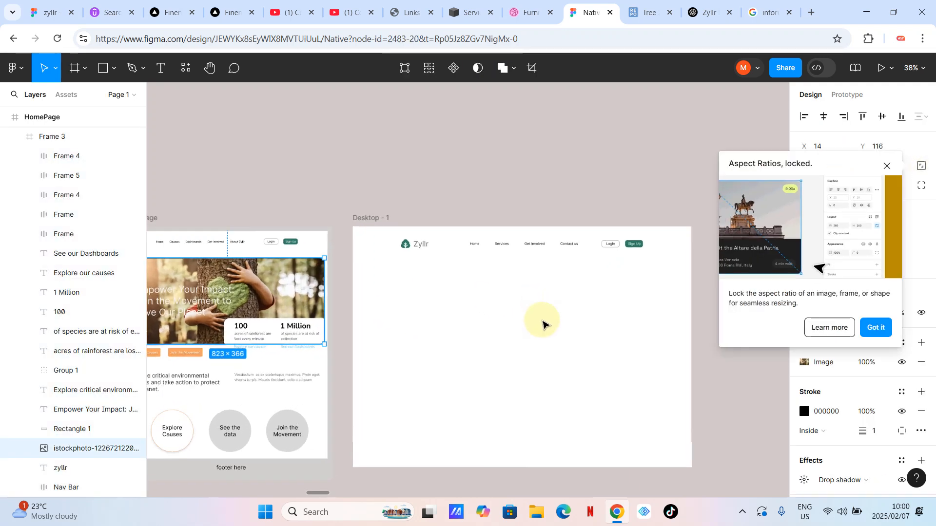
{"action": "scroll", "coordinate": [336, 305], "scroll_direction": "left", "scroll_amount": 3}
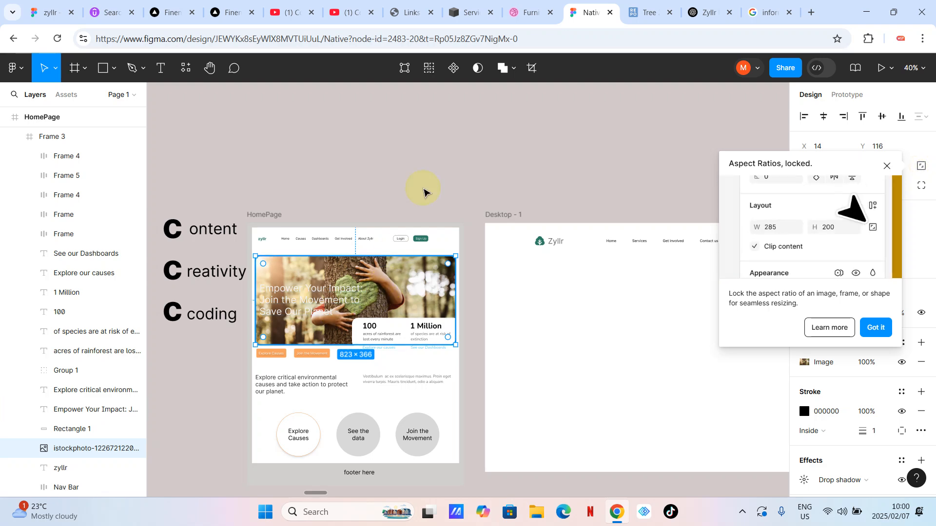
{"action": "left_click", "coordinate": [438, 193]}
{"action": "scroll", "coordinate": [559, 290], "scroll_direction": "right", "scroll_amount": 3}
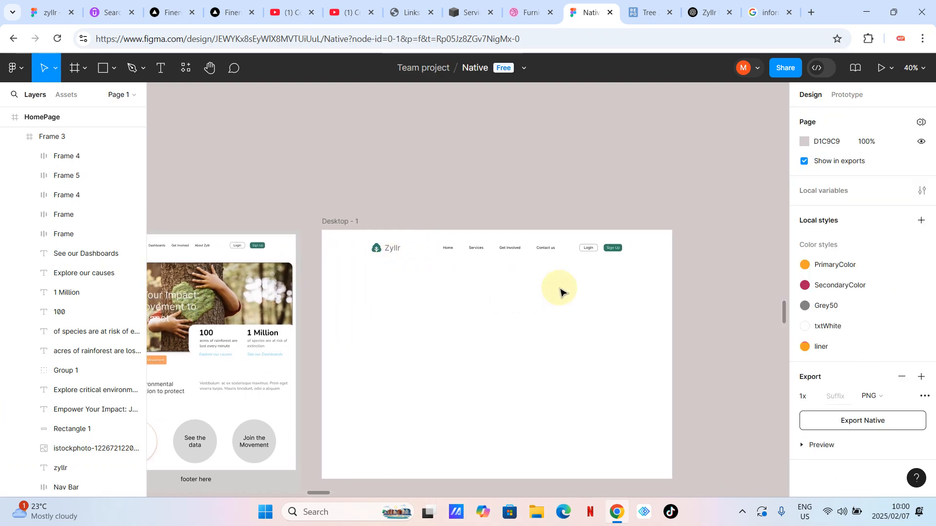
{"action": "scroll", "coordinate": [496, 320], "scroll_direction": "up", "scroll_amount": 2}
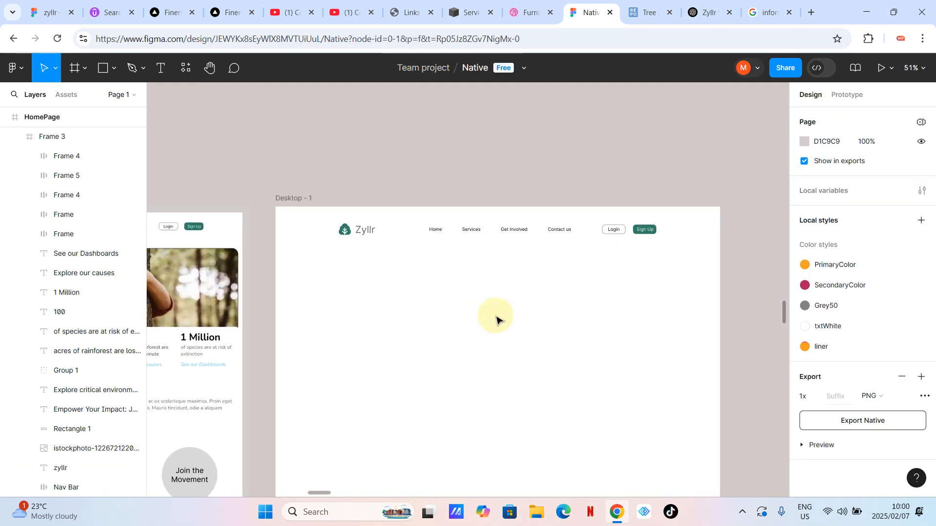
Step: Switch to Dribbble and browse the website shots for hero section layout inspiration, including the travel and furniture store designs
{"action": "left_click", "coordinate": [539, 21]}
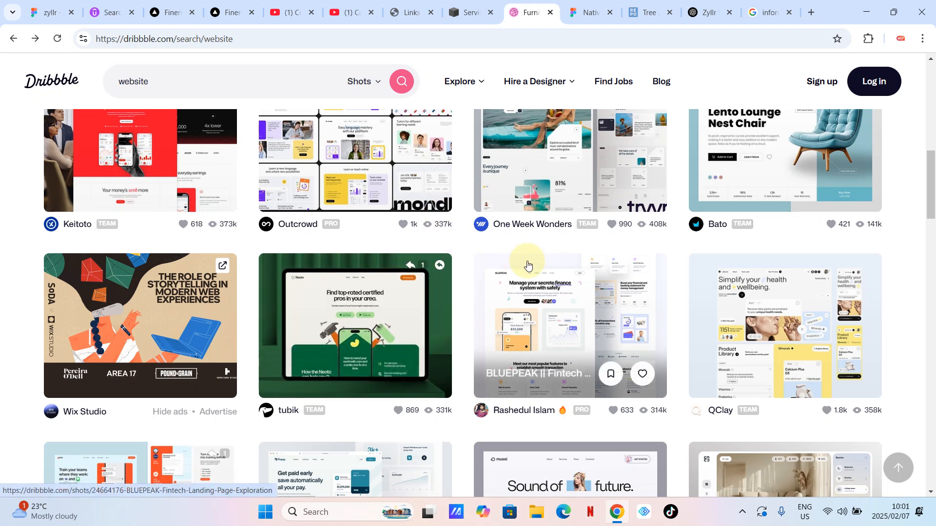
{"action": "scroll", "coordinate": [528, 264], "scroll_direction": "up", "scroll_amount": 2}
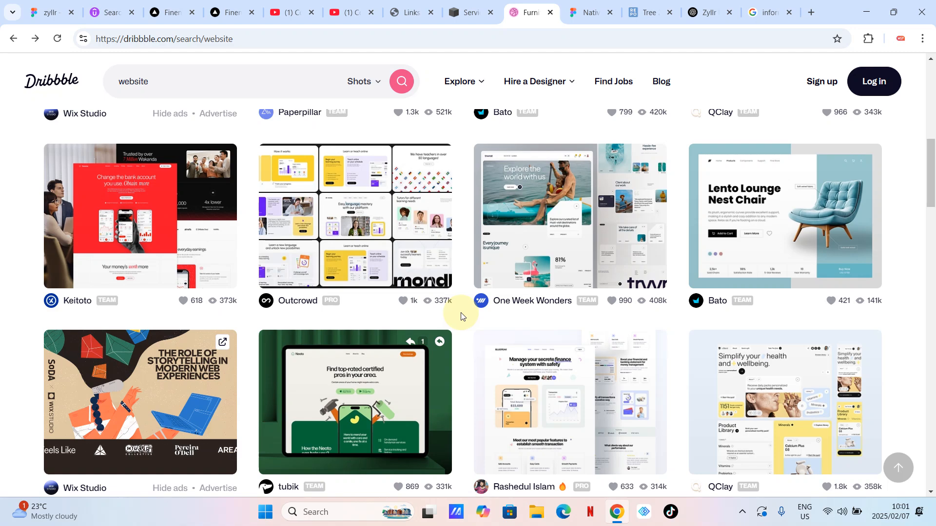
{"action": "scroll", "coordinate": [460, 317], "scroll_direction": "up", "scroll_amount": 3}
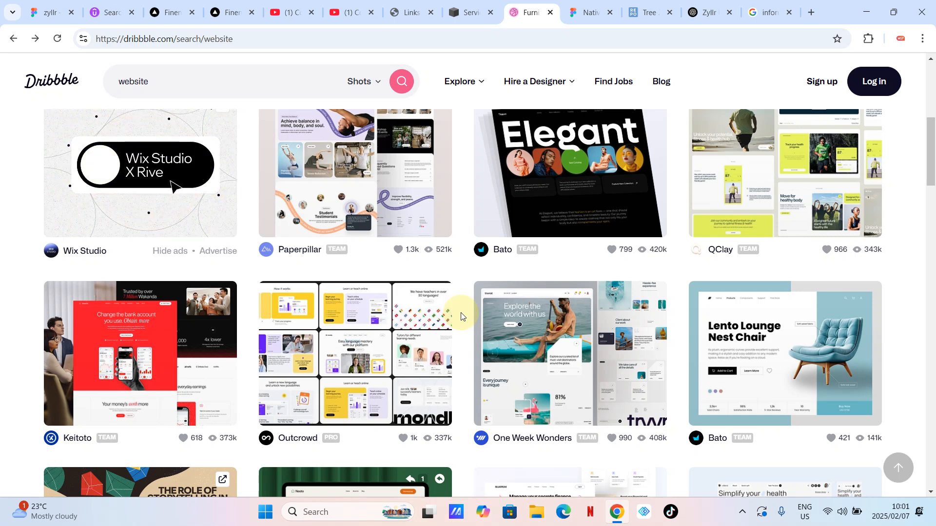
{"action": "scroll", "coordinate": [460, 317], "scroll_direction": "up", "scroll_amount": 4}
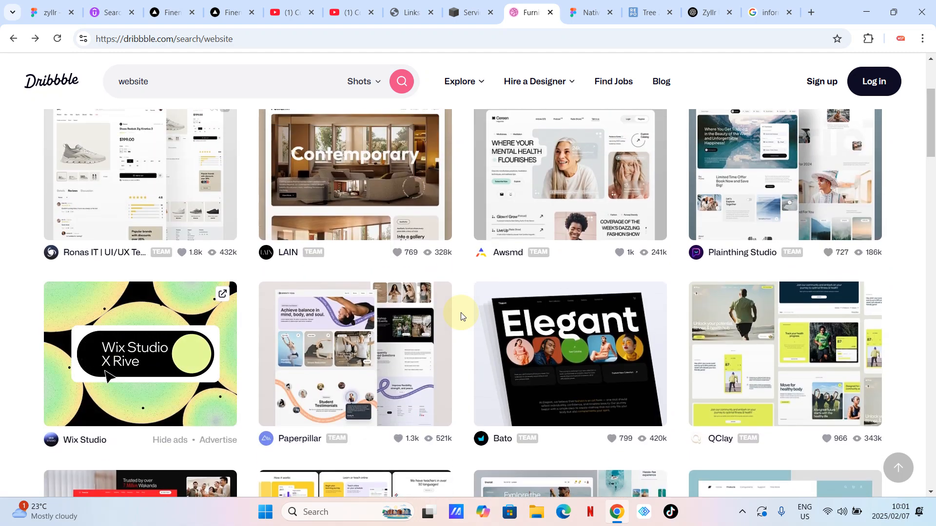
{"action": "scroll", "coordinate": [461, 316], "scroll_direction": "up", "scroll_amount": 3}
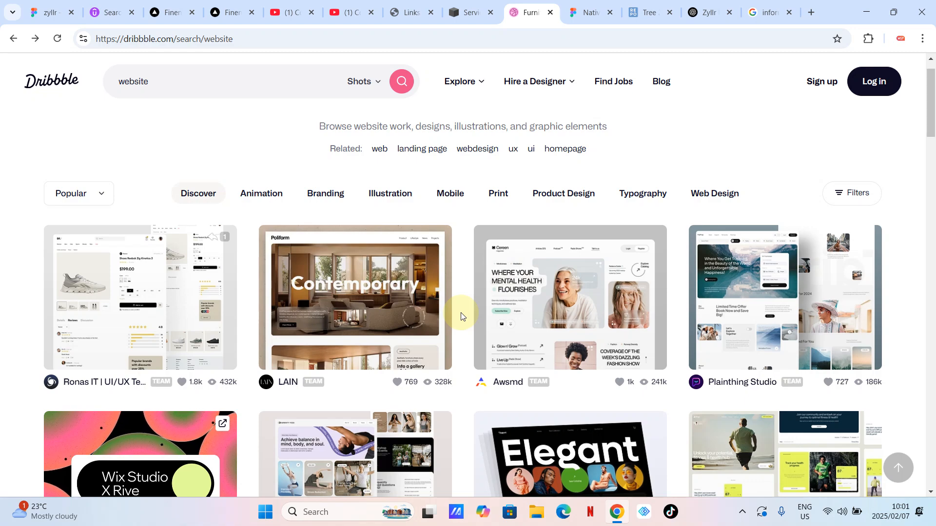
{"action": "scroll", "coordinate": [461, 316], "scroll_direction": "down", "scroll_amount": 4}
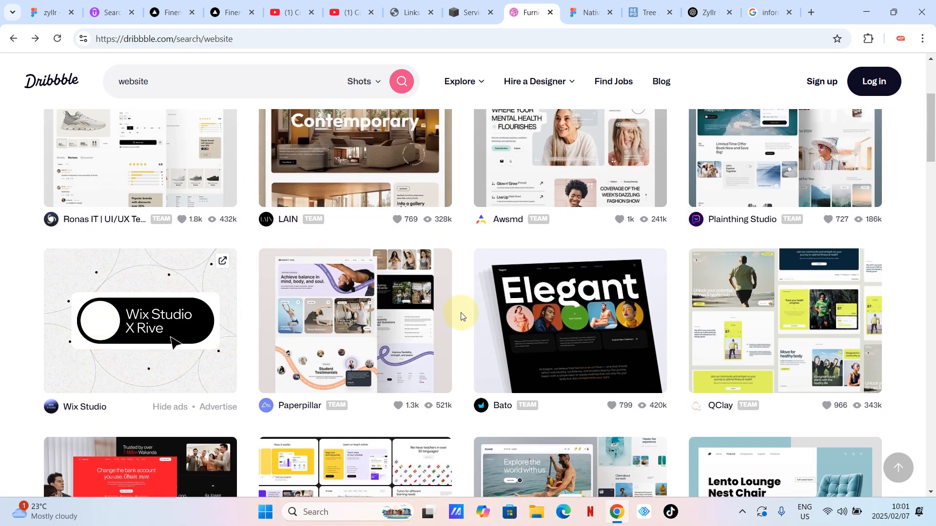
{"action": "scroll", "coordinate": [461, 317], "scroll_direction": "down", "scroll_amount": 2}
{"action": "scroll", "coordinate": [460, 316], "scroll_direction": "down", "scroll_amount": 2}
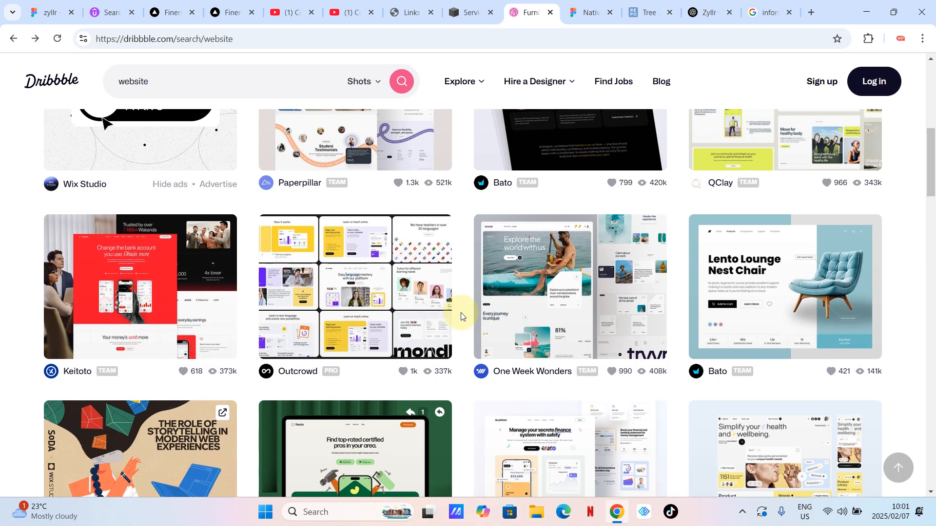
{"action": "mouse_move", "coordinate": [510, 250]}
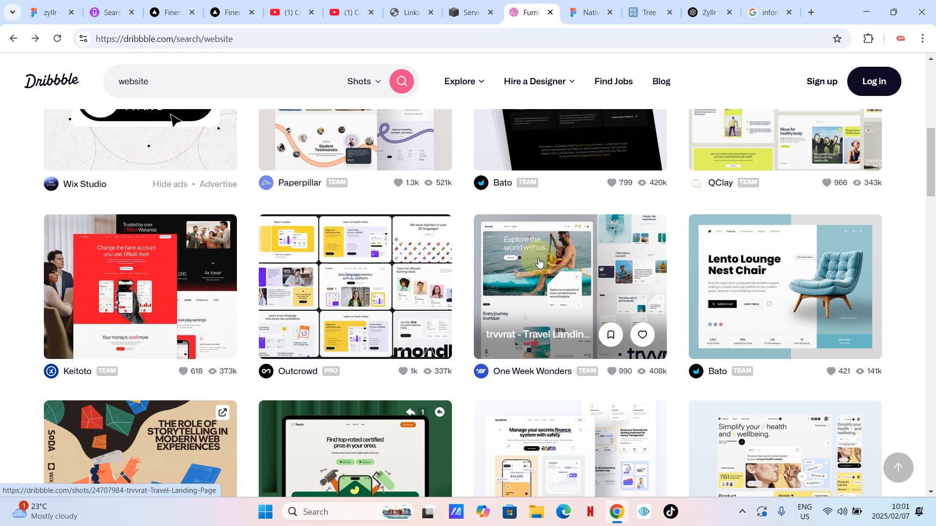
{"action": "mouse_move", "coordinate": [721, 265]}
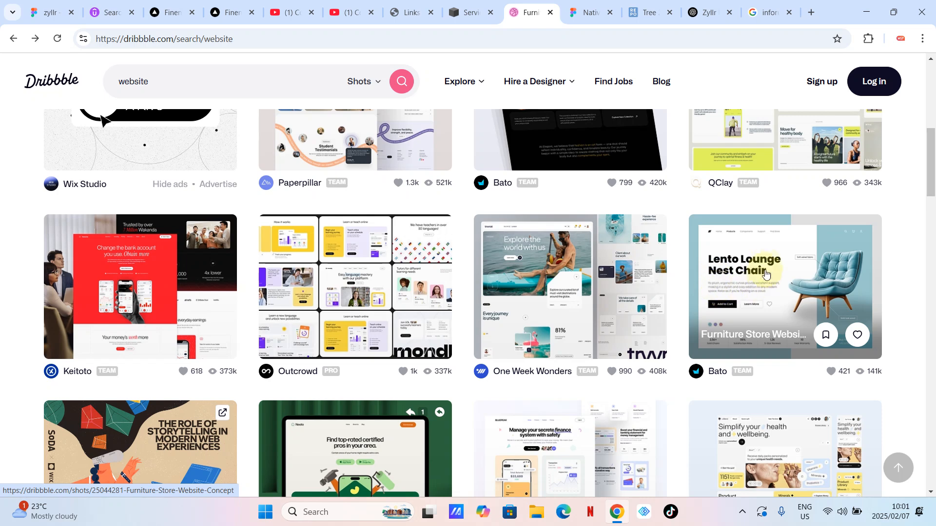
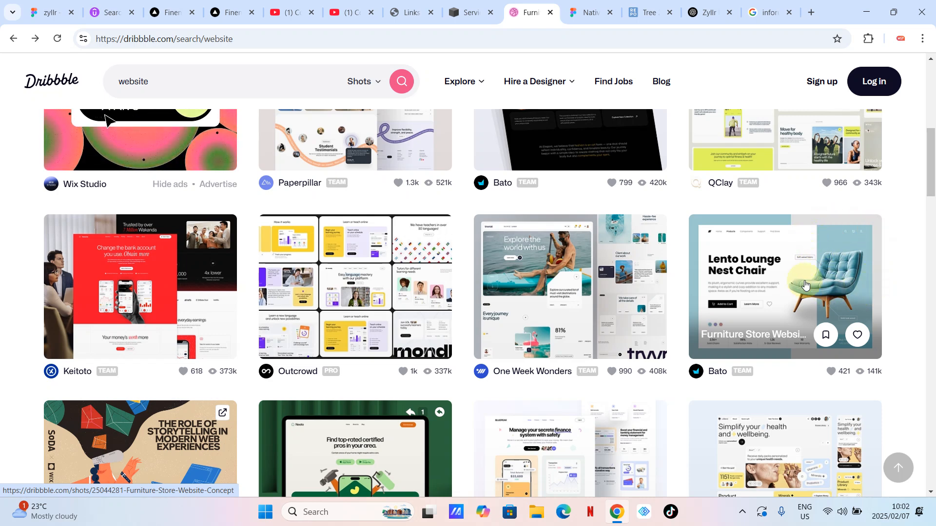
Step: Copy the Lento Lounge Nest Chair furniture store image from Dribbble and return to the Native file in Figma
{"action": "right_click", "coordinate": [775, 264]}
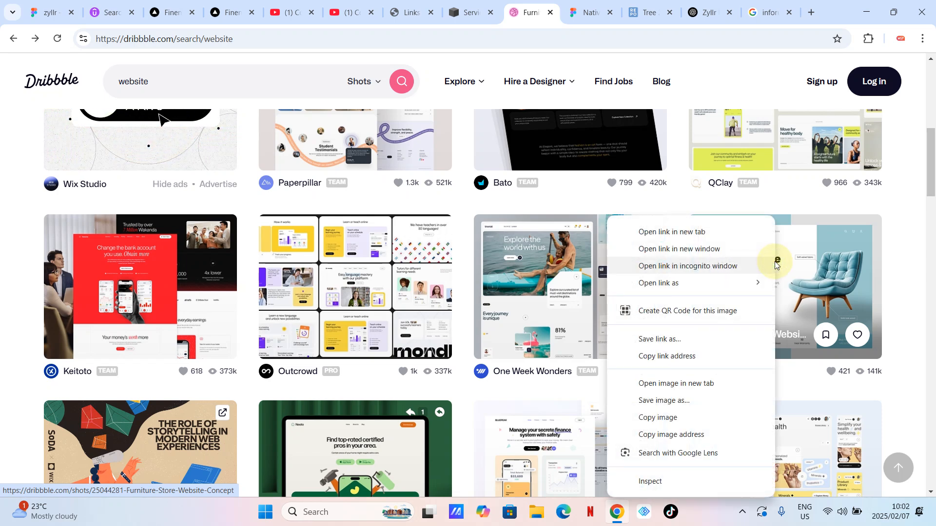
{"action": "left_click", "coordinate": [653, 417]}
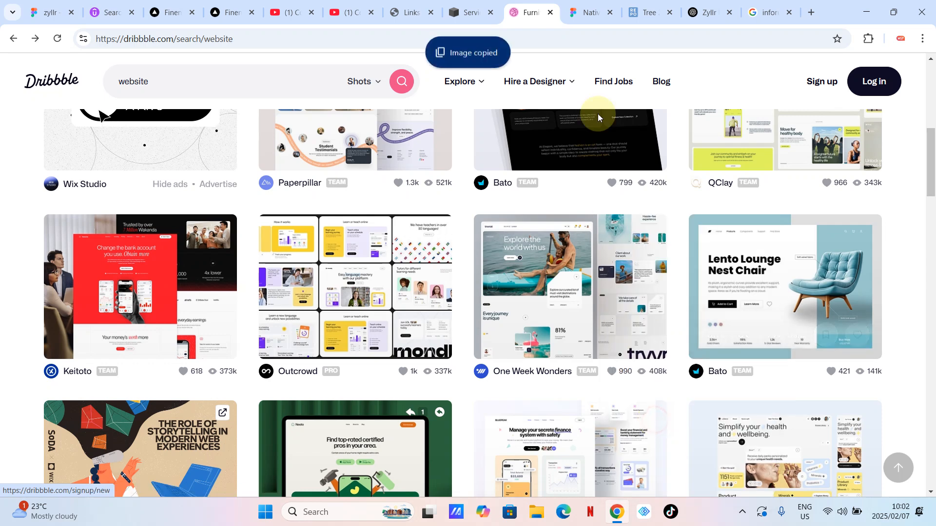
{"action": "left_click", "coordinate": [587, 12]}
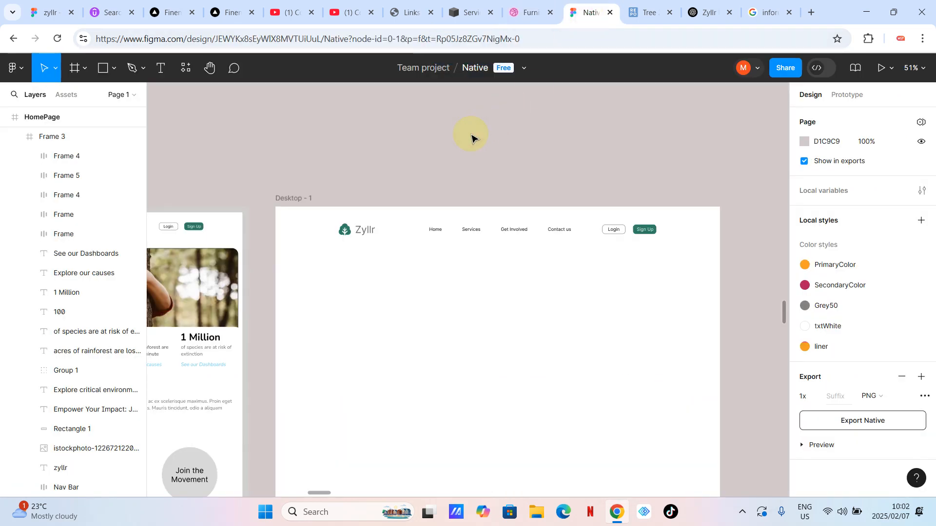
{"action": "key", "text": "ctrl+z"}
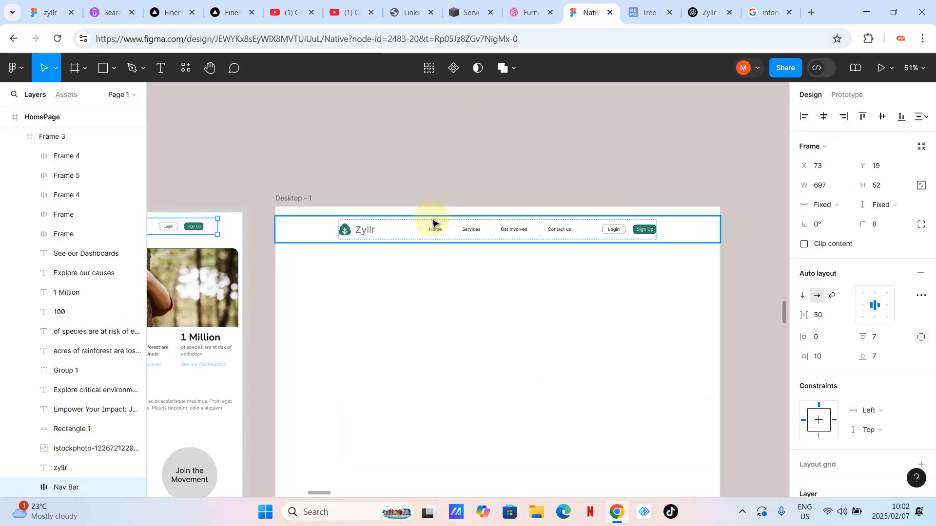
{"action": "scroll", "coordinate": [433, 218], "scroll_direction": "left", "scroll_amount": 4}
{"action": "scroll", "coordinate": [427, 266], "scroll_direction": "down", "scroll_amount": 5}
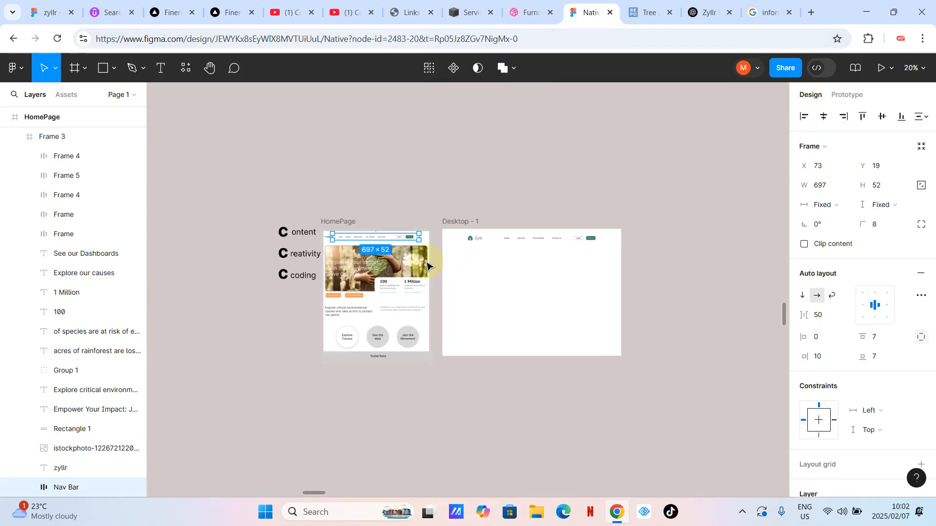
{"action": "scroll", "coordinate": [526, 278], "scroll_direction": "up", "scroll_amount": 3}
{"action": "left_click", "coordinate": [451, 148]}
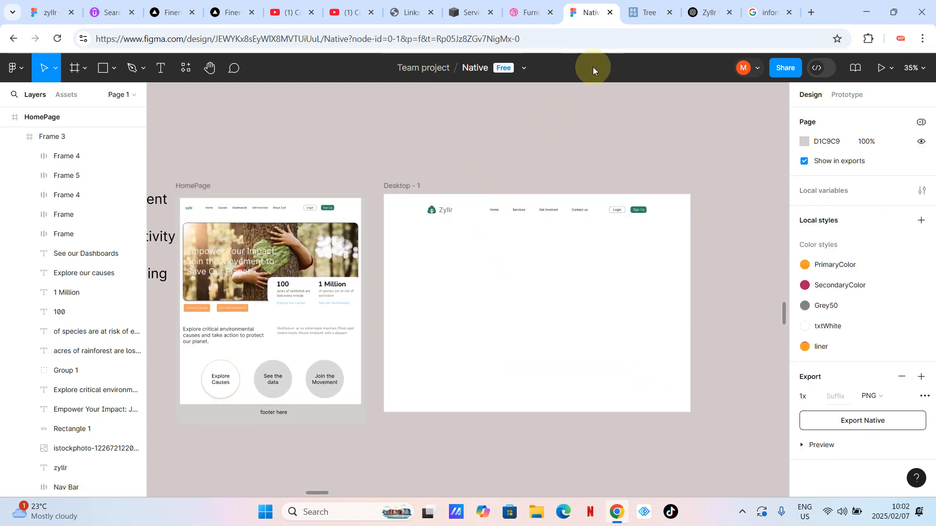
Step: Capture the Lento Lounge Nest Chair shot on Dribbble as a screen snip and paste it into Desktop - 1 in Figma
{"action": "left_click", "coordinate": [759, 16]}
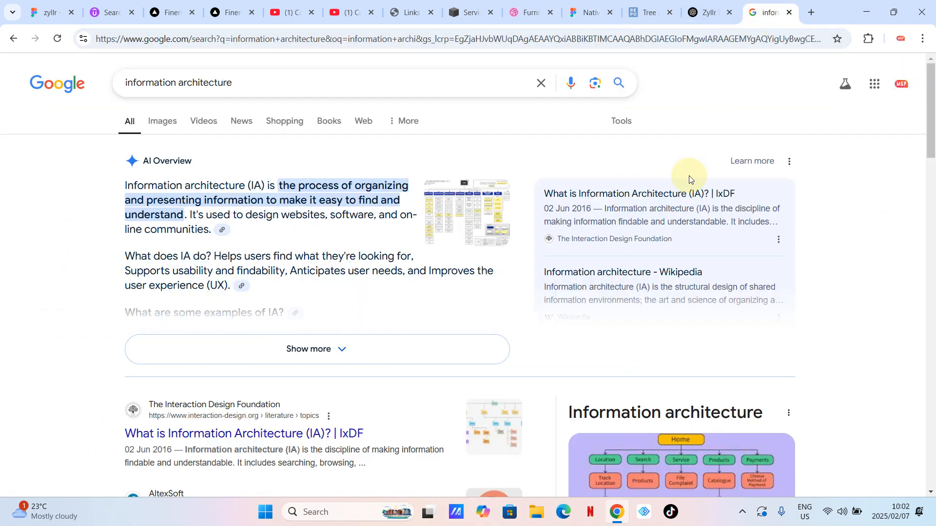
{"action": "left_click", "coordinate": [708, 14]}
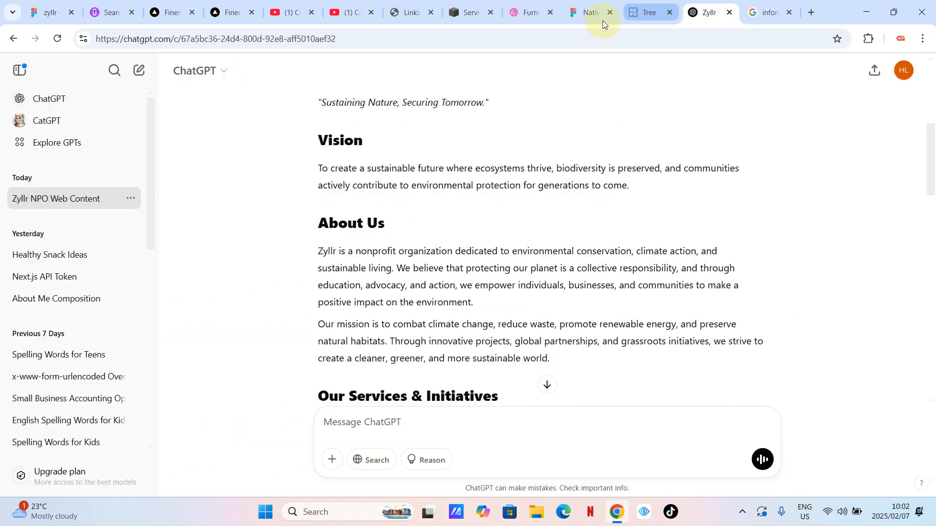
{"action": "left_click", "coordinate": [526, 22]}
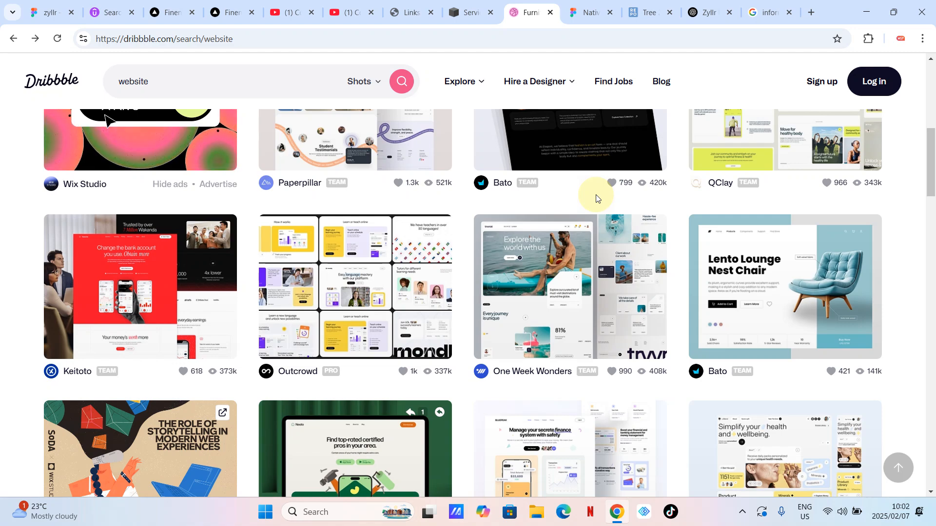
{"action": "key", "text": "super+shift+s"}
{"action": "left_click_drag", "start_coordinate": [683, 203], "coordinate": [892, 364]}
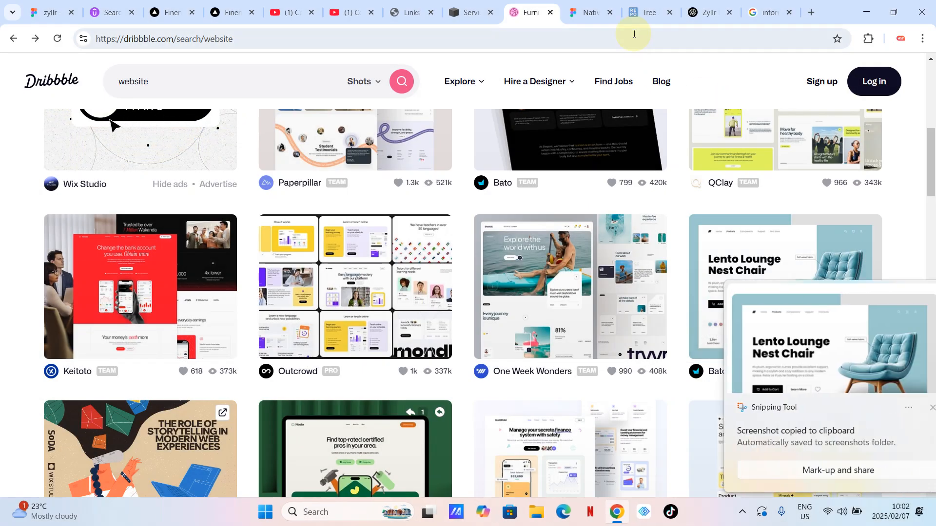
{"action": "left_click", "coordinate": [583, 15]}
{"action": "key", "text": "ctrl+v"}
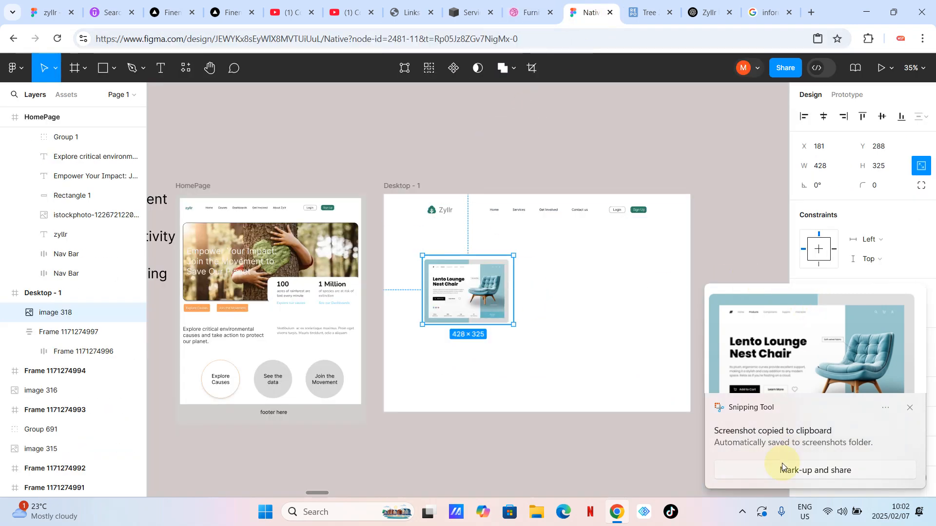
Step: Move the Lento Lounge Nest Chair reference image out of Desktop - 1 and place it just above the frame
{"action": "left_click", "coordinate": [522, 294]}
{"action": "scroll", "coordinate": [522, 295], "scroll_direction": "right", "scroll_amount": 3}
{"action": "left_click_drag", "start_coordinate": [429, 290], "coordinate": [675, 254]}
{"action": "left_click_drag", "start_coordinate": [689, 200], "coordinate": [546, 130]}
{"action": "scroll", "coordinate": [505, 166], "scroll_direction": "up", "scroll_amount": 3}
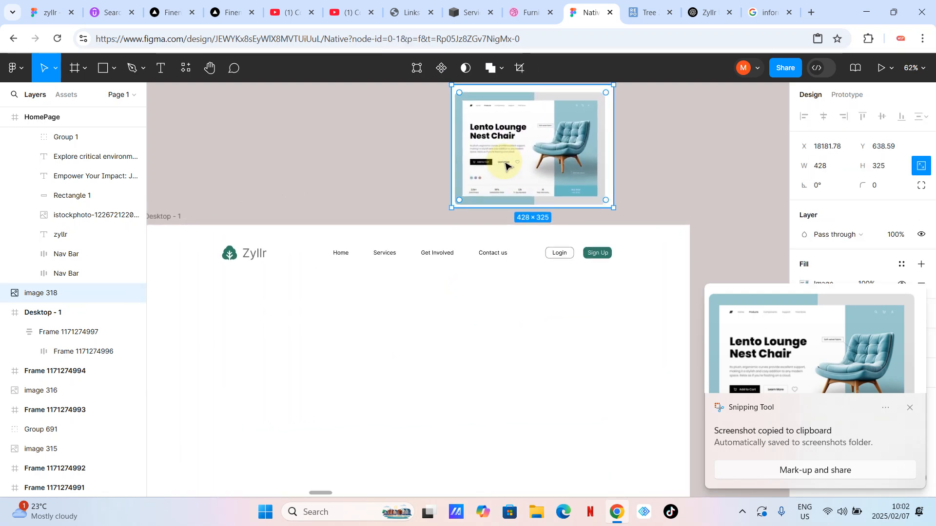
{"action": "scroll", "coordinate": [505, 166], "scroll_direction": "up", "scroll_amount": 3}
{"action": "left_click_drag", "start_coordinate": [600, 151], "coordinate": [365, 151]}
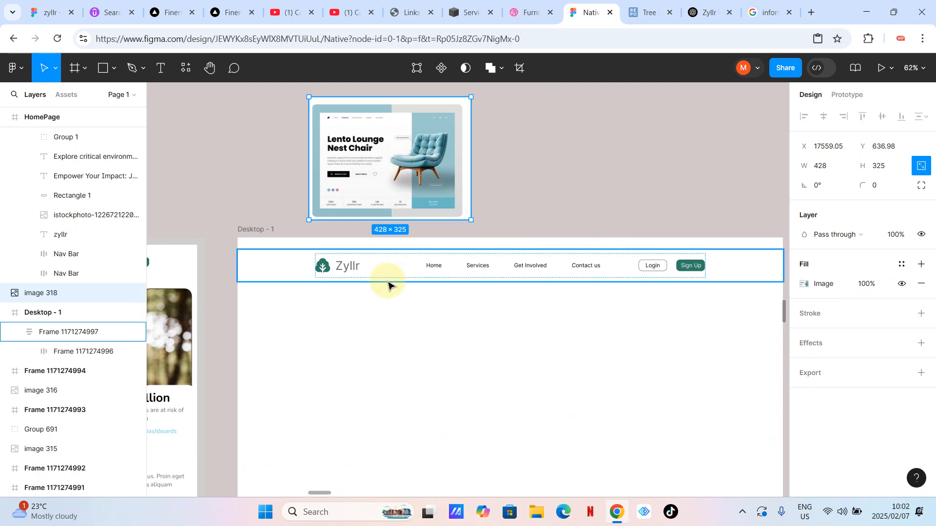
{"action": "scroll", "coordinate": [388, 285], "scroll_direction": "right", "scroll_amount": 2}
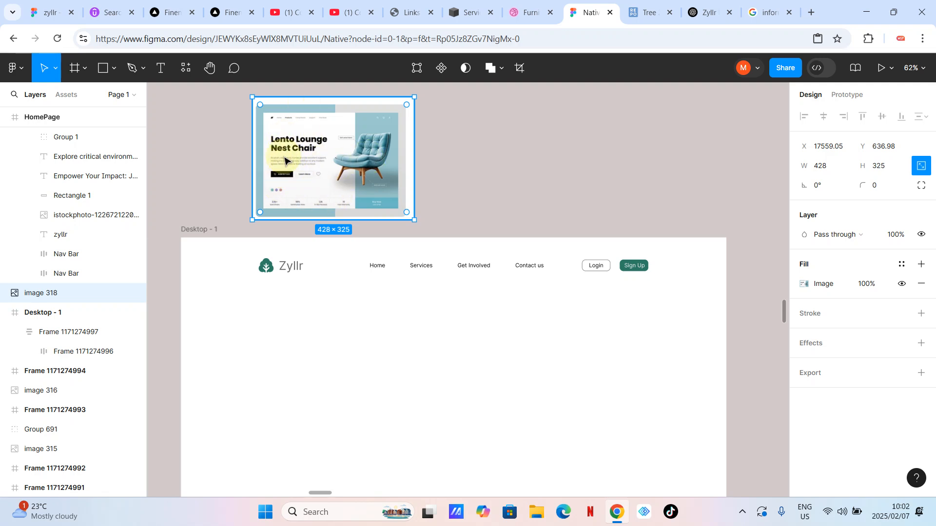
Step: Try to paste the HomePage's tree-hugging hero photo into Desktop - 1, and undo the paste
{"action": "scroll", "coordinate": [393, 313], "scroll_direction": "down", "scroll_amount": 5}
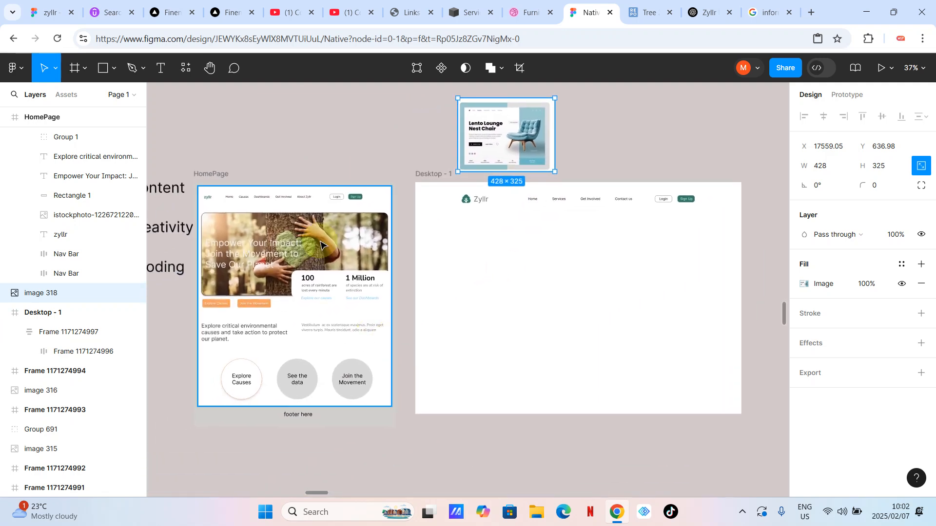
{"action": "left_click", "coordinate": [322, 245]}
{"action": "double_click", "coordinate": [322, 245]}
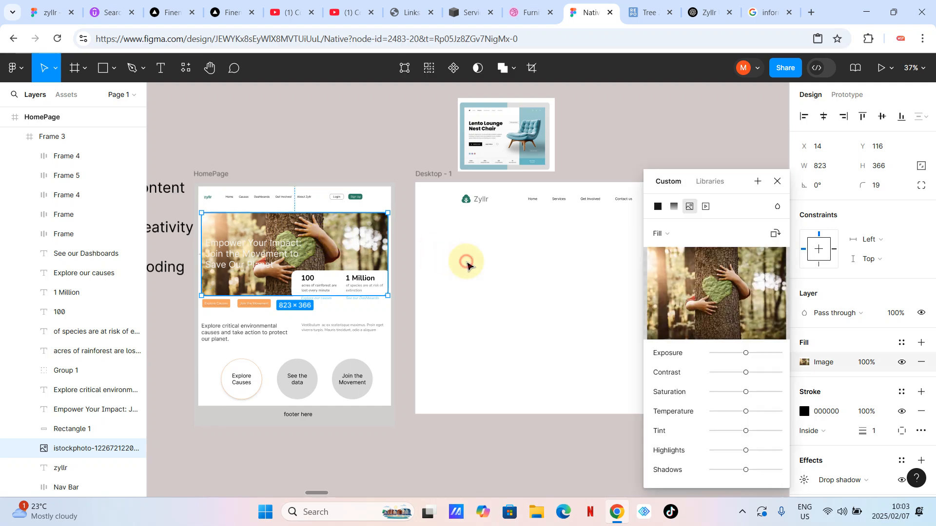
{"action": "left_click", "coordinate": [436, 174]}
{"action": "key", "text": "ctrl+v"}
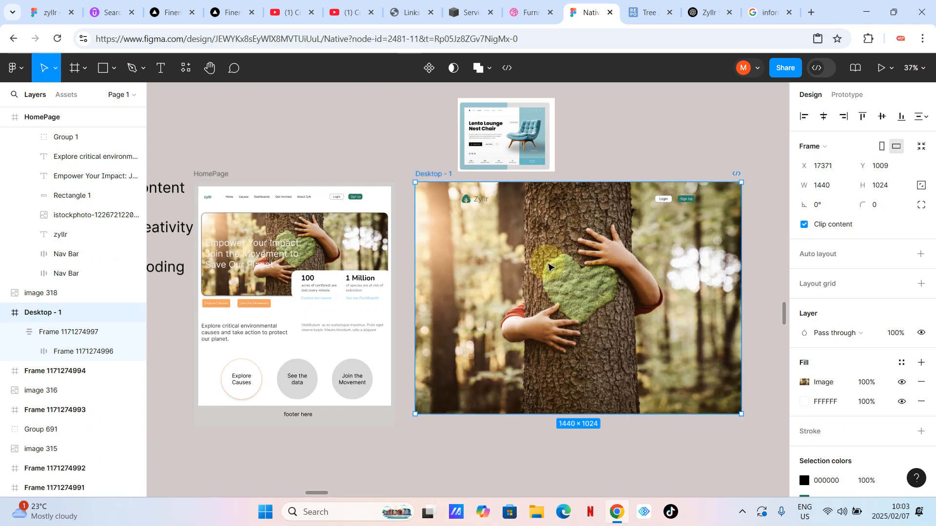
{"action": "scroll", "coordinate": [668, 287], "scroll_direction": "right", "scroll_amount": 3}
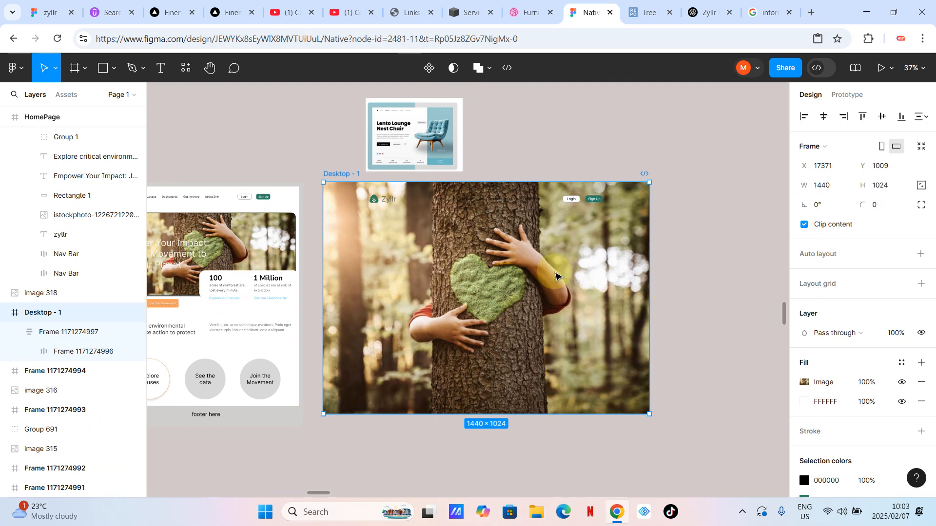
{"action": "left_click", "coordinate": [559, 276]}
{"action": "left_click", "coordinate": [559, 276]}
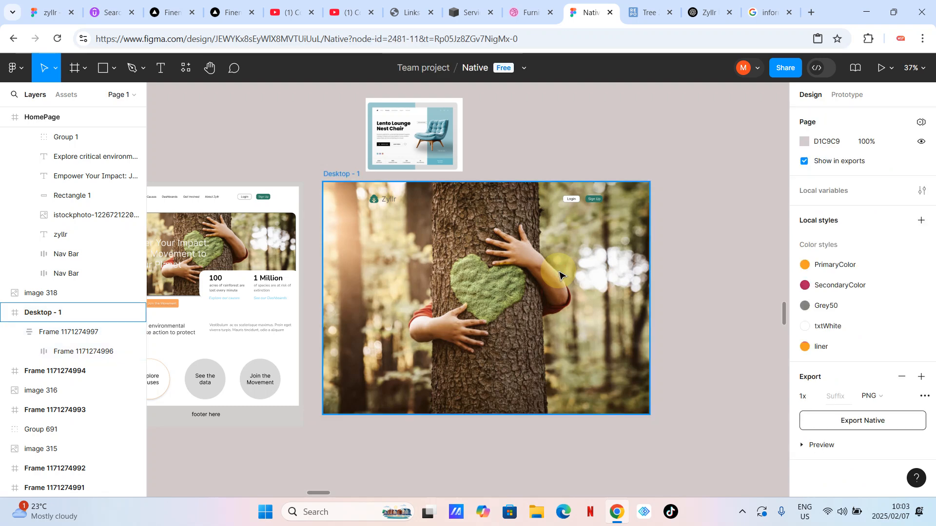
{"action": "key", "text": "ctrl+z"}
{"action": "left_click", "coordinate": [682, 275]}
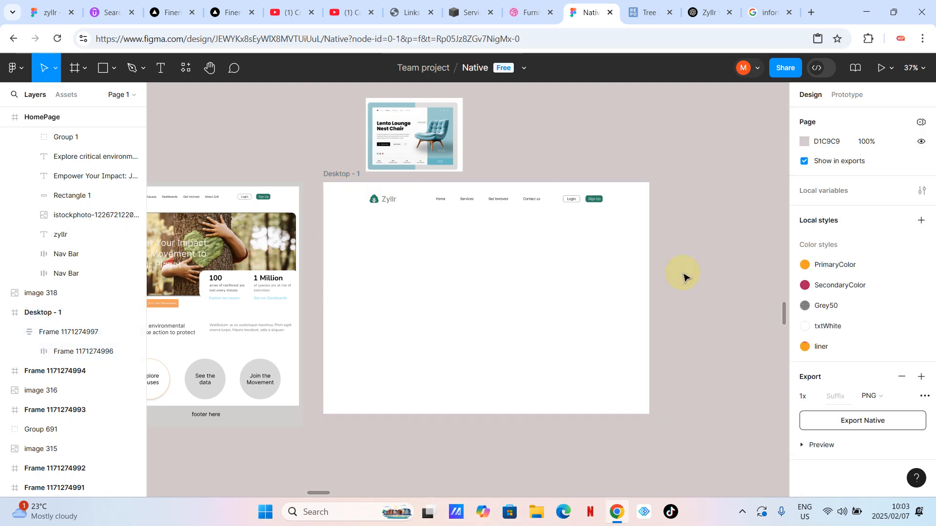
Step: Duplicate the HomePage's tree-hugging hero photo into the empty area of Desktop - 1
{"action": "scroll", "coordinate": [550, 281], "scroll_direction": "down", "scroll_amount": 5, "text": "ctrl"}
{"action": "left_click", "coordinate": [397, 261]}
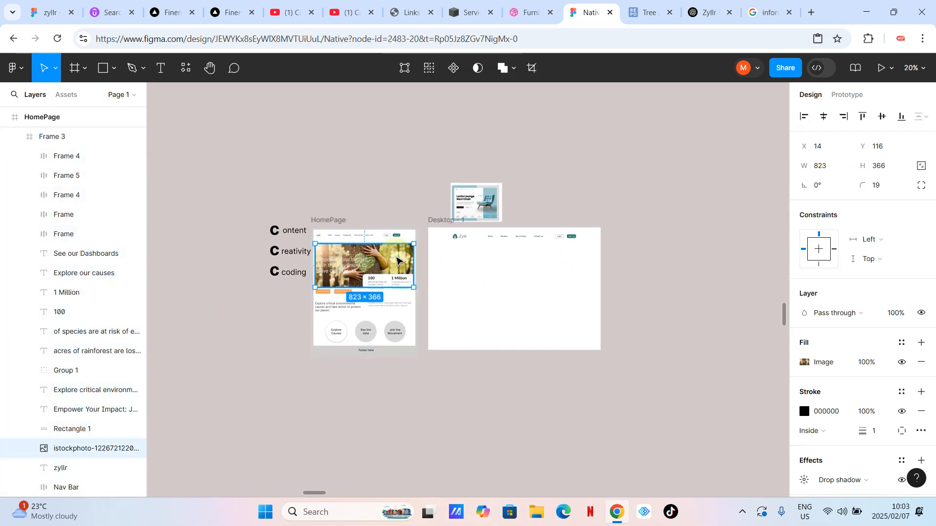
{"action": "left_click_drag", "start_coordinate": [397, 261], "coordinate": [561, 296]}
{"action": "scroll", "coordinate": [560, 296], "scroll_direction": "up", "scroll_amount": 10, "text": "ctrl"}
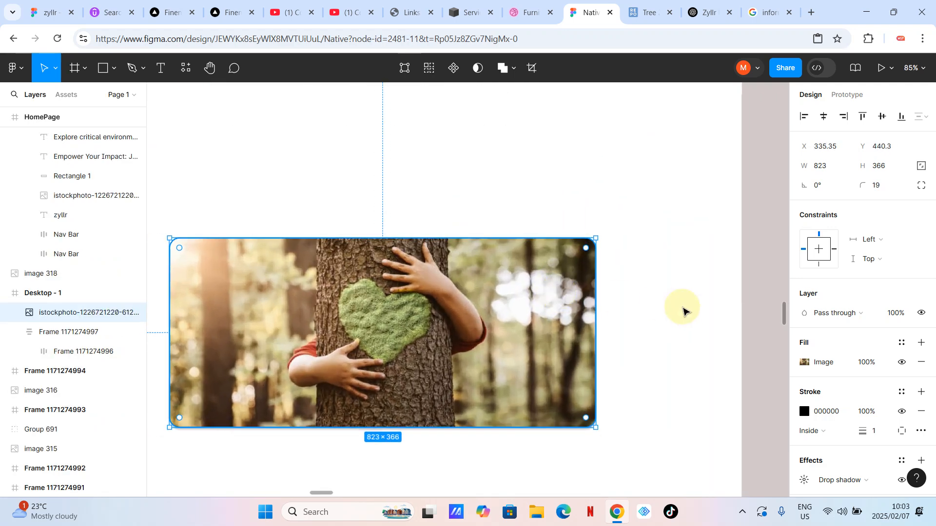
{"action": "left_click", "coordinate": [675, 310]}
{"action": "scroll", "coordinate": [659, 346], "scroll_direction": "down", "scroll_amount": 5, "text": "ctrl"}
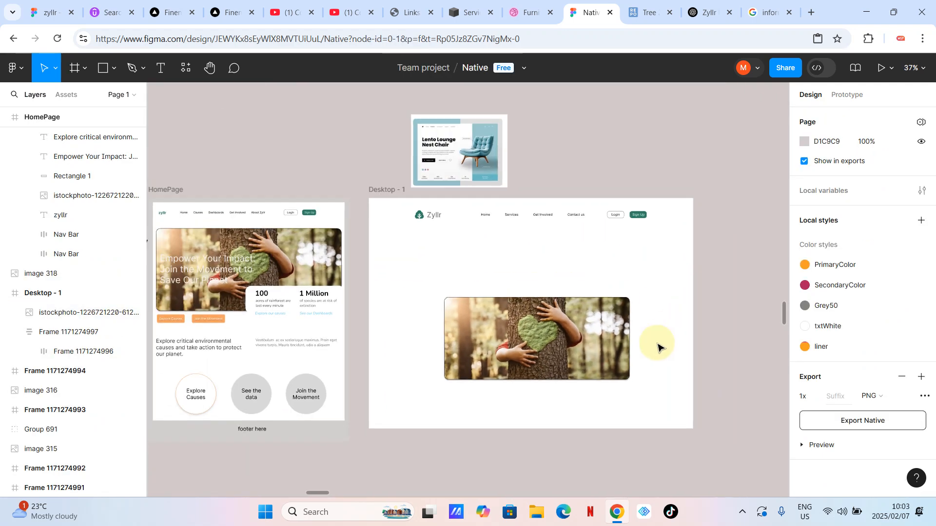
Step: Remove the photo's stroke in Desktop - 1, resize it to about 544 × 346 and place it below the header's Login and Sign Up buttons
{"action": "left_click", "coordinate": [592, 317]}
{"action": "scroll", "coordinate": [592, 317], "scroll_direction": "up", "scroll_amount": 4, "text": "ctrl"}
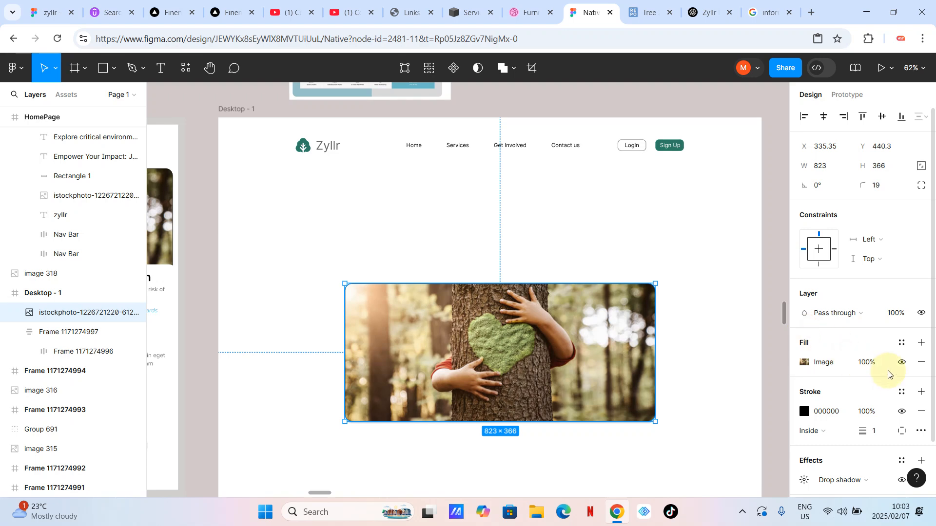
{"action": "left_click", "coordinate": [922, 413]}
{"action": "left_click_drag", "start_coordinate": [539, 338], "coordinate": [583, 284]}
{"action": "left_click_drag", "start_coordinate": [569, 367], "coordinate": [568, 429]}
{"action": "left_click_drag", "start_coordinate": [609, 297], "coordinate": [630, 269]}
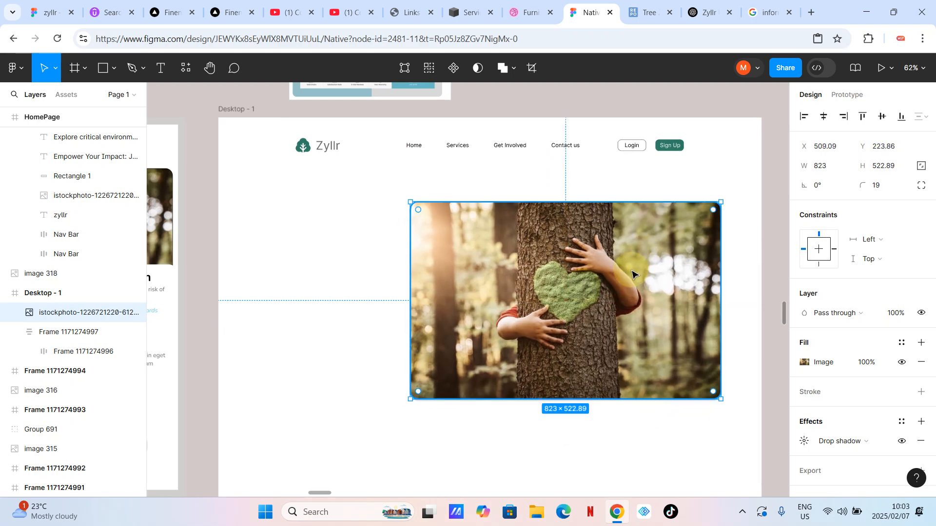
{"action": "left_click_drag", "start_coordinate": [723, 203], "coordinate": [596, 263]}
{"action": "left_click_drag", "start_coordinate": [542, 312], "coordinate": [611, 233]}
Step: Widen the gap between the Zyllr logo and the navigation bar to 191 and make the inner header frame fill its container
{"action": "left_click", "coordinate": [369, 155]}
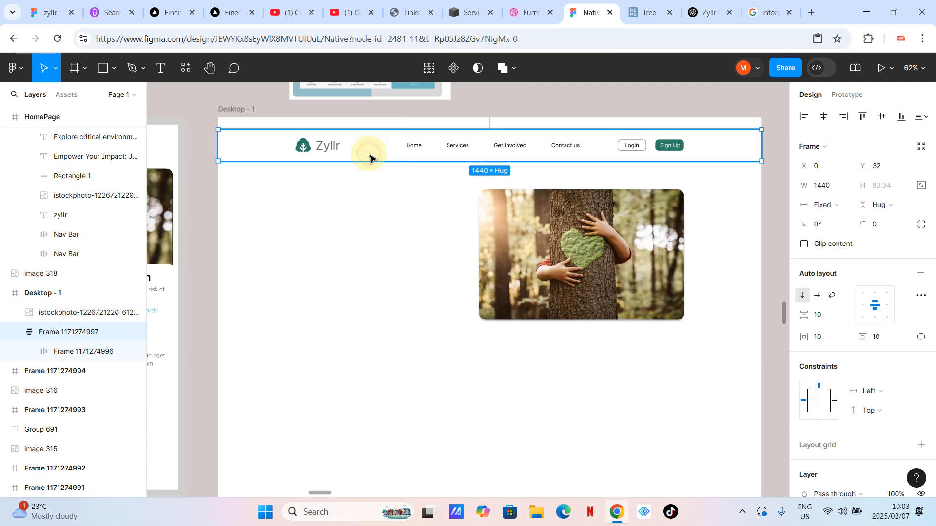
{"action": "double_click", "coordinate": [339, 150]}
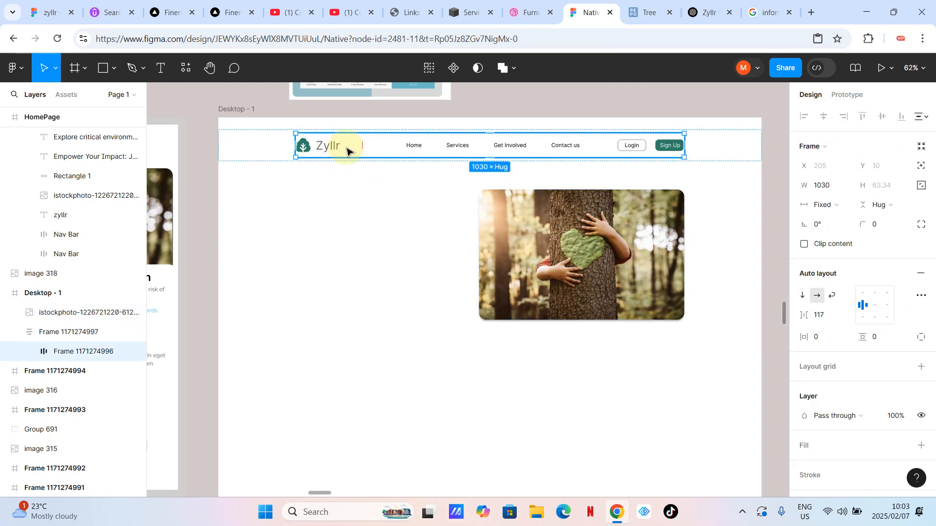
{"action": "left_click_drag", "start_coordinate": [359, 145], "coordinate": [376, 147]}
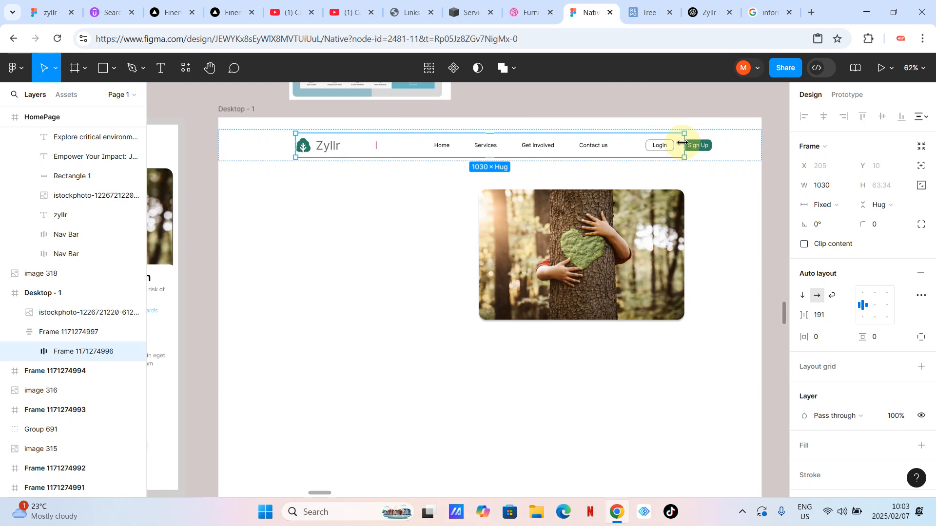
{"action": "left_click", "coordinate": [840, 205]}
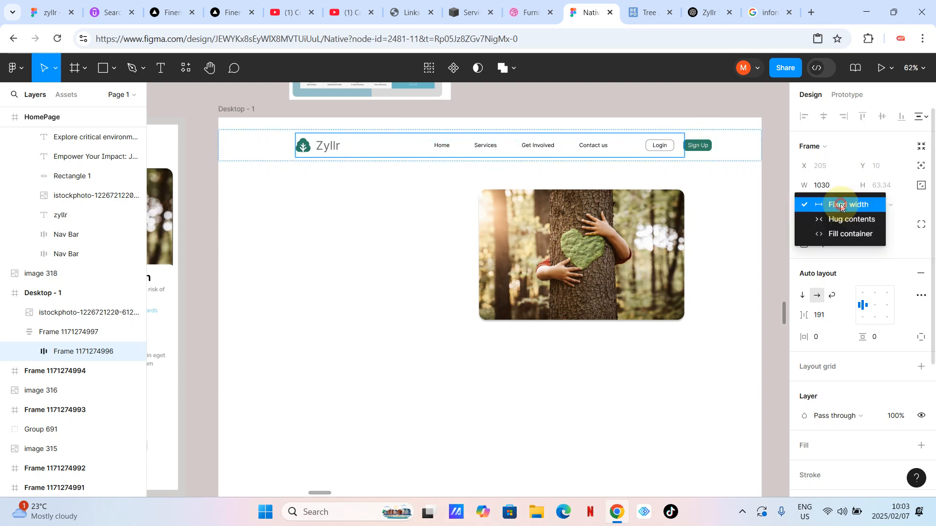
{"action": "left_click", "coordinate": [836, 234]}
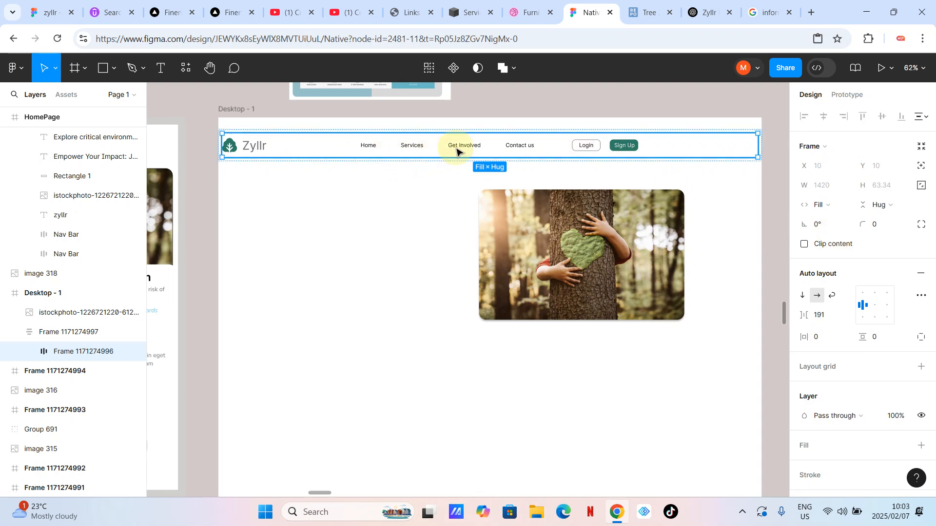
Step: Resize the inner header frame holding the logo and navigation bar to a fixed width of 1108
{"action": "left_click", "coordinate": [476, 145]}
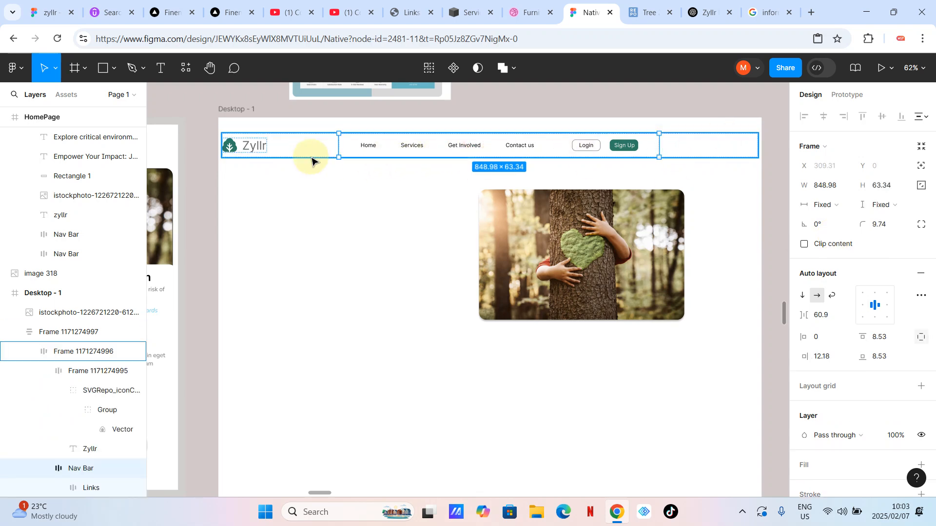
{"action": "left_click", "coordinate": [310, 220]}
{"action": "left_click", "coordinate": [277, 153]}
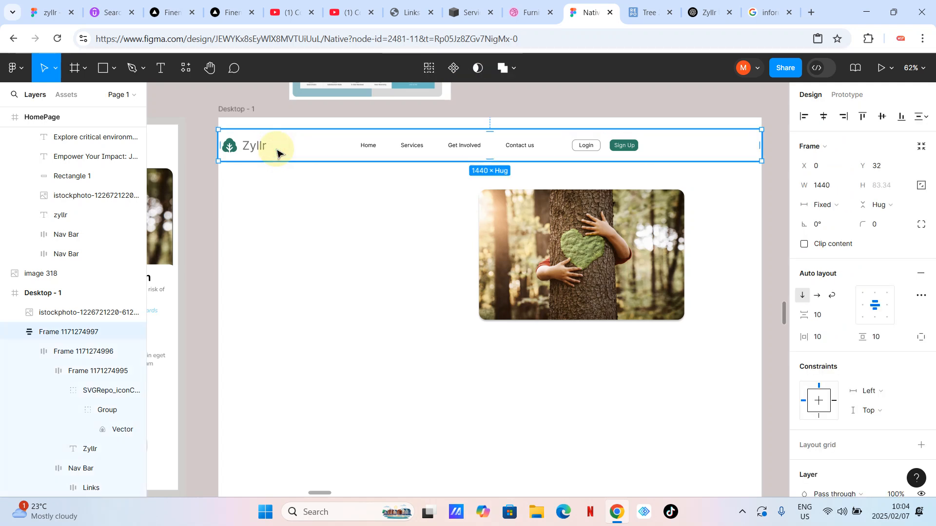
{"action": "left_click", "coordinate": [296, 151]}
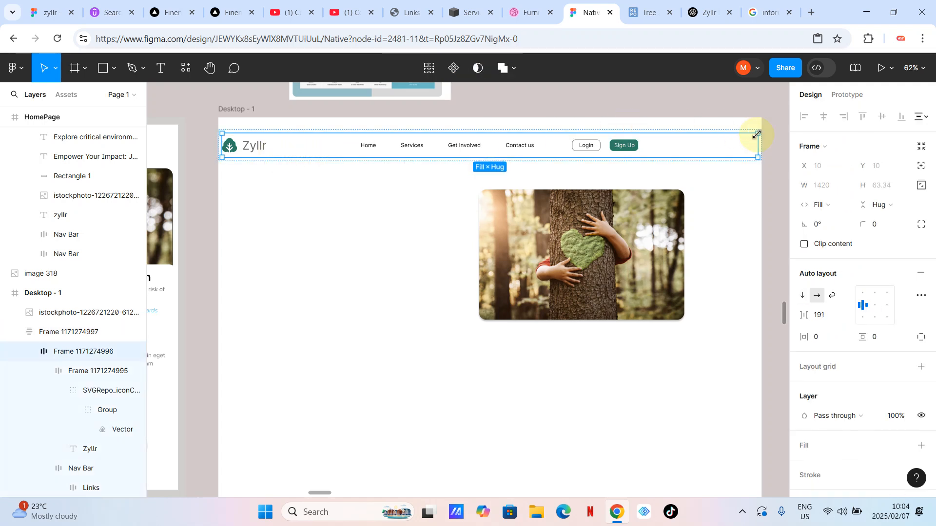
{"action": "left_click_drag", "start_coordinate": [756, 142], "coordinate": [699, 147]}
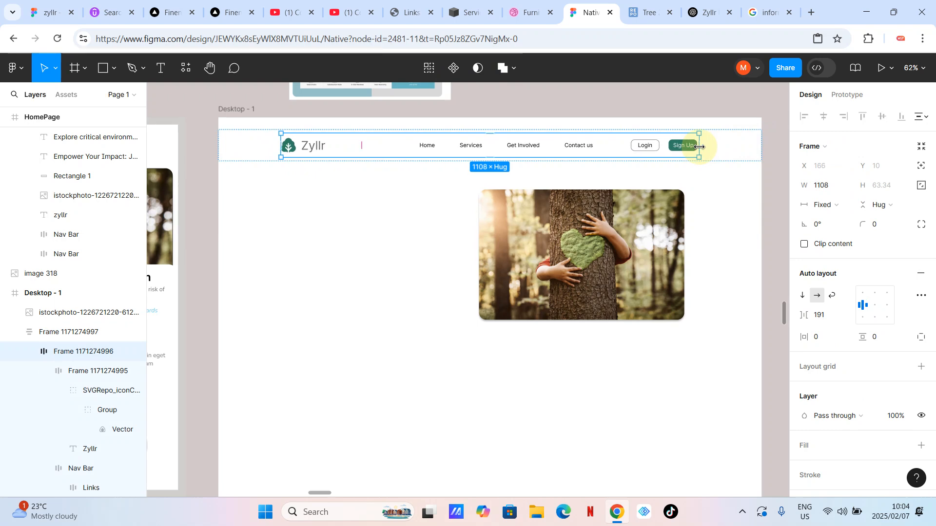
Step: Align the tree photo's right edge with the end of the inner header frame and reduce its height to about 302
{"action": "left_click", "coordinate": [334, 275]}
{"action": "left_click", "coordinate": [626, 242]}
{"action": "mouse_move", "coordinate": [625, 242]}
{"action": "left_mouse_down"}
{"action": "mouse_move", "coordinate": [641, 213]}
{"action": "mouse_move", "coordinate": [640, 242]}
{"action": "left_mouse_up"}
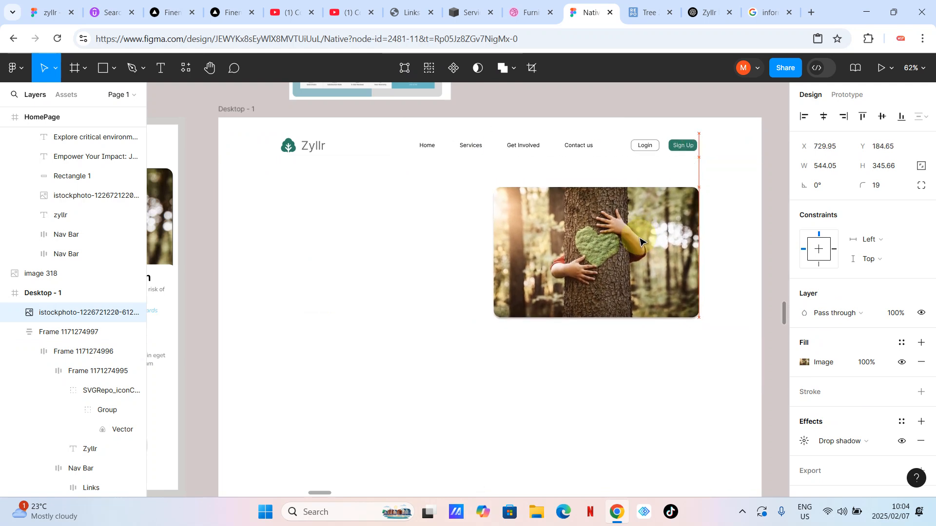
{"action": "left_click", "coordinate": [417, 317]}
{"action": "scroll", "coordinate": [418, 317], "scroll_direction": "down", "scroll_amount": 5}
{"action": "left_click", "coordinate": [545, 343]}
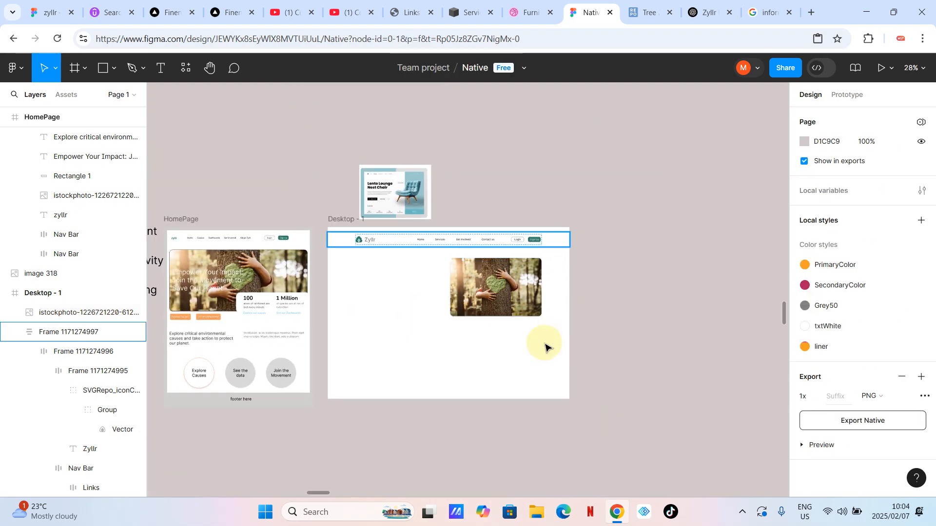
{"action": "scroll", "coordinate": [408, 286], "scroll_direction": "up", "scroll_amount": 3}
{"action": "left_click", "coordinate": [557, 328]}
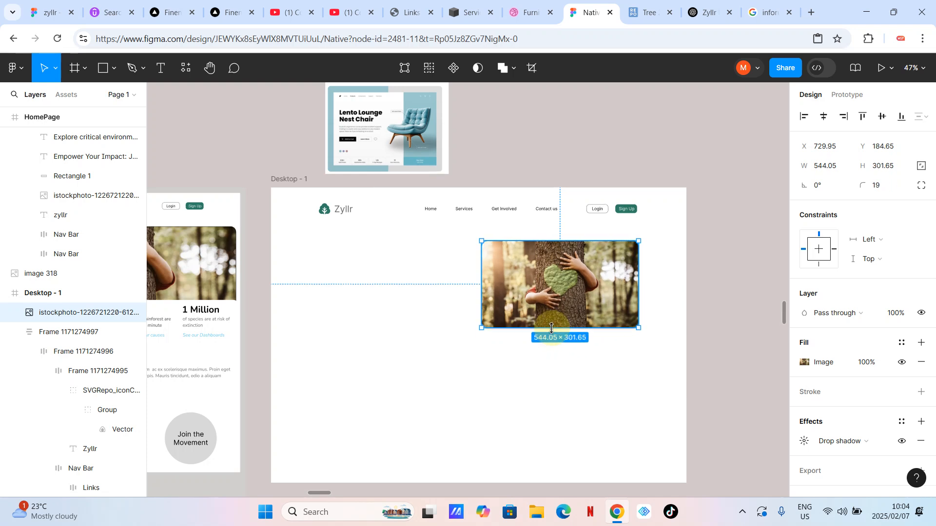
{"action": "left_click_drag", "start_coordinate": [549, 335], "coordinate": [550, 328]}
{"action": "left_click", "coordinate": [385, 291]}
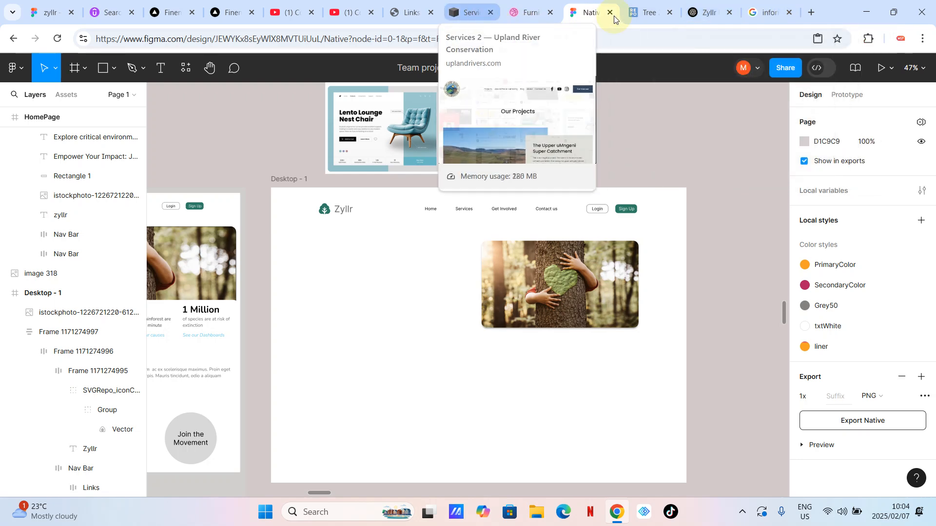
Step: Switch to the Zyllr content in ChatGPT and copy the heading text "Protecting Our Planet, Preserving Our Future"
{"action": "left_click", "coordinate": [709, 13]}
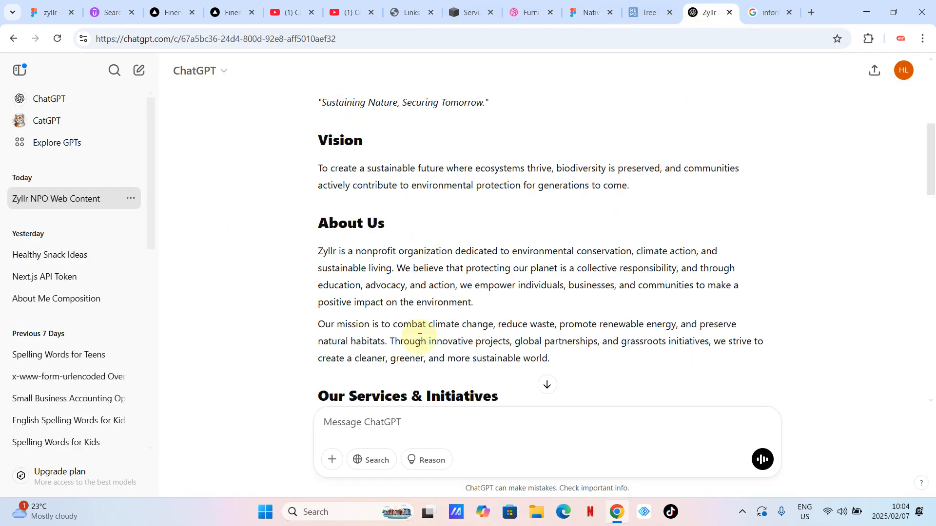
{"action": "scroll", "coordinate": [419, 338], "scroll_direction": "down", "scroll_amount": 3}
{"action": "scroll", "coordinate": [419, 337], "scroll_direction": "up", "scroll_amount": 10}
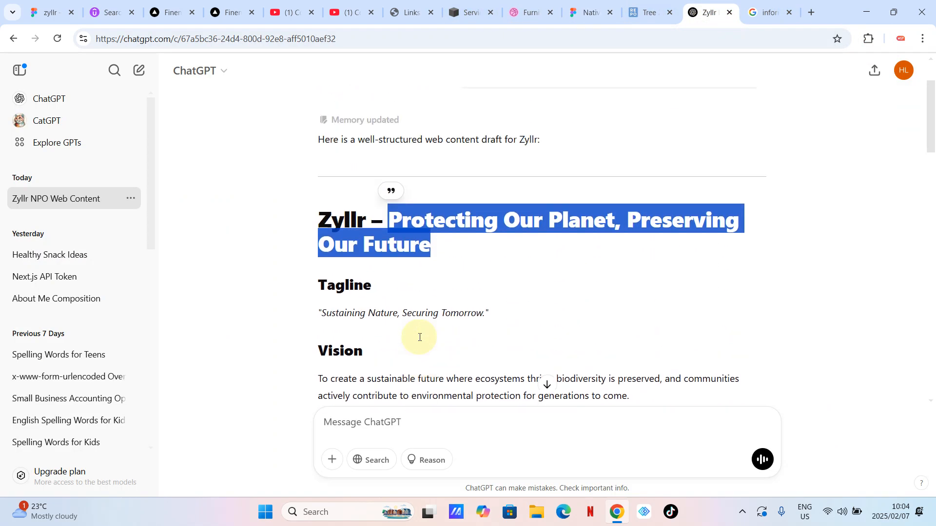
{"action": "left_click", "coordinate": [390, 315]}
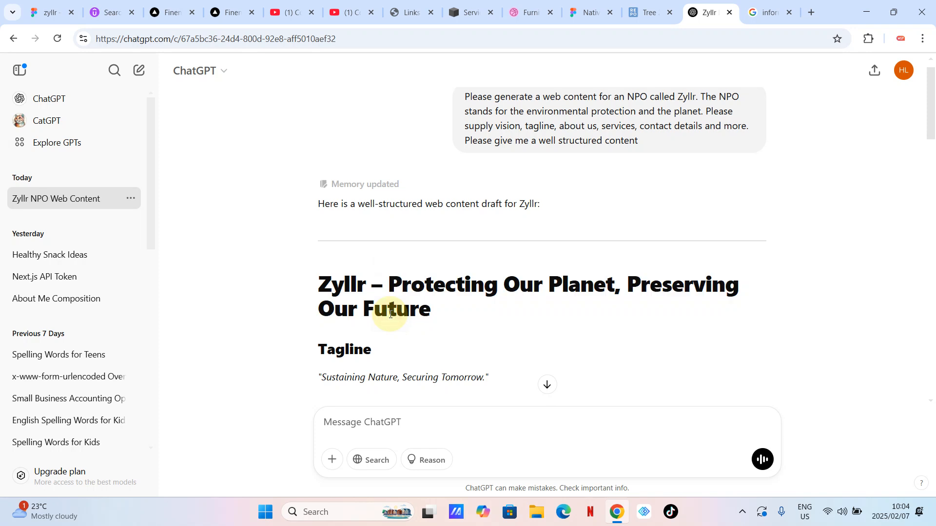
{"action": "left_click_drag", "start_coordinate": [410, 284], "coordinate": [439, 304]}
{"action": "key", "text": "ctrl+c"}
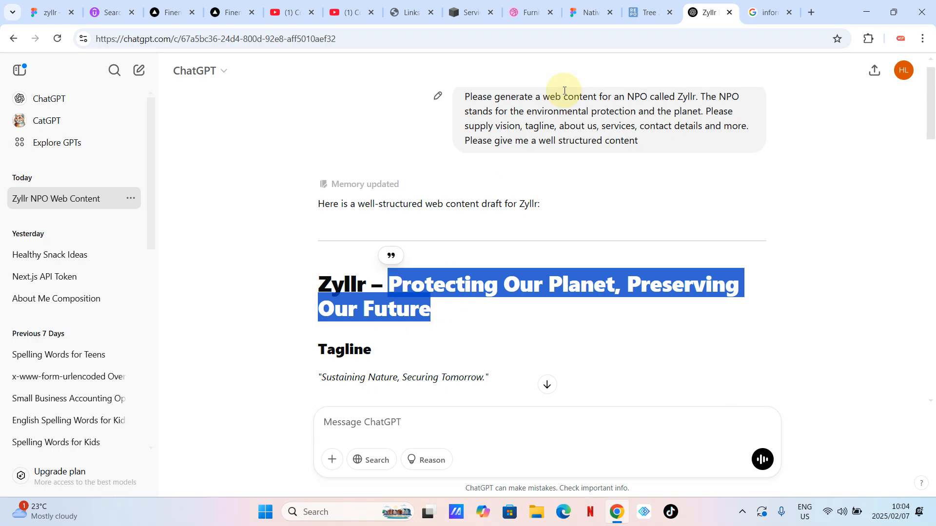
Step: Return to the Native file in Figma and add the copied heading as text in Desktop - 1, below the Zyllr logo
{"action": "left_click", "coordinate": [591, 13]}
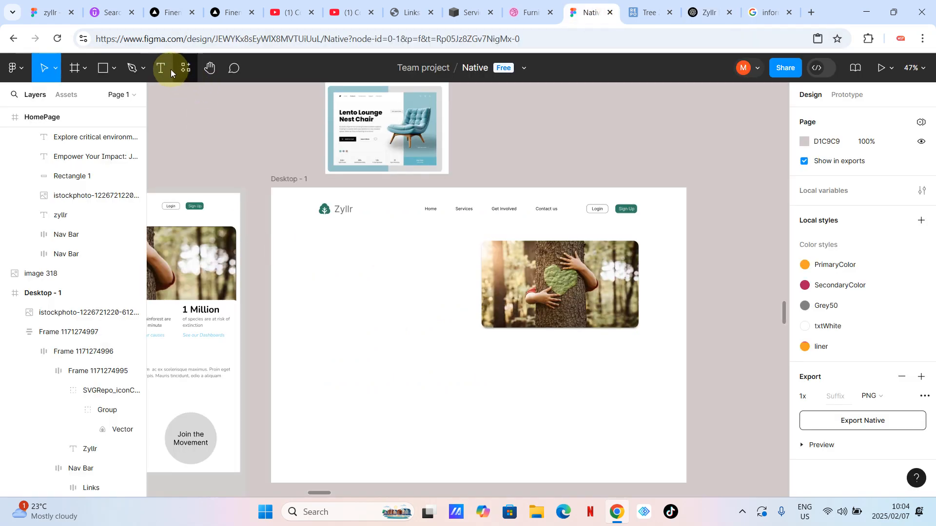
{"action": "left_click", "coordinate": [312, 253]}
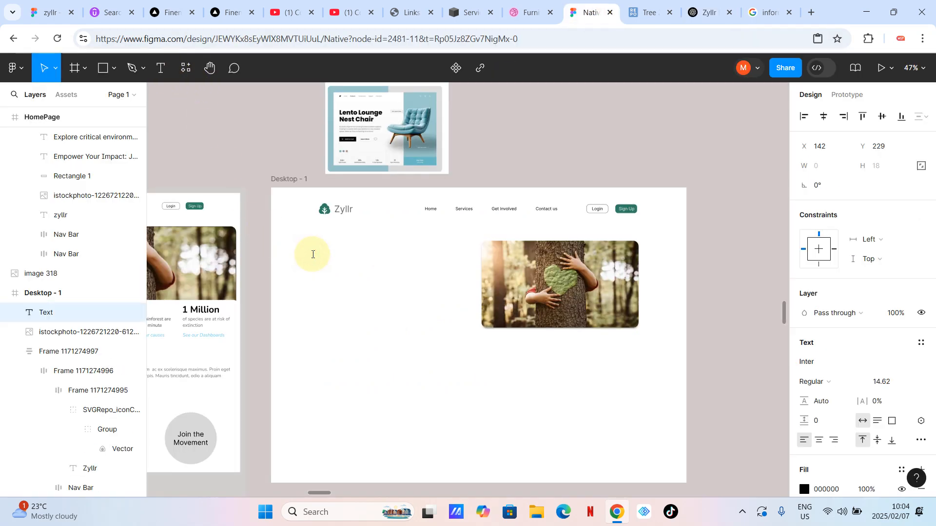
{"action": "key", "text": "ctrl+v"}
{"action": "key", "text": "Escape"}
Step: Scale the heading "Protecting Our Planet, Preserving Our Future" up proportionally to about 630 × 36
{"action": "scroll", "coordinate": [335, 265], "scroll_direction": "up", "scroll_amount": 5}
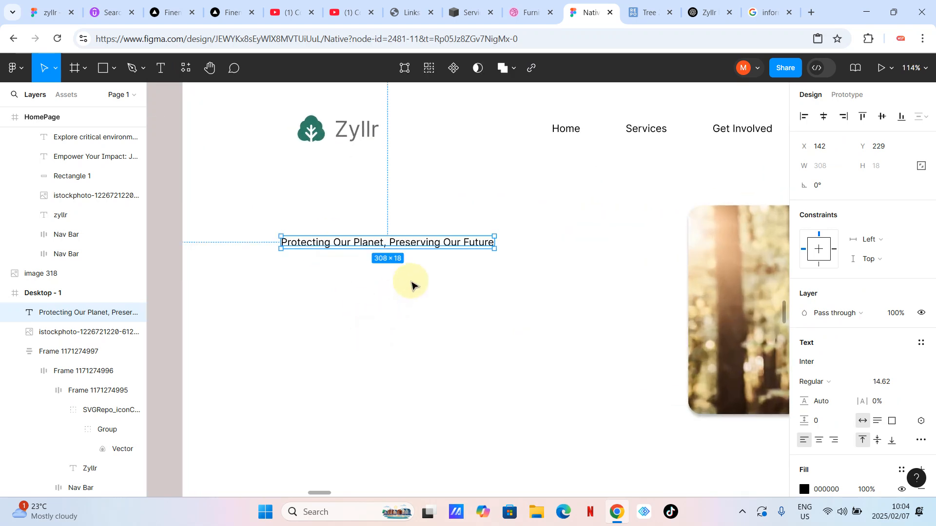
{"action": "key", "text": "k"}
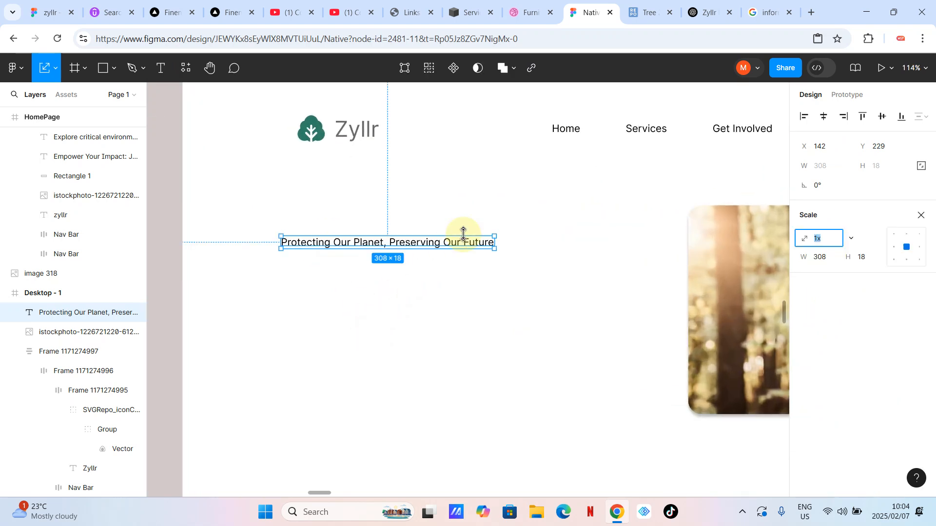
{"action": "left_click_drag", "start_coordinate": [496, 232], "coordinate": [455, 224]}
Step: Break the heading into two lines after "Protecting Our Planet," so that "Preserving Our Future" starts the second line
{"action": "double_click", "coordinate": [503, 237]}
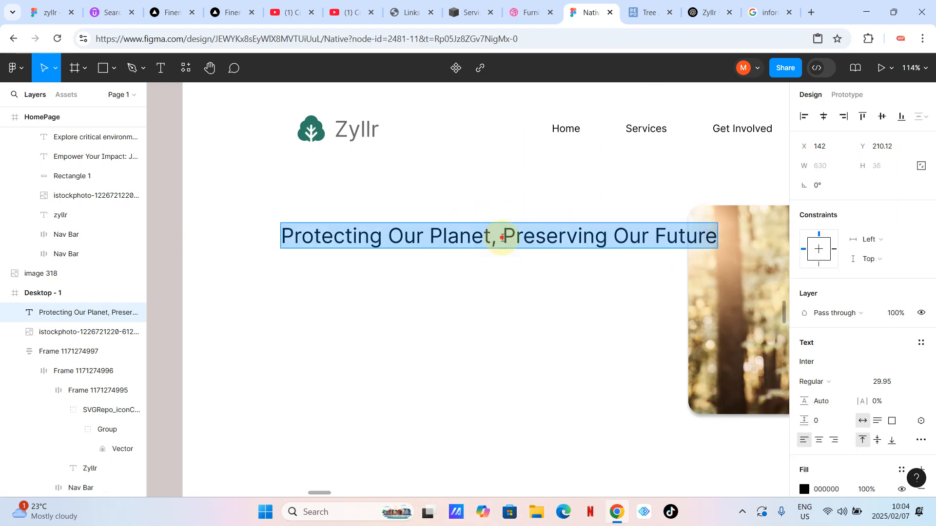
{"action": "left_click", "coordinate": [503, 237]}
{"action": "key", "text": "Return"}
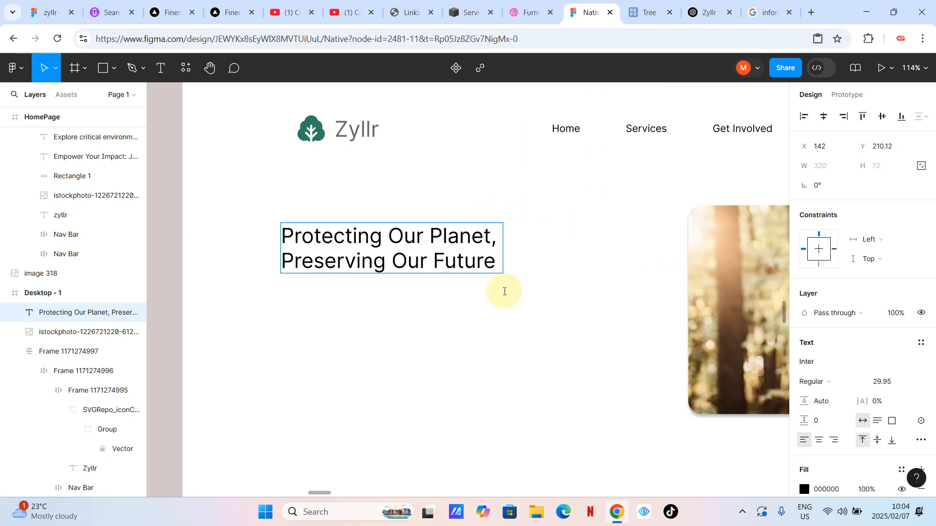
{"action": "key", "text": "Escape"}
{"action": "scroll", "coordinate": [438, 354], "scroll_direction": "down", "scroll_amount": 5}
{"action": "scroll", "coordinate": [463, 358], "scroll_direction": "up", "scroll_amount": 2}
{"action": "left_click", "coordinate": [463, 358]}
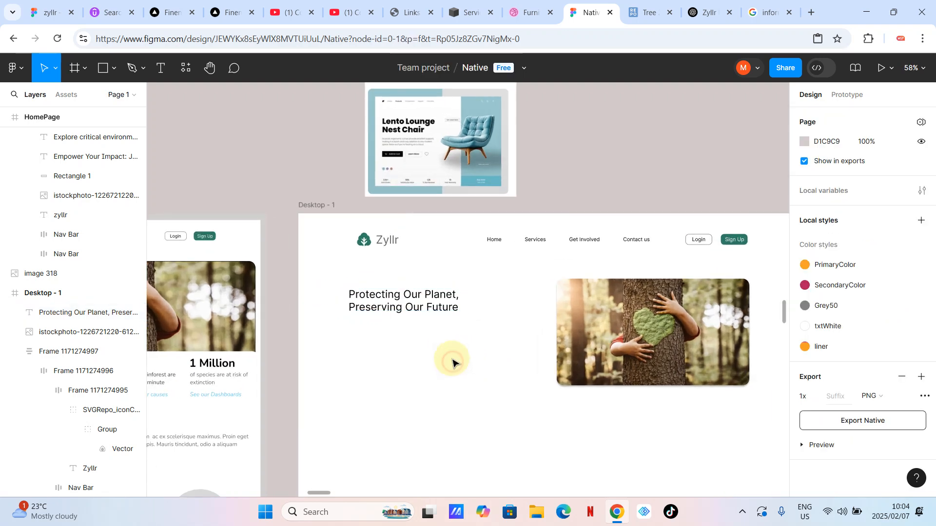
Step: Make the two-line heading bold and scale it up proportionally to about 487 × 108
{"action": "left_click", "coordinate": [451, 310]}
{"action": "key", "text": "ctrl+b"}
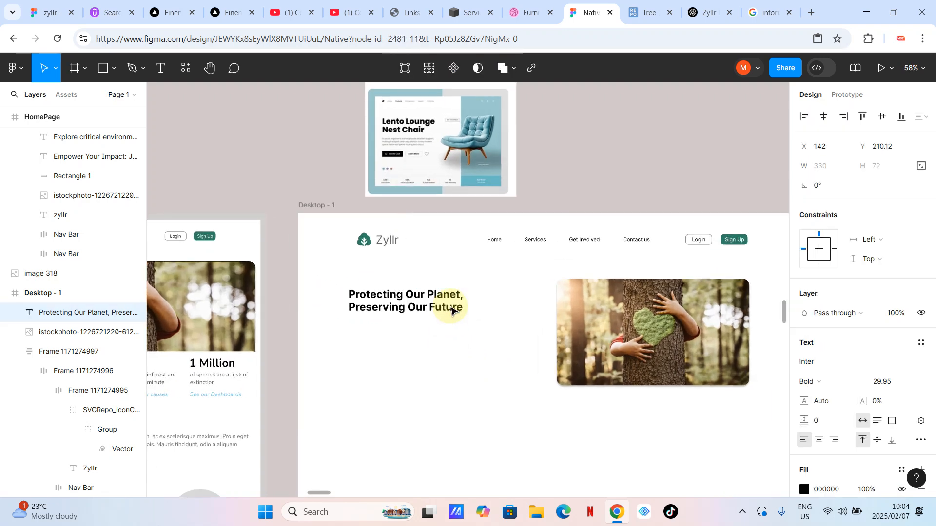
{"action": "left_click", "coordinate": [452, 312]}
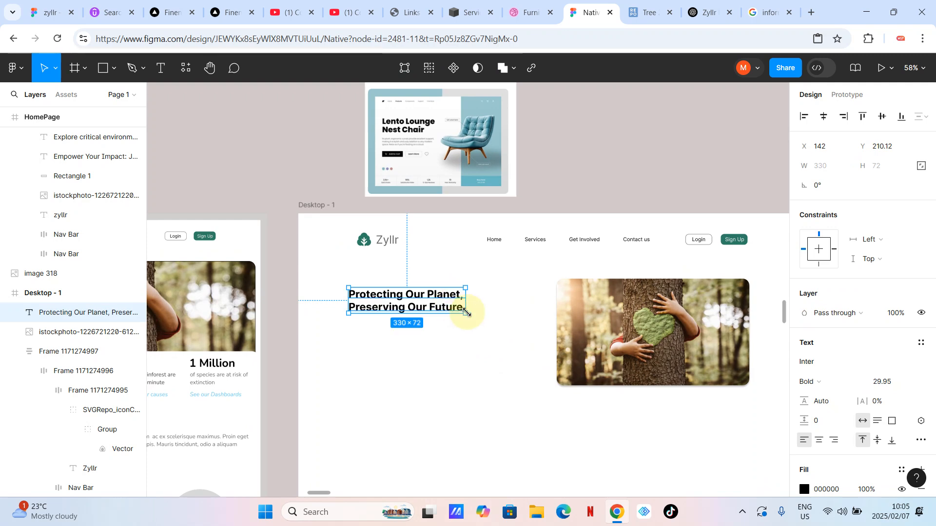
{"action": "key", "text": "k"}
{"action": "left_click_drag", "start_coordinate": [466, 312], "coordinate": [505, 323]}
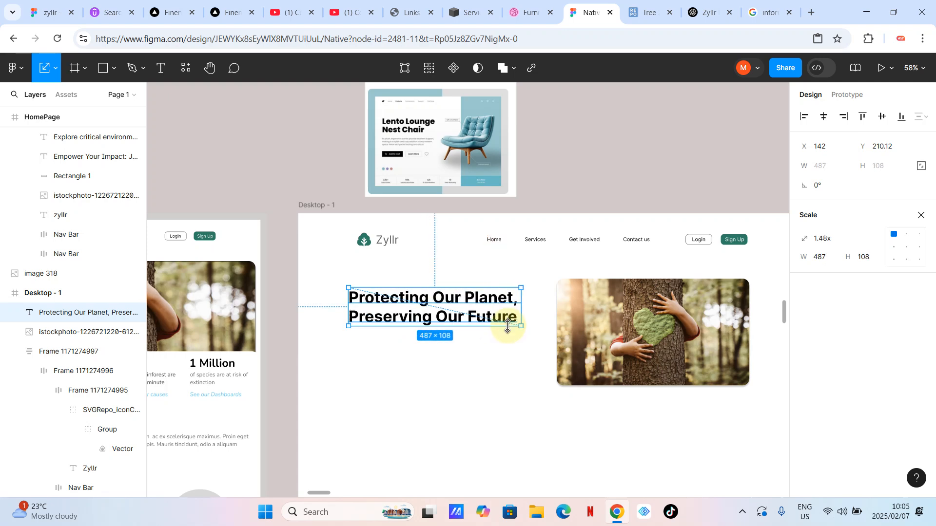
{"action": "left_click", "coordinate": [482, 386]}
Step: Select the text of the heading's second line, "Preserving Our Future", inside the text layer
{"action": "scroll", "coordinate": [483, 387], "scroll_direction": "down", "scroll_amount": 5}
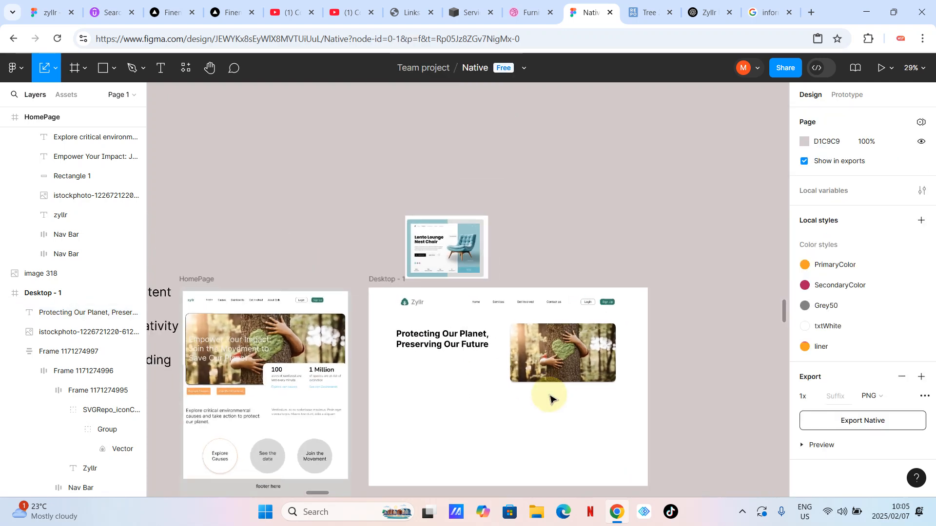
{"action": "scroll", "coordinate": [549, 397], "scroll_direction": "up", "scroll_amount": 5}
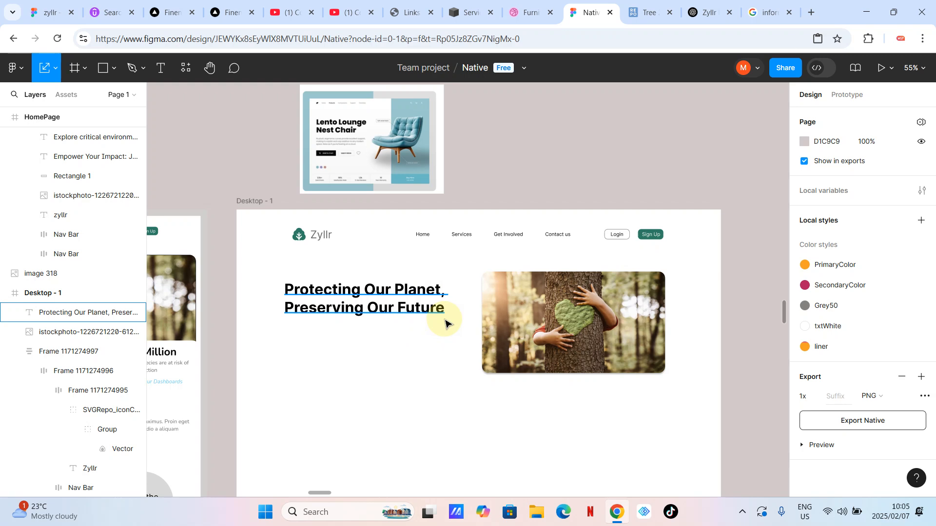
{"action": "double_click", "coordinate": [430, 318]}
{"action": "left_click_drag", "start_coordinate": [442, 313], "coordinate": [285, 310]}
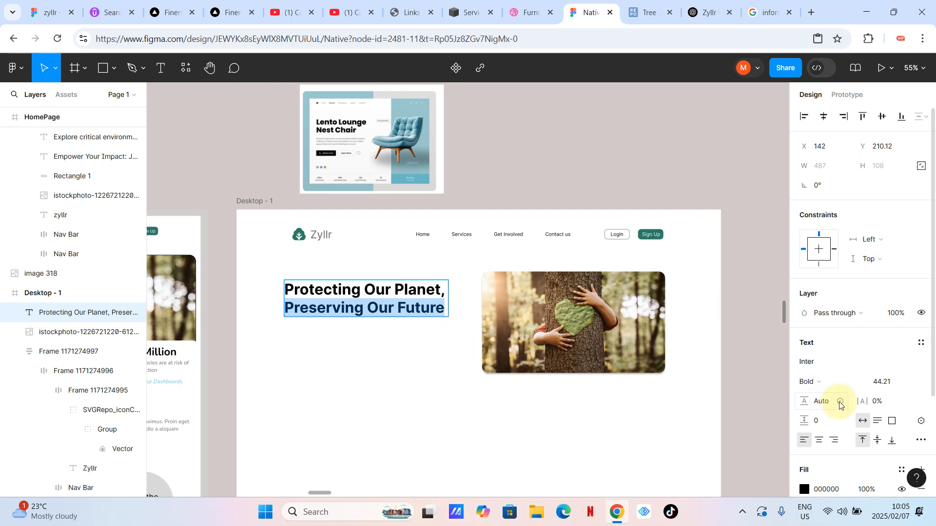
Step: Set the font size of "Preserving Our Future" to 64 and move the headline further left in the Desktop - 1 frame
{"action": "left_click", "coordinate": [911, 382]}
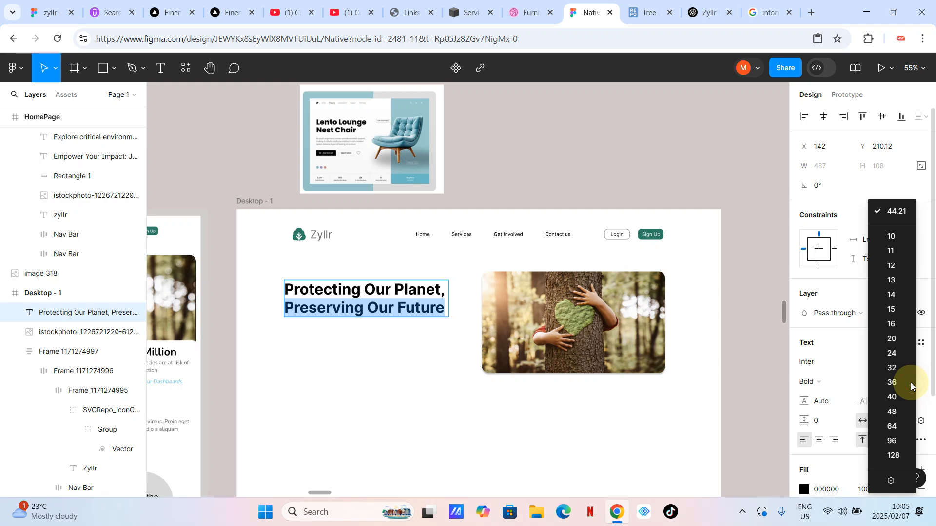
{"action": "left_click", "coordinate": [893, 427]}
{"action": "left_click", "coordinate": [373, 388]}
{"action": "left_click_drag", "start_coordinate": [418, 322], "coordinate": [393, 324]}
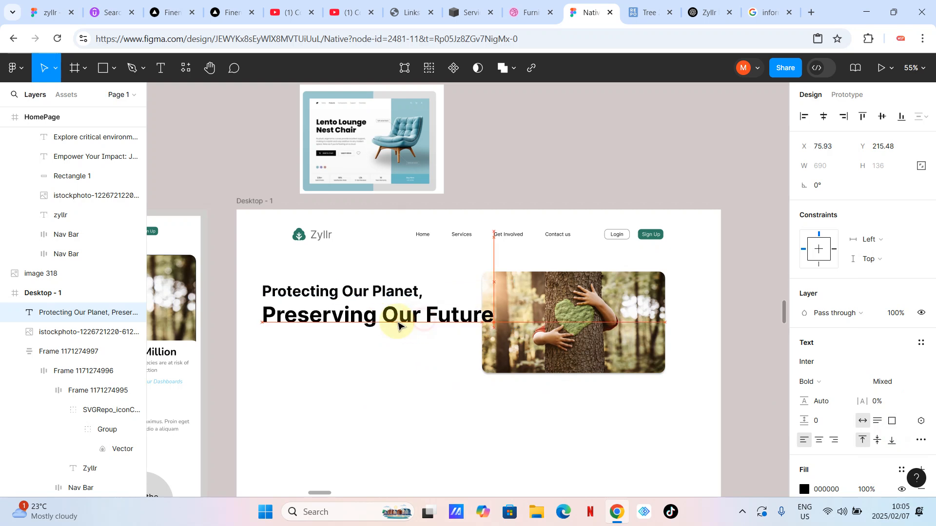
Step: Remove the bold formatting from the headline's first line, "Protecting Our Planet,"
{"action": "double_click", "coordinate": [411, 292]}
{"action": "left_click", "coordinate": [423, 293]}
{"action": "left_click_drag", "start_coordinate": [422, 292], "coordinate": [200, 288]}
{"action": "key", "text": "ctrl+b"}
{"action": "key", "text": "Escape"}
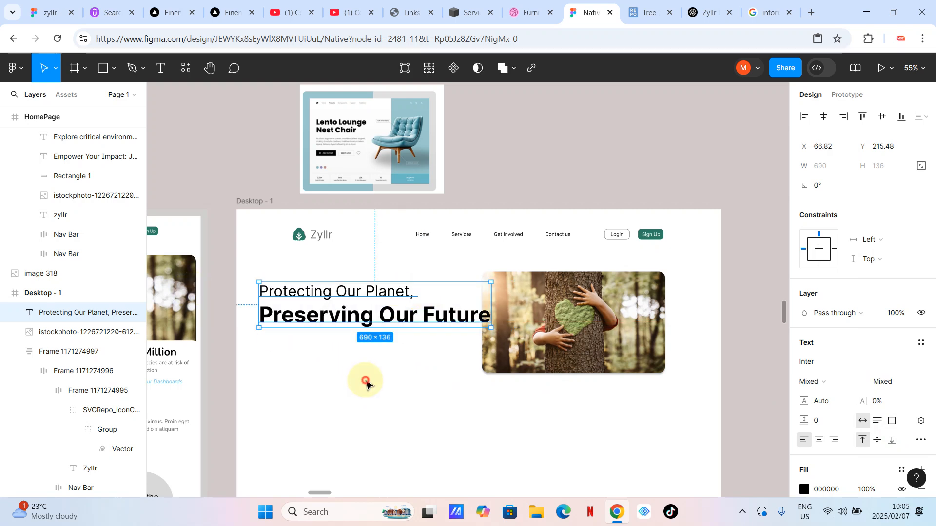
Step: Scale the headline down proportionally until it clears the tree photo, and align the top edges of the headline and photo
{"action": "key", "text": "k"}
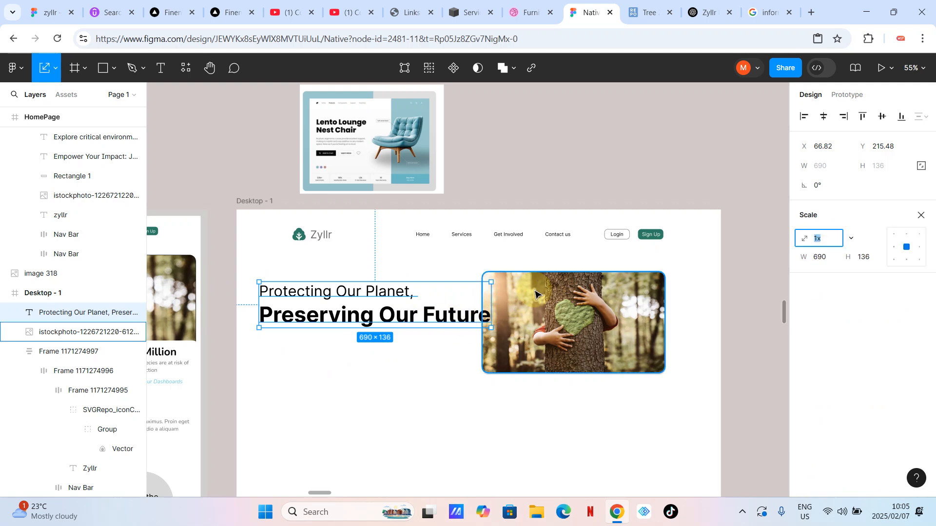
{"action": "left_click_drag", "start_coordinate": [493, 279], "coordinate": [455, 289]}
{"action": "left_click_drag", "start_coordinate": [397, 269], "coordinate": [492, 293]}
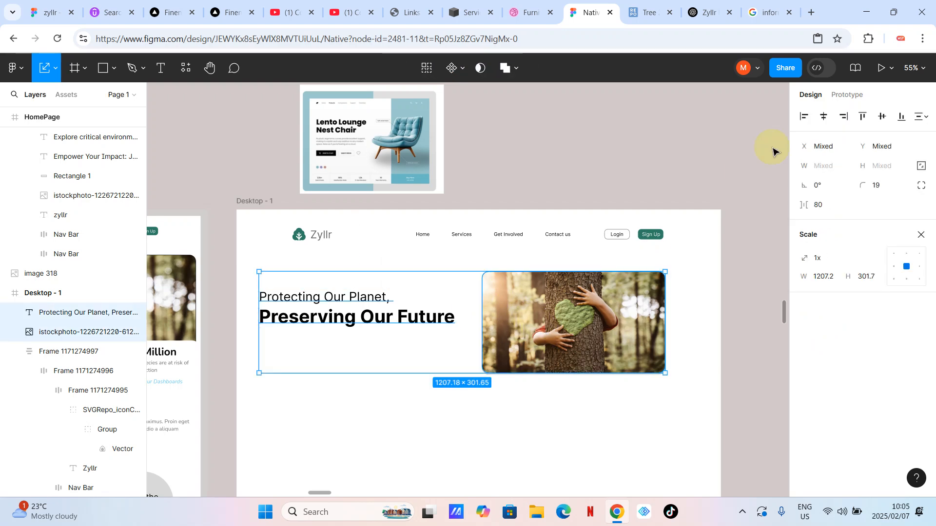
{"action": "left_click", "coordinate": [862, 116]}
{"action": "left_click", "coordinate": [593, 442]}
Step: Examine the Lento Lounge Nest Chair reference layout above the Desktop - 1 frame, comparing it with the new hero section
{"action": "scroll", "coordinate": [593, 443], "scroll_direction": "down", "scroll_amount": 1}
{"action": "scroll", "coordinate": [592, 442], "scroll_direction": "down", "scroll_amount": 2}
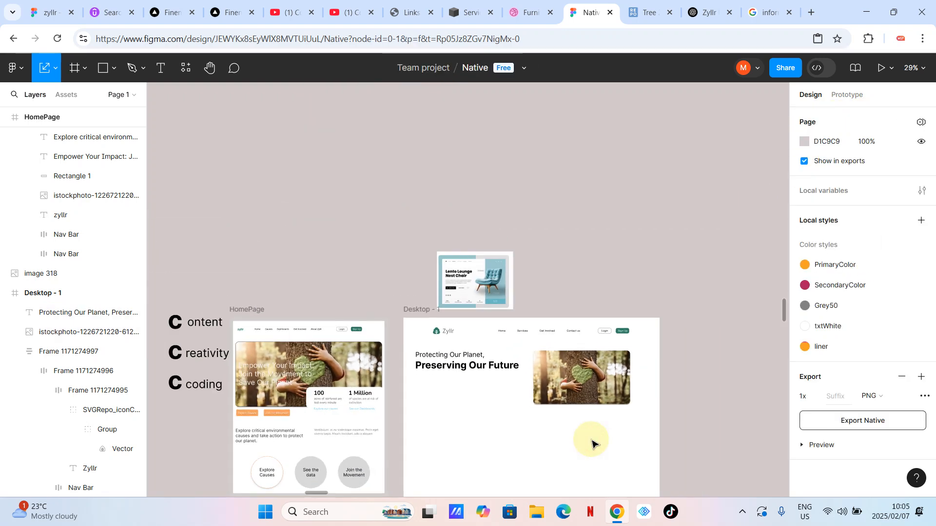
{"action": "scroll", "coordinate": [592, 442], "scroll_direction": "down", "scroll_amount": 2}
{"action": "scroll", "coordinate": [491, 408], "scroll_direction": "up", "scroll_amount": 2}
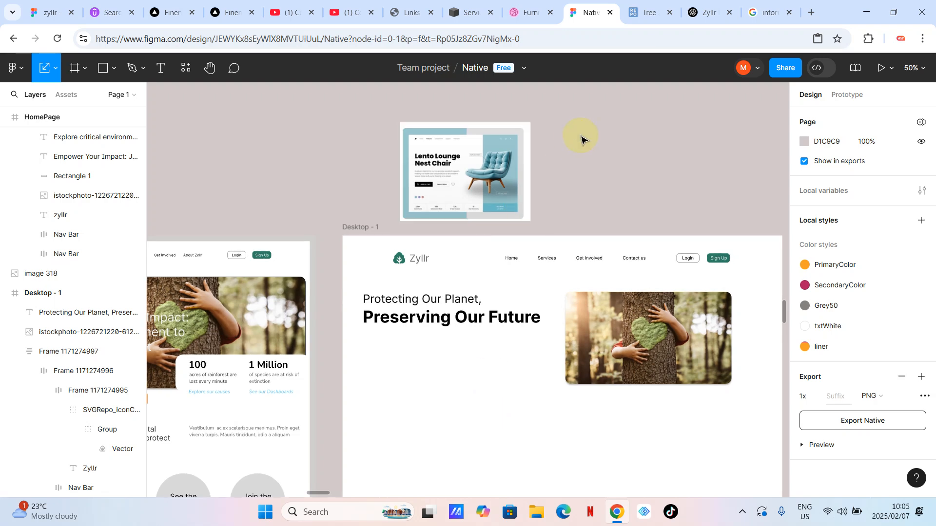
{"action": "scroll", "coordinate": [437, 188], "scroll_direction": "up", "scroll_amount": 3}
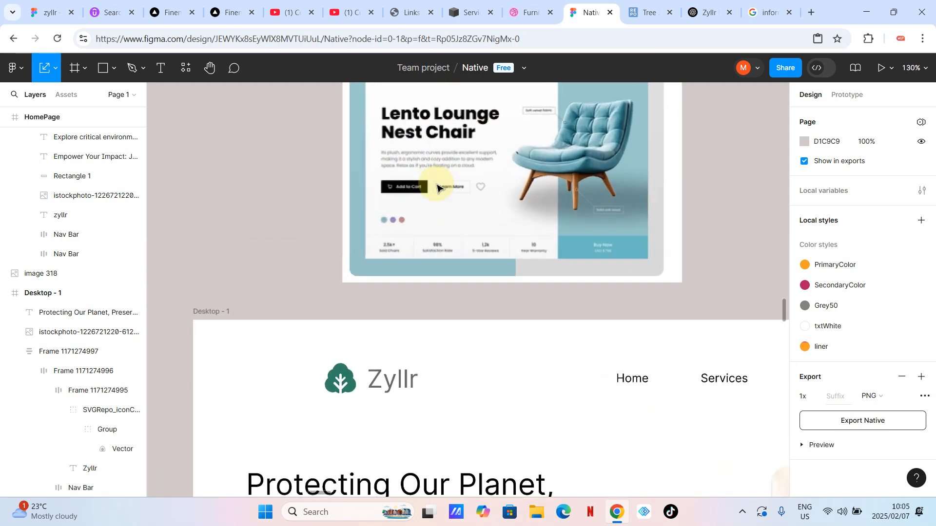
{"action": "scroll", "coordinate": [466, 182], "scroll_direction": "down", "scroll_amount": 3}
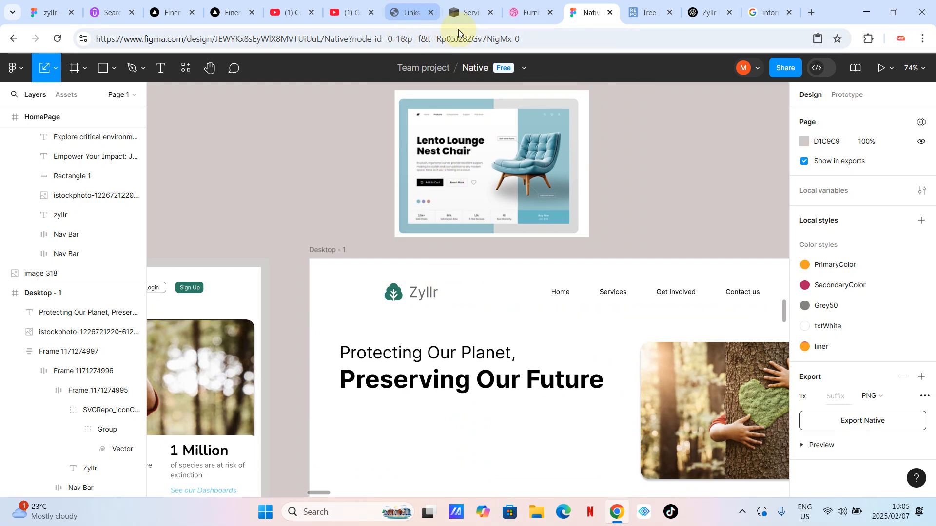
Step: Switch to the ChatGPT conversation, copy the whole About Us paragraph about Zyllr, and return to the Native design in Figma
{"action": "left_click", "coordinate": [706, 14]}
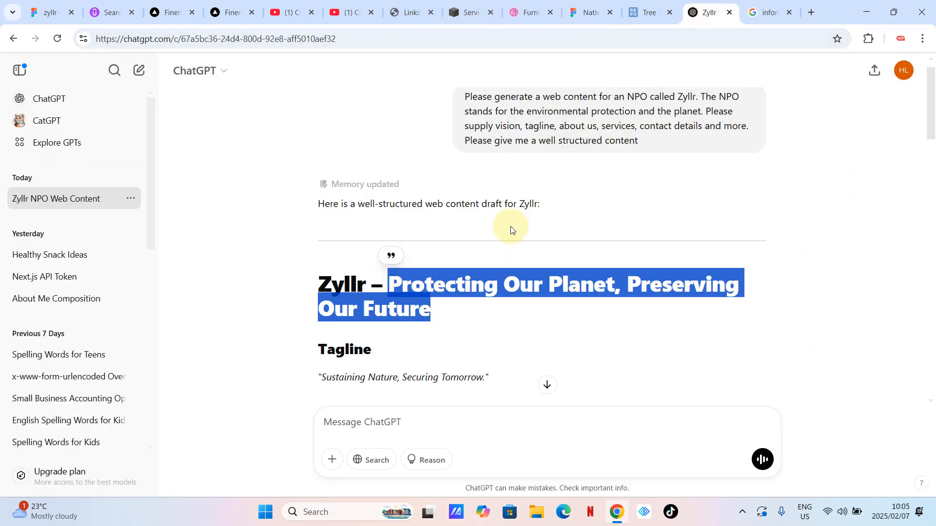
{"action": "left_click", "coordinate": [637, 207]}
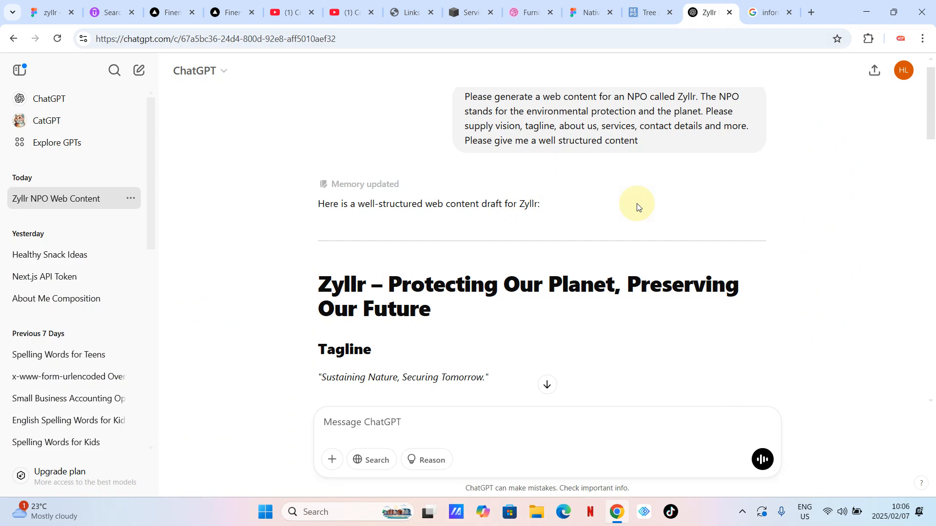
{"action": "scroll", "coordinate": [638, 207], "scroll_direction": "down", "scroll_amount": 2}
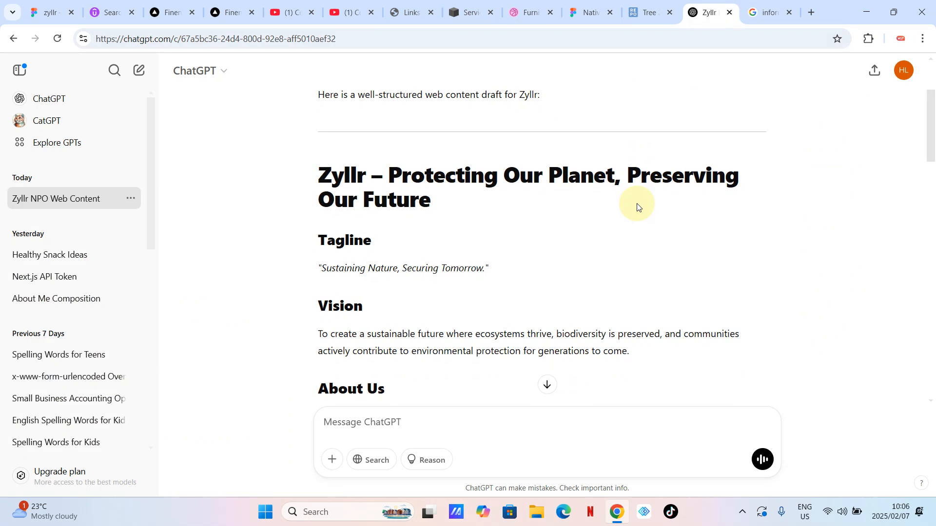
{"action": "scroll", "coordinate": [638, 207], "scroll_direction": "down", "scroll_amount": 2}
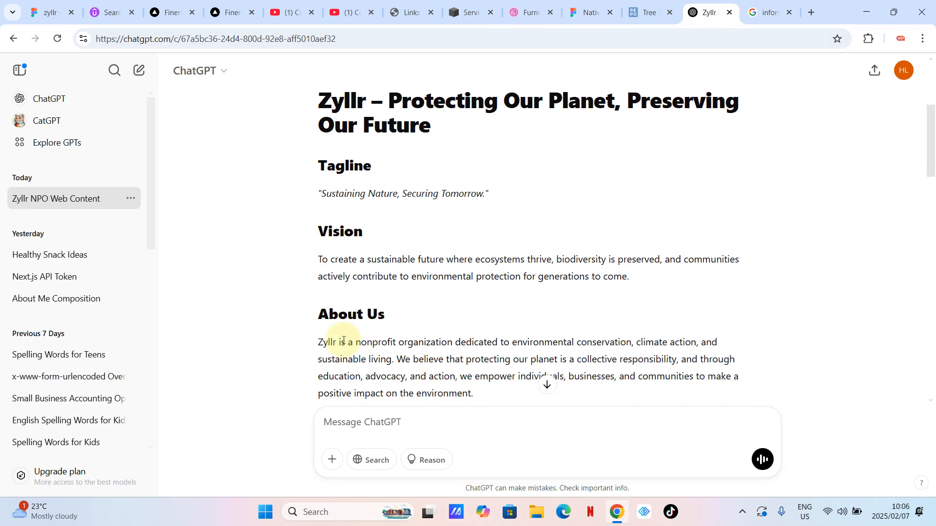
{"action": "left_click_drag", "start_coordinate": [319, 342], "coordinate": [483, 393]}
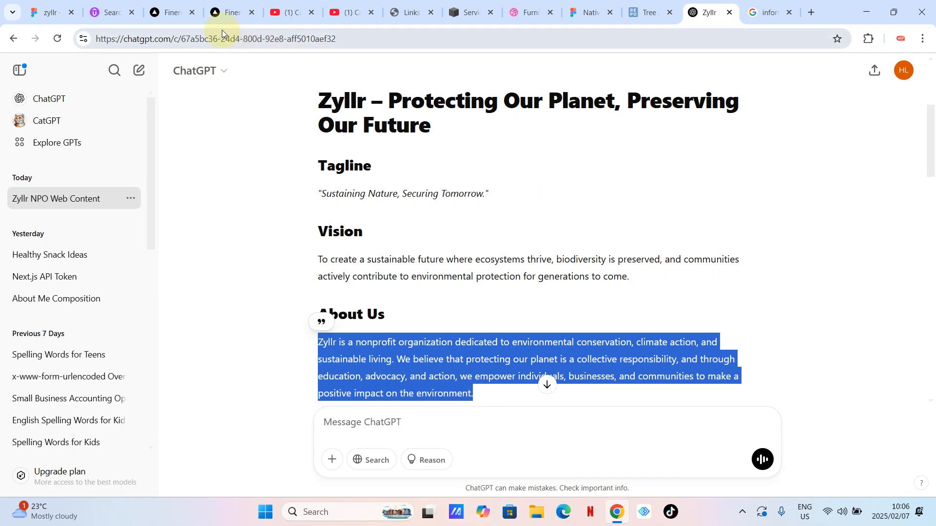
{"action": "left_click", "coordinate": [589, 12]}
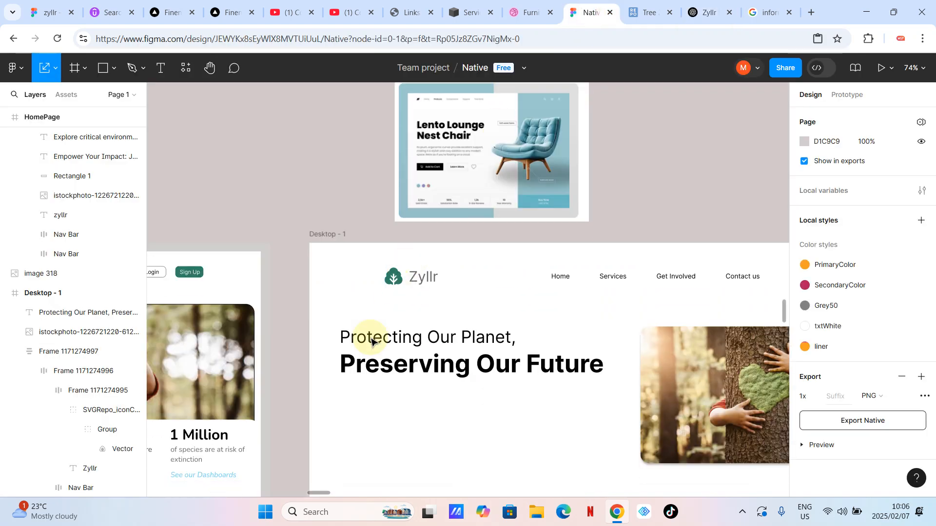
Step: Try to paste the copied paragraph as a new text below the headline, and undo it
{"action": "scroll", "coordinate": [371, 341], "scroll_direction": "down", "scroll_amount": 3}
{"action": "left_click", "coordinate": [163, 70]}
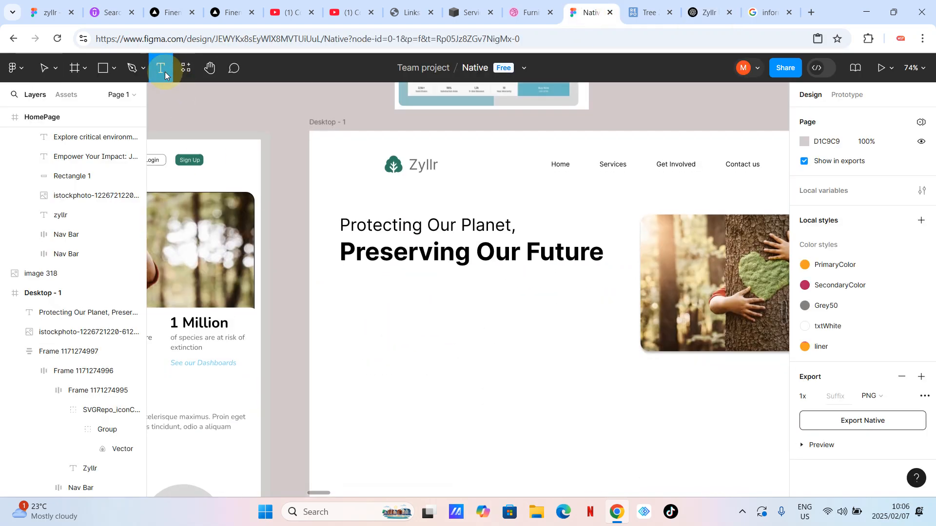
{"action": "left_click", "coordinate": [341, 286]}
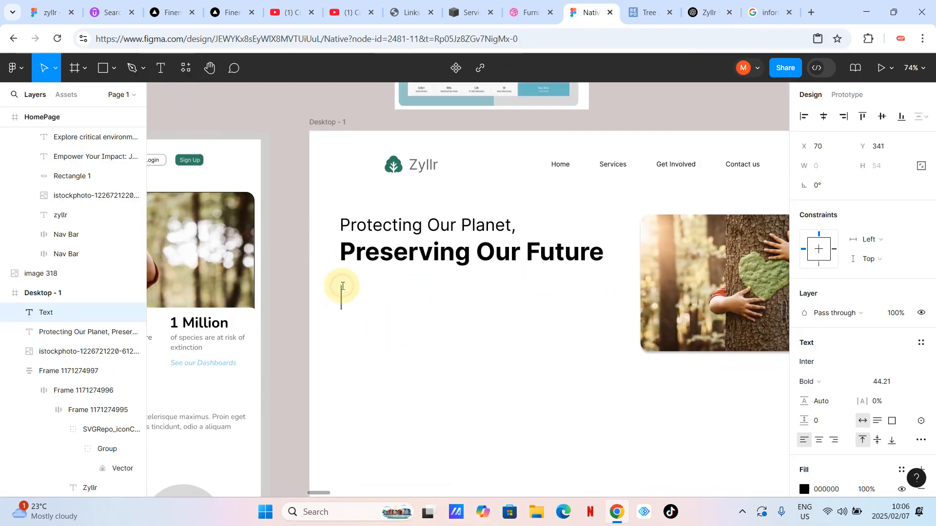
{"action": "key", "text": "ctrl+v"}
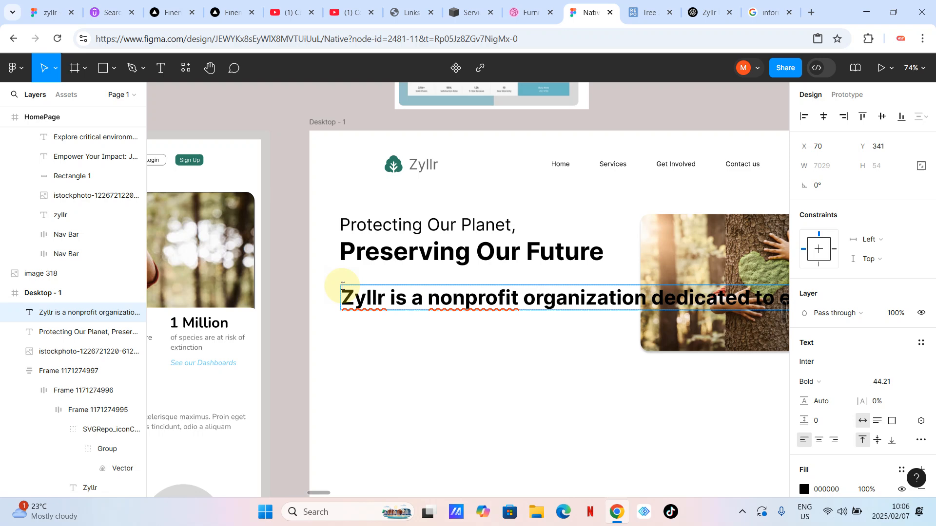
{"action": "key", "text": "ctrl+z"}
{"action": "left_click", "coordinate": [276, 151]}
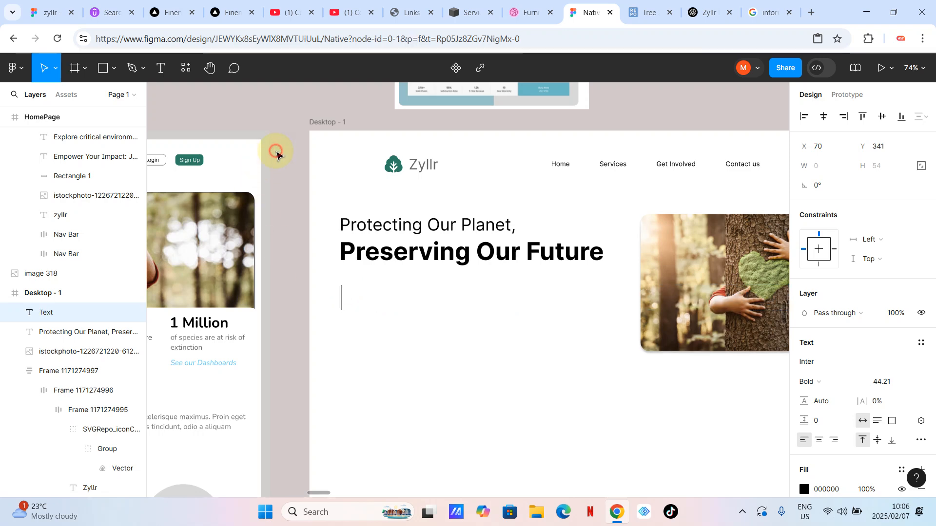
{"action": "left_click", "coordinate": [161, 68]}
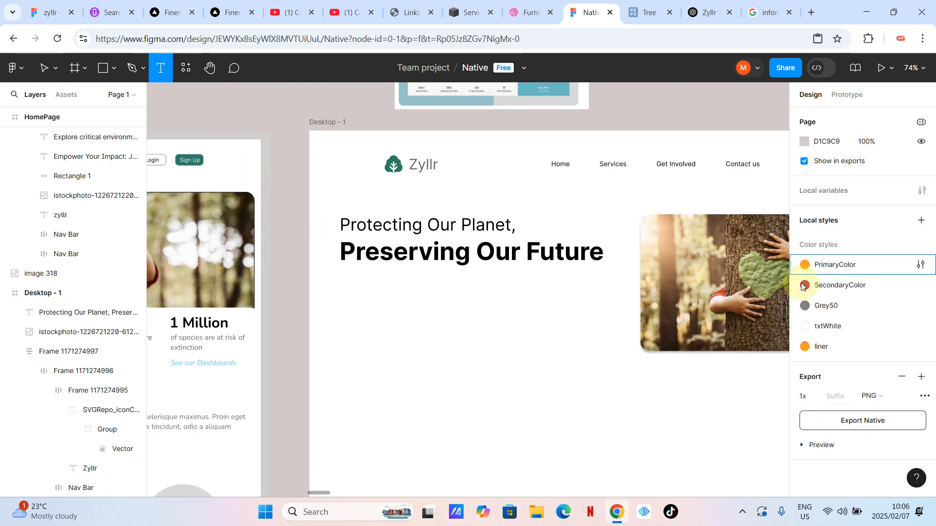
{"action": "key", "text": "Escape"}
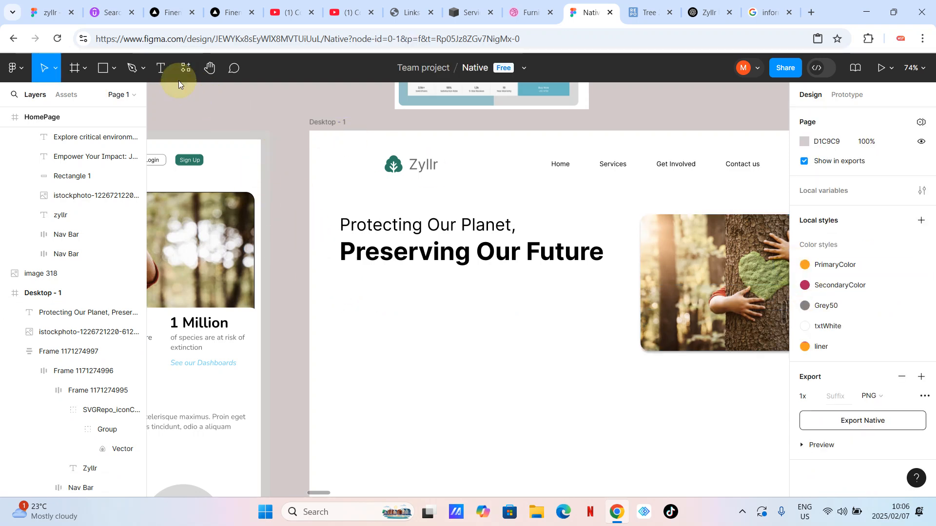
{"action": "left_click", "coordinate": [161, 68]}
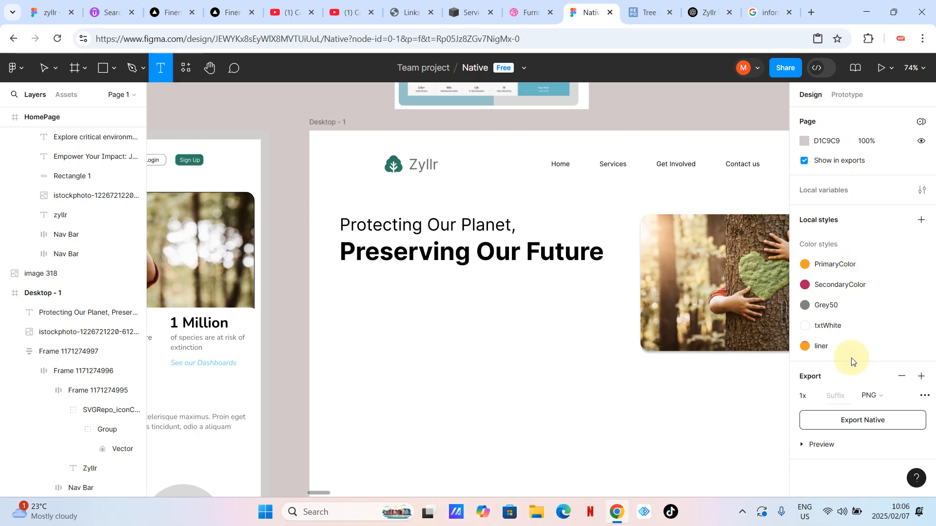
{"action": "left_click", "coordinate": [486, 323]}
{"action": "left_click", "coordinate": [239, 117]}
Step: Start a text object below the headline and set its font to Inter Regular, size 20
{"action": "left_click", "coordinate": [161, 68]}
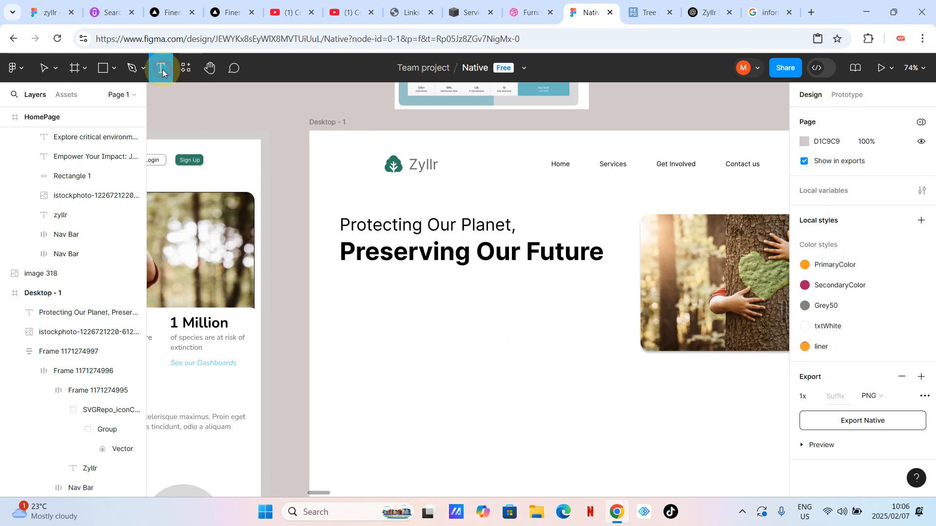
{"action": "left_click", "coordinate": [350, 294]}
{"action": "scroll", "coordinate": [825, 274], "scroll_direction": "down", "scroll_amount": 2}
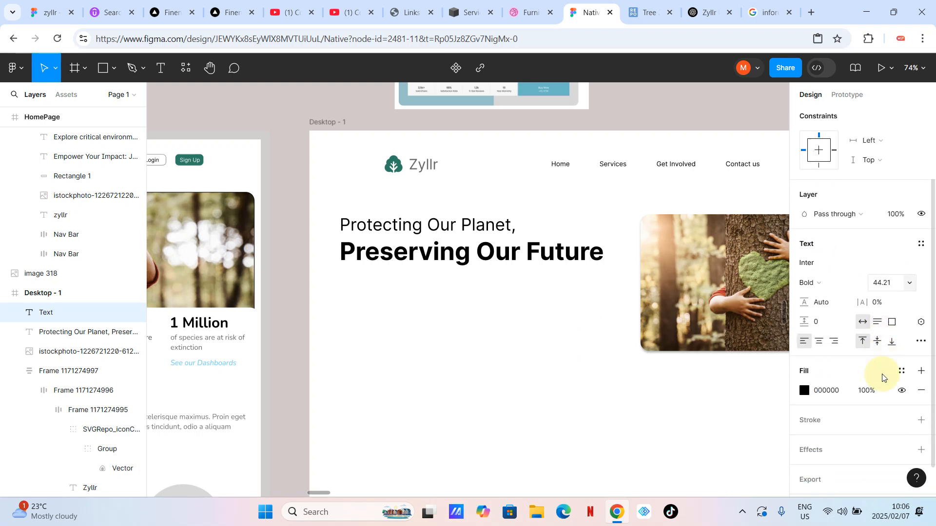
{"action": "left_click", "coordinate": [823, 263]}
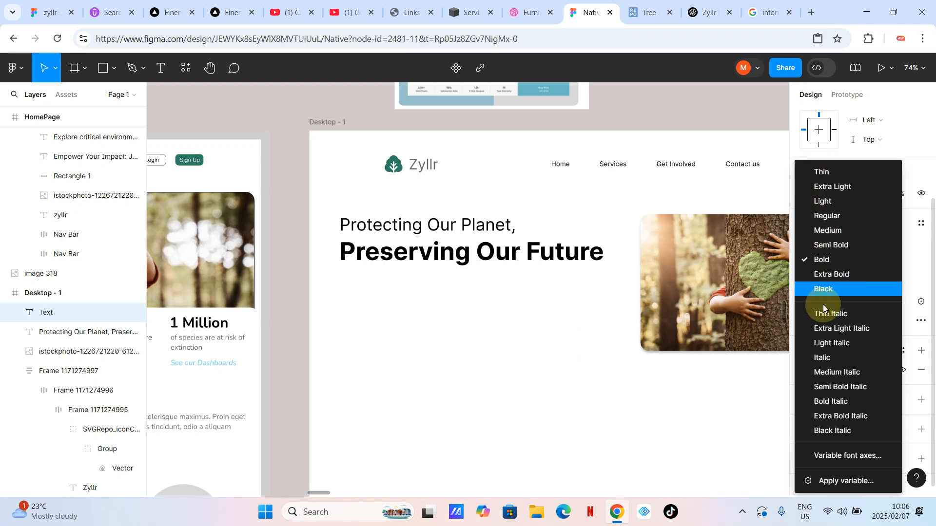
{"action": "left_click", "coordinate": [827, 216]}
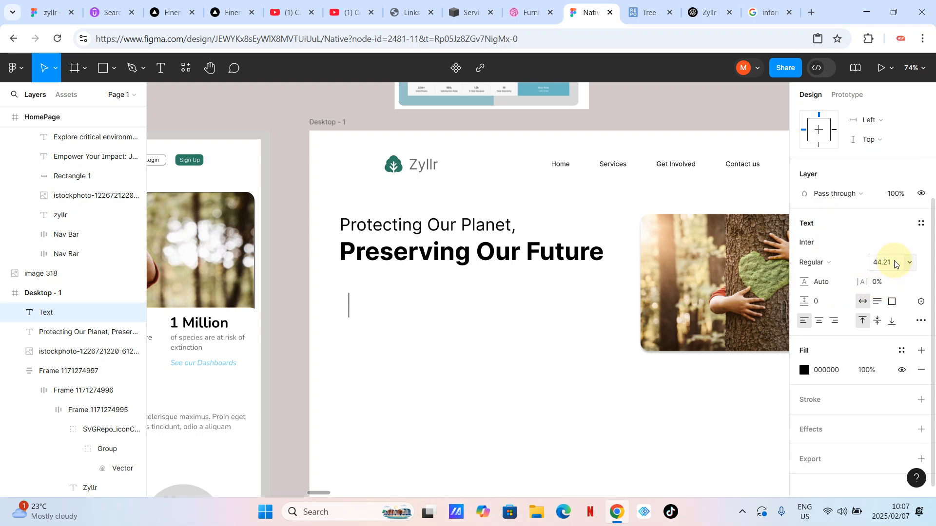
{"action": "left_click", "coordinate": [907, 264]}
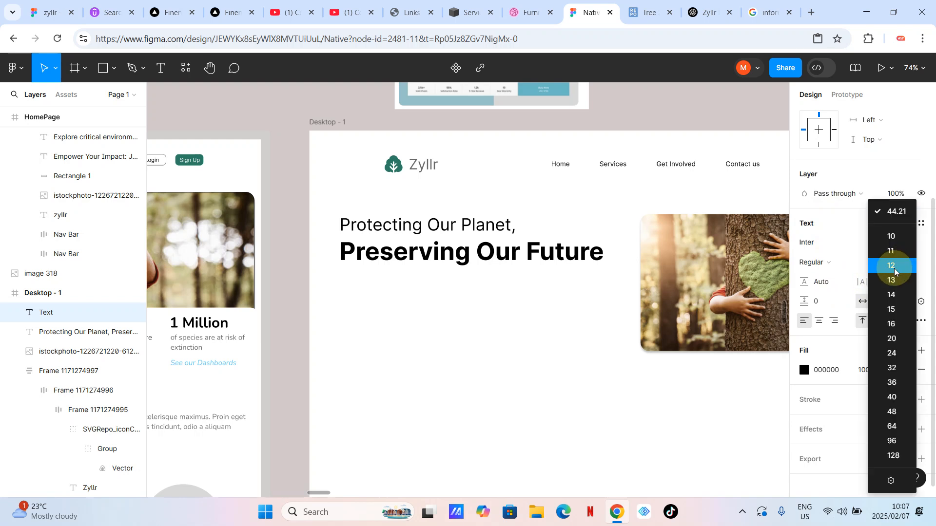
{"action": "left_click", "coordinate": [891, 339]}
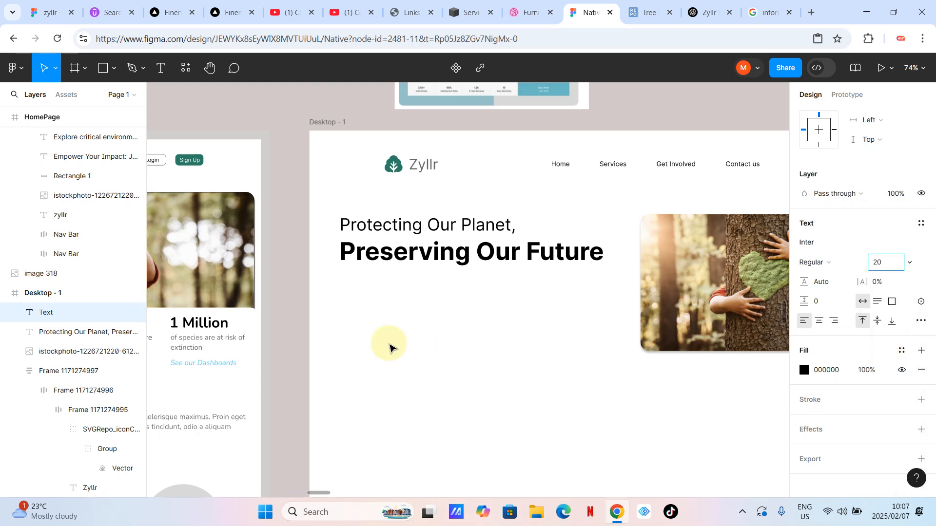
Step: Paste the copied About Us paragraph as text just below the headline
{"action": "left_click", "coordinate": [160, 68]}
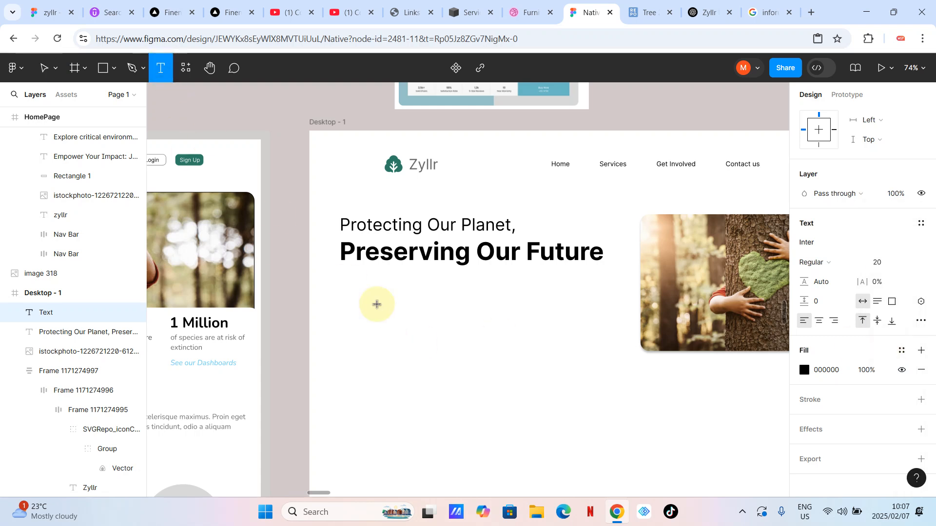
{"action": "left_click", "coordinate": [345, 300]}
{"action": "key", "text": "ctrl+v"}
{"action": "left_click", "coordinate": [472, 379]}
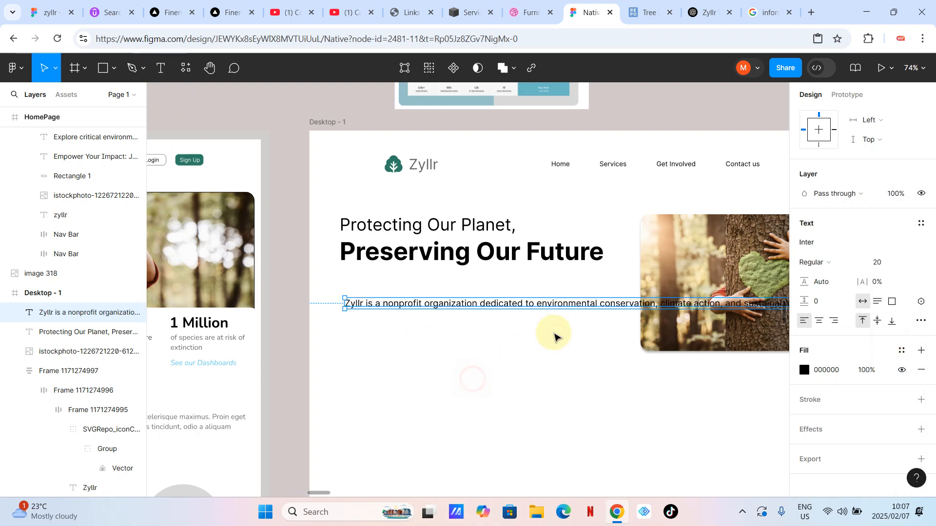
Step: Insert line breaks in the pasted About Us paragraph after "environmental" and after "sustainable living."
{"action": "double_click", "coordinate": [600, 304]}
{"action": "left_click", "coordinate": [600, 304]}
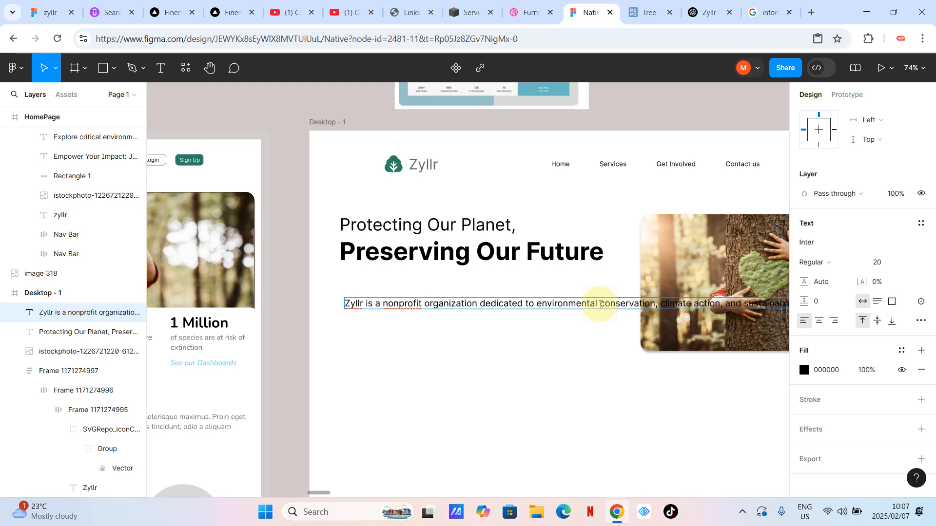
{"action": "key", "text": "Return"}
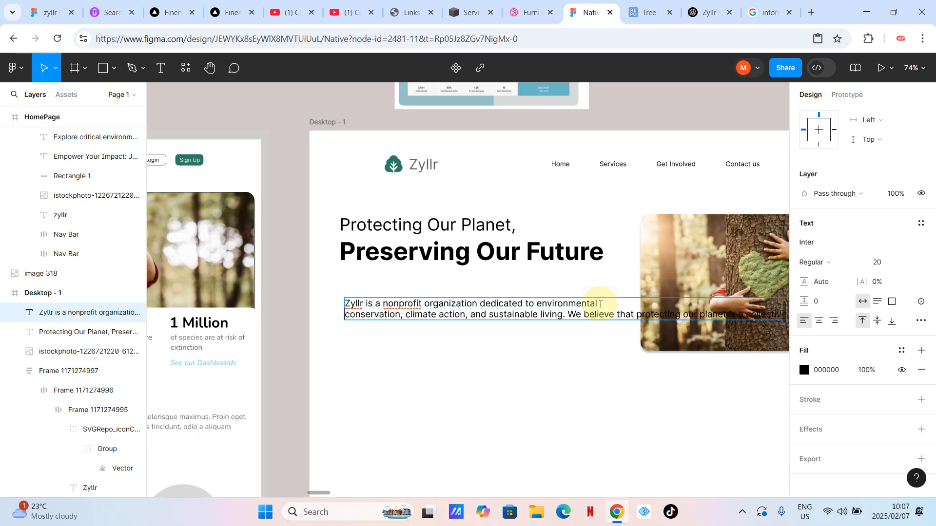
{"action": "left_click", "coordinate": [568, 315]}
{"action": "key", "text": "Return"}
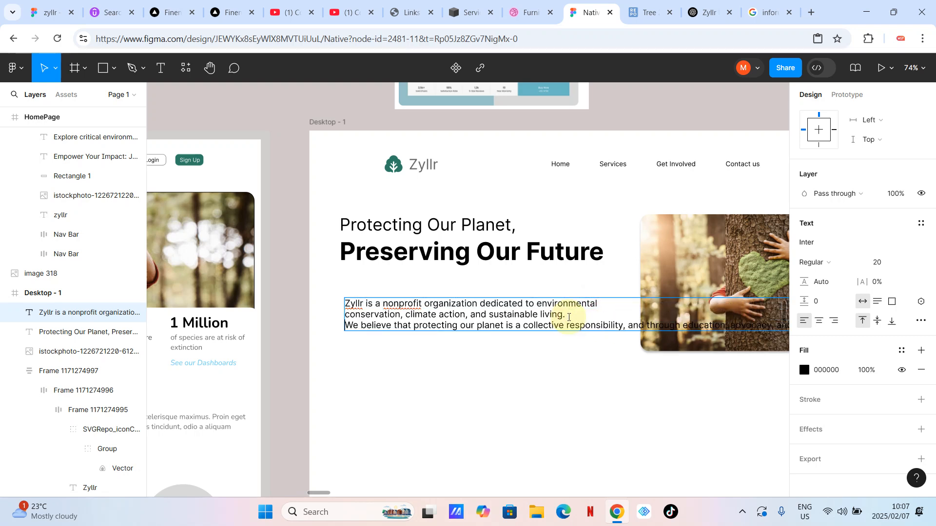
Step: Break the rest of the About Us paragraph into lines after "responsibility,", after "individuals," and after "impact on the"
{"action": "left_click", "coordinate": [628, 327]}
{"action": "key", "text": "Return"}
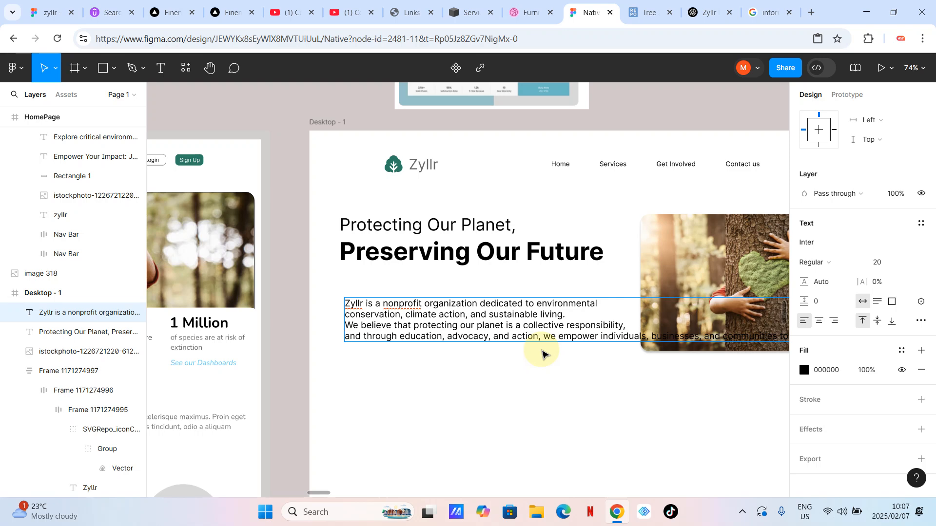
{"action": "scroll", "coordinate": [524, 355], "scroll_direction": "down", "scroll_amount": 1}
{"action": "scroll", "coordinate": [603, 372], "scroll_direction": "down", "scroll_amount": 2}
{"action": "scroll", "coordinate": [603, 371], "scroll_direction": "up", "scroll_amount": 5}
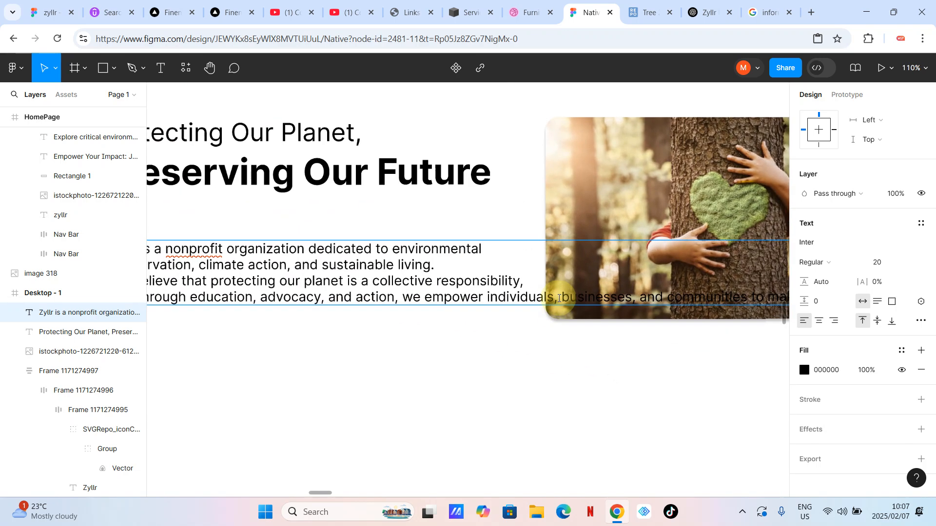
{"action": "left_click", "coordinate": [561, 298]}
{"action": "key", "text": "Return"}
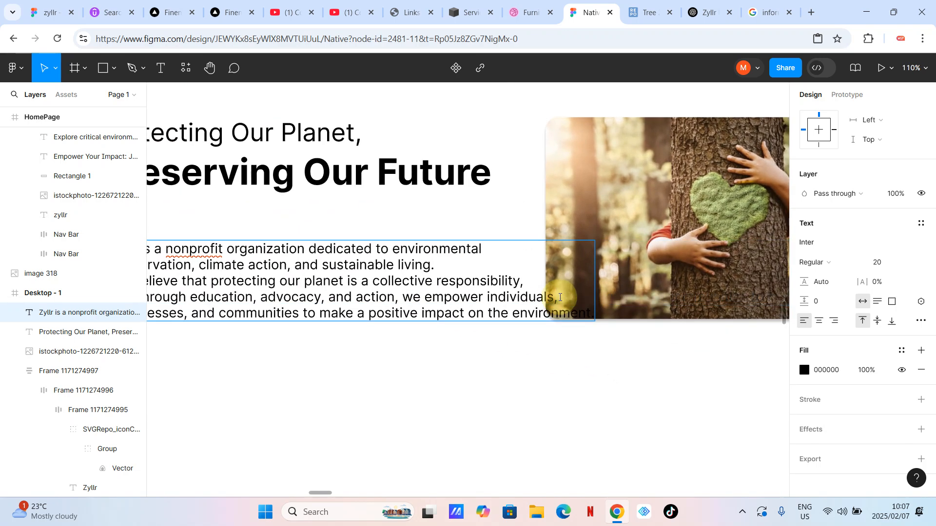
{"action": "left_click", "coordinate": [513, 316]}
{"action": "key", "text": "Return"}
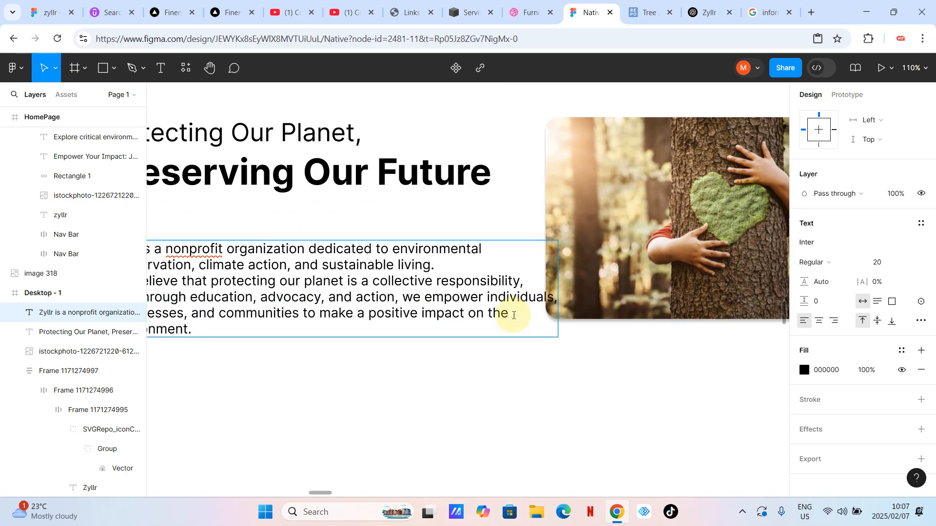
{"action": "key", "text": "Escape"}
{"action": "scroll", "coordinate": [501, 403], "scroll_direction": "down", "scroll_amount": 2}
{"action": "scroll", "coordinate": [502, 403], "scroll_direction": "down", "scroll_amount": 2}
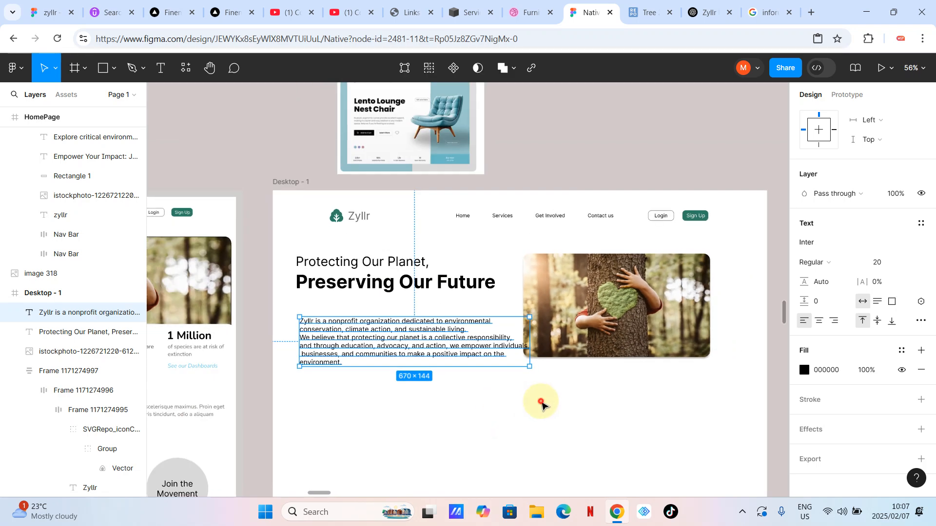
Step: Shift the tree photo away from the paragraph and narrow it from its left edge to about 472 wide
{"action": "left_click", "coordinate": [541, 398]}
{"action": "left_click", "coordinate": [595, 306]}
{"action": "left_click_drag", "start_coordinate": [595, 306], "coordinate": [618, 317]}
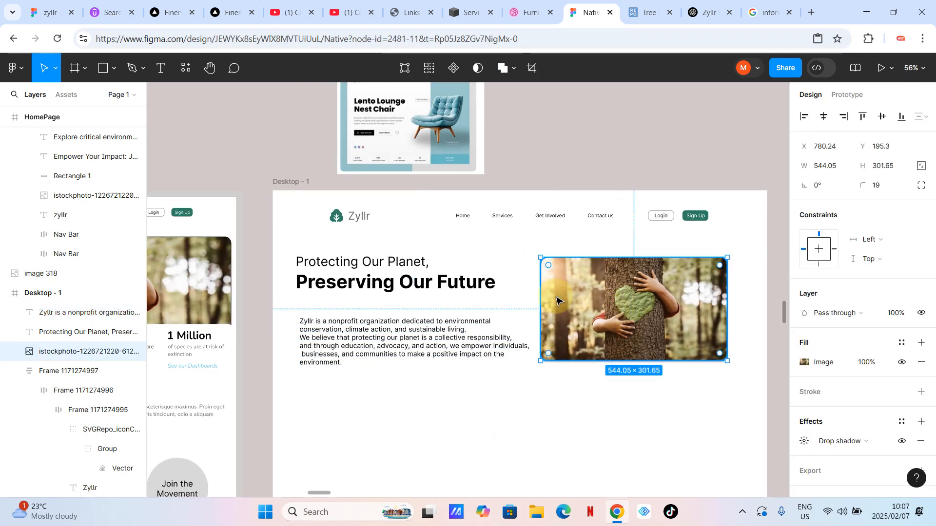
{"action": "left_click_drag", "start_coordinate": [541, 297], "coordinate": [566, 297]}
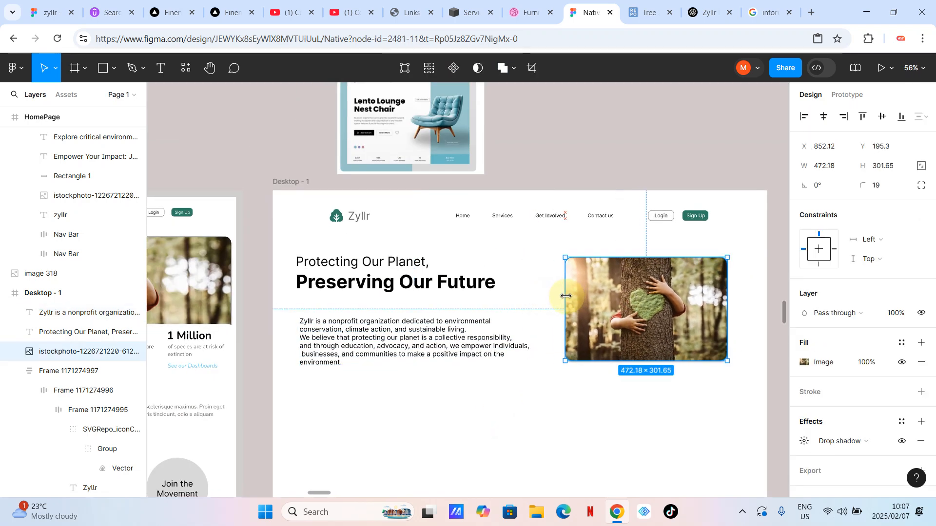
Step: Move the About Us paragraph up, closer to the headline and roughly in line with its left edge
{"action": "left_click", "coordinate": [468, 370]}
{"action": "left_click_drag", "start_coordinate": [427, 356], "coordinate": [423, 344]}
{"action": "left_click", "coordinate": [382, 403]}
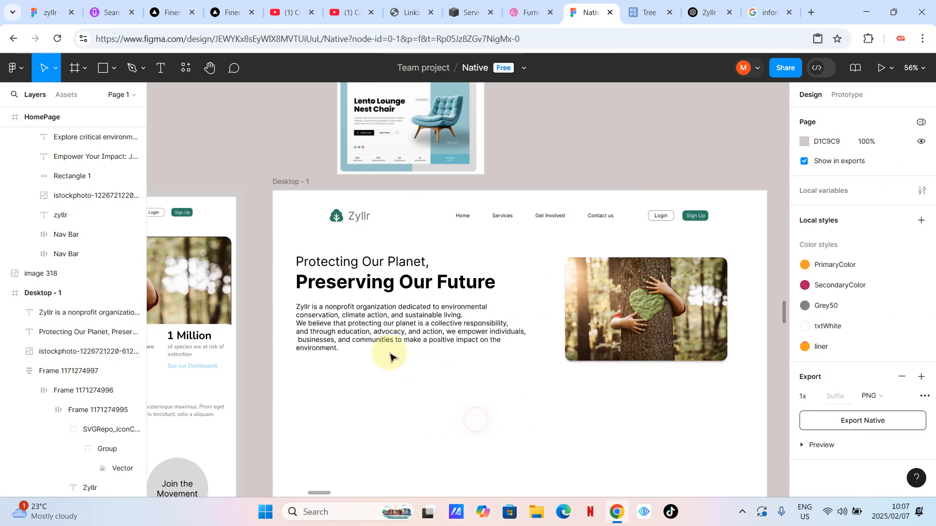
Step: Reduce the tree photo's height by raising its bottom edge
{"action": "scroll", "coordinate": [390, 400], "scroll_direction": "down", "scroll_amount": 2}
{"action": "left_click", "coordinate": [628, 214]}
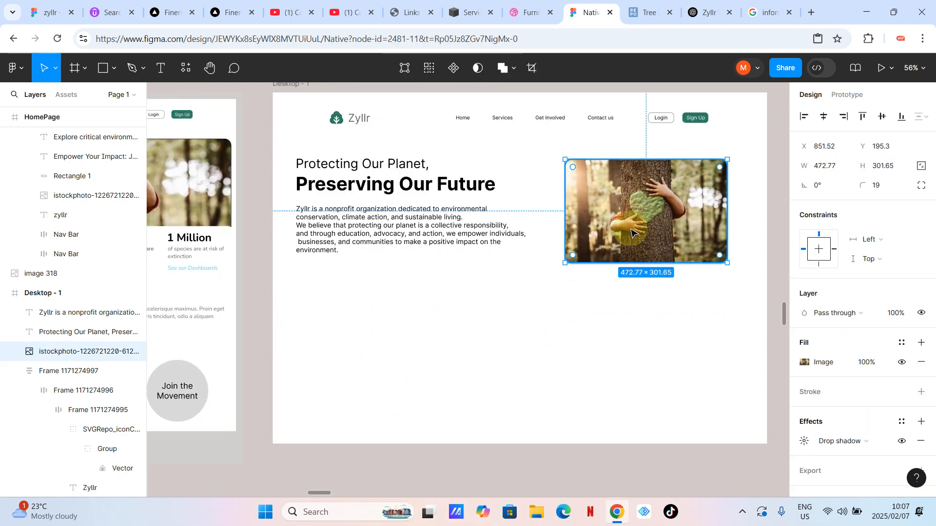
{"action": "left_click_drag", "start_coordinate": [624, 272], "coordinate": [642, 235]}
Step: Scale the two-line headline down proportionally and reposition it above the About Us paragraph
{"action": "scroll", "coordinate": [489, 293], "scroll_direction": "up", "scroll_amount": 2}
{"action": "scroll", "coordinate": [385, 292], "scroll_direction": "up", "scroll_amount": 5, "text": "ctrl"}
{"action": "left_click", "coordinate": [384, 243]}
{"action": "key", "text": "k"}
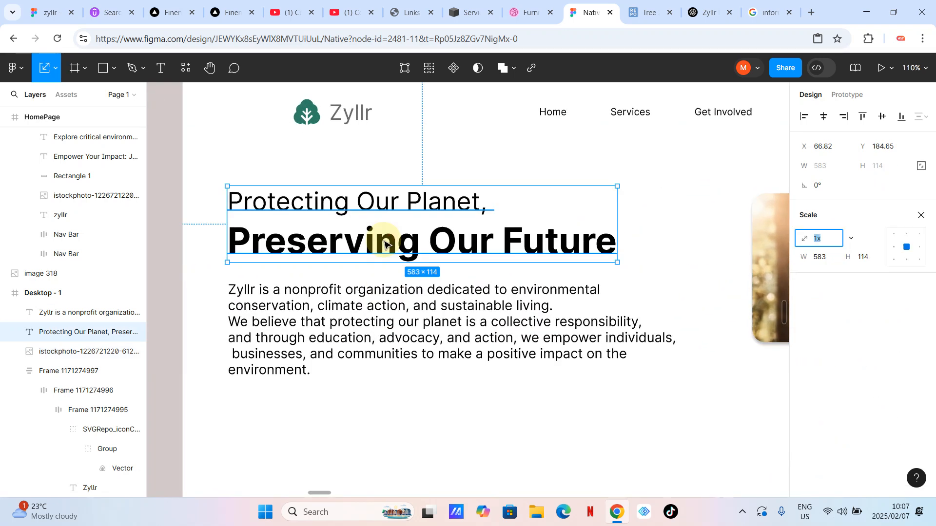
{"action": "left_click_drag", "start_coordinate": [620, 184], "coordinate": [557, 200]}
{"action": "left_click_drag", "start_coordinate": [406, 212], "coordinate": [416, 201]}
{"action": "left_click", "coordinate": [409, 277]}
Step: Delete everything after "sustainable living." from the About Us paragraph, keeping only its first sentence
{"action": "left_click", "coordinate": [412, 339]}
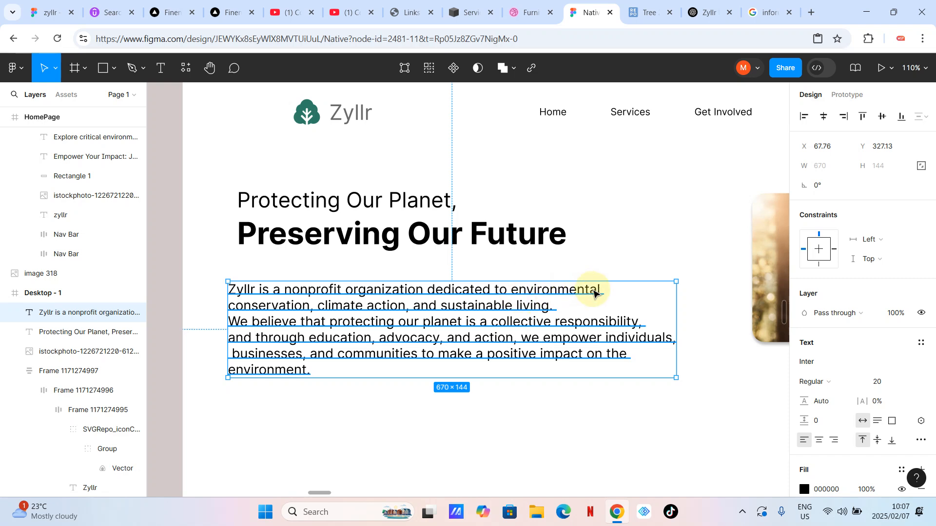
{"action": "double_click", "coordinate": [563, 312]}
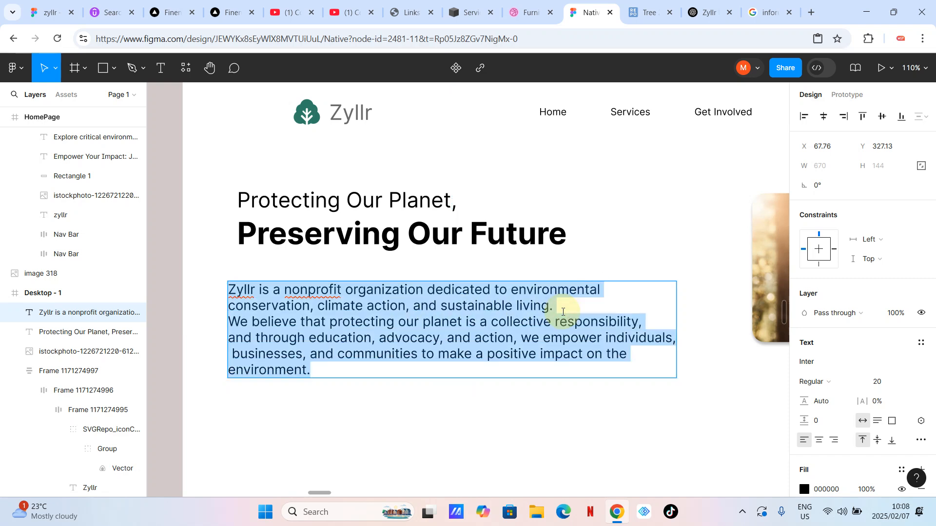
{"action": "left_click", "coordinate": [563, 312]}
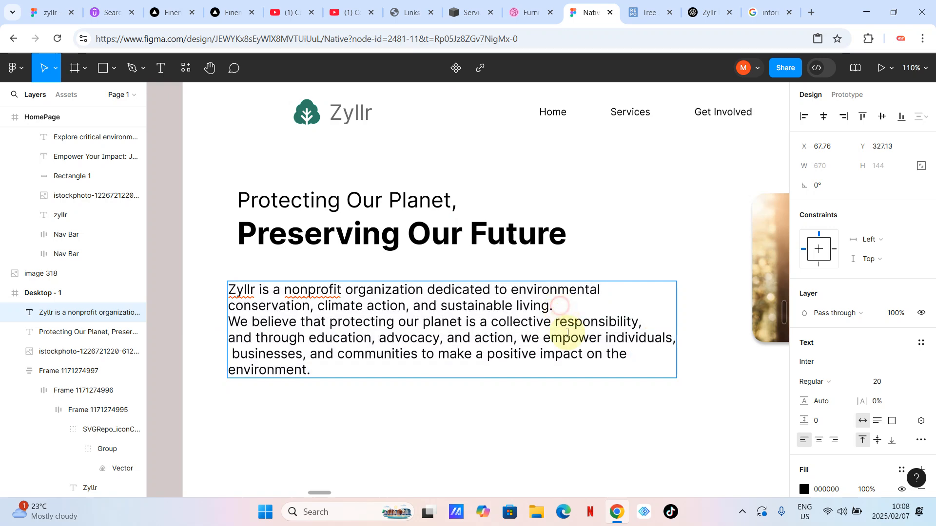
{"action": "left_click_drag", "start_coordinate": [566, 320], "coordinate": [563, 388]}
{"action": "key", "text": "BackSpace"}
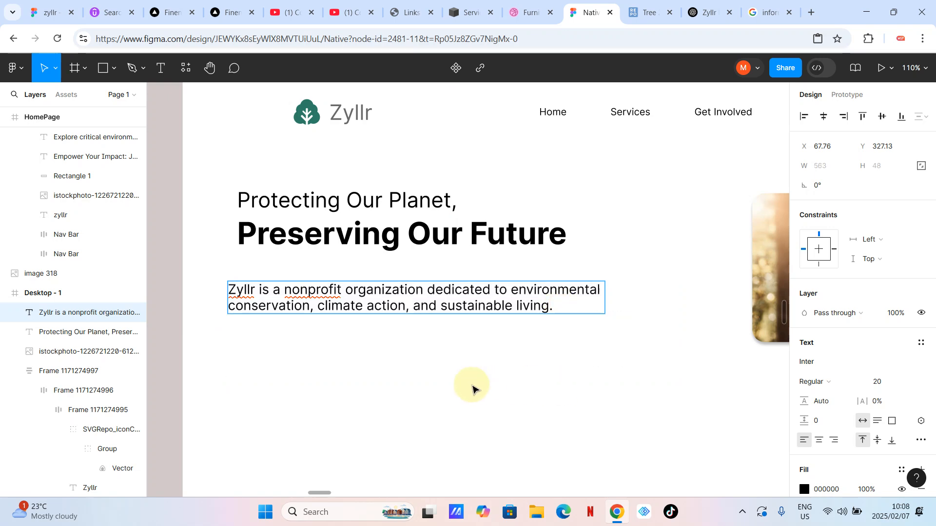
{"action": "left_click", "coordinate": [470, 382]}
Step: Move the shortened paragraph up to sit directly beneath the headline, at about X 77, Y 307
{"action": "scroll", "coordinate": [523, 366], "scroll_direction": "down", "scroll_amount": 5}
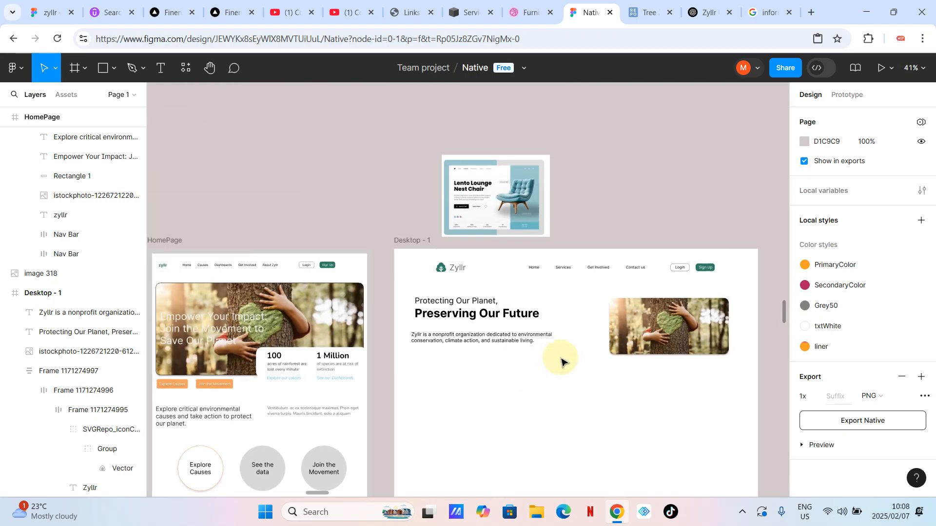
{"action": "scroll", "coordinate": [536, 351], "scroll_direction": "up", "scroll_amount": 3}
{"action": "left_click_drag", "start_coordinate": [495, 339], "coordinate": [497, 332]}
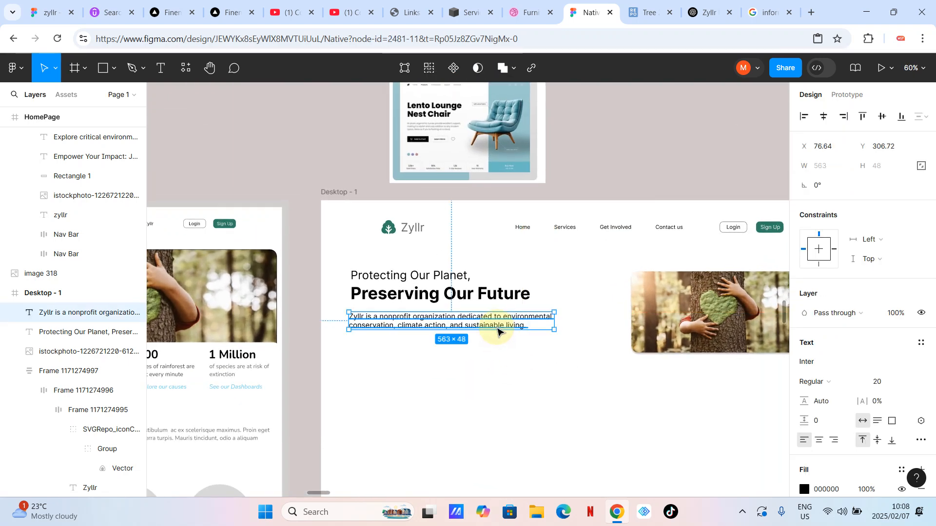
{"action": "left_click", "coordinate": [511, 355]}
Step: Examine the button layout in the Lento Lounge Nest Chair reference and the call-to-action buttons on the HomePage design
{"action": "scroll", "coordinate": [433, 142], "scroll_direction": "up", "scroll_amount": 10}
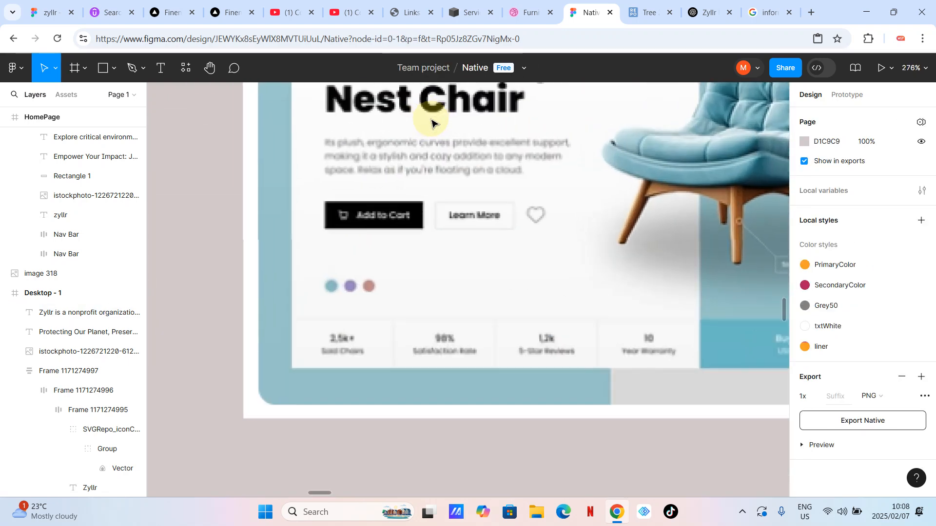
{"action": "scroll", "coordinate": [353, 210], "scroll_direction": "down", "scroll_amount": 3}
{"action": "scroll", "coordinate": [493, 224], "scroll_direction": "down", "scroll_amount": 4}
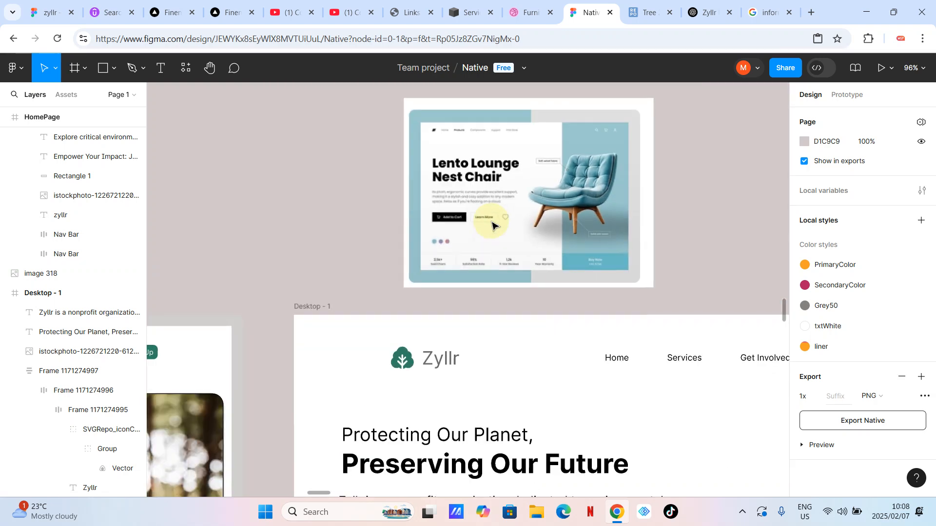
{"action": "scroll", "coordinate": [472, 363], "scroll_direction": "down", "scroll_amount": 5}
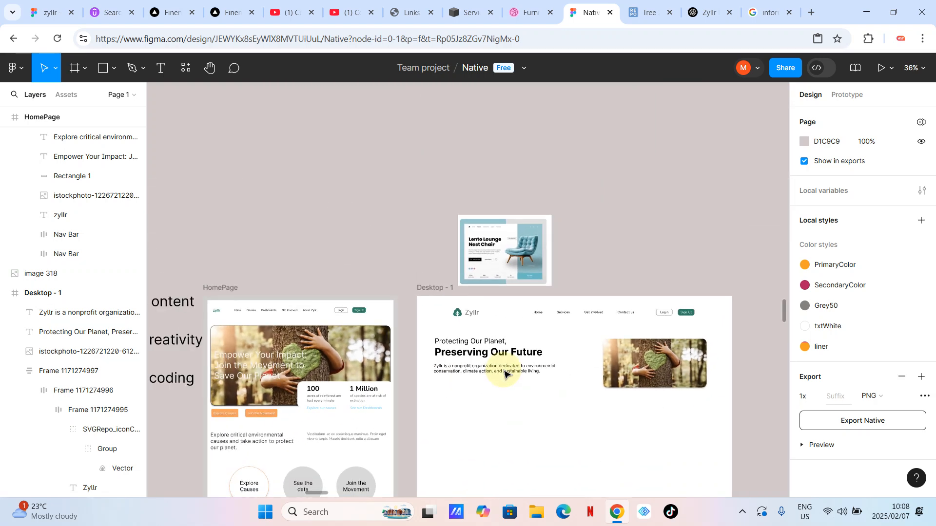
{"action": "scroll", "coordinate": [505, 372], "scroll_direction": "right", "scroll_amount": 3}
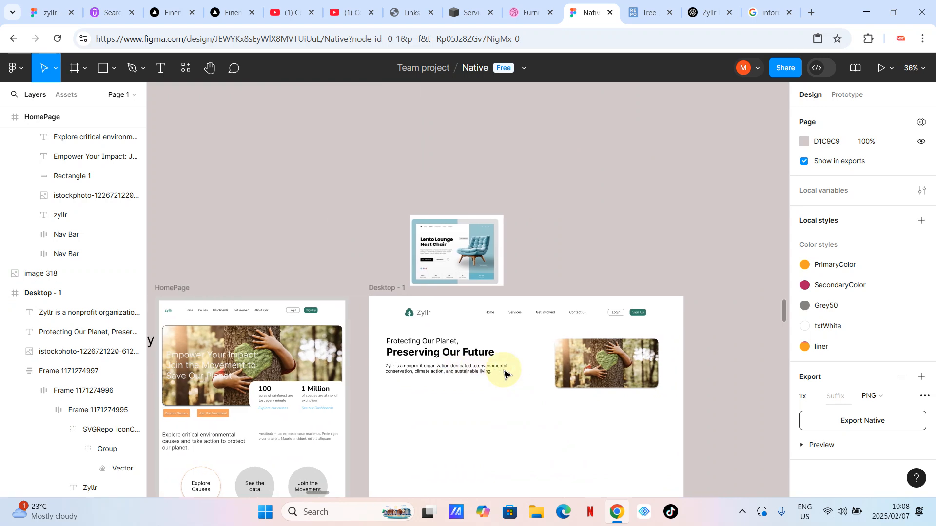
{"action": "scroll", "coordinate": [516, 373], "scroll_direction": "up", "scroll_amount": 4}
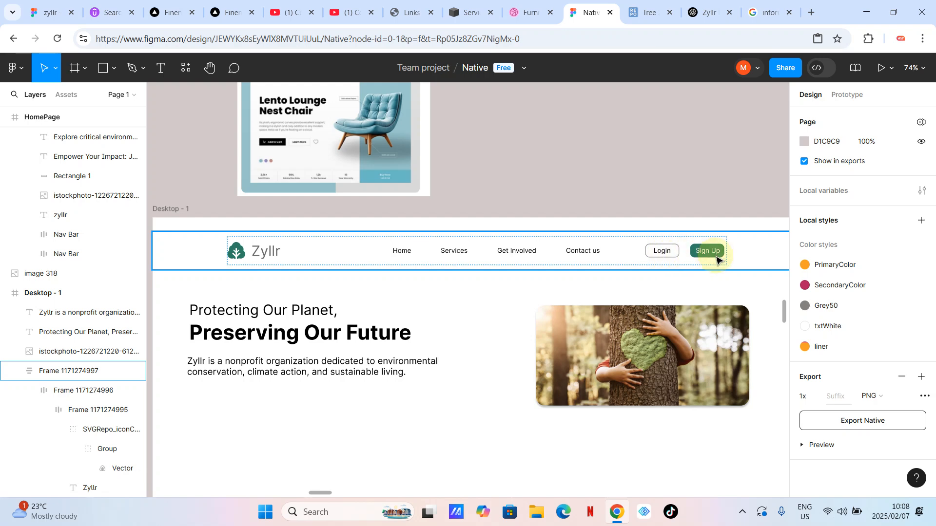
{"action": "scroll", "coordinate": [716, 260], "scroll_direction": "down", "scroll_amount": 2}
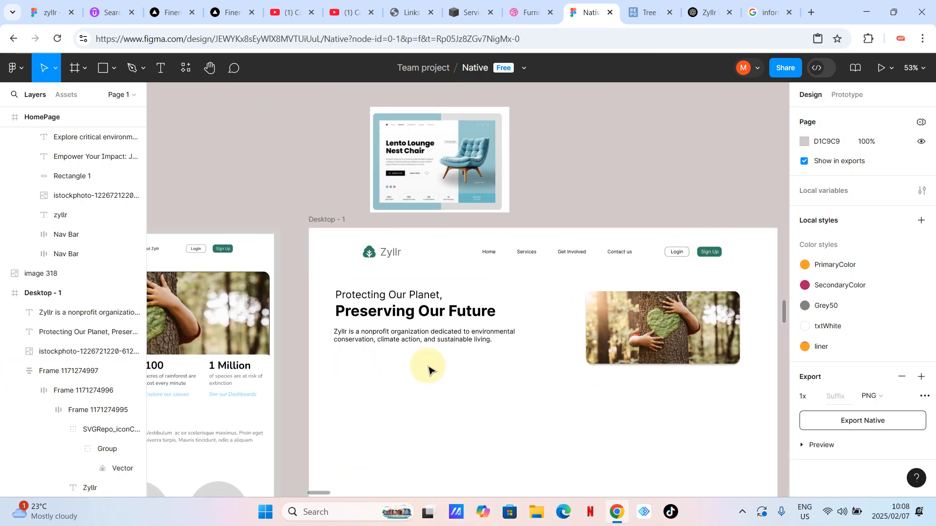
{"action": "scroll", "coordinate": [423, 370], "scroll_direction": "left", "scroll_amount": 5}
{"action": "scroll", "coordinate": [424, 370], "scroll_direction": "up", "scroll_amount": 6}
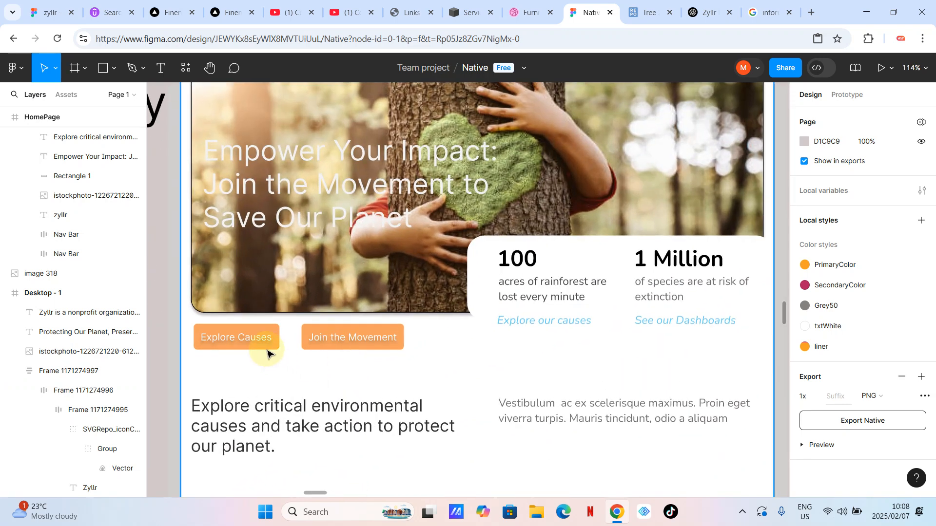
{"action": "scroll", "coordinate": [353, 347], "scroll_direction": "down", "scroll_amount": 3}
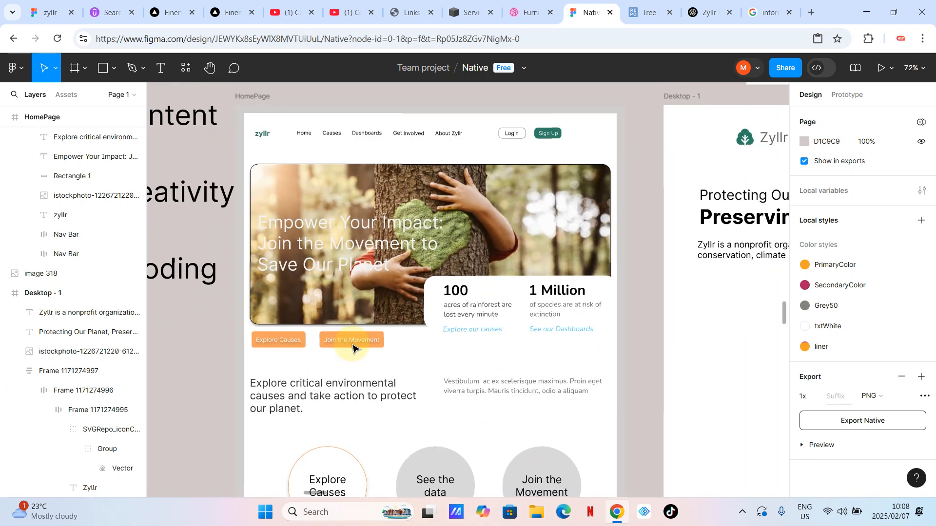
{"action": "scroll", "coordinate": [297, 349], "scroll_direction": "right", "scroll_amount": 4}
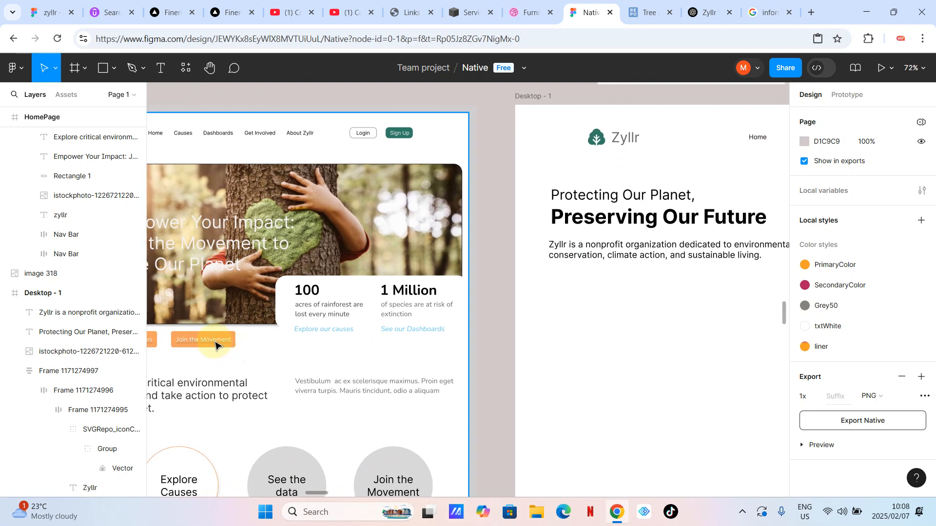
{"action": "scroll", "coordinate": [555, 292], "scroll_direction": "right", "scroll_amount": 4}
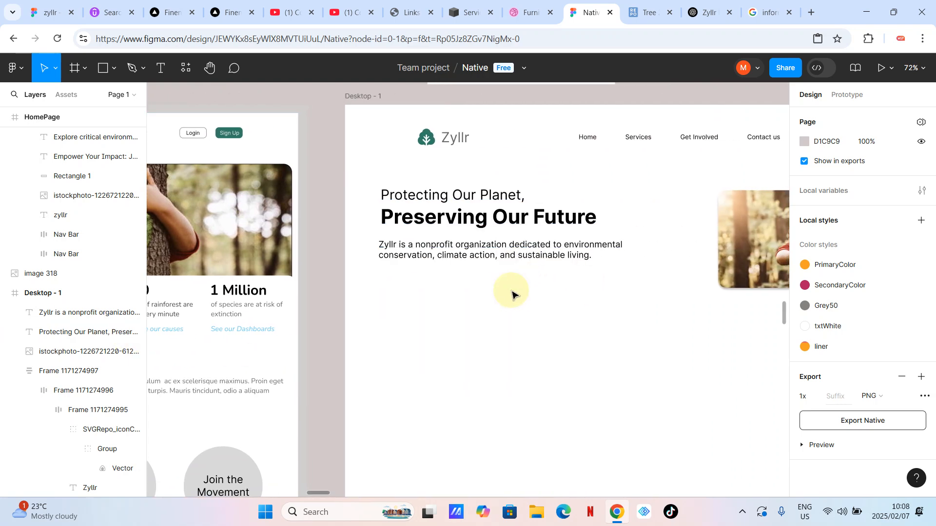
Step: Duplicate the navigation bar's Login and Sign Up button group and place the copy below the paragraph in Desktop - 1
{"action": "scroll", "coordinate": [653, 247], "scroll_direction": "down", "scroll_amount": 3}
{"action": "scroll", "coordinate": [653, 251], "scroll_direction": "up", "scroll_amount": 2}
{"action": "scroll", "coordinate": [653, 251], "scroll_direction": "right", "scroll_amount": 2}
{"action": "scroll", "coordinate": [653, 251], "scroll_direction": "up", "scroll_amount": 1}
{"action": "double_click", "coordinate": [675, 188]}
{"action": "double_click", "coordinate": [676, 190]}
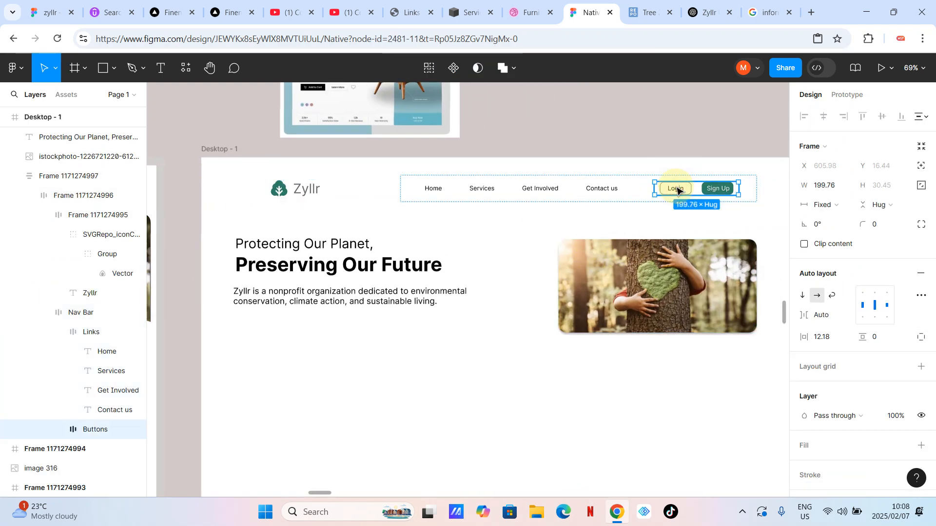
{"action": "left_click", "coordinate": [447, 350]}
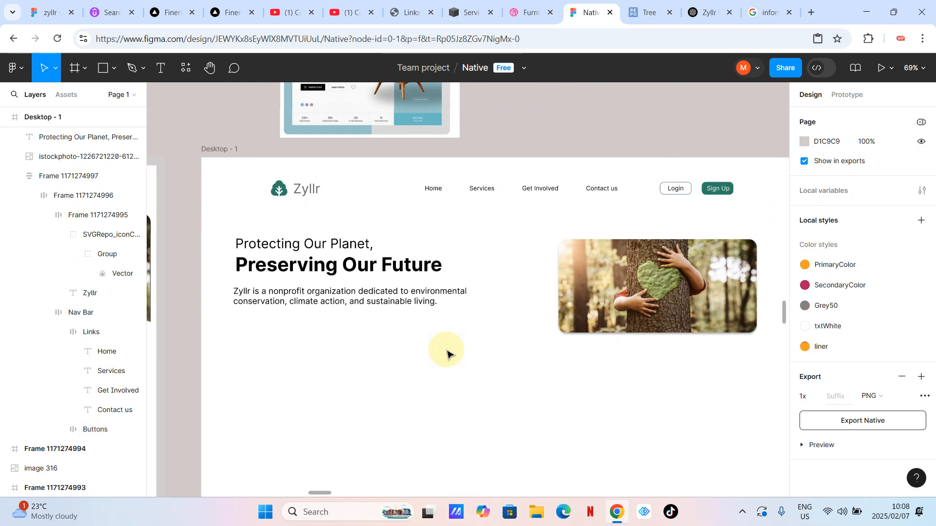
{"action": "key", "text": "ctrl+v"}
{"action": "left_click_drag", "start_coordinate": [734, 191], "coordinate": [284, 326]}
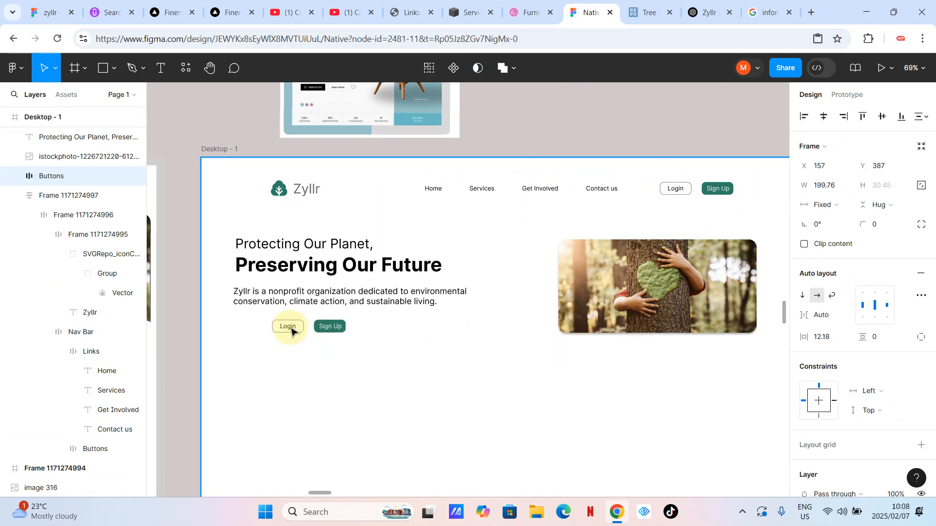
{"action": "left_click", "coordinate": [325, 380]}
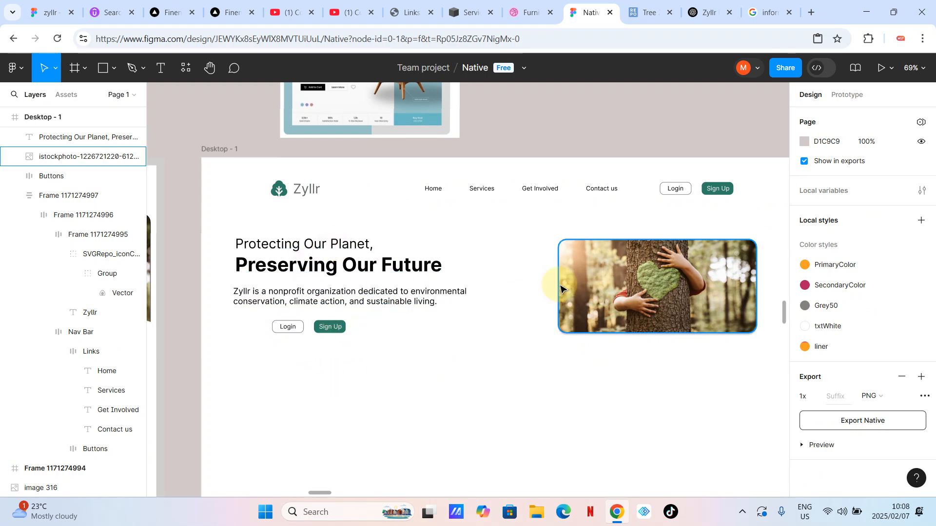
Step: Change the green Sign Up button label below the paragraph to "Get Involved"
{"action": "scroll", "coordinate": [262, 332], "scroll_direction": "up", "scroll_amount": 5}
{"action": "left_click", "coordinate": [328, 324]}
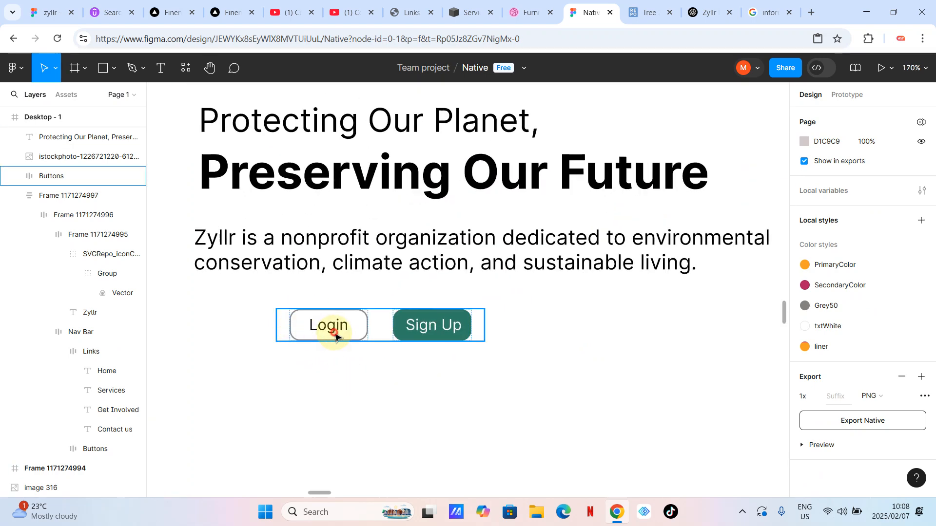
{"action": "double_click", "coordinate": [328, 326]}
{"action": "double_click", "coordinate": [331, 331]}
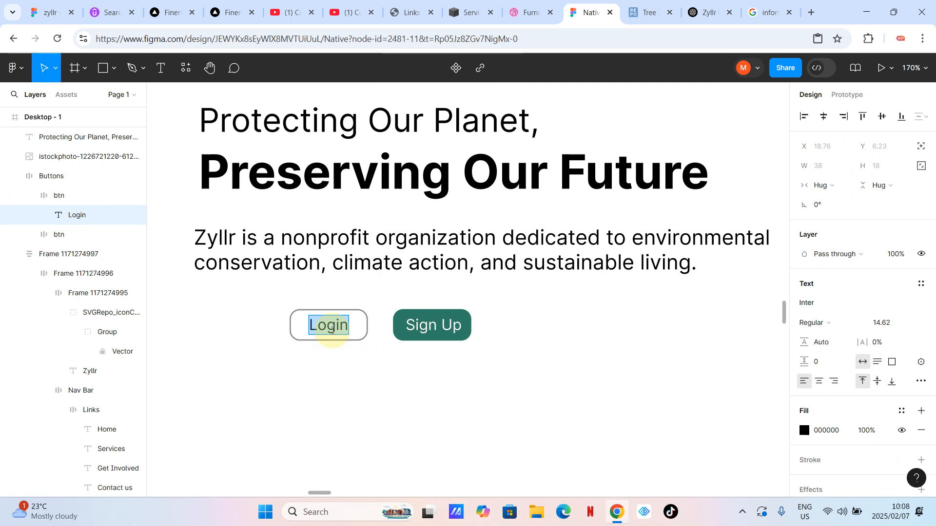
{"action": "double_click", "coordinate": [433, 325]}
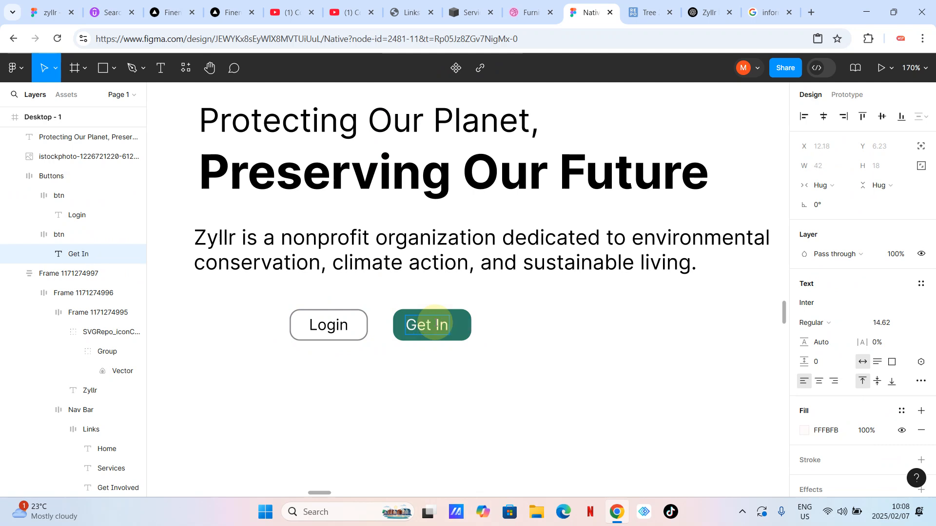
{"action": "type", "text": "volved"}
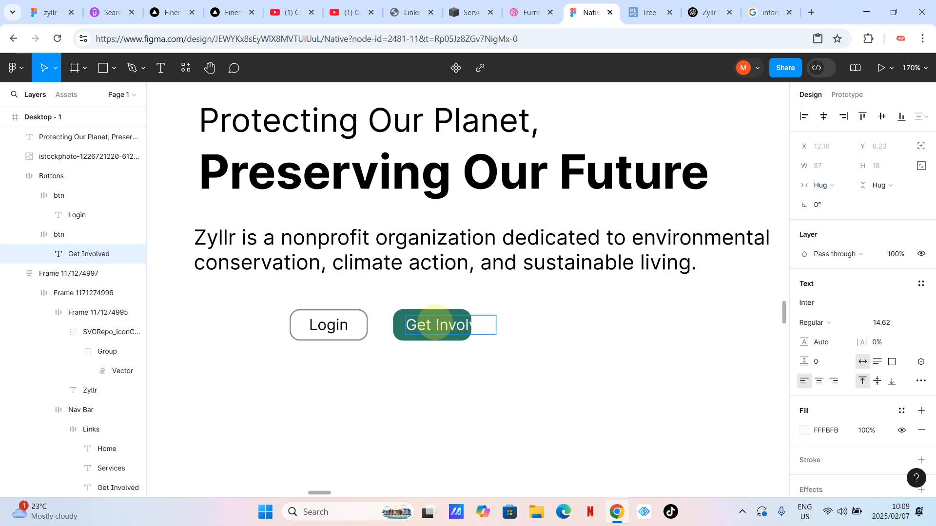
{"action": "left_click", "coordinate": [464, 411]}
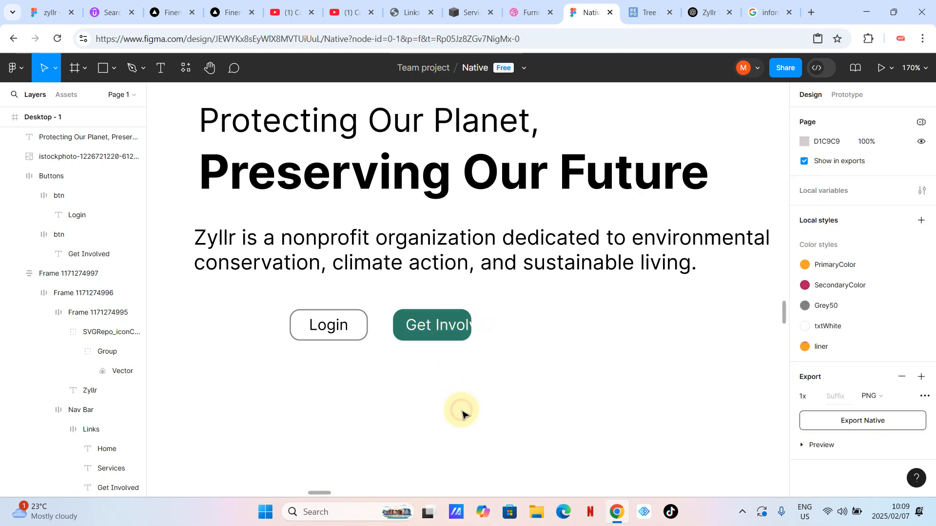
Step: Set the Get Involved button's width to fill its container and center its label inside the button
{"action": "left_click", "coordinate": [405, 325]}
{"action": "left_click", "coordinate": [404, 325]}
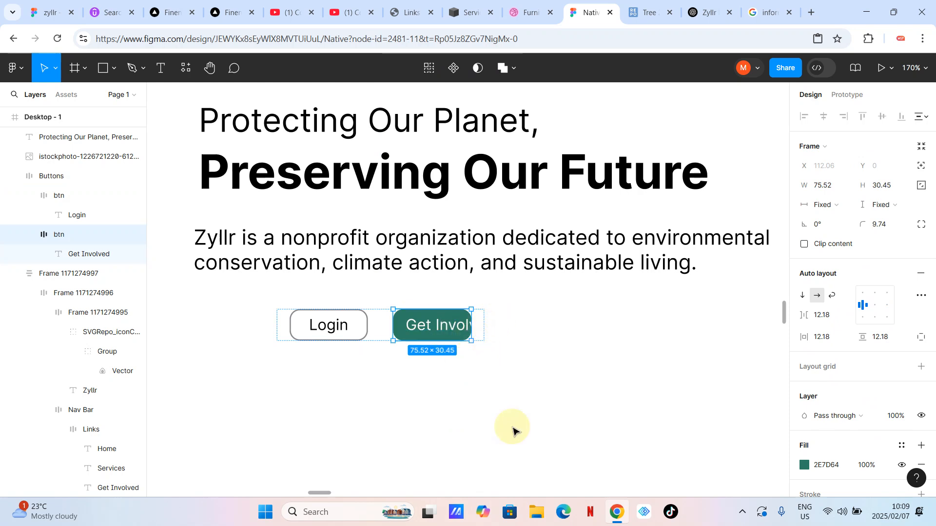
{"action": "left_click", "coordinate": [845, 209]}
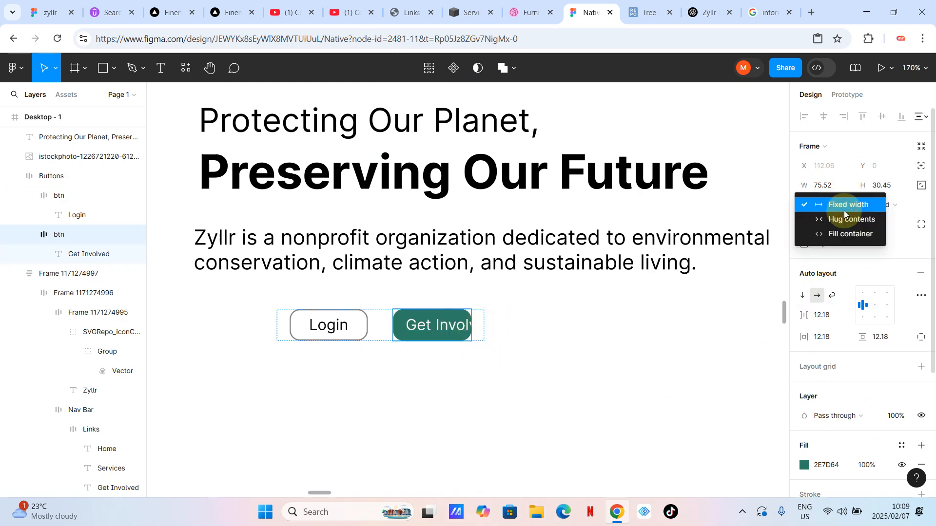
{"action": "left_click", "coordinate": [839, 234]}
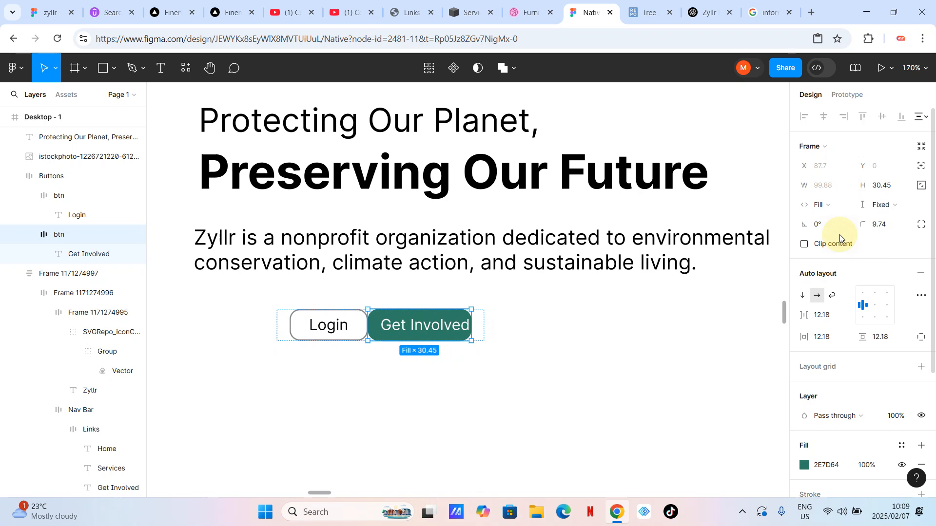
{"action": "left_click", "coordinate": [518, 385]}
{"action": "left_click", "coordinate": [449, 323]}
{"action": "left_click", "coordinate": [446, 335]}
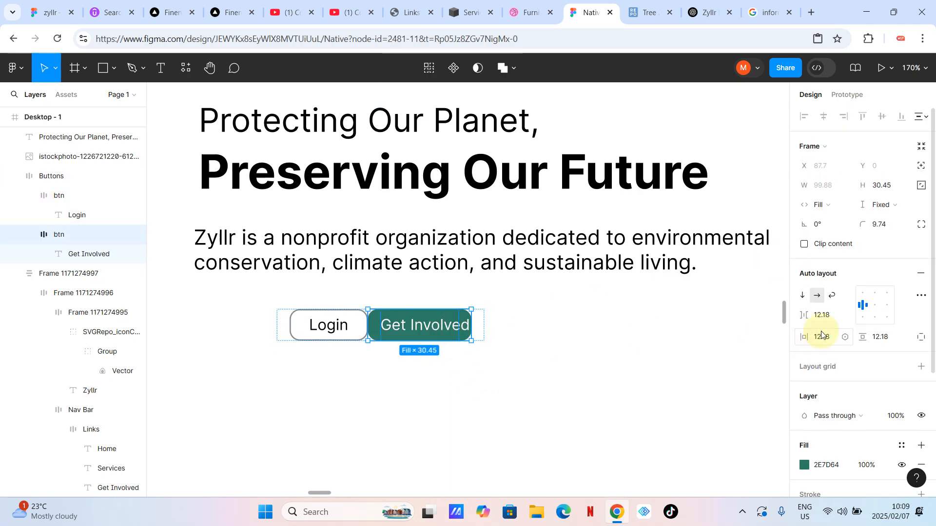
{"action": "left_click", "coordinate": [875, 306]}
{"action": "left_click", "coordinate": [618, 363]}
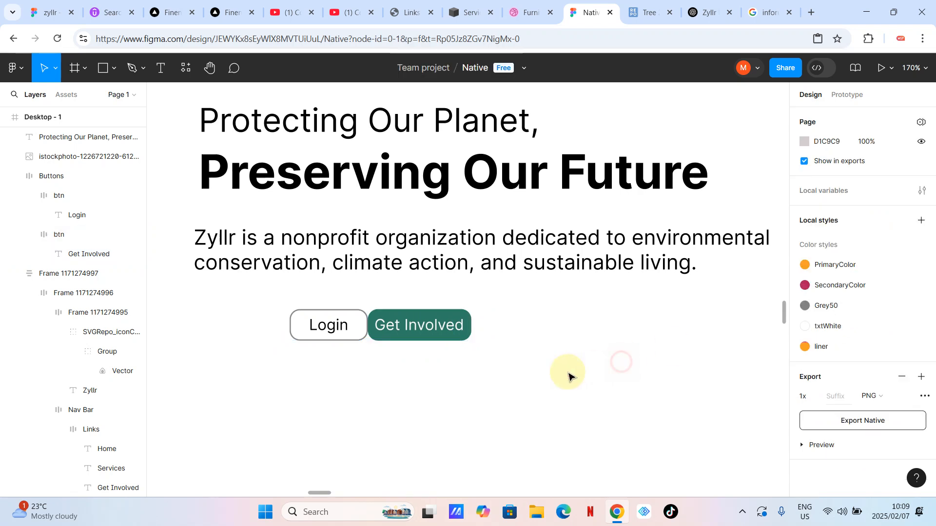
Step: Resize the Get Involved button to 106 × 30 and widen the surrounding button group to 223
{"action": "double_click", "coordinate": [470, 326]}
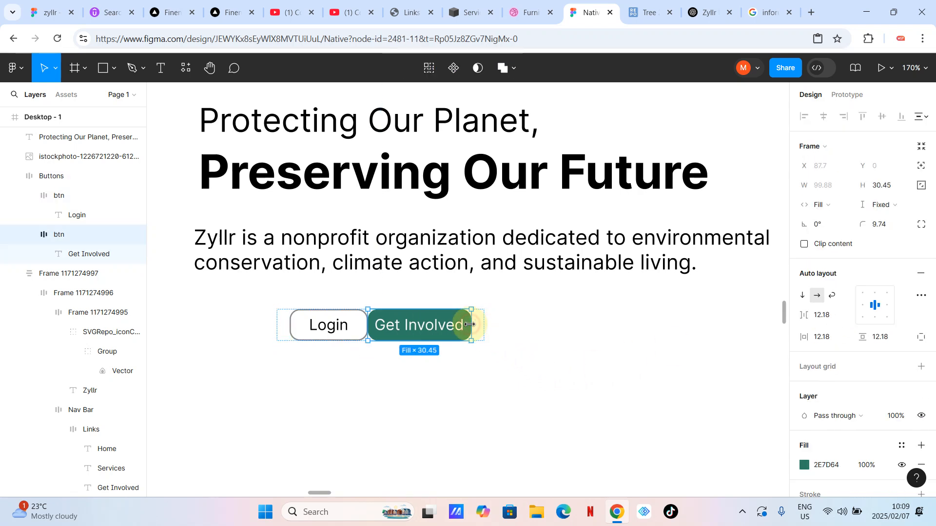
{"action": "left_click_drag", "start_coordinate": [470, 324], "coordinate": [476, 324]}
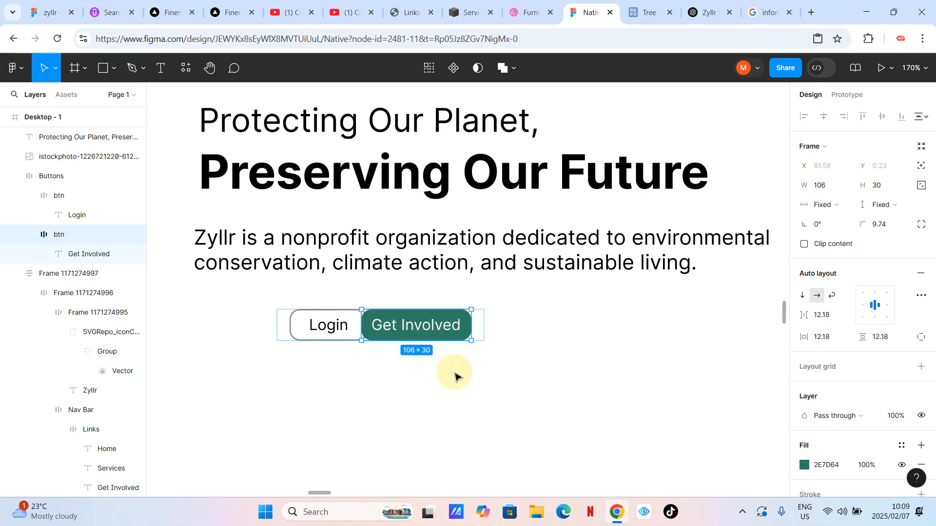
{"action": "left_click", "coordinate": [372, 350]}
{"action": "scroll", "coordinate": [363, 341], "scroll_direction": "up", "scroll_amount": 5}
{"action": "left_click", "coordinate": [394, 308]}
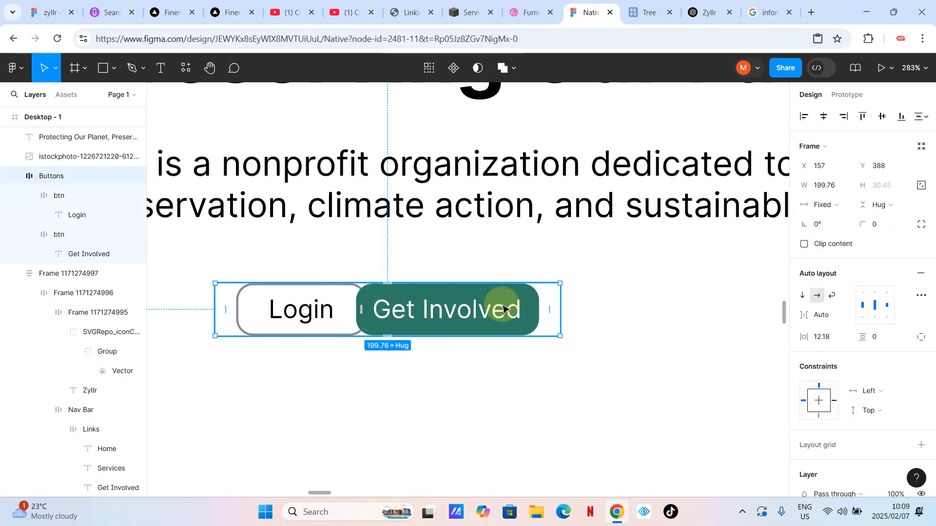
{"action": "left_click_drag", "start_coordinate": [559, 304], "coordinate": [600, 305]}
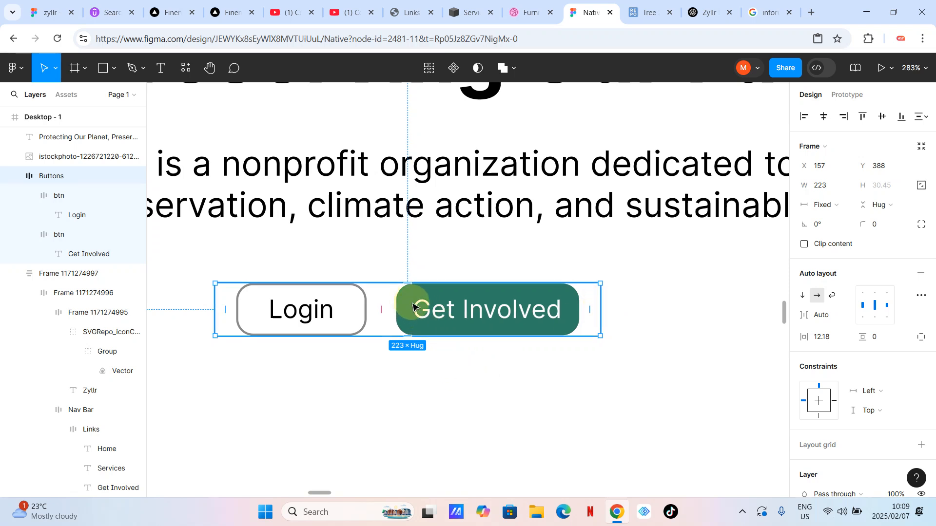
{"action": "left_click", "coordinate": [358, 296]}
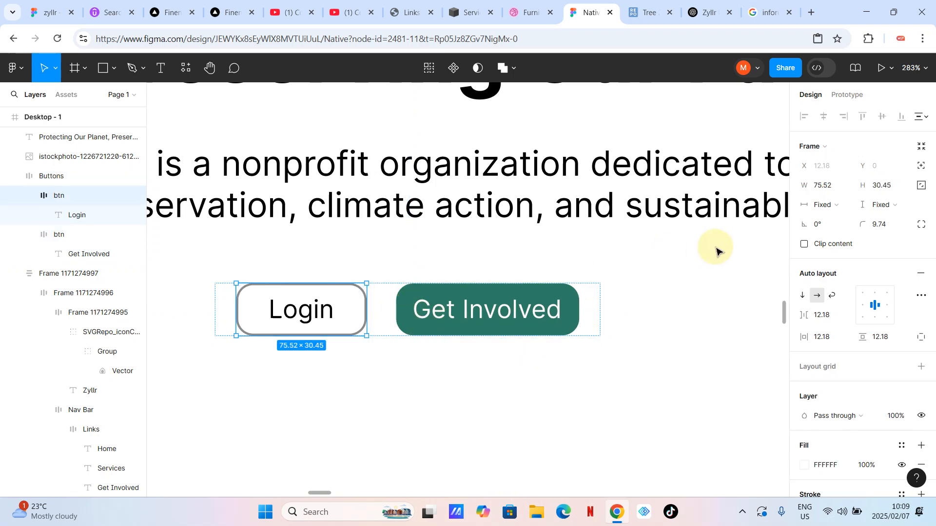
{"action": "left_click", "coordinate": [879, 225]}
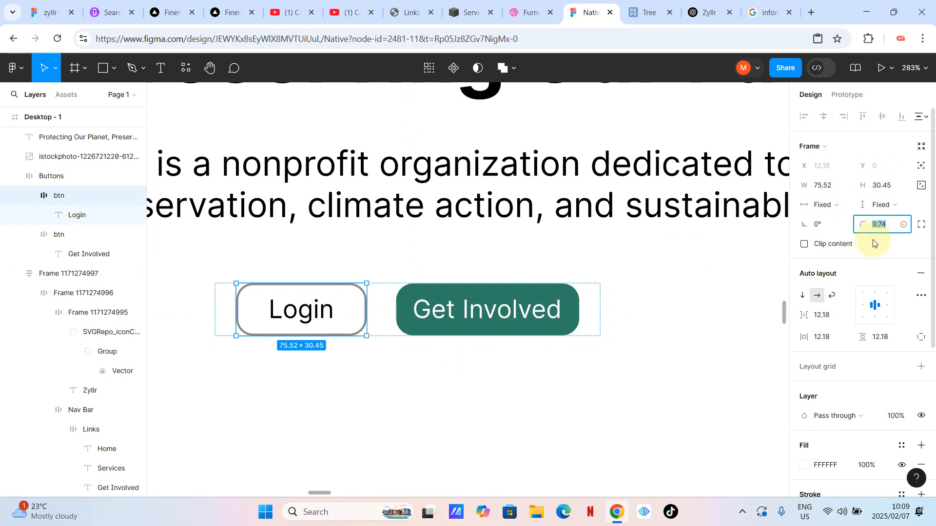
{"action": "left_click", "coordinate": [573, 306]}
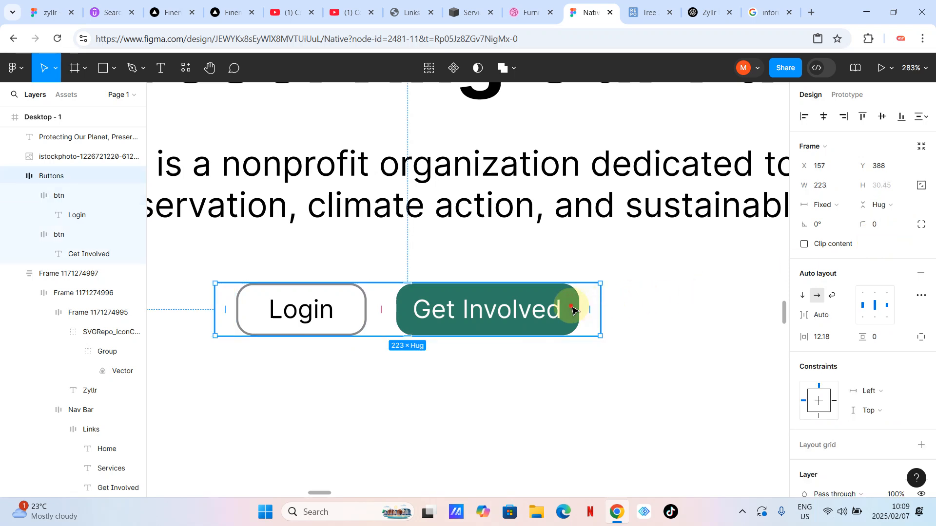
{"action": "left_click", "coordinate": [559, 364]}
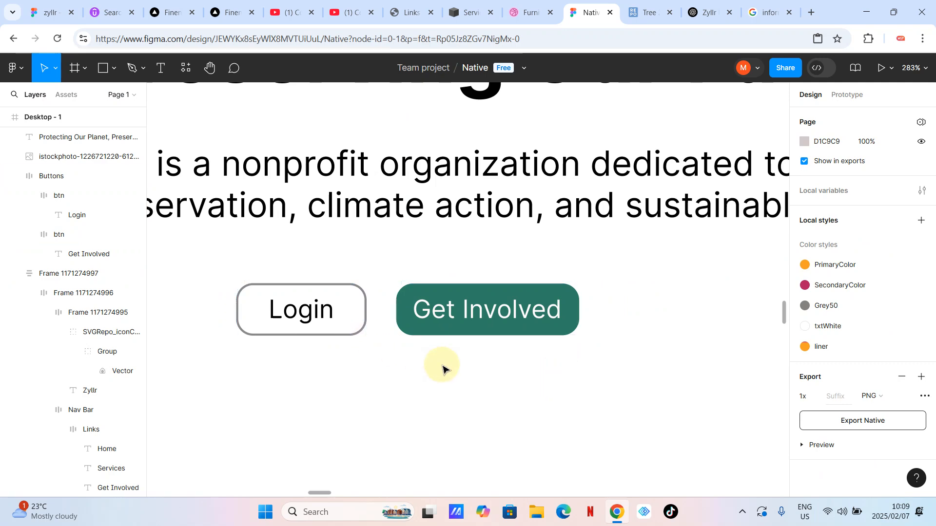
Step: Change the label of the outlined Login button below the paragraph to "Contact us"
{"action": "scroll", "coordinate": [442, 369], "scroll_direction": "down", "scroll_amount": 5}
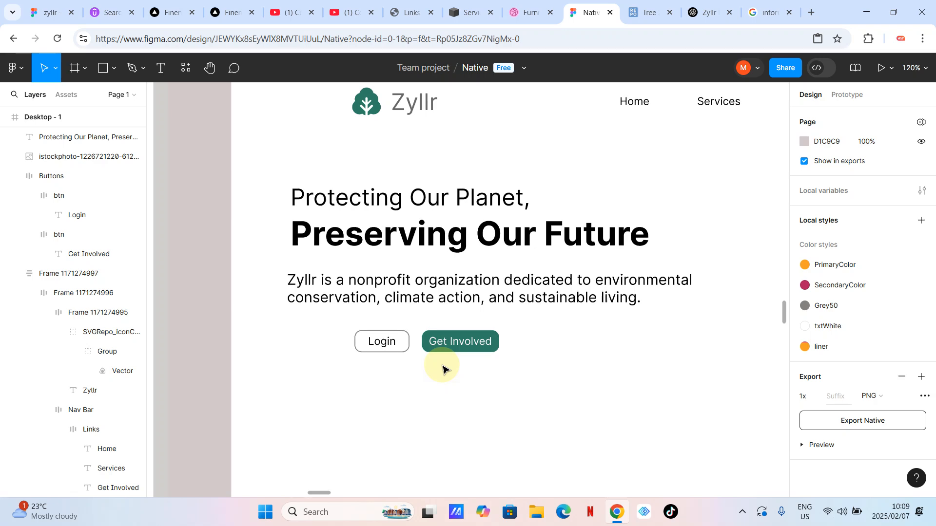
{"action": "scroll", "coordinate": [442, 366], "scroll_direction": "down", "scroll_amount": 3}
{"action": "scroll", "coordinate": [442, 366], "scroll_direction": "left", "scroll_amount": 1}
{"action": "scroll", "coordinate": [439, 366], "scroll_direction": "up", "scroll_amount": 2}
{"action": "scroll", "coordinate": [439, 366], "scroll_direction": "right", "scroll_amount": 2}
{"action": "scroll", "coordinate": [340, 322], "scroll_direction": "up", "scroll_amount": 4}
{"action": "left_click", "coordinate": [350, 271]}
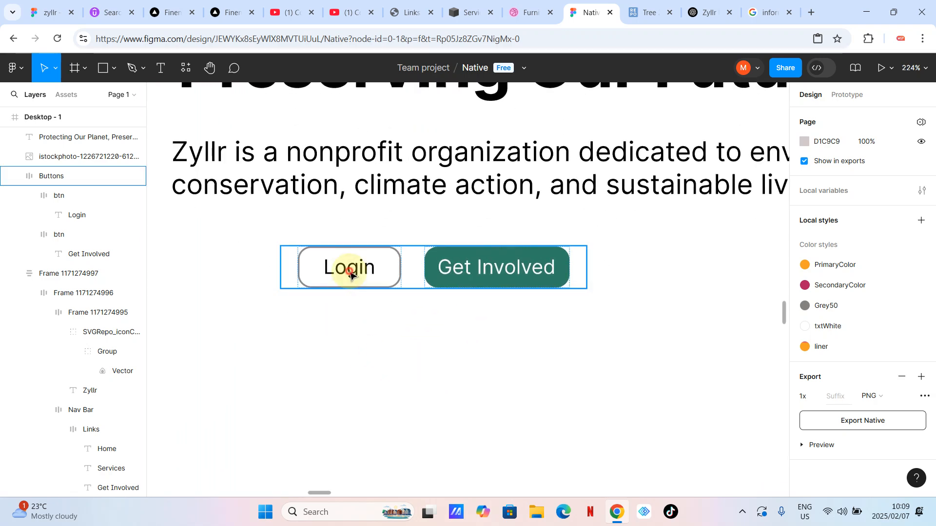
{"action": "double_click", "coordinate": [350, 273]}
{"action": "double_click", "coordinate": [350, 272]}
{"action": "type", "text": "Contact"}
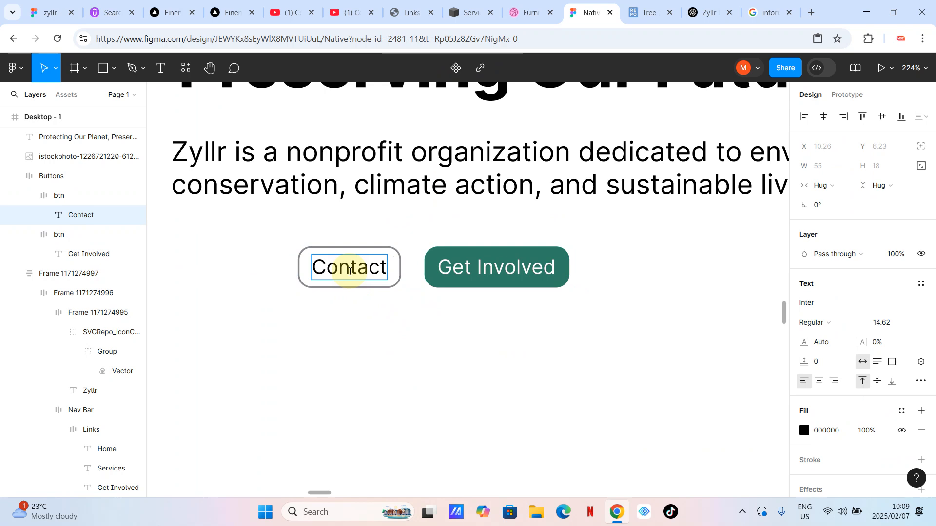
{"action": "type", "text": "us"}
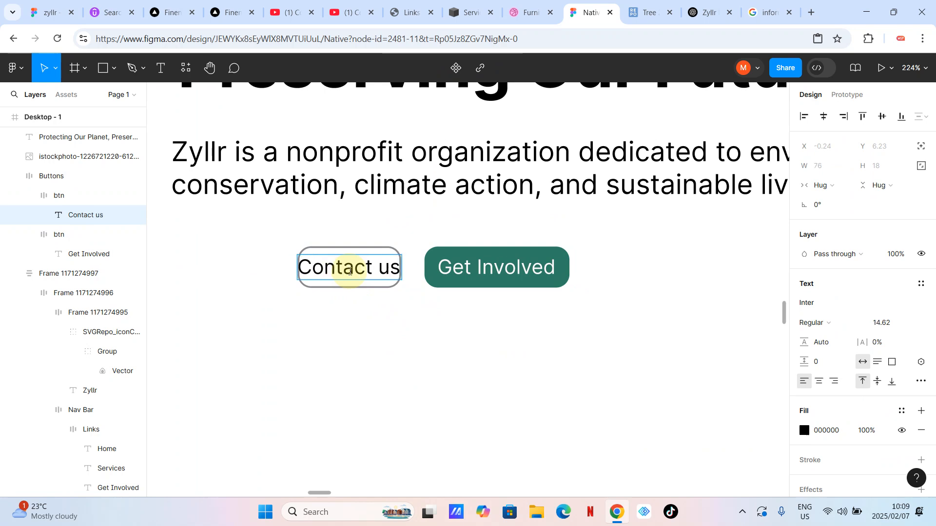
Step: Set the Contact us button's width to fill its container
{"action": "double_click", "coordinate": [354, 356]}
{"action": "triple_click", "coordinate": [324, 278]}
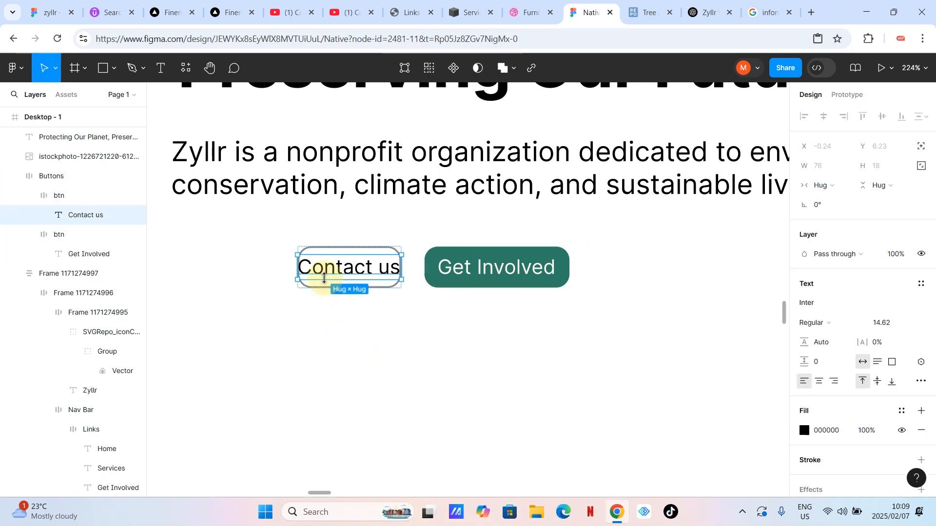
{"action": "left_click", "coordinate": [344, 341]}
{"action": "left_click", "coordinate": [341, 278]}
{"action": "left_click", "coordinate": [344, 283]}
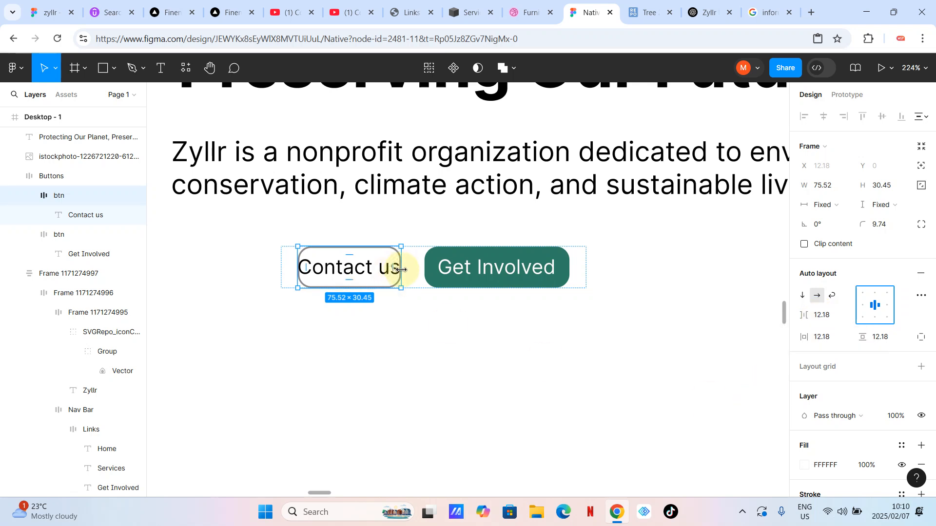
{"action": "left_click", "coordinate": [845, 204]}
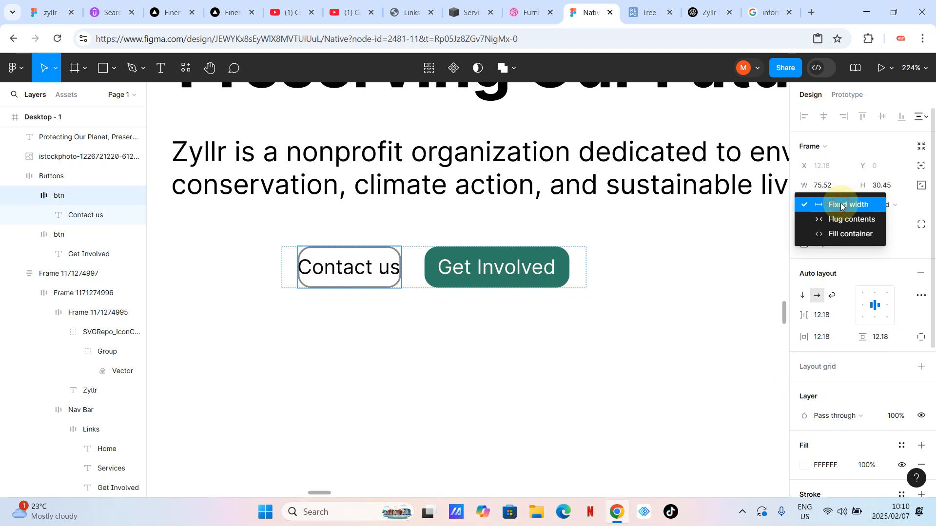
{"action": "left_click", "coordinate": [828, 233]}
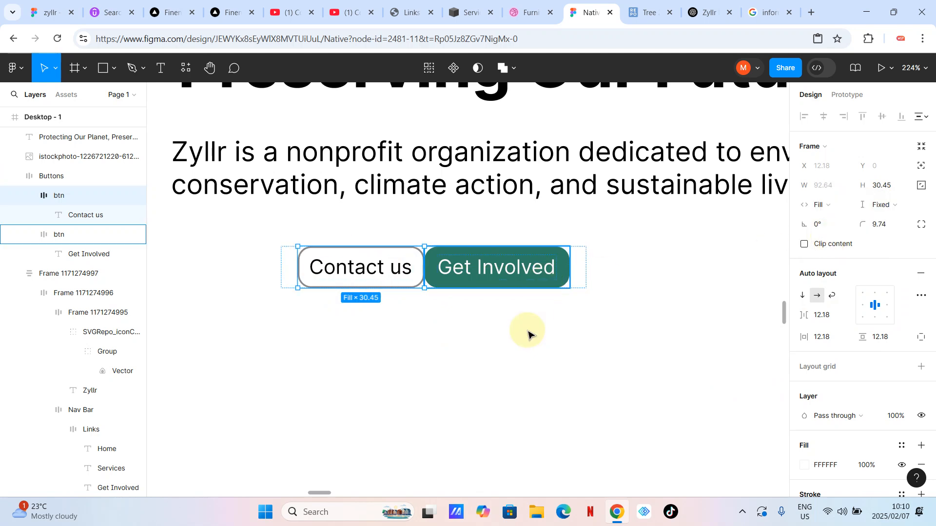
Step: Extend the hero button group's left edge outward so the frame is 261 wide, starting at X 119
{"action": "left_click", "coordinate": [587, 278]}
{"action": "left_click", "coordinate": [583, 274]}
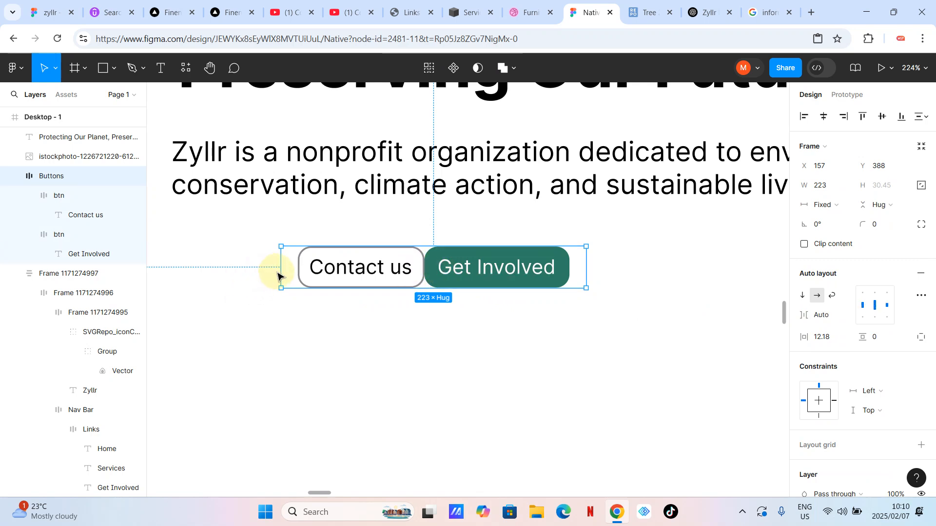
{"action": "left_click_drag", "start_coordinate": [279, 270], "coordinate": [228, 266]}
Step: Resize the Contact us button to 99 × 30 by pulling in its right edge
{"action": "left_click", "coordinate": [334, 266]}
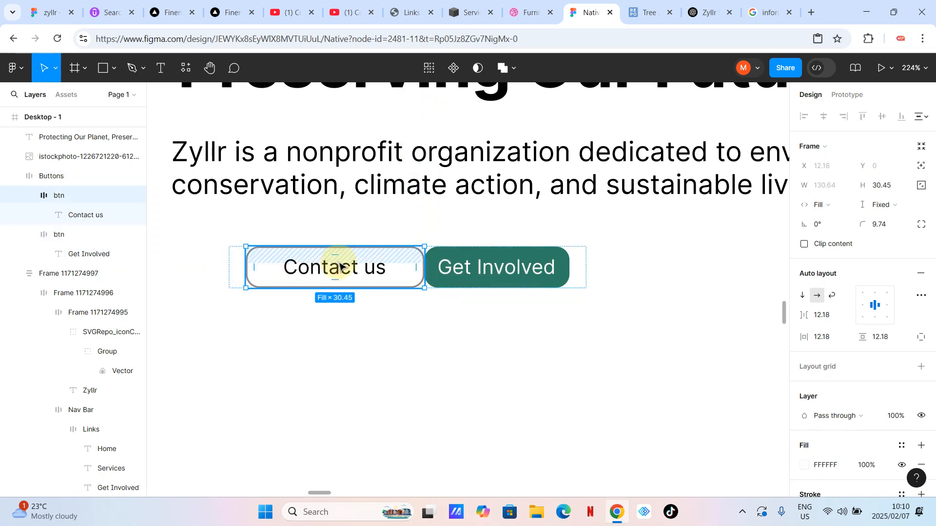
{"action": "double_click", "coordinate": [460, 265]}
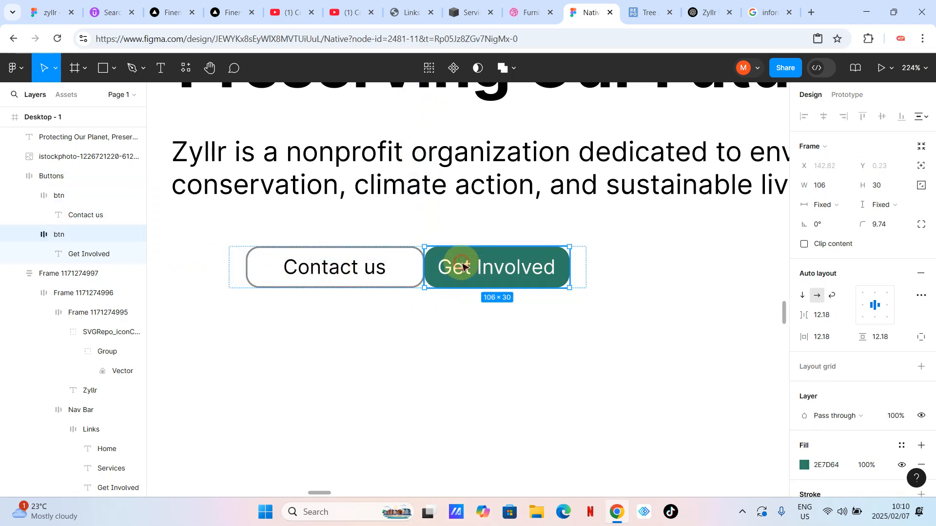
{"action": "left_click", "coordinate": [409, 261]}
{"action": "left_click_drag", "start_coordinate": [423, 264], "coordinate": [381, 264]}
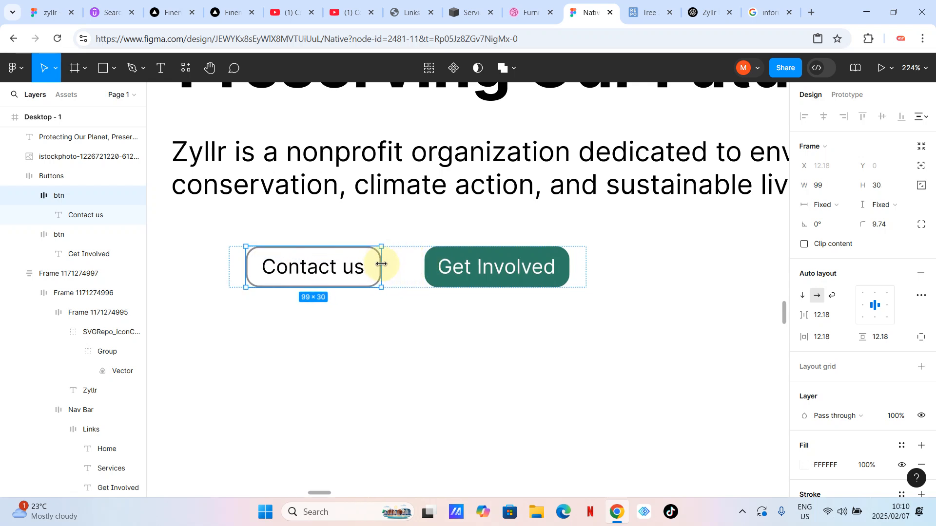
{"action": "left_click", "coordinate": [411, 347]}
{"action": "left_click", "coordinate": [391, 268]}
{"action": "left_click", "coordinate": [438, 380]}
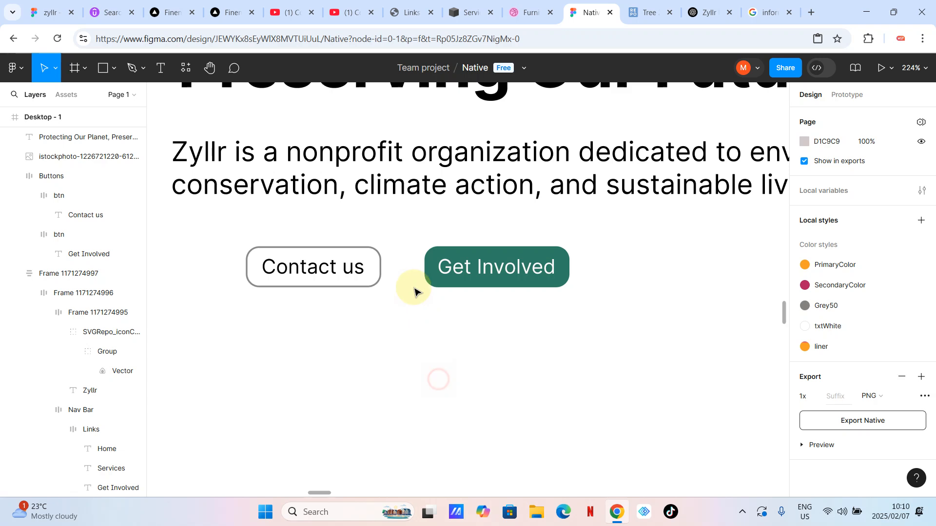
Step: Reduce the gap between the Contact us and Get Involved buttons to 16 and narrow their group frame on the right
{"action": "left_click", "coordinate": [411, 272]}
{"action": "left_click_drag", "start_coordinate": [404, 268], "coordinate": [389, 265]}
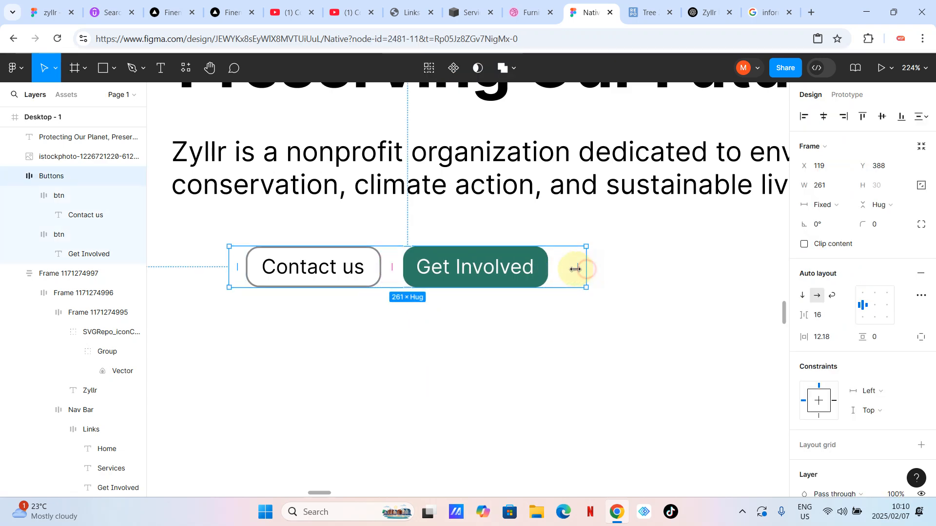
{"action": "left_click_drag", "start_coordinate": [578, 269], "coordinate": [563, 269]}
{"action": "scroll", "coordinate": [519, 329], "scroll_direction": "down", "scroll_amount": 5}
{"action": "left_click", "coordinate": [557, 357]}
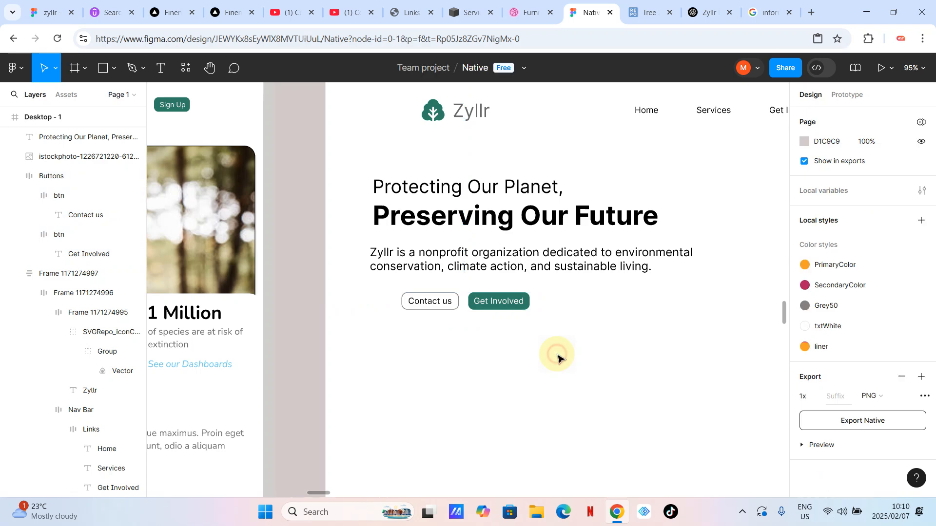
{"action": "scroll", "coordinate": [557, 356], "scroll_direction": "right", "scroll_amount": 2}
{"action": "scroll", "coordinate": [558, 357], "scroll_direction": "up", "scroll_amount": 1}
{"action": "scroll", "coordinate": [403, 365], "scroll_direction": "down", "scroll_amount": 3}
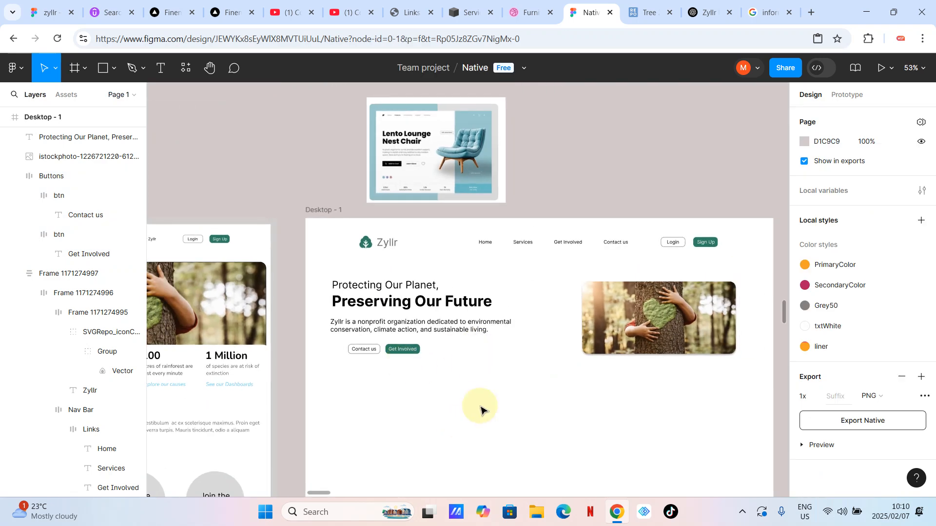
{"action": "scroll", "coordinate": [483, 407], "scroll_direction": "right", "scroll_amount": 2}
{"action": "scroll", "coordinate": [384, 380], "scroll_direction": "down", "scroll_amount": 1}
{"action": "left_click_drag", "start_coordinate": [393, 334], "coordinate": [324, 242]}
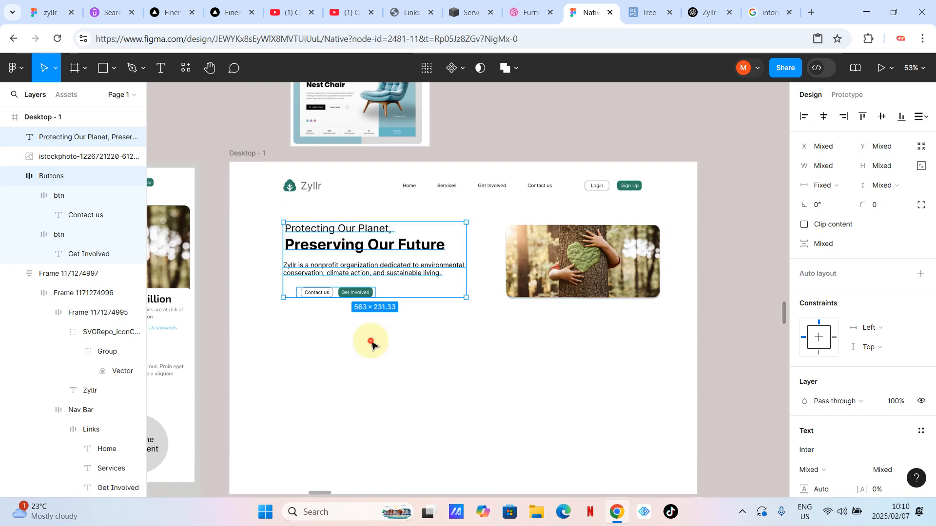
{"action": "left_click", "coordinate": [369, 340]}
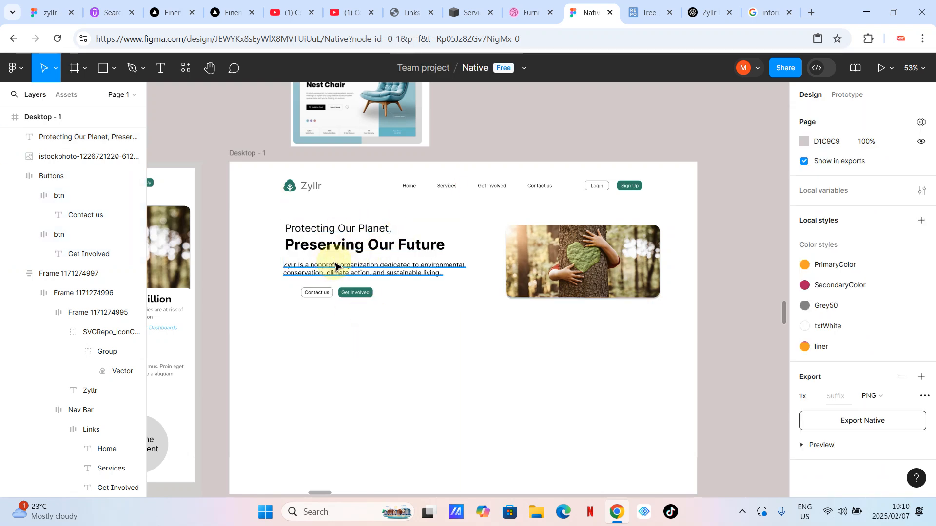
Step: Resize the hero tree photo to about 395 × 263 by narrowing its right side and extending its bottom edge
{"action": "left_click", "coordinate": [516, 274]}
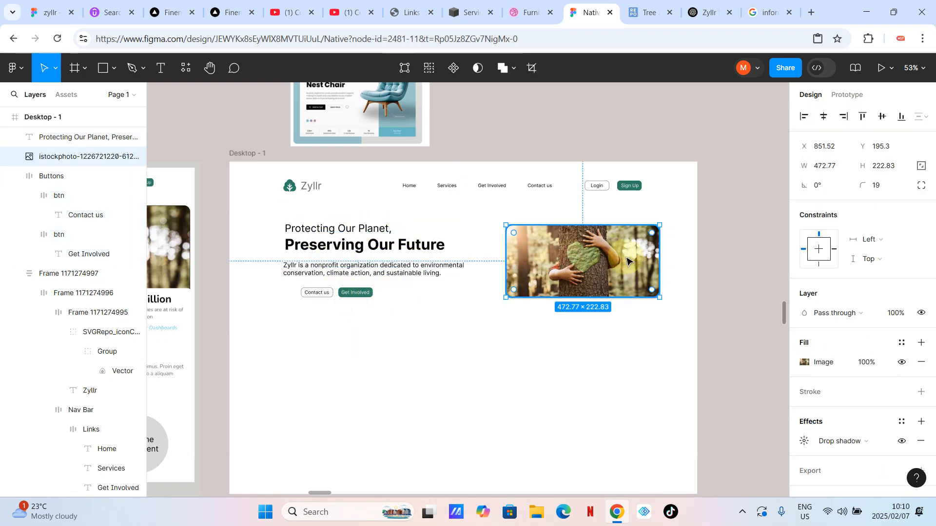
{"action": "left_click_drag", "start_coordinate": [658, 258], "coordinate": [634, 258]}
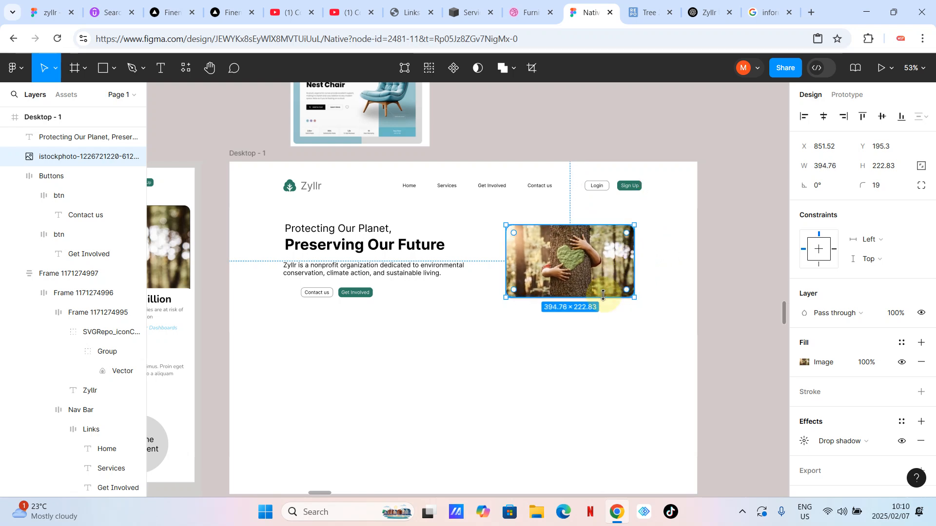
{"action": "left_click_drag", "start_coordinate": [603, 300], "coordinate": [604, 311]}
{"action": "left_click", "coordinate": [554, 346]}
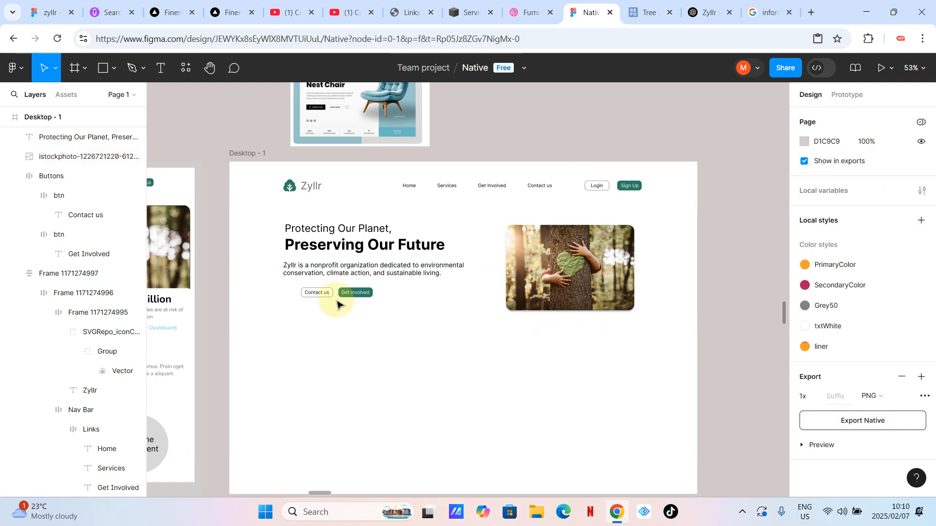
{"action": "scroll", "coordinate": [341, 307], "scroll_direction": "up", "scroll_amount": 3}
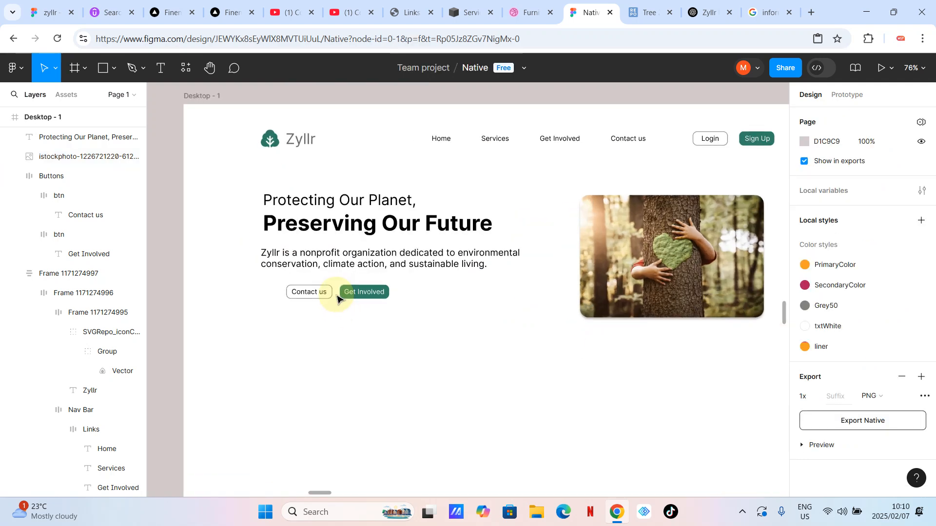
{"action": "scroll", "coordinate": [337, 298], "scroll_direction": "right", "scroll_amount": 3}
{"action": "scroll", "coordinate": [337, 298], "scroll_direction": "left", "scroll_amount": 3}
{"action": "scroll", "coordinate": [337, 298], "scroll_direction": "up", "scroll_amount": 3}
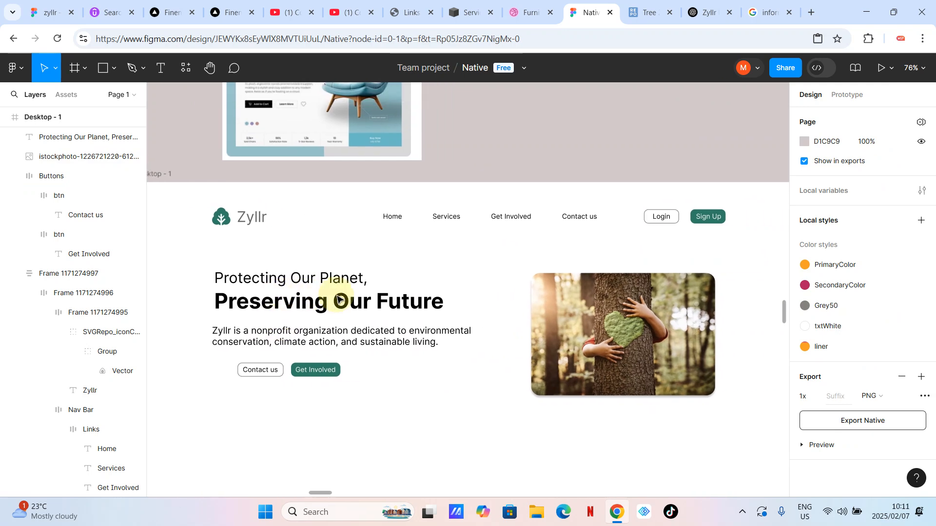
{"action": "scroll", "coordinate": [320, 309], "scroll_direction": "left", "scroll_amount": 5}
{"action": "scroll", "coordinate": [476, 318], "scroll_direction": "down", "scroll_amount": 3}
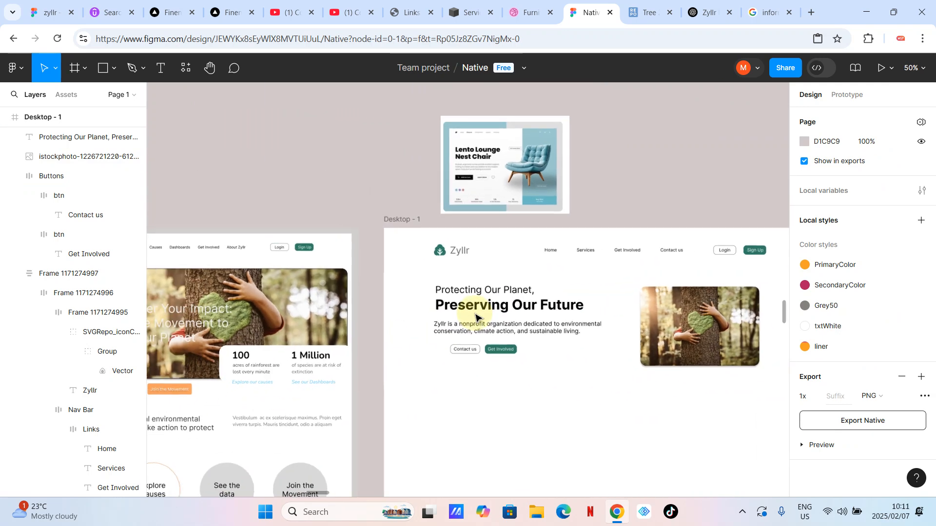
Step: Set the hero Contact us button's height to 36 to match the Get Involved button
{"action": "left_click", "coordinate": [502, 350]}
{"action": "scroll", "coordinate": [506, 350], "scroll_direction": "up", "scroll_amount": 10}
{"action": "double_click", "coordinate": [462, 355]}
{"action": "mouse_move", "coordinate": [462, 338]}
{"action": "left_mouse_down"}
{"action": "mouse_move", "coordinate": [462, 328]}
{"action": "mouse_move", "coordinate": [463, 336]}
{"action": "left_mouse_up"}
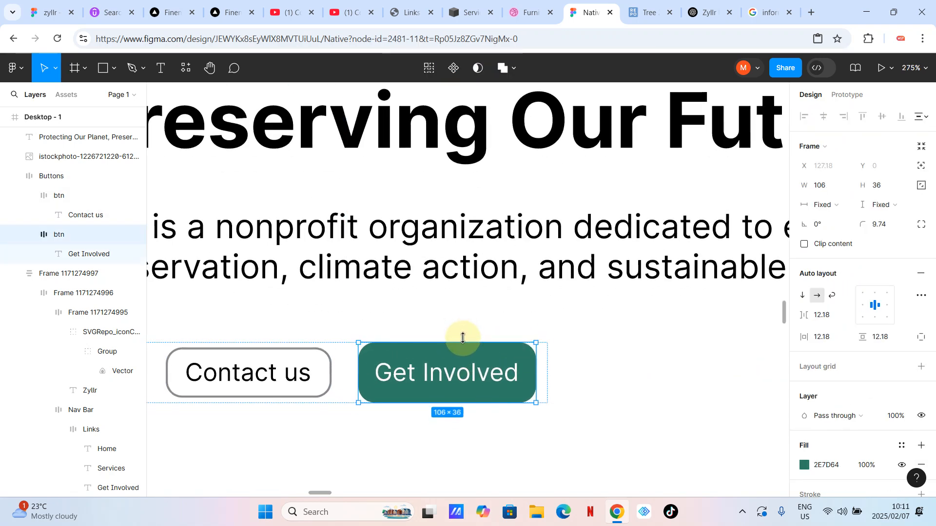
{"action": "left_click", "coordinate": [883, 190]}
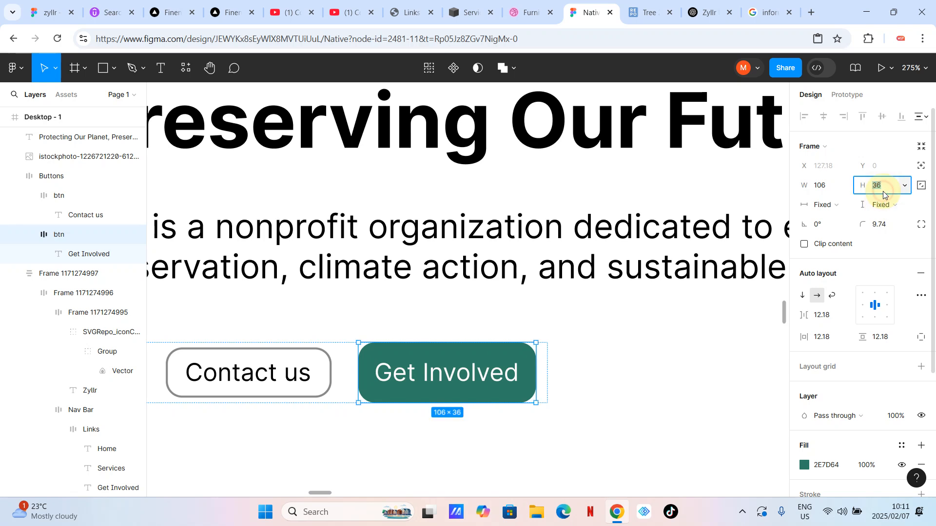
{"action": "left_click", "coordinate": [261, 350]}
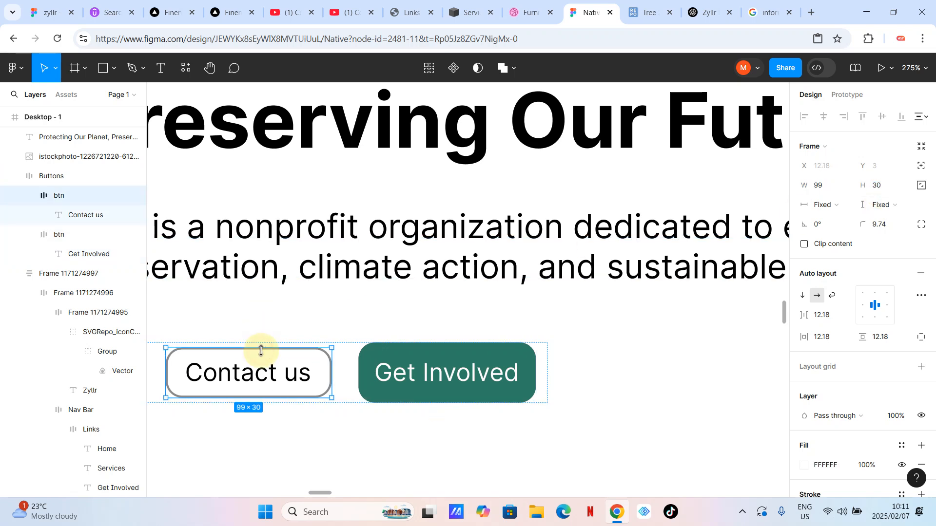
{"action": "left_click", "coordinate": [875, 189]}
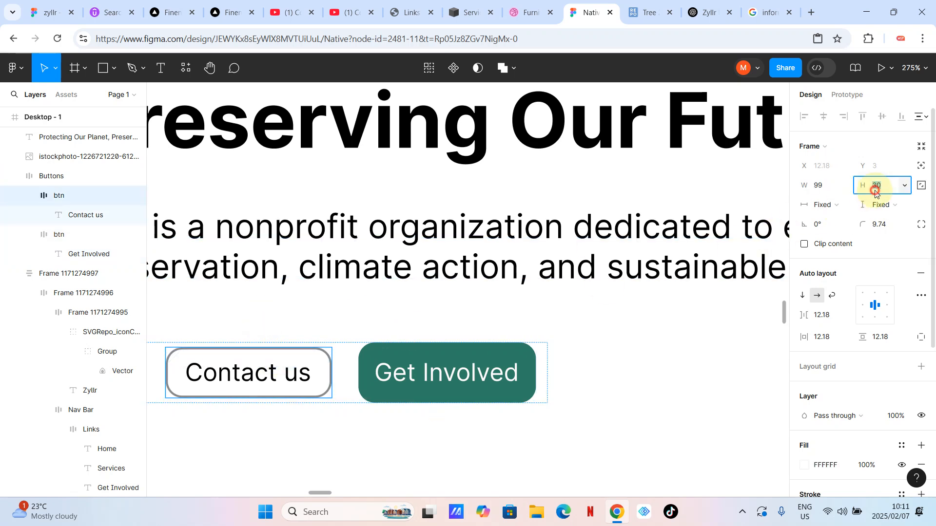
{"action": "key", "text": "Return"}
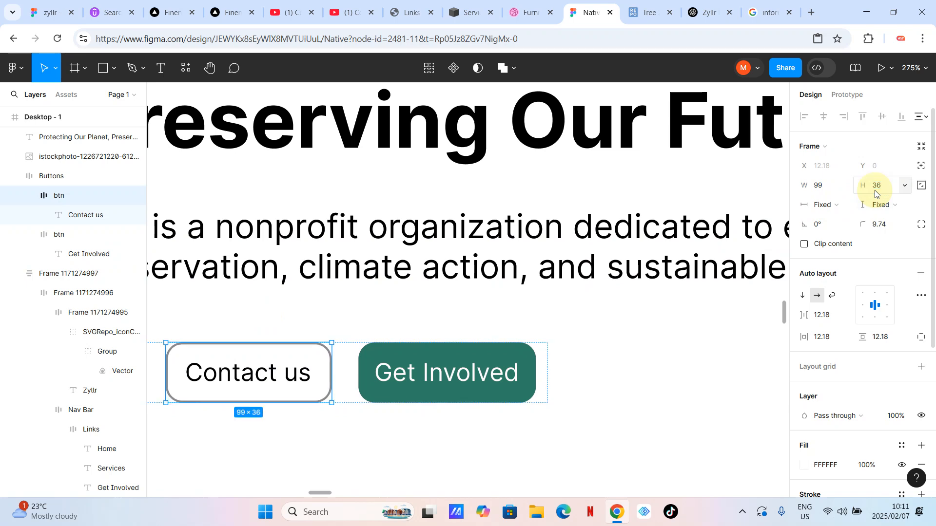
{"action": "scroll", "coordinate": [480, 309], "scroll_direction": "down", "scroll_amount": 5}
{"action": "left_click", "coordinate": [487, 383]}
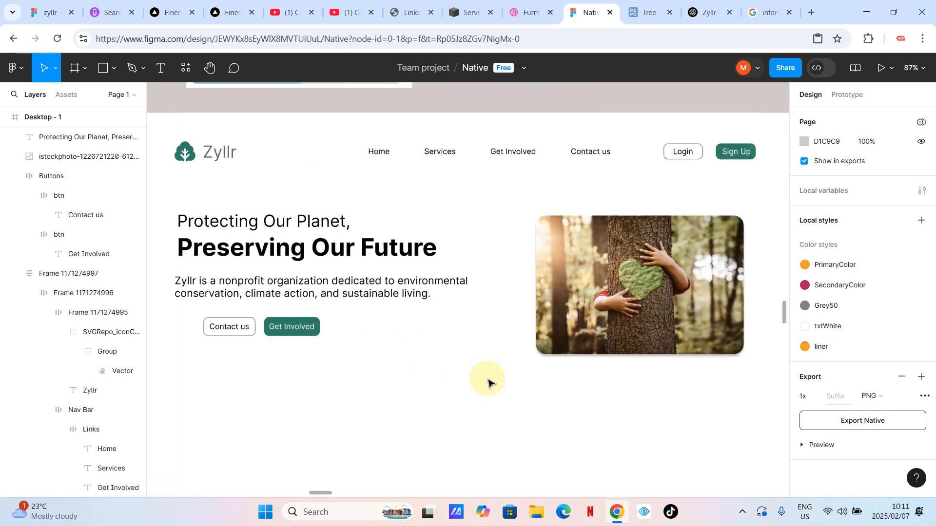
Step: Wrap the hero headline, description and button group together in a vertical auto layout frame
{"action": "scroll", "coordinate": [423, 369], "scroll_direction": "down", "scroll_amount": 4}
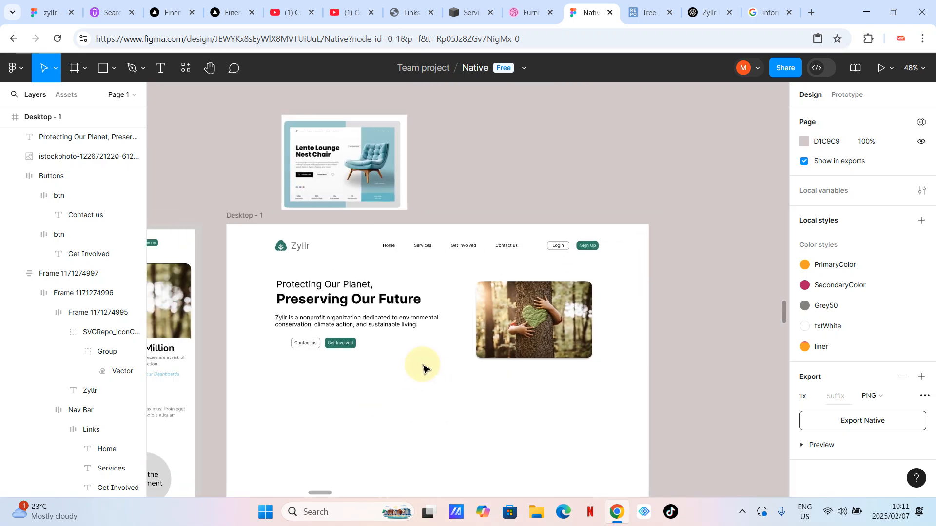
{"action": "scroll", "coordinate": [424, 369], "scroll_direction": "down", "scroll_amount": 4}
{"action": "scroll", "coordinate": [380, 365], "scroll_direction": "up", "scroll_amount": 4}
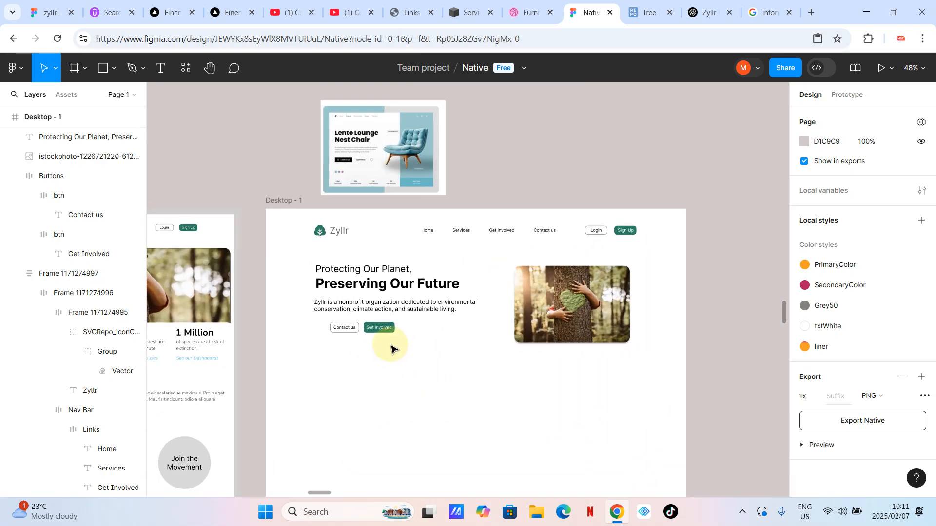
{"action": "scroll", "coordinate": [390, 350], "scroll_direction": "up", "scroll_amount": 3}
{"action": "left_click_drag", "start_coordinate": [493, 375], "coordinate": [298, 239]}
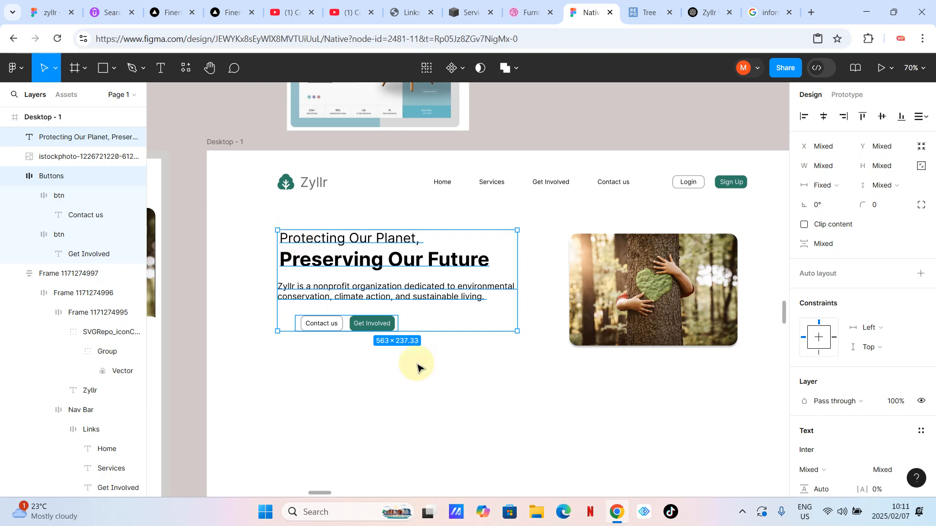
{"action": "left_click", "coordinate": [401, 441]}
{"action": "left_click", "coordinate": [354, 264]}
{"action": "left_click_drag", "start_coordinate": [412, 351], "coordinate": [306, 228]}
{"action": "key", "text": "shift+a"}
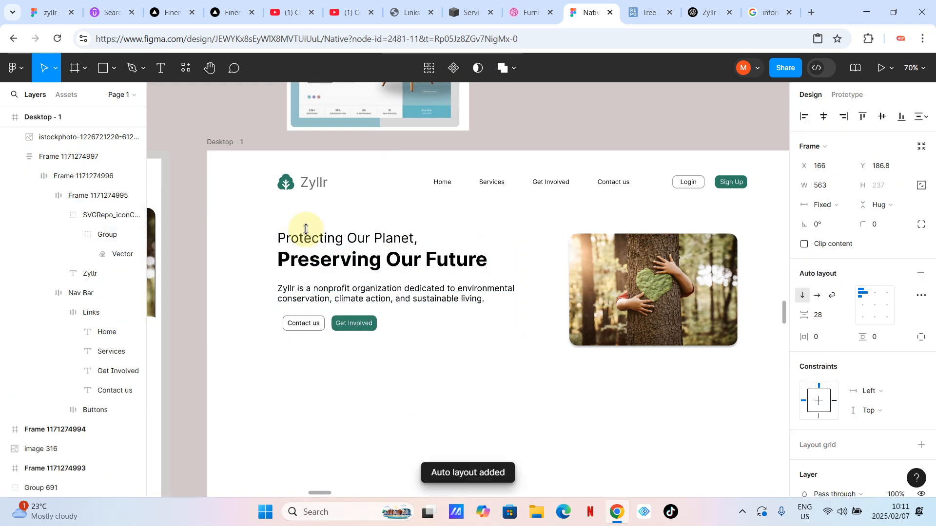
{"action": "left_click", "coordinate": [383, 392]}
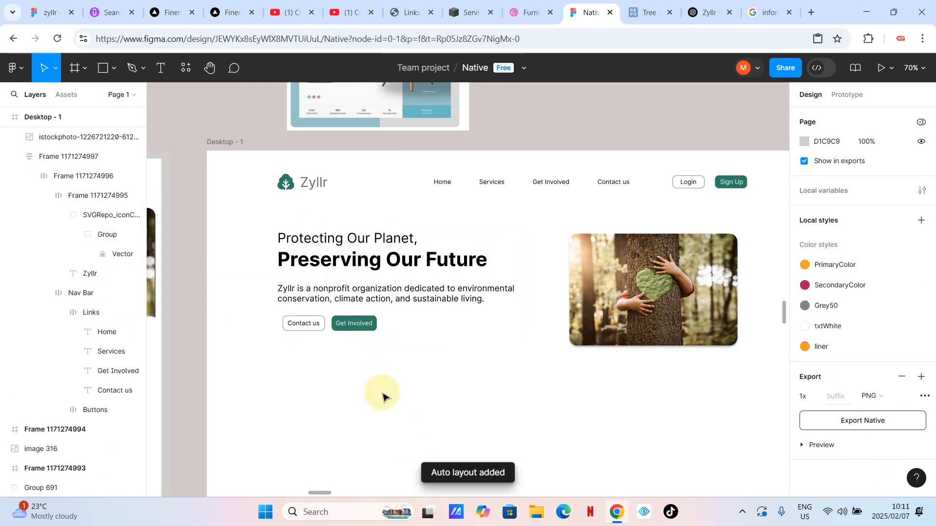
Step: Recolor the entire two-line hero headline to green 2E7D64, sampled from the Get Involved button
{"action": "left_click", "coordinate": [365, 289]}
{"action": "left_click", "coordinate": [389, 359]}
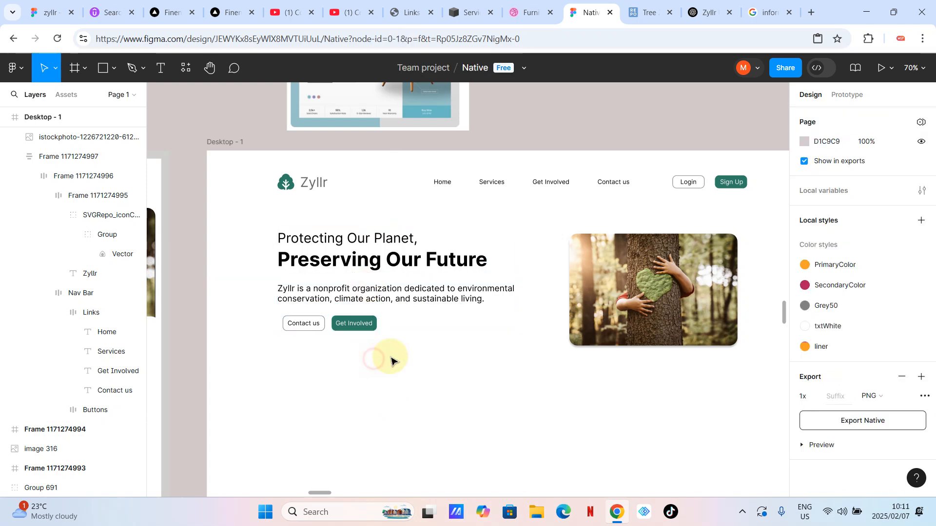
{"action": "double_click", "coordinate": [426, 299]}
{"action": "left_click", "coordinate": [349, 257]}
{"action": "scroll", "coordinate": [349, 257], "scroll_direction": "up", "scroll_amount": 5}
{"action": "double_click", "coordinate": [337, 260]}
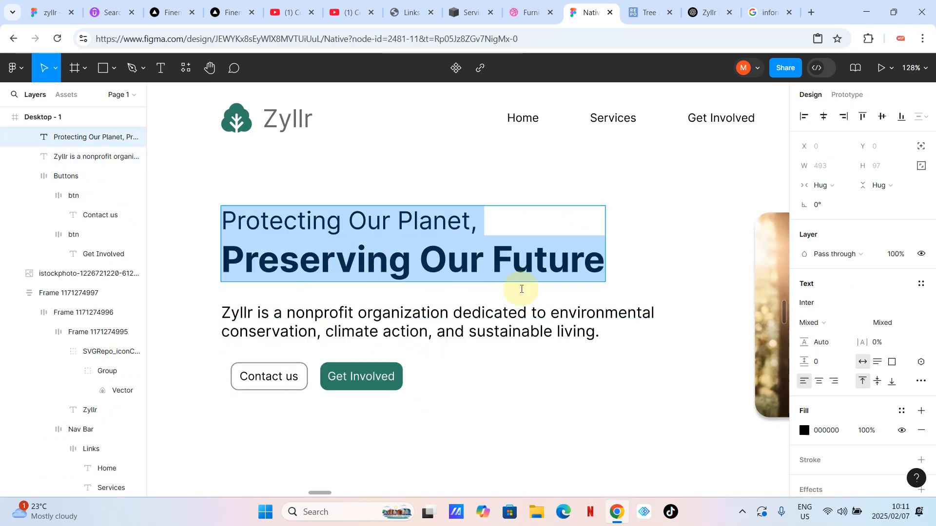
{"action": "left_click", "coordinate": [804, 430]}
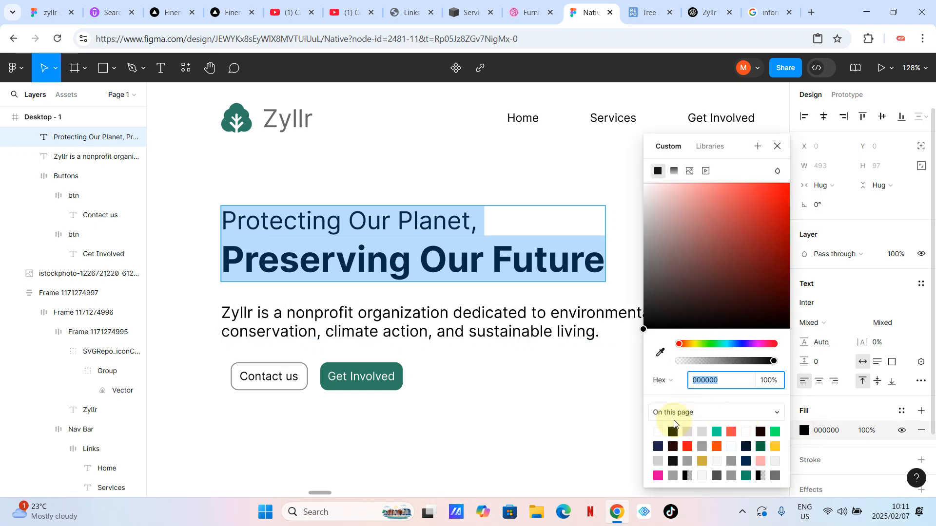
{"action": "left_click", "coordinate": [661, 351]}
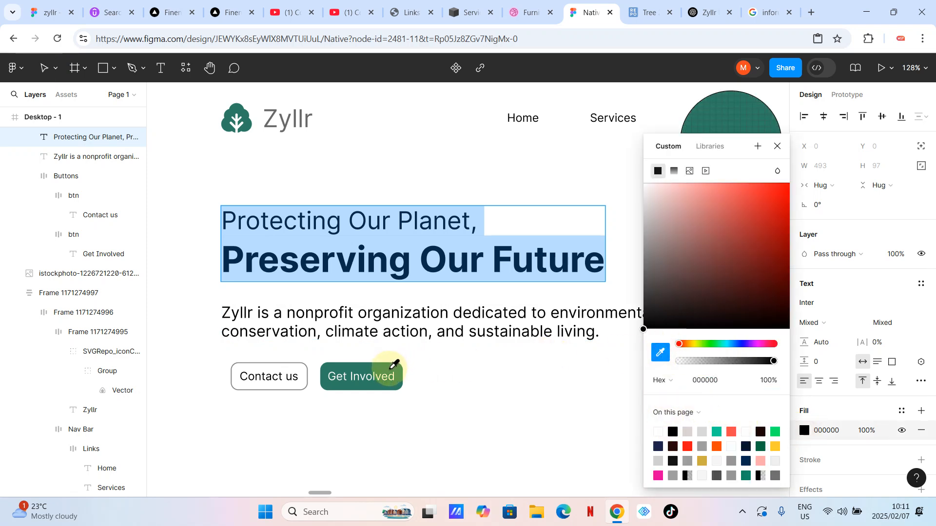
{"action": "left_click", "coordinate": [390, 367]}
{"action": "left_click", "coordinate": [483, 397]}
{"action": "scroll", "coordinate": [430, 369], "scroll_direction": "down", "scroll_amount": 3}
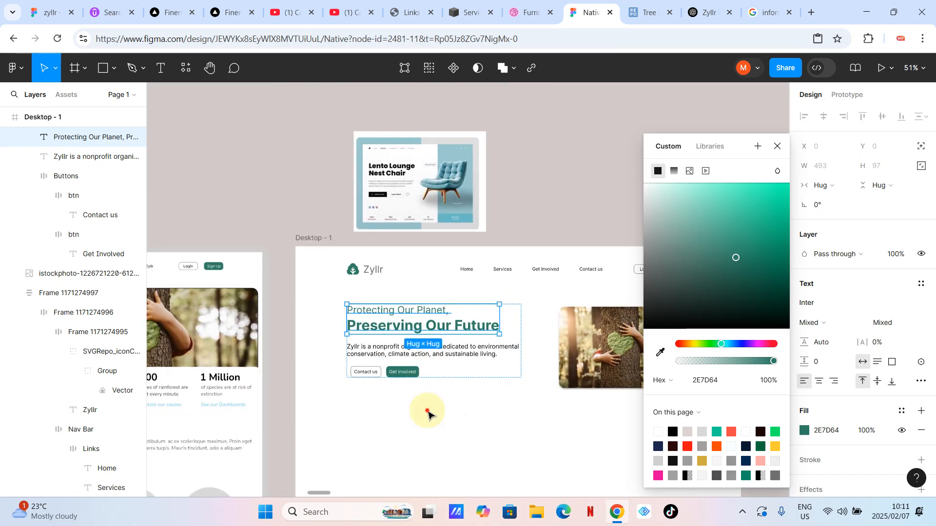
{"action": "left_click", "coordinate": [427, 410]}
{"action": "scroll", "coordinate": [428, 412], "scroll_direction": "down", "scroll_amount": 3}
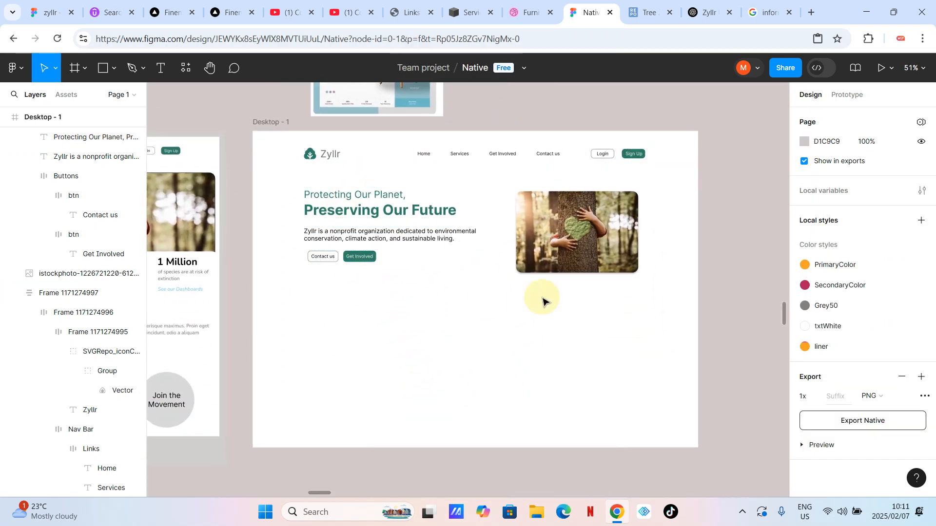
Step: Recolor the nonprofit description text to grey 696969, sampled from the Zyllr logo lettering
{"action": "scroll", "coordinate": [521, 273], "scroll_direction": "up", "scroll_amount": 3}
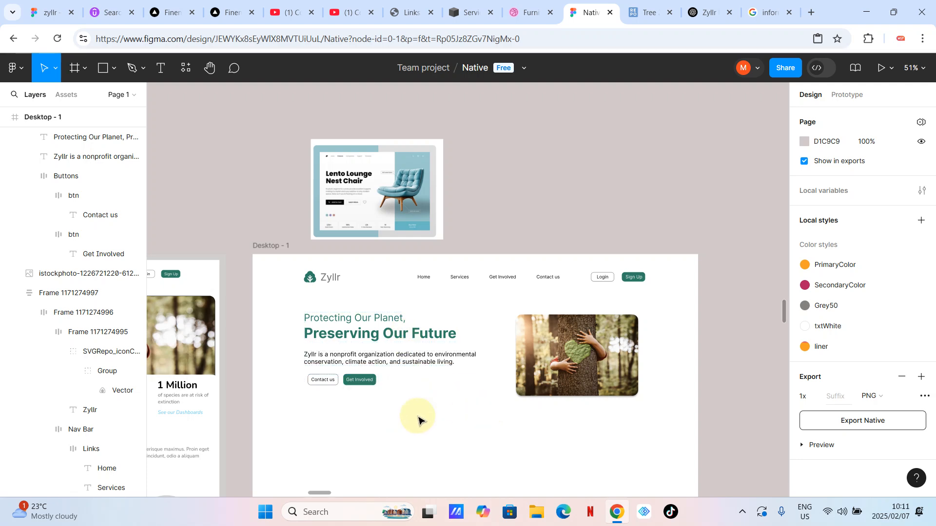
{"action": "scroll", "coordinate": [366, 414], "scroll_direction": "up", "scroll_amount": 5}
{"action": "scroll", "coordinate": [323, 224], "scroll_direction": "up", "scroll_amount": 2}
{"action": "left_click", "coordinate": [323, 386]}
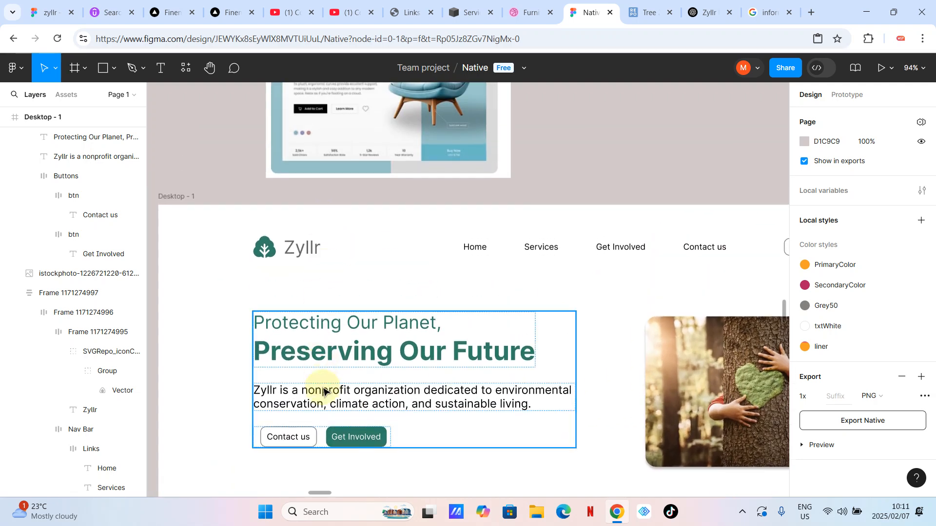
{"action": "left_click", "coordinate": [418, 388]}
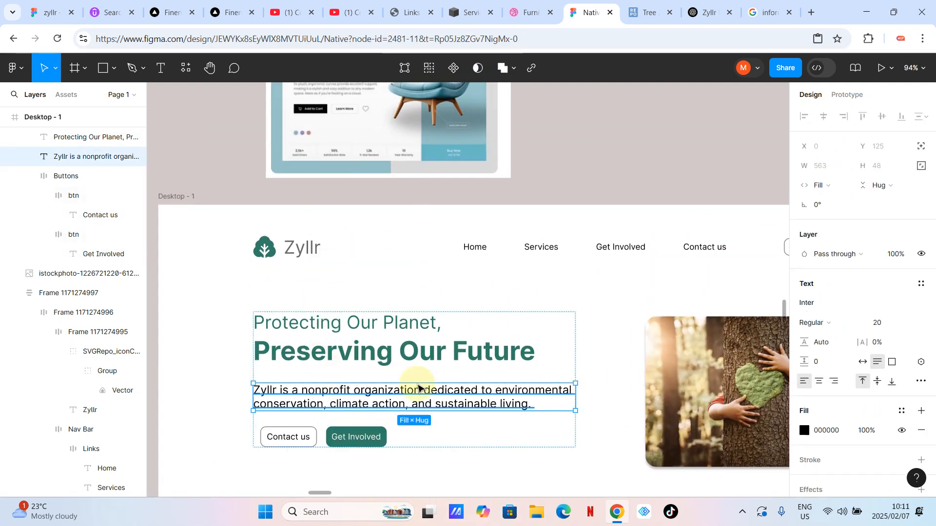
{"action": "left_click", "coordinate": [804, 432]}
{"action": "left_click", "coordinate": [660, 352]}
{"action": "scroll", "coordinate": [332, 232], "scroll_direction": "up", "scroll_amount": 3}
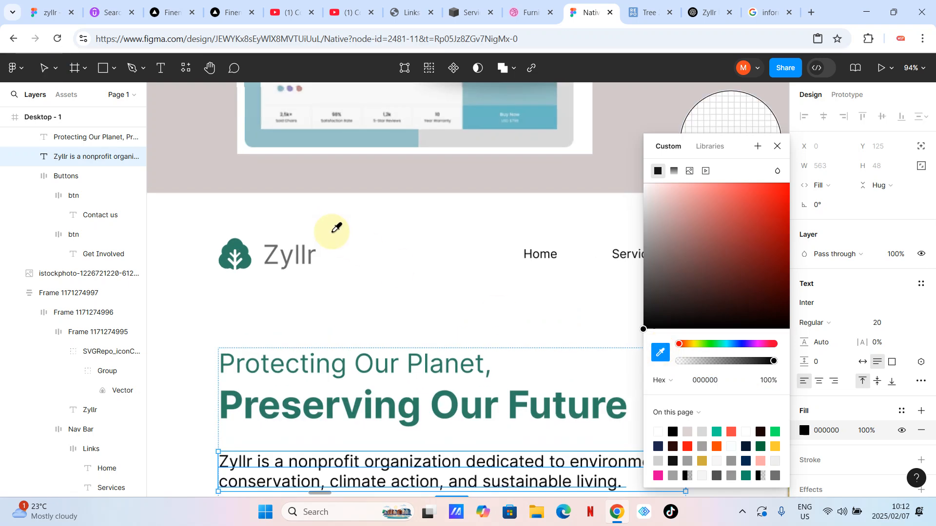
{"action": "scroll", "coordinate": [335, 229], "scroll_direction": "up", "scroll_amount": 5}
{"action": "scroll", "coordinate": [199, 295], "scroll_direction": "left", "scroll_amount": 3}
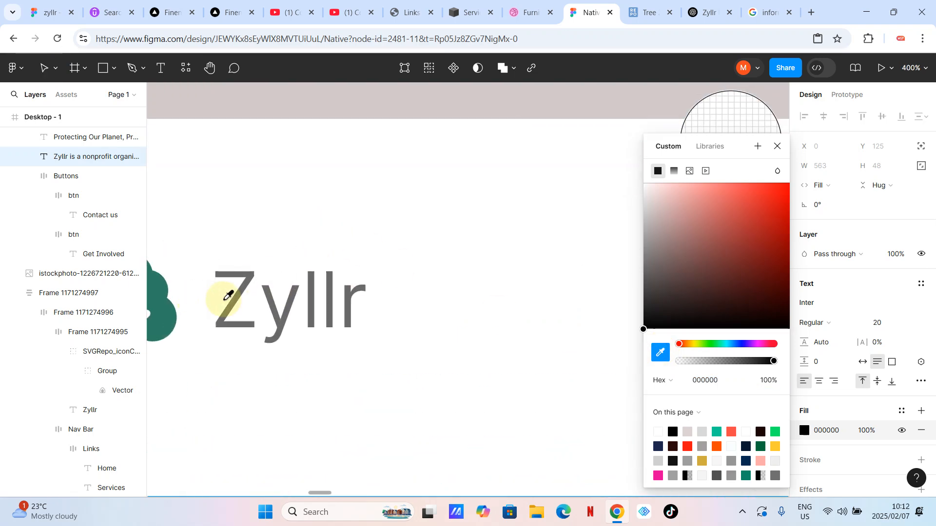
{"action": "scroll", "coordinate": [230, 299], "scroll_direction": "up", "scroll_amount": 5}
{"action": "left_click", "coordinate": [411, 285]}
{"action": "scroll", "coordinate": [411, 285], "scroll_direction": "down", "scroll_amount": 10}
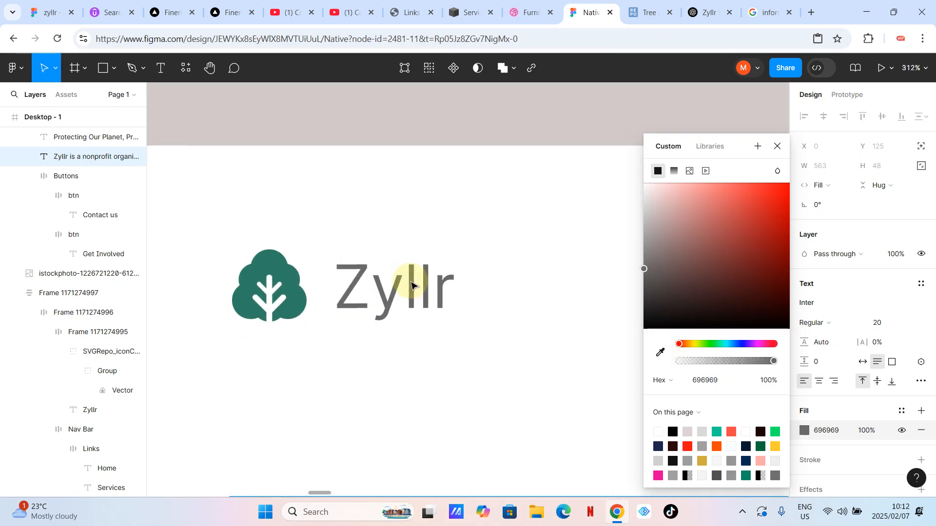
{"action": "left_click", "coordinate": [399, 420]}
Step: Combine the hero text block and the tree photo in a horizontal auto layout frame
{"action": "scroll", "coordinate": [438, 409], "scroll_direction": "down", "scroll_amount": 3}
{"action": "scroll", "coordinate": [487, 394], "scroll_direction": "right", "scroll_amount": 2}
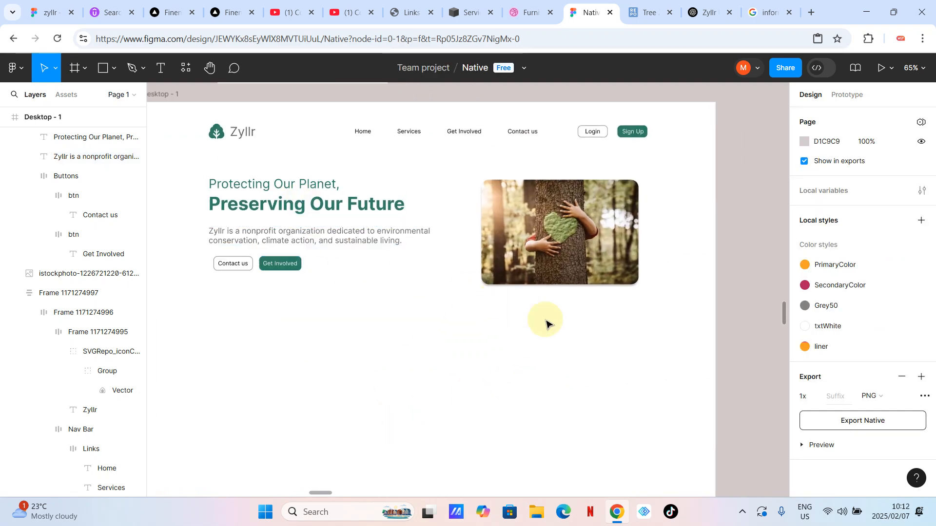
{"action": "left_click_drag", "start_coordinate": [542, 324], "coordinate": [371, 216]}
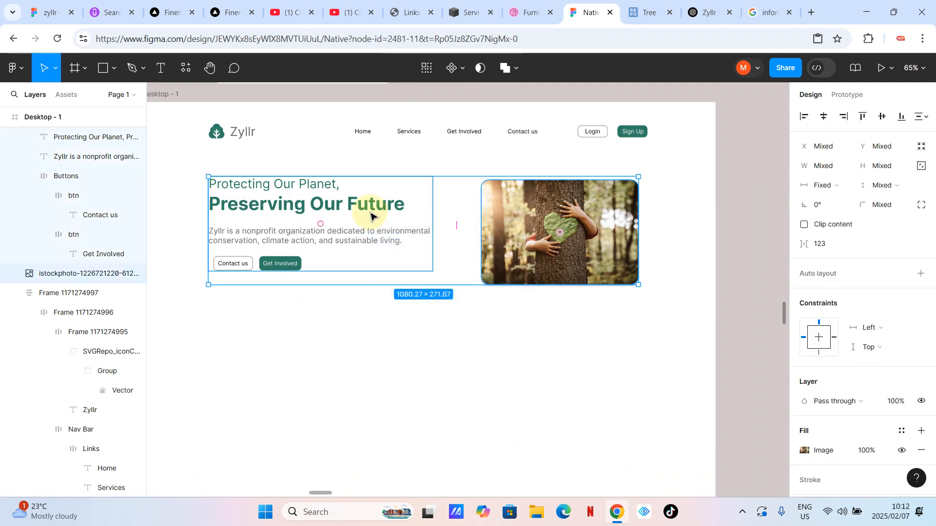
{"action": "key", "text": "shift+a"}
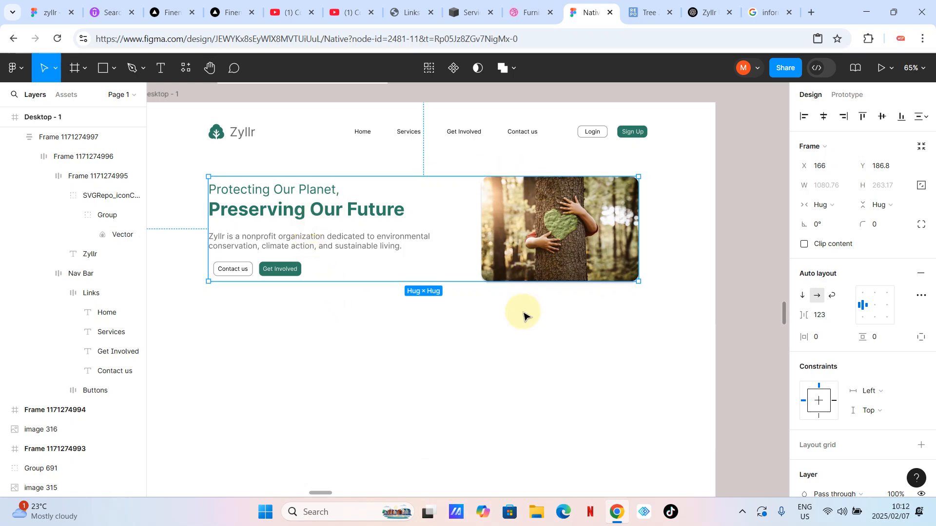
Step: Center the hero section's auto layout frame horizontally on the Desktop - 1 frame and fix its width at 1081
{"action": "left_click", "coordinate": [825, 117]}
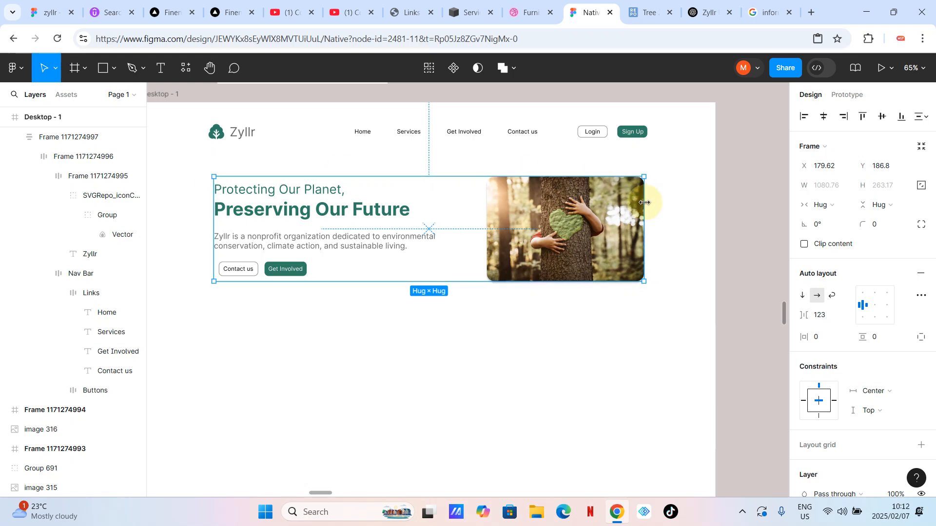
{"action": "left_click_drag", "start_coordinate": [647, 202], "coordinate": [652, 203]}
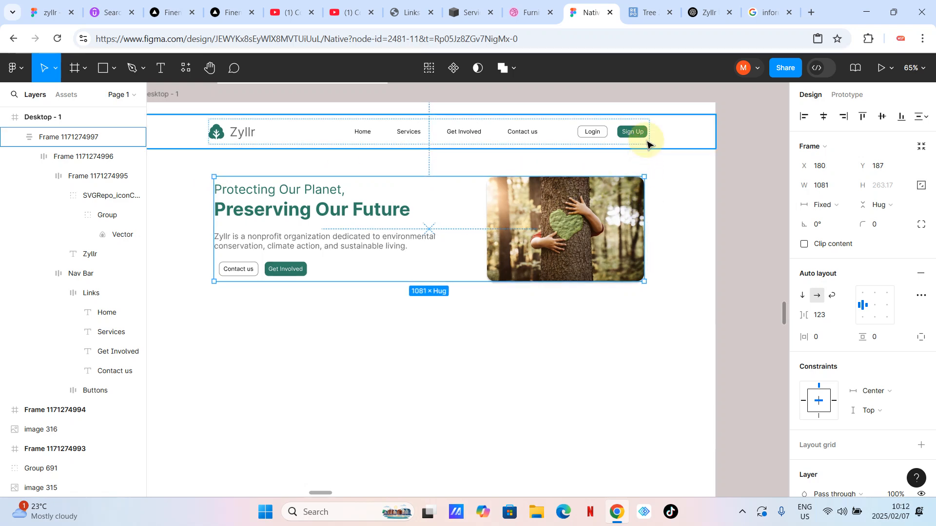
{"action": "scroll", "coordinate": [477, 326], "scroll_direction": "down", "scroll_amount": 3}
{"action": "scroll", "coordinate": [468, 341], "scroll_direction": "down", "scroll_amount": 2}
{"action": "left_click", "coordinate": [458, 356]}
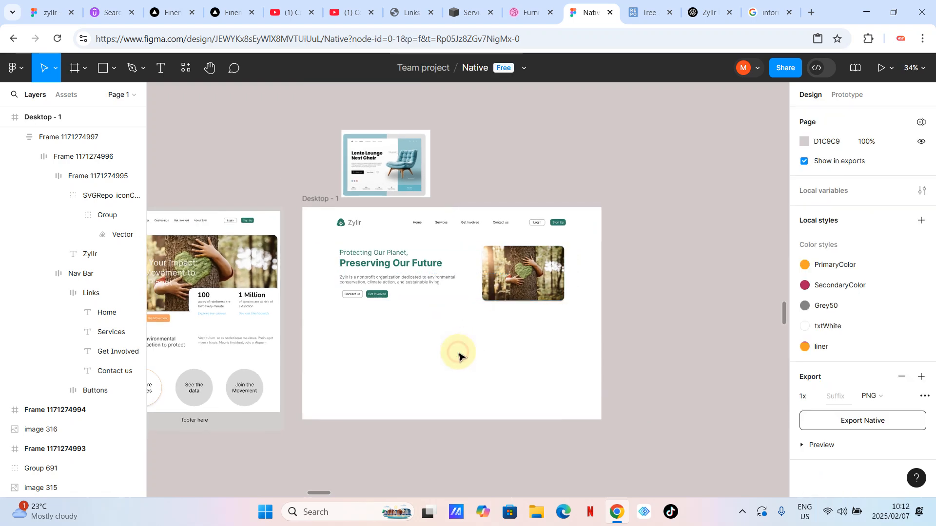
Step: Examine the earlier HomePage mockup and the Lento Lounge Nest Chair reference for layout ideas
{"action": "scroll", "coordinate": [458, 355], "scroll_direction": "left", "scroll_amount": 3}
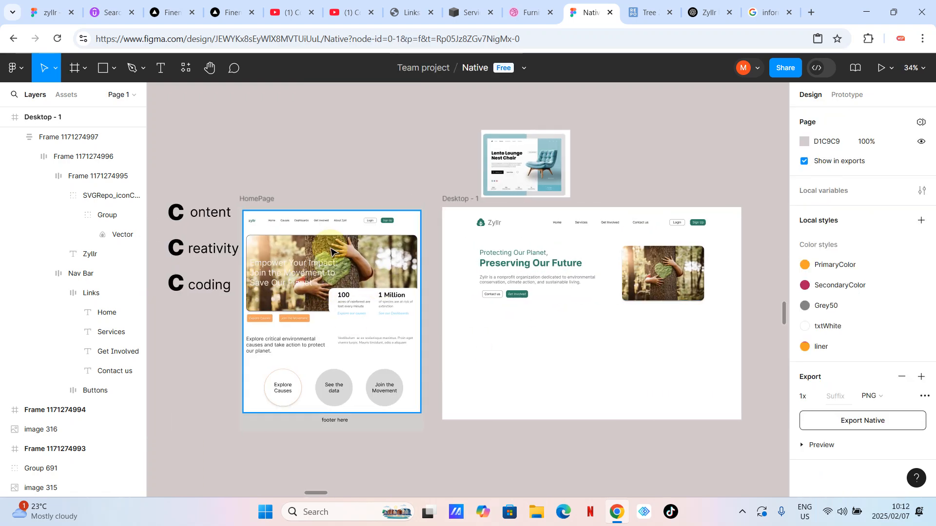
{"action": "scroll", "coordinate": [306, 240], "scroll_direction": "up", "scroll_amount": 1}
{"action": "scroll", "coordinate": [306, 240], "scroll_direction": "up", "scroll_amount": 3}
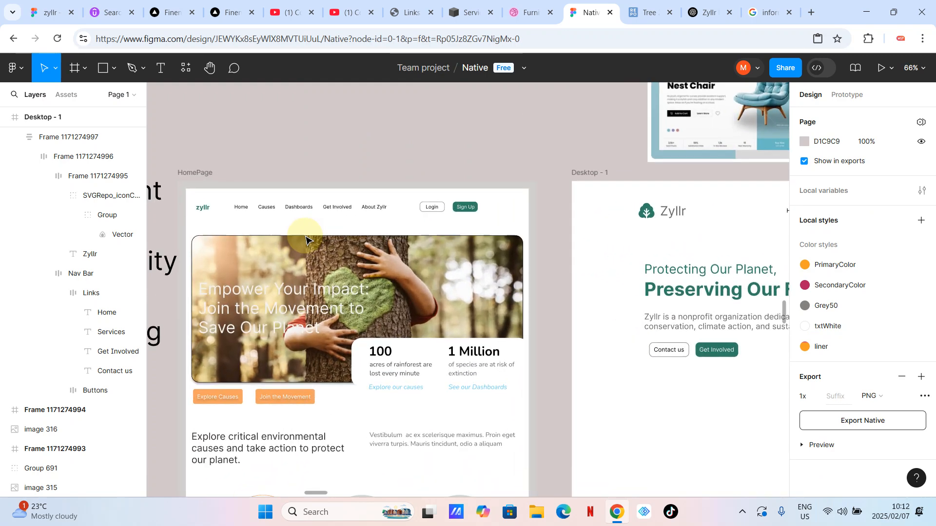
{"action": "scroll", "coordinate": [306, 239], "scroll_direction": "right", "scroll_amount": 5}
{"action": "scroll", "coordinate": [306, 240], "scroll_direction": "up", "scroll_amount": 3}
{"action": "scroll", "coordinate": [360, 259], "scroll_direction": "up", "scroll_amount": 5}
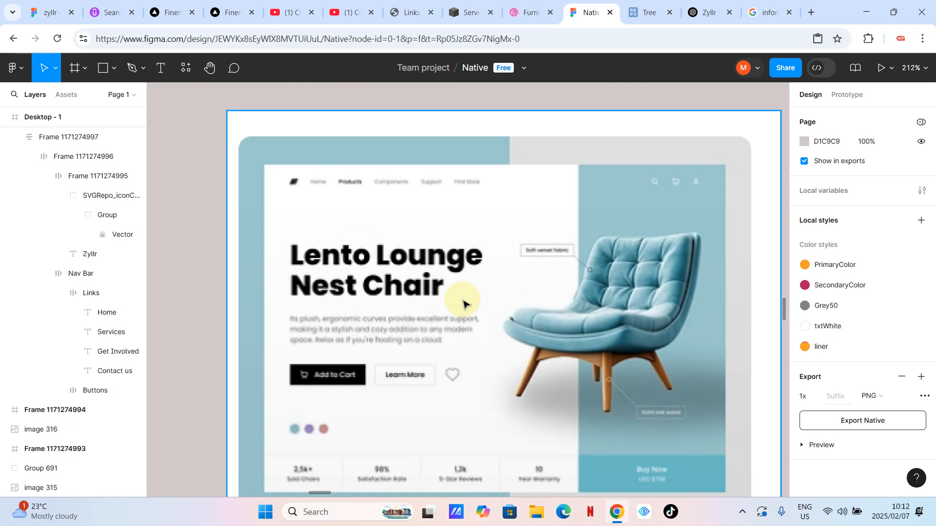
{"action": "scroll", "coordinate": [463, 304], "scroll_direction": "down", "scroll_amount": 3}
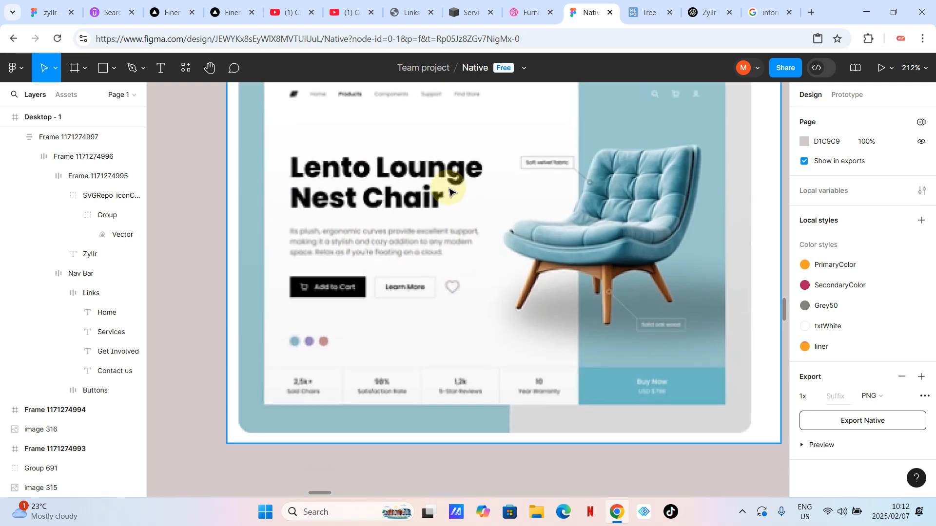
{"action": "scroll", "coordinate": [446, 241], "scroll_direction": "down", "scroll_amount": 5, "text": "ctrl"}
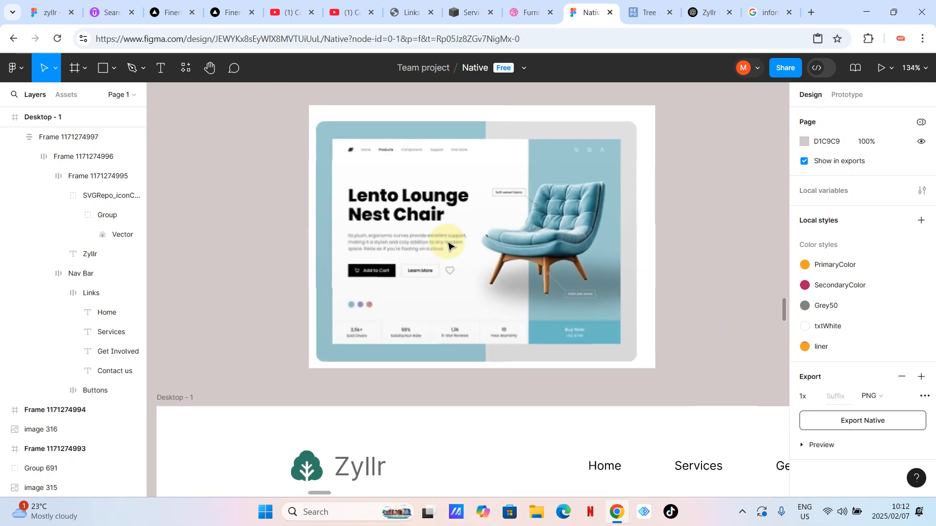
Step: Switch to the Google results page and search for "graphic design layout"
{"action": "left_click", "coordinate": [768, 11]}
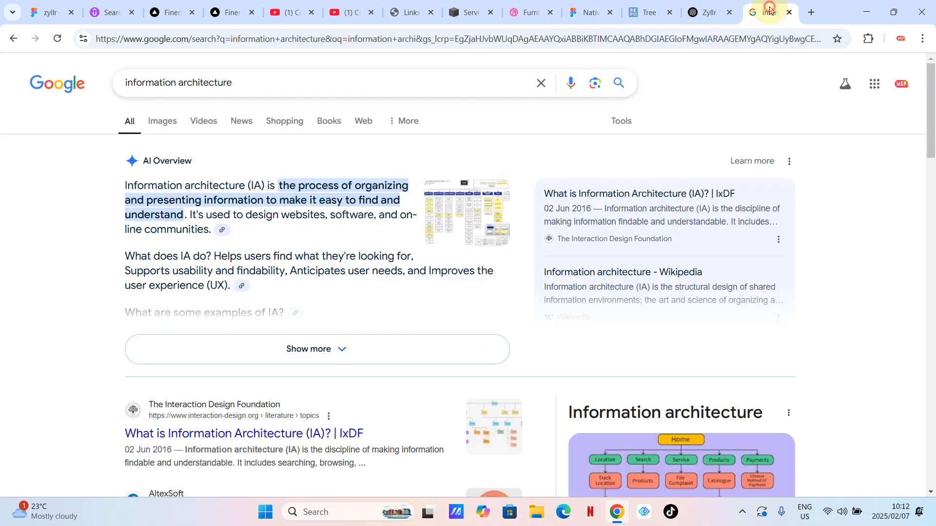
{"action": "left_click_drag", "start_coordinate": [291, 92], "coordinate": [2, 78]}
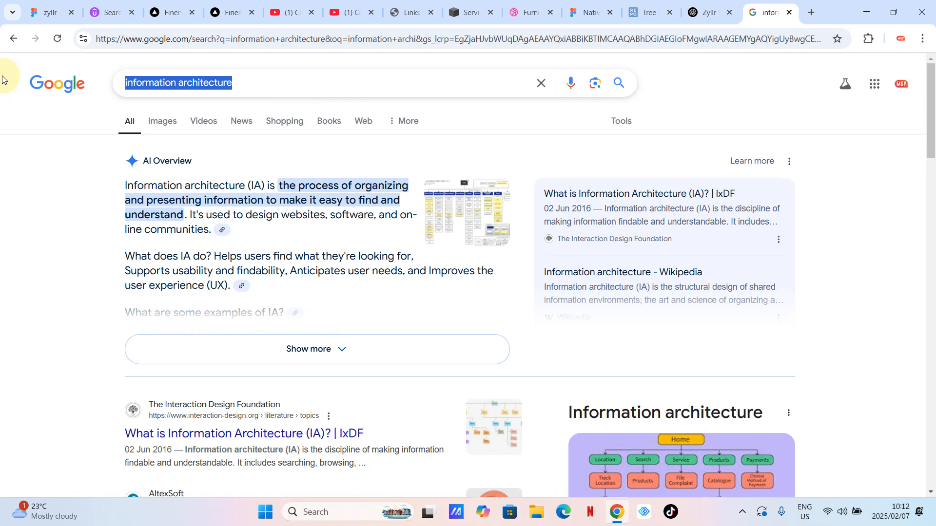
{"action": "type", "text": "grap"}
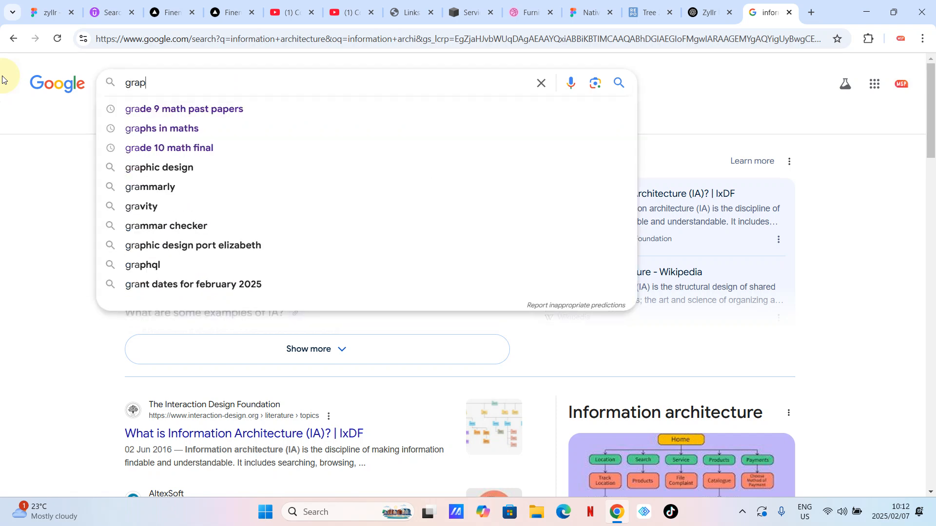
{"action": "type", "text": "hic design lay"}
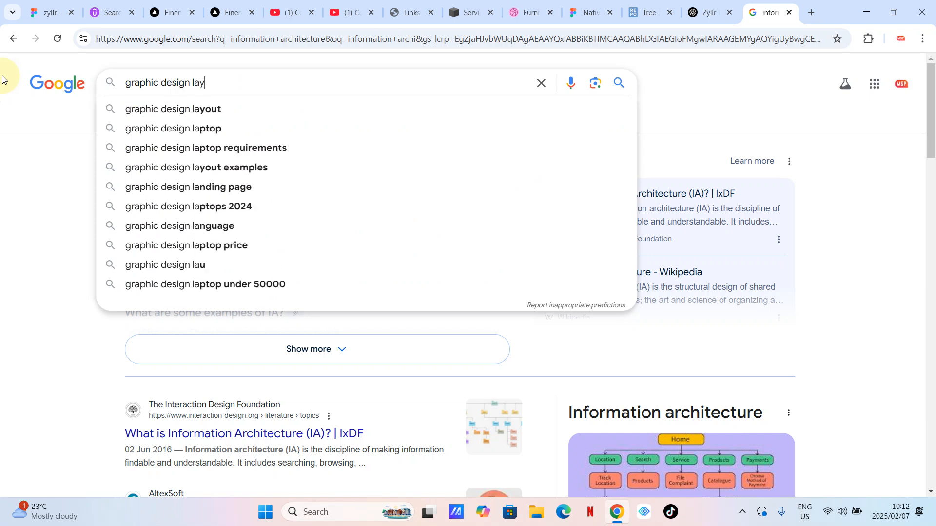
{"action": "type", "text": "out"}
{"action": "key", "text": "Return"}
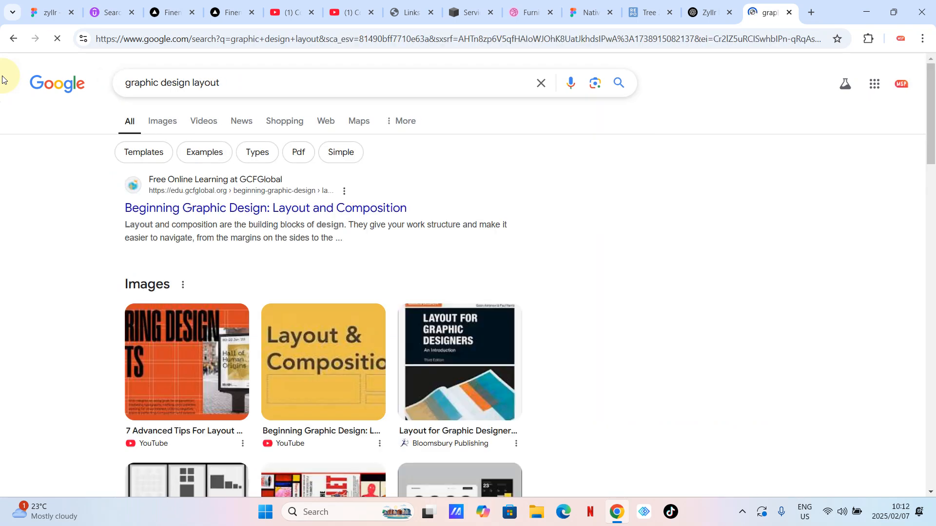
Step: Browse the image results for graphic design layouts and open the 99designs composition and layout preview
{"action": "left_click", "coordinate": [159, 123]}
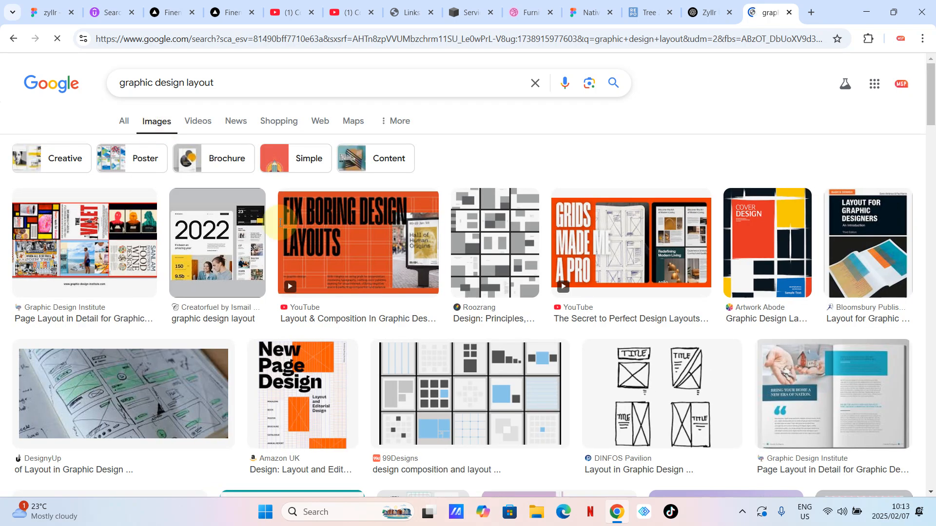
{"action": "scroll", "coordinate": [480, 409], "scroll_direction": "down", "scroll_amount": 1}
{"action": "scroll", "coordinate": [480, 409], "scroll_direction": "down", "scroll_amount": 2}
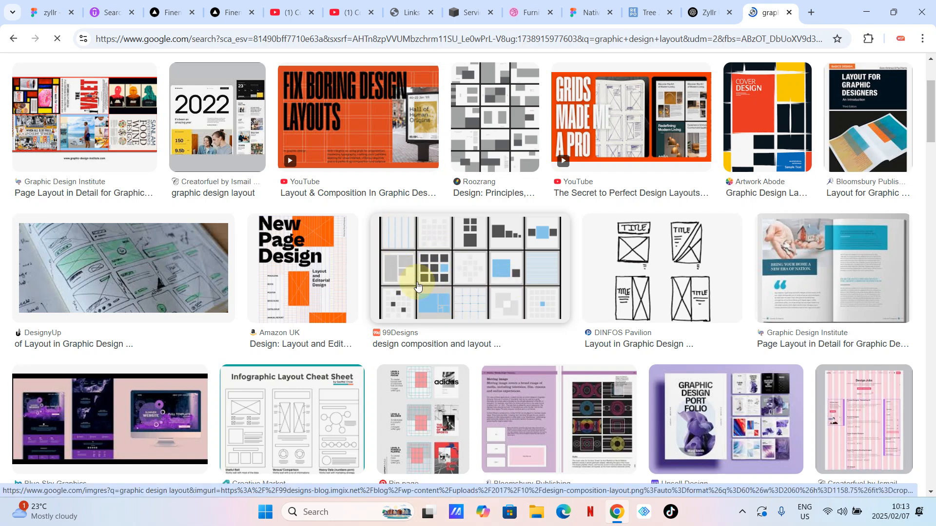
{"action": "left_click", "coordinate": [479, 316]}
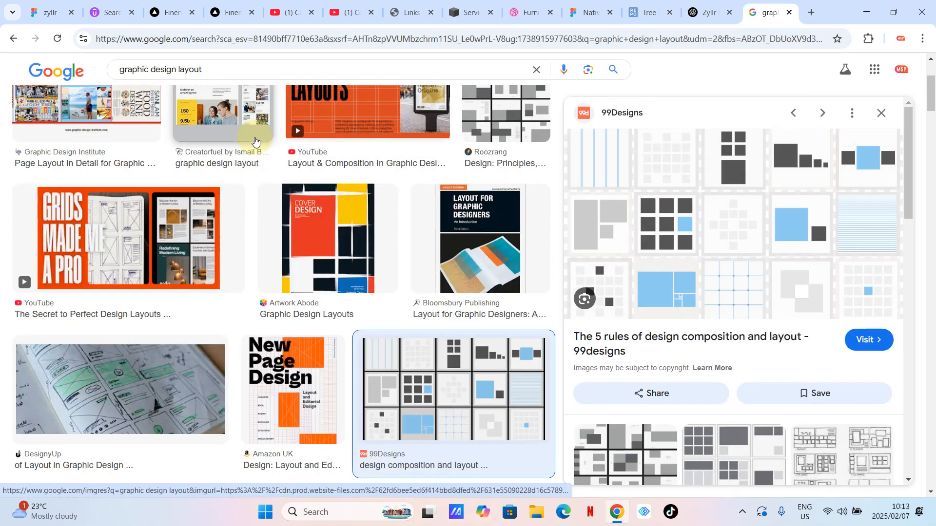
Step: Return to the Figma design and remove the drop shadow effect from the hero's tree photo
{"action": "left_click", "coordinate": [587, 12]}
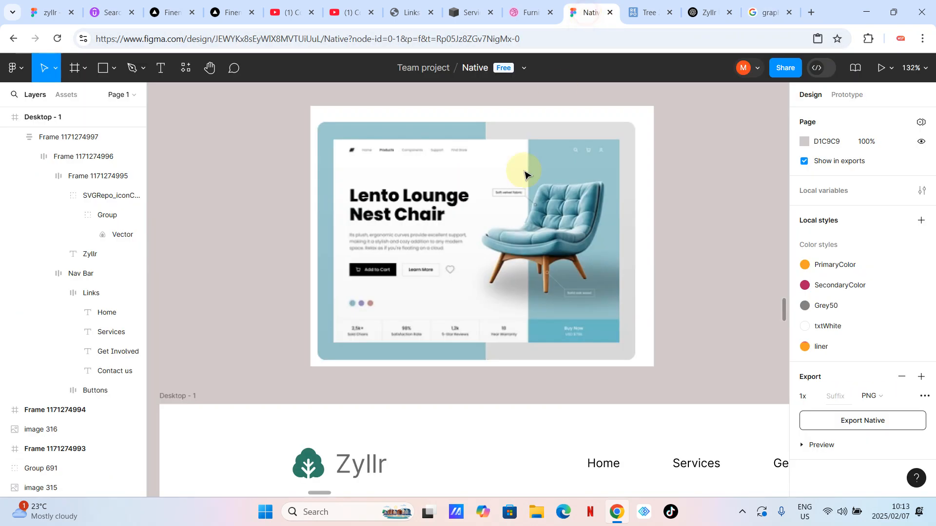
{"action": "scroll", "coordinate": [382, 283], "scroll_direction": "down", "scroll_amount": 3}
{"action": "scroll", "coordinate": [381, 283], "scroll_direction": "down", "scroll_amount": 3, "text": "ctrl"}
{"action": "scroll", "coordinate": [382, 283], "scroll_direction": "down", "scroll_amount": 3}
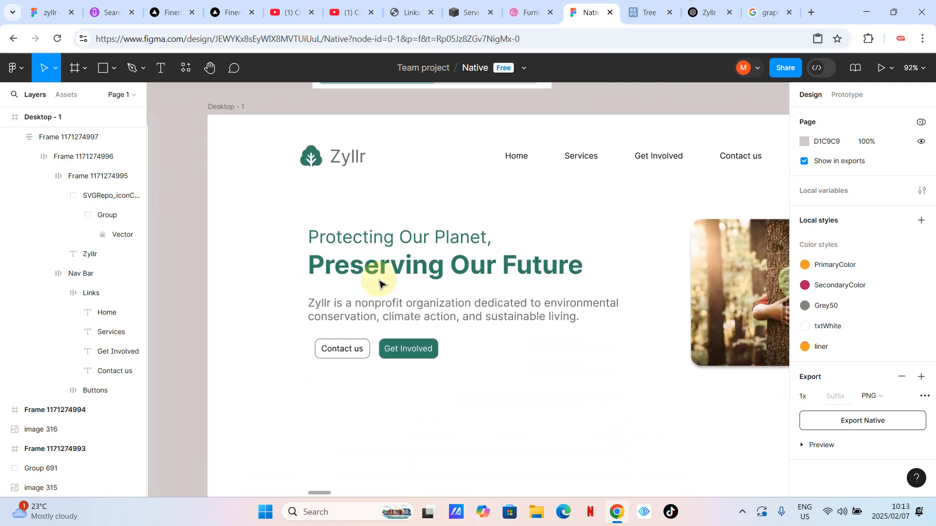
{"action": "scroll", "coordinate": [382, 283], "scroll_direction": "right", "scroll_amount": 2}
{"action": "scroll", "coordinate": [382, 282], "scroll_direction": "right", "scroll_amount": 3}
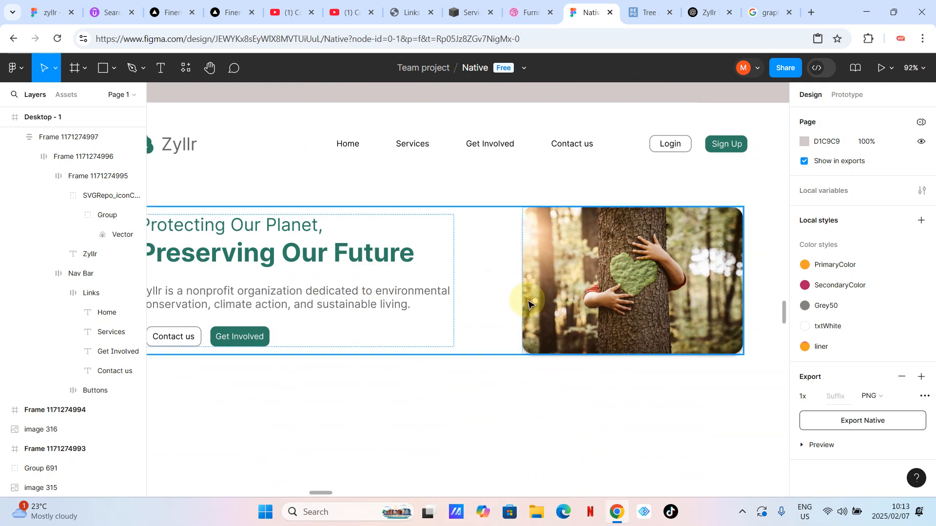
{"action": "scroll", "coordinate": [525, 298], "scroll_direction": "down", "scroll_amount": 3, "text": "ctrl"}
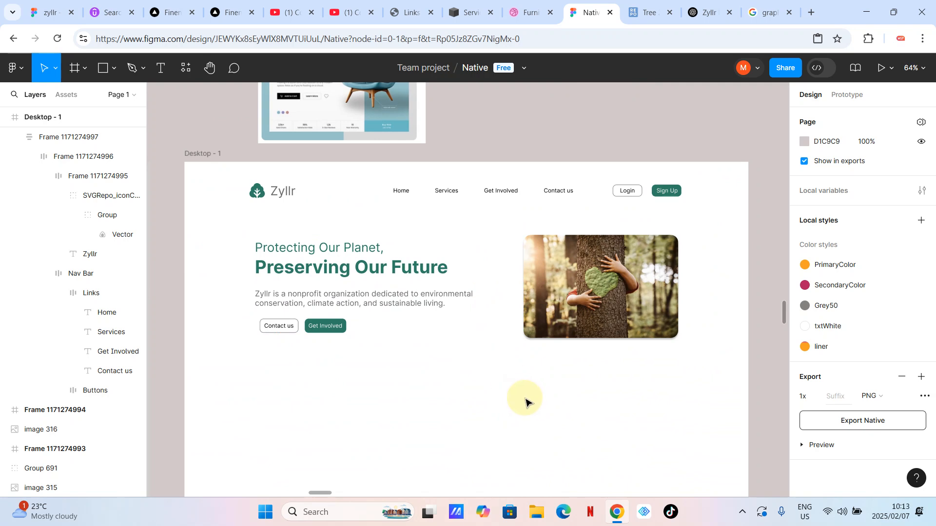
{"action": "double_click", "coordinate": [577, 321]}
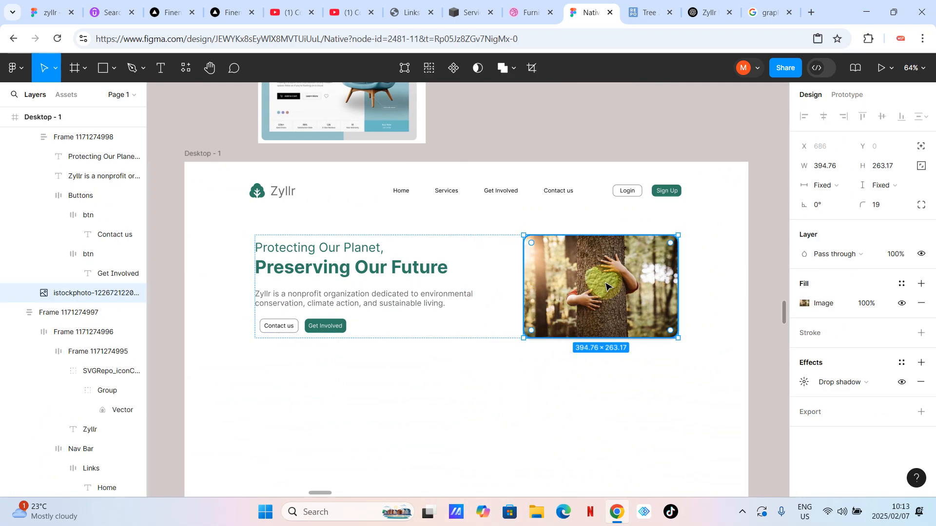
{"action": "left_click", "coordinate": [917, 383]}
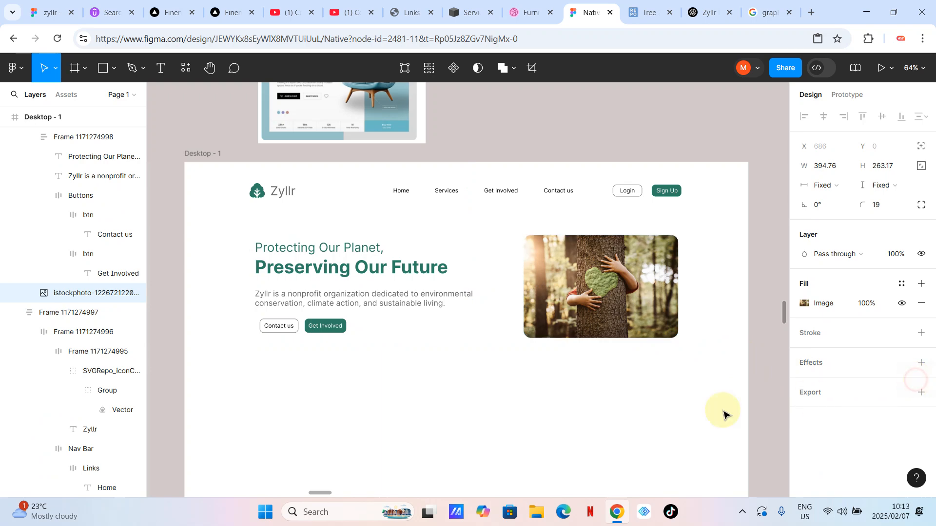
{"action": "left_click", "coordinate": [639, 420]}
Step: Compare the new hero section with the HomePage mockup, examining its rainforest and species statistics block
{"action": "scroll", "coordinate": [639, 421], "scroll_direction": "right", "scroll_amount": 5}
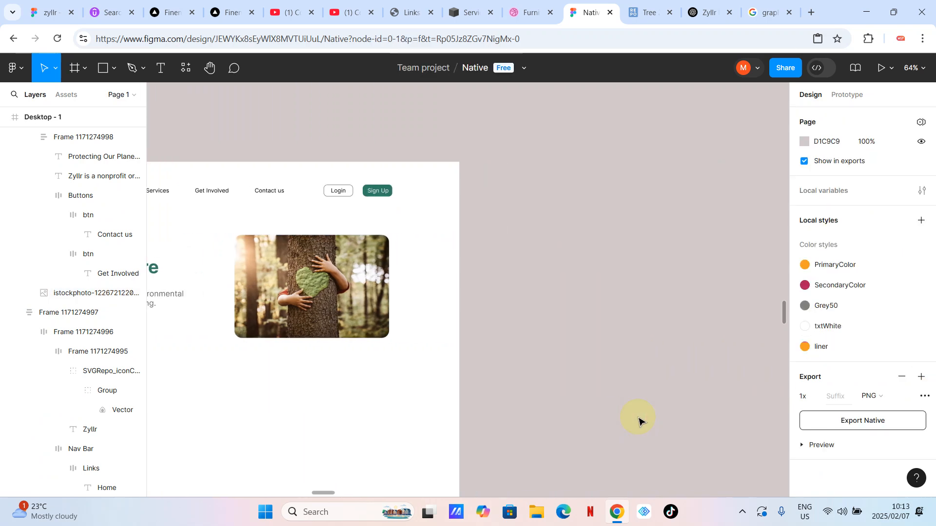
{"action": "scroll", "coordinate": [639, 420], "scroll_direction": "left", "scroll_amount": 10}
{"action": "scroll", "coordinate": [638, 420], "scroll_direction": "right", "scroll_amount": 6}
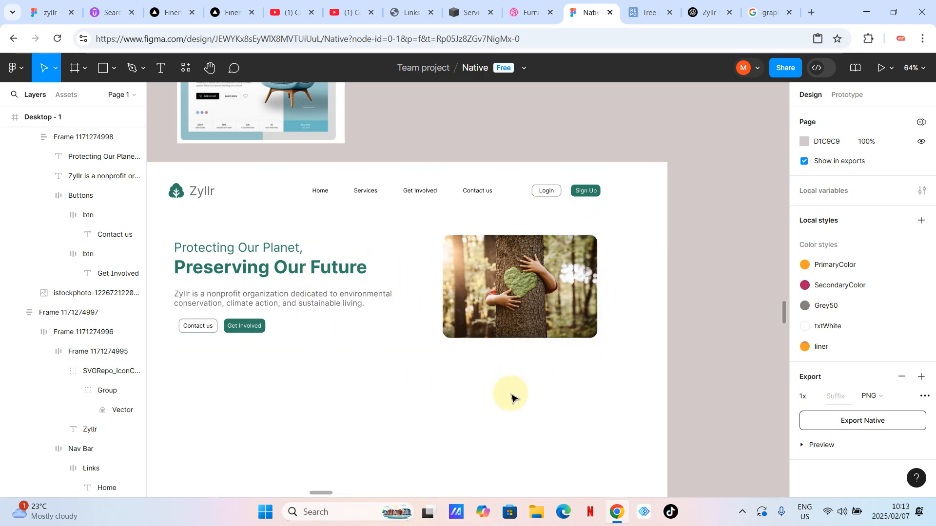
{"action": "scroll", "coordinate": [517, 393], "scroll_direction": "down", "scroll_amount": 3, "text": "ctrl"}
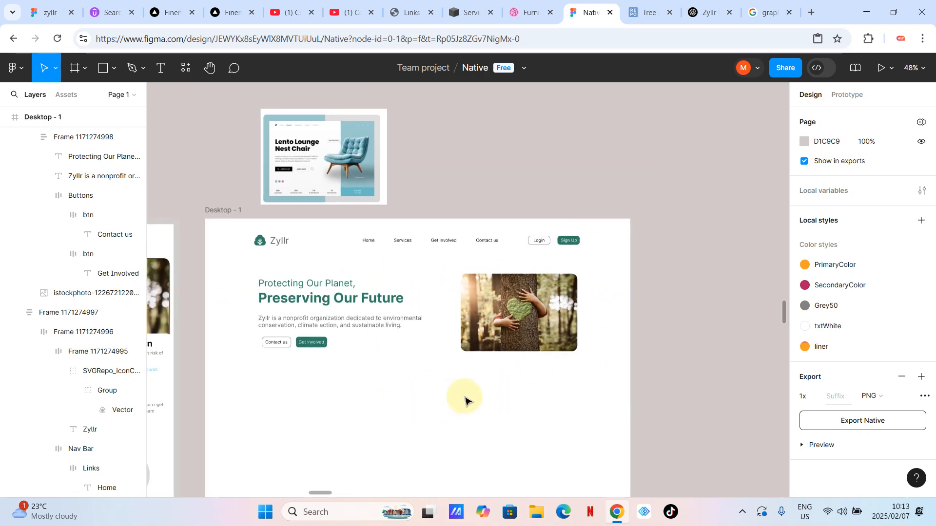
{"action": "scroll", "coordinate": [357, 393], "scroll_direction": "up", "scroll_amount": 3, "text": "ctrl"}
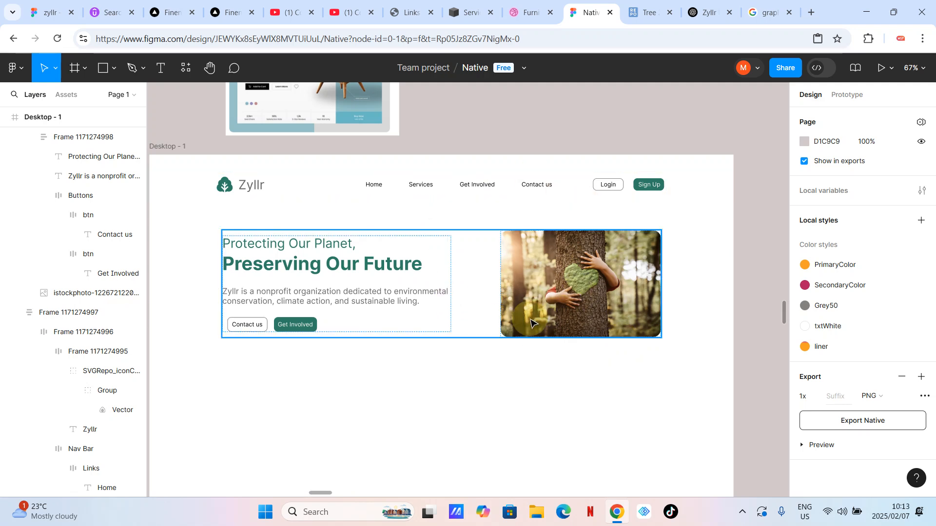
{"action": "scroll", "coordinate": [532, 322], "scroll_direction": "down", "scroll_amount": 3, "text": "ctrl"}
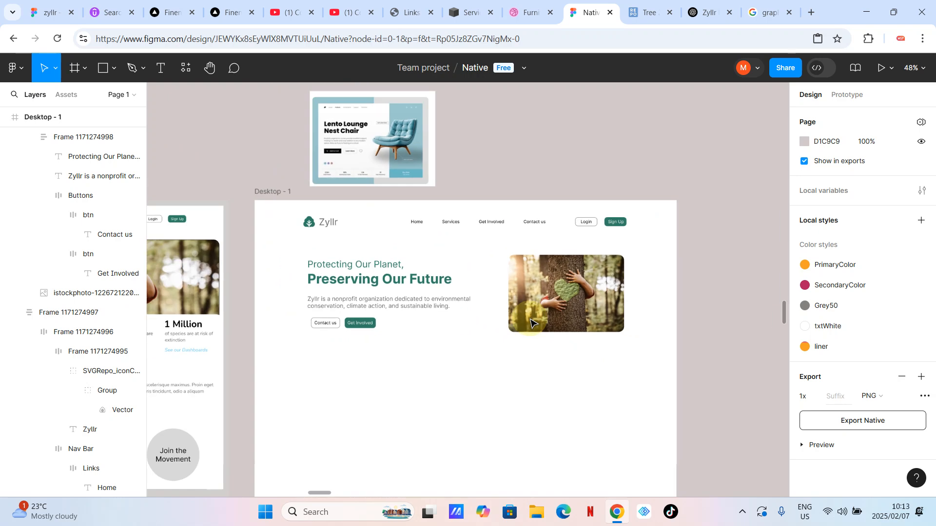
{"action": "scroll", "coordinate": [393, 359], "scroll_direction": "left", "scroll_amount": 5}
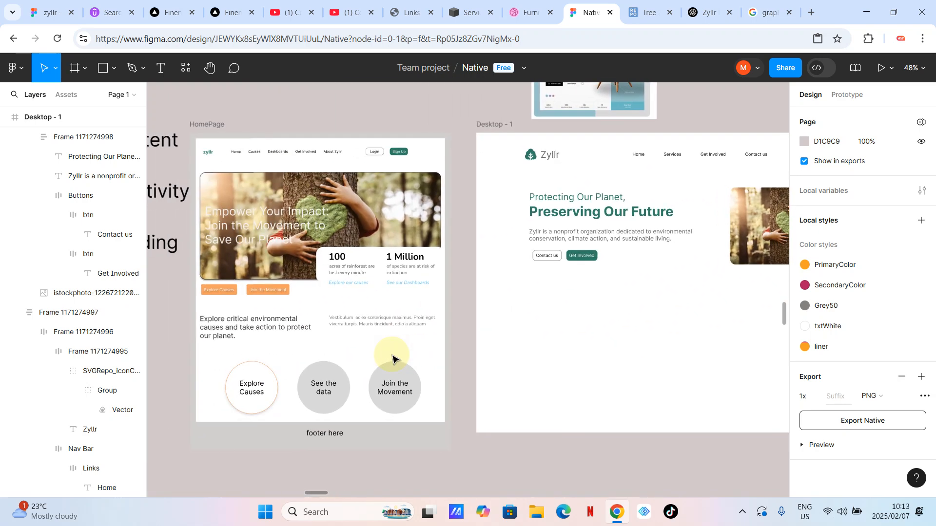
{"action": "scroll", "coordinate": [392, 359], "scroll_direction": "right", "scroll_amount": 3}
{"action": "scroll", "coordinate": [246, 268], "scroll_direction": "up", "scroll_amount": 5}
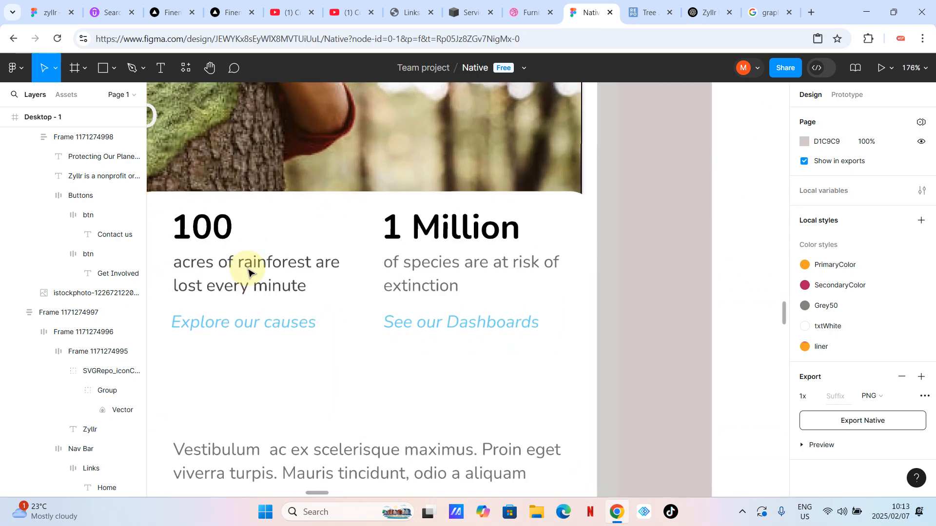
{"action": "scroll", "coordinate": [249, 272], "scroll_direction": "left", "scroll_amount": 3}
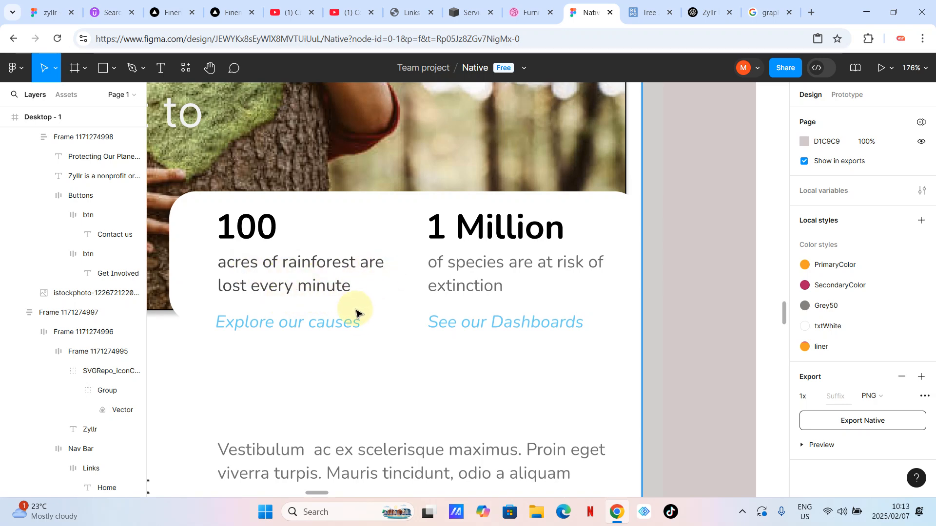
{"action": "scroll", "coordinate": [495, 294], "scroll_direction": "down", "scroll_amount": 6}
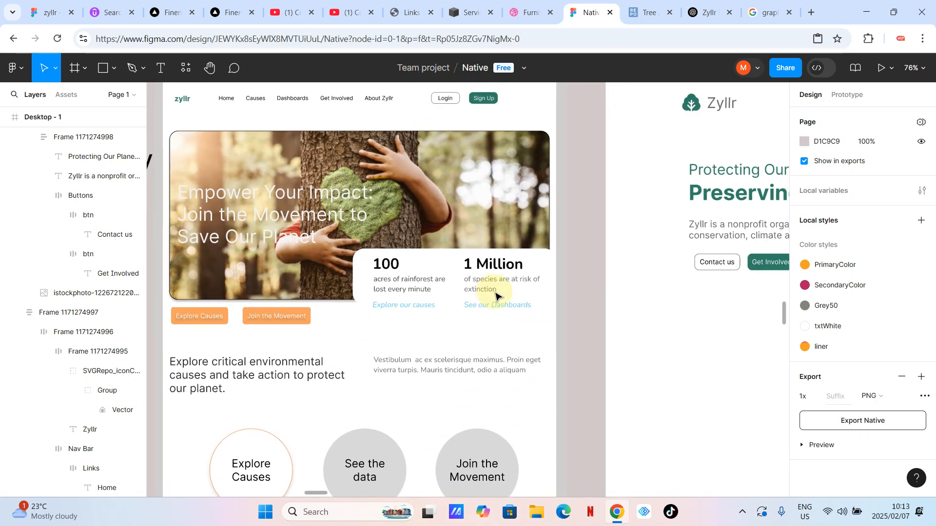
{"action": "scroll", "coordinate": [495, 295], "scroll_direction": "down", "scroll_amount": 3}
{"action": "left_click", "coordinate": [648, 214]}
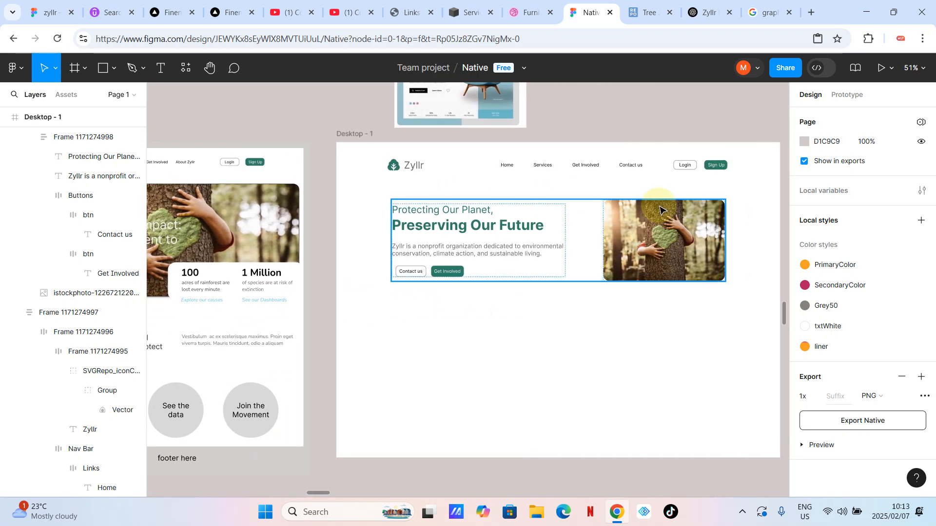
{"action": "left_click", "coordinate": [662, 108]}
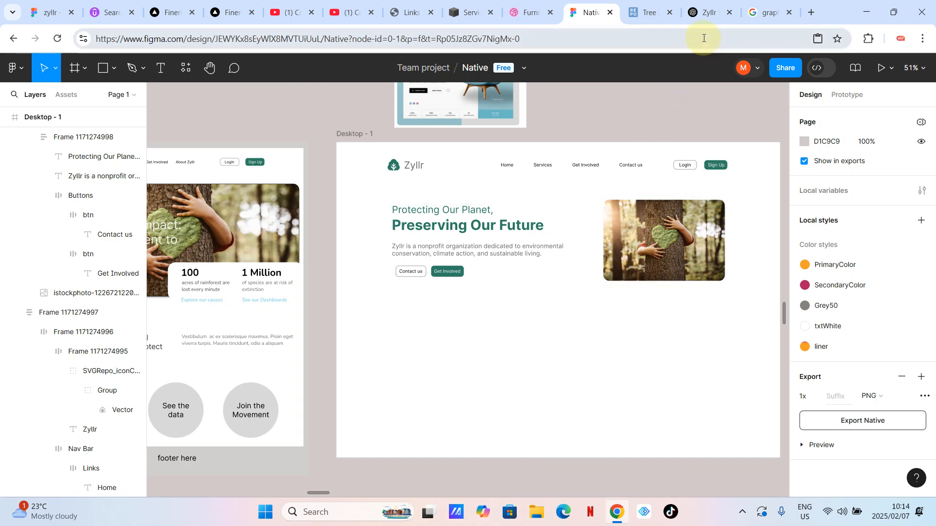
Step: Review the ChatGPT web content from About Us through Contact Us, and return to the Figma home page design
{"action": "left_click", "coordinate": [706, 15]}
{"action": "scroll", "coordinate": [500, 246], "scroll_direction": "down", "scroll_amount": 7}
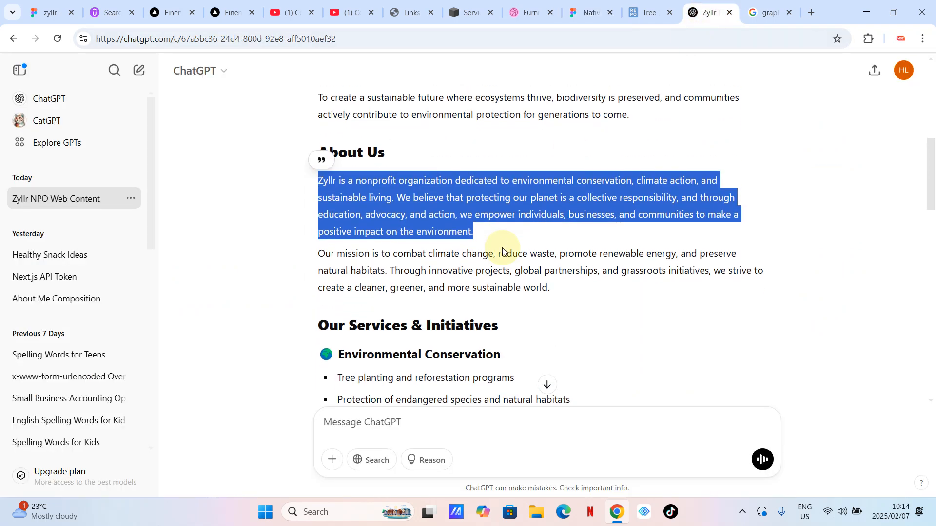
{"action": "scroll", "coordinate": [518, 297], "scroll_direction": "down", "scroll_amount": 8}
{"action": "scroll", "coordinate": [518, 297], "scroll_direction": "down", "scroll_amount": 3}
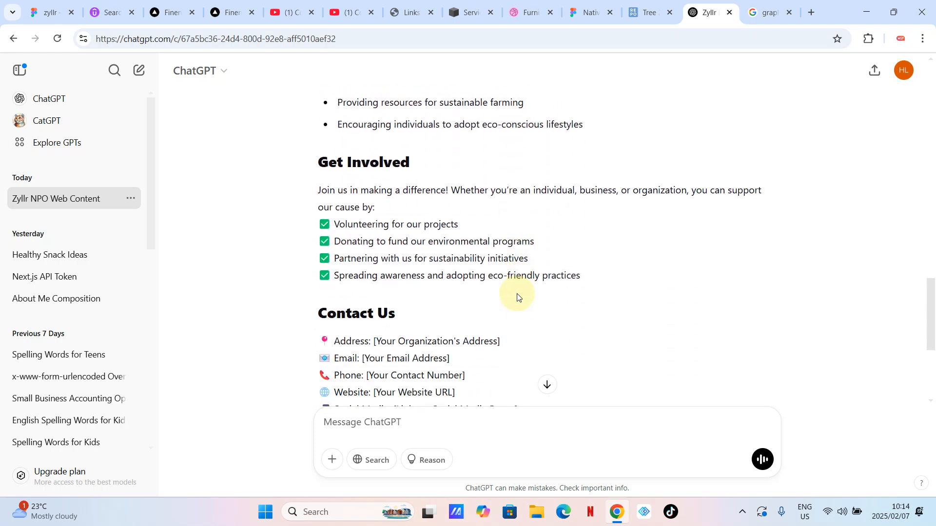
{"action": "left_click", "coordinate": [593, 16]}
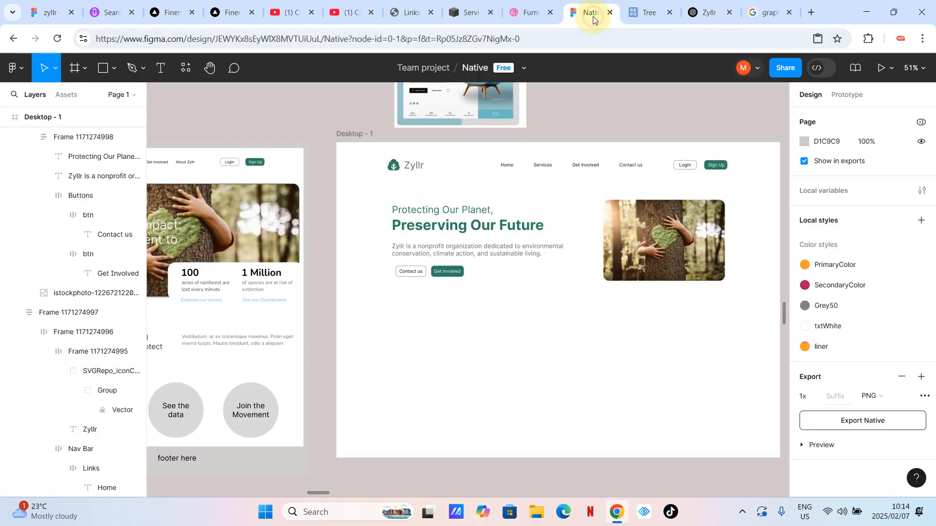
{"action": "scroll", "coordinate": [490, 307], "scroll_direction": "right", "scroll_amount": 5}
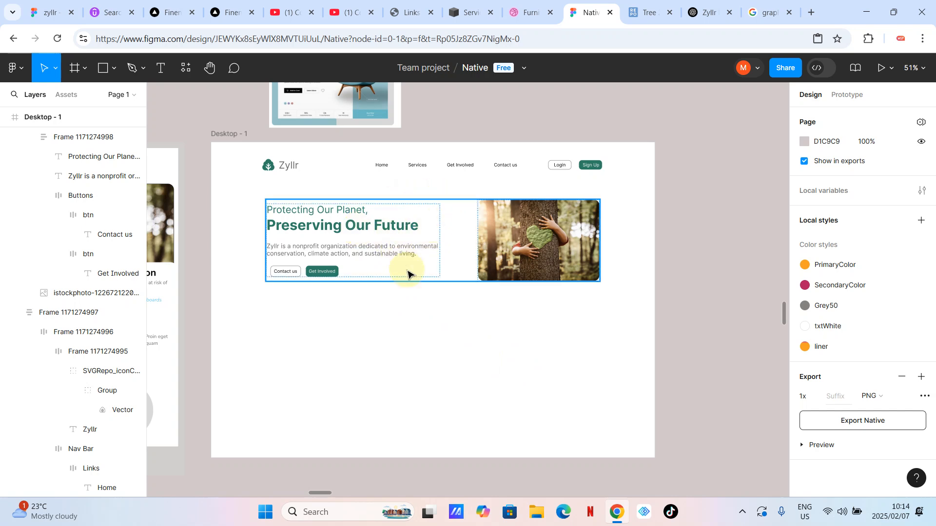
Step: Try reordering the hero frame so the tree photo comes before the text block
{"action": "left_click", "coordinate": [530, 240]}
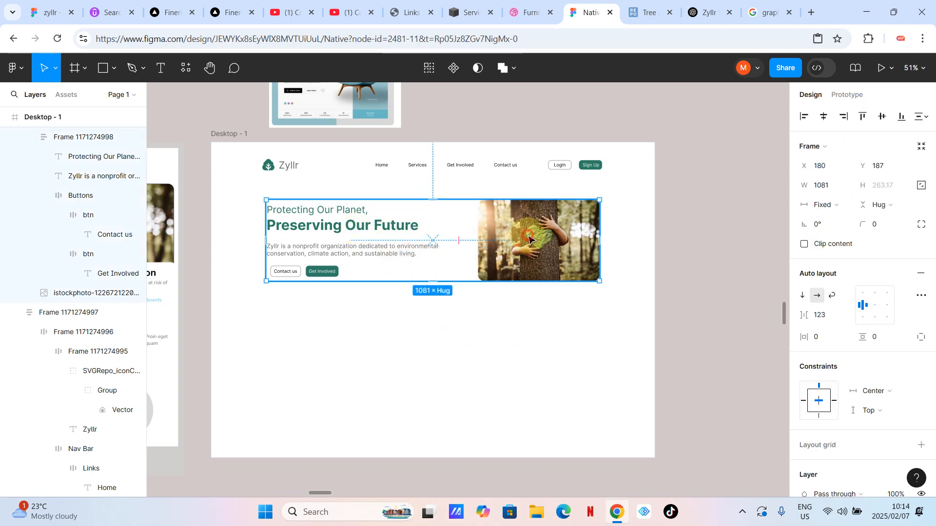
{"action": "left_click", "coordinate": [512, 235]}
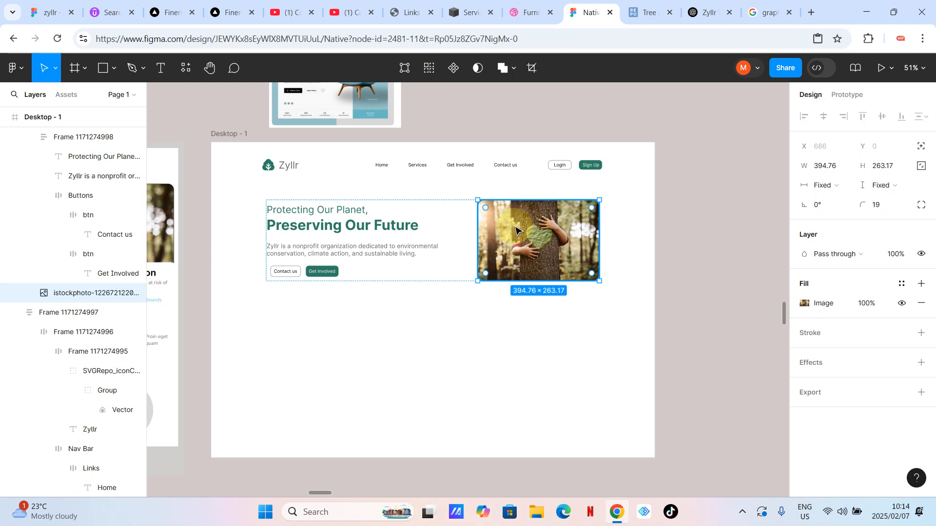
{"action": "key", "text": "Left"}
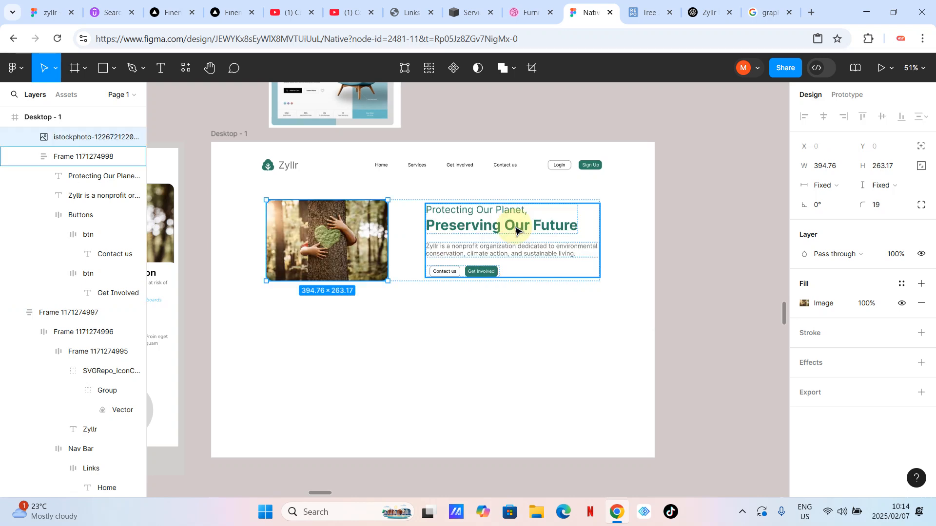
{"action": "left_click", "coordinate": [476, 359]}
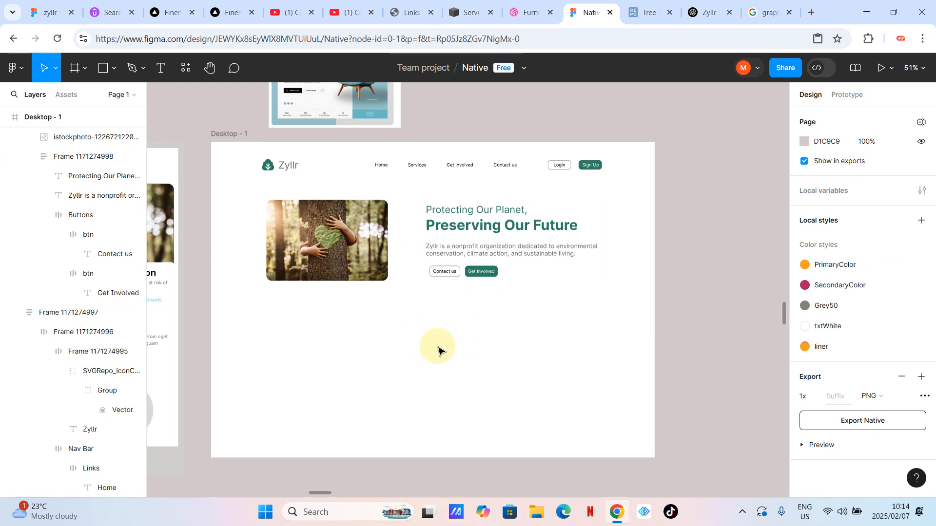
{"action": "key", "text": "ctrl+z"}
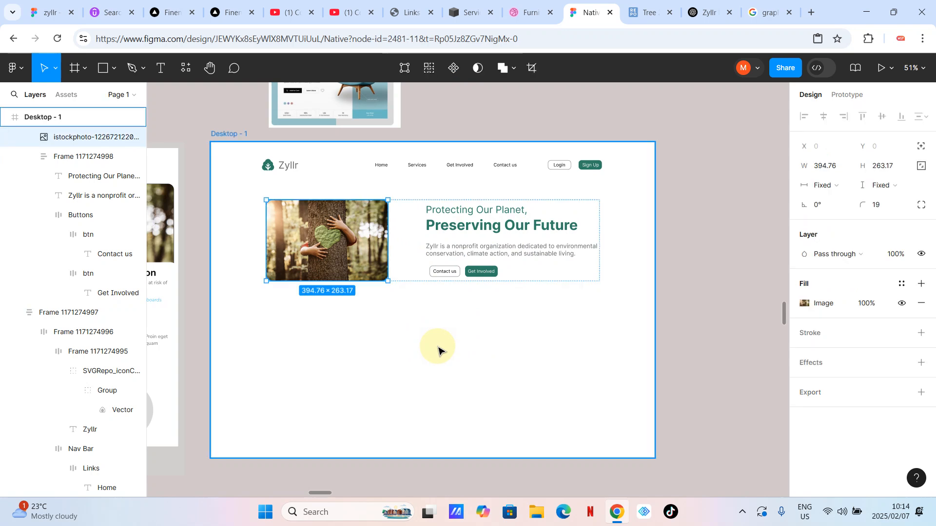
{"action": "key", "text": "ctrl+z"}
Step: Compare the Lento Lounge chair reference with the hero section and examine the empty space beneath the hero
{"action": "scroll", "coordinate": [439, 348], "scroll_direction": "up", "scroll_amount": 3}
{"action": "scroll", "coordinate": [397, 294], "scroll_direction": "down", "scroll_amount": 2}
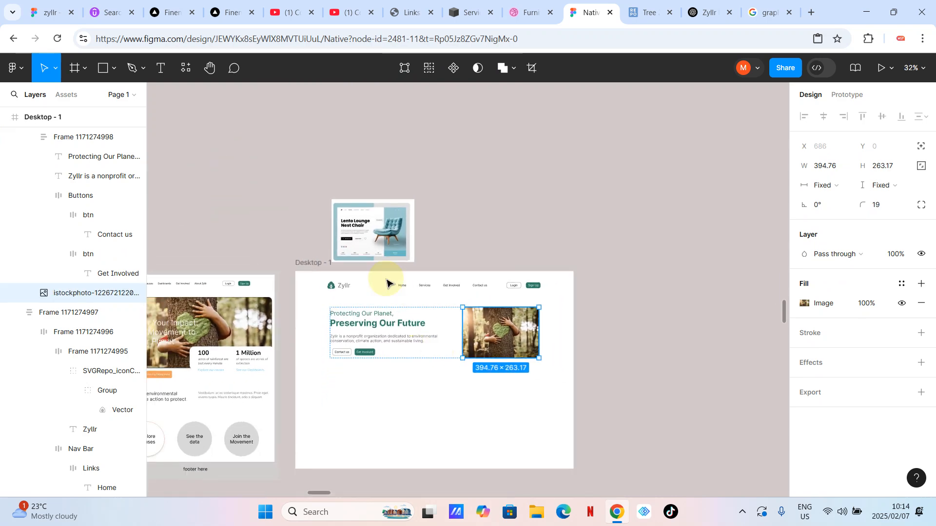
{"action": "scroll", "coordinate": [371, 251], "scroll_direction": "up", "scroll_amount": 5}
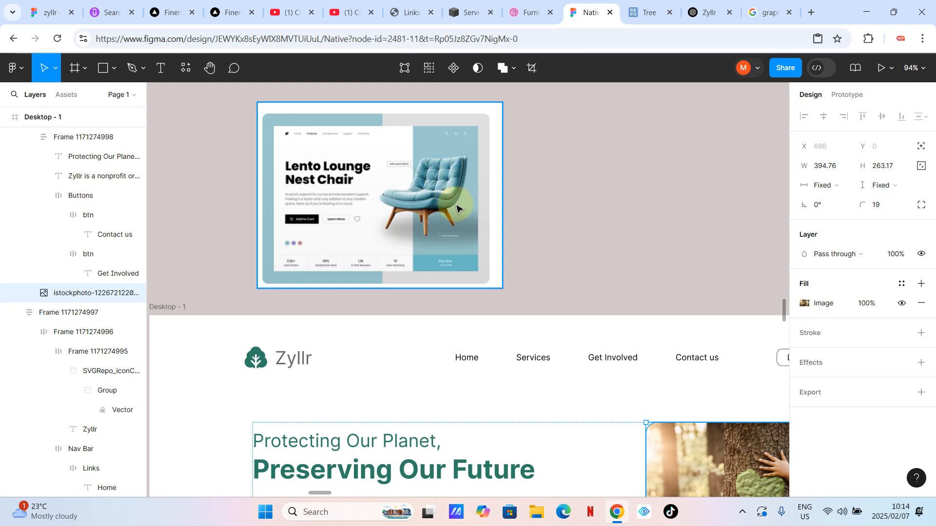
{"action": "scroll", "coordinate": [455, 204], "scroll_direction": "down", "scroll_amount": 4}
{"action": "scroll", "coordinate": [456, 208], "scroll_direction": "down", "scroll_amount": 3}
{"action": "scroll", "coordinate": [499, 317], "scroll_direction": "down", "scroll_amount": 2}
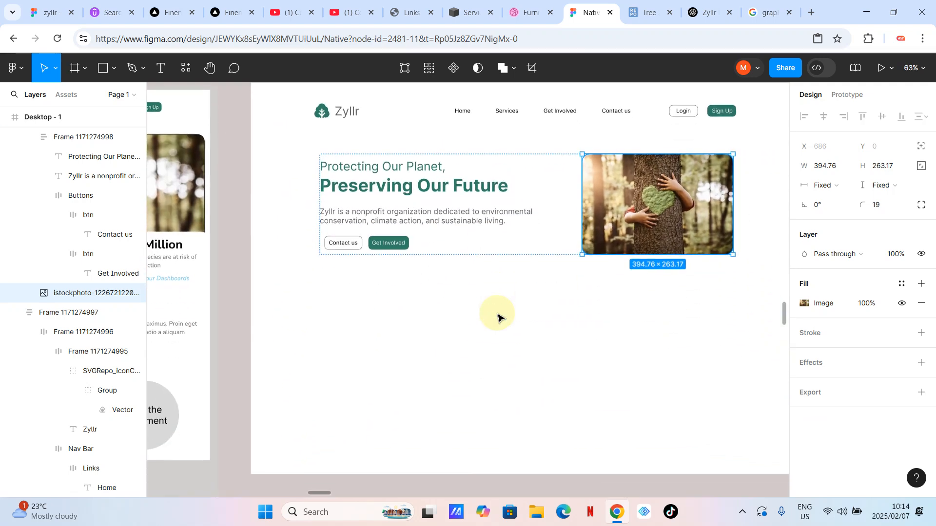
{"action": "scroll", "coordinate": [498, 318], "scroll_direction": "right", "scroll_amount": 2}
{"action": "left_click", "coordinate": [498, 318]}
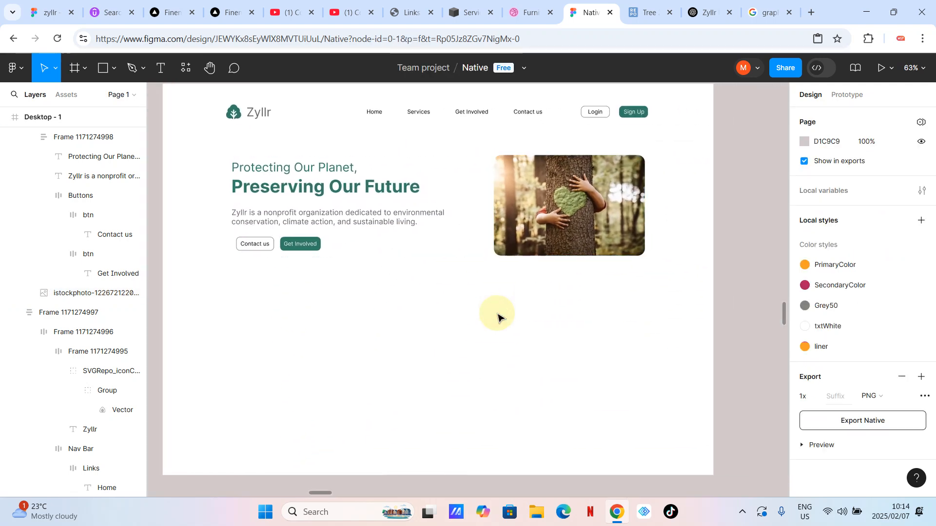
{"action": "scroll", "coordinate": [498, 318], "scroll_direction": "up", "scroll_amount": 1}
{"action": "scroll", "coordinate": [498, 318], "scroll_direction": "down", "scroll_amount": 2}
{"action": "scroll", "coordinate": [499, 318], "scroll_direction": "up", "scroll_amount": 2}
{"action": "scroll", "coordinate": [498, 318], "scroll_direction": "up", "scroll_amount": 1}
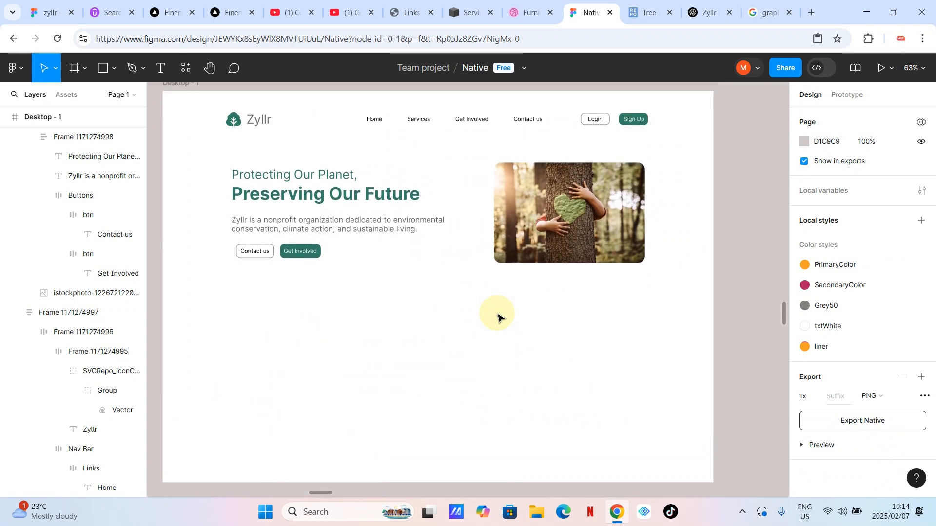
Step: Examine the lower sections of the HomePage mockup, including the circular links and footer, and return to the Desktop - 1 frame
{"action": "scroll", "coordinate": [498, 318], "scroll_direction": "down", "scroll_amount": 2}
{"action": "scroll", "coordinate": [478, 356], "scroll_direction": "down", "scroll_amount": 3}
{"action": "scroll", "coordinate": [424, 282], "scroll_direction": "left", "scroll_amount": 3}
{"action": "scroll", "coordinate": [424, 282], "scroll_direction": "left", "scroll_amount": 5}
{"action": "scroll", "coordinate": [424, 281], "scroll_direction": "down", "scroll_amount": 3}
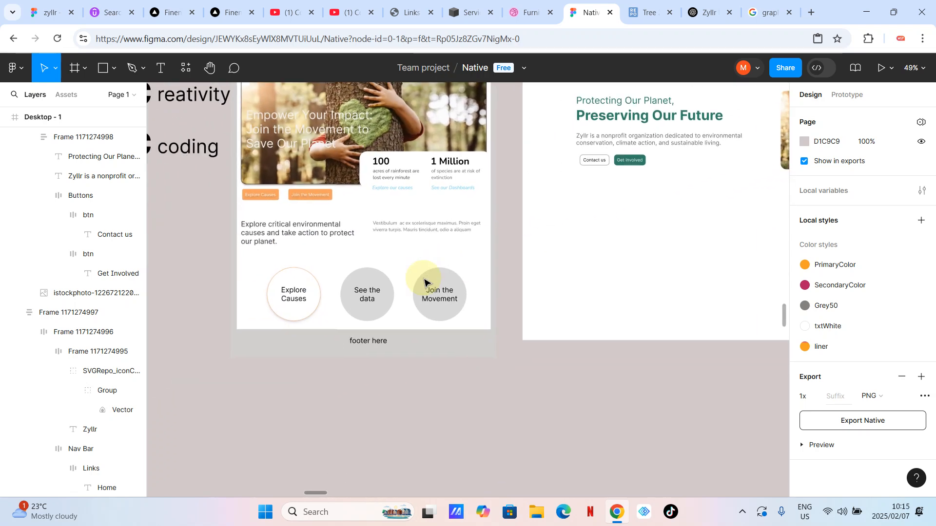
{"action": "scroll", "coordinate": [424, 282], "scroll_direction": "right", "scroll_amount": 7}
{"action": "scroll", "coordinate": [424, 282], "scroll_direction": "up", "scroll_amount": 4}
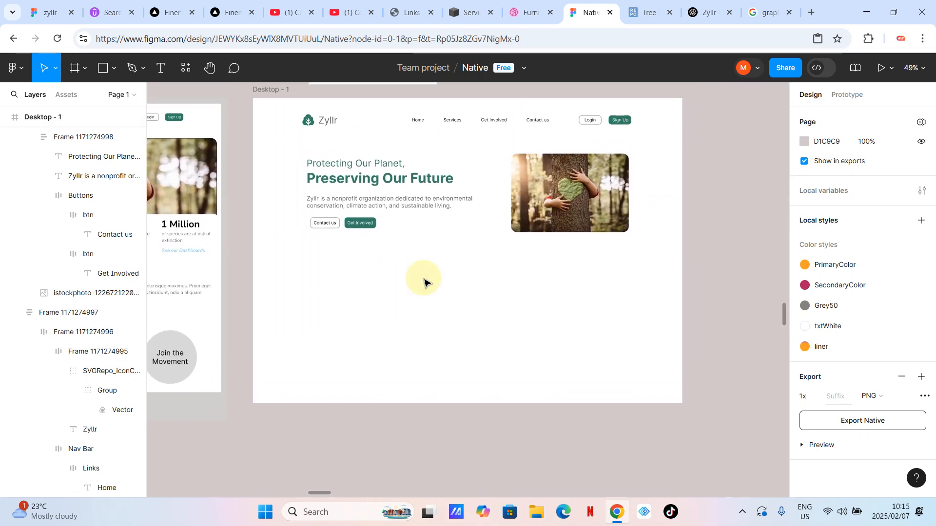
Step: Duplicate the hero heading and place the copy in the empty area below the hero in the Desktop - 1 frame
{"action": "double_click", "coordinate": [361, 191]}
{"action": "left_click", "coordinate": [361, 191]}
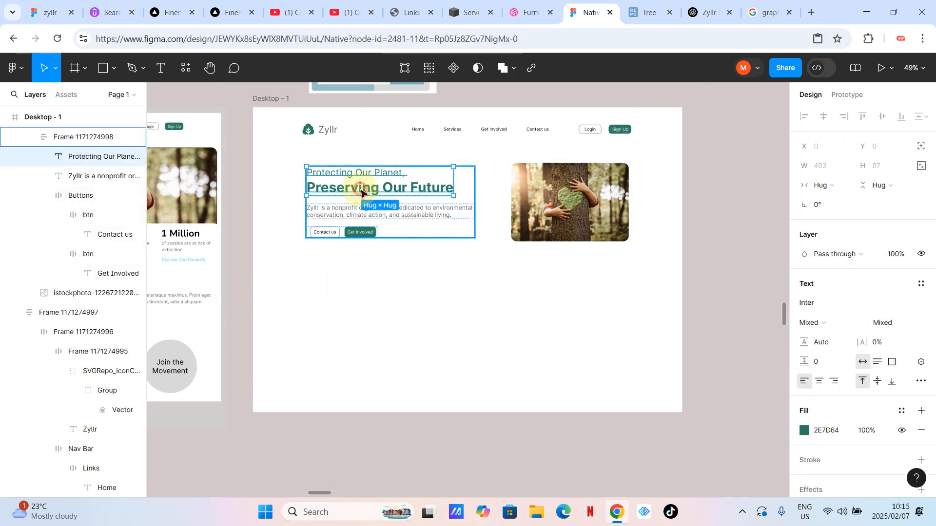
{"action": "left_click", "coordinate": [326, 282]}
{"action": "key", "text": "ctrl+v"}
{"action": "left_click_drag", "start_coordinate": [355, 225], "coordinate": [357, 298]}
{"action": "scroll", "coordinate": [419, 326], "scroll_direction": "up", "scroll_amount": 2}
{"action": "left_click_drag", "start_coordinate": [401, 268], "coordinate": [387, 328]}
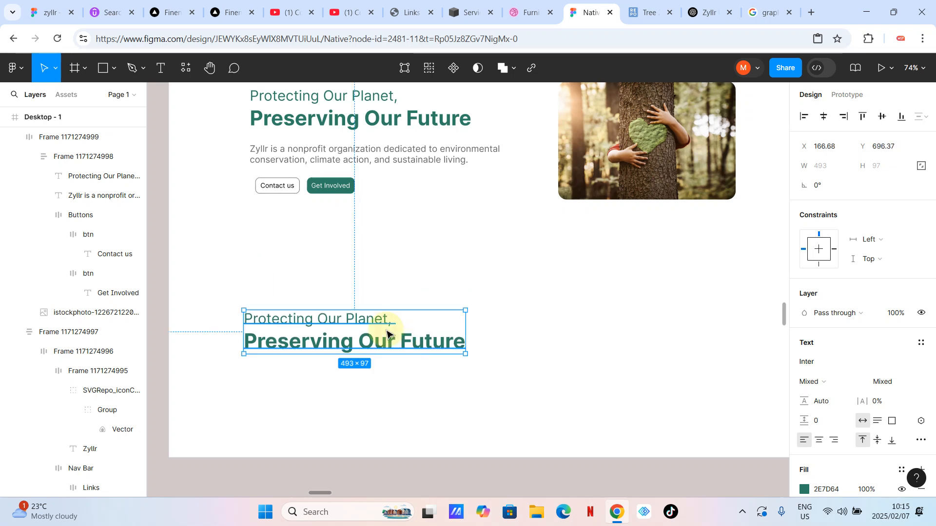
Step: Draw a horizontal divider line about 1107 wide between the hero section and the copied heading with the Pen tool
{"action": "left_click", "coordinate": [132, 68]}
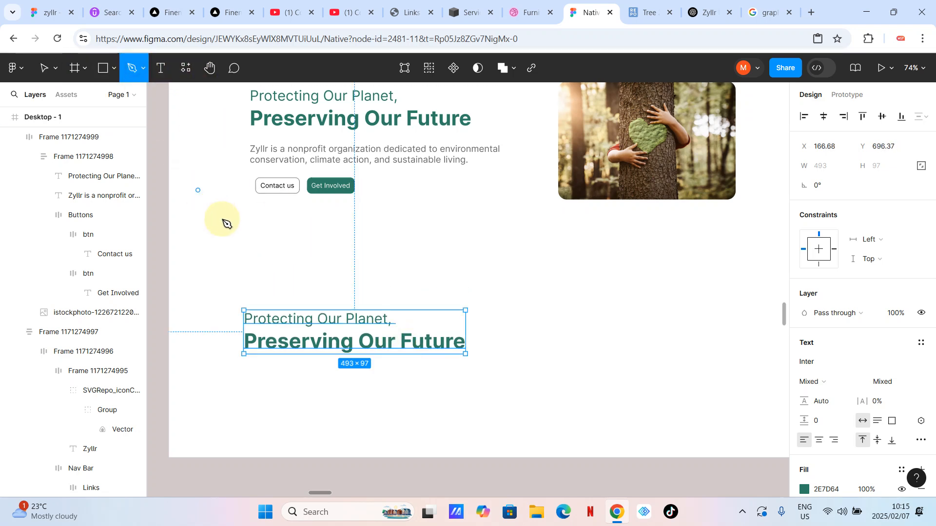
{"action": "left_click", "coordinate": [247, 245]}
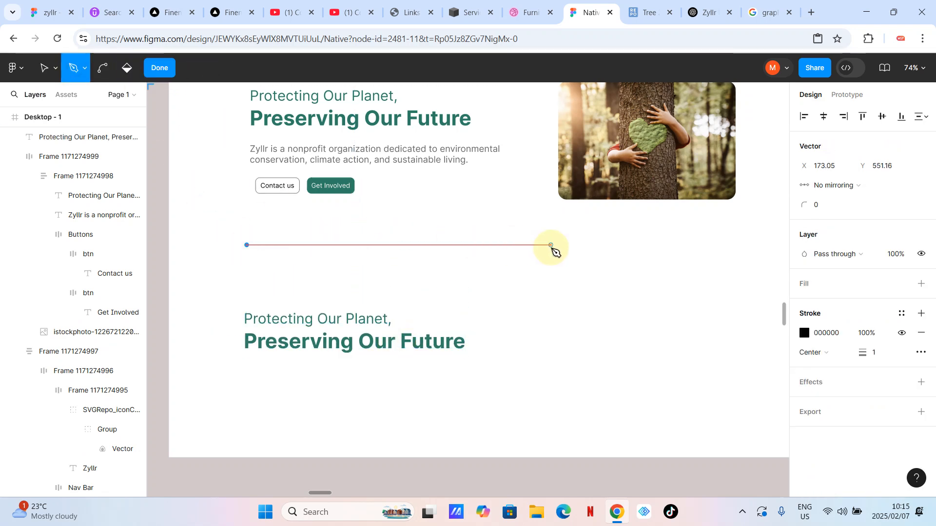
{"action": "left_click", "coordinate": [744, 245]}
{"action": "scroll", "coordinate": [553, 310], "scroll_direction": "down", "scroll_amount": 5}
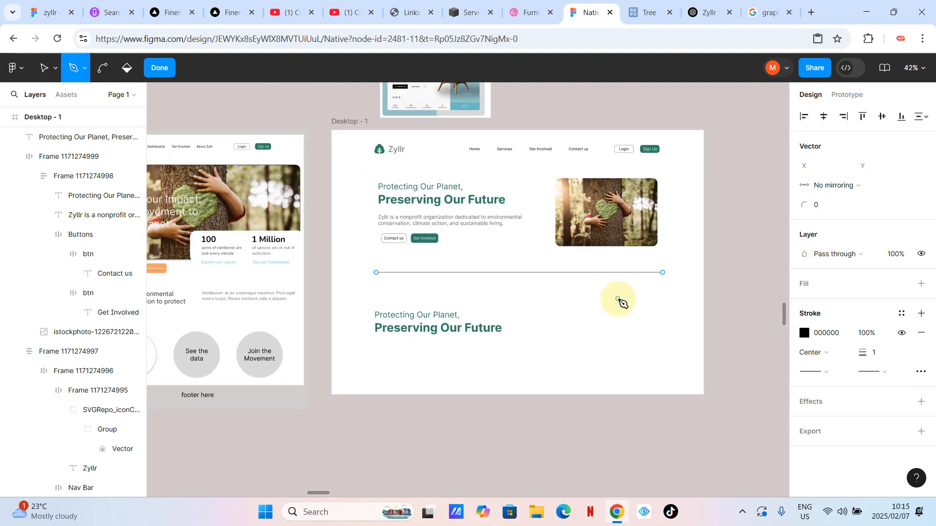
{"action": "scroll", "coordinate": [618, 297], "scroll_direction": "up", "scroll_amount": 2}
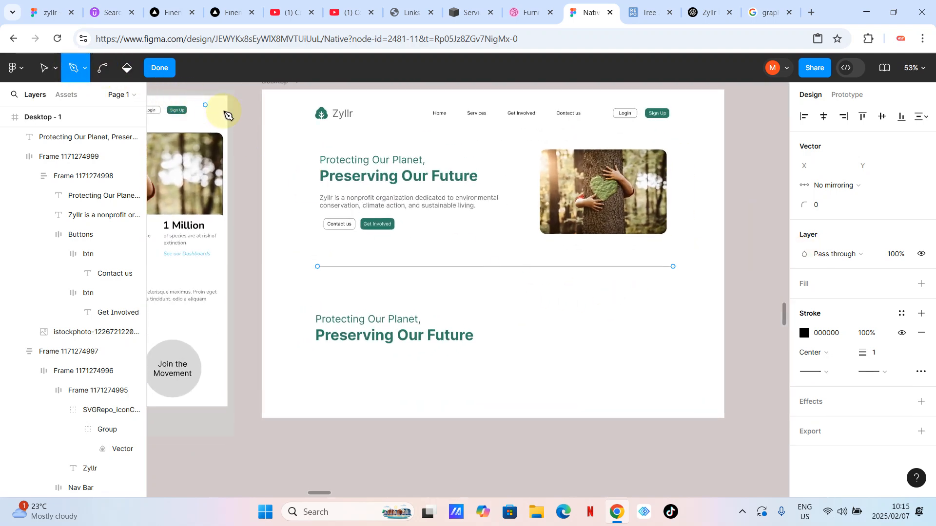
{"action": "left_click", "coordinate": [46, 69]}
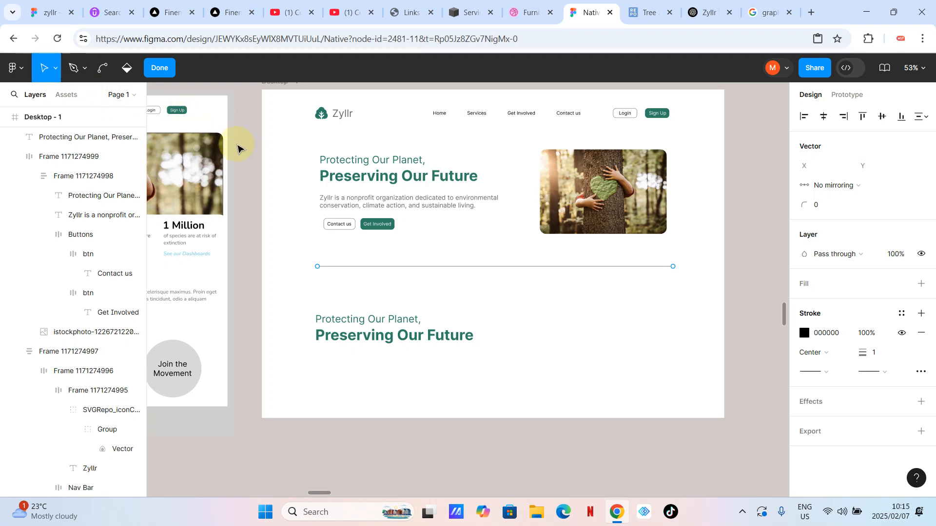
{"action": "left_click", "coordinate": [243, 148]}
{"action": "left_click", "coordinate": [302, 208]}
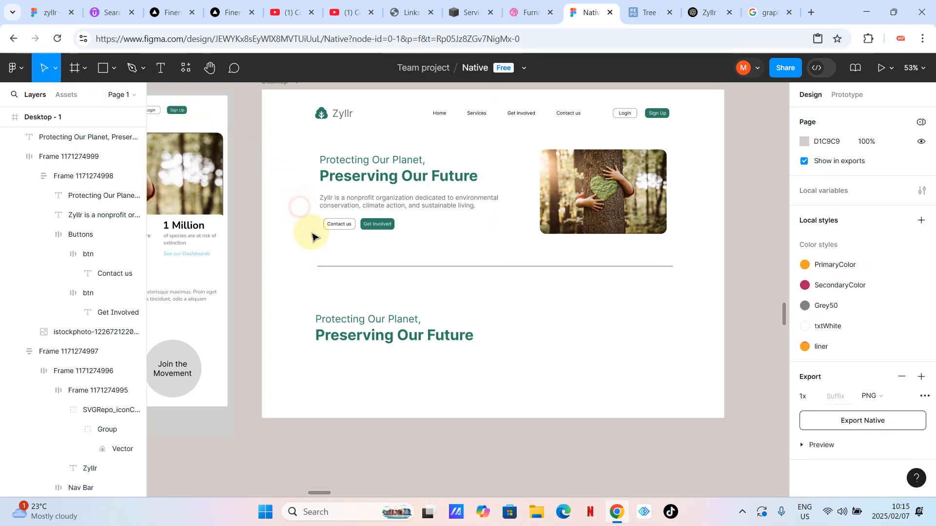
Step: Set the divider line's stroke to green 2E7D64, sampled from the Get Involved button
{"action": "left_click", "coordinate": [333, 266]}
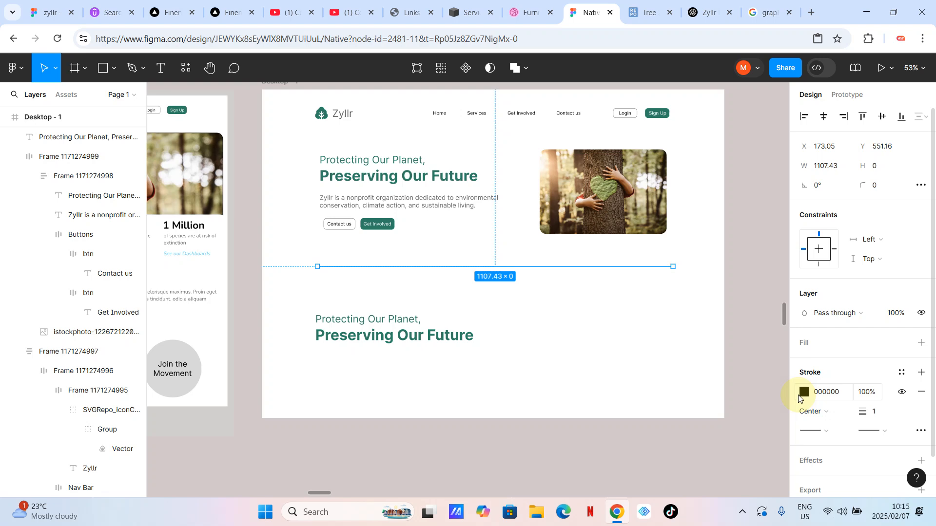
{"action": "left_click", "coordinate": [798, 394]}
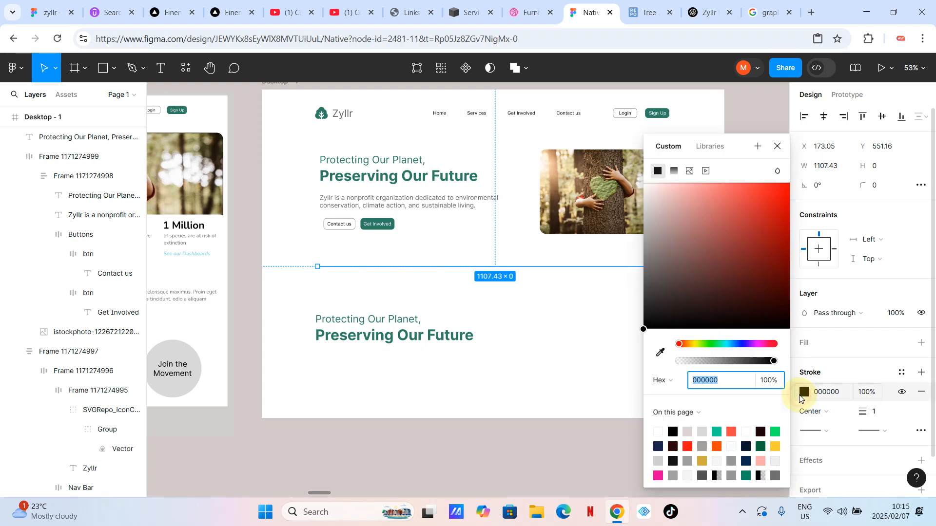
{"action": "left_click", "coordinate": [659, 352]}
{"action": "scroll", "coordinate": [392, 163], "scroll_direction": "up", "scroll_amount": 5}
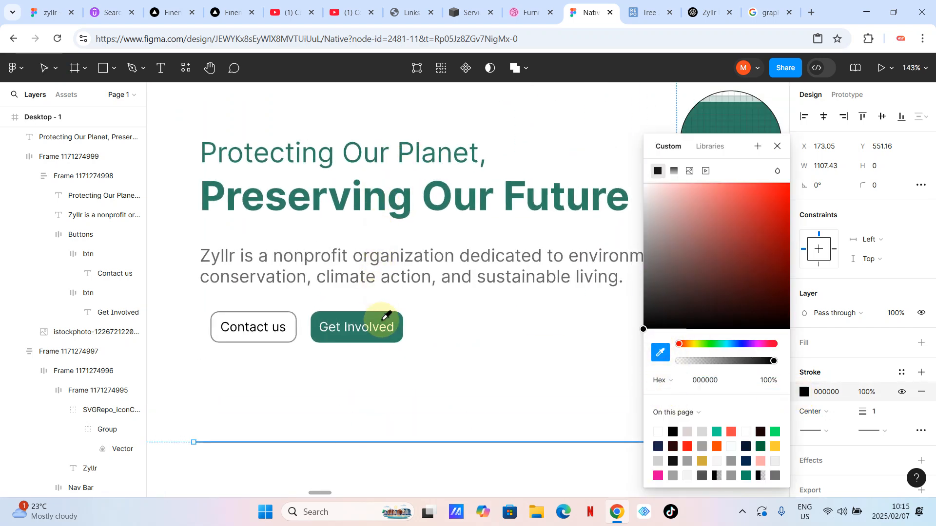
{"action": "left_click", "coordinate": [384, 315]}
{"action": "scroll", "coordinate": [418, 293], "scroll_direction": "down", "scroll_amount": 5}
{"action": "left_click", "coordinate": [406, 346]}
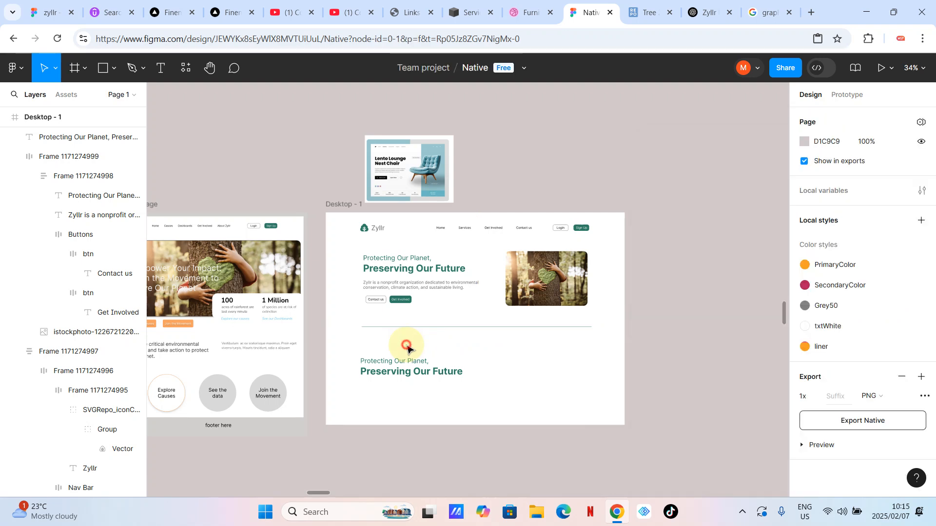
Step: Move the copied heading up to about X 169, Y 615 and position the divider line just above it
{"action": "scroll", "coordinate": [511, 360], "scroll_direction": "up", "scroll_amount": 3}
{"action": "left_click", "coordinate": [536, 296]}
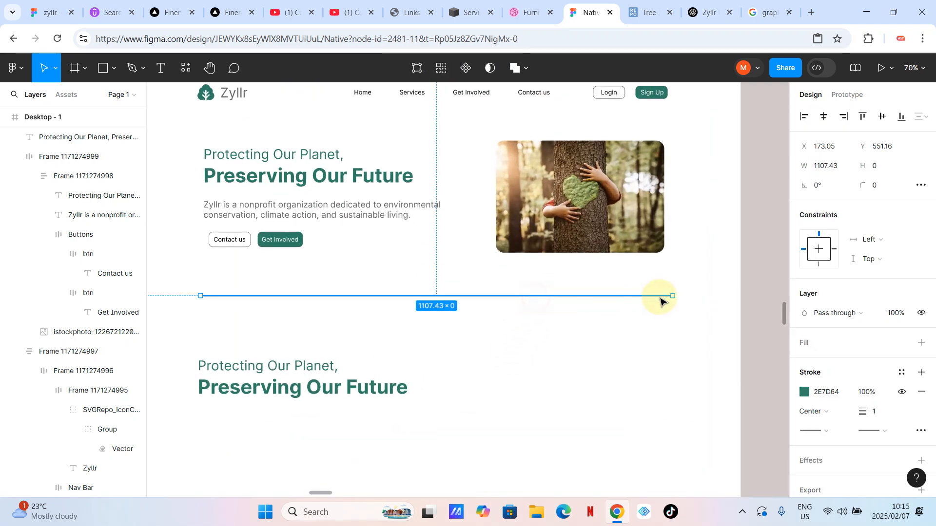
{"action": "left_click_drag", "start_coordinate": [645, 299], "coordinate": [647, 292]}
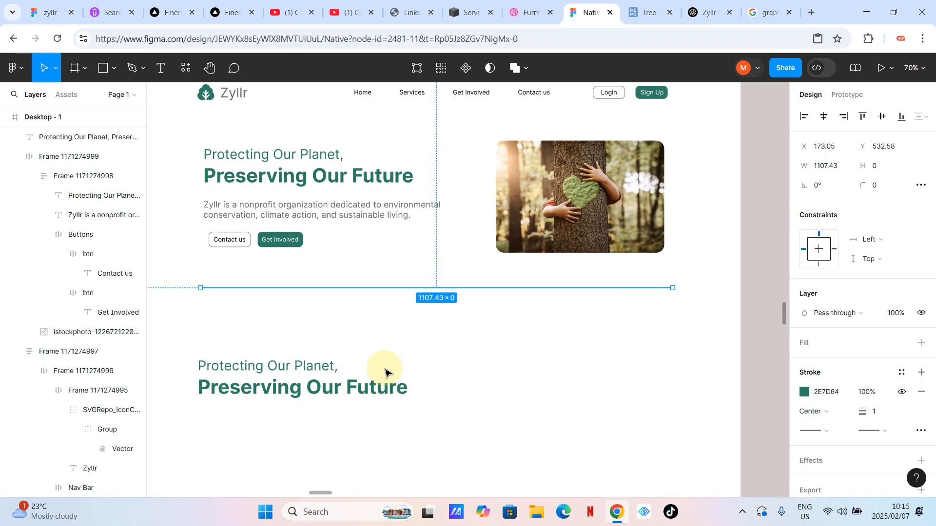
{"action": "left_click_drag", "start_coordinate": [298, 365], "coordinate": [300, 330]}
{"action": "scroll", "coordinate": [301, 330], "scroll_direction": "down", "scroll_amount": 2}
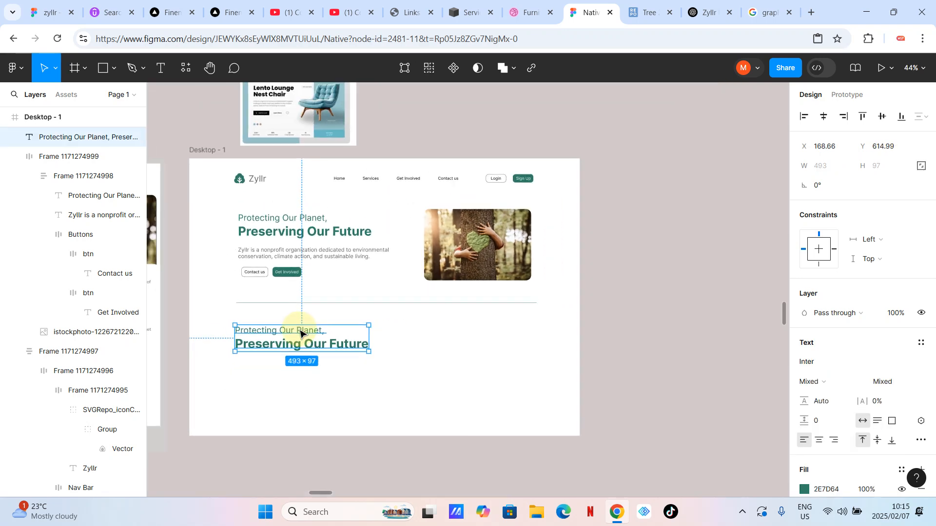
{"action": "scroll", "coordinate": [301, 333], "scroll_direction": "up", "scroll_amount": 3}
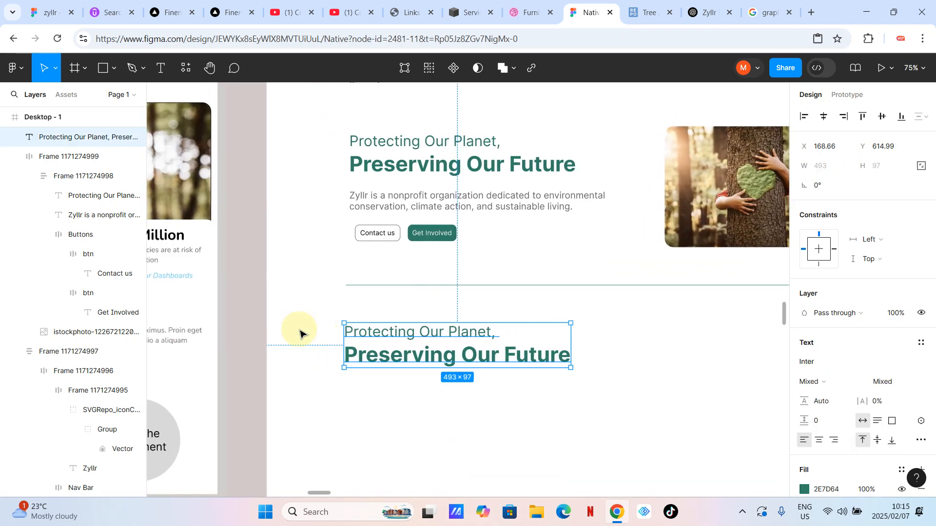
{"action": "scroll", "coordinate": [300, 333], "scroll_direction": "down", "scroll_amount": 4}
{"action": "scroll", "coordinate": [301, 333], "scroll_direction": "right", "scroll_amount": 2}
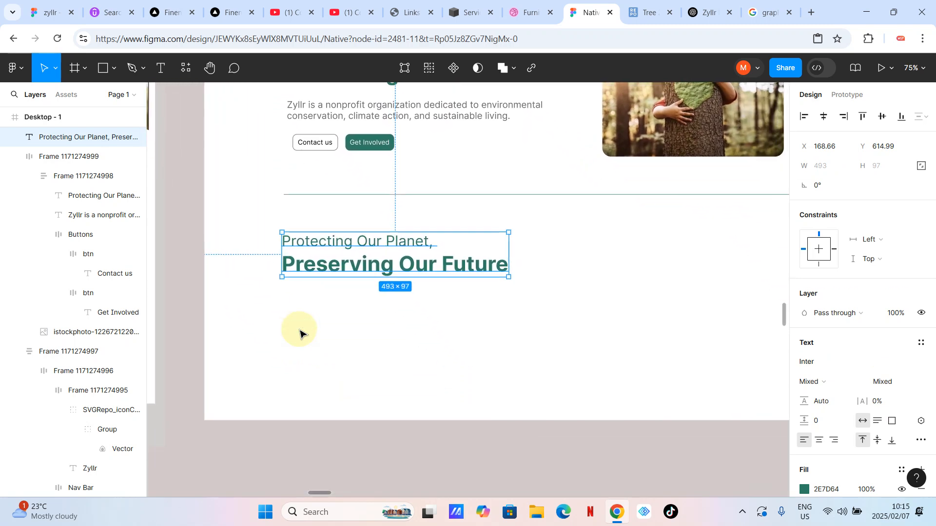
{"action": "left_click", "coordinate": [410, 195]}
{"action": "left_click_drag", "start_coordinate": [410, 196], "coordinate": [412, 224]}
Step: Replace the copied heading's text with the single bold line "Our Services"
{"action": "double_click", "coordinate": [387, 263]}
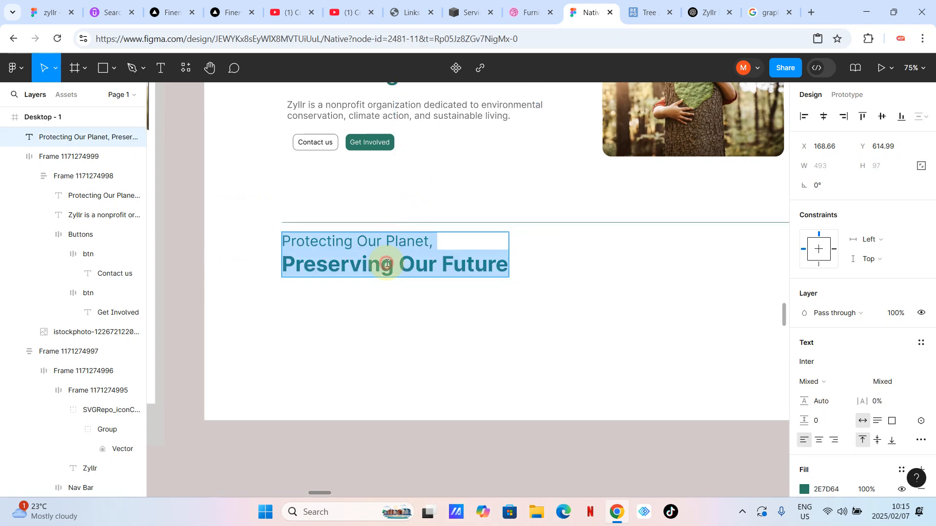
{"action": "left_click", "coordinate": [474, 263]}
{"action": "left_click_drag", "start_coordinate": [507, 268], "coordinate": [239, 271]}
{"action": "type", "text": "Ou"}
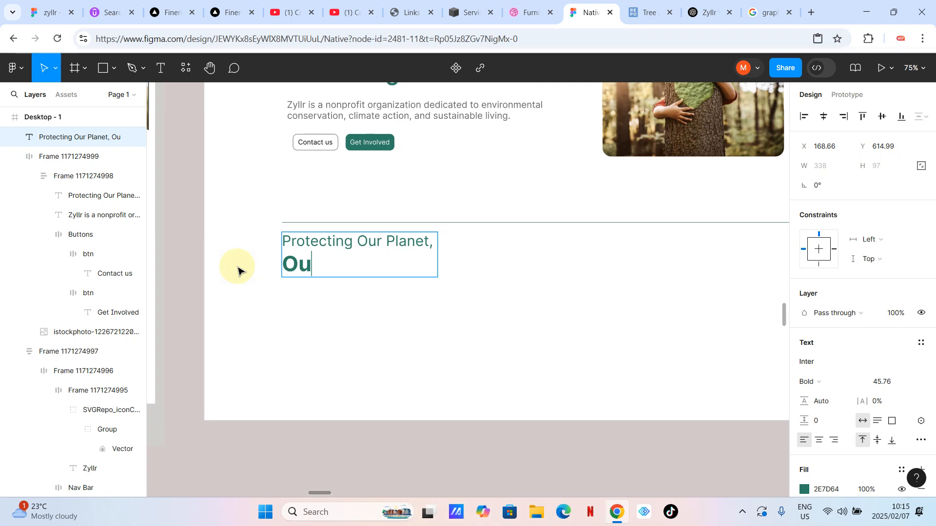
{"action": "type", "text": "r Services"}
{"action": "left_click", "coordinate": [431, 250]}
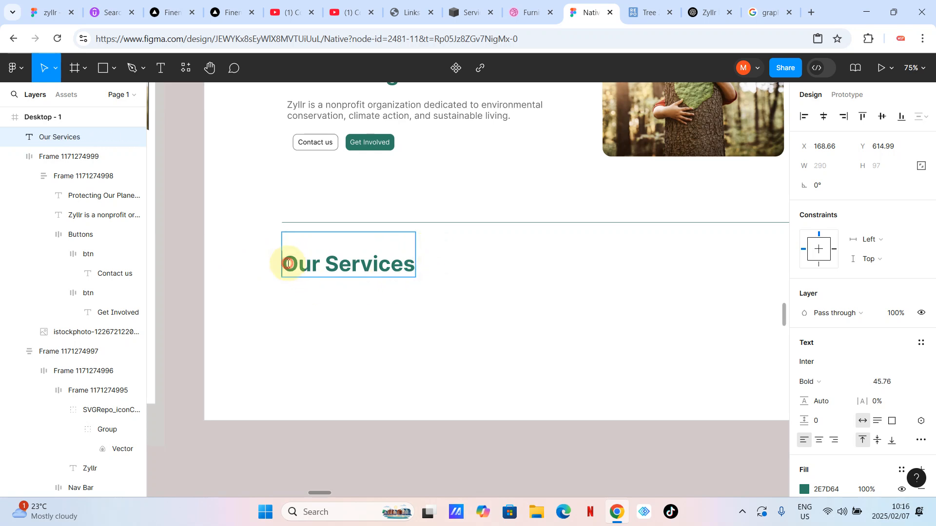
{"action": "key", "text": "BackSpace"}
{"action": "key", "text": "Escape"}
{"action": "key", "text": "Escape"}
Step: Move the Our Services heading above the divider line and wrap both in a vertical auto layout
{"action": "scroll", "coordinate": [403, 314], "scroll_direction": "up", "scroll_amount": 3}
{"action": "left_click_drag", "start_coordinate": [374, 324], "coordinate": [372, 282]}
{"action": "scroll", "coordinate": [361, 326], "scroll_direction": "down", "scroll_amount": 3}
{"action": "scroll", "coordinate": [361, 324], "scroll_direction": "down", "scroll_amount": 1}
{"action": "left_click_drag", "start_coordinate": [465, 350], "coordinate": [338, 303]}
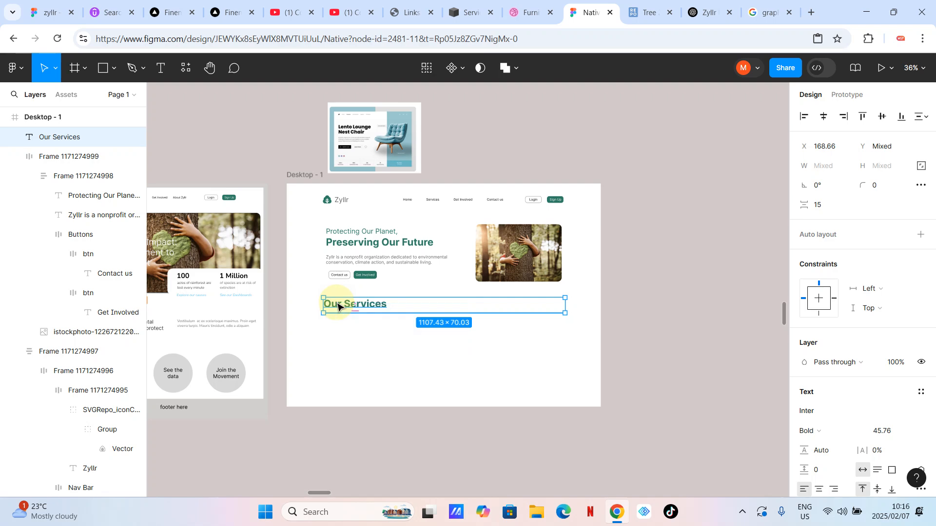
{"action": "key", "text": "shift+a"}
Step: Set the auto layout's vertical gap between the Our Services heading and the divider line to 25
{"action": "scroll", "coordinate": [337, 304], "scroll_direction": "up", "scroll_amount": 5}
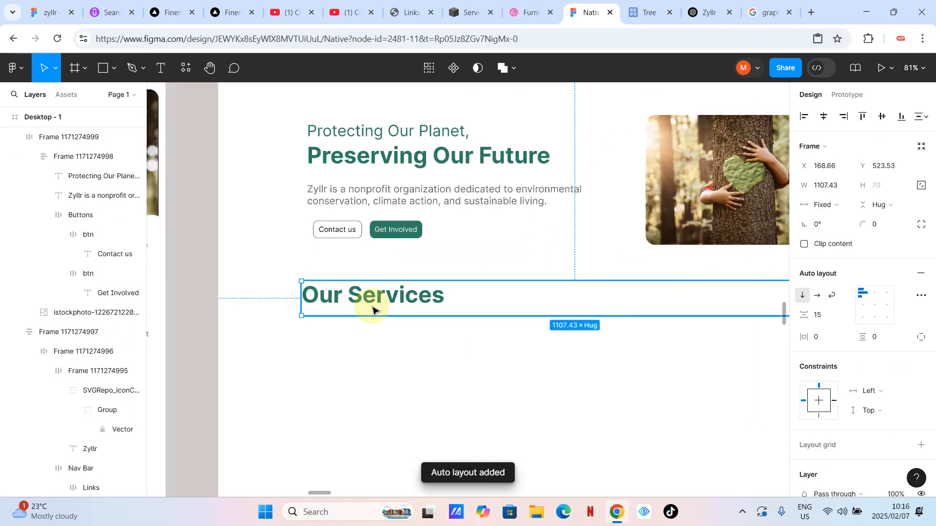
{"action": "scroll", "coordinate": [385, 313], "scroll_direction": "up", "scroll_amount": 5}
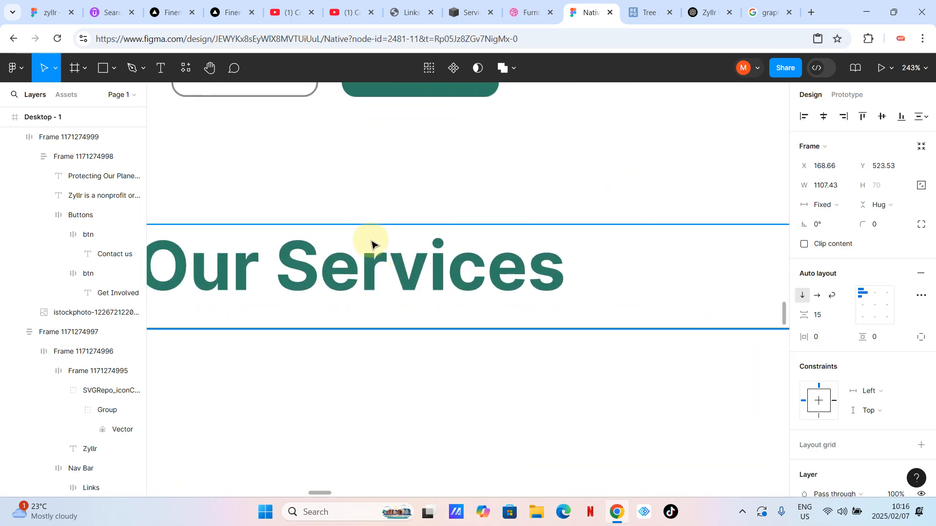
{"action": "scroll", "coordinate": [375, 264], "scroll_direction": "down", "scroll_amount": 4}
{"action": "left_click", "coordinate": [381, 309]}
{"action": "left_click", "coordinate": [399, 262]}
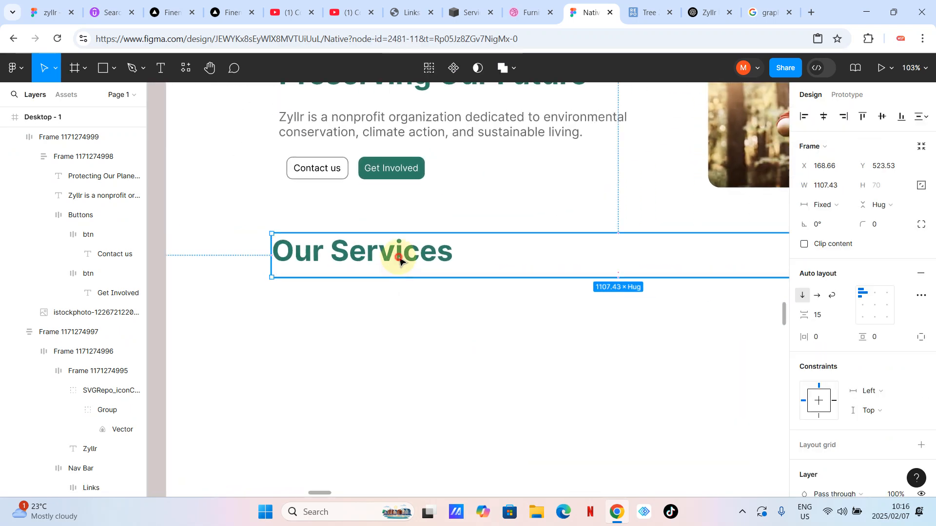
{"action": "double_click", "coordinate": [398, 260]}
{"action": "left_click", "coordinate": [380, 323]}
{"action": "scroll", "coordinate": [386, 272], "scroll_direction": "right", "scroll_amount": 1}
{"action": "left_click", "coordinate": [382, 261]}
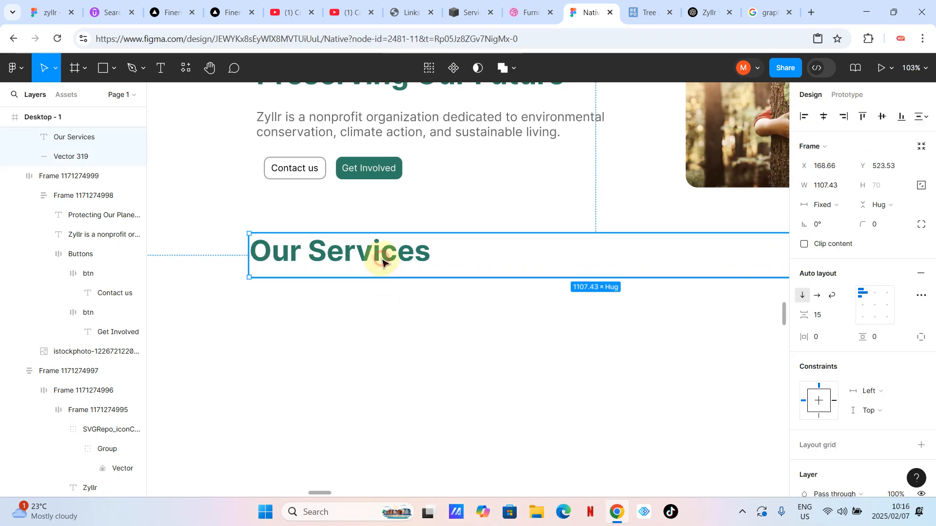
{"action": "scroll", "coordinate": [356, 265], "scroll_direction": "up", "scroll_amount": 10}
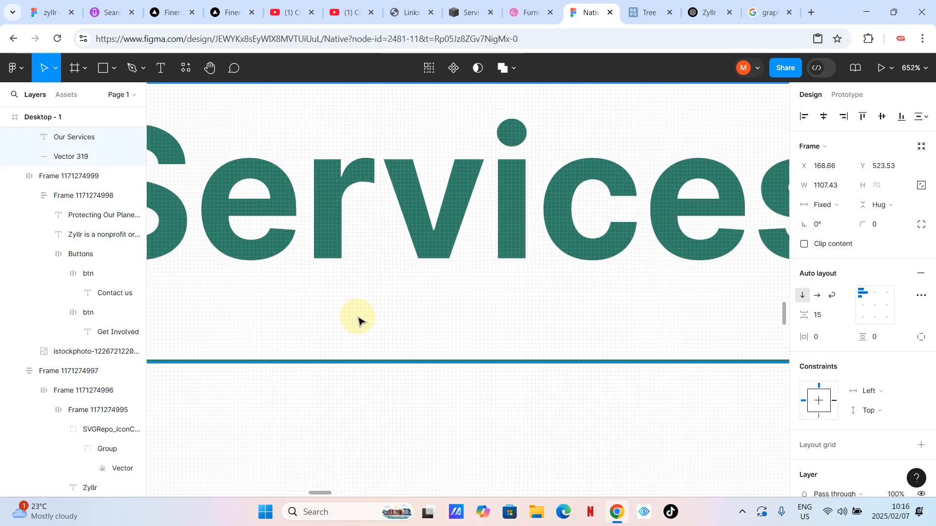
{"action": "left_click", "coordinate": [341, 339]}
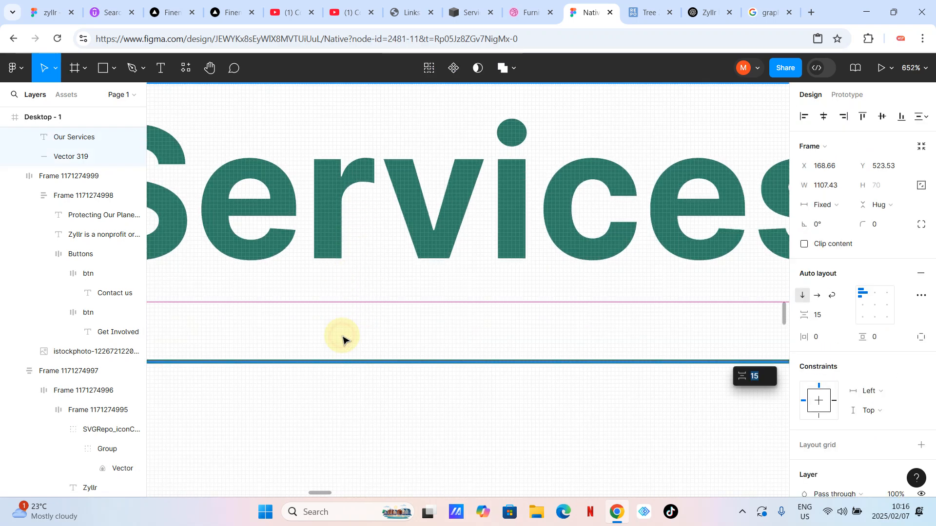
{"action": "scroll", "coordinate": [362, 308], "scroll_direction": "down", "scroll_amount": 10}
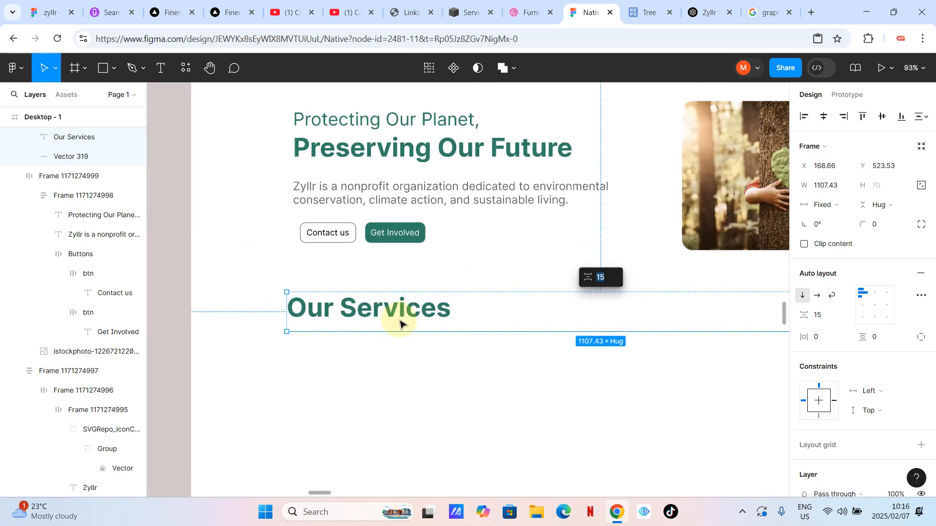
{"action": "left_click", "coordinate": [410, 320]}
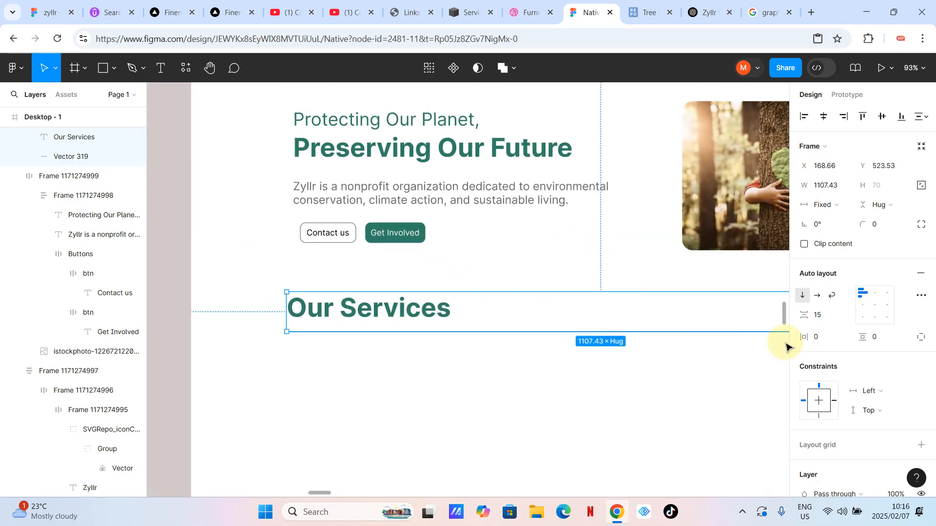
{"action": "left_click_drag", "start_coordinate": [804, 314], "coordinate": [822, 315]}
{"action": "scroll", "coordinate": [384, 330], "scroll_direction": "down", "scroll_amount": 5}
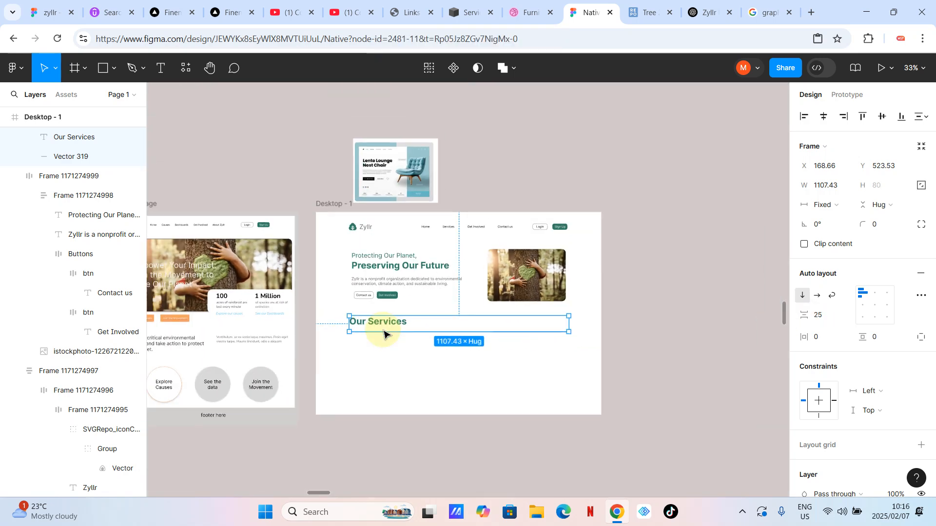
Step: Move the Our Services heading and divider group slightly further down from the hero section
{"action": "left_click", "coordinate": [454, 373]}
{"action": "scroll", "coordinate": [457, 375], "scroll_direction": "up", "scroll_amount": 3}
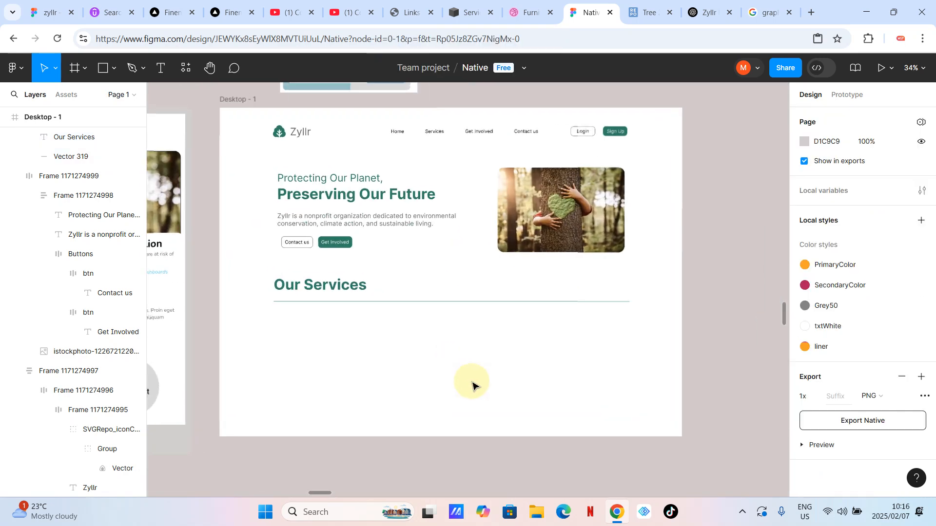
{"action": "left_click", "coordinate": [336, 285]}
{"action": "left_click_drag", "start_coordinate": [337, 289], "coordinate": [339, 294]}
{"action": "left_click", "coordinate": [351, 344]}
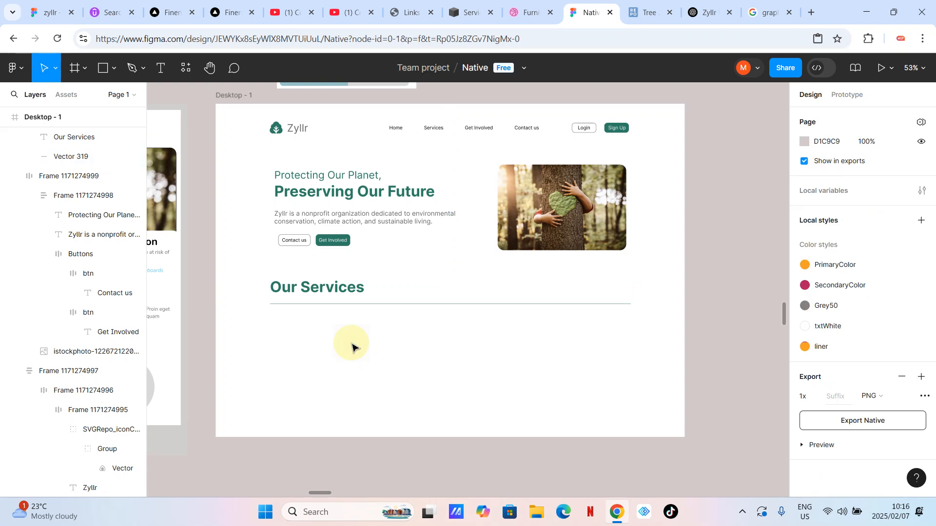
{"action": "left_click_drag", "start_coordinate": [359, 294], "coordinate": [370, 341]}
{"action": "left_click", "coordinate": [370, 340]}
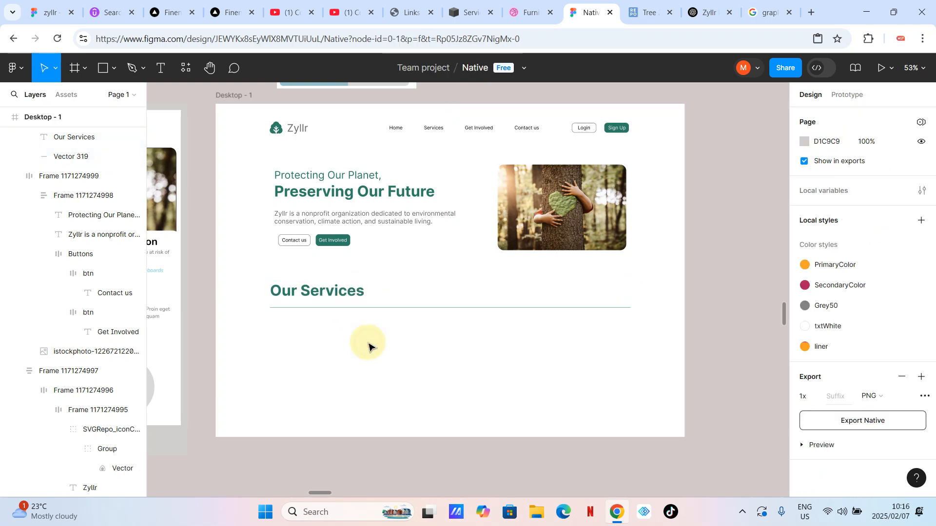
Step: Draw a rectangle about 1510 by 279 across the bottom of the Desktop - 1 frame, at about X -35, Y 829
{"action": "scroll", "coordinate": [455, 359], "scroll_direction": "down", "scroll_amount": 3}
{"action": "scroll", "coordinate": [454, 359], "scroll_direction": "up", "scroll_amount": 1}
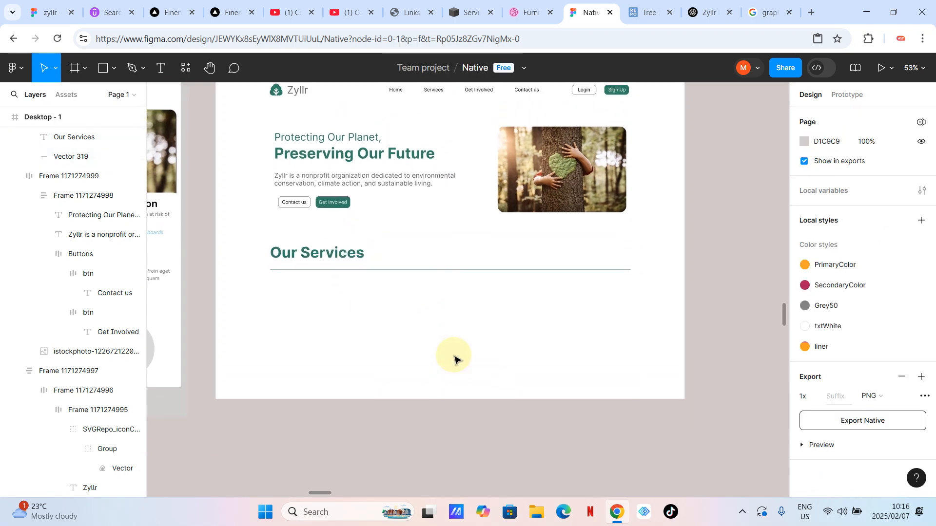
{"action": "left_click", "coordinate": [104, 68]}
{"action": "left_click_drag", "start_coordinate": [234, 351], "coordinate": [706, 432]}
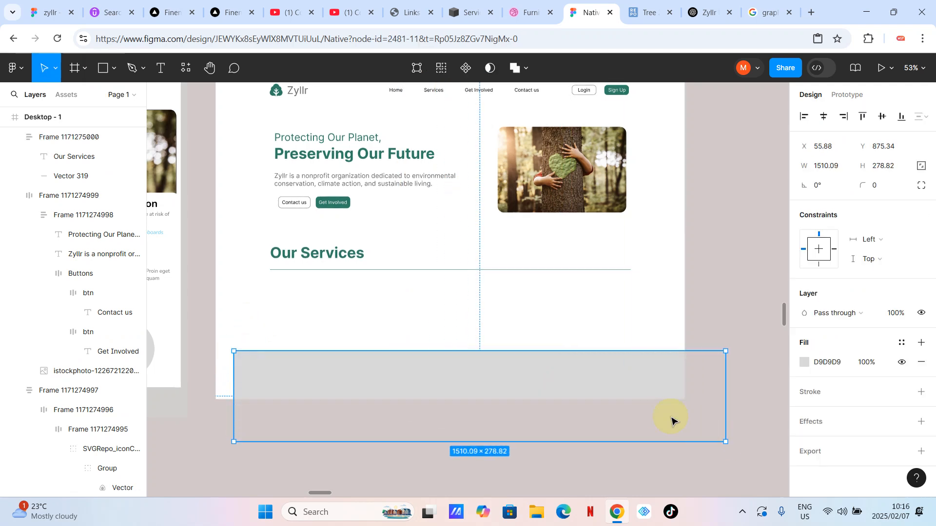
{"action": "left_click_drag", "start_coordinate": [626, 379], "coordinate": [599, 366]}
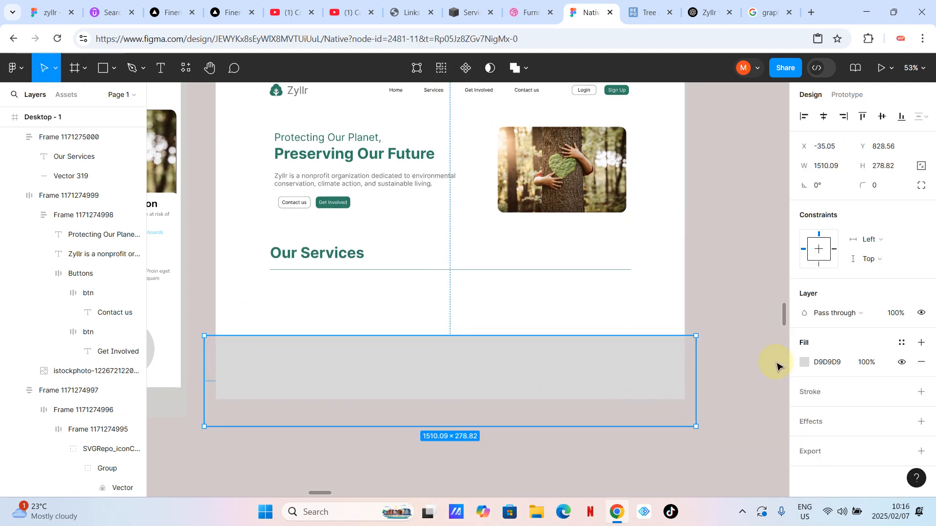
Step: Fill the bottom rectangle with green 2E7D64, sampled from the Get Involved button
{"action": "left_click", "coordinate": [804, 362]}
{"action": "left_click", "coordinate": [660, 352]}
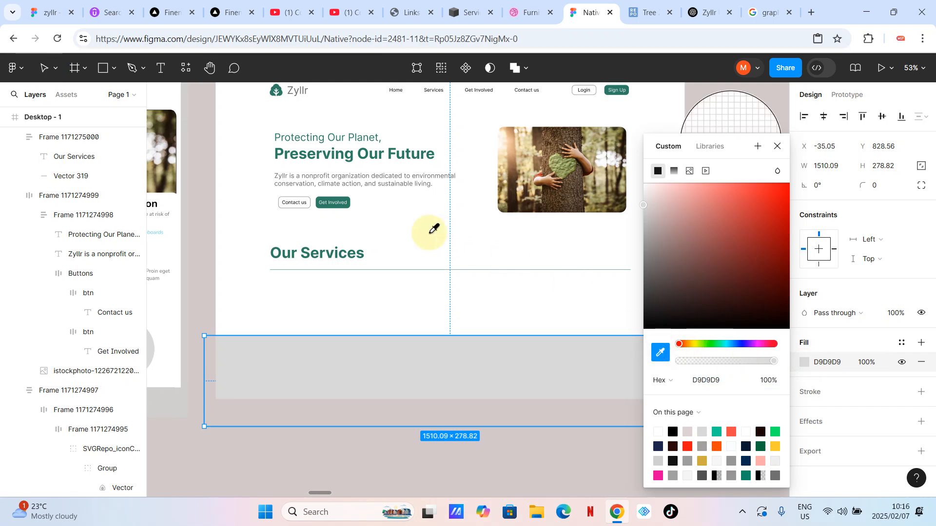
{"action": "scroll", "coordinate": [324, 245], "scroll_direction": "up", "scroll_amount": 5}
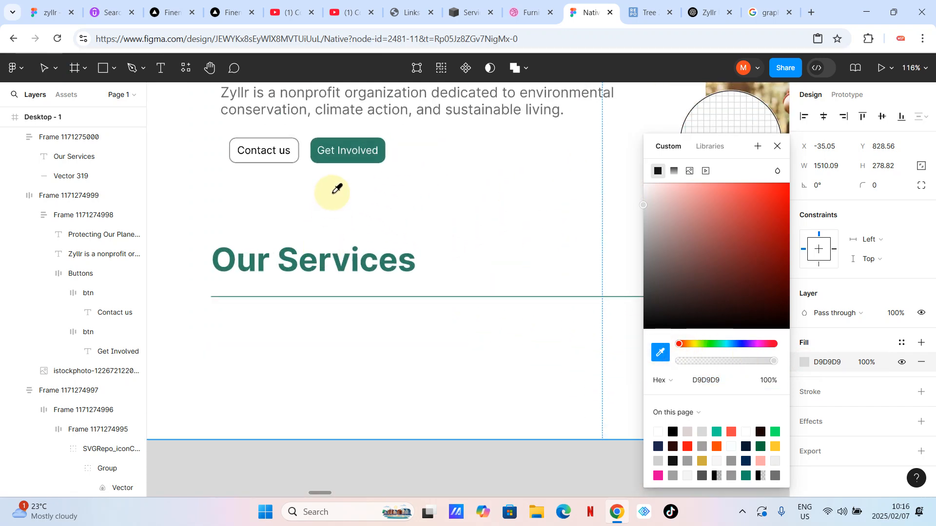
{"action": "left_click", "coordinate": [329, 154]}
{"action": "scroll", "coordinate": [341, 263], "scroll_direction": "down", "scroll_amount": 5}
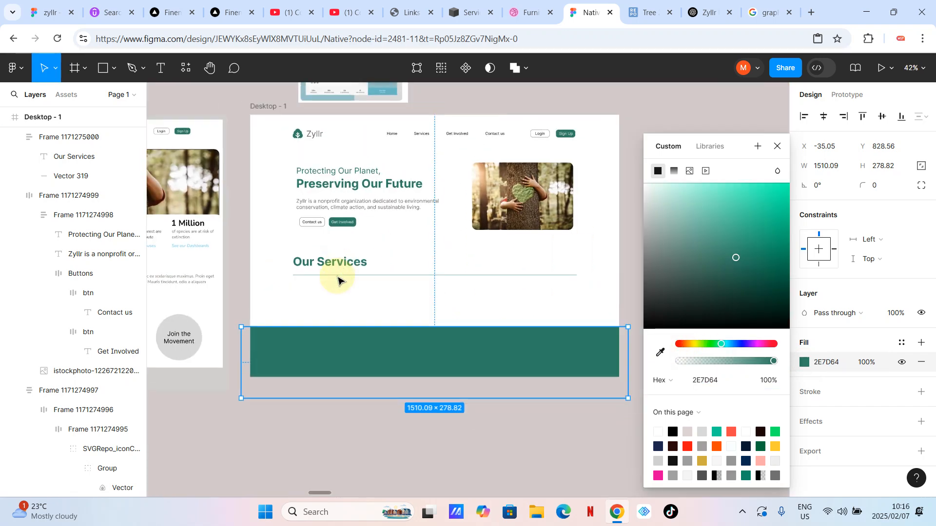
{"action": "left_click", "coordinate": [325, 305]}
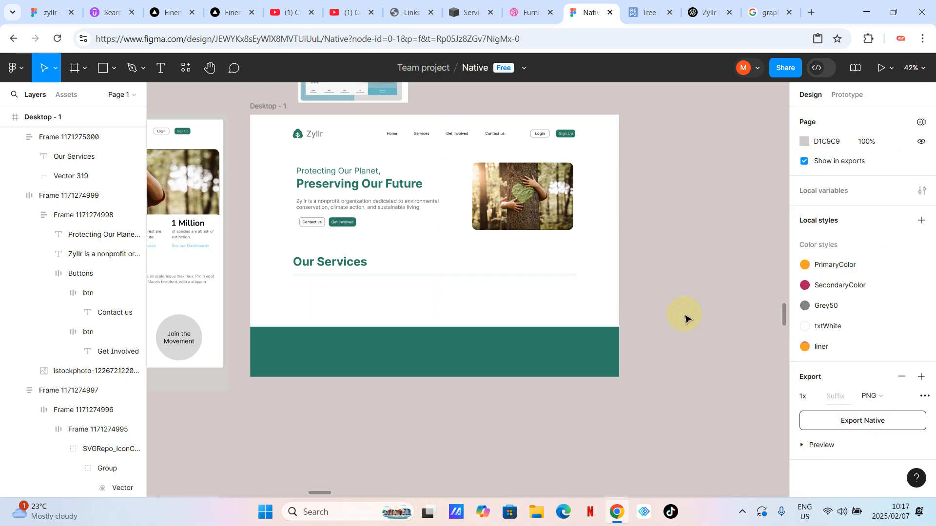
Step: Shrink the green rectangle from both sides and below to about 1144 by 163, starting at about X 153
{"action": "scroll", "coordinate": [685, 319], "scroll_direction": "down", "scroll_amount": 3}
{"action": "scroll", "coordinate": [685, 318], "scroll_direction": "up", "scroll_amount": 4}
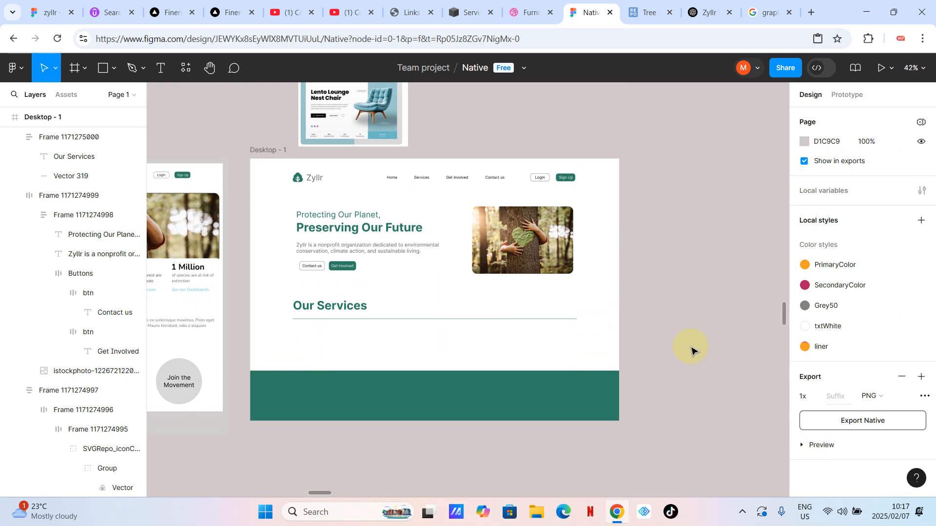
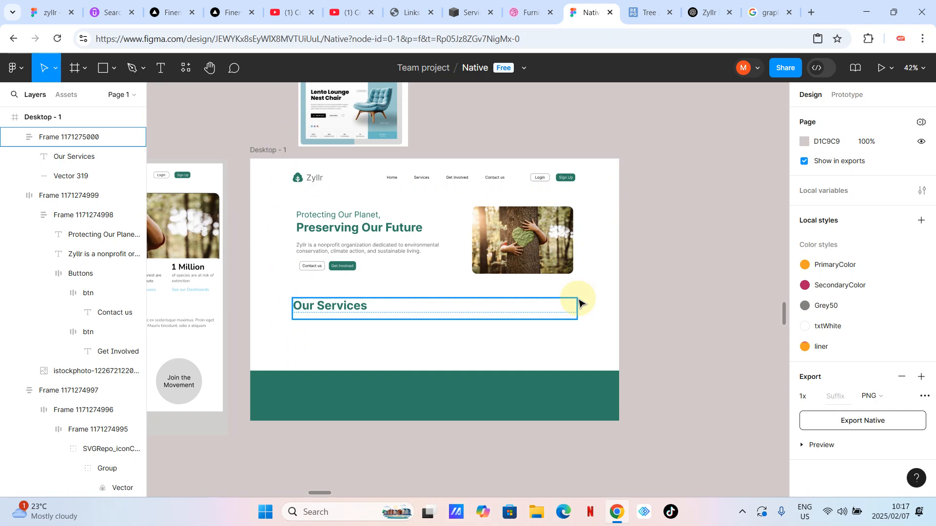
{"action": "left_click", "coordinate": [595, 388]}
{"action": "left_click_drag", "start_coordinate": [628, 394], "coordinate": [582, 395]}
{"action": "left_click_drag", "start_coordinate": [238, 394], "coordinate": [289, 388]}
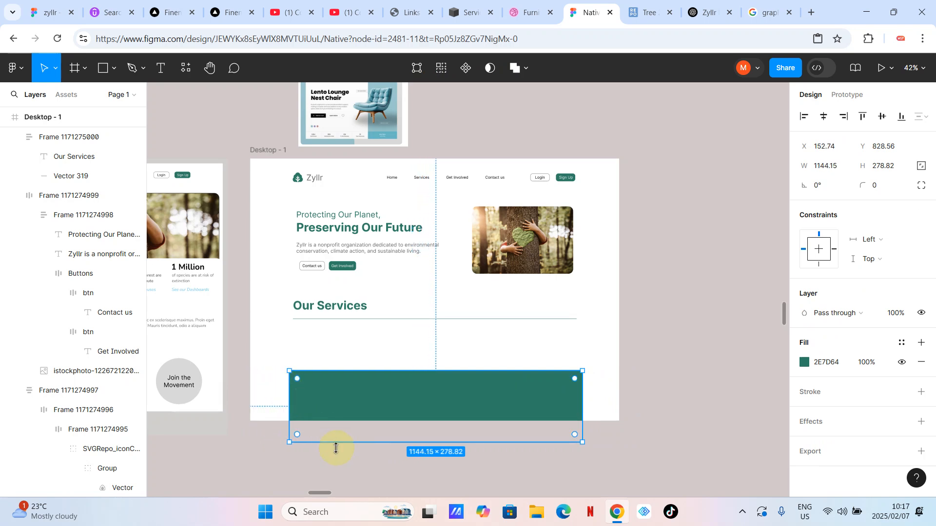
{"action": "left_click_drag", "start_coordinate": [340, 445], "coordinate": [356, 413]}
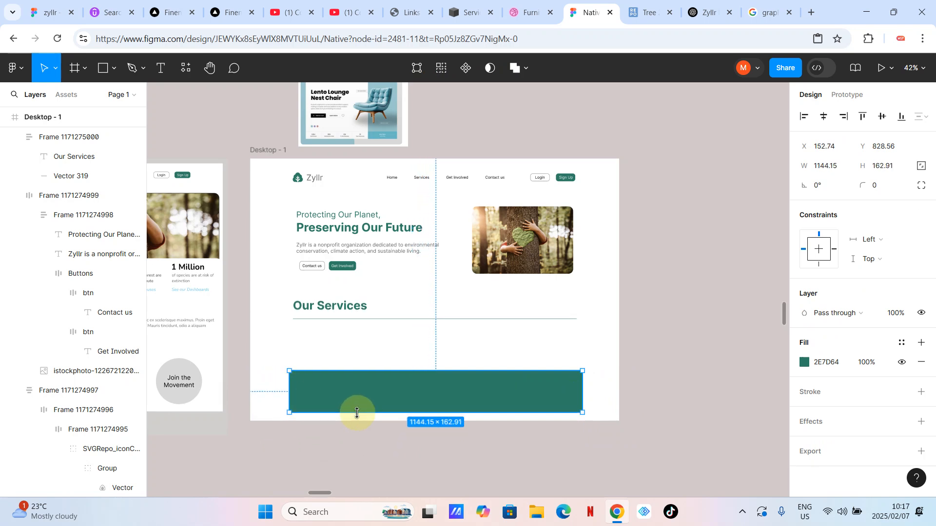
{"action": "left_click", "coordinate": [581, 347]}
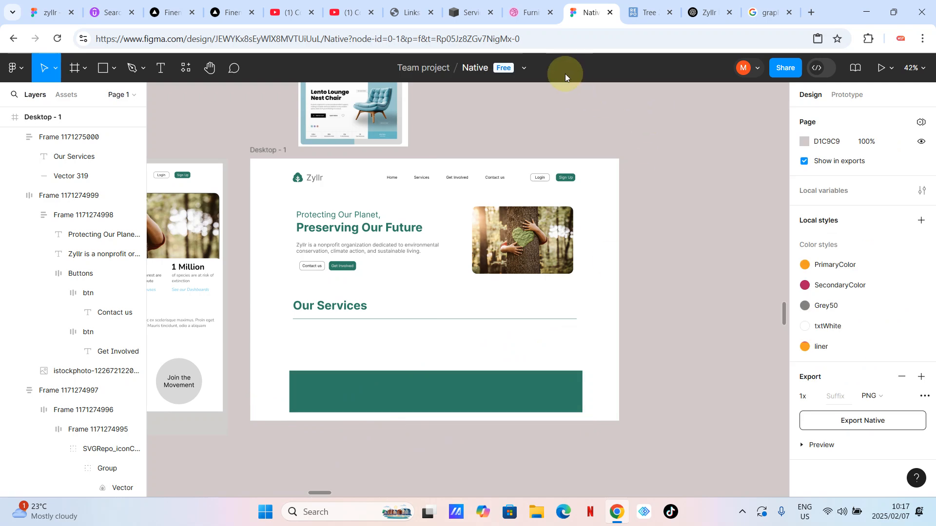
Step: Browse the Dribbble website search results for layout inspiration for the services section
{"action": "left_click", "coordinate": [536, 14]}
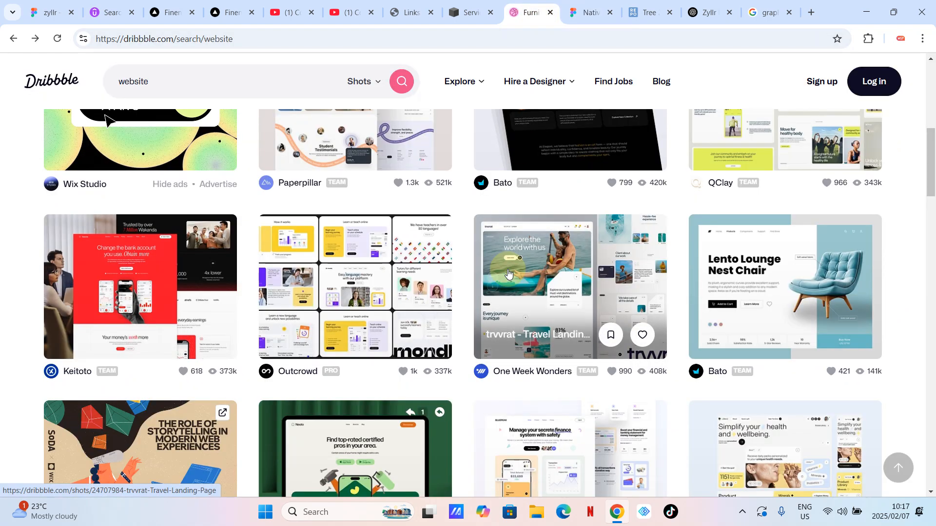
{"action": "scroll", "coordinate": [509, 274], "scroll_direction": "down", "scroll_amount": 3}
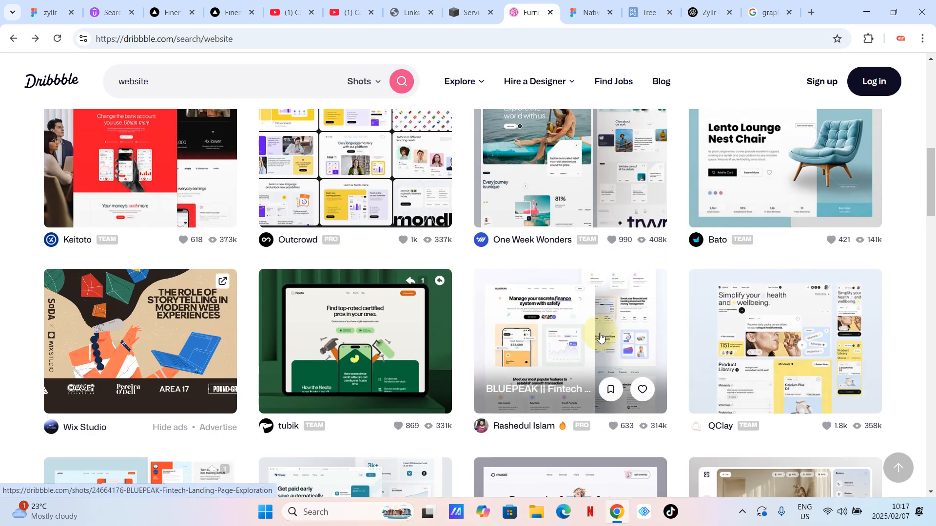
{"action": "scroll", "coordinate": [600, 336], "scroll_direction": "down", "scroll_amount": 5}
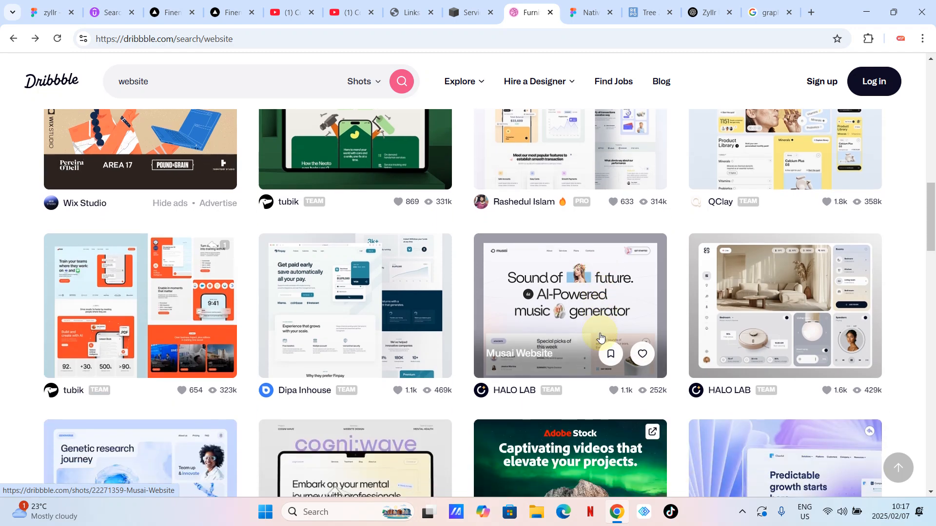
{"action": "scroll", "coordinate": [600, 337], "scroll_direction": "down", "scroll_amount": 8}
{"action": "scroll", "coordinate": [601, 337], "scroll_direction": "down", "scroll_amount": 5}
{"action": "scroll", "coordinate": [600, 336], "scroll_direction": "down", "scroll_amount": 1}
{"action": "scroll", "coordinate": [601, 336], "scroll_direction": "down", "scroll_amount": 3}
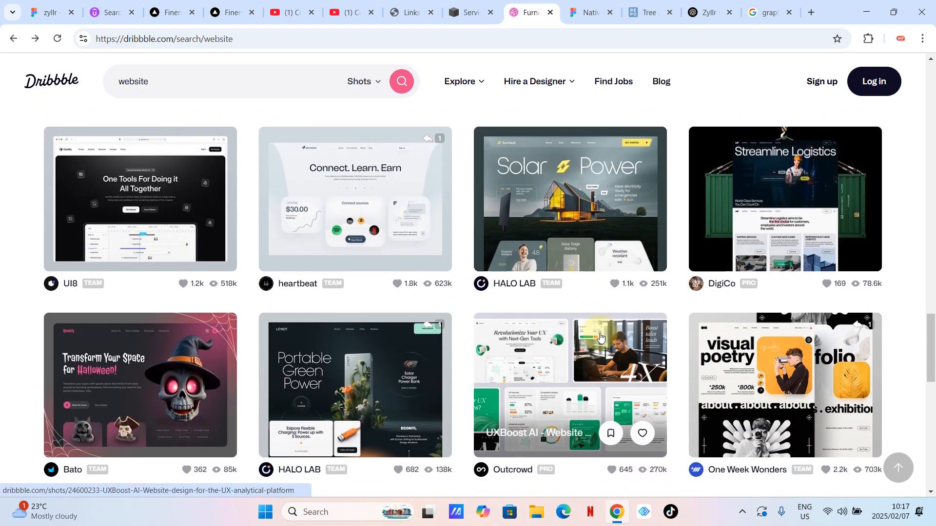
{"action": "scroll", "coordinate": [600, 336], "scroll_direction": "down", "scroll_amount": 3}
{"action": "scroll", "coordinate": [601, 337], "scroll_direction": "down", "scroll_amount": 3}
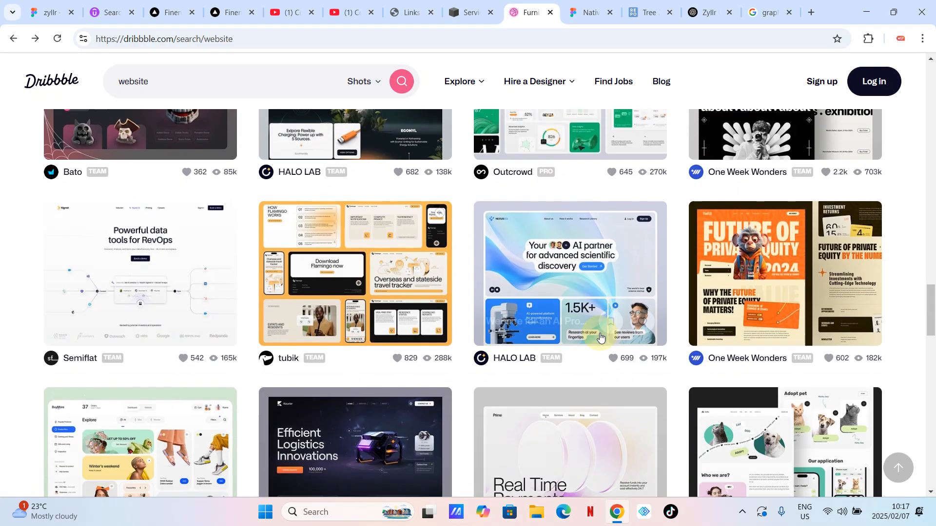
{"action": "scroll", "coordinate": [600, 336], "scroll_direction": "down", "scroll_amount": 3}
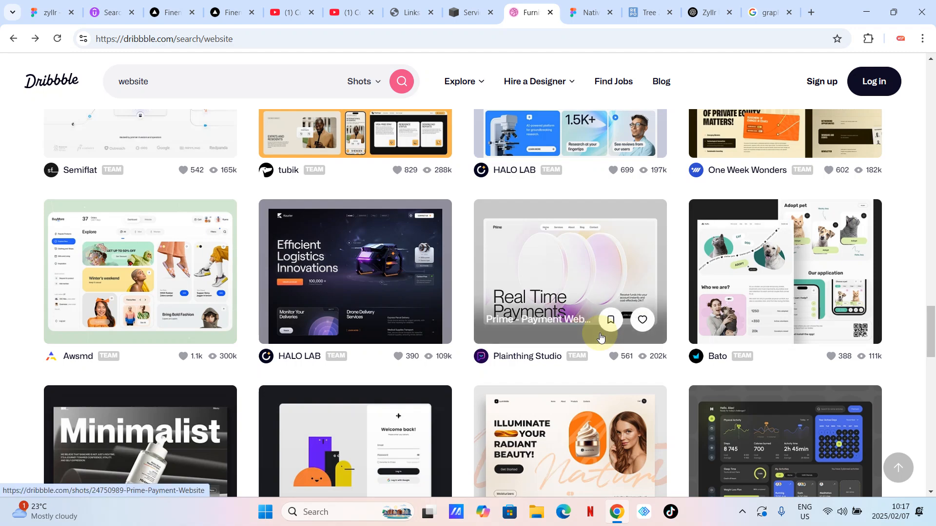
{"action": "scroll", "coordinate": [600, 336], "scroll_direction": "down", "scroll_amount": 2}
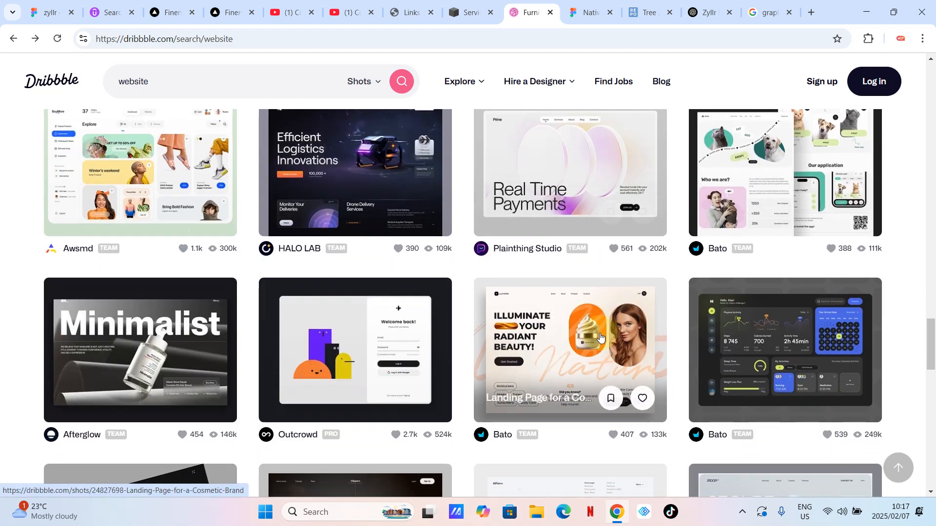
{"action": "scroll", "coordinate": [601, 336], "scroll_direction": "down", "scroll_amount": 3}
{"action": "scroll", "coordinate": [600, 337], "scroll_direction": "down", "scroll_amount": 3}
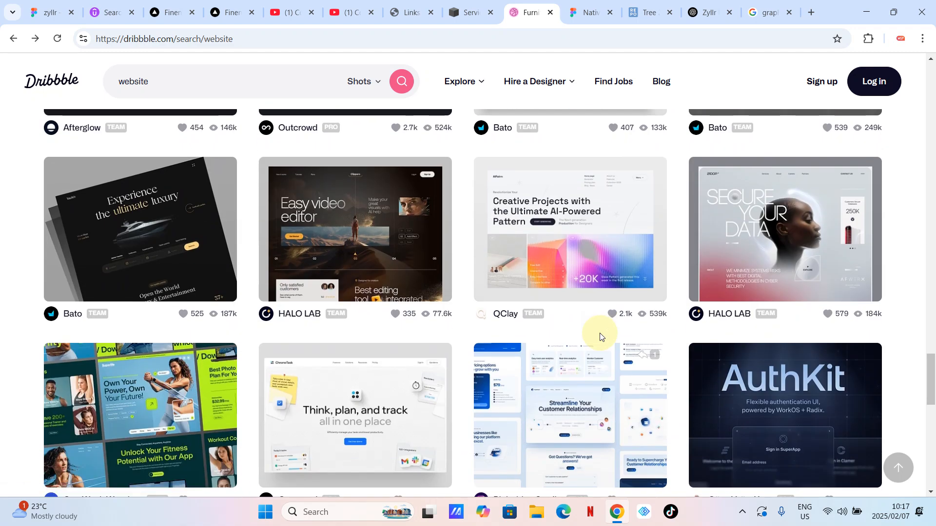
{"action": "scroll", "coordinate": [601, 336], "scroll_direction": "down", "scroll_amount": 3}
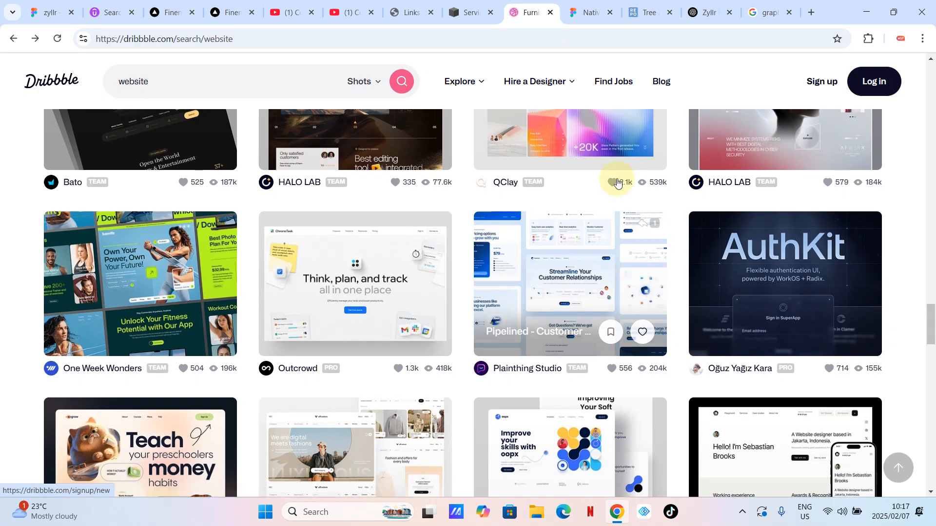
Step: Review the Upland River Conservation projects page down to its footer for section layout ideas
{"action": "left_click", "coordinate": [465, 13]}
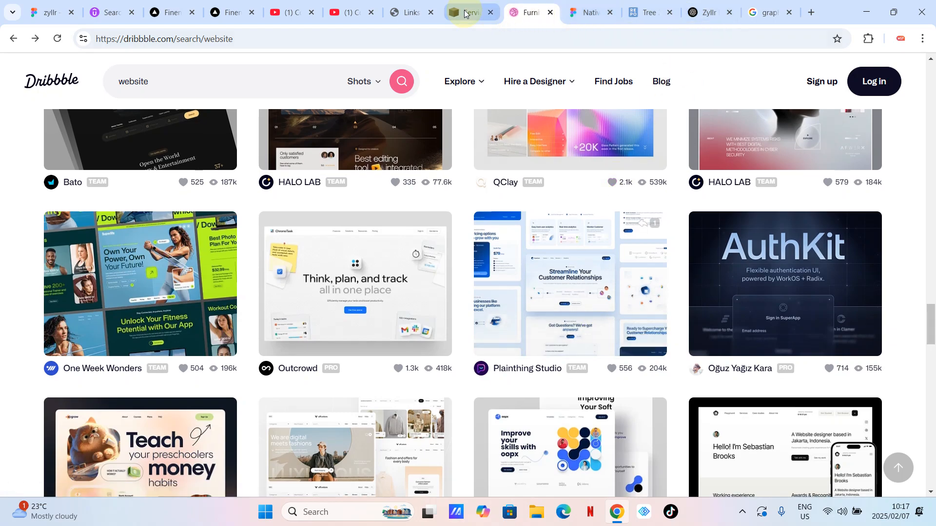
{"action": "scroll", "coordinate": [559, 413], "scroll_direction": "down", "scroll_amount": 20}
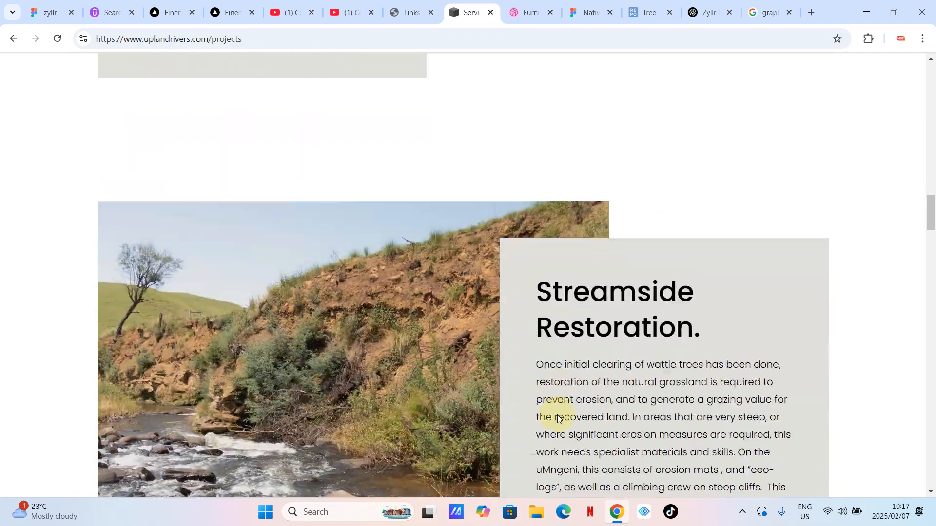
{"action": "scroll", "coordinate": [557, 417], "scroll_direction": "down", "scroll_amount": 15}
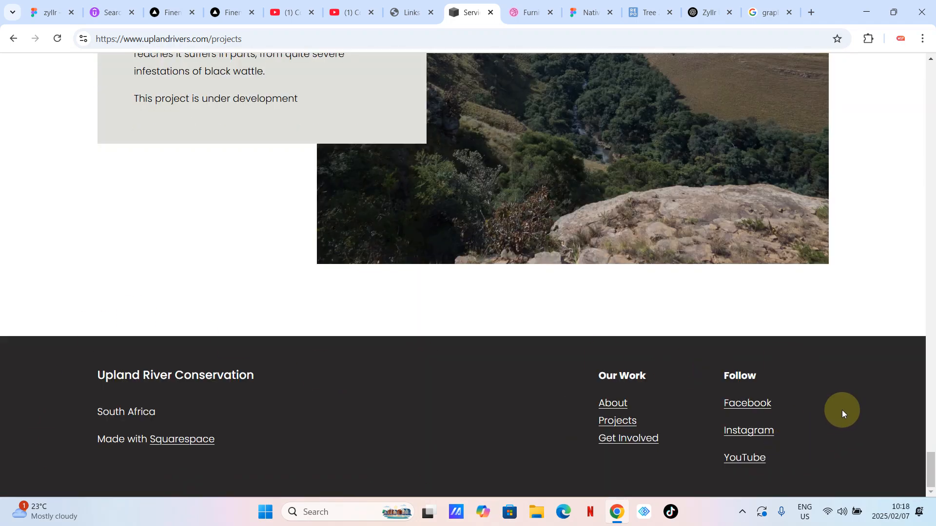
{"action": "scroll", "coordinate": [838, 373], "scroll_direction": "up", "scroll_amount": 15}
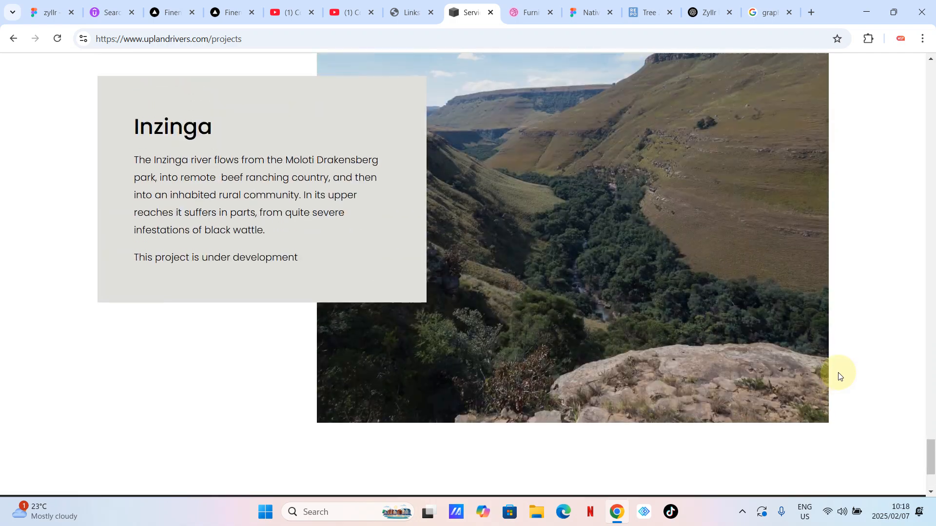
{"action": "scroll", "coordinate": [765, 195], "scroll_direction": "up", "scroll_amount": 3}
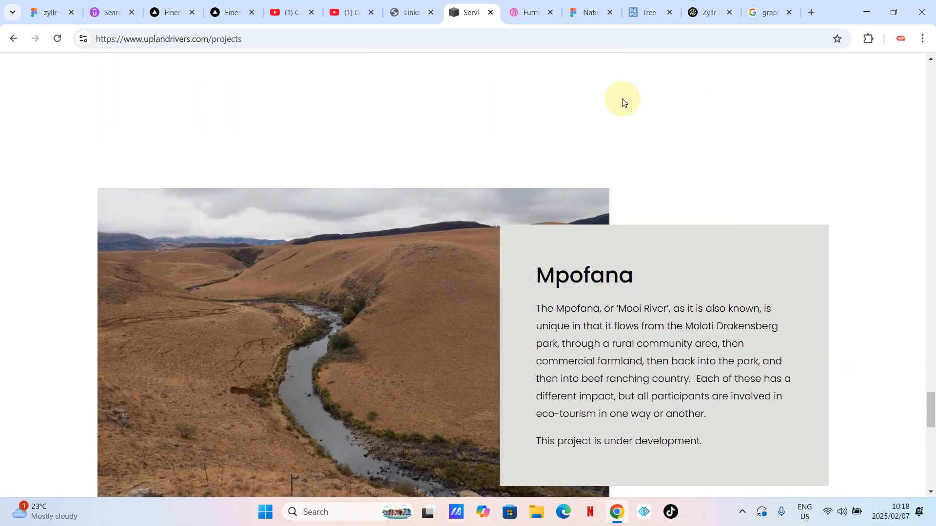
Step: Return to the Figma design and undo the shrinking of the green rectangle at the bottom of the Desktop - 1 frame
{"action": "left_click", "coordinate": [589, 20]}
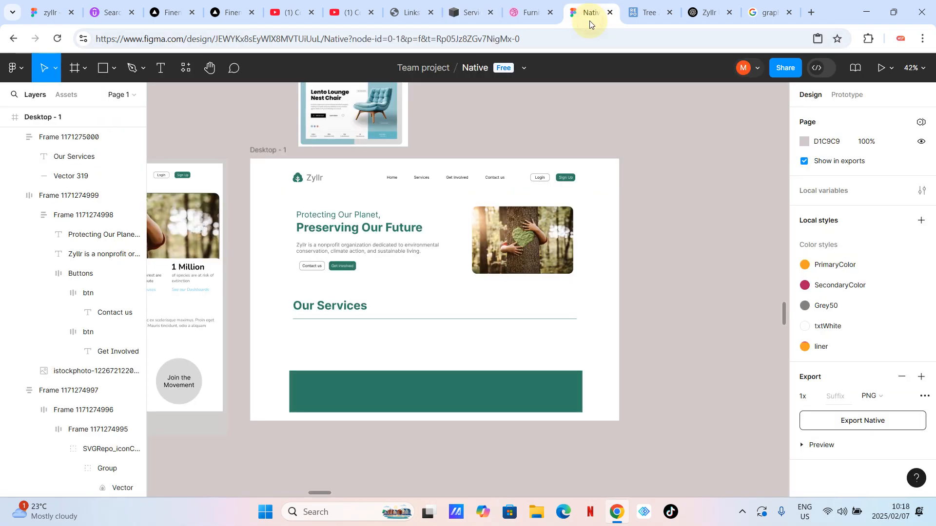
{"action": "left_click", "coordinate": [490, 381]}
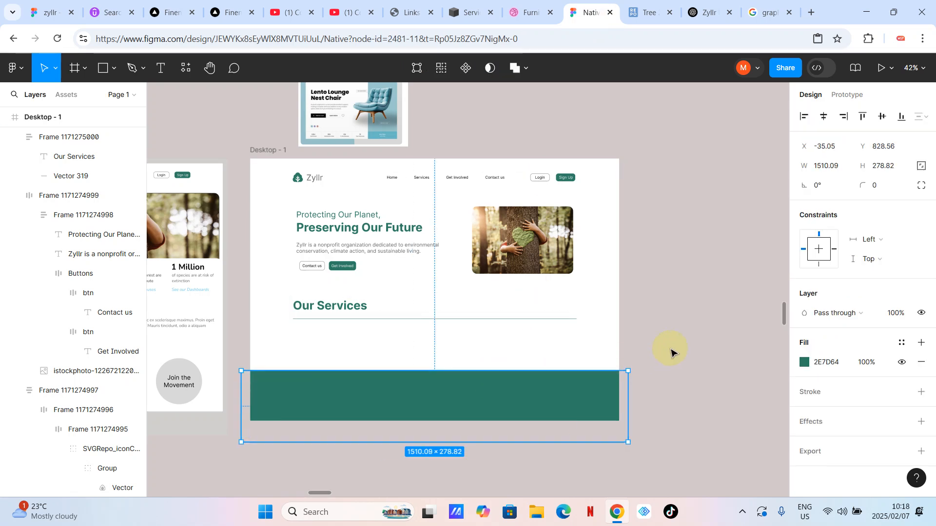
{"action": "left_click", "coordinate": [701, 340]}
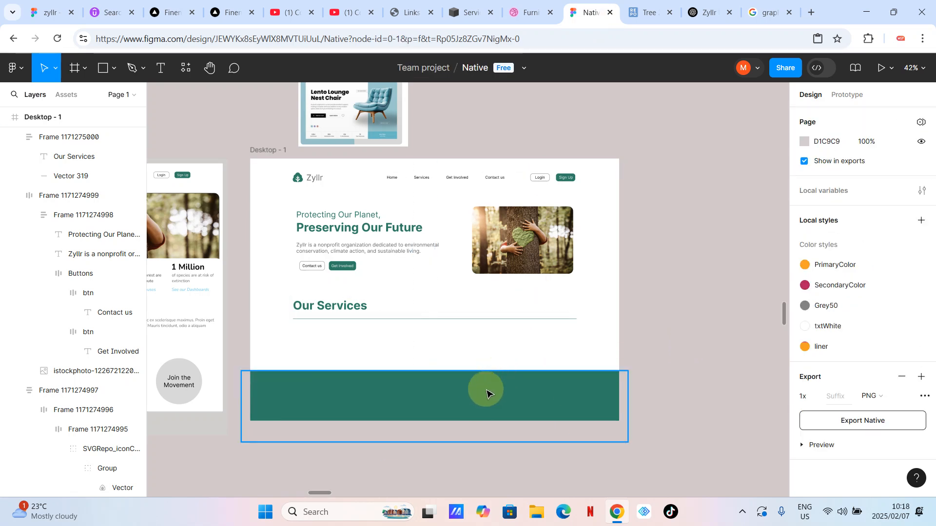
Step: Nudge the hero content and Our Services group slightly up together, and raise the Our Services group alone to Y 505
{"action": "left_click_drag", "start_coordinate": [277, 208], "coordinate": [568, 337]}
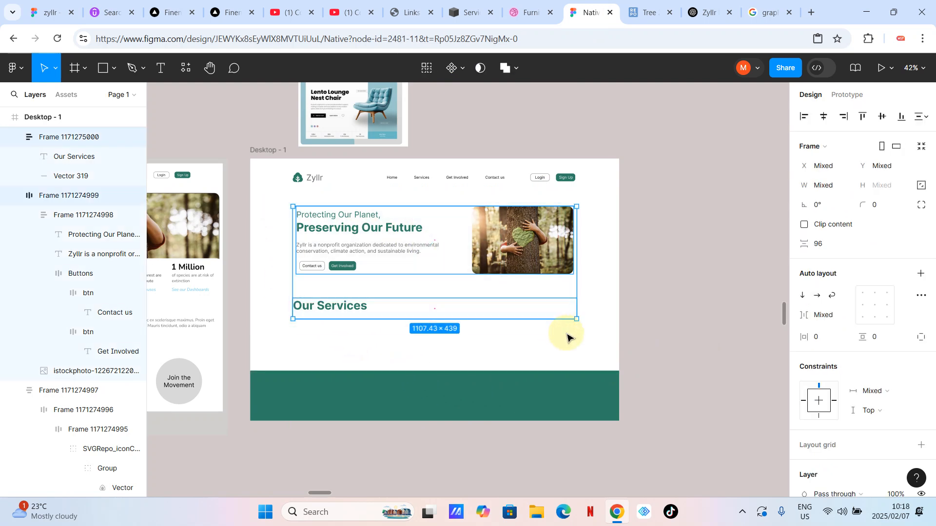
{"action": "left_click", "coordinate": [404, 327]}
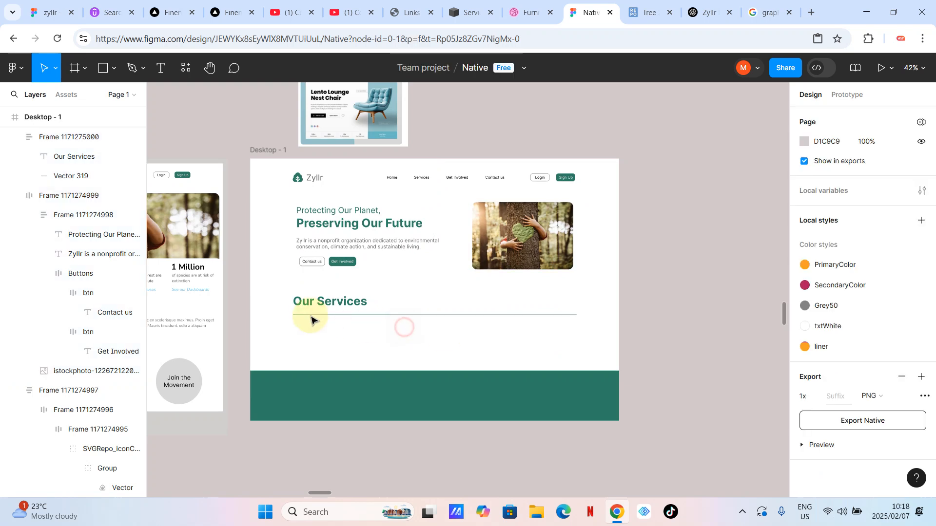
{"action": "left_click", "coordinate": [407, 308]}
{"action": "key", "text": "Up"}
{"action": "key", "text": "Up"}
{"action": "key", "text": "Up"}
{"action": "key", "text": "Up"}
{"action": "key", "text": "Up"}
{"action": "key", "text": "Up"}
{"action": "key", "text": "Up"}
{"action": "key", "text": "Up"}
{"action": "key", "text": "Up"}
{"action": "key", "text": "Up"}
{"action": "key", "text": "Up"}
{"action": "key", "text": "Up"}
{"action": "key", "text": "Up"}
{"action": "key", "text": "Up"}
{"action": "key", "text": "Up"}
{"action": "key", "text": "Up"}
{"action": "key", "text": "Up"}
{"action": "key", "text": "Up"}
{"action": "key", "text": "Up"}
{"action": "key", "text": "Up"}
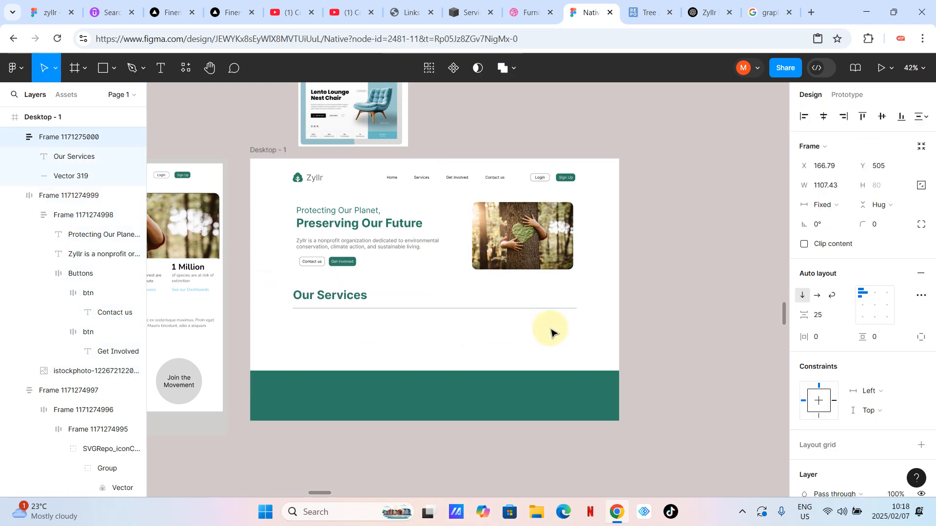
{"action": "left_click", "coordinate": [499, 335]}
{"action": "right_click", "coordinate": [499, 335]}
{"action": "left_click", "coordinate": [687, 159]}
Step: Switch to the Zyllr NPO content in ChatGPT and copy the "Sustainability & Climate Action" service heading
{"action": "left_click", "coordinate": [462, 11]}
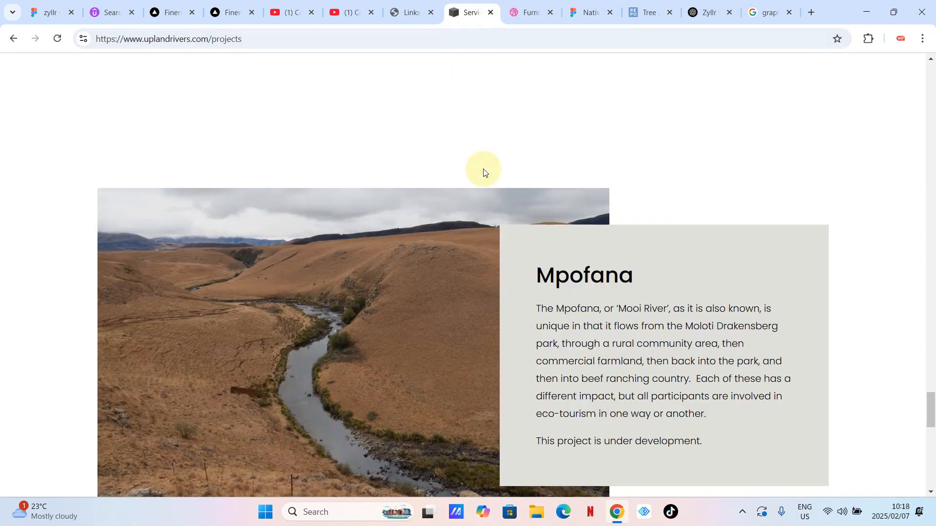
{"action": "left_click", "coordinate": [708, 13]}
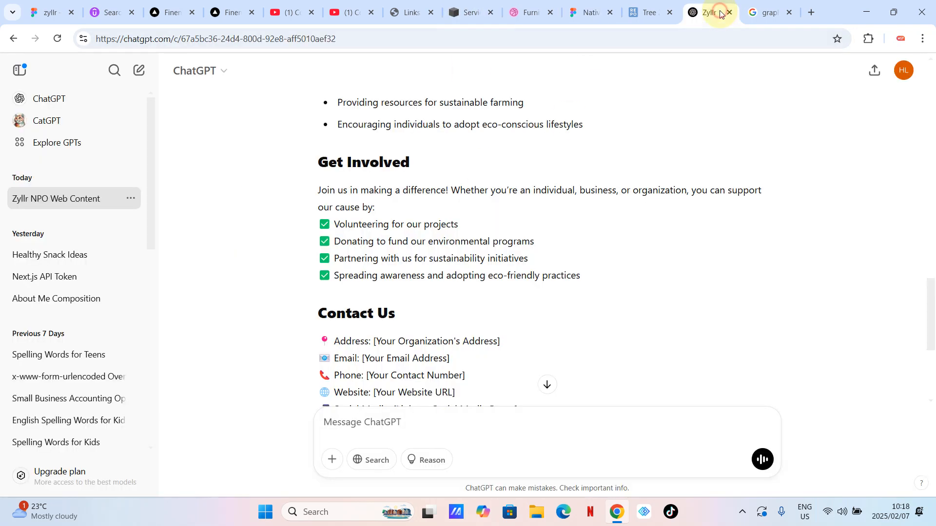
{"action": "scroll", "coordinate": [434, 348], "scroll_direction": "down", "scroll_amount": 4}
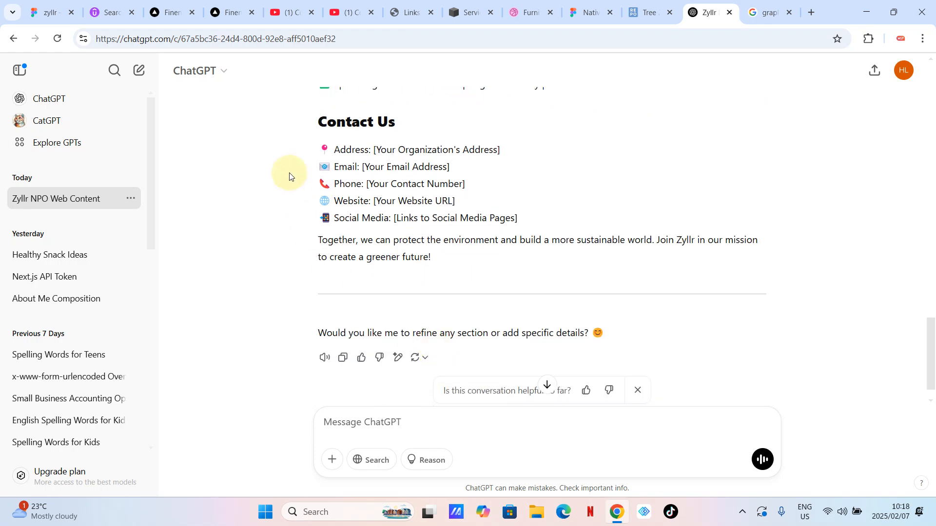
{"action": "scroll", "coordinate": [459, 178], "scroll_direction": "down", "scroll_amount": 1}
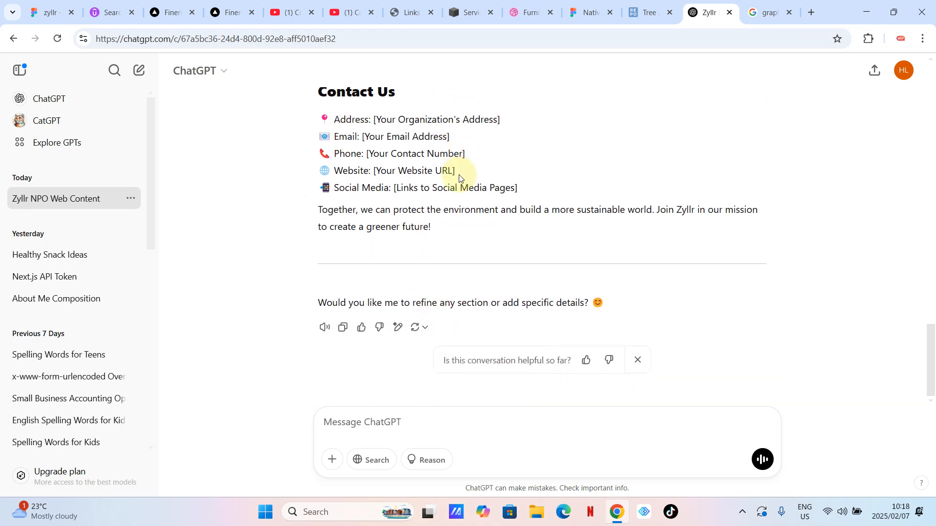
{"action": "scroll", "coordinate": [454, 198], "scroll_direction": "up", "scroll_amount": 9}
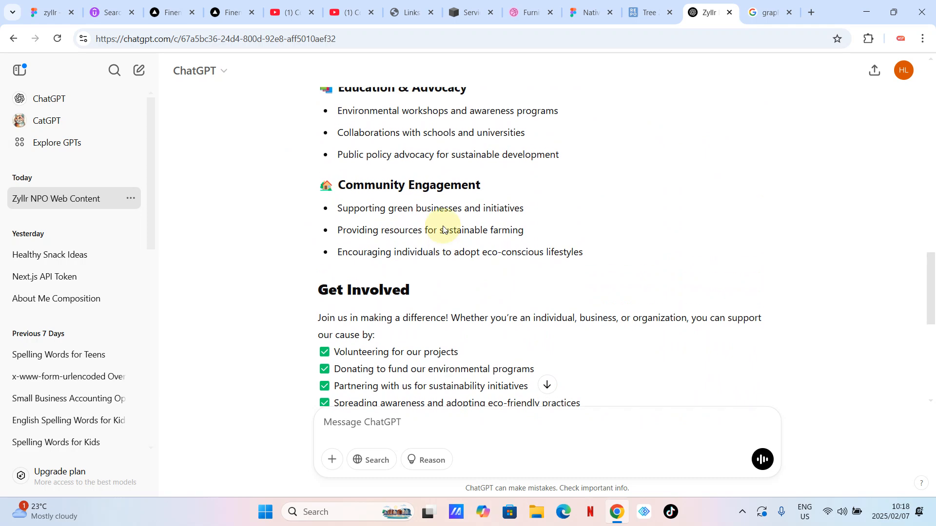
{"action": "scroll", "coordinate": [445, 229], "scroll_direction": "up", "scroll_amount": 3}
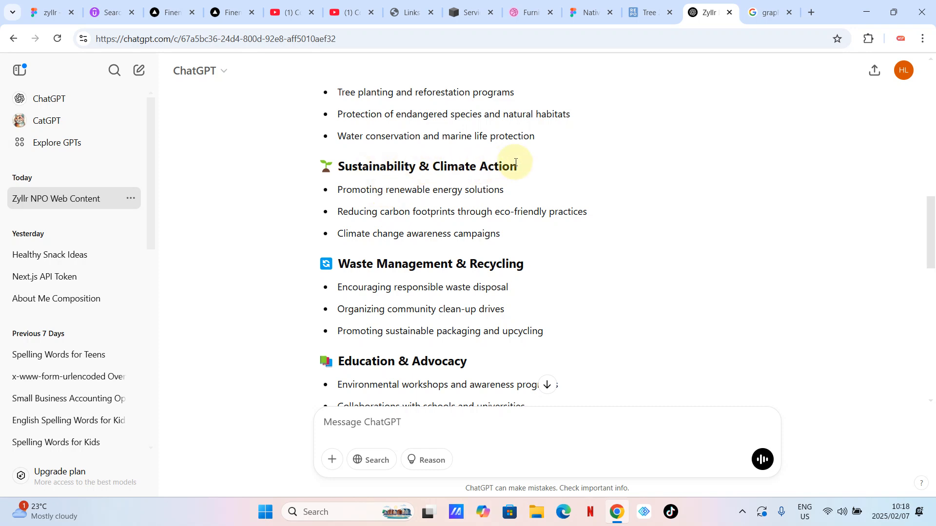
{"action": "left_click_drag", "start_coordinate": [521, 170], "coordinate": [343, 179]}
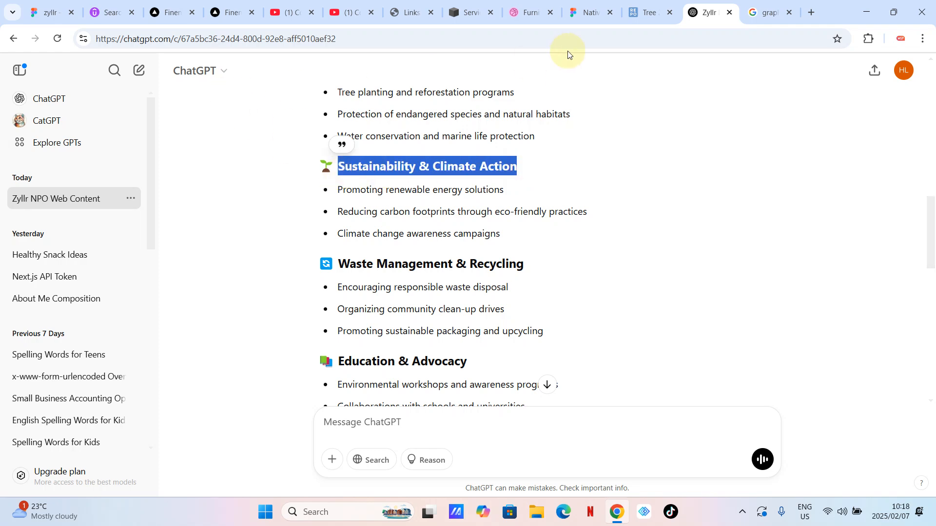
Step: Back in Figma, add the text "Sustainability & Climate Action" below the Our Services divider at about X 204, Y 685
{"action": "left_click", "coordinate": [589, 13]}
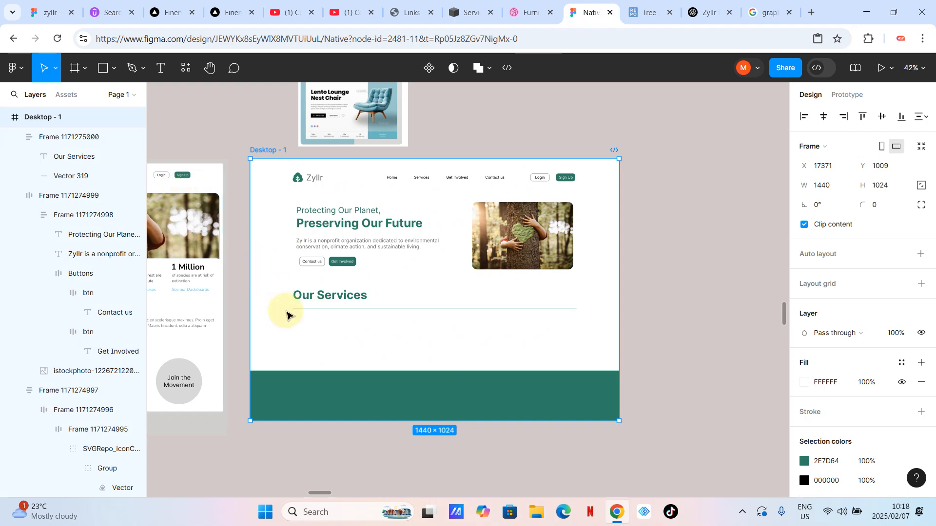
{"action": "scroll", "coordinate": [335, 328], "scroll_direction": "up", "scroll_amount": 3, "text": "ctrl"}
{"action": "left_click", "coordinate": [159, 69]}
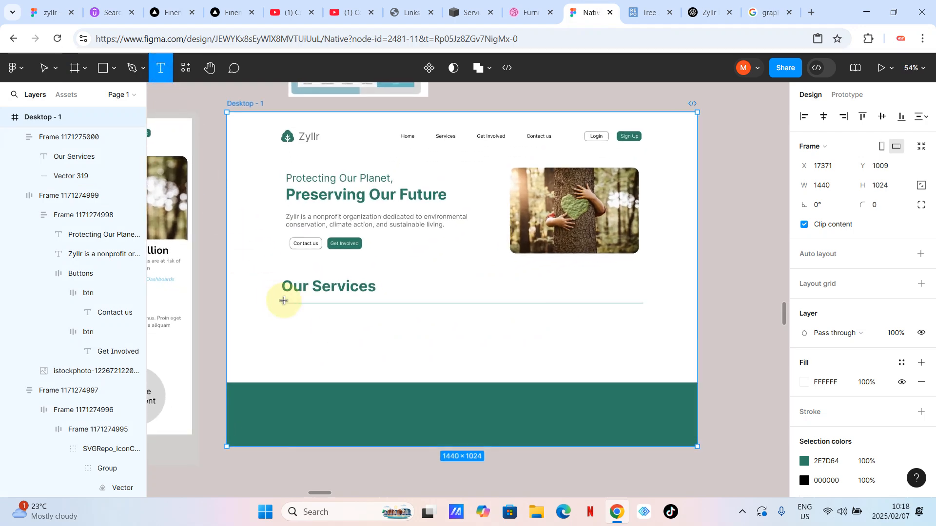
{"action": "left_click", "coordinate": [294, 337]}
{"action": "type", "text": "Sustainability & Climate Action"}
{"action": "key", "text": "Escape"}
Step: Change the Sustainability & Climate Action text to Regular weight and scale it down to about 287 by 24
{"action": "scroll", "coordinate": [316, 364], "scroll_direction": "up", "scroll_amount": 3, "text": "ctrl"}
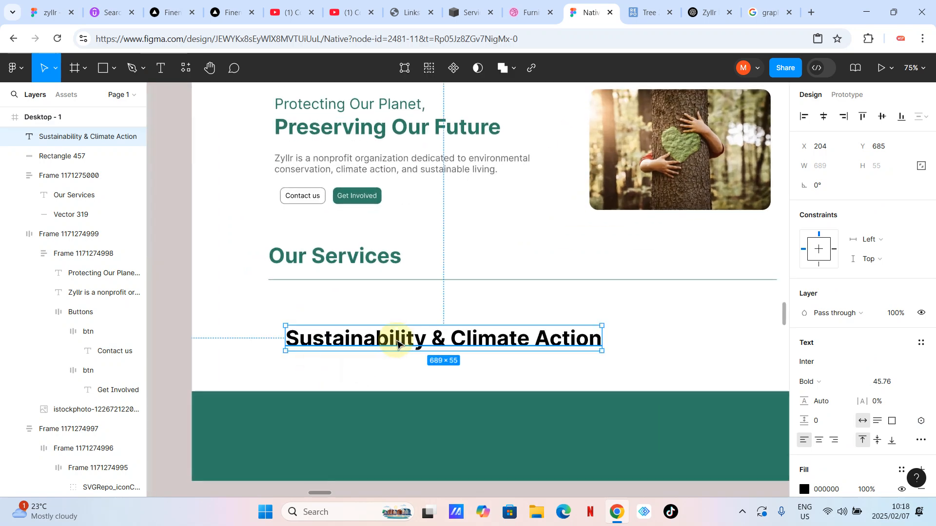
{"action": "key", "text": "ctrl+b"}
{"action": "left_click", "coordinate": [397, 343]}
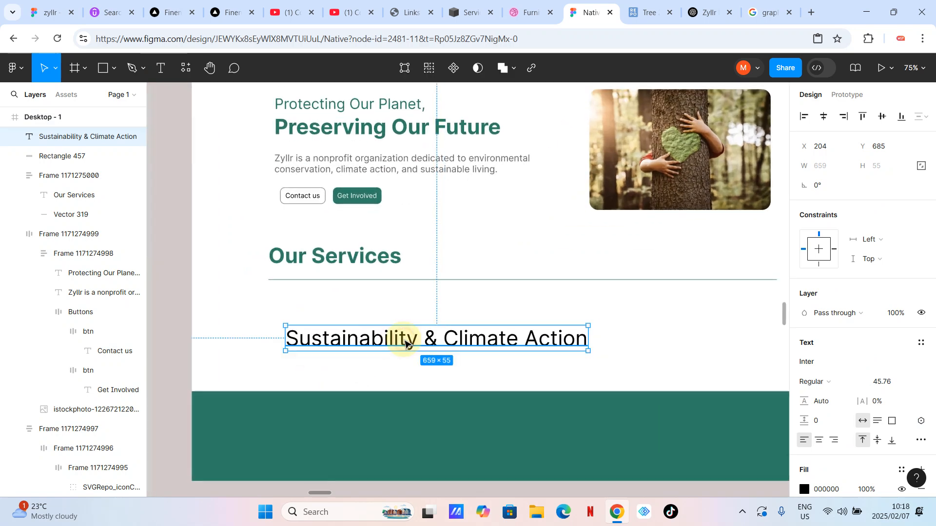
{"action": "key", "text": "k"}
{"action": "left_click_drag", "start_coordinate": [593, 323], "coordinate": [382, 318]}
{"action": "scroll", "coordinate": [407, 355], "scroll_direction": "right", "scroll_amount": 1}
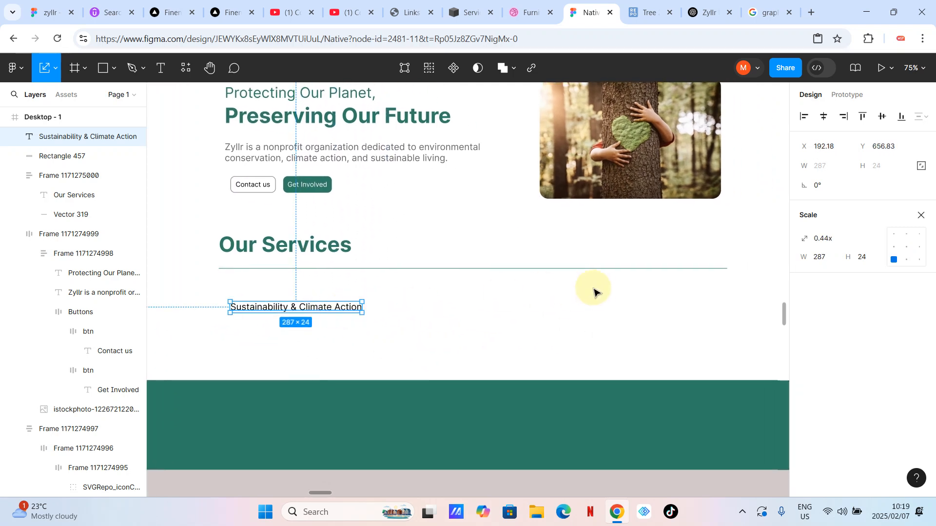
Step: Break the service title onto two lines, with "Sustainability &" above "Climate Action"
{"action": "scroll", "coordinate": [282, 310], "scroll_direction": "up", "scroll_amount": 5}
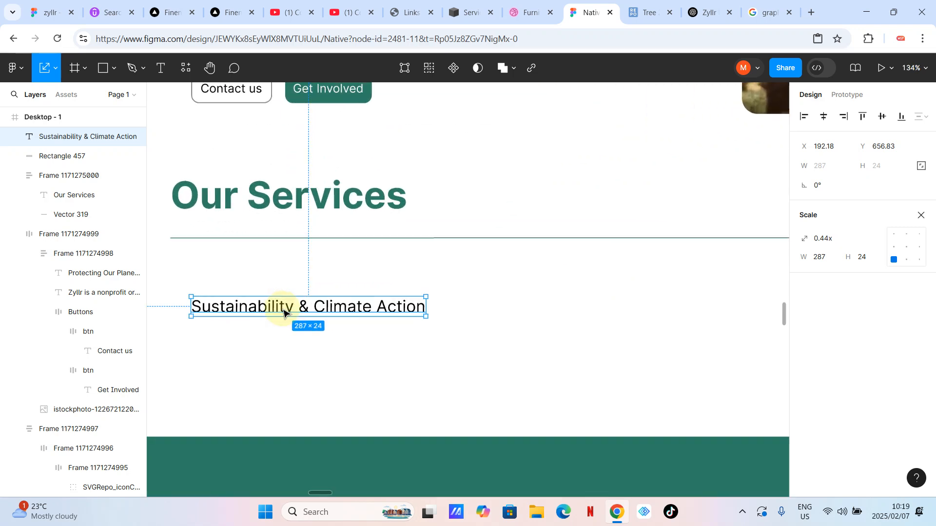
{"action": "double_click", "coordinate": [299, 307]}
{"action": "left_click", "coordinate": [305, 308]}
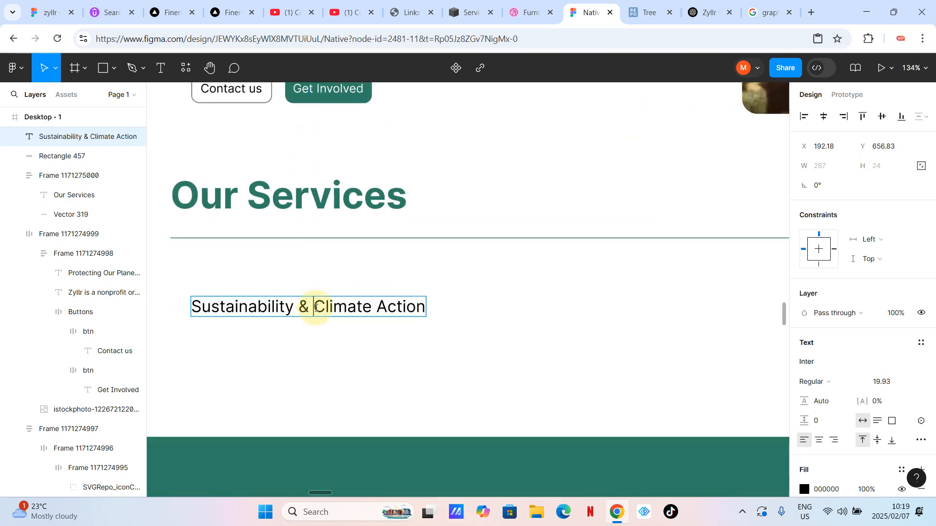
{"action": "key", "text": "Return"}
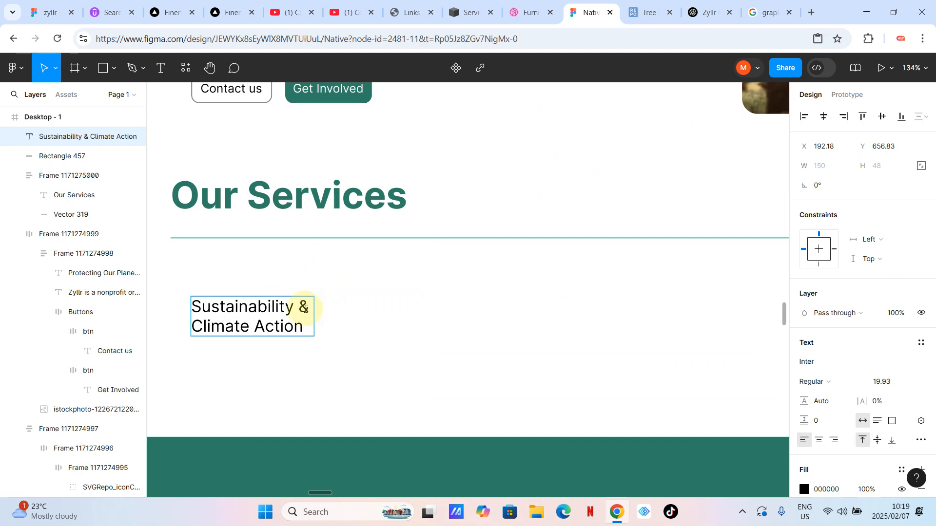
Step: Rebreak the service title so "Sustainability" sits above "& Climate Action", and center-align its text
{"action": "key", "text": "BackSpace"}
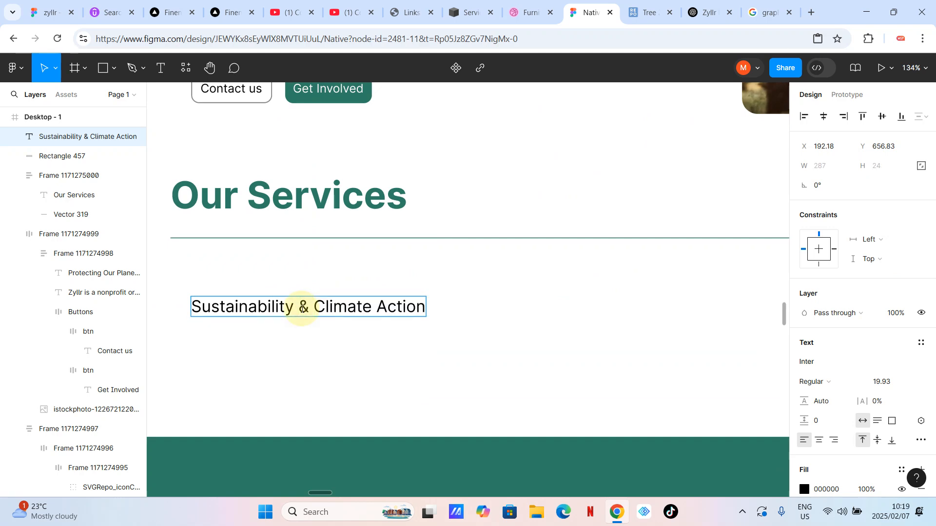
{"action": "left_click", "coordinate": [303, 309]}
{"action": "key", "text": "Return"}
{"action": "key", "text": "Escape"}
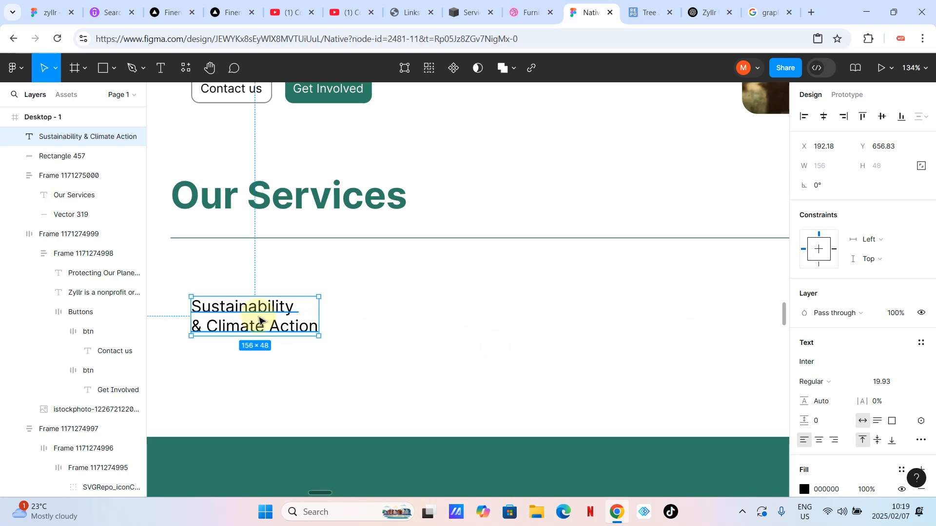
{"action": "left_click", "coordinate": [820, 441]}
{"action": "scroll", "coordinate": [445, 380], "scroll_direction": "down", "scroll_amount": 3}
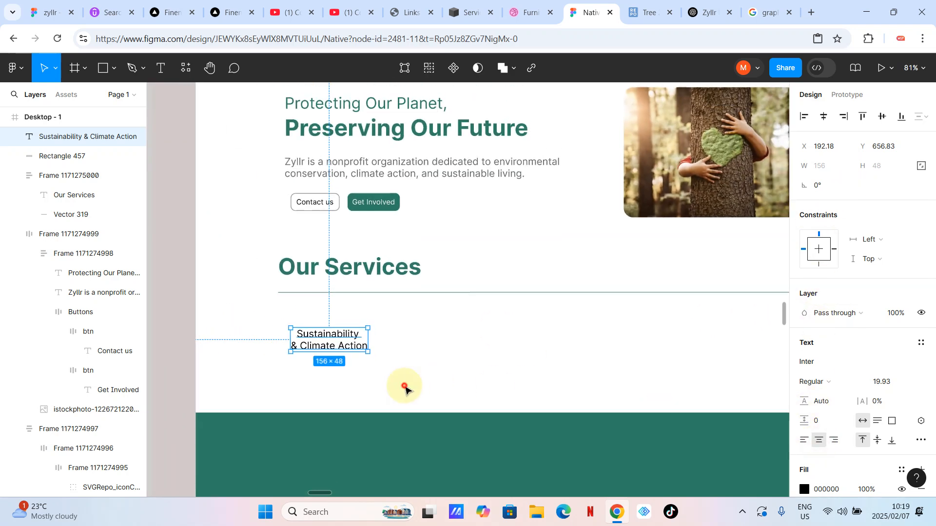
{"action": "left_click", "coordinate": [403, 385]}
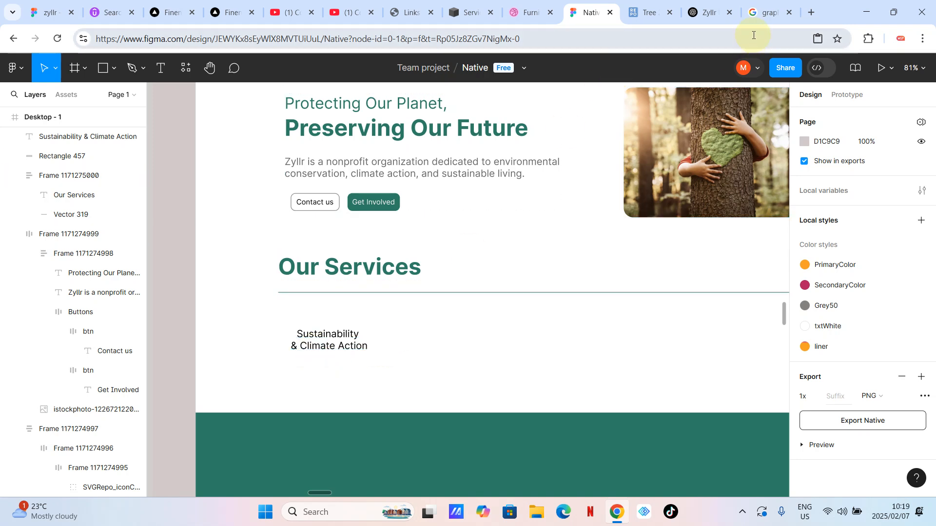
Step: Switch to SVG Repo, close the Tree 2 icon editor and search the vectors for climate
{"action": "left_click", "coordinate": [653, 12]}
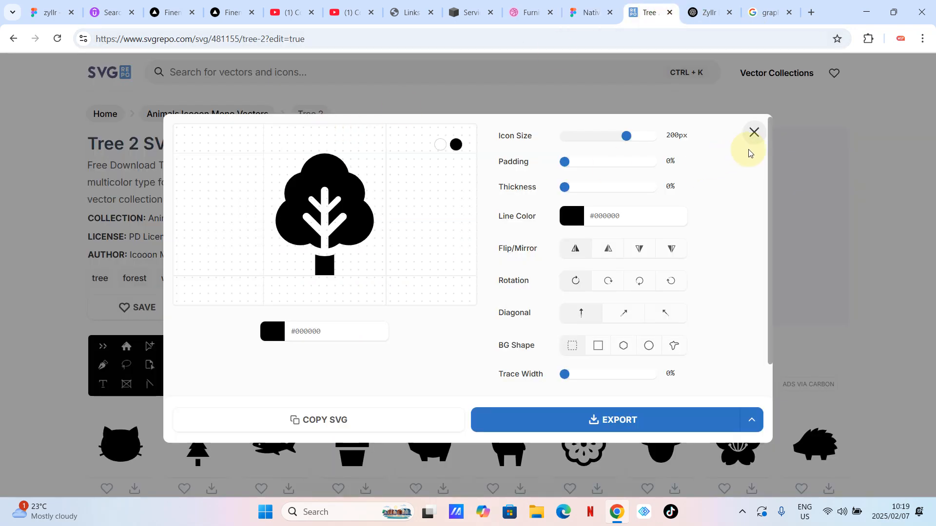
{"action": "left_click", "coordinate": [754, 132]}
{"action": "left_click", "coordinate": [302, 73]}
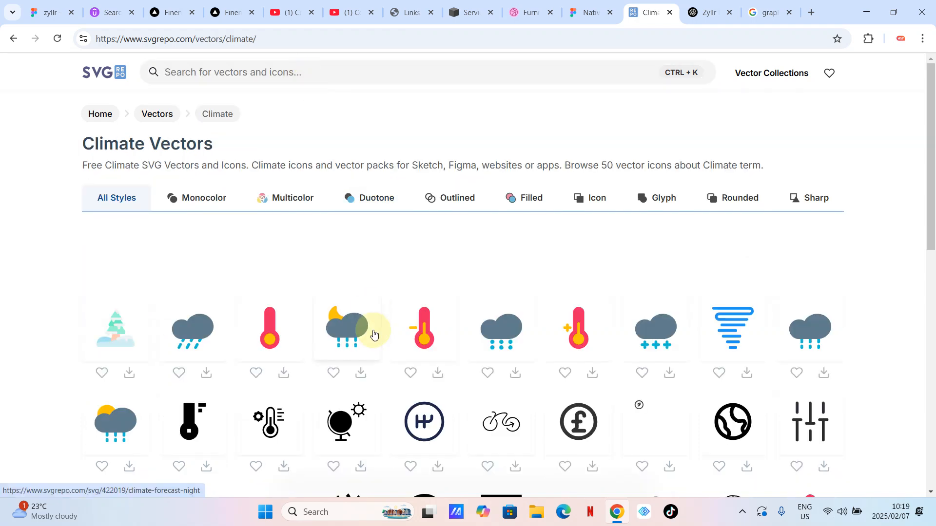
{"action": "scroll", "coordinate": [376, 330], "scroll_direction": "down", "scroll_amount": 3}
{"action": "scroll", "coordinate": [375, 330], "scroll_direction": "down", "scroll_amount": 2}
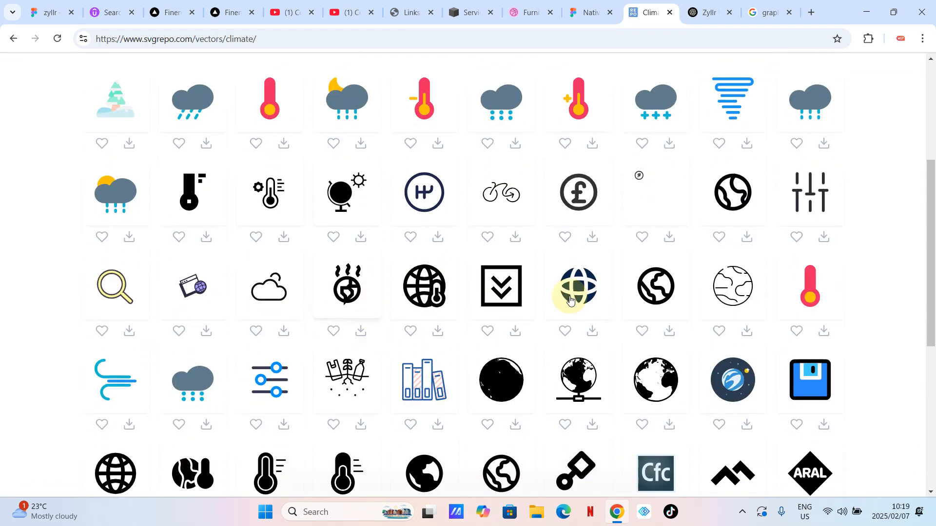
Step: Filter the climate icons to the Rounded style, open the Earth globe icon and copy its SVG
{"action": "left_click", "coordinate": [736, 197]}
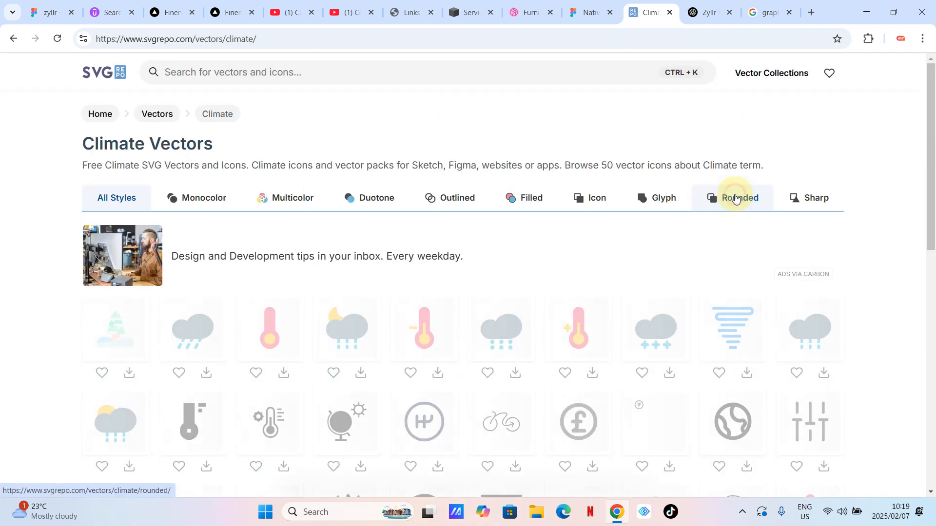
{"action": "left_click", "coordinate": [433, 313]}
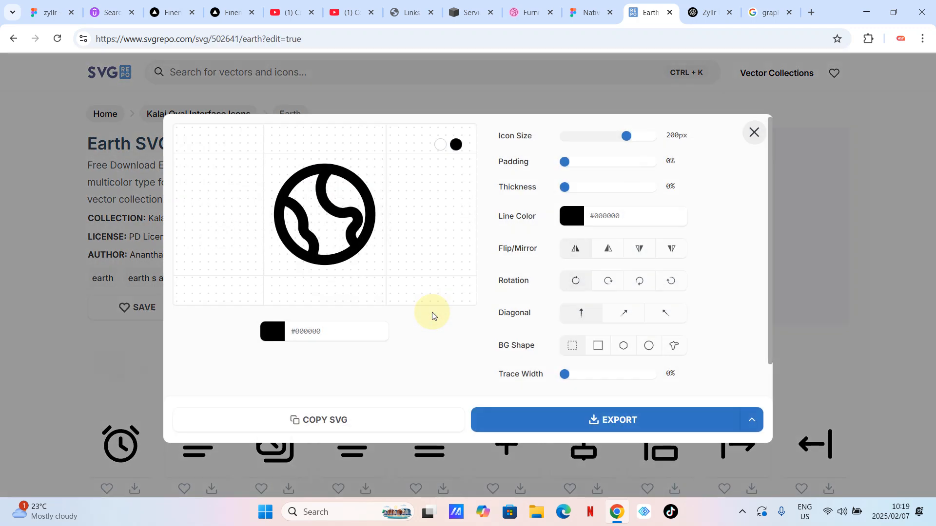
{"action": "left_click", "coordinate": [315, 419]}
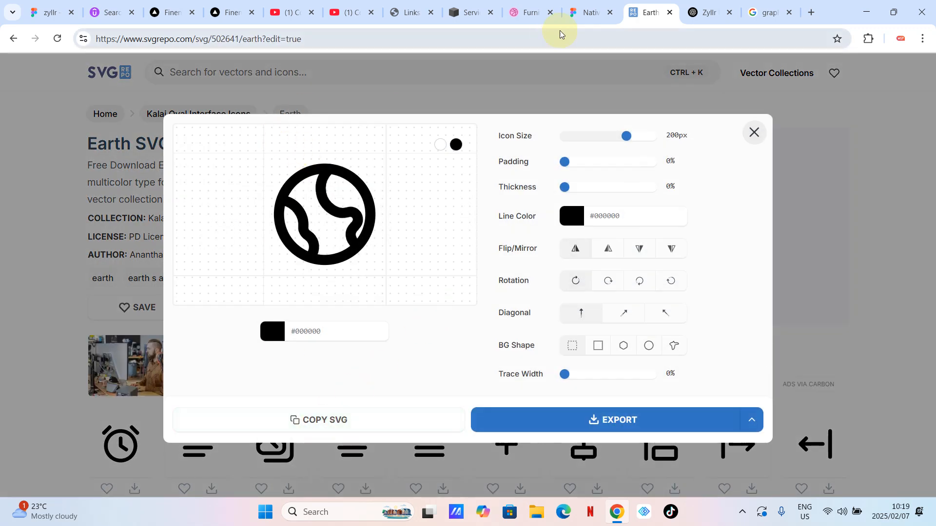
Step: Back in Figma, paste the Earth icon near the service title, take it out of its 24 by 24 frame and delete the empty frame
{"action": "left_click", "coordinate": [590, 13]}
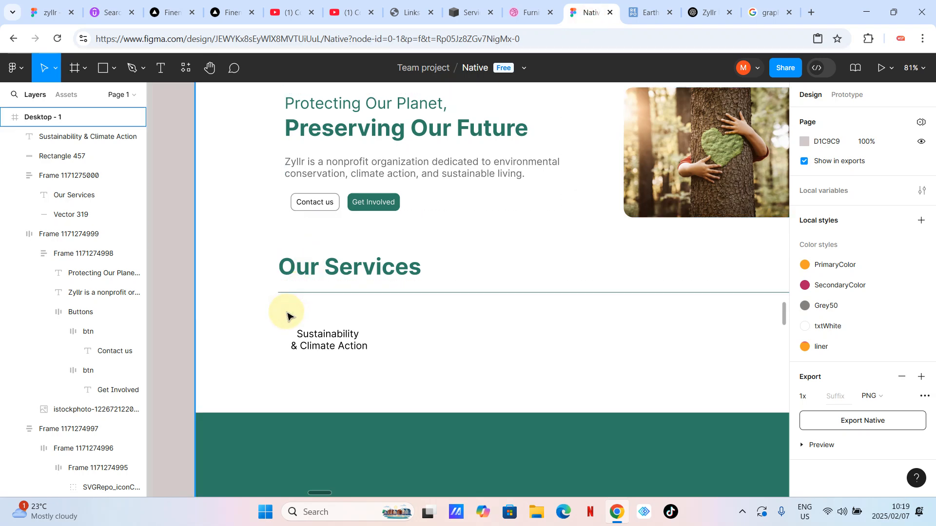
{"action": "key", "text": "ctrl+v"}
{"action": "left_click_drag", "start_coordinate": [467, 290], "coordinate": [395, 329]}
{"action": "scroll", "coordinate": [427, 327], "scroll_direction": "up", "scroll_amount": 5}
{"action": "double_click", "coordinate": [431, 331]}
{"action": "left_click", "coordinate": [431, 336]}
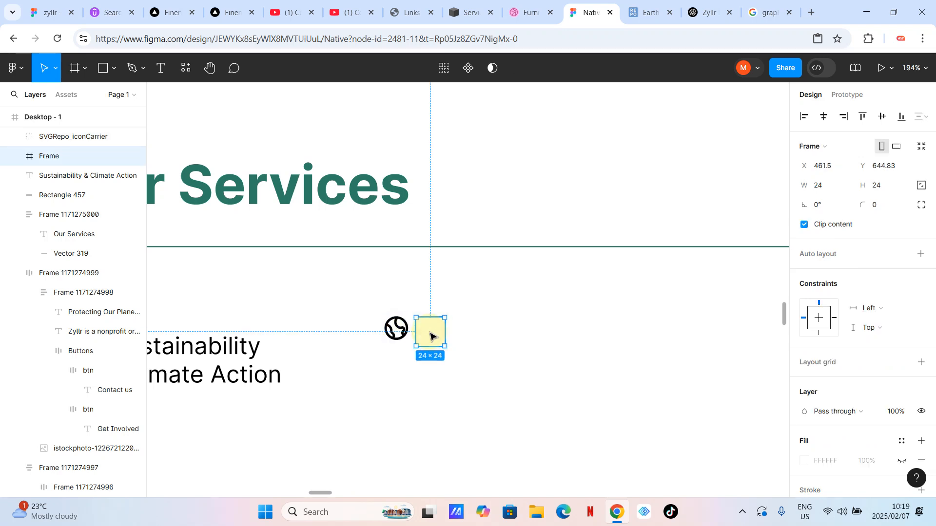
{"action": "key", "text": "Delete"}
{"action": "scroll", "coordinate": [419, 341], "scroll_direction": "left", "scroll_amount": 5}
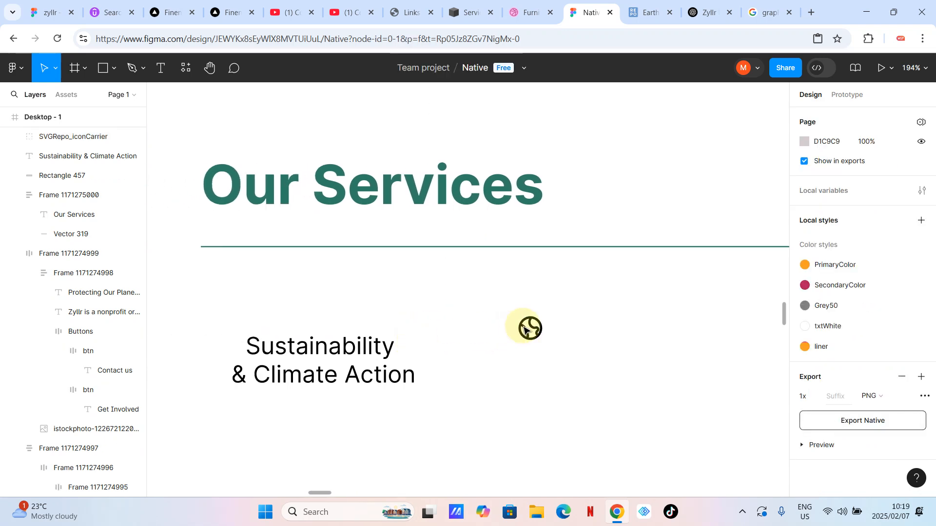
Step: Place the Earth icon above the Sustainability & Climate Action title and scale it up to about 37.5 by 37.5
{"action": "left_click", "coordinate": [529, 328]}
{"action": "left_click_drag", "start_coordinate": [340, 311], "coordinate": [352, 276]}
{"action": "key", "text": "k"}
{"action": "scroll", "coordinate": [427, 322], "scroll_direction": "down", "scroll_amount": 2}
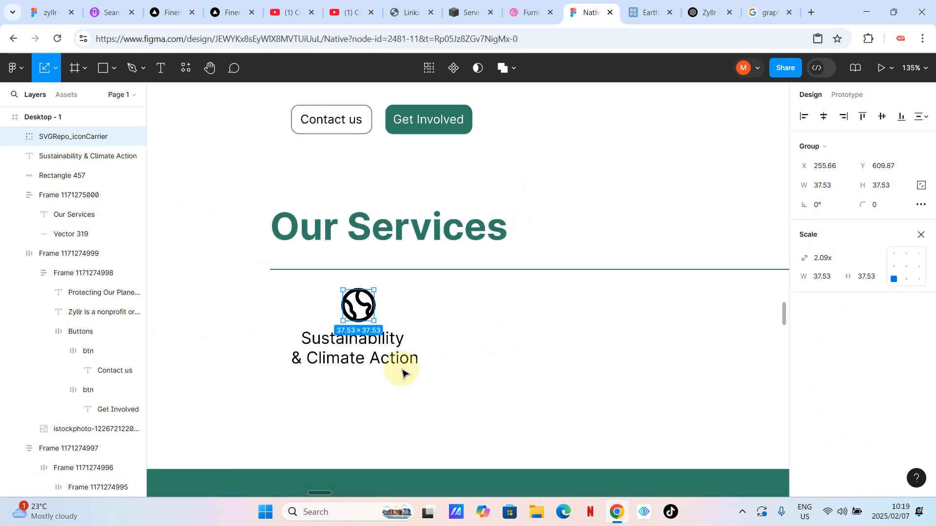
Step: Select the Earth icon together with its service title and move both slightly down from the Our Services divider
{"action": "left_click", "coordinate": [399, 379]}
{"action": "left_click_drag", "start_coordinate": [441, 399], "coordinate": [292, 300]}
{"action": "left_click_drag", "start_coordinate": [358, 306], "coordinate": [349, 325]}
{"action": "left_click", "coordinate": [503, 372]}
Step: Review the Desktop - 1 page layout against the earlier HomePage design beside it
{"action": "scroll", "coordinate": [307, 219], "scroll_direction": "down", "scroll_amount": 8}
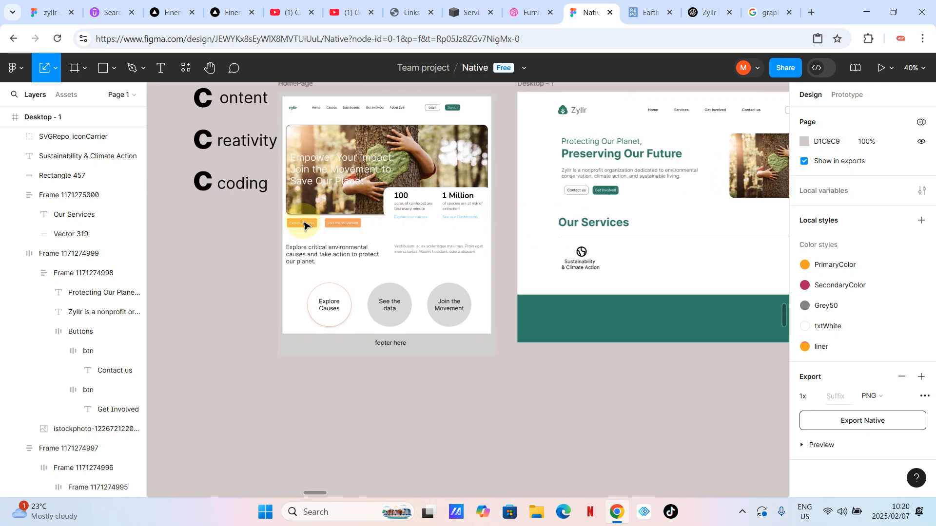
{"action": "scroll", "coordinate": [403, 247], "scroll_direction": "up", "scroll_amount": 2}
{"action": "scroll", "coordinate": [403, 246], "scroll_direction": "left", "scroll_amount": 2}
{"action": "scroll", "coordinate": [397, 275], "scroll_direction": "right", "scroll_amount": 3}
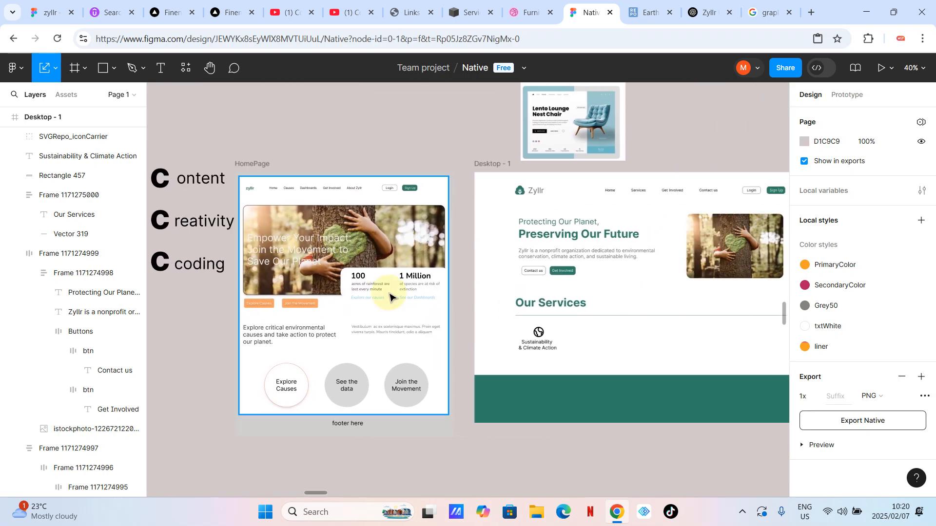
{"action": "scroll", "coordinate": [299, 322], "scroll_direction": "up", "scroll_amount": 4}
{"action": "scroll", "coordinate": [296, 307], "scroll_direction": "down", "scroll_amount": 4}
{"action": "scroll", "coordinate": [295, 307], "scroll_direction": "right", "scroll_amount": 6}
{"action": "scroll", "coordinate": [351, 322], "scroll_direction": "up", "scroll_amount": 1}
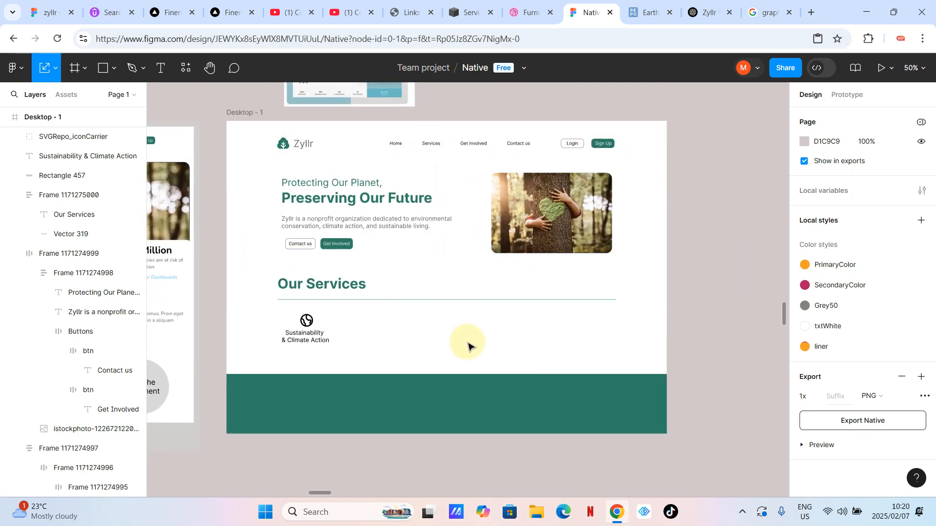
Step: Move the "Sustainability & Climate Action" text down to leave a gap of about 24 px below the globe icon
{"action": "scroll", "coordinate": [330, 352], "scroll_direction": "up", "scroll_amount": 5}
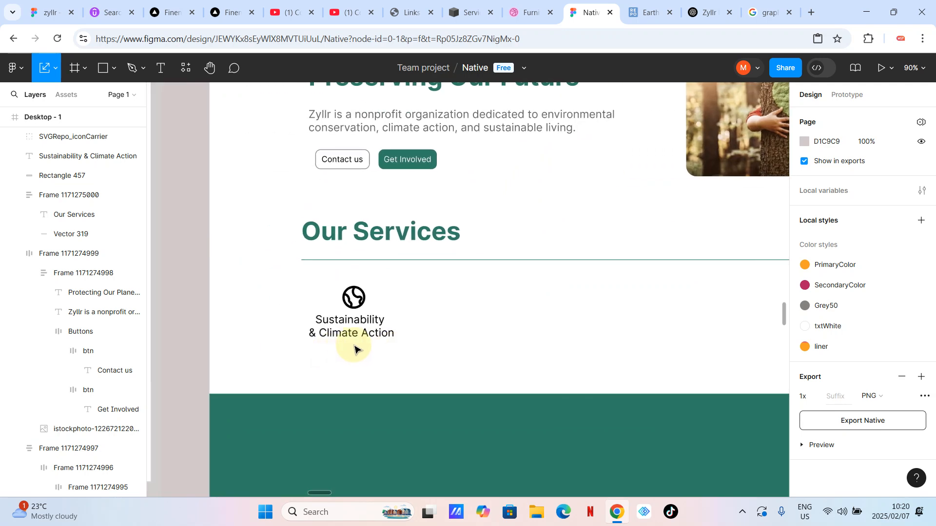
{"action": "scroll", "coordinate": [354, 349], "scroll_direction": "up", "scroll_amount": 5}
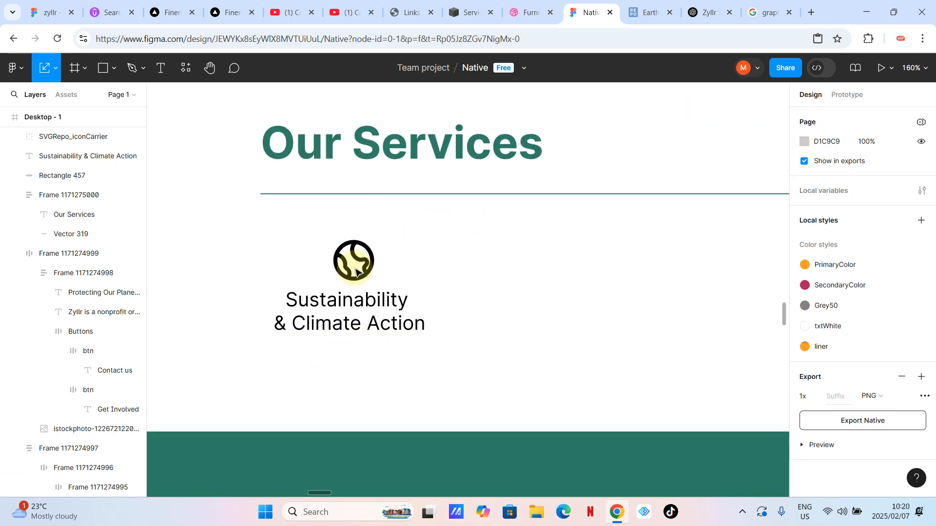
{"action": "left_click_drag", "start_coordinate": [345, 302], "coordinate": [347, 322]}
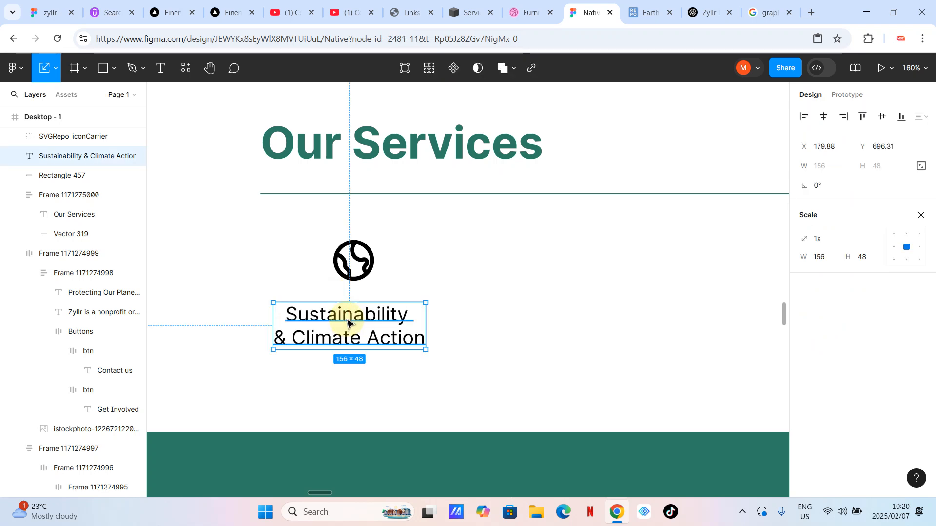
{"action": "left_click", "coordinate": [355, 274]}
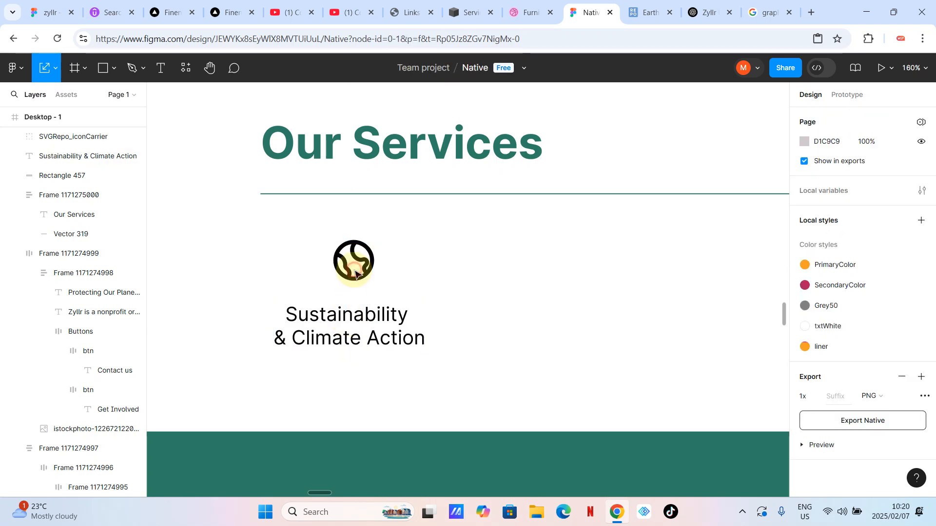
Step: Wrap the globe icon and its text in an auto layout frame, and wrap that frame in a second auto layout frame
{"action": "scroll", "coordinate": [475, 297], "scroll_direction": "down", "scroll_amount": 5}
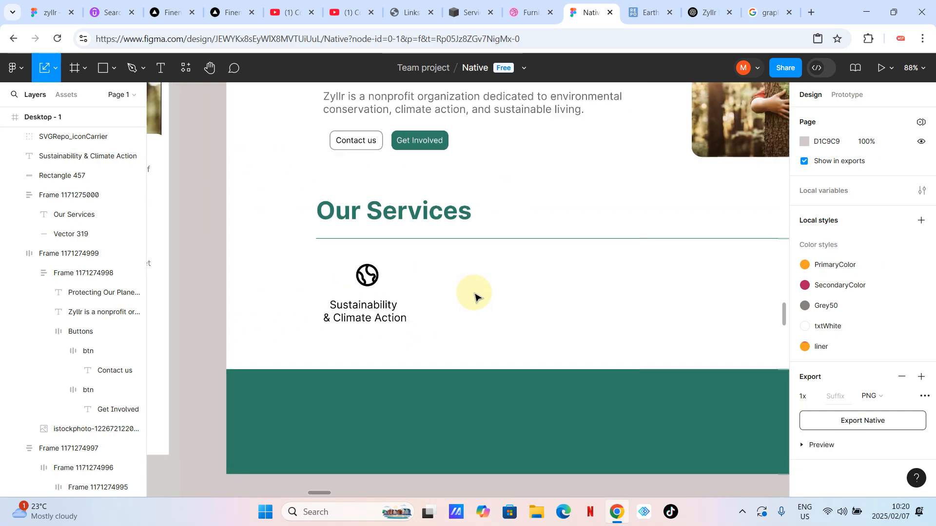
{"action": "scroll", "coordinate": [334, 273], "scroll_direction": "up", "scroll_amount": 5}
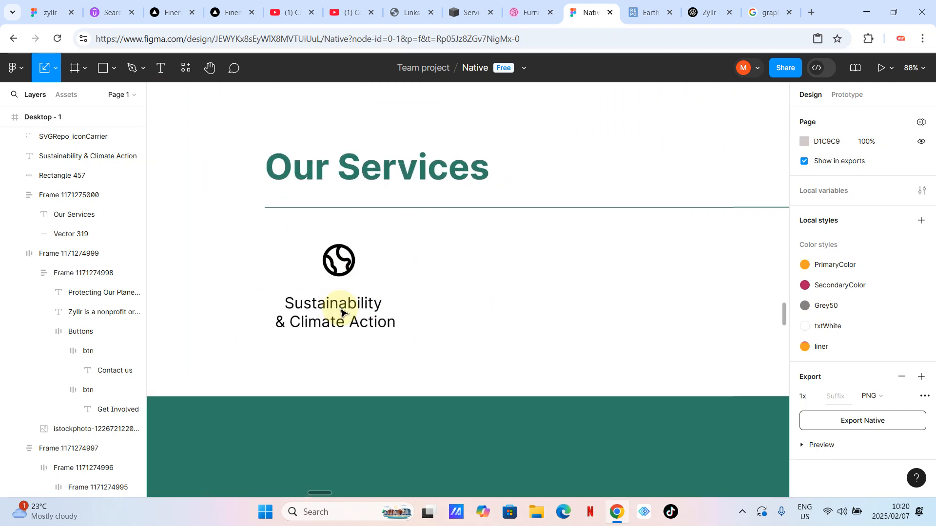
{"action": "left_click", "coordinate": [333, 257]}
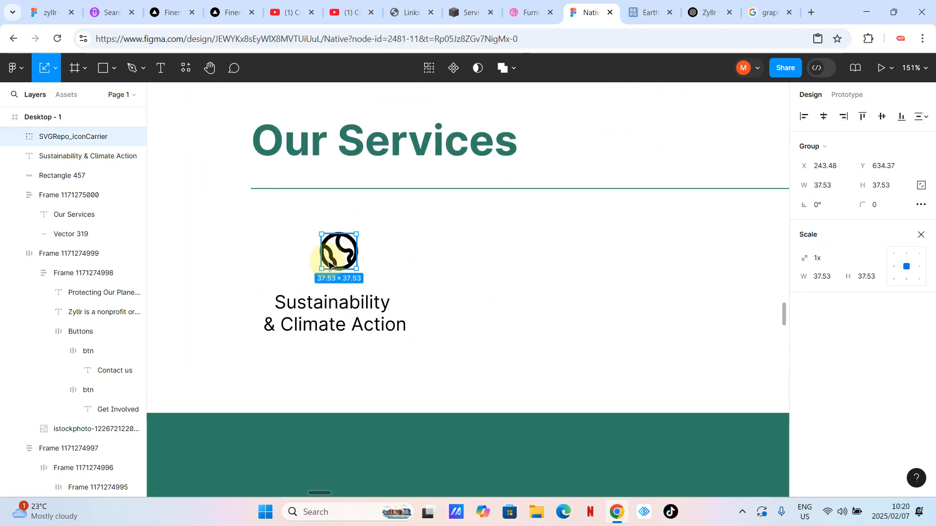
{"action": "left_click", "coordinate": [317, 308], "text": "shift"}
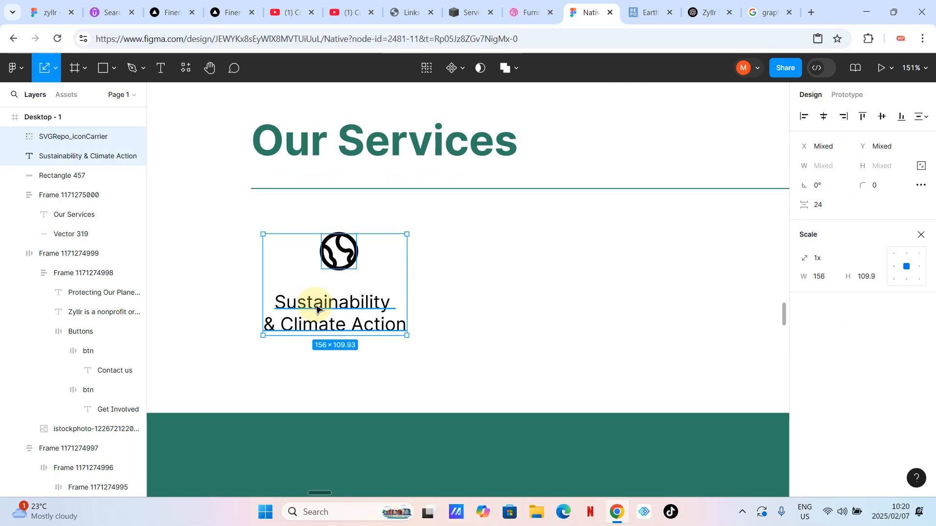
{"action": "key", "text": "shift+a"}
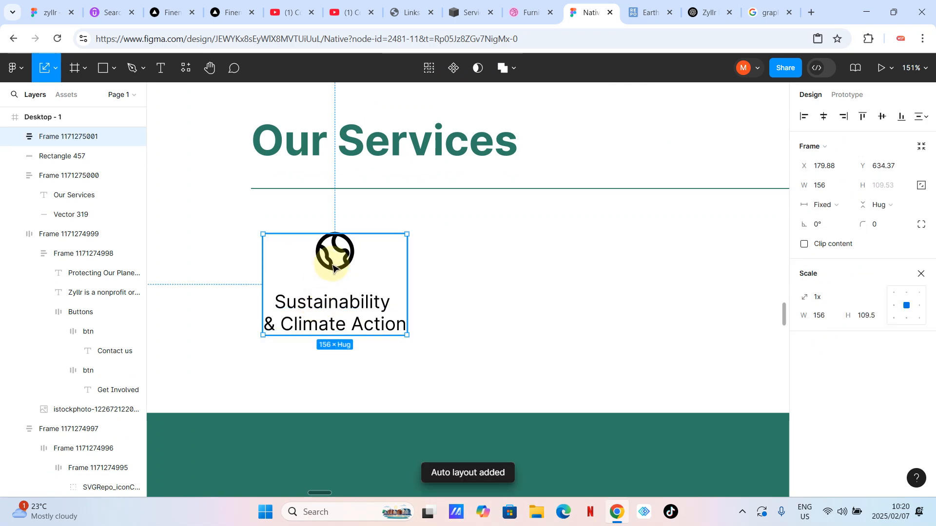
{"action": "key", "text": "shift+a"}
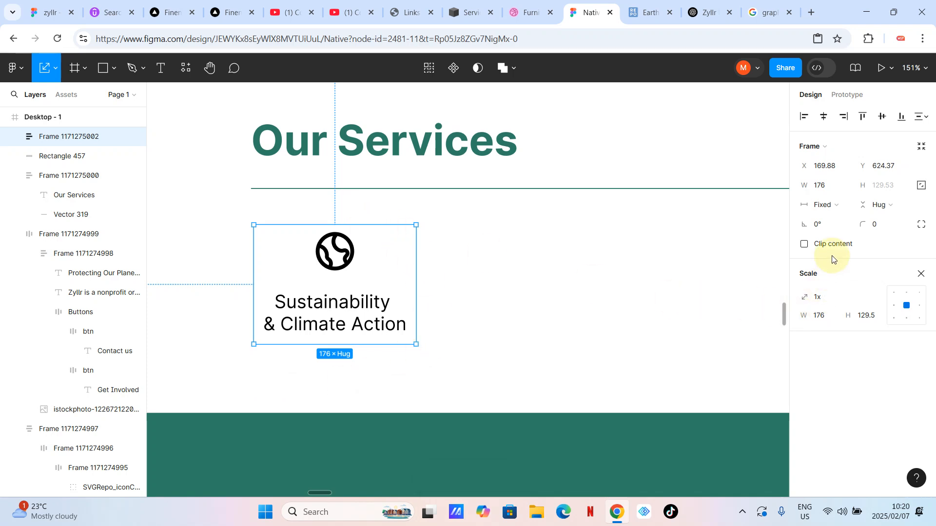
Step: Add a solid light grey F5F5F5 fill to the outer Sustainability & Climate Action card frame
{"action": "scroll", "coordinate": [833, 258], "scroll_direction": "down", "scroll_amount": 5}
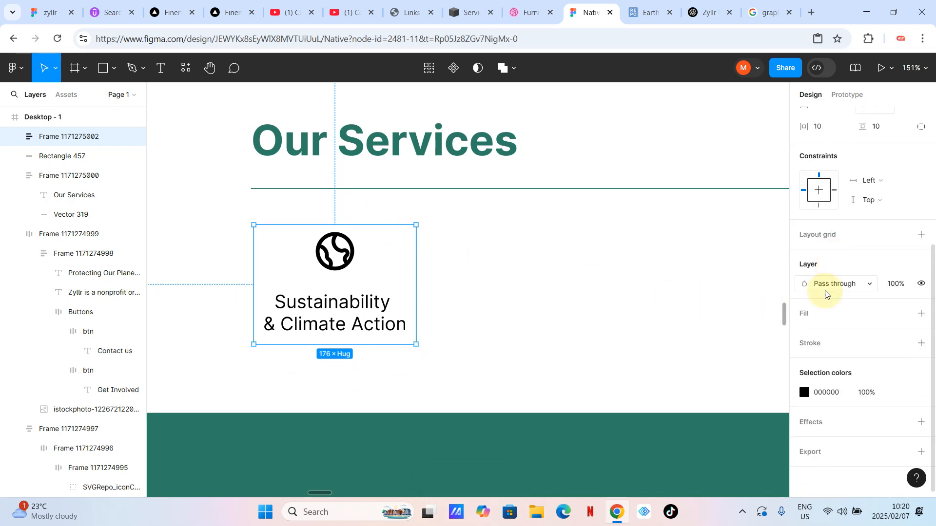
{"action": "left_click", "coordinate": [920, 314]}
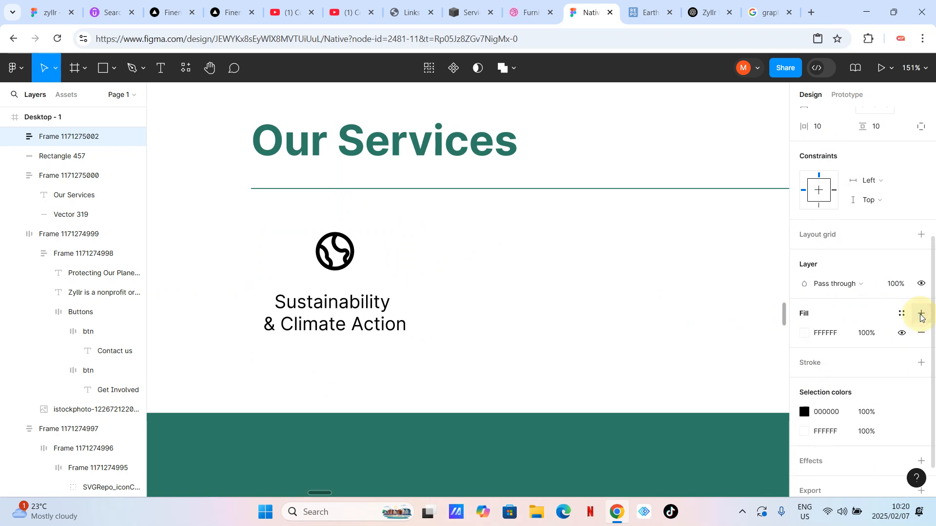
{"action": "left_click", "coordinate": [805, 333]}
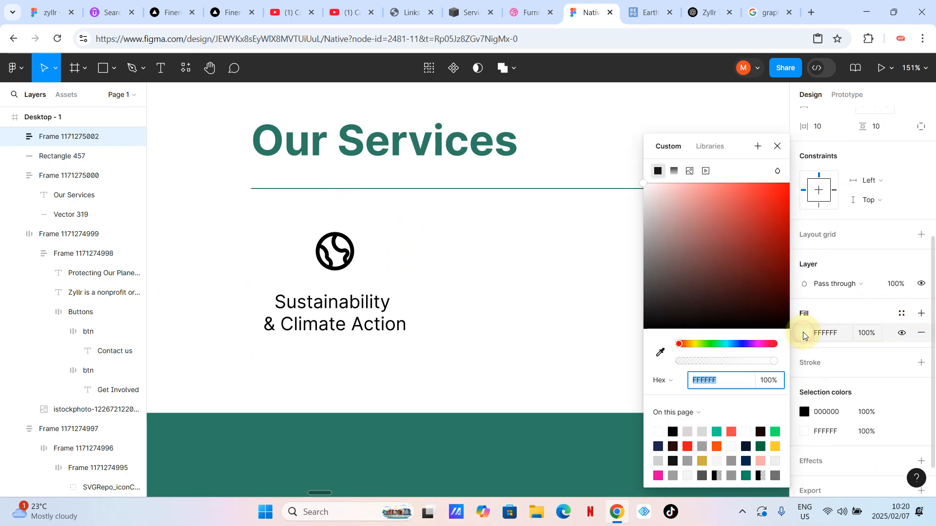
{"action": "left_click", "coordinate": [644, 188]}
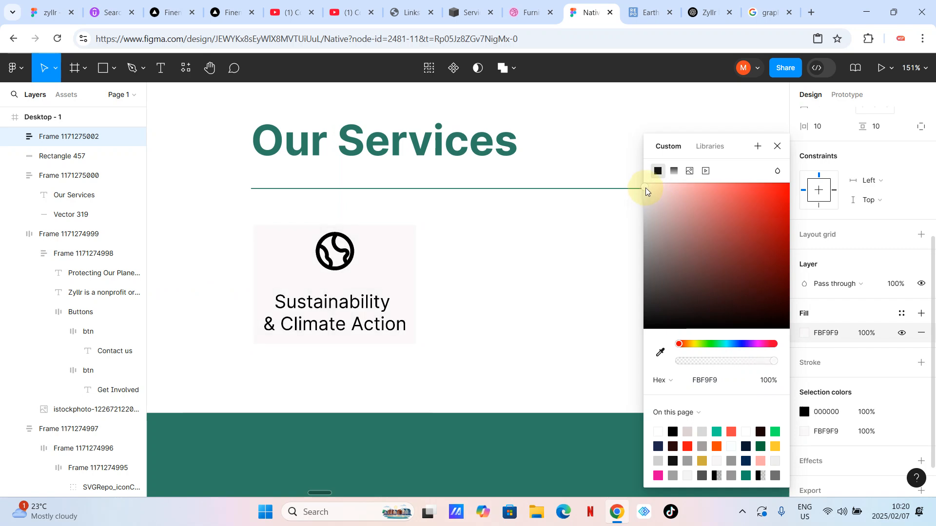
{"action": "left_click_drag", "start_coordinate": [646, 194], "coordinate": [646, 195]}
{"action": "left_click_drag", "start_coordinate": [641, 195], "coordinate": [642, 196]}
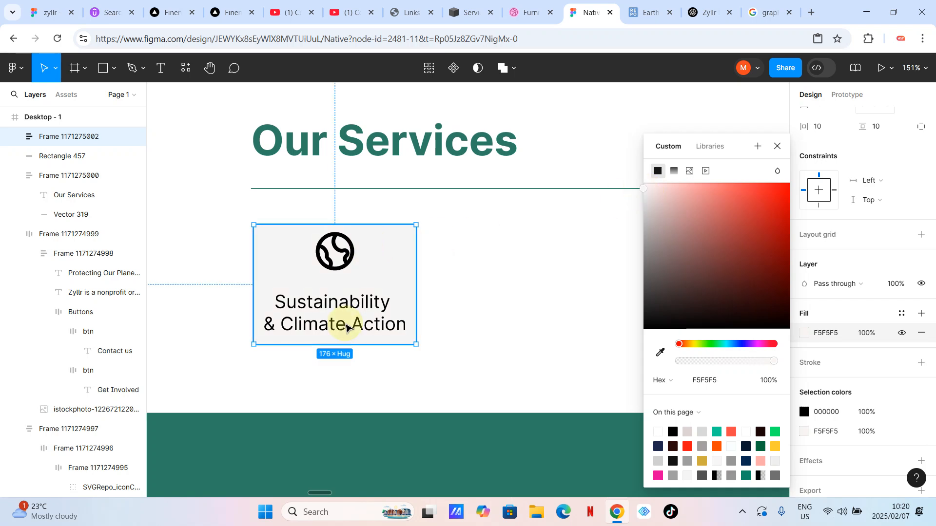
Step: Resize the Sustainability & Climate Action card to about 217 px wide and 143 px tall, and centre its contents
{"action": "left_click_drag", "start_coordinate": [338, 348], "coordinate": [338, 360]}
{"action": "scroll", "coordinate": [470, 334], "scroll_direction": "right", "scroll_amount": 2}
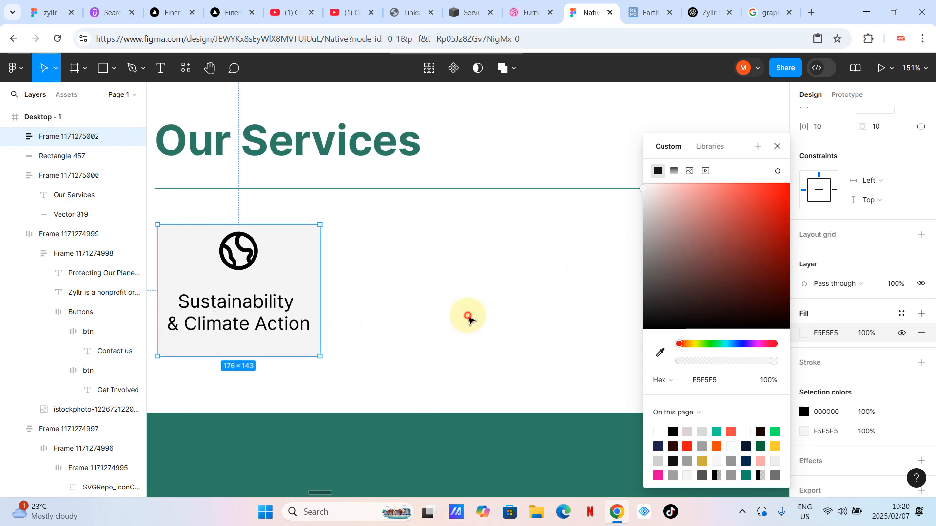
{"action": "left_click", "coordinate": [468, 317]}
{"action": "left_click", "coordinate": [298, 278]}
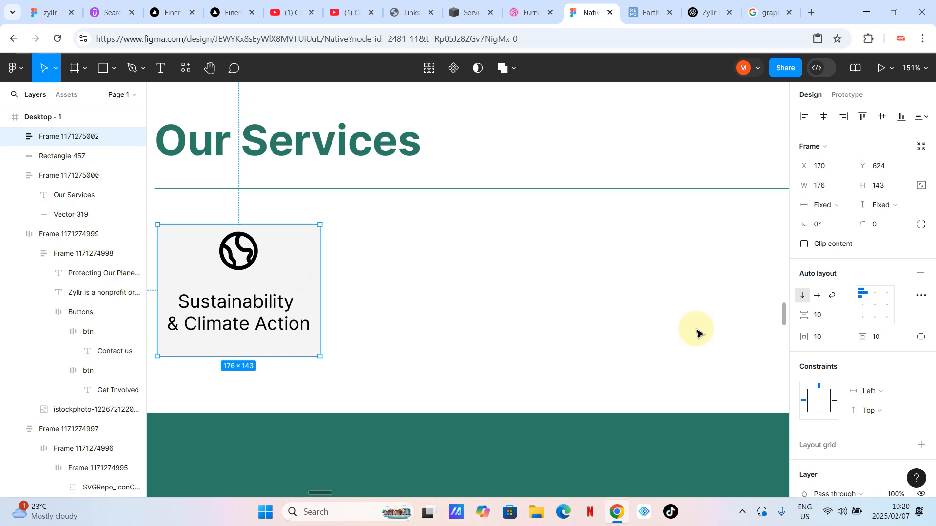
{"action": "left_click", "coordinate": [876, 307]}
{"action": "left_click_drag", "start_coordinate": [321, 289], "coordinate": [340, 289]}
{"action": "scroll", "coordinate": [497, 302], "scroll_direction": "down", "scroll_amount": 5}
{"action": "left_click", "coordinate": [547, 305]}
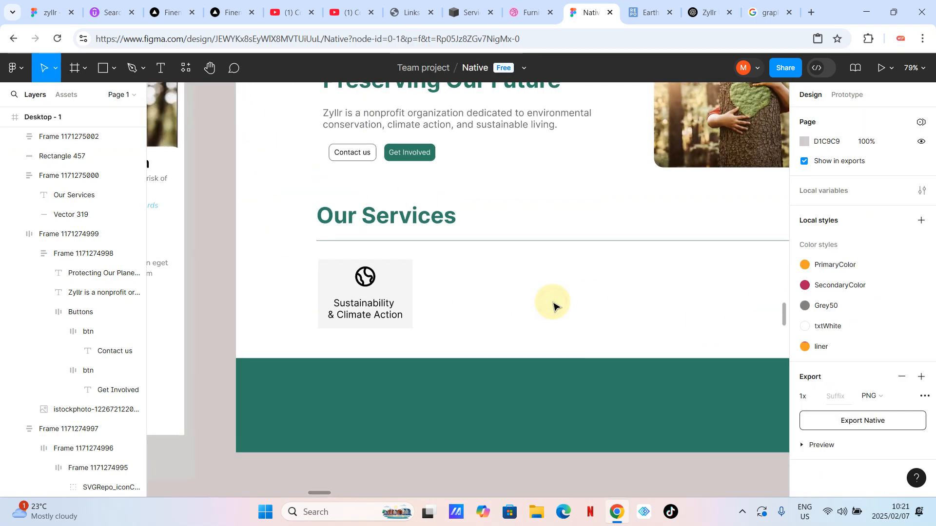
Step: Increase the Sustainability & Climate Action card's height to about 161 px
{"action": "scroll", "coordinate": [549, 306], "scroll_direction": "down", "scroll_amount": 4}
{"action": "scroll", "coordinate": [553, 306], "scroll_direction": "up", "scroll_amount": 3}
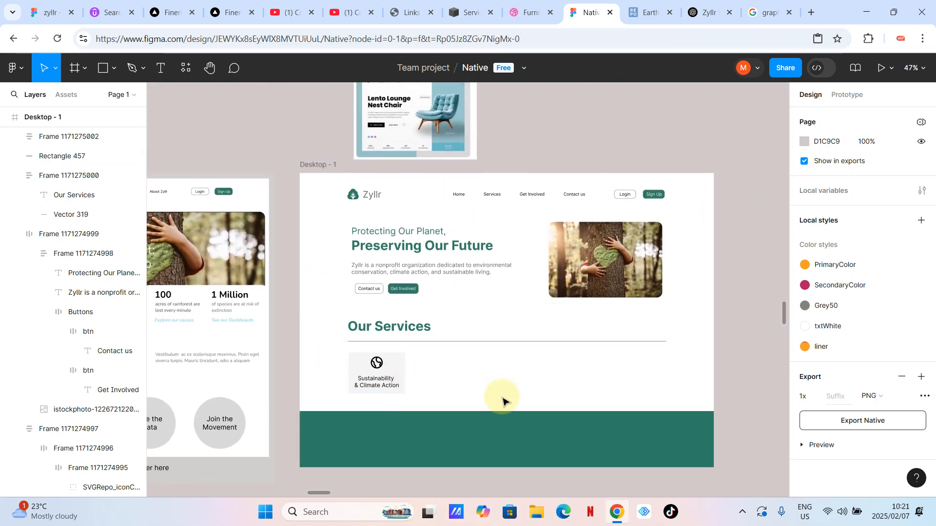
{"action": "scroll", "coordinate": [502, 401], "scroll_direction": "right", "scroll_amount": 3}
{"action": "scroll", "coordinate": [336, 396], "scroll_direction": "up", "scroll_amount": 8}
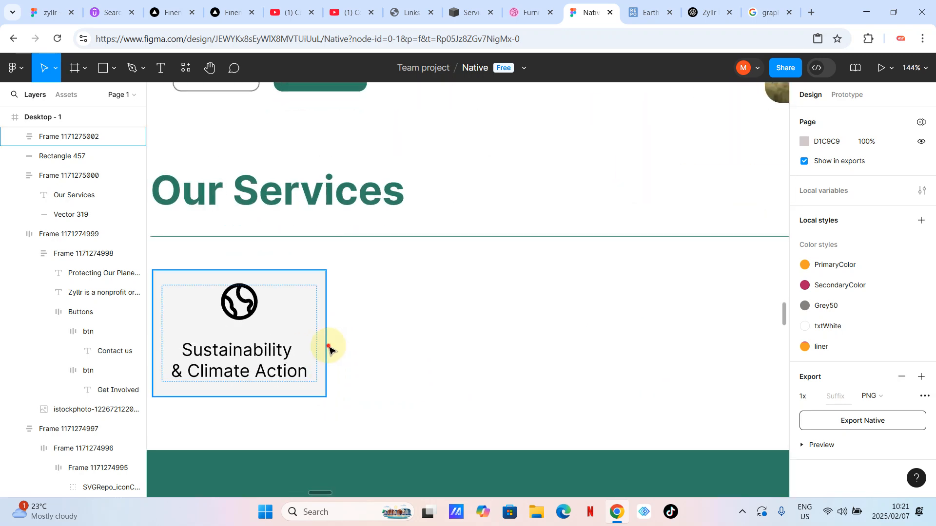
{"action": "left_click", "coordinate": [329, 350]}
{"action": "left_click_drag", "start_coordinate": [293, 395], "coordinate": [294, 413]}
{"action": "left_click", "coordinate": [481, 349]}
Step: Examine the corner radius of the tree photo in the hero section
{"action": "scroll", "coordinate": [480, 349], "scroll_direction": "down", "scroll_amount": 5}
{"action": "scroll", "coordinate": [480, 349], "scroll_direction": "up", "scroll_amount": 3}
{"action": "scroll", "coordinate": [481, 349], "scroll_direction": "right", "scroll_amount": 3}
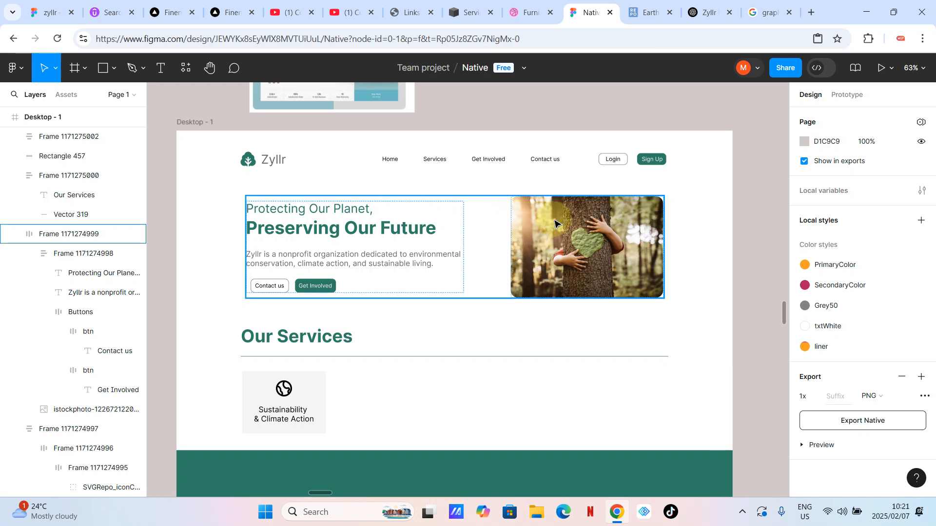
{"action": "scroll", "coordinate": [651, 231], "scroll_direction": "up", "scroll_amount": 5}
{"action": "double_click", "coordinate": [658, 201]}
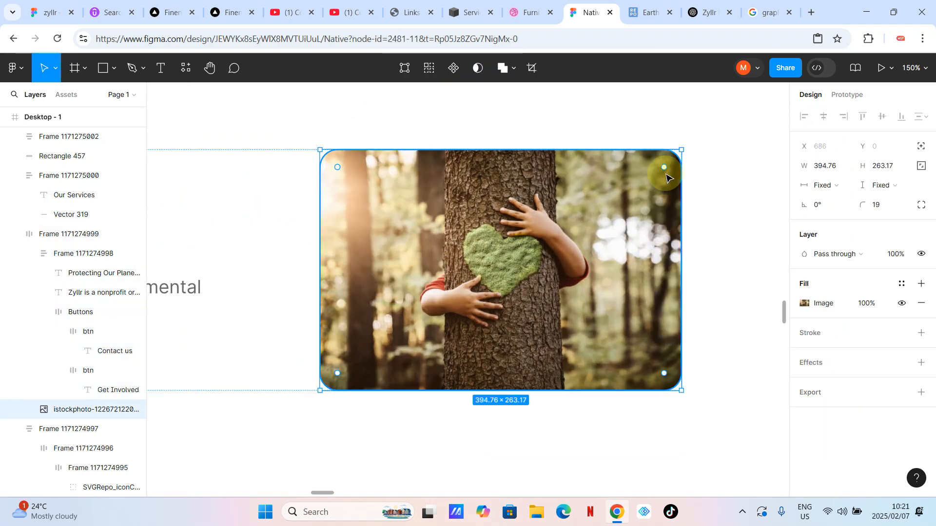
{"action": "scroll", "coordinate": [663, 168], "scroll_direction": "up", "scroll_amount": 5}
{"action": "scroll", "coordinate": [561, 319], "scroll_direction": "down", "scroll_amount": 7}
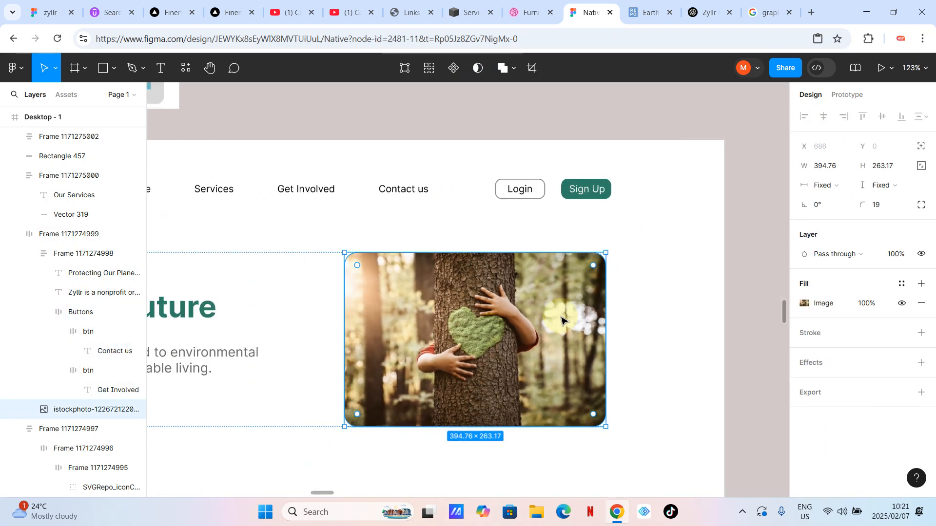
{"action": "scroll", "coordinate": [551, 317], "scroll_direction": "up", "scroll_amount": 2}
Step: Set the corner radius of the Sign Up button in the navigation bar to 10
{"action": "double_click", "coordinate": [564, 168]}
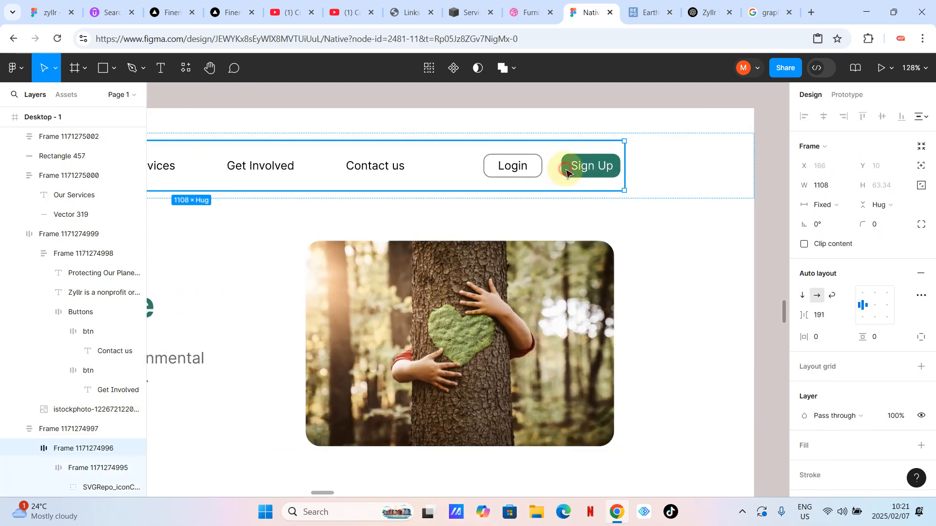
{"action": "double_click", "coordinate": [565, 168]}
{"action": "double_click", "coordinate": [565, 169]}
{"action": "double_click", "coordinate": [564, 168]}
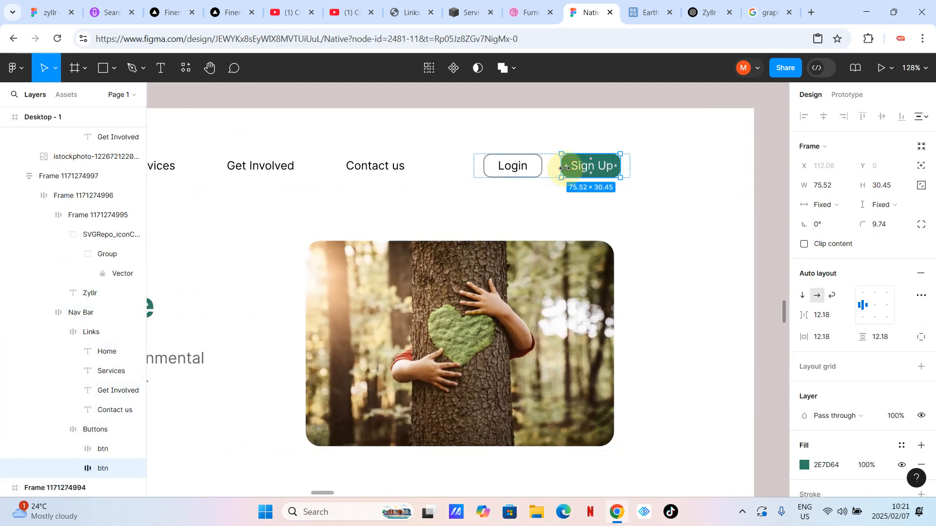
{"action": "left_click", "coordinate": [885, 226]}
{"action": "type", "text": "10"}
{"action": "key", "text": "Return"}
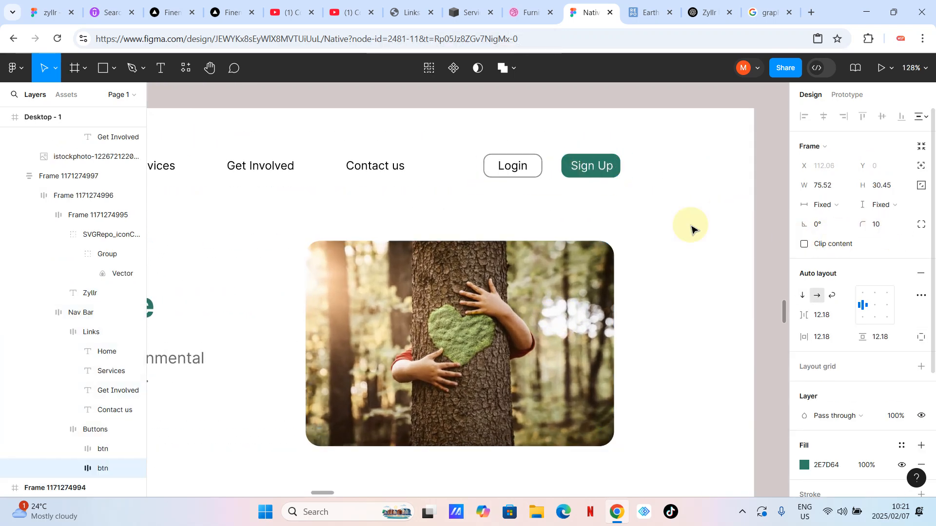
Step: Check the Login button's corner radius and give the Sustainability & Climate Action card the same radius, 9.74
{"action": "double_click", "coordinate": [603, 177]}
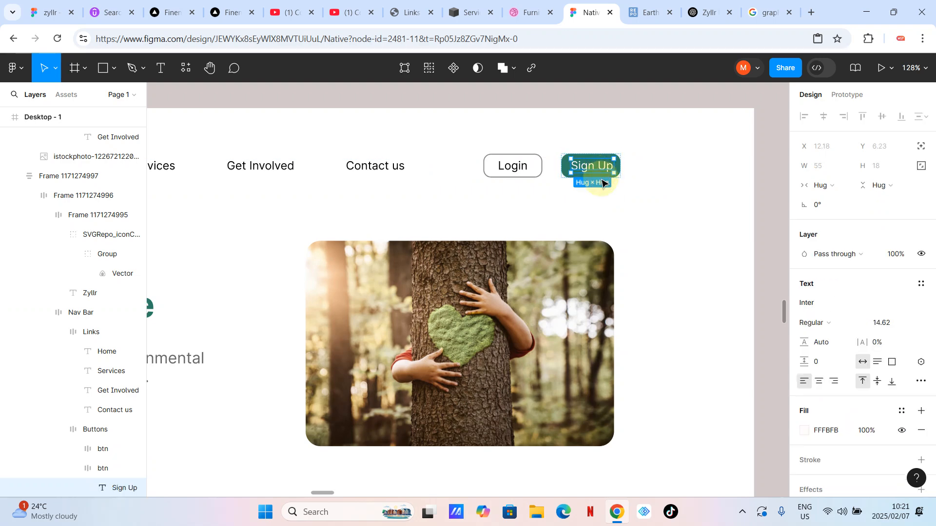
{"action": "left_click", "coordinate": [537, 173]}
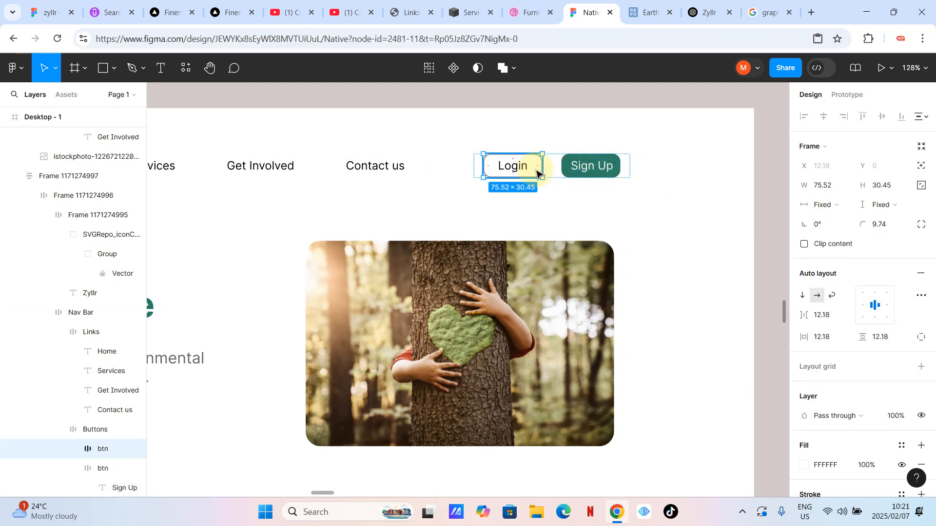
{"action": "scroll", "coordinate": [506, 328], "scroll_direction": "down", "scroll_amount": 15}
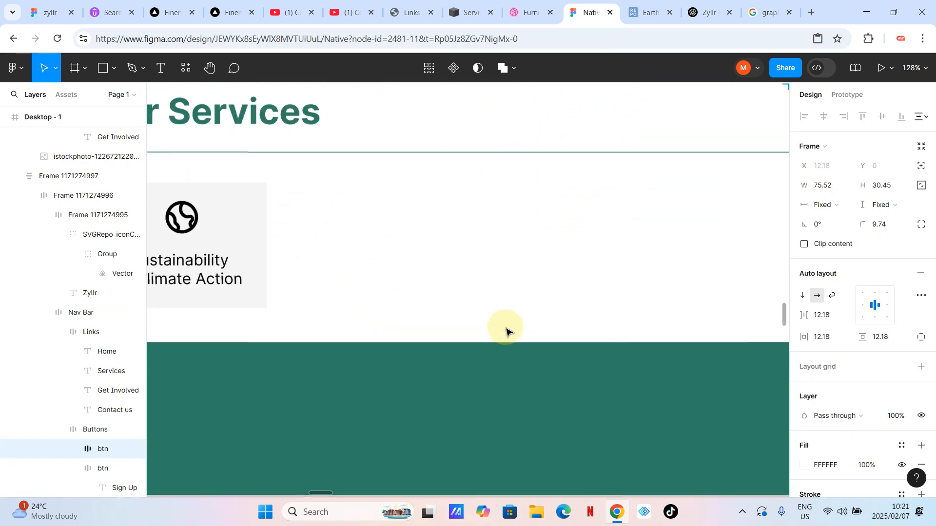
{"action": "left_click", "coordinate": [344, 161]}
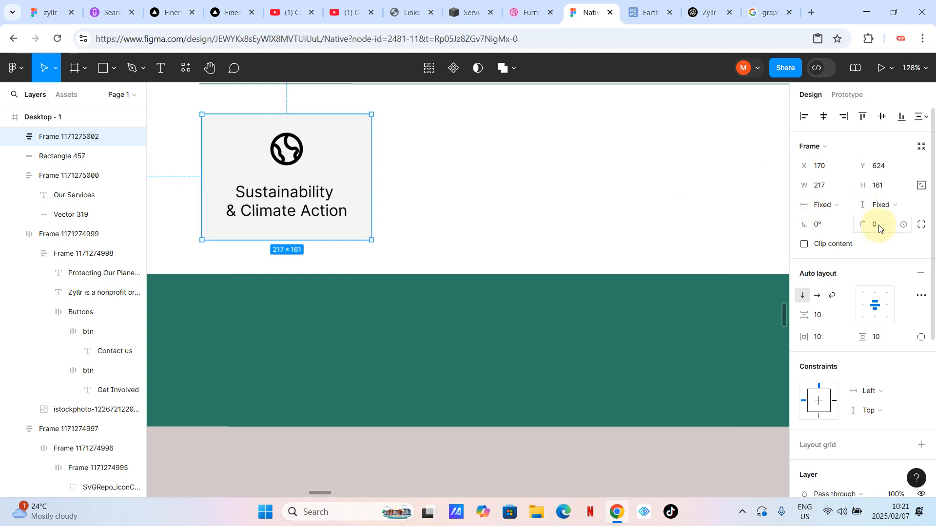
{"action": "type", "text": "9.74"}
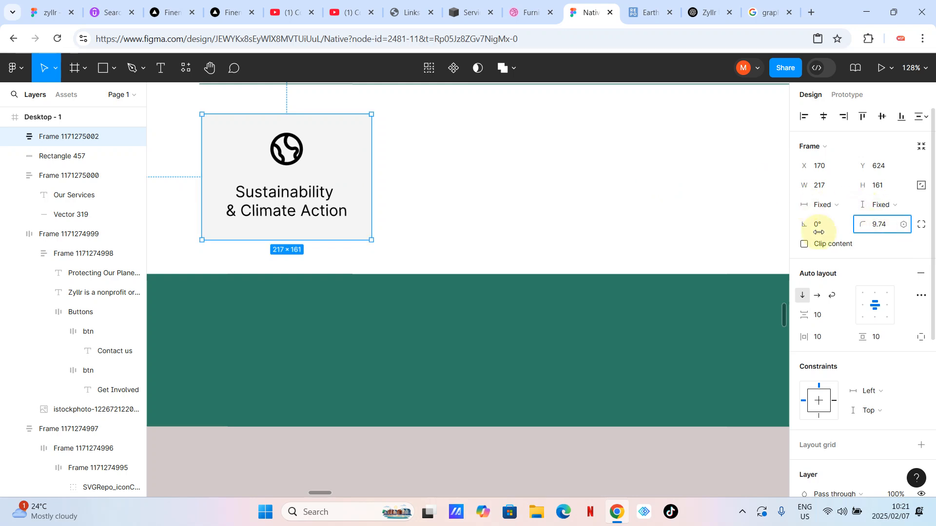
{"action": "left_click", "coordinate": [397, 240]}
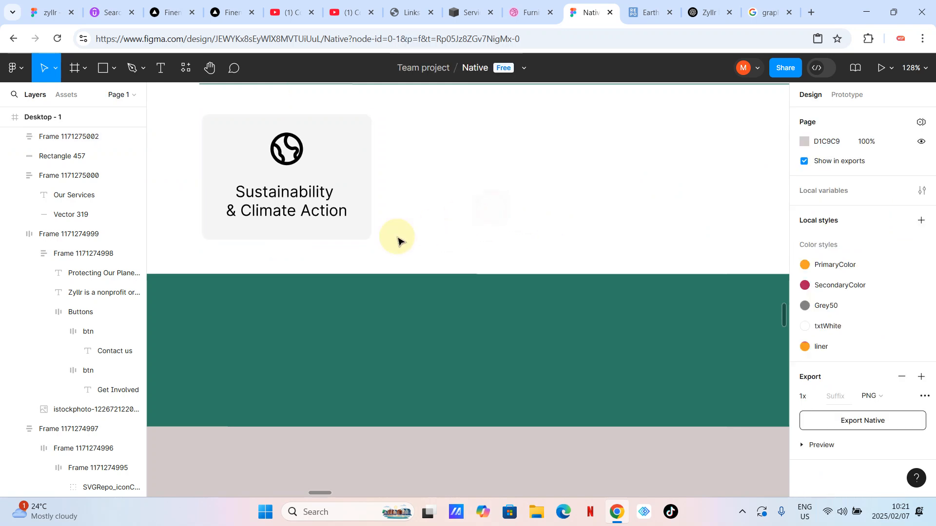
Step: Duplicate the Sustainability & Climate Action card and place the copy beside the original, leaving a small gap
{"action": "scroll", "coordinate": [398, 239], "scroll_direction": "down", "scroll_amount": 5}
{"action": "left_click", "coordinate": [377, 222]}
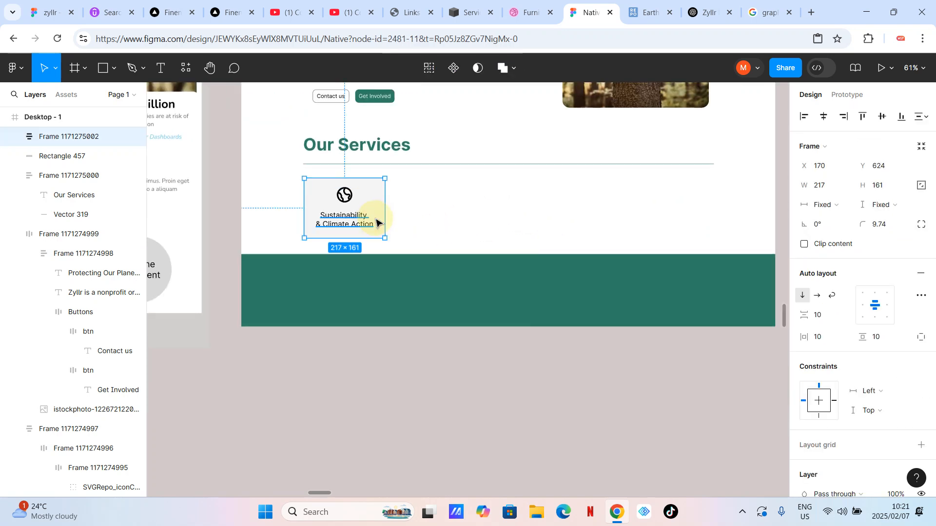
{"action": "key", "text": "ctrl+d"}
{"action": "left_click_drag", "start_coordinate": [377, 222], "coordinate": [467, 213]}
{"action": "left_click", "coordinate": [530, 211]}
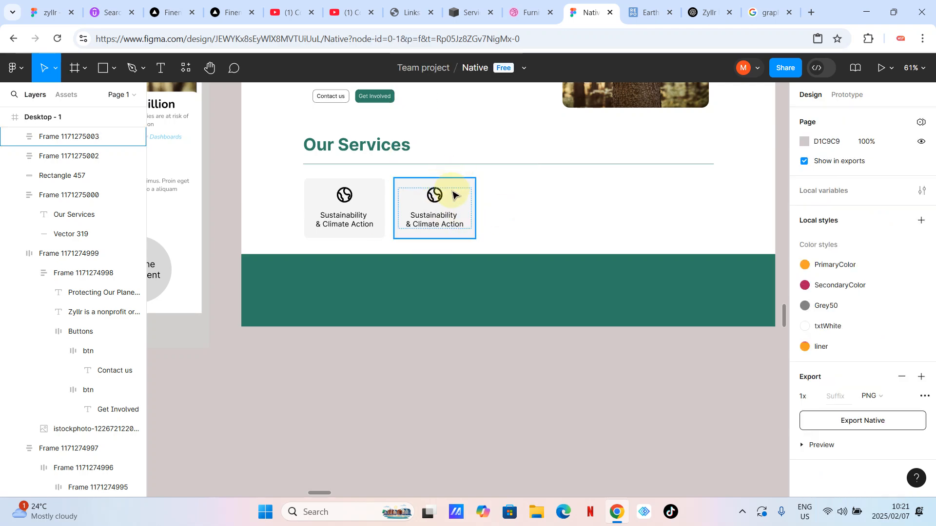
Step: Switch to ChatGPT and copy the heading "Waste Management & Recycling" as unformatted text
{"action": "left_click", "coordinate": [709, 12]}
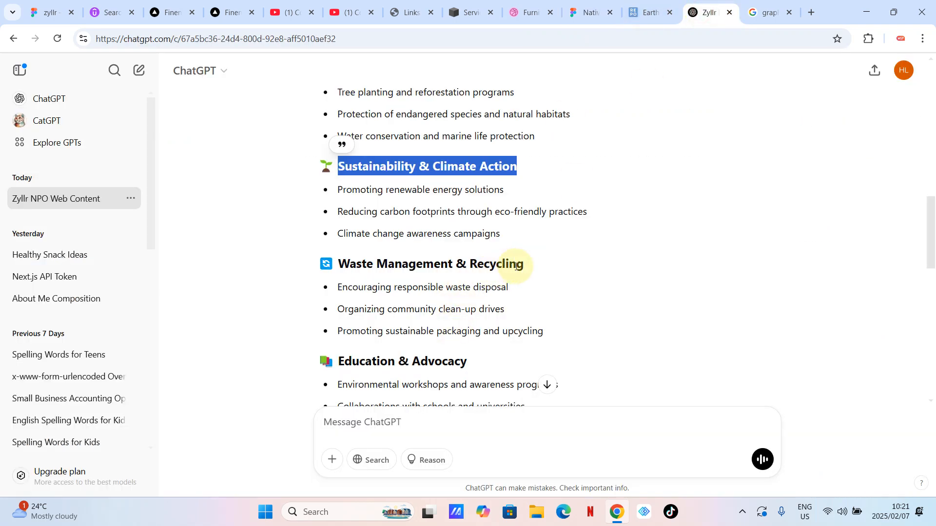
{"action": "left_click_drag", "start_coordinate": [525, 269], "coordinate": [363, 267]}
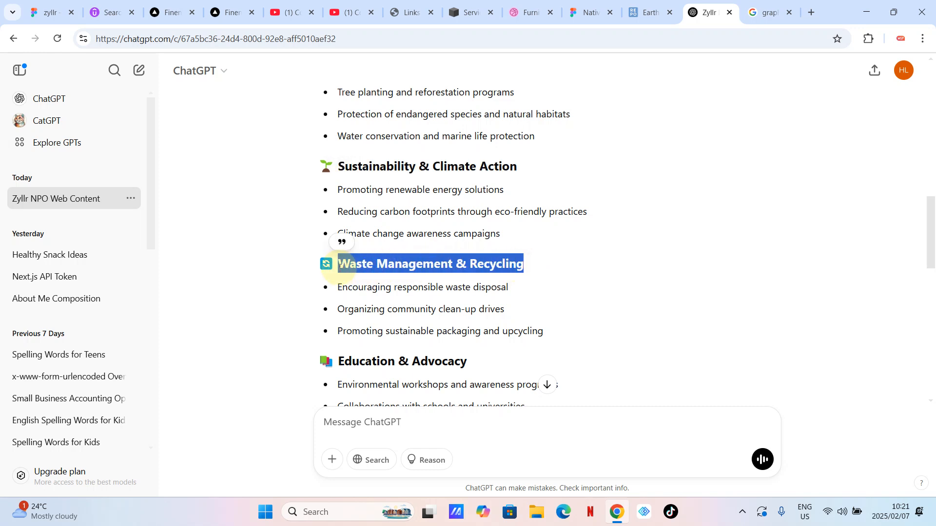
{"action": "left_click", "coordinate": [333, 38]}
{"action": "type", "text": "Waste Management & Recycling"}
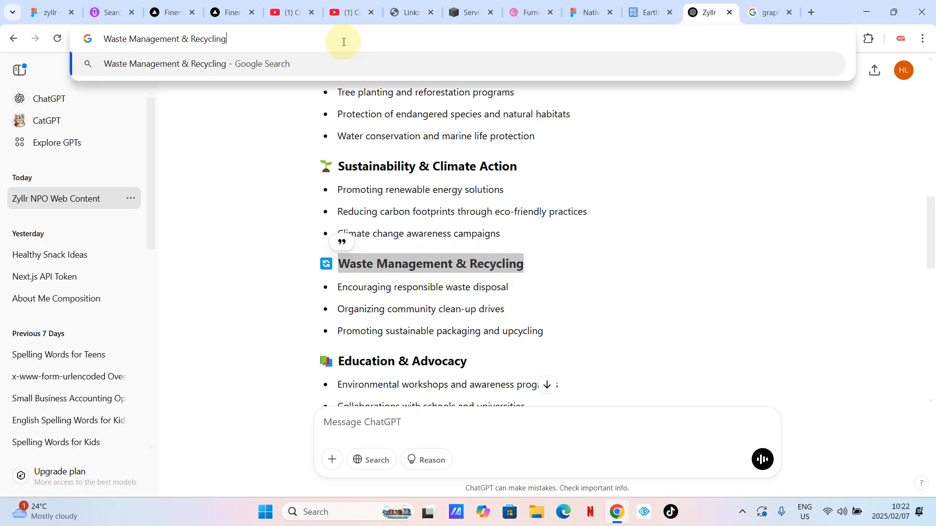
{"action": "left_click_drag", "start_coordinate": [155, 37], "coordinate": [103, 38]}
{"action": "key", "text": "ctrl+c"}
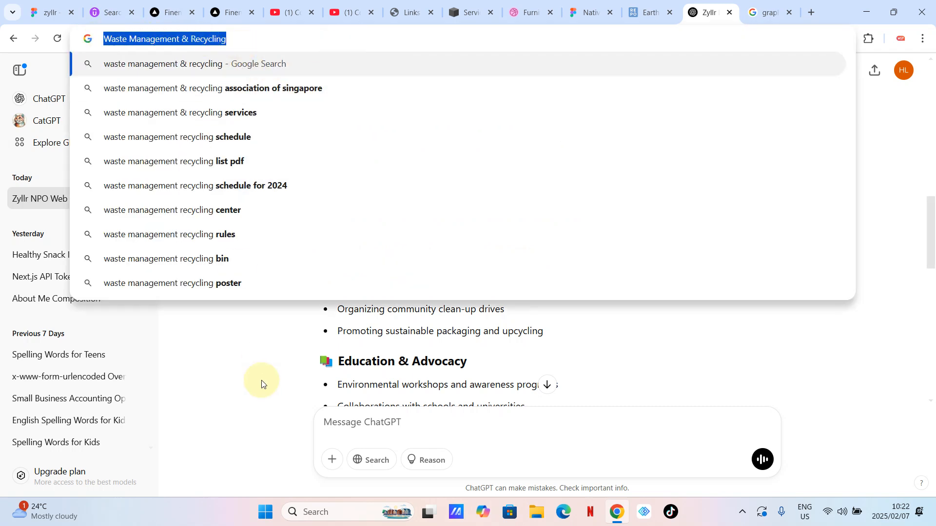
{"action": "left_click", "coordinate": [238, 385]}
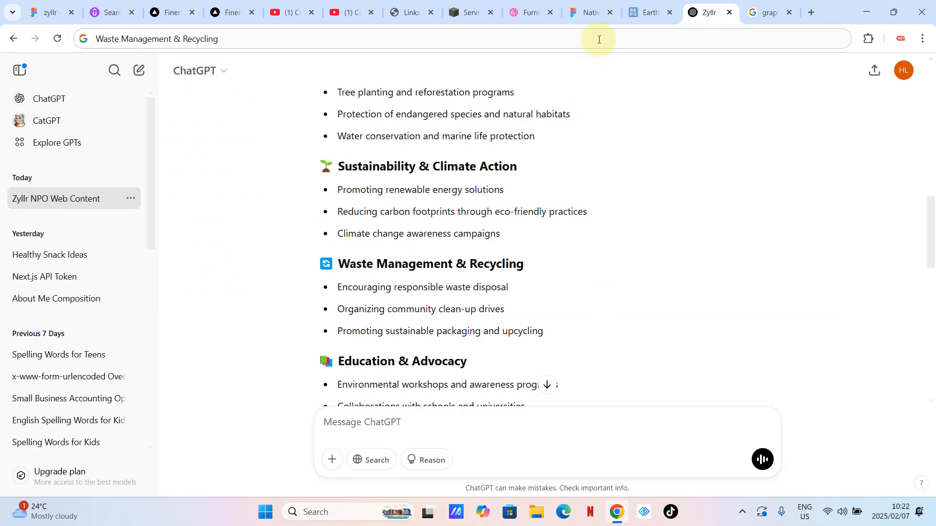
Step: Switch to Figma and replace the second service card's text with "Waste Management & Recycling"
{"action": "left_click", "coordinate": [591, 13]}
{"action": "scroll", "coordinate": [420, 233], "scroll_direction": "up", "scroll_amount": 5}
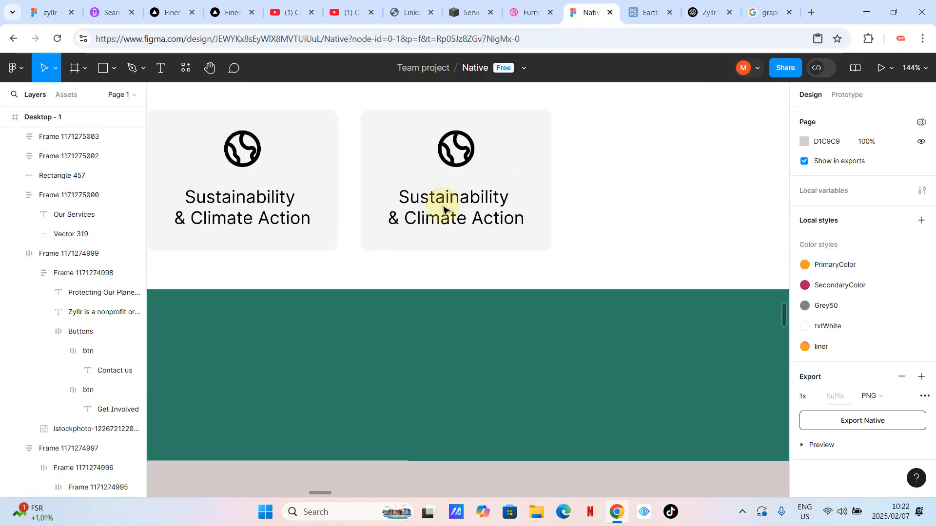
{"action": "left_click", "coordinate": [446, 200]}
{"action": "double_click", "coordinate": [449, 203]}
{"action": "key", "text": "Return"}
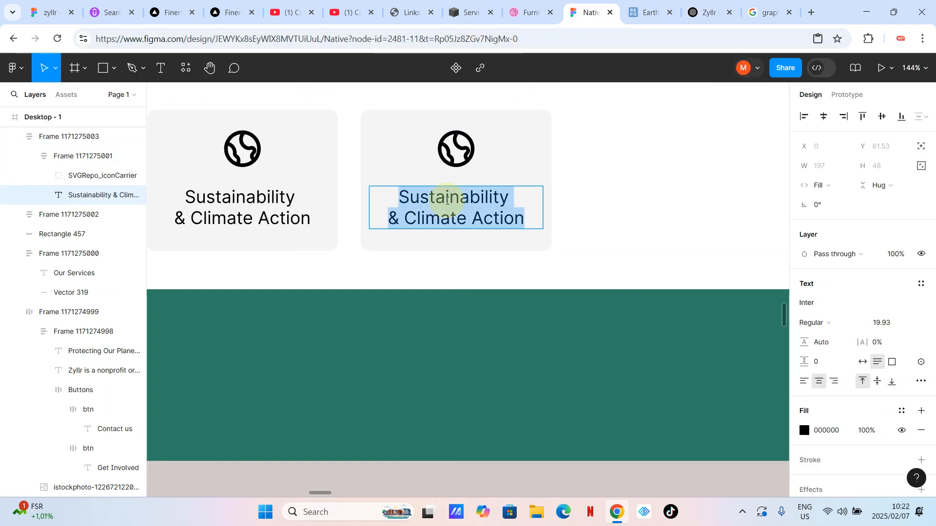
{"action": "key", "text": "ctrl+v"}
{"action": "key", "text": "Escape"}
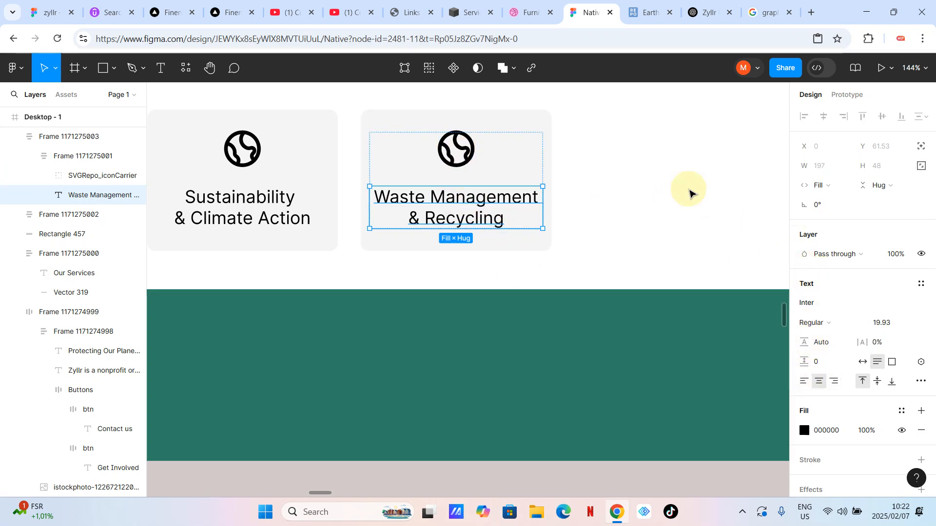
Step: Switch to SVG Repo, find the recycling vectors and copy the solid black three-arrow recycling icon as SVG
{"action": "left_click", "coordinate": [710, 12]}
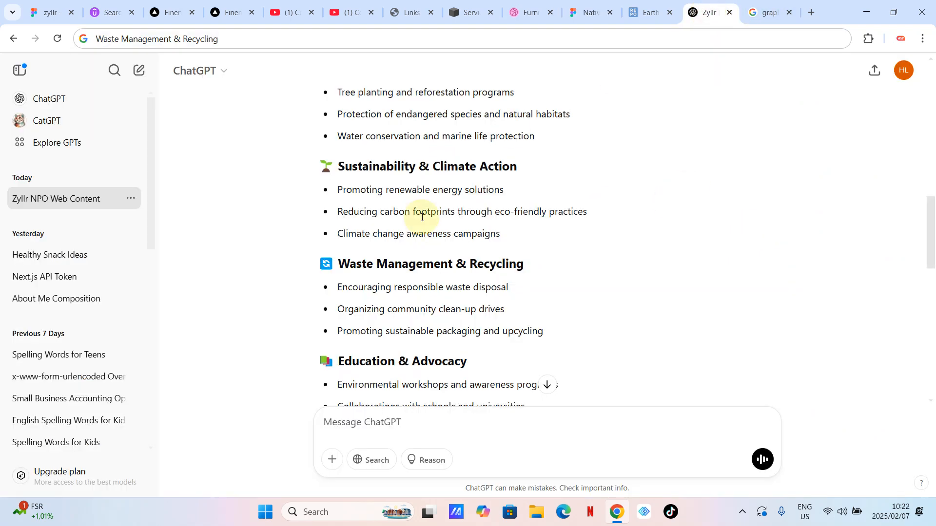
{"action": "left_click", "coordinate": [649, 13]}
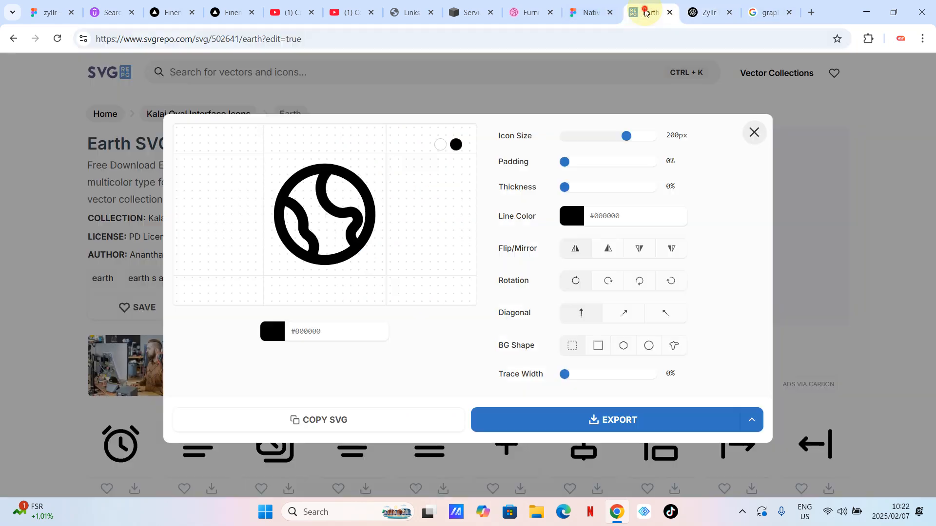
{"action": "left_click", "coordinate": [753, 132]}
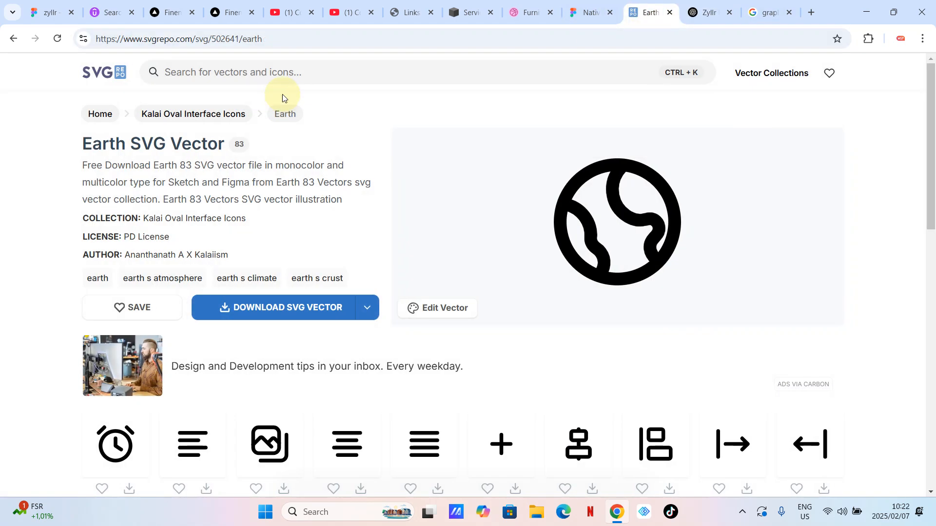
{"action": "left_click", "coordinate": [590, 13]}
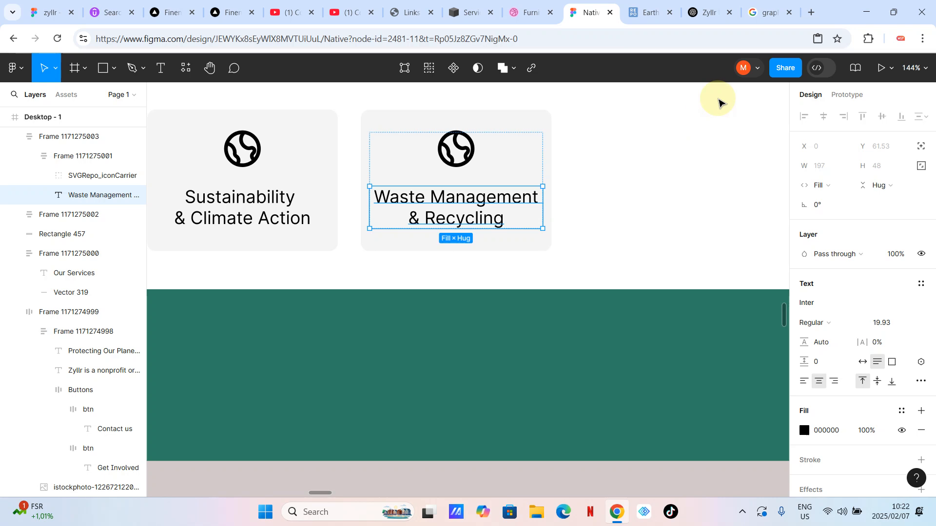
{"action": "left_click", "coordinate": [651, 13]}
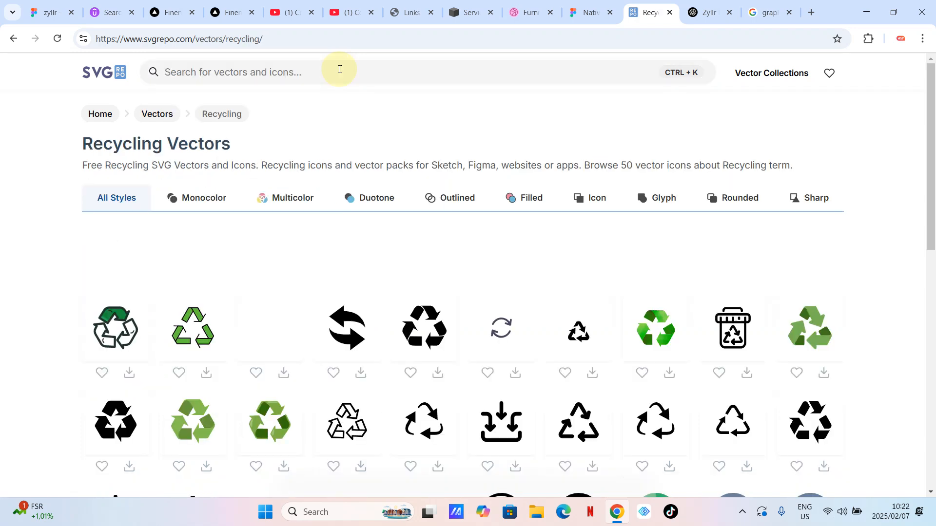
{"action": "left_click", "coordinate": [433, 210]}
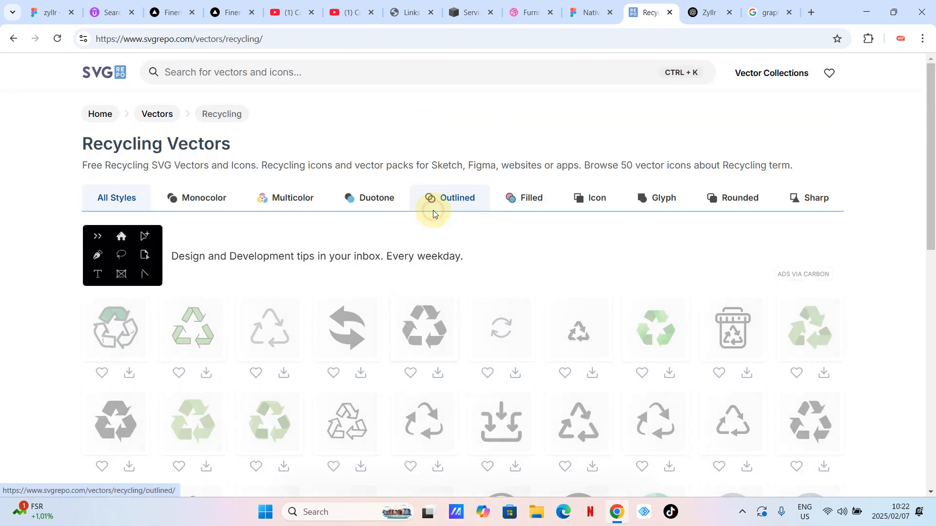
{"action": "left_click", "coordinate": [413, 309]}
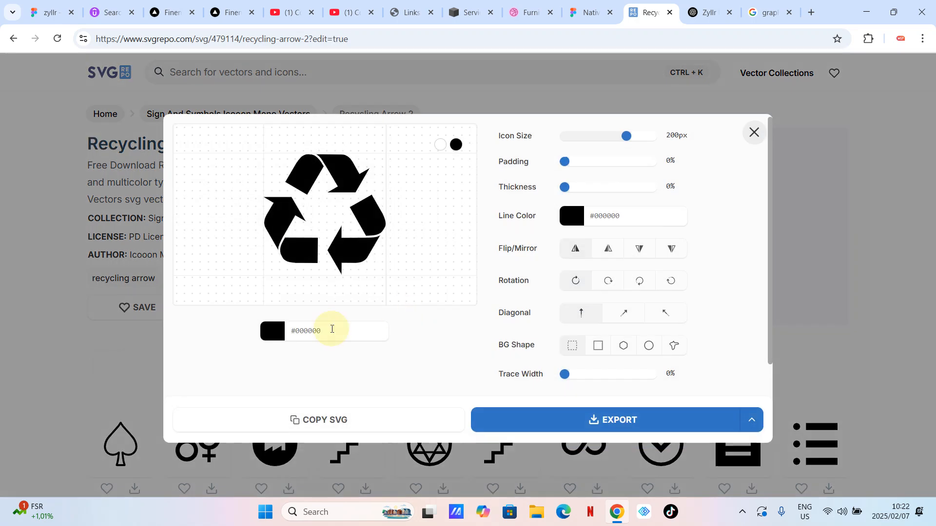
{"action": "left_click", "coordinate": [309, 418]}
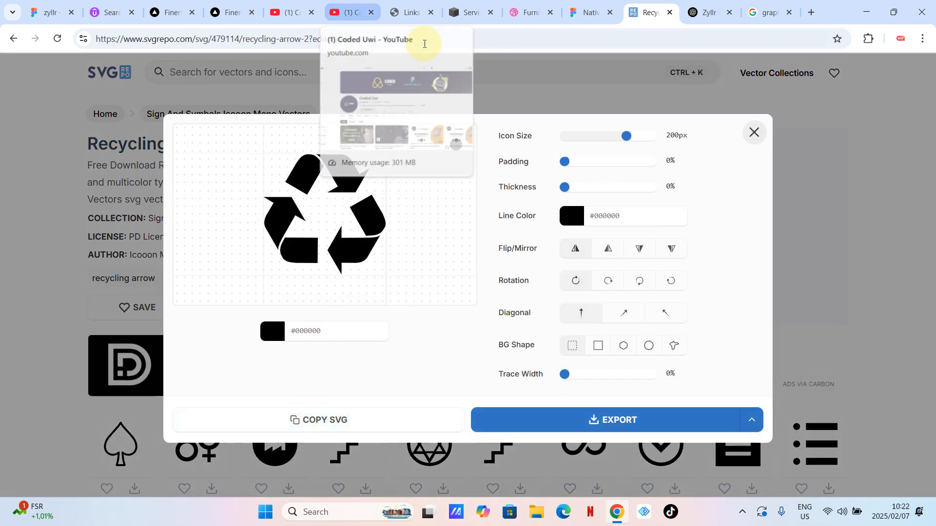
Step: Paste the recycling icon into the Figma page beside the Waste Management & Recycling card, separating its artwork from the enclosing frame and deleting that frame
{"action": "left_click", "coordinate": [580, 14]}
{"action": "left_click", "coordinate": [604, 218]}
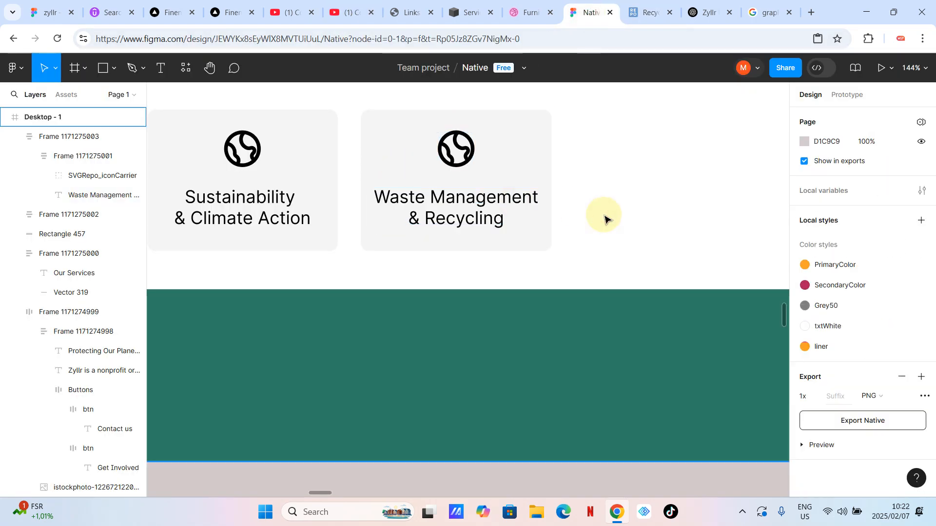
{"action": "key", "text": "ctrl+v"}
{"action": "left_click_drag", "start_coordinate": [485, 225], "coordinate": [660, 163]}
{"action": "scroll", "coordinate": [660, 166], "scroll_direction": "right", "scroll_amount": 5}
{"action": "scroll", "coordinate": [659, 167], "scroll_direction": "down", "scroll_amount": 3}
{"action": "mouse_move", "coordinate": [543, 173]}
{"action": "left_mouse_down"}
{"action": "mouse_move", "coordinate": [634, 158]}
{"action": "mouse_move", "coordinate": [556, 169]}
{"action": "left_mouse_up"}
{"action": "double_click", "coordinate": [640, 171]}
{"action": "left_click", "coordinate": [647, 184]}
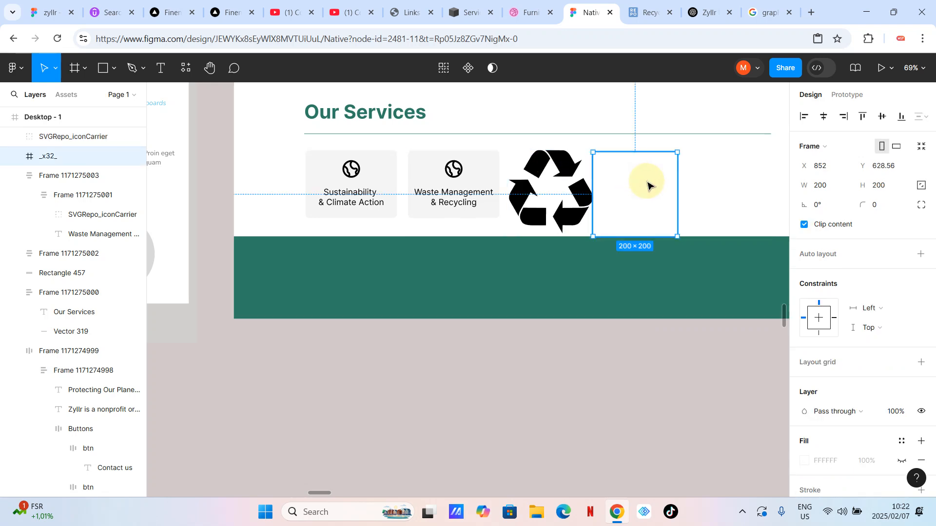
{"action": "key", "text": "Delete"}
Step: Check the width of the globe icon in the Waste Management & Recycling card
{"action": "scroll", "coordinate": [459, 167], "scroll_direction": "up", "scroll_amount": 5}
{"action": "left_click", "coordinate": [464, 175]}
{"action": "double_click", "coordinate": [467, 170]}
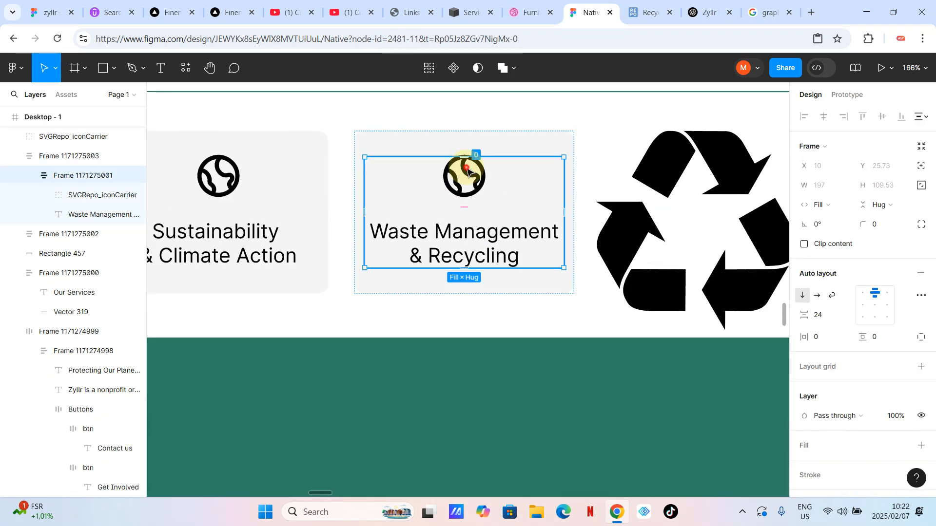
{"action": "left_click", "coordinate": [465, 168]}
{"action": "left_click", "coordinate": [471, 179]}
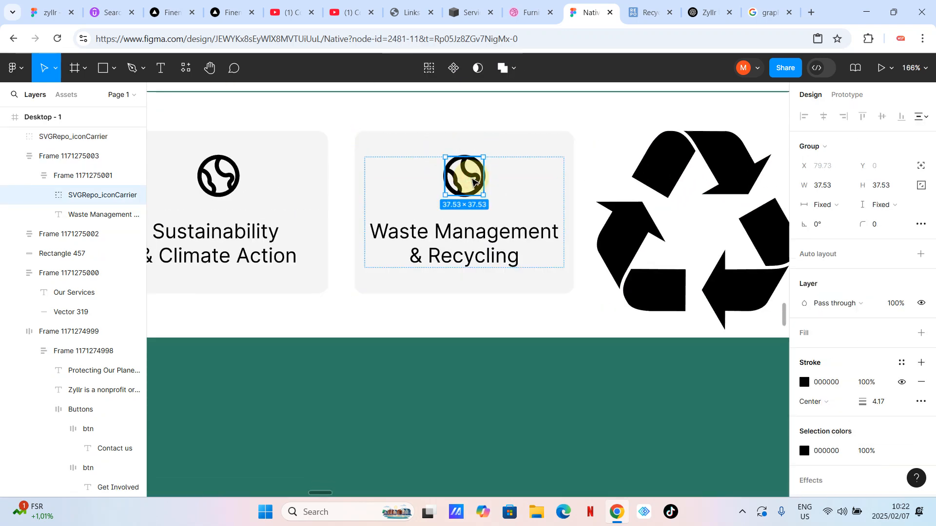
{"action": "left_click", "coordinate": [829, 190]}
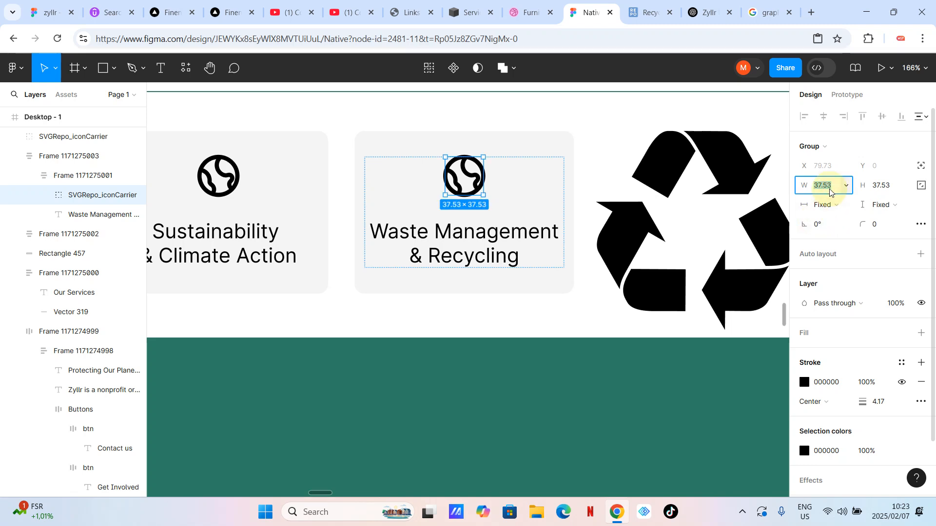
Step: Try to set only the recycling icon's width to 37.53 with its proportions unlocked
{"action": "left_click", "coordinate": [729, 178]}
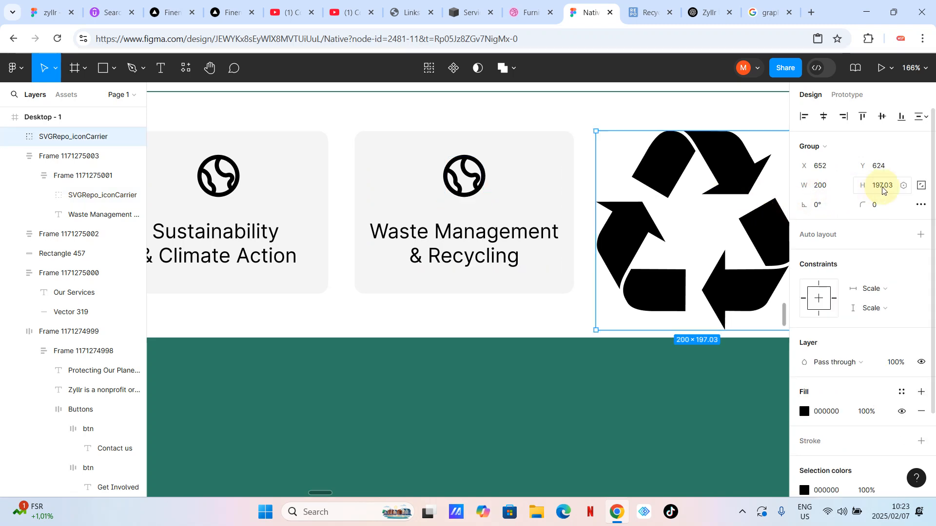
{"action": "left_click", "coordinate": [829, 186]}
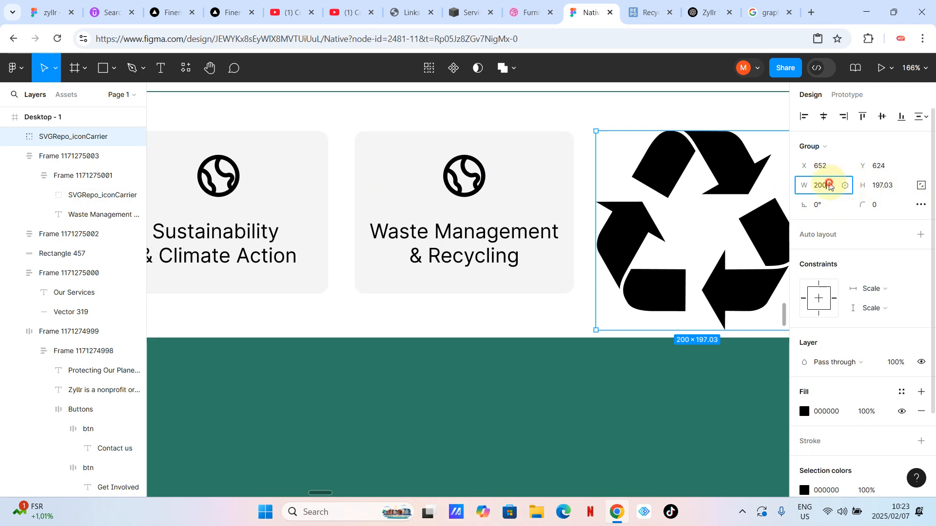
{"action": "type", "text": "37.53"}
{"action": "key", "text": "Return"}
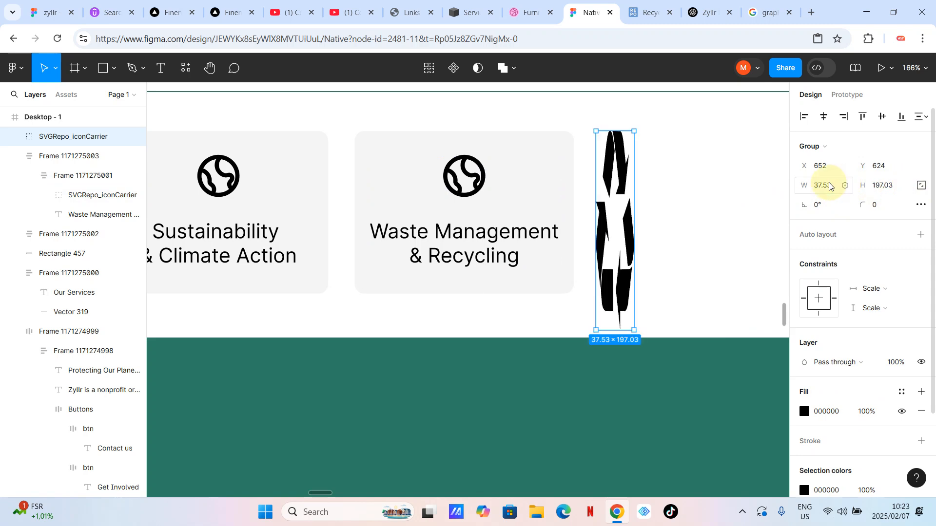
{"action": "key", "text": "ctrl+z"}
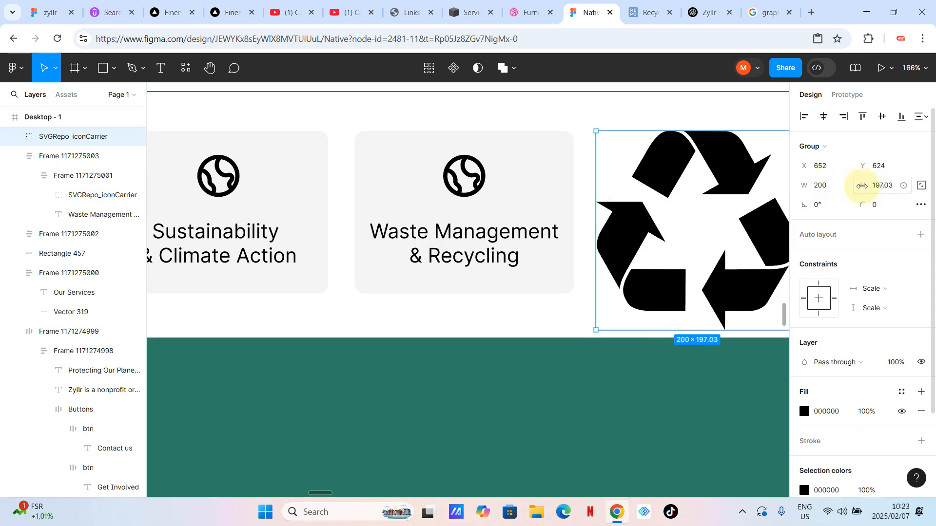
Step: Lock the recycling icon's aspect ratio and set its width to 37.53
{"action": "left_click", "coordinate": [921, 187]}
{"action": "left_click", "coordinate": [833, 191]}
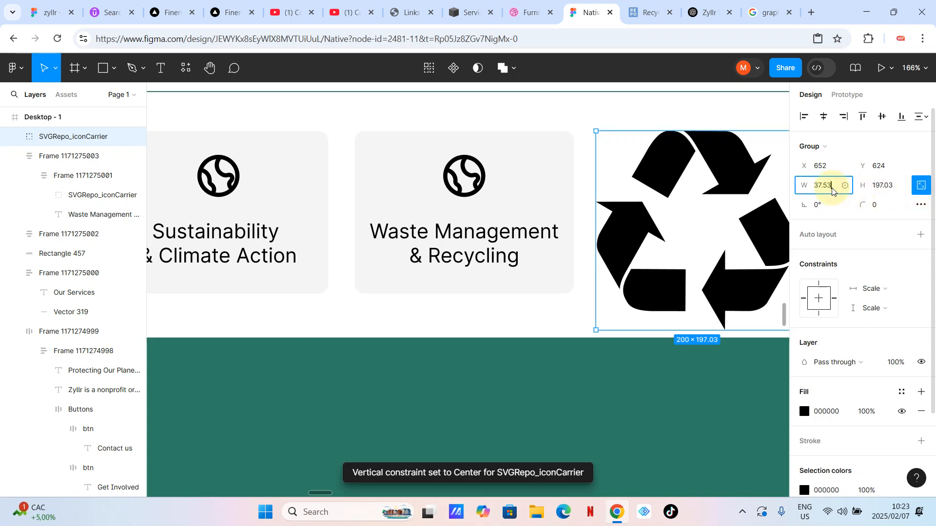
{"action": "type", "text": "37.53"}
{"action": "key", "text": "Return"}
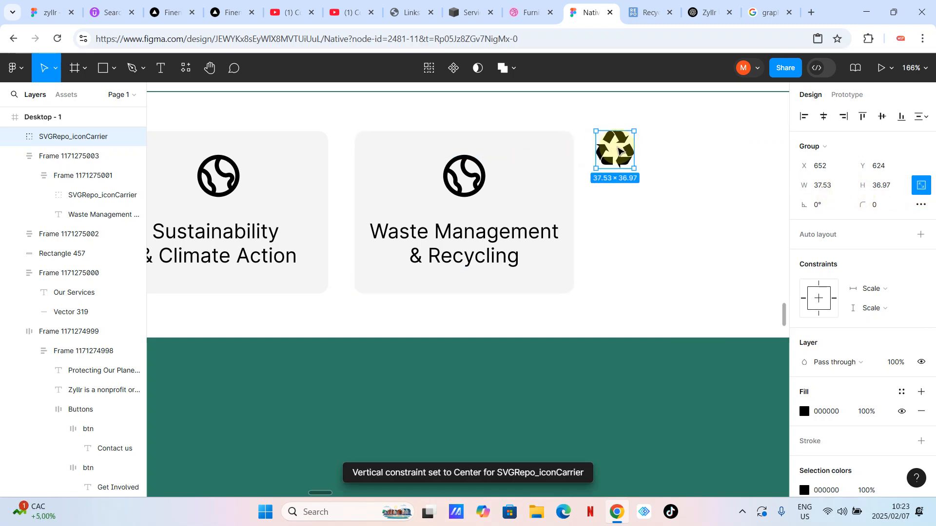
Step: Move the recycling icon above the text in the Waste Management & Recycling card and delete the card's globe icon
{"action": "left_click_drag", "start_coordinate": [631, 150], "coordinate": [495, 182]}
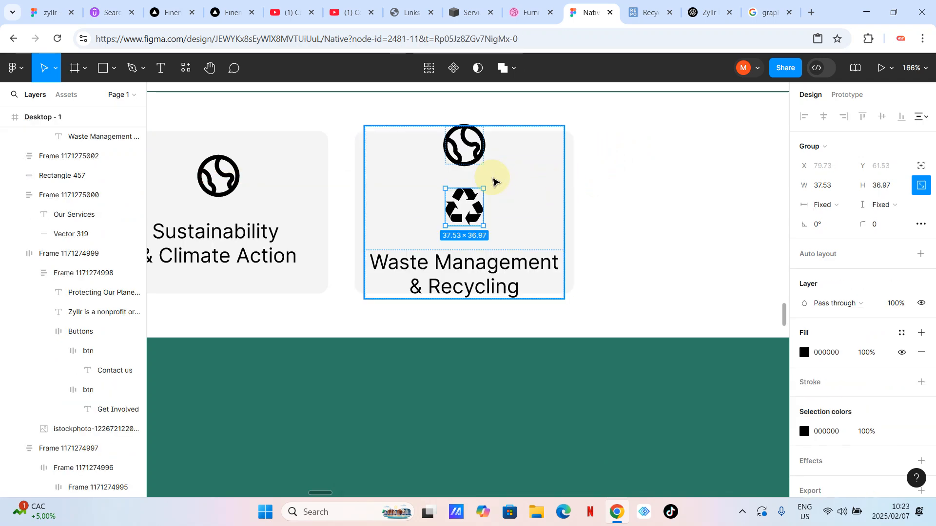
{"action": "left_click", "coordinate": [476, 159]}
{"action": "key", "text": "Delete"}
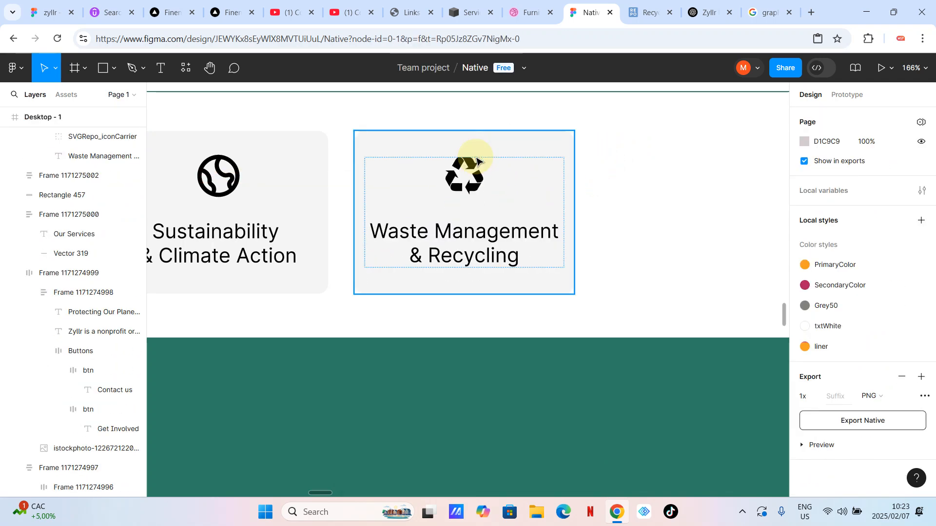
Step: Duplicate the Waste Management & Recycling card and place the copy beside it as the third card, at X 674, Y 624
{"action": "scroll", "coordinate": [385, 202], "scroll_direction": "down", "scroll_amount": 5}
{"action": "left_click", "coordinate": [441, 207]}
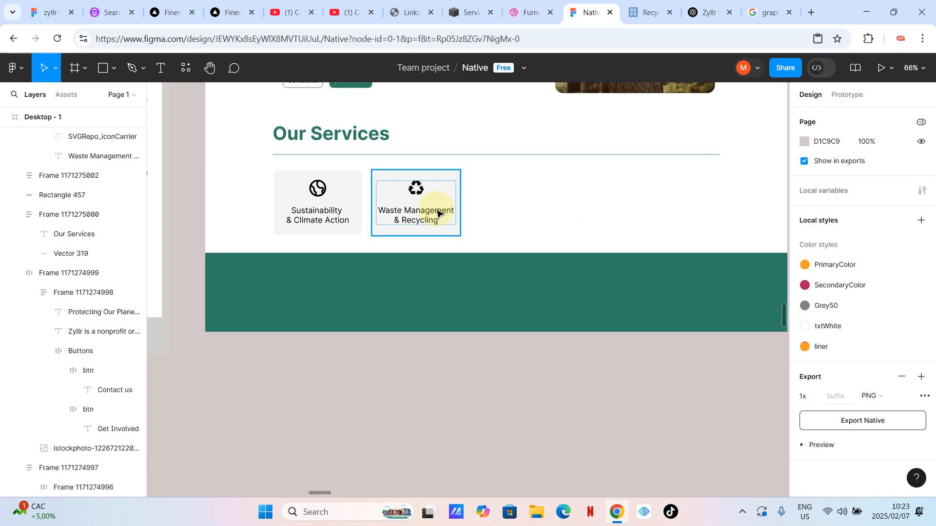
{"action": "key", "text": "ctrl+d"}
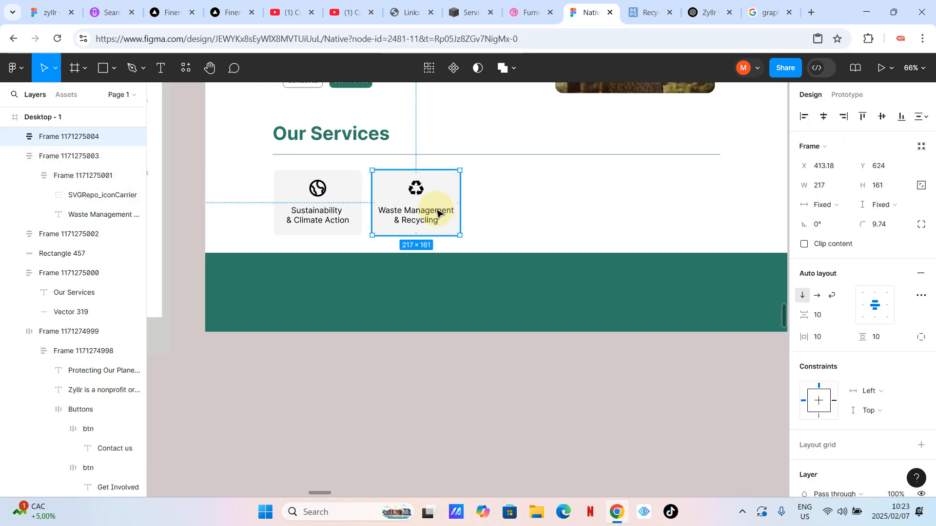
{"action": "left_click_drag", "start_coordinate": [437, 213], "coordinate": [544, 201]}
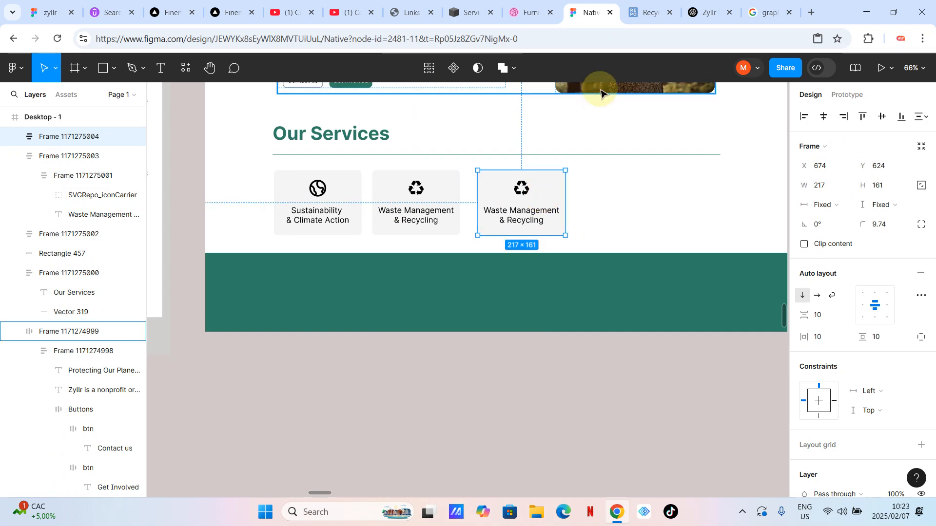
Step: Switch to ChatGPT and copy the "Education & Advocacy" heading from the services list as plain text
{"action": "left_click", "coordinate": [708, 12]}
{"action": "scroll", "coordinate": [533, 284], "scroll_direction": "down", "scroll_amount": 3}
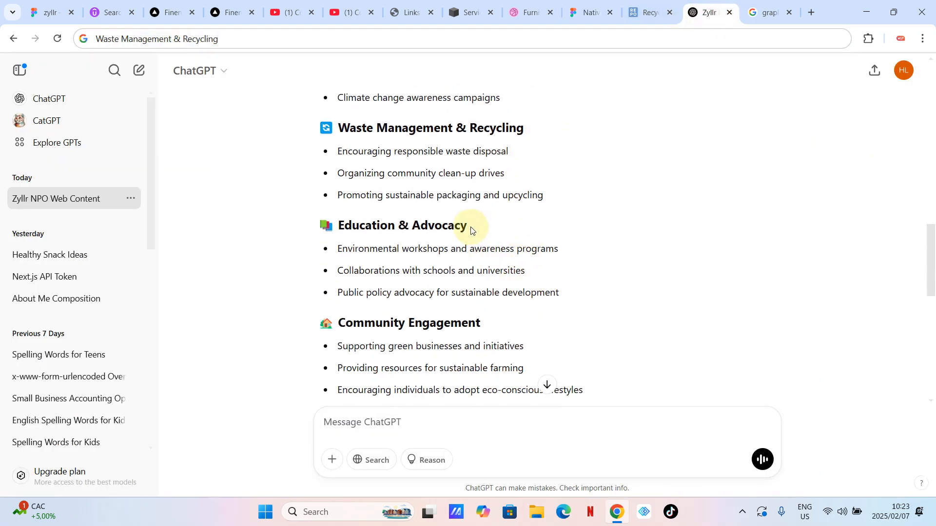
{"action": "left_click_drag", "start_coordinate": [470, 232], "coordinate": [340, 236]}
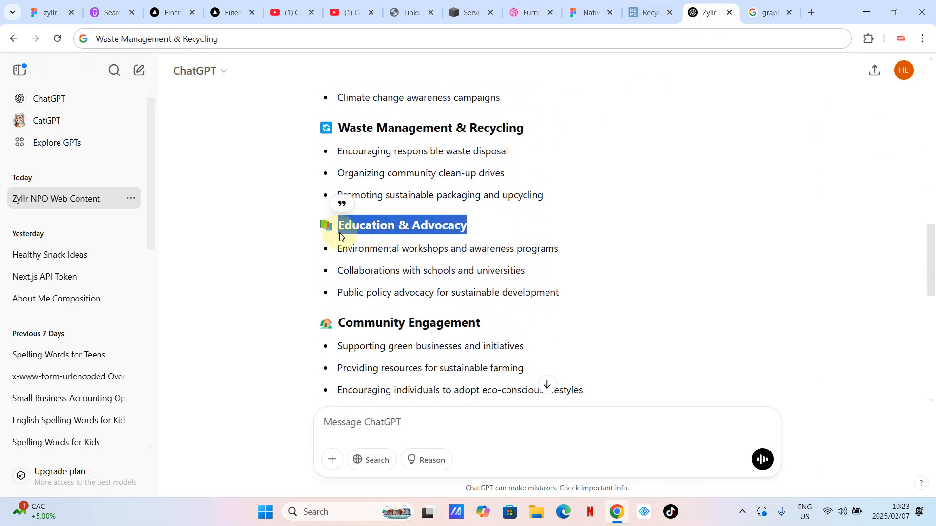
{"action": "left_click", "coordinate": [224, 38]}
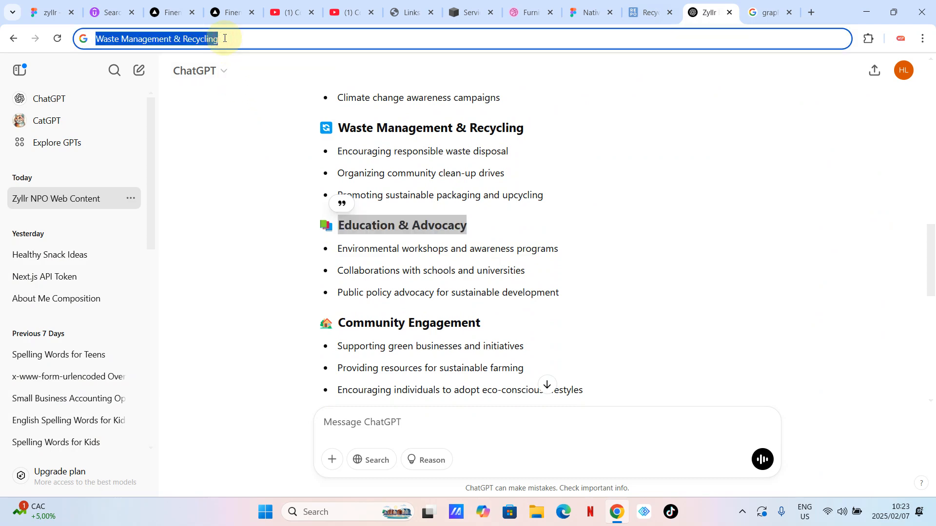
{"action": "key", "text": "ctrl+v"}
{"action": "key", "text": "ctrl+a"}
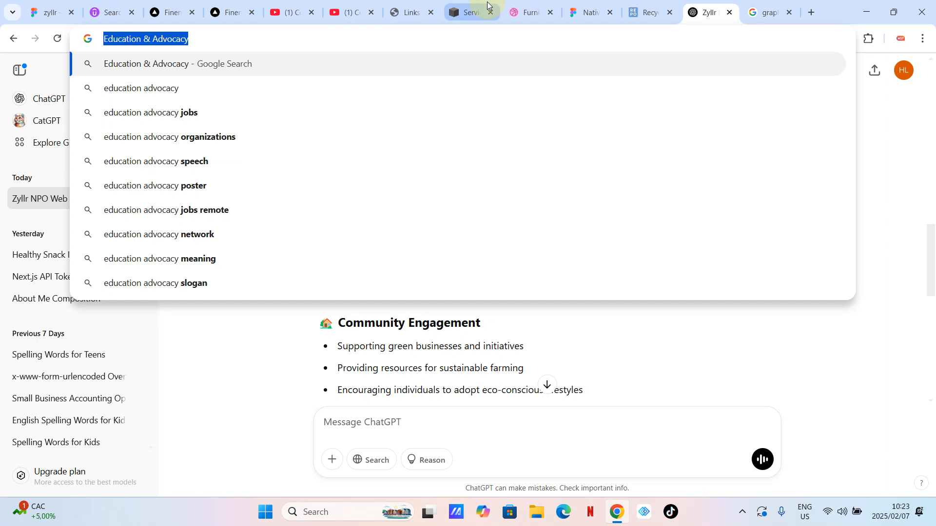
Step: Back in Figma, replace the third card's label with "Education & Advocacy"
{"action": "left_click", "coordinate": [588, 12]}
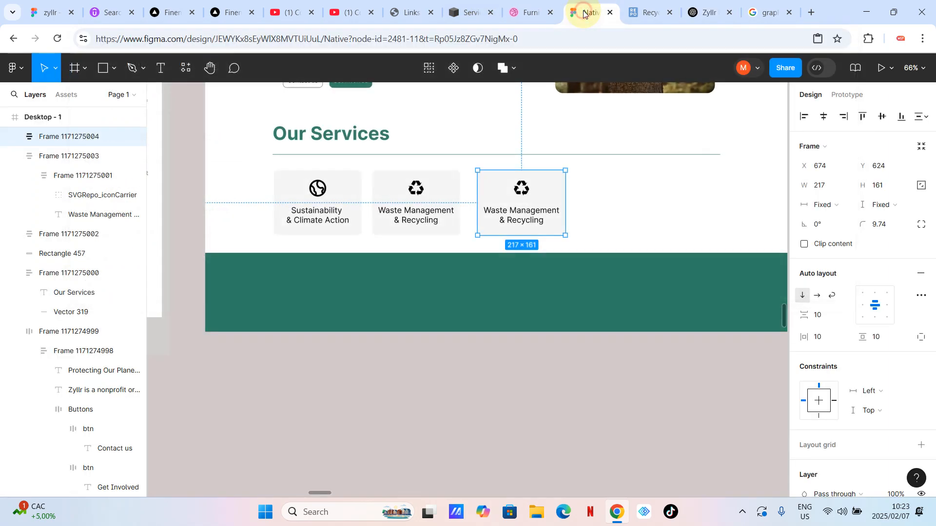
{"action": "left_click", "coordinate": [514, 219]}
{"action": "key", "text": "ctrl+v"}
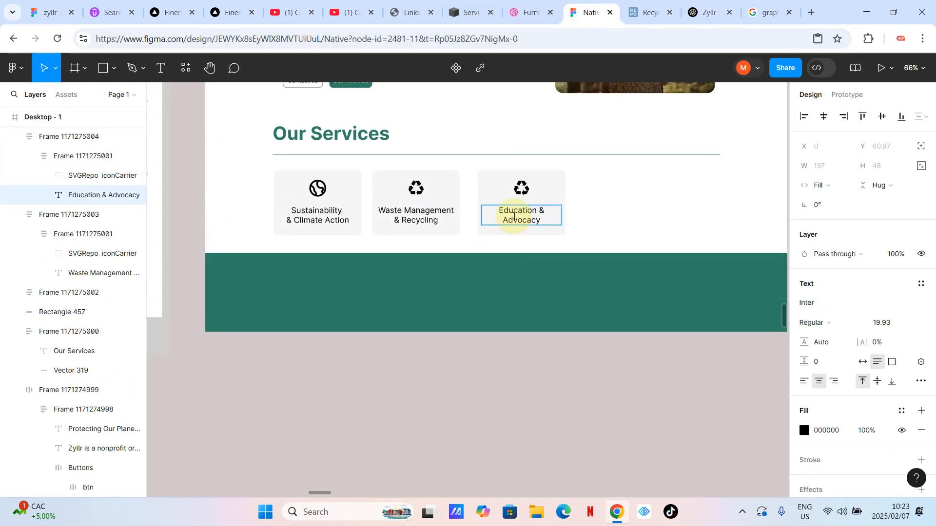
{"action": "left_click", "coordinate": [585, 207]}
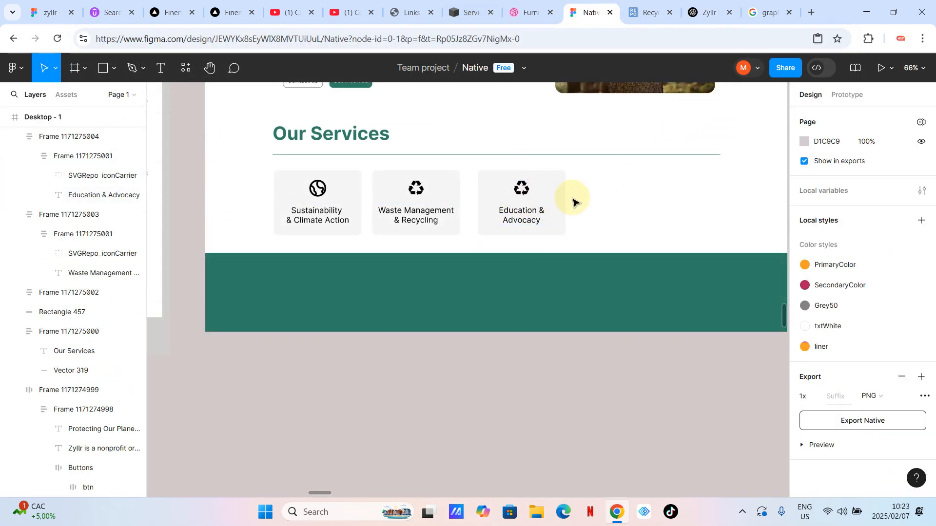
Step: Duplicate the Education & Advocacy card as a fourth card at X 954.88, Y 624, and relabel it "Community Engagement" from the ChatGPT list
{"action": "left_click", "coordinate": [551, 202]}
{"action": "left_click_drag", "start_coordinate": [551, 202], "coordinate": [673, 195]}
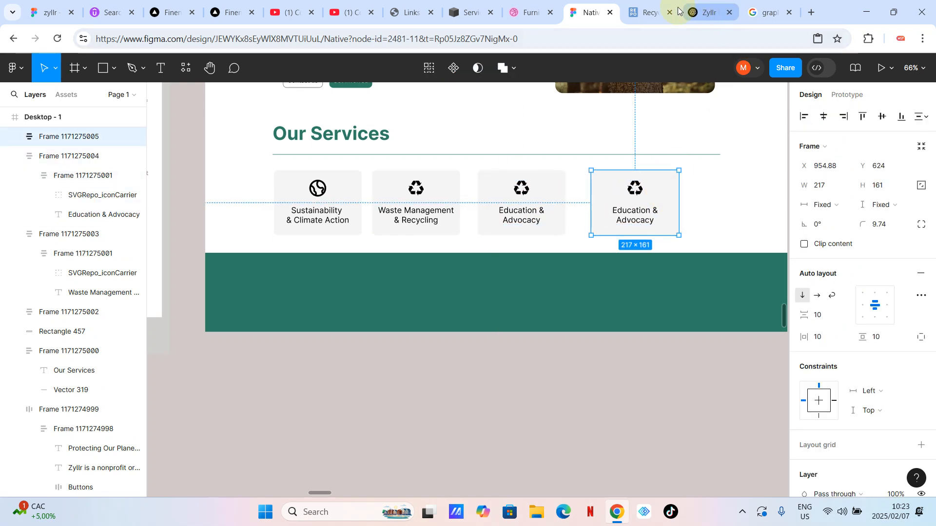
{"action": "left_click", "coordinate": [709, 12]}
{"action": "scroll", "coordinate": [432, 339], "scroll_direction": "down", "scroll_amount": 2}
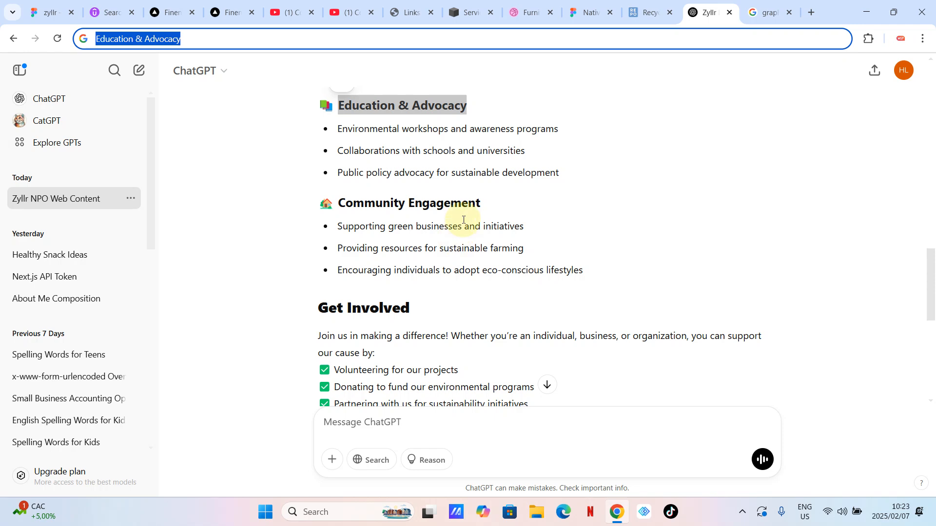
{"action": "left_click_drag", "start_coordinate": [501, 209], "coordinate": [346, 209]}
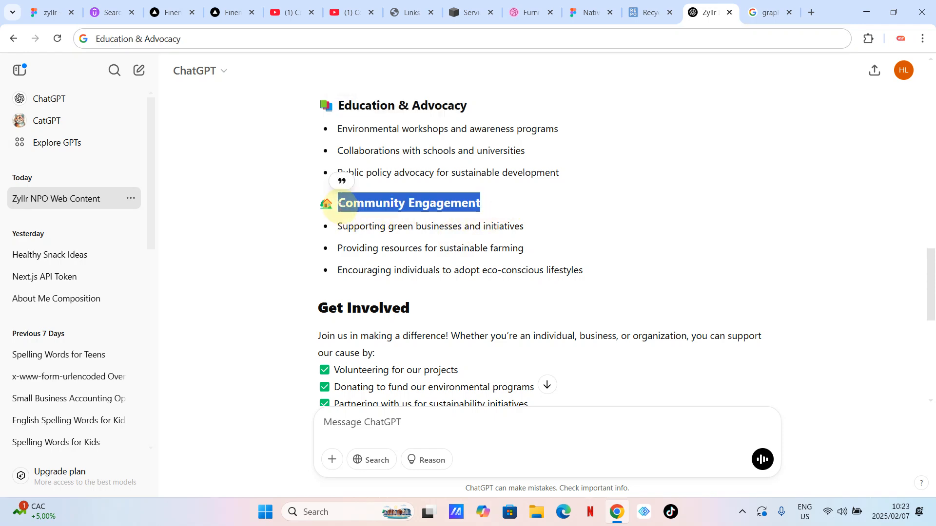
{"action": "left_click", "coordinate": [590, 12]}
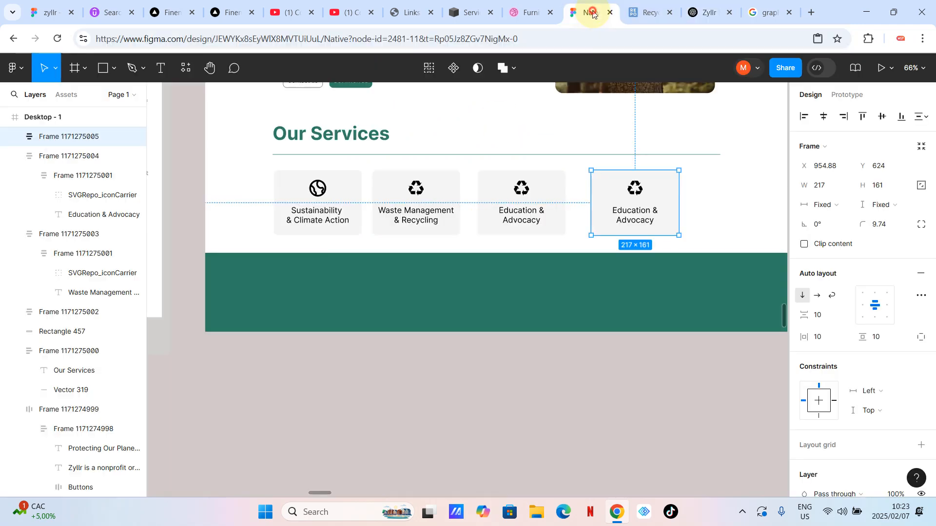
{"action": "double_click", "coordinate": [631, 213]}
{"action": "double_click", "coordinate": [632, 213]}
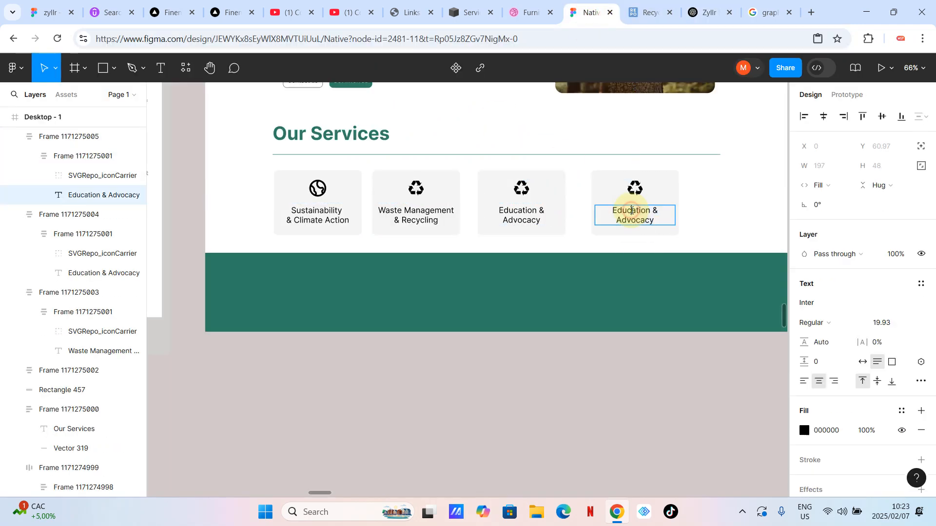
{"action": "type", "text": "Community Engagement"}
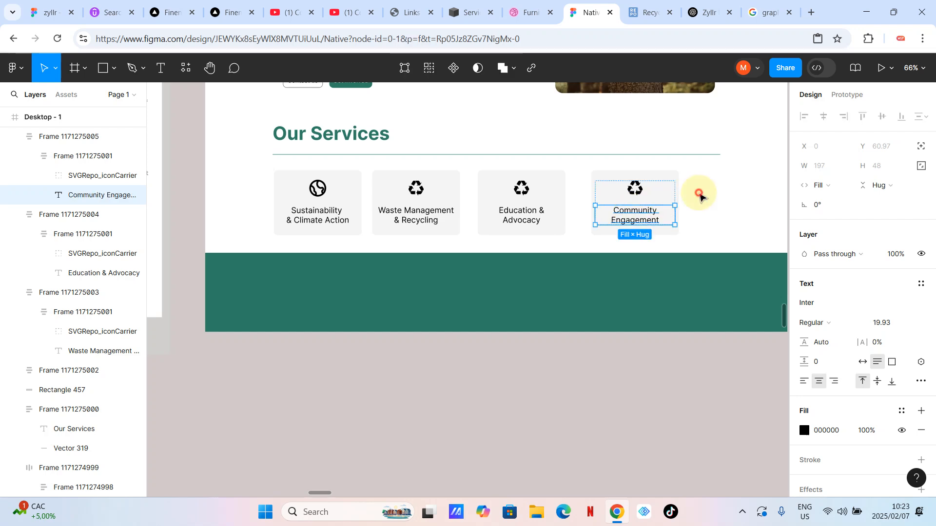
{"action": "left_click", "coordinate": [700, 194]}
Step: Switch to SVG Repo, close the recycling icon's editor and search the library for "education"
{"action": "left_click", "coordinate": [522, 183]}
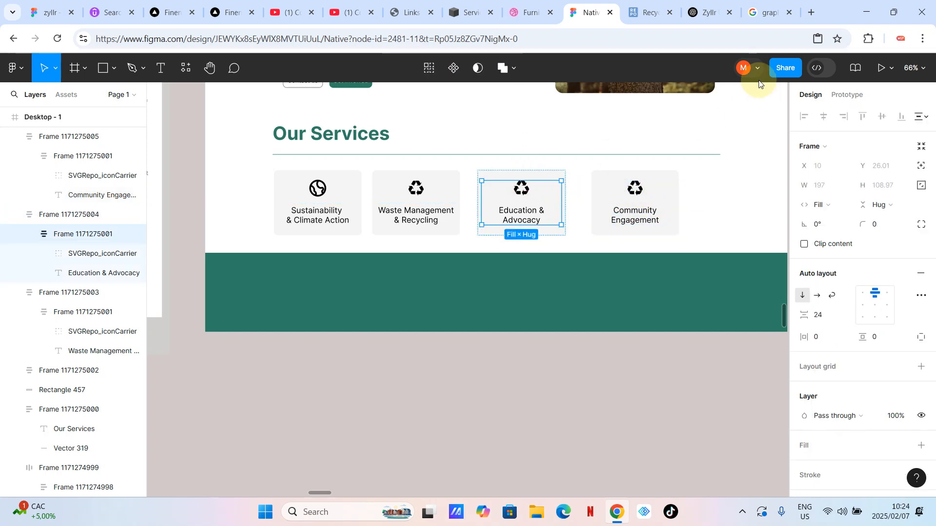
{"action": "left_click", "coordinate": [648, 12]}
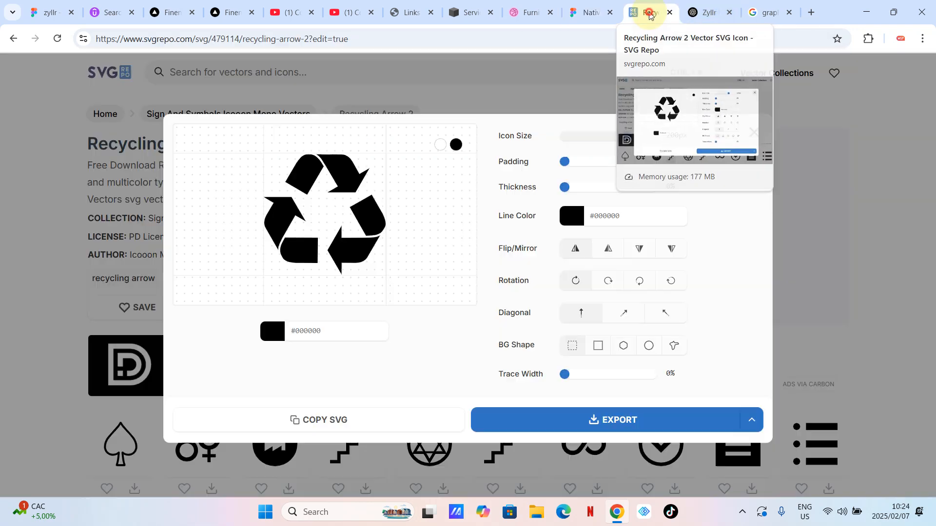
{"action": "left_click", "coordinate": [747, 133]}
{"action": "left_click", "coordinate": [235, 73]}
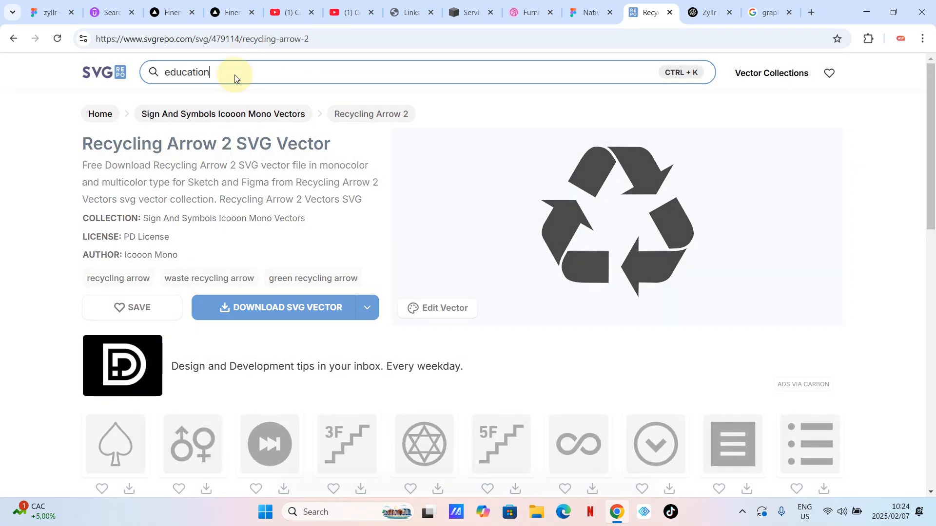
Step: Open the filled black Education Cap icon from the results in the vector editor and copy its SVG
{"action": "scroll", "coordinate": [273, 261], "scroll_direction": "down", "scroll_amount": 4}
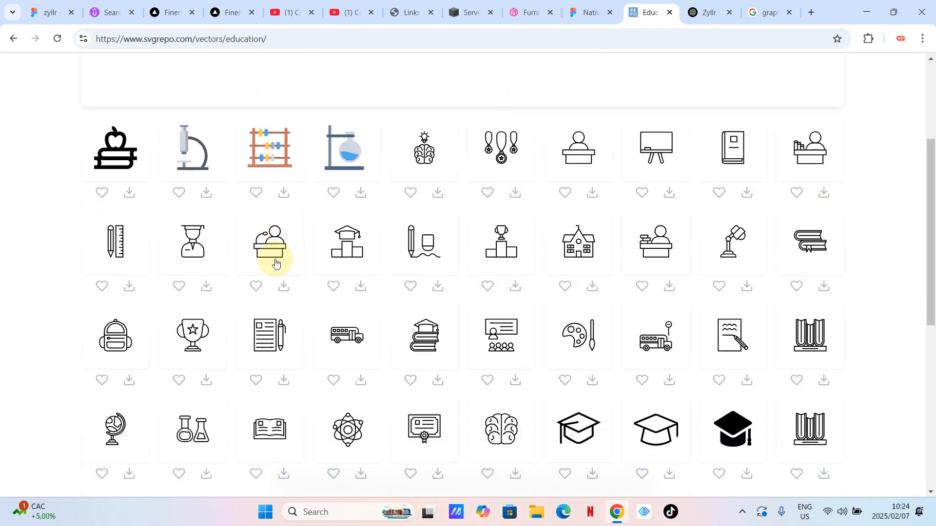
{"action": "scroll", "coordinate": [275, 262], "scroll_direction": "down", "scroll_amount": 2}
{"action": "left_click", "coordinate": [743, 325]}
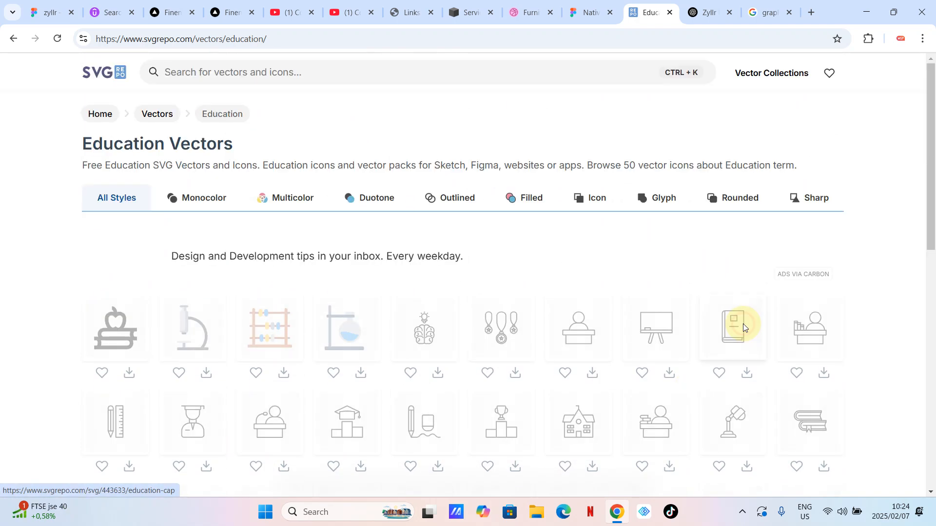
{"action": "left_click", "coordinate": [457, 313]}
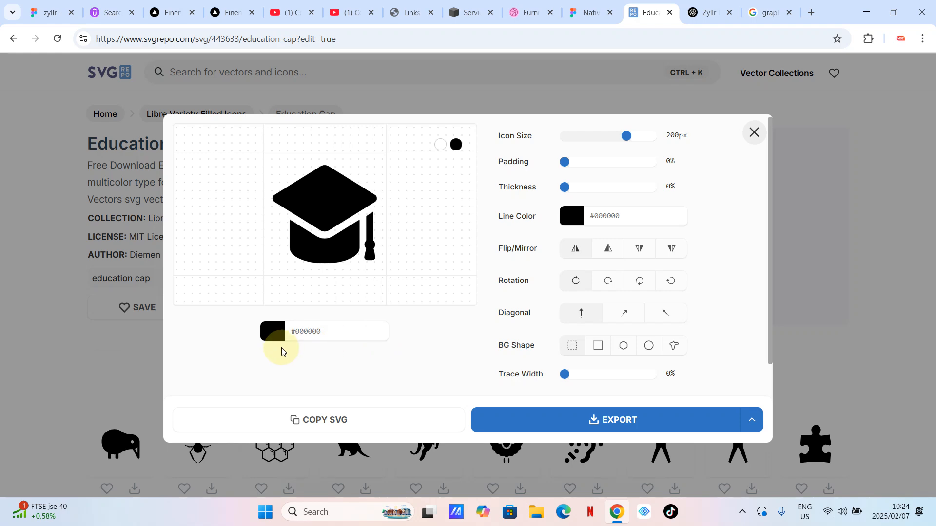
{"action": "left_click", "coordinate": [298, 420]}
Step: Paste the graduation cap into the Figma page, pull the icon out of its wrapper frame and delete the empty frame
{"action": "left_click", "coordinate": [586, 12]}
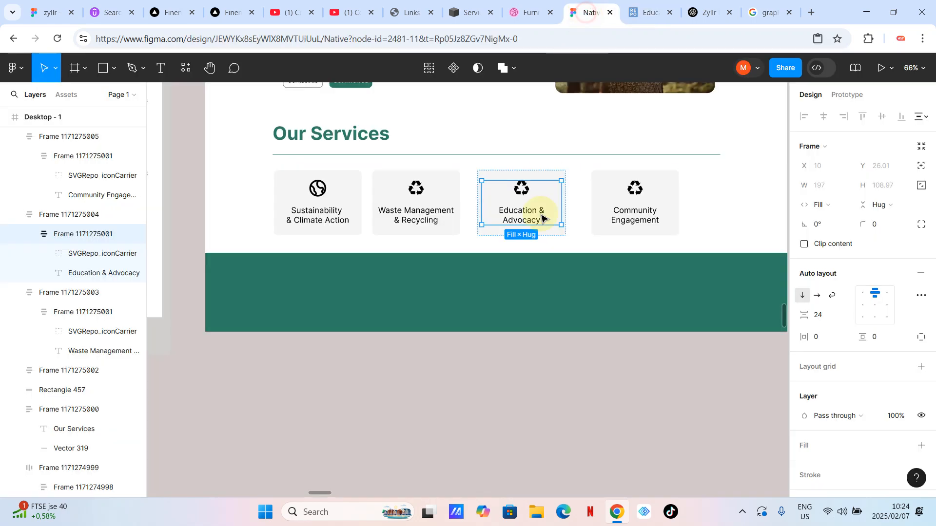
{"action": "left_click", "coordinate": [723, 201]}
{"action": "scroll", "coordinate": [725, 202], "scroll_direction": "right", "scroll_amount": 3}
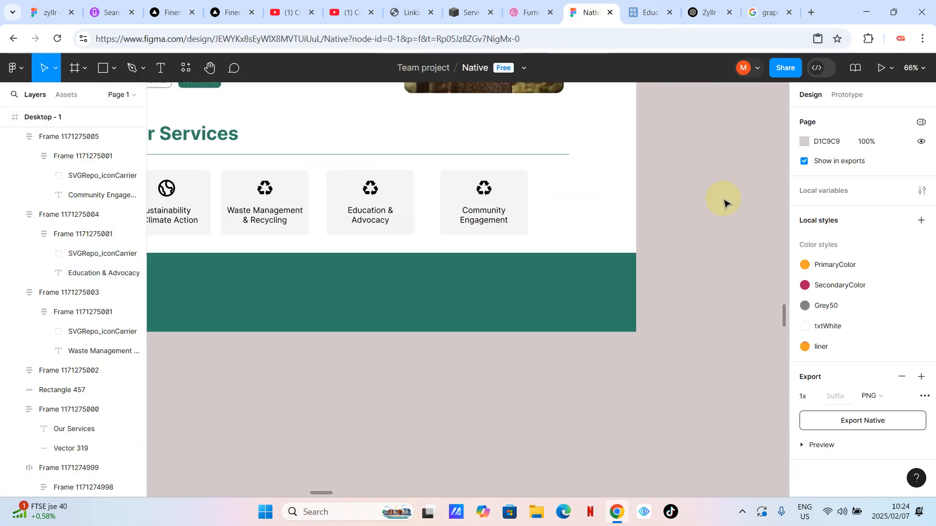
{"action": "key", "text": "ctrl+v"}
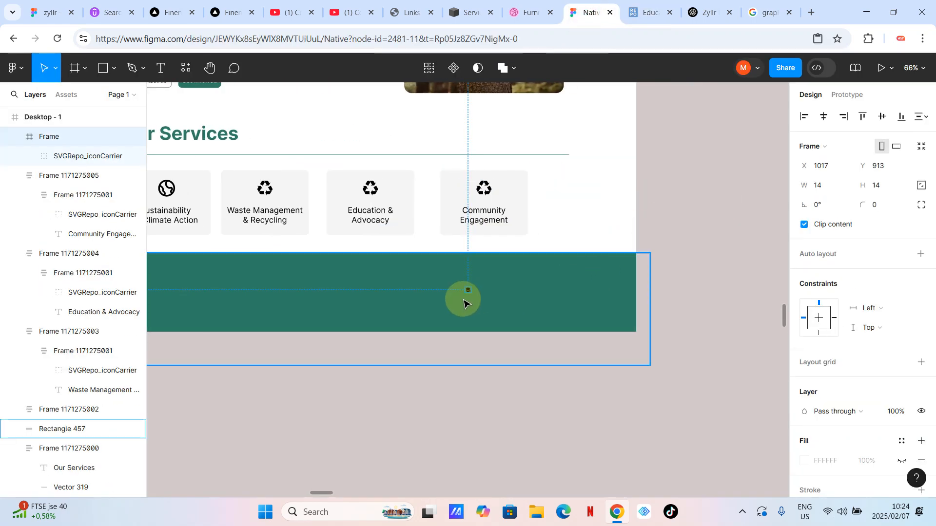
{"action": "scroll", "coordinate": [461, 299], "scroll_direction": "up", "scroll_amount": 5}
{"action": "scroll", "coordinate": [463, 303], "scroll_direction": "up", "scroll_amount": 5}
{"action": "left_click_drag", "start_coordinate": [518, 234], "coordinate": [440, 217]}
{"action": "left_click", "coordinate": [485, 218]}
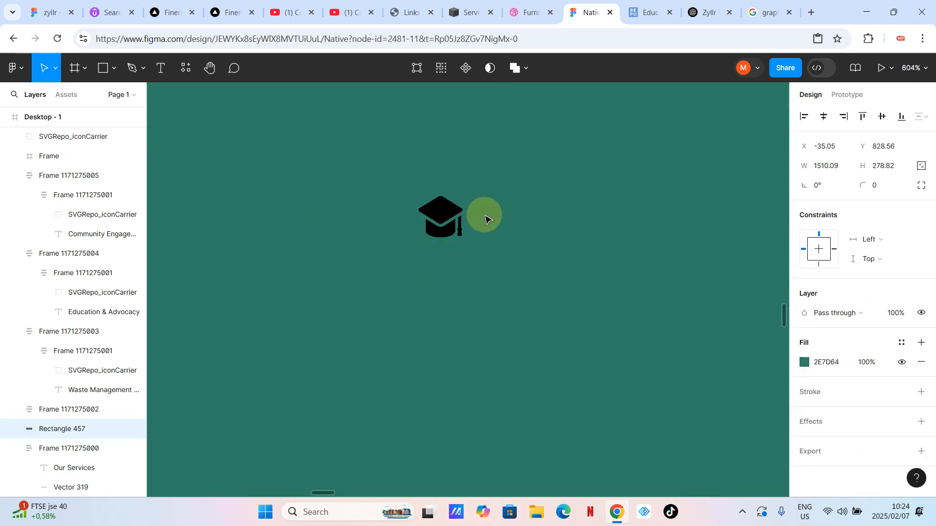
{"action": "left_click", "coordinate": [518, 220]}
{"action": "key", "text": "Delete"}
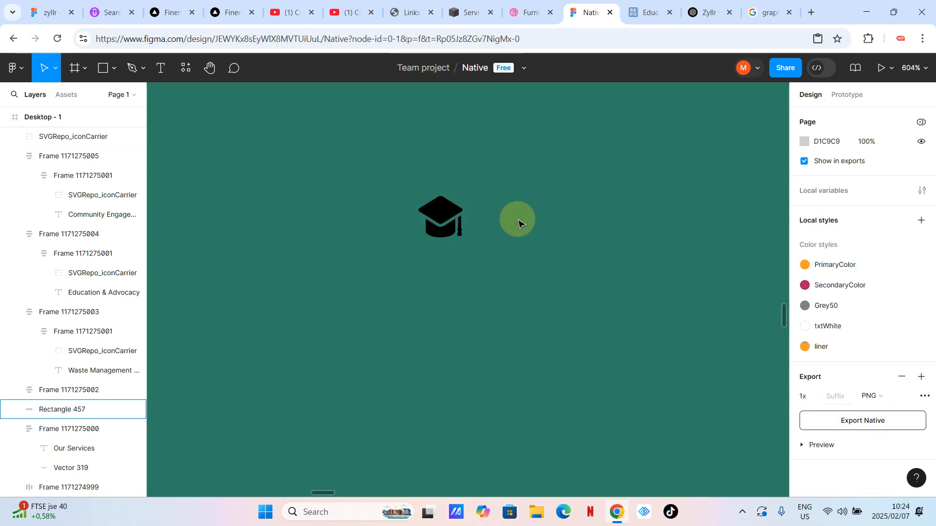
Step: Move the graduation cap between the third and fourth cards and scale it up to 24.68 × 23.25
{"action": "scroll", "coordinate": [518, 220], "scroll_direction": "down", "scroll_amount": 10}
{"action": "scroll", "coordinate": [511, 251], "scroll_direction": "up", "scroll_amount": 3}
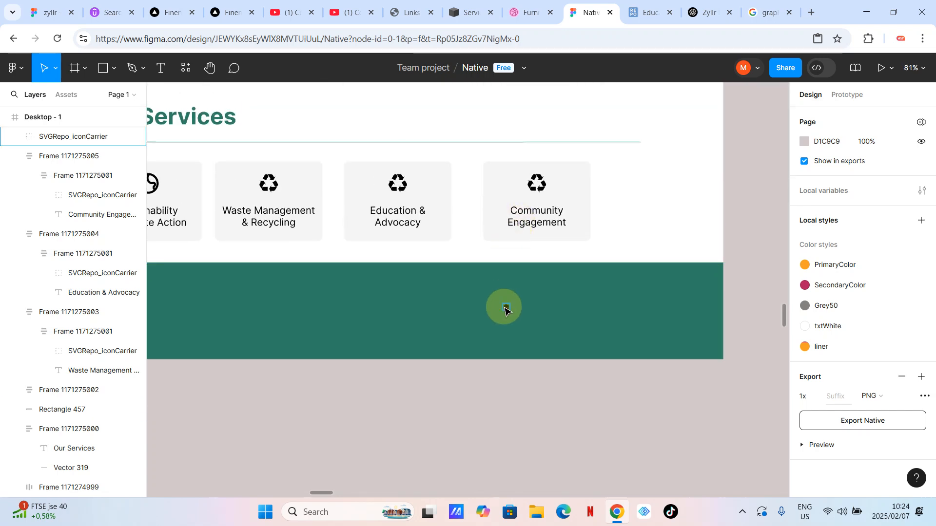
{"action": "left_click_drag", "start_coordinate": [505, 307], "coordinate": [464, 194]}
{"action": "scroll", "coordinate": [464, 194], "scroll_direction": "up", "scroll_amount": 2}
{"action": "scroll", "coordinate": [464, 195], "scroll_direction": "up", "scroll_amount": 5}
{"action": "key", "text": "k"}
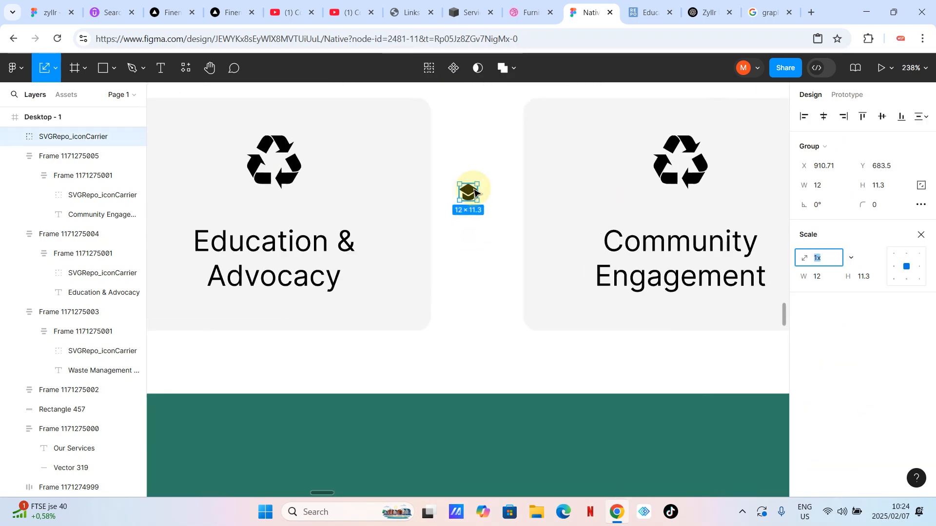
{"action": "left_click_drag", "start_coordinate": [478, 181], "coordinate": [496, 168]}
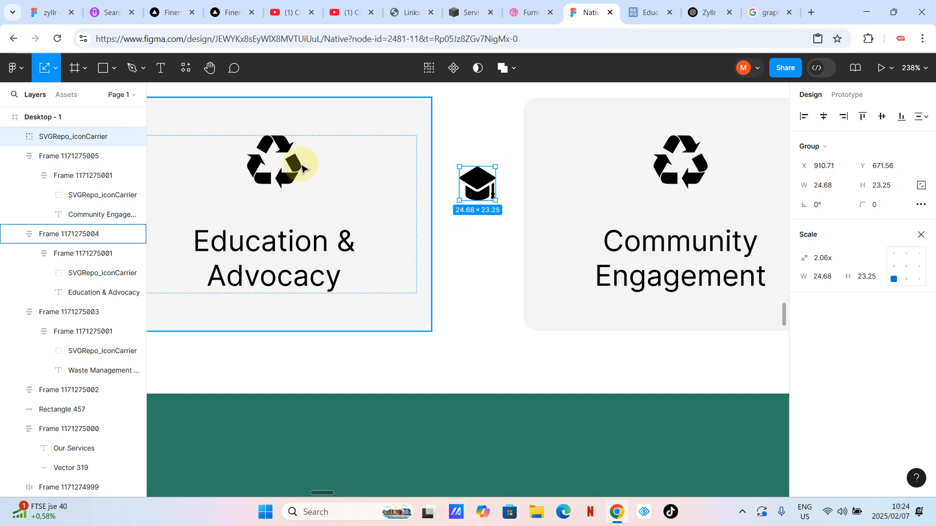
Step: Lock the graduation cap's aspect ratio and set its width to 37.53 to match the card's recycling icon
{"action": "left_click", "coordinate": [296, 165]}
{"action": "double_click", "coordinate": [297, 166]}
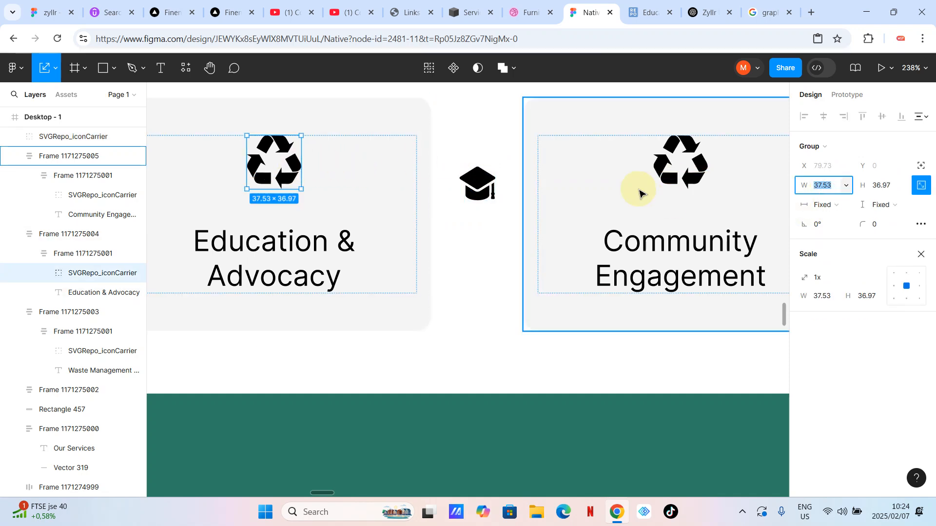
{"action": "left_click", "coordinate": [477, 183]}
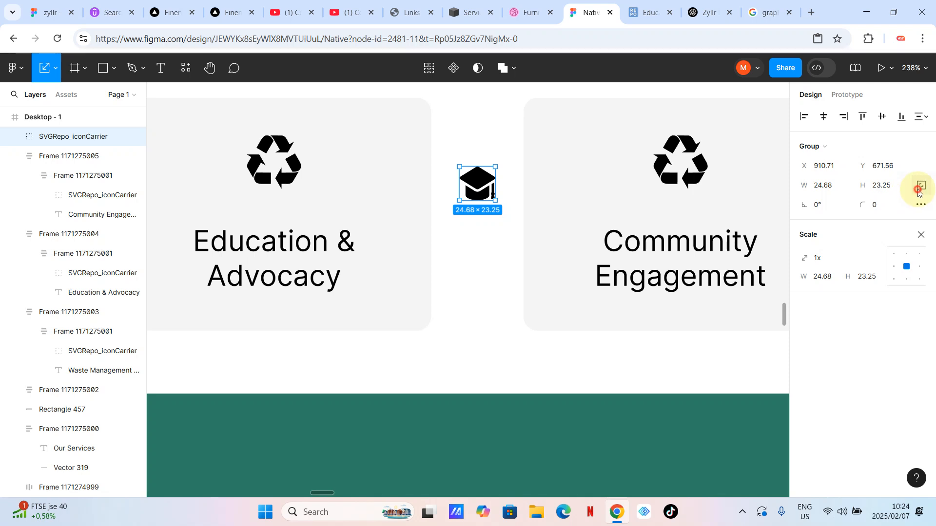
{"action": "left_click", "coordinate": [920, 185]}
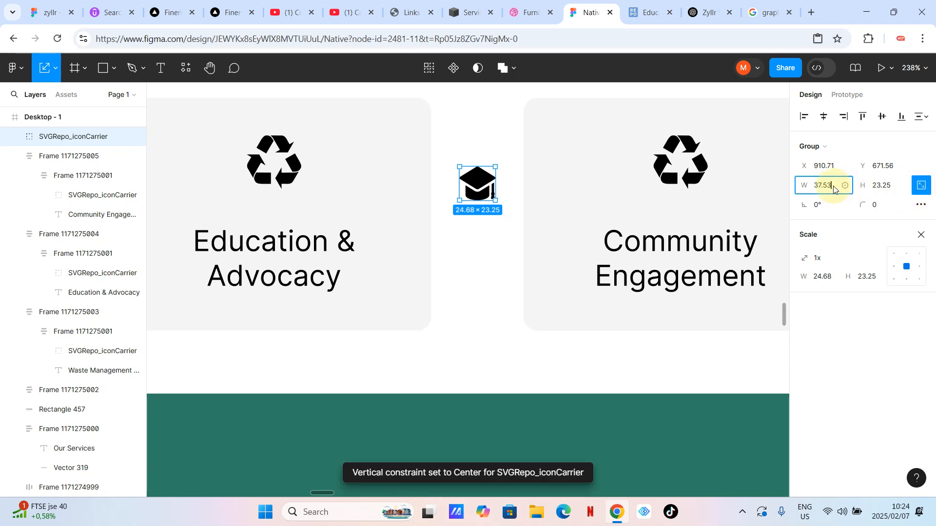
{"action": "left_click", "coordinate": [833, 189]}
{"action": "type", "text": "37.53"}
{"action": "key", "text": "Return"}
Step: Move the graduation cap above the text in the Education & Advocacy card and delete that card's recycling icon
{"action": "left_click_drag", "start_coordinate": [485, 191], "coordinate": [292, 162]}
{"action": "left_click", "coordinate": [282, 124]}
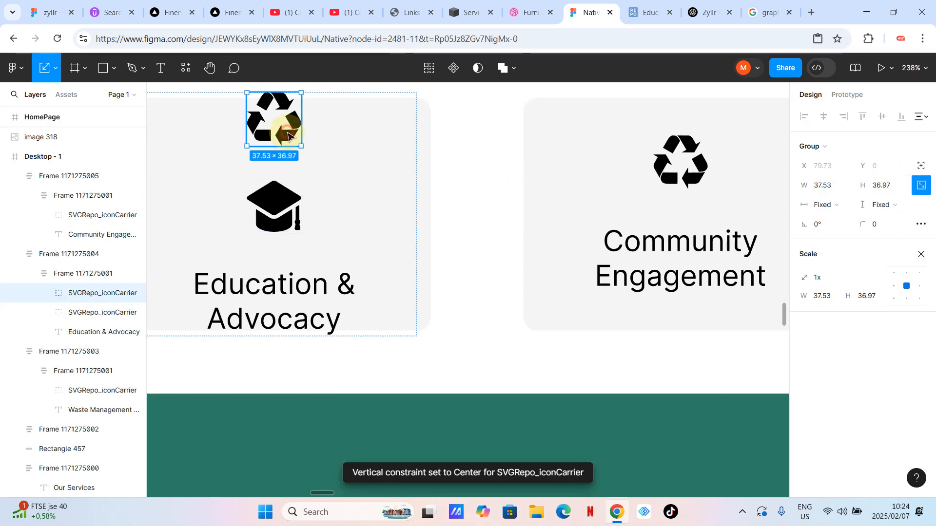
{"action": "key", "text": "Delete"}
{"action": "scroll", "coordinate": [385, 202], "scroll_direction": "down", "scroll_amount": 5}
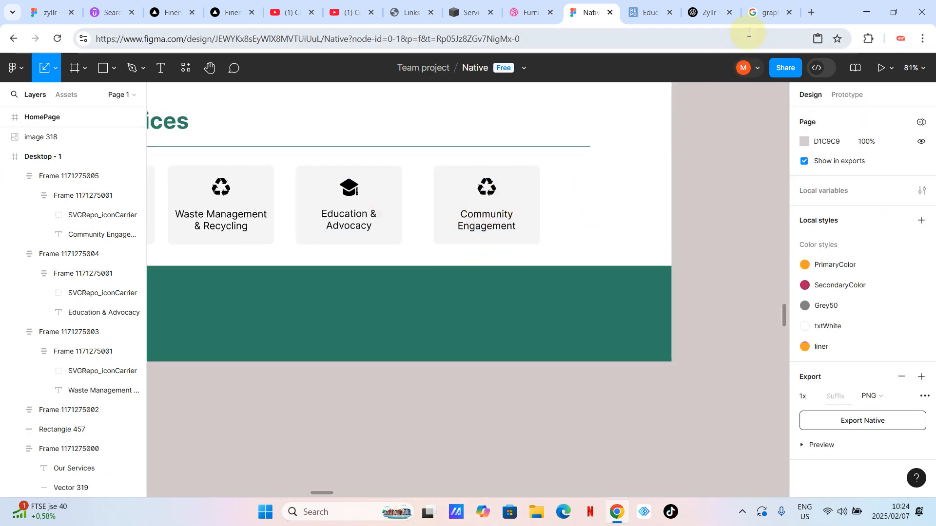
Step: Switch to SVG Repo, search for "community" and open the Community Group Leader icon with three people
{"action": "left_click", "coordinate": [649, 12]}
{"action": "left_click", "coordinate": [754, 132]}
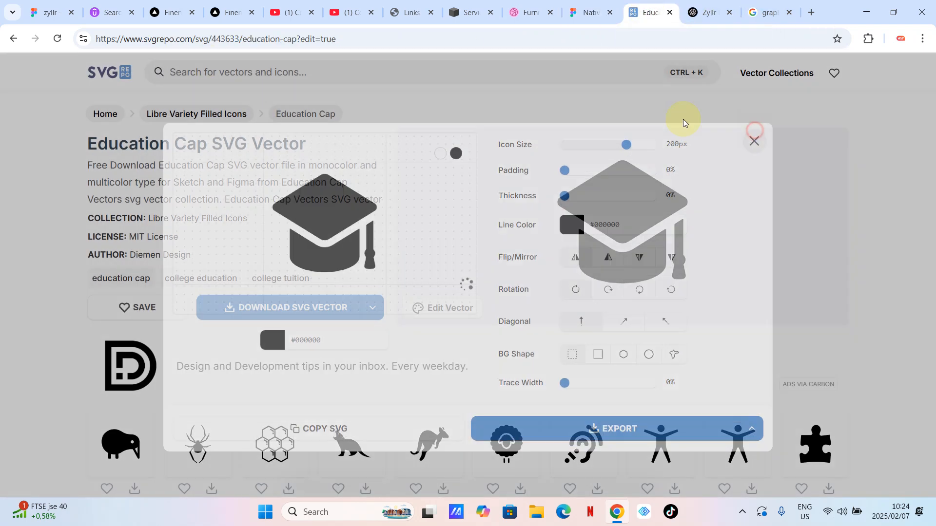
{"action": "left_click", "coordinate": [349, 72]}
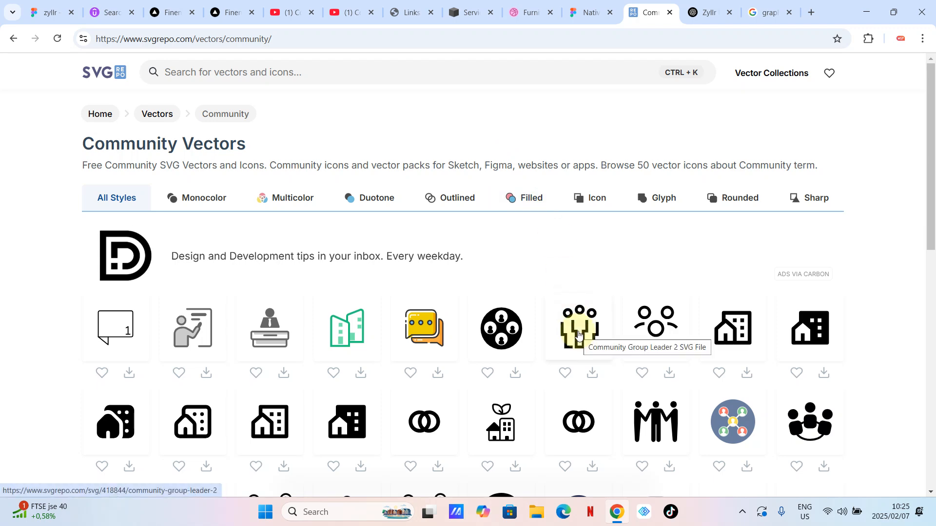
{"action": "left_click", "coordinate": [657, 343]}
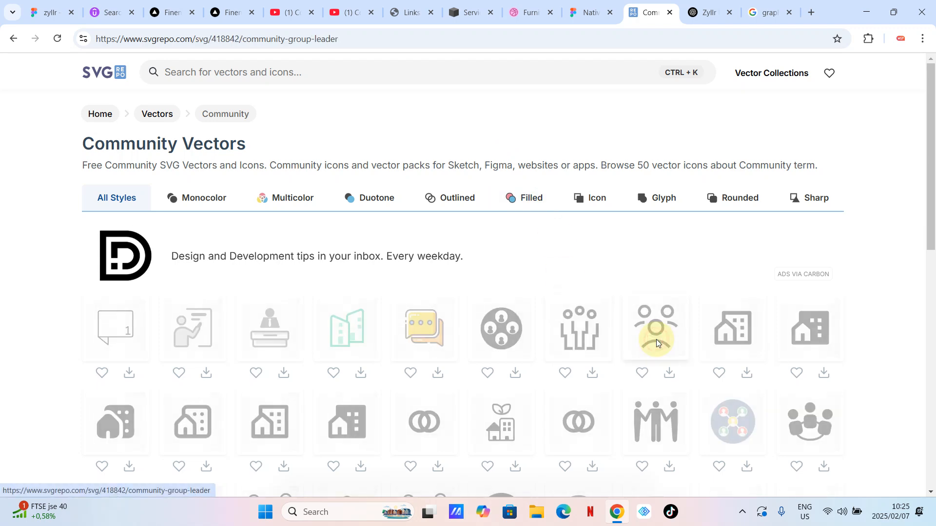
Step: Copy the Community Group Leader icon's SVG code and paste it in the Figma design, beside the Community Engagement card
{"action": "left_click", "coordinate": [448, 307]}
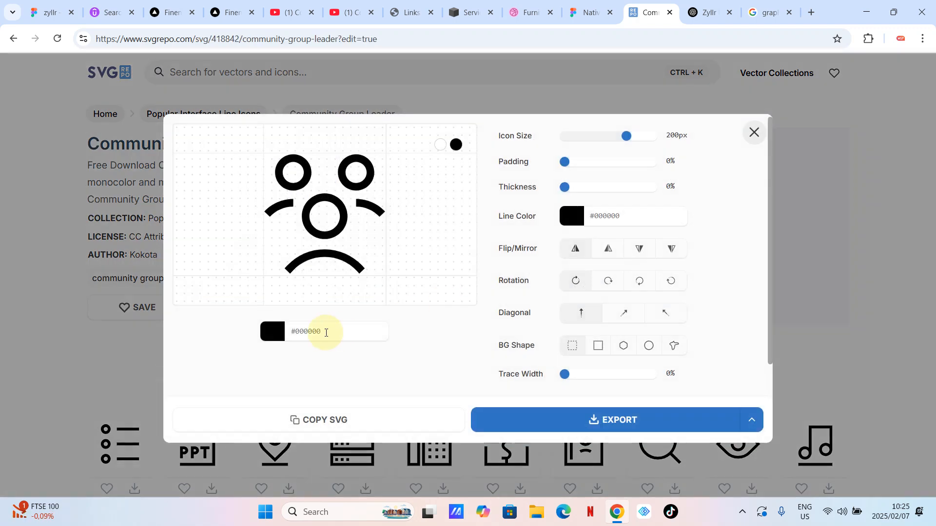
{"action": "left_click", "coordinate": [312, 419]}
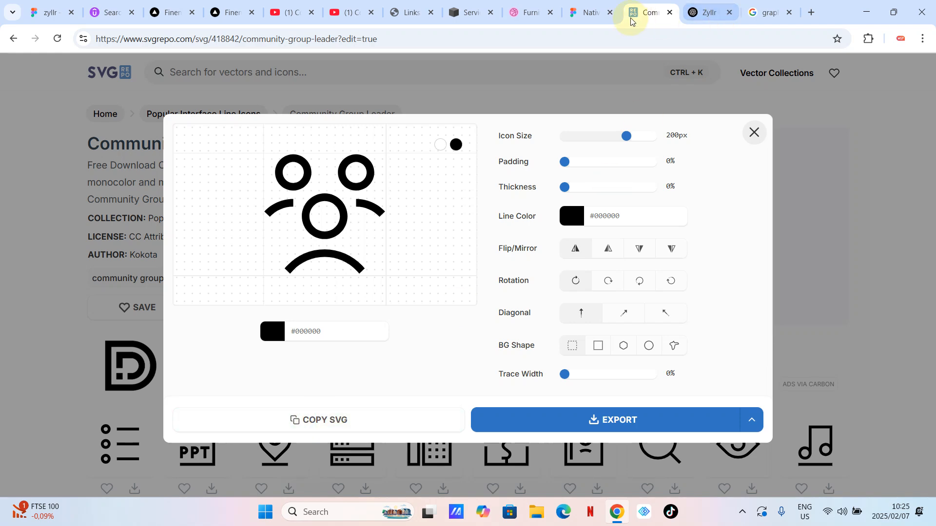
{"action": "left_click", "coordinate": [590, 12]}
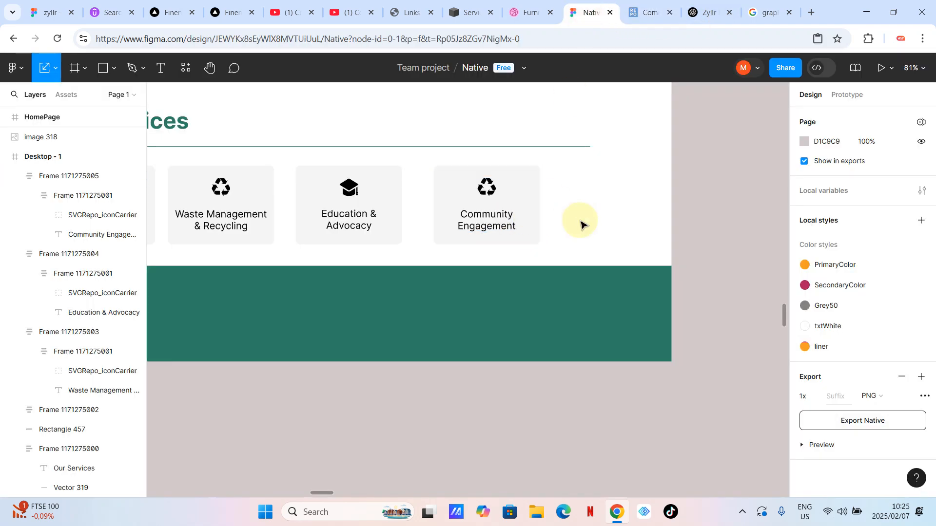
{"action": "key", "text": "ctrl+v"}
{"action": "left_click_drag", "start_coordinate": [481, 291], "coordinate": [606, 214]}
{"action": "scroll", "coordinate": [585, 198], "scroll_direction": "up", "scroll_amount": 5}
{"action": "double_click", "coordinate": [584, 198]}
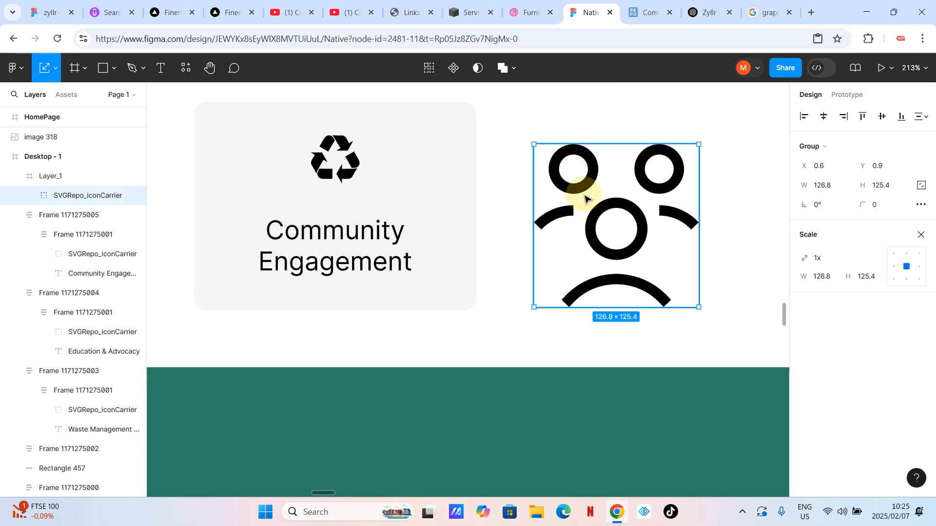
Step: Pull the people icon group out of its imported frame, delete the empty frame and place the icon beside the Community Engagement card
{"action": "scroll", "coordinate": [584, 180], "scroll_direction": "down", "scroll_amount": 4}
{"action": "scroll", "coordinate": [579, 177], "scroll_direction": "up", "scroll_amount": 1}
{"action": "left_click_drag", "start_coordinate": [578, 176], "coordinate": [515, 336]}
{"action": "left_click", "coordinate": [573, 261]}
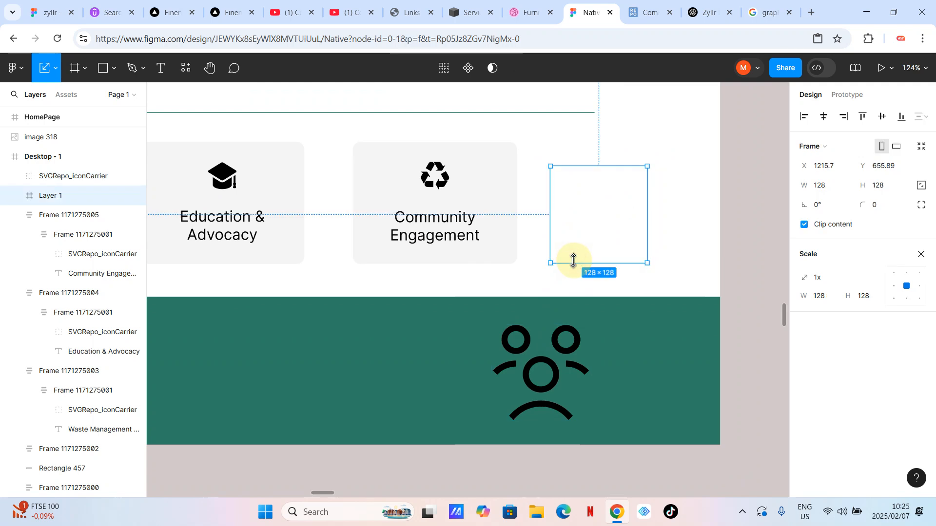
{"action": "key", "text": "Delete"}
{"action": "left_click_drag", "start_coordinate": [560, 334], "coordinate": [625, 186]}
{"action": "scroll", "coordinate": [540, 199], "scroll_direction": "up", "scroll_amount": 5}
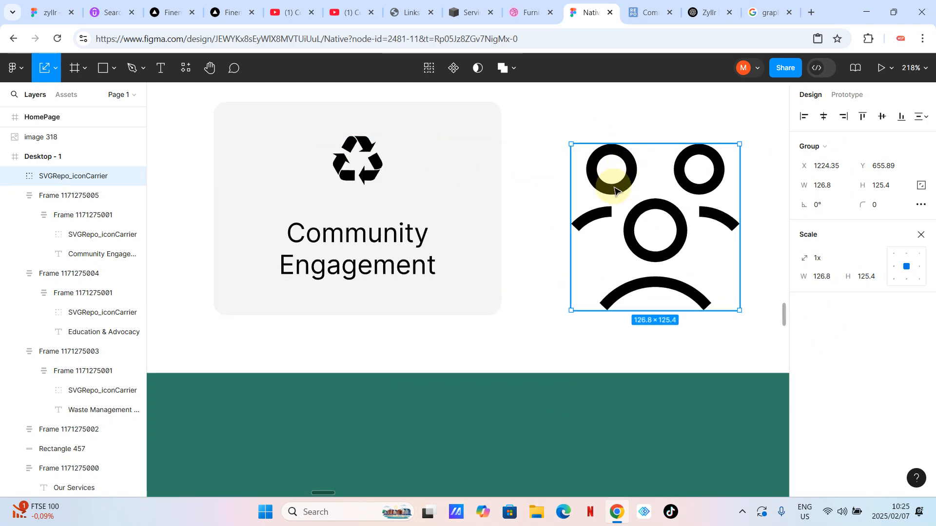
Step: Lock the people icon's aspect ratio and set its width to 37.53 to match the Community Engagement card's recycling icon
{"action": "scroll", "coordinate": [522, 248], "scroll_direction": "down", "scroll_amount": 5}
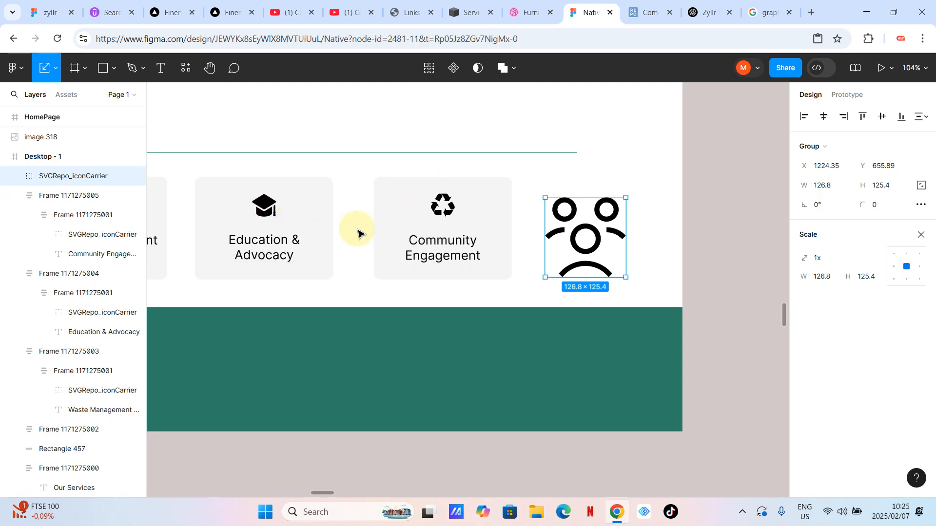
{"action": "scroll", "coordinate": [355, 229], "scroll_direction": "left", "scroll_amount": 5}
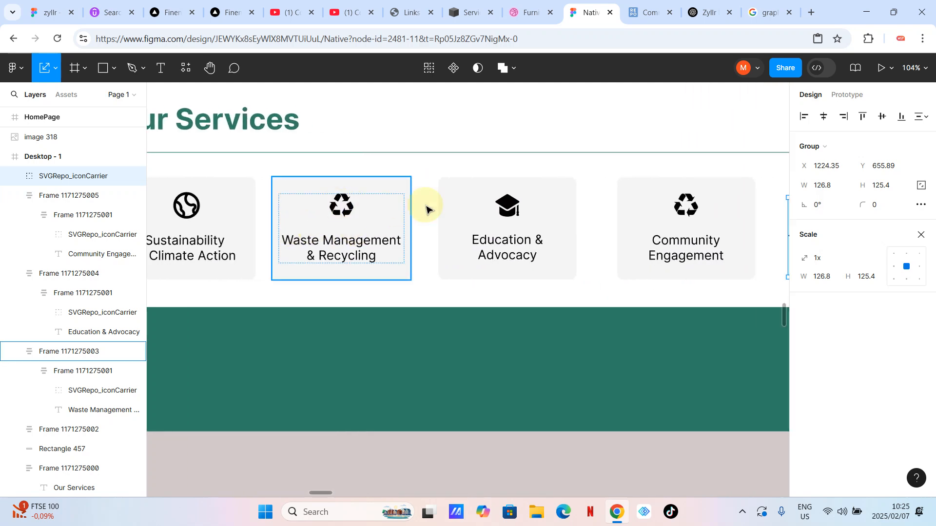
{"action": "scroll", "coordinate": [518, 216], "scroll_direction": "right", "scroll_amount": 2}
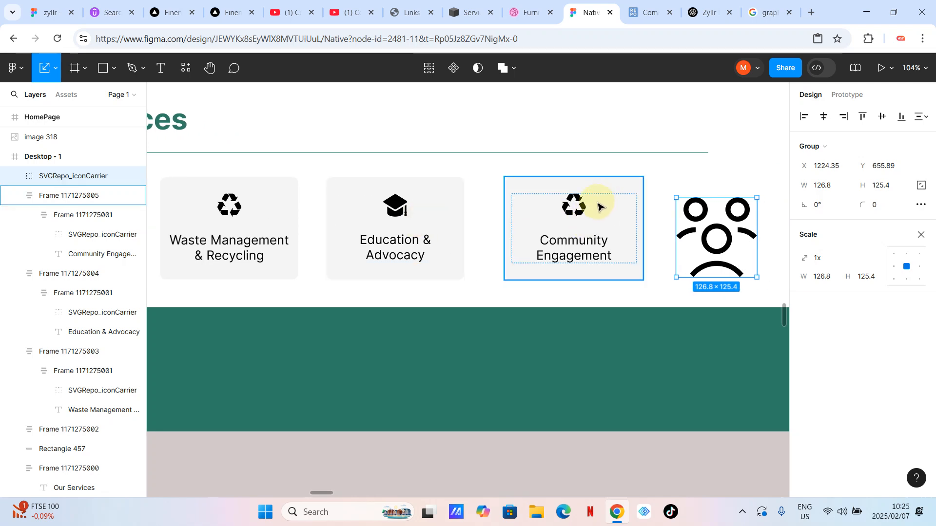
{"action": "scroll", "coordinate": [536, 234], "scroll_direction": "right", "scroll_amount": 3}
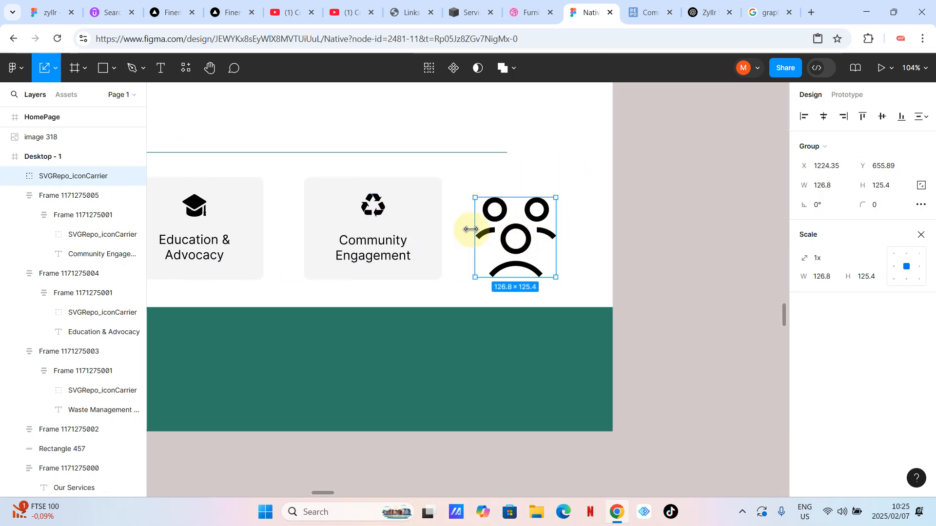
{"action": "scroll", "coordinate": [469, 227], "scroll_direction": "up", "scroll_amount": 5}
{"action": "left_click", "coordinate": [263, 177], "text": "ctrl"}
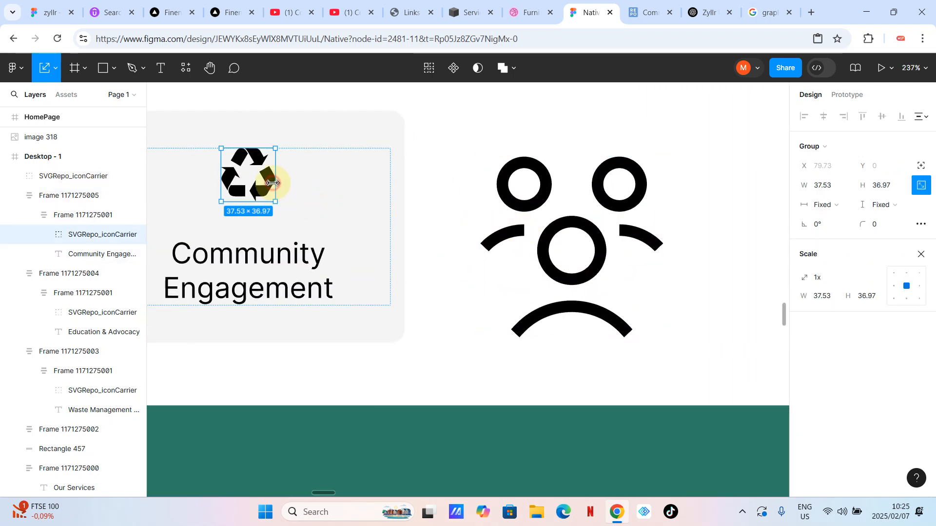
{"action": "left_click", "coordinate": [827, 189]}
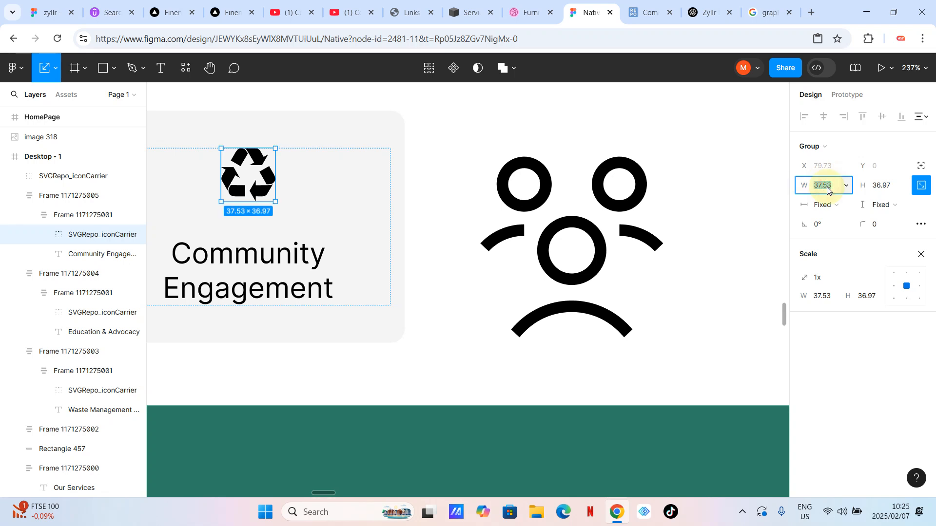
{"action": "left_click", "coordinate": [599, 230]}
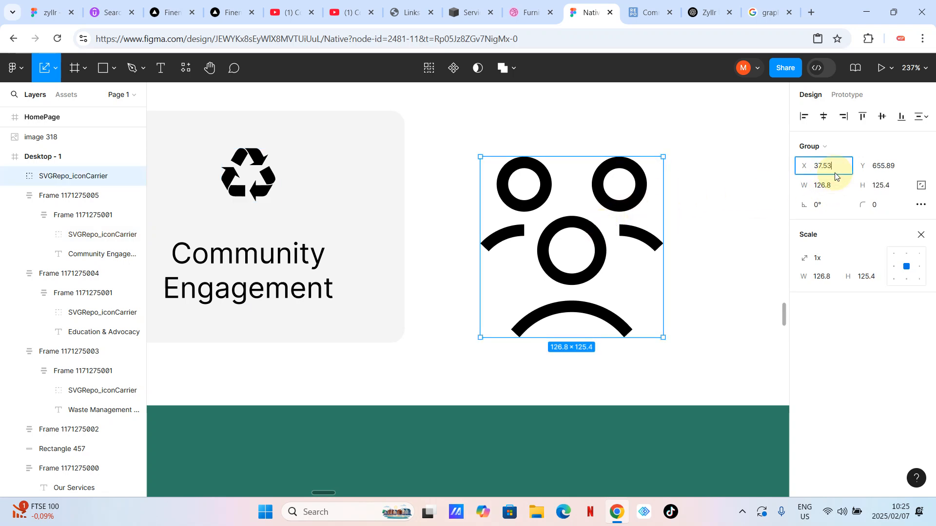
{"action": "left_click", "coordinate": [918, 187]}
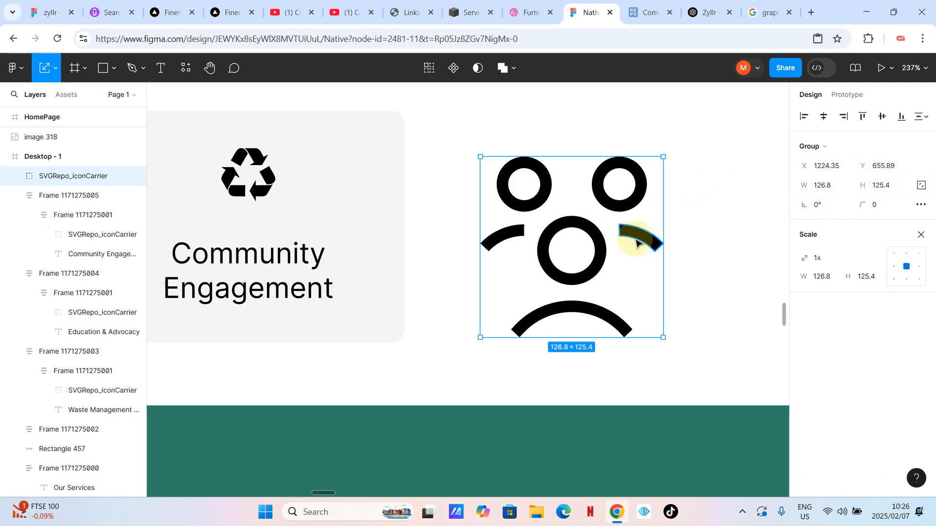
{"action": "left_click", "coordinate": [923, 190]}
{"action": "left_click", "coordinate": [837, 189]}
{"action": "type", "text": "37.53"}
{"action": "key", "text": "Return"}
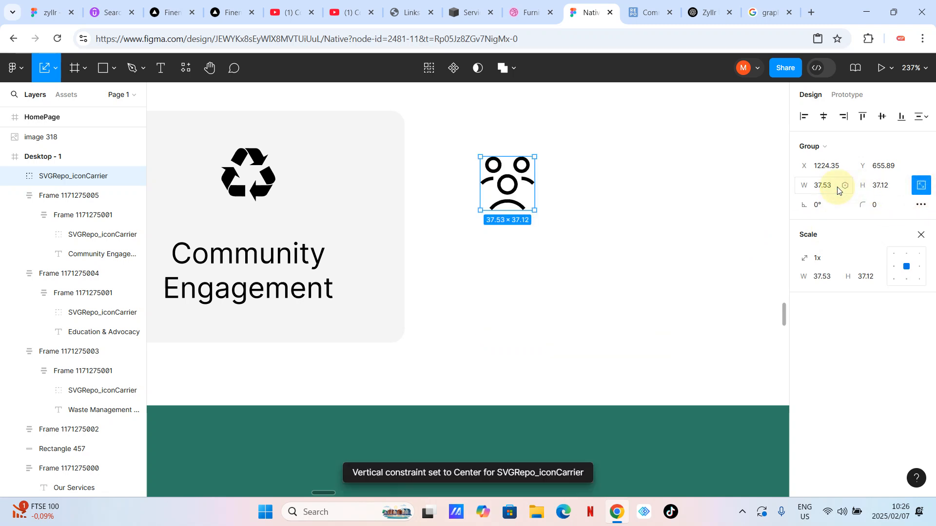
Step: Move the people icon above the text in the Community Engagement card and delete that card's recycling icon
{"action": "left_click_drag", "start_coordinate": [505, 183], "coordinate": [251, 180]}
{"action": "left_click", "coordinate": [258, 141]}
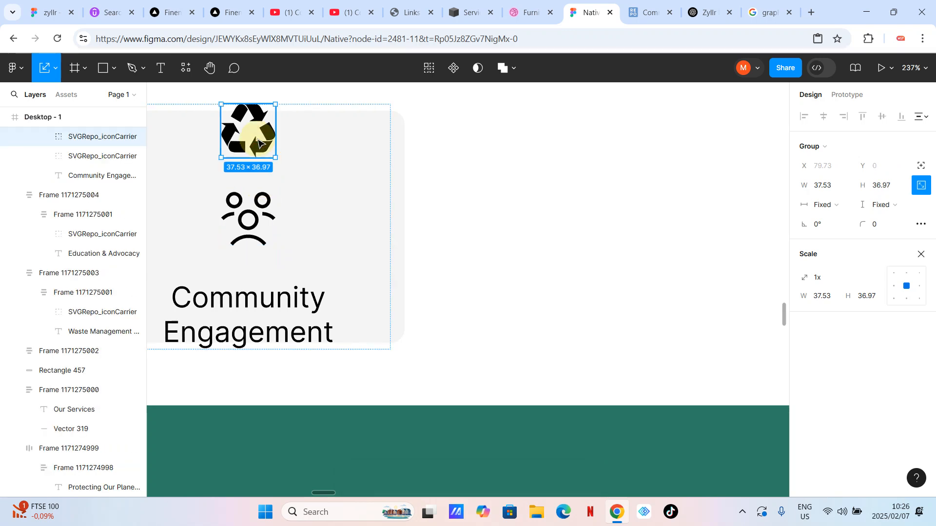
{"action": "key", "text": "Delete"}
Step: Combine the four service cards into an auto layout row and scale it to about 1104 wide, matching the heading's divider line
{"action": "scroll", "coordinate": [372, 194], "scroll_direction": "down", "scroll_amount": 10}
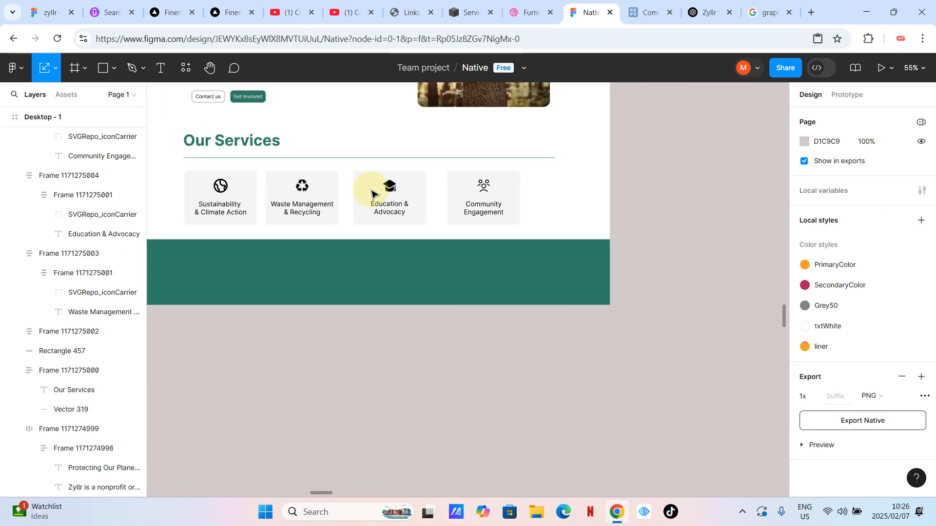
{"action": "scroll", "coordinate": [371, 194], "scroll_direction": "left", "scroll_amount": 2}
{"action": "left_click_drag", "start_coordinate": [646, 188], "coordinate": [295, 209]}
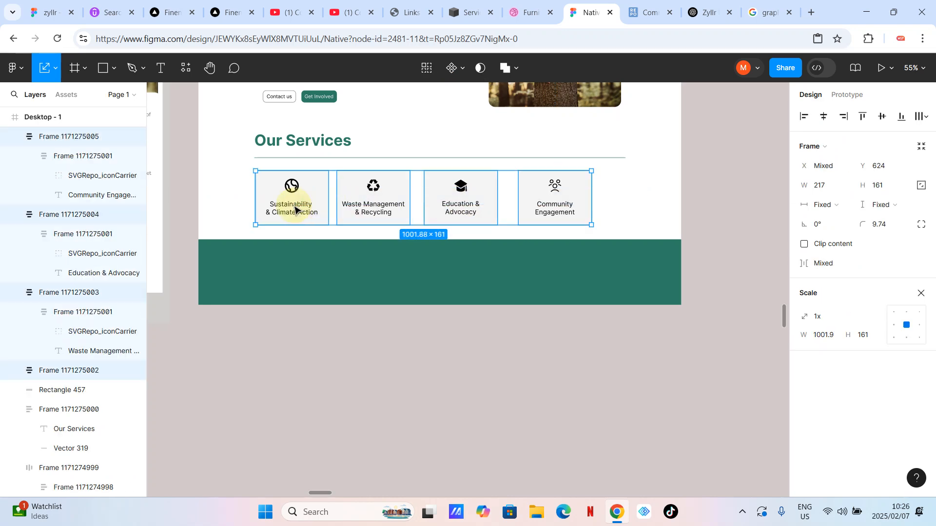
{"action": "key", "text": "shift+a"}
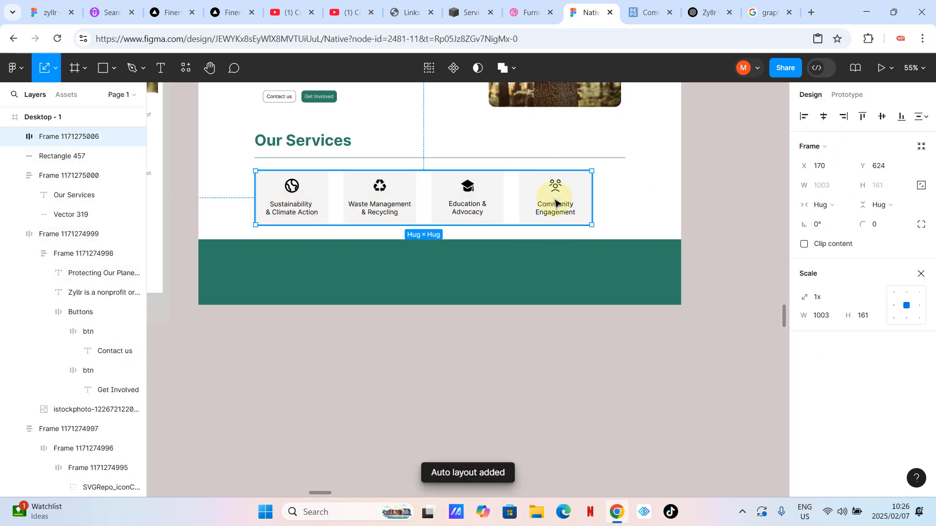
{"action": "left_click_drag", "start_coordinate": [591, 192], "coordinate": [627, 191]}
{"action": "scroll", "coordinate": [627, 191], "scroll_direction": "down", "scroll_amount": 3}
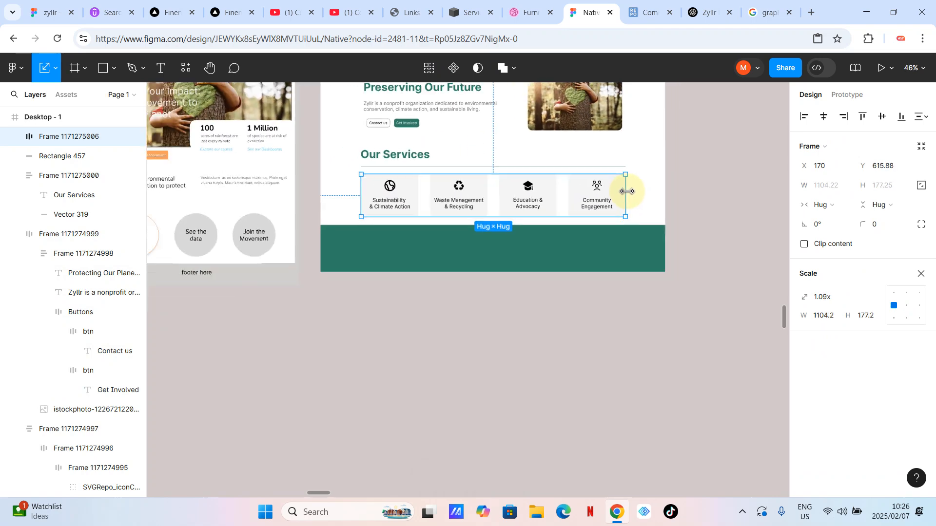
{"action": "left_click", "coordinate": [568, 390]}
Step: Combine the Our Services heading and the service card row into one auto layout frame
{"action": "scroll", "coordinate": [568, 390], "scroll_direction": "up", "scroll_amount": 4}
{"action": "scroll", "coordinate": [571, 393], "scroll_direction": "down", "scroll_amount": 1}
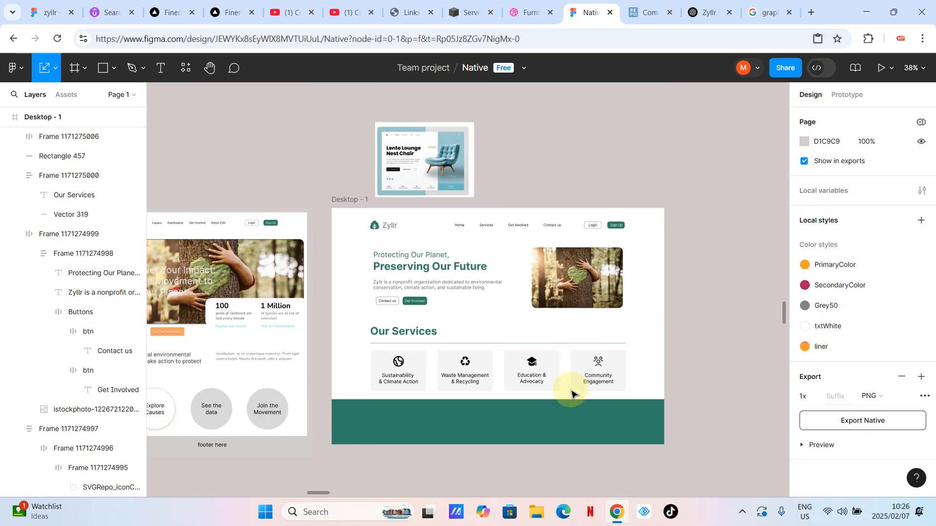
{"action": "scroll", "coordinate": [571, 390], "scroll_direction": "up", "scroll_amount": 3}
{"action": "left_click", "coordinate": [529, 225]}
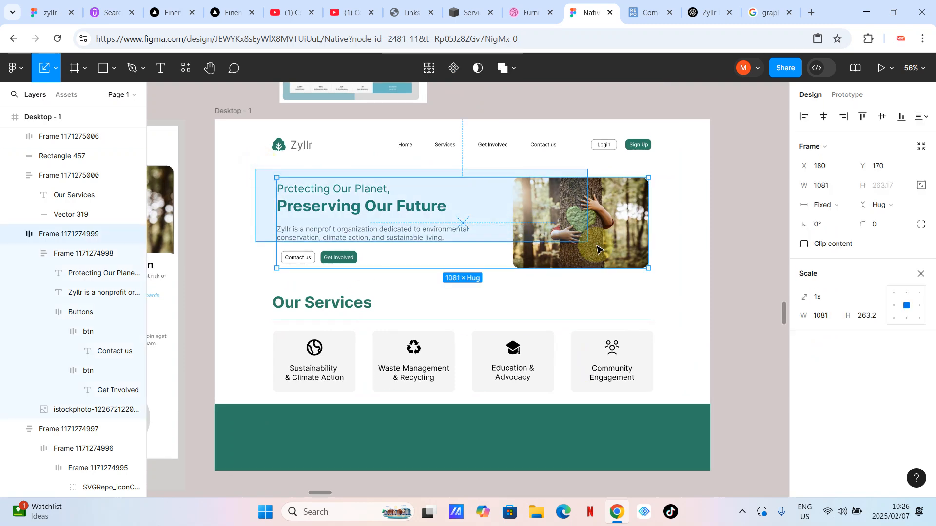
{"action": "left_click", "coordinate": [249, 269]}
{"action": "left_click", "coordinate": [292, 303]}
{"action": "left_click", "coordinate": [294, 335]}
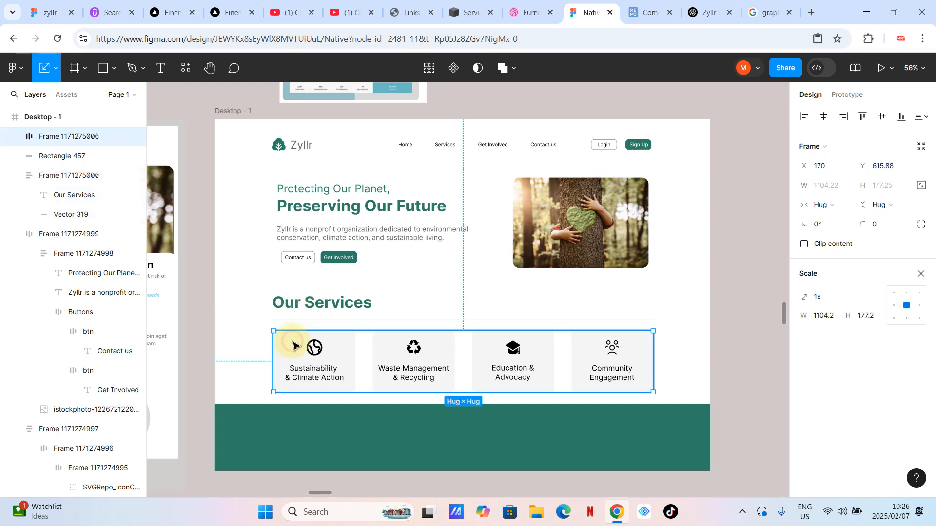
{"action": "left_click_drag", "start_coordinate": [245, 298], "coordinate": [416, 346]}
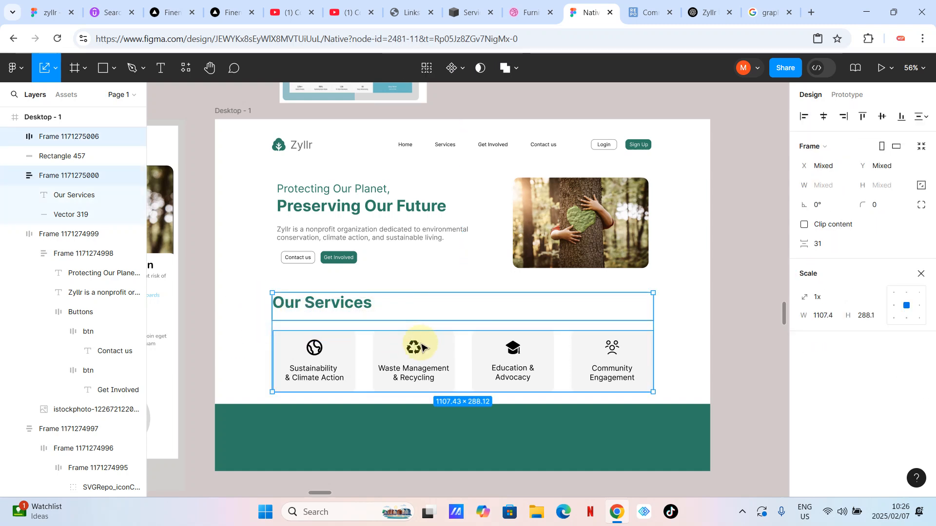
{"action": "key", "text": "shift+a"}
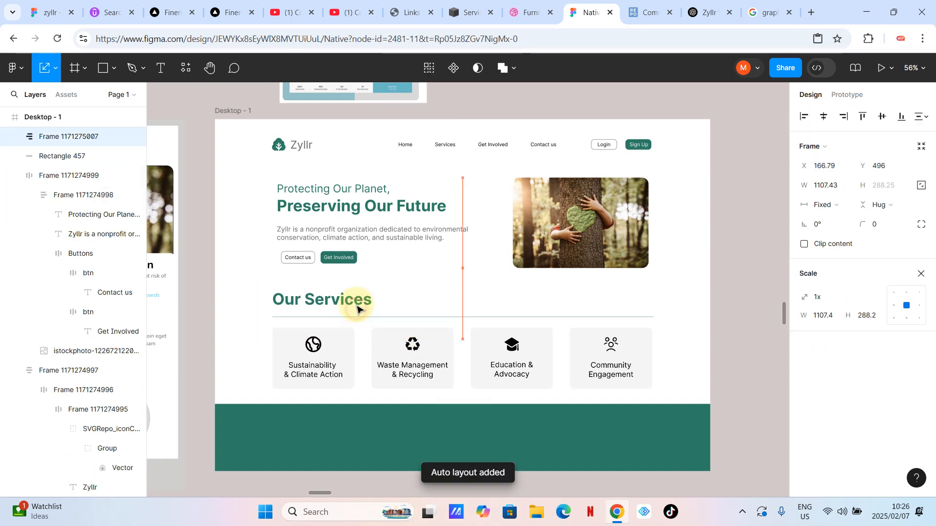
Step: Combine the hero section and the Our Services section into one auto layout frame and move it up to Y 157
{"action": "left_click_drag", "start_coordinate": [238, 193], "coordinate": [609, 343]}
{"action": "key", "text": "shift+a"}
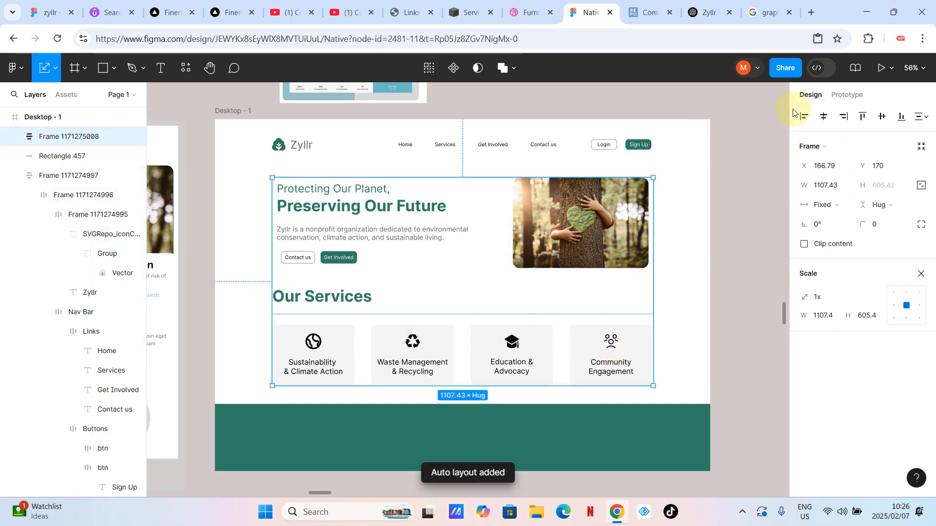
{"action": "left_click", "coordinate": [674, 177]}
{"action": "left_click", "coordinate": [607, 222]}
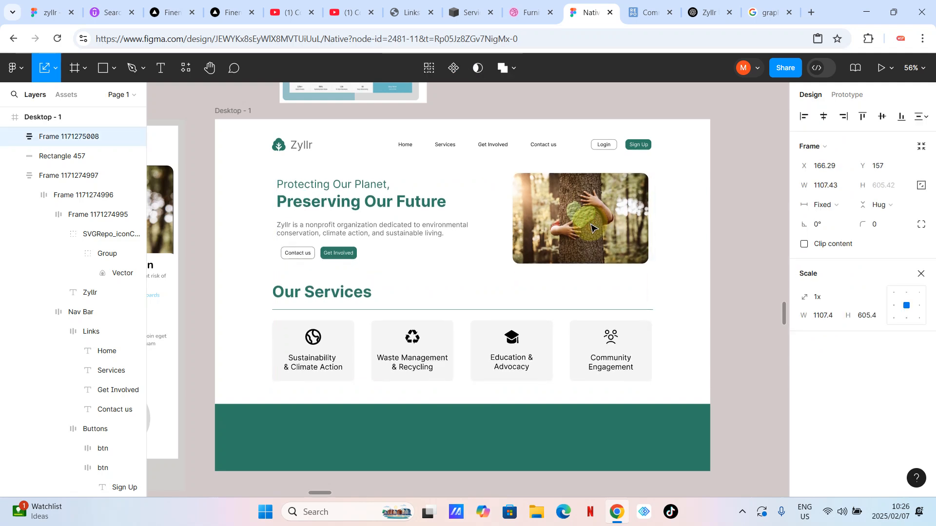
{"action": "left_click", "coordinate": [673, 202]}
Step: Scale the green rectangle below the service cards up from its top edge to about 1617.5 × 298.65
{"action": "left_click", "coordinate": [480, 425]}
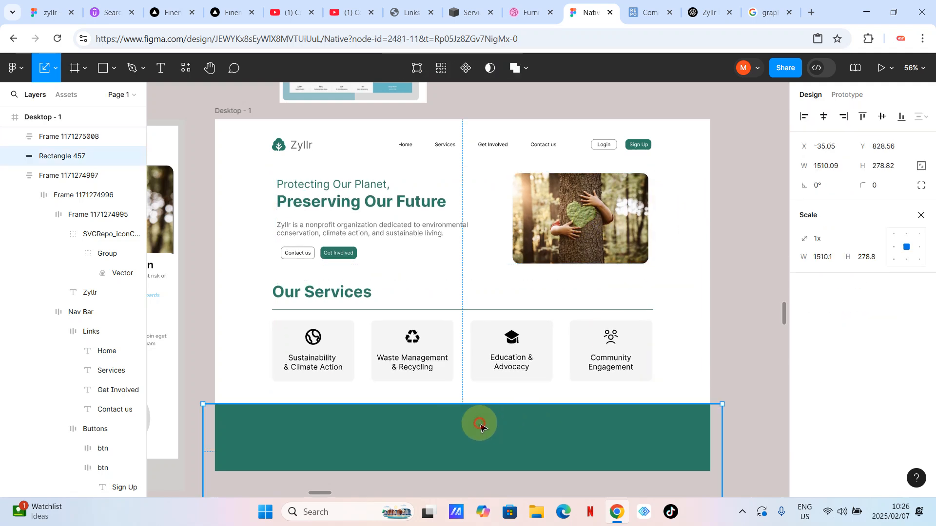
{"action": "left_click_drag", "start_coordinate": [480, 403], "coordinate": [486, 397]}
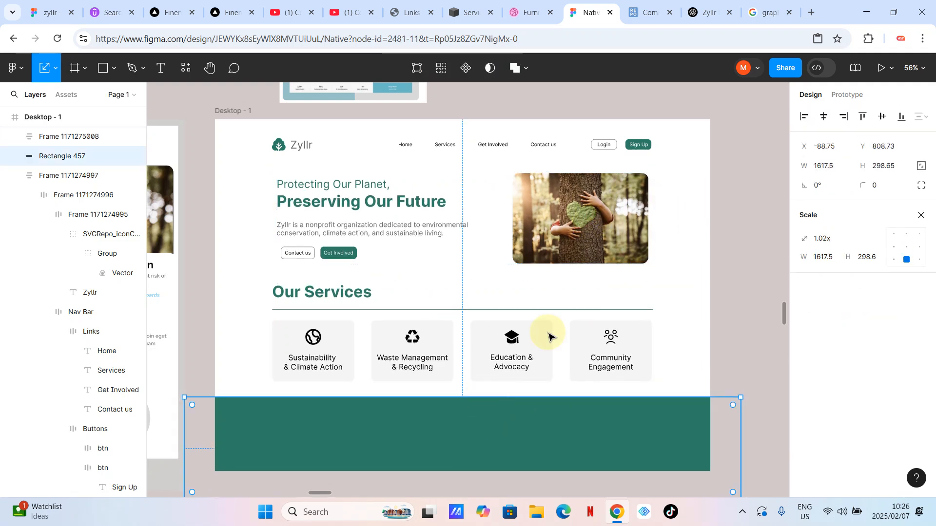
{"action": "left_click", "coordinate": [673, 266]}
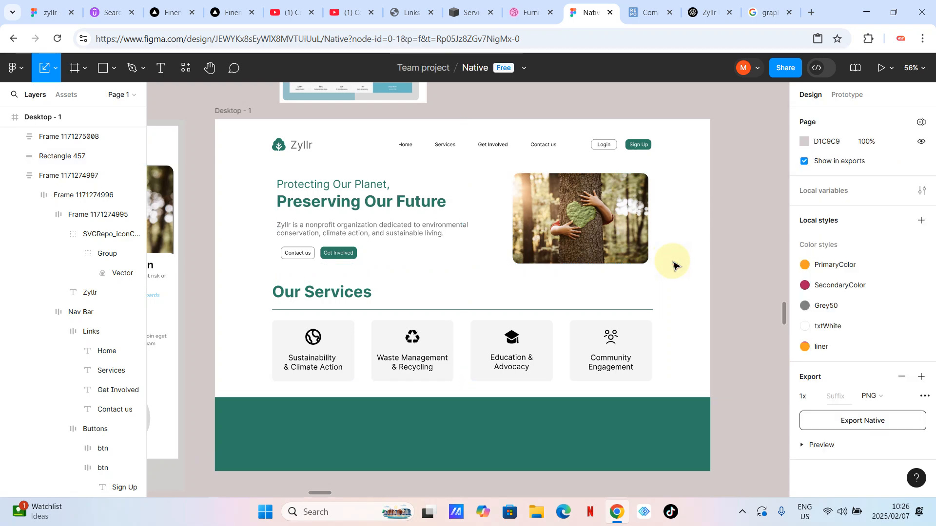
Step: Delete the Lento Lounge Nest Chair reference image above the Desktop - 1 frame
{"action": "scroll", "coordinate": [673, 266], "scroll_direction": "down", "scroll_amount": 3}
{"action": "scroll", "coordinate": [672, 266], "scroll_direction": "up", "scroll_amount": 4}
{"action": "scroll", "coordinate": [674, 265], "scroll_direction": "down", "scroll_amount": 1}
{"action": "scroll", "coordinate": [673, 266], "scroll_direction": "up", "scroll_amount": 3}
{"action": "left_click", "coordinate": [417, 184]}
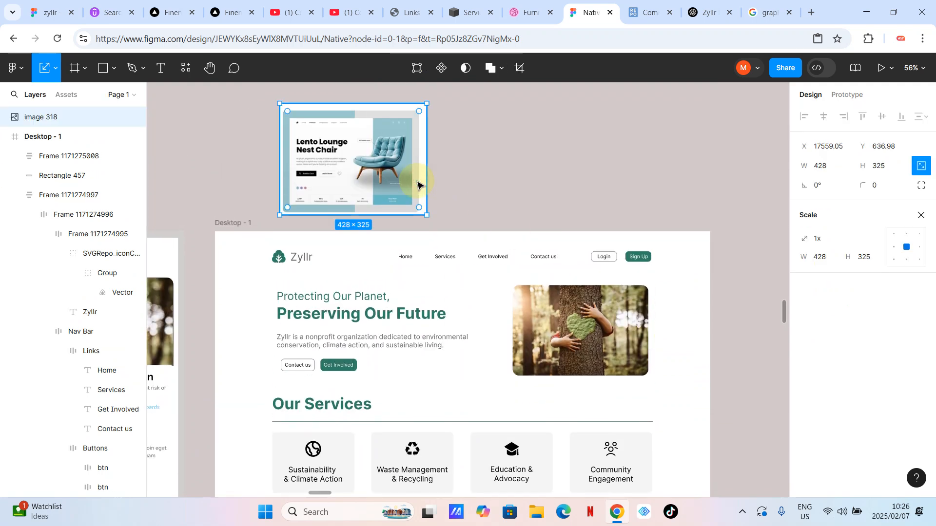
{"action": "key", "text": "Delete"}
{"action": "scroll", "coordinate": [418, 183], "scroll_direction": "down", "scroll_amount": 3}
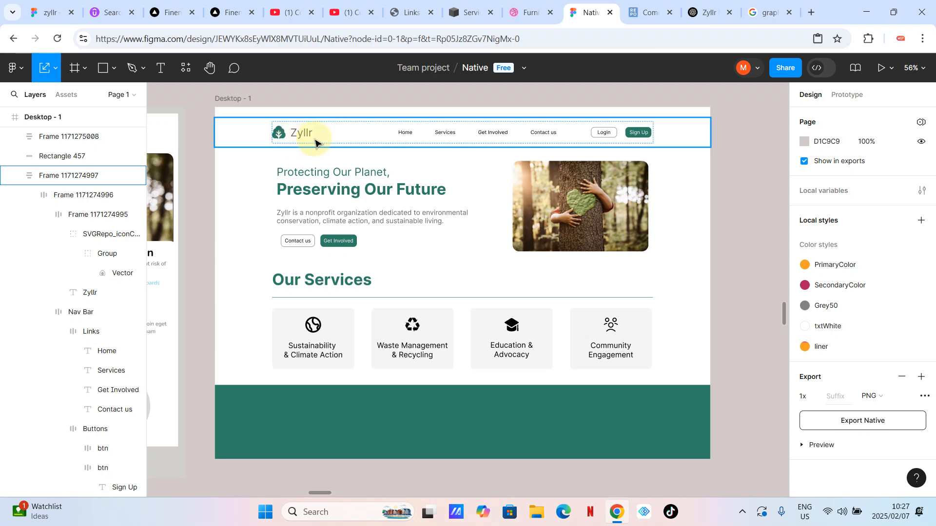
{"action": "scroll", "coordinate": [435, 135], "scroll_direction": "left", "scroll_amount": 8}
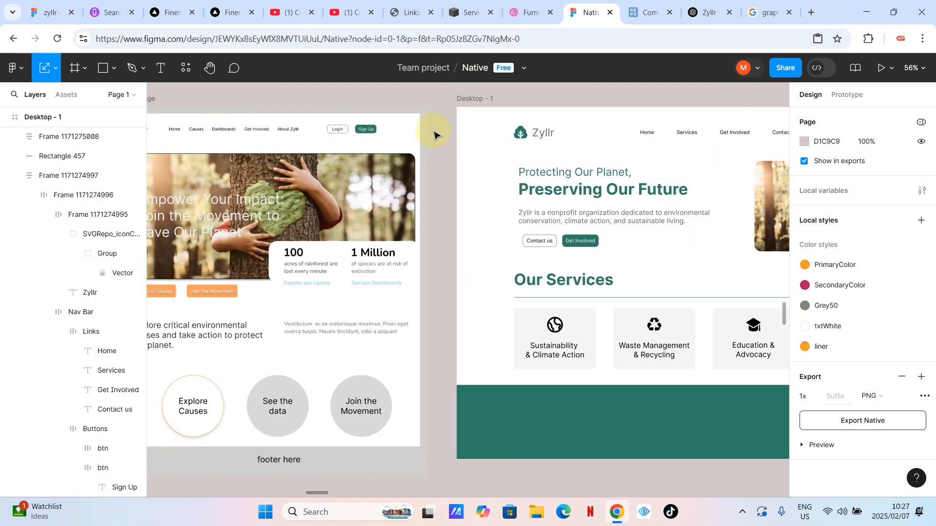
{"action": "scroll", "coordinate": [436, 135], "scroll_direction": "right", "scroll_amount": 8}
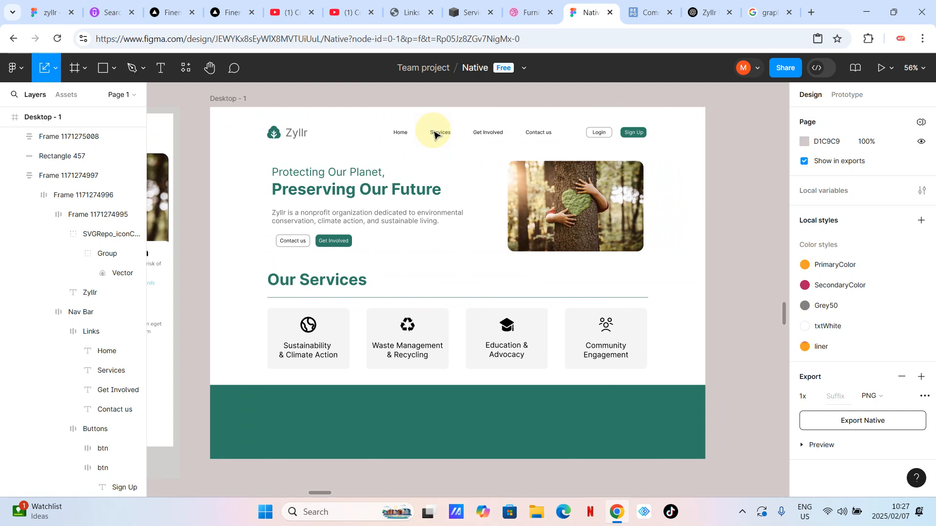
{"action": "left_click", "coordinate": [435, 135]}
{"action": "left_click", "coordinate": [472, 226]}
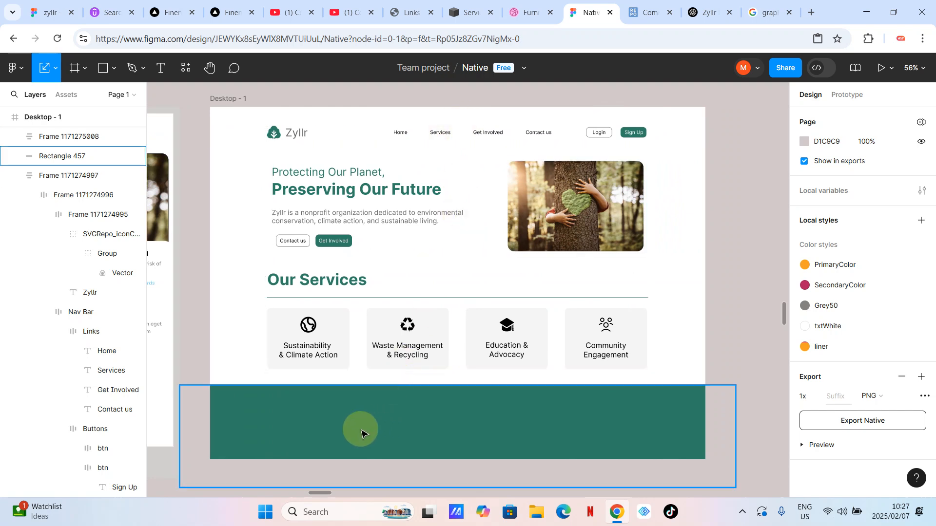
Step: Check the Contact Us section of the Zyllr content in ChatGPT and return to the Native design in Figma
{"action": "left_click", "coordinate": [713, 4]}
{"action": "scroll", "coordinate": [530, 369], "scroll_direction": "down", "scroll_amount": 5}
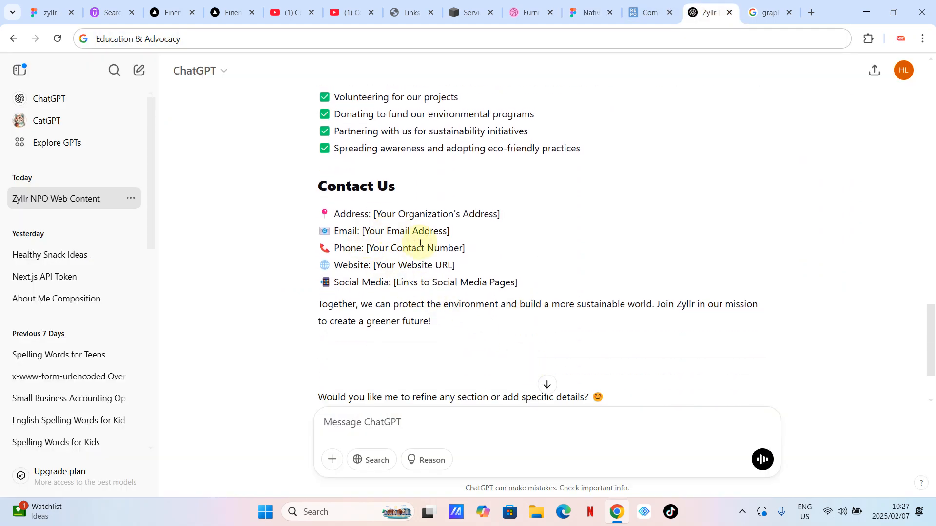
{"action": "scroll", "coordinate": [482, 324], "scroll_direction": "down", "scroll_amount": 2}
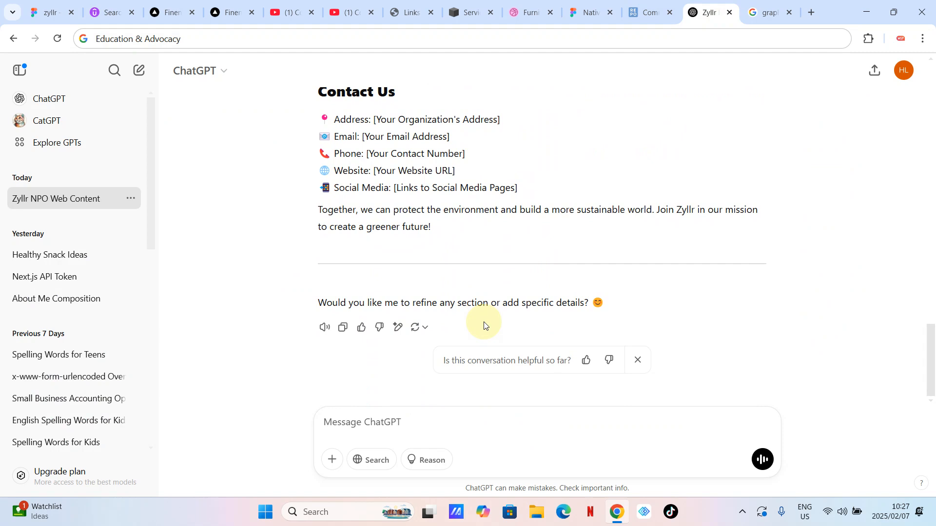
{"action": "left_click", "coordinate": [586, 19]}
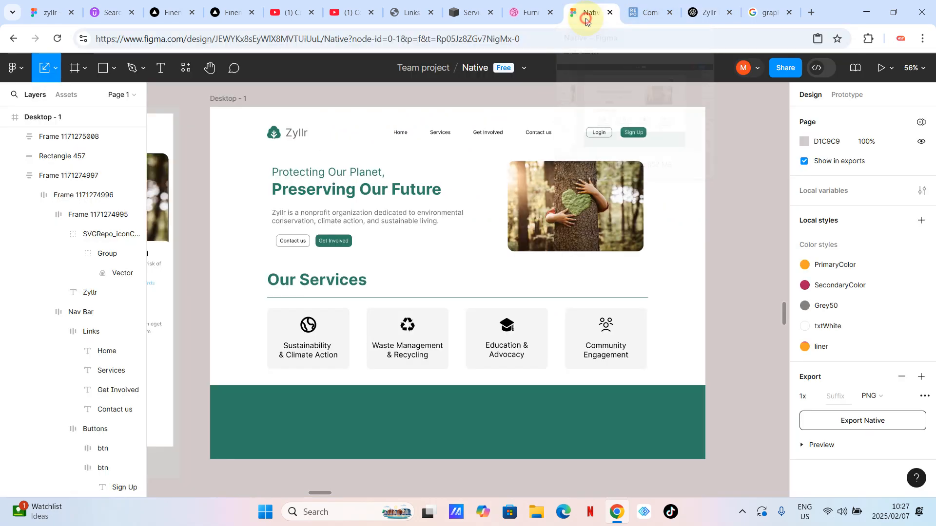
{"action": "scroll", "coordinate": [486, 368], "scroll_direction": "down", "scroll_amount": 2}
{"action": "scroll", "coordinate": [487, 369], "scroll_direction": "up", "scroll_amount": 1}
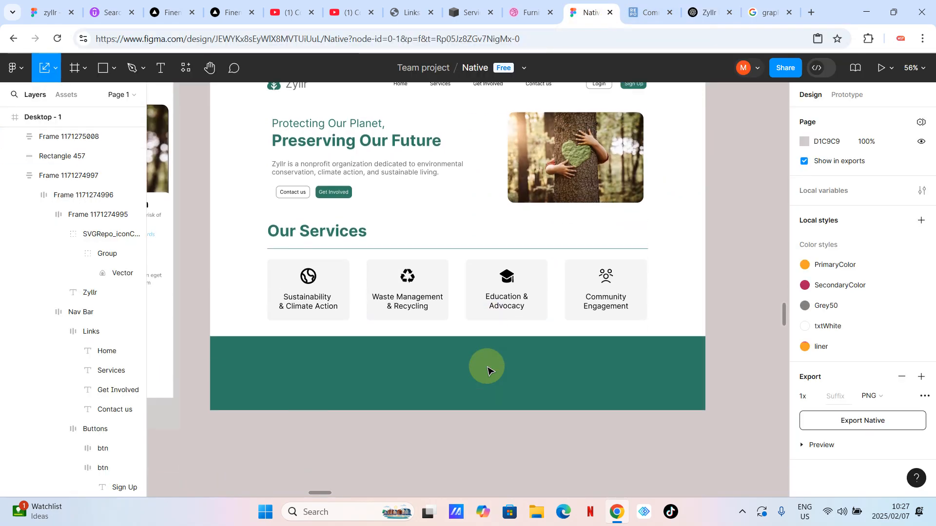
{"action": "scroll", "coordinate": [488, 371], "scroll_direction": "up", "scroll_amount": 1}
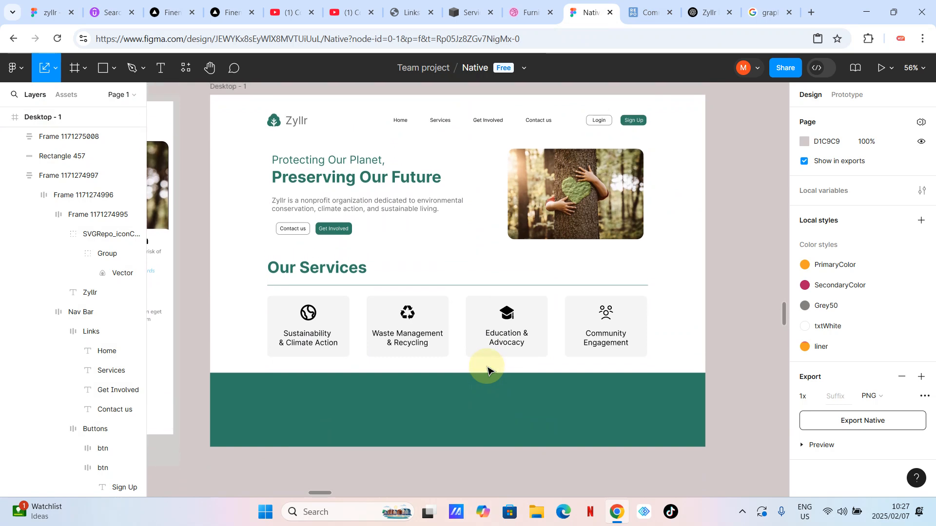
{"action": "left_click", "coordinate": [485, 390]}
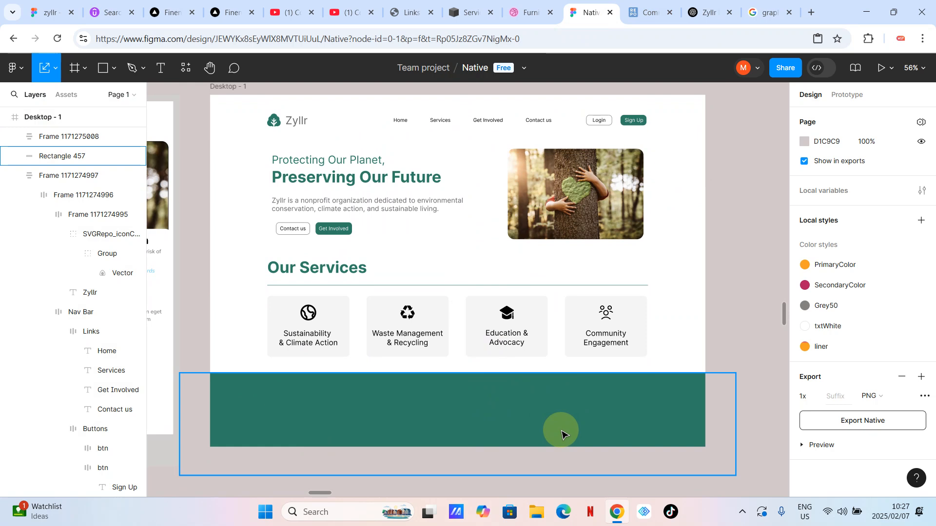
{"action": "left_click", "coordinate": [301, 269]}
{"action": "left_click", "coordinate": [190, 153]}
{"action": "left_click", "coordinate": [160, 68]}
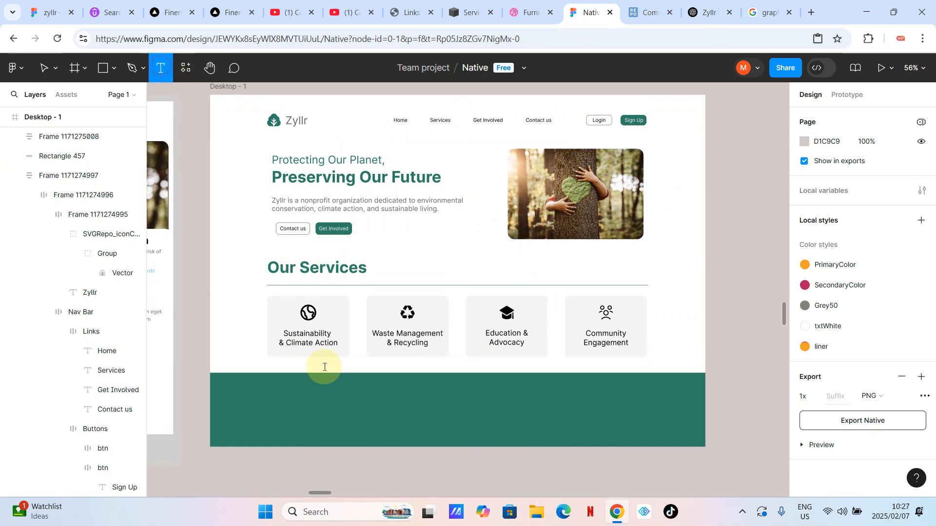
{"action": "left_click", "coordinate": [378, 422]}
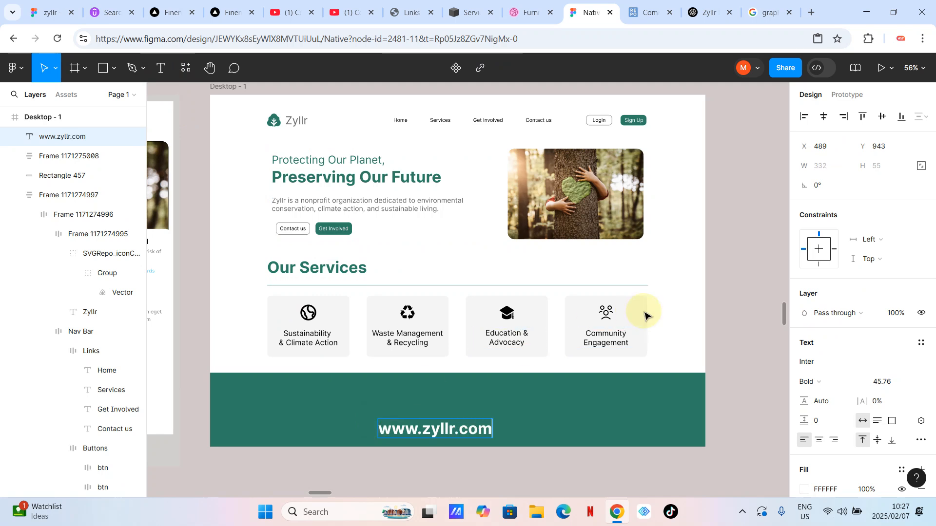
{"action": "key", "text": "Escape"}
{"action": "left_click_drag", "start_coordinate": [467, 432], "coordinate": [476, 408]}
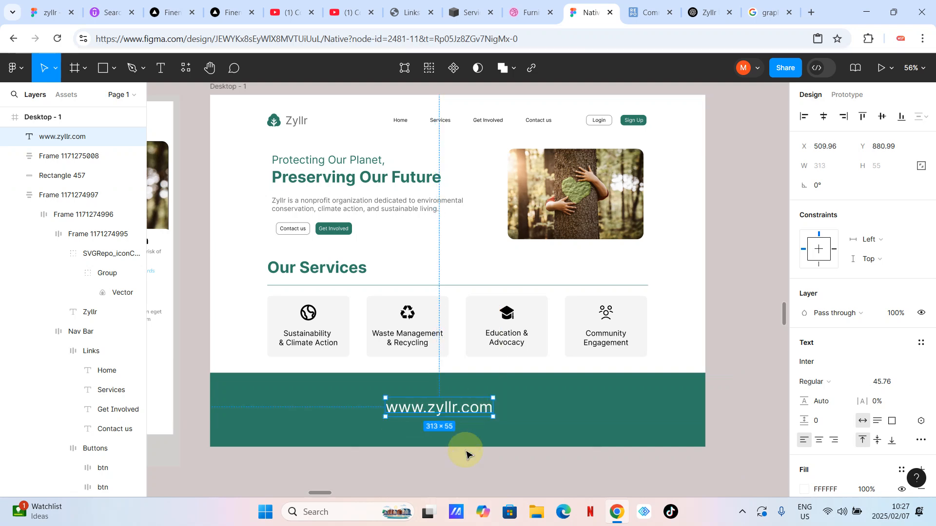
{"action": "left_click", "coordinate": [464, 485]}
{"action": "left_click", "coordinate": [467, 412]}
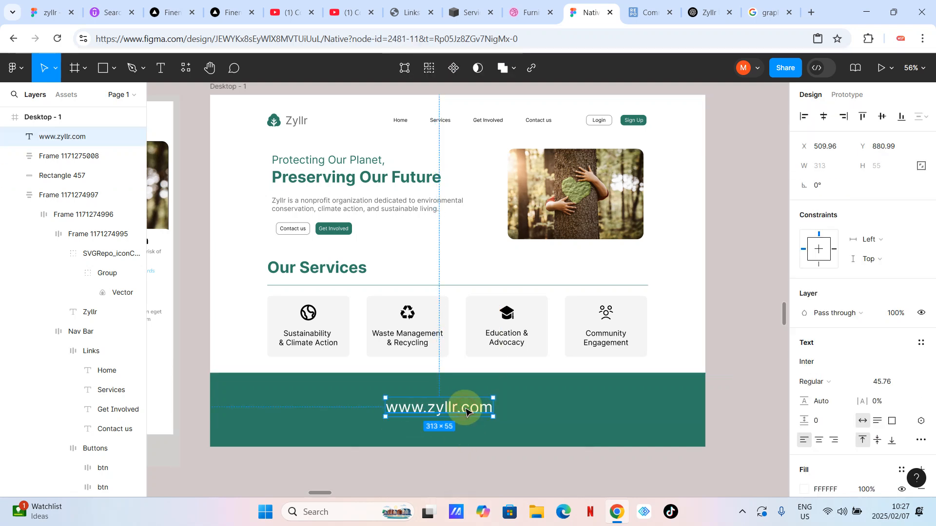
{"action": "left_click", "coordinate": [559, 411]}
{"action": "left_click", "coordinate": [477, 407]}
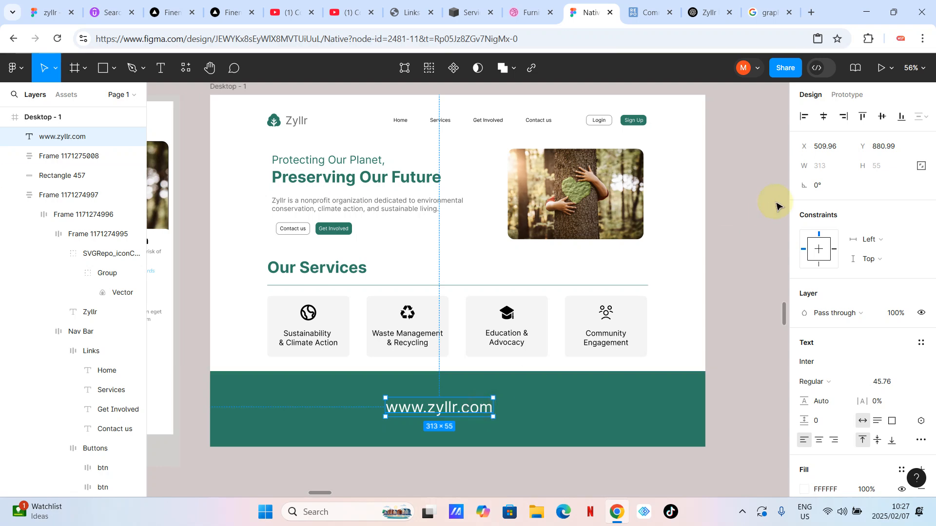
{"action": "left_click", "coordinate": [823, 117]}
{"action": "left_click", "coordinate": [746, 231]}
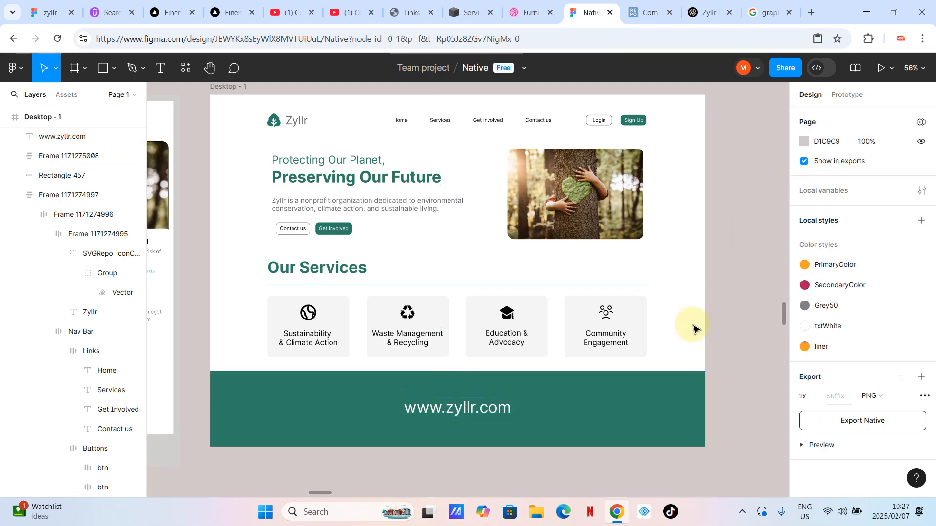
Step: Compare the Desktop - 1 landing page with the HomePage frame and recheck the Contact Us content in ChatGPT
{"action": "scroll", "coordinate": [696, 328], "scroll_direction": "down", "scroll_amount": 5}
{"action": "scroll", "coordinate": [695, 328], "scroll_direction": "right", "scroll_amount": 2}
{"action": "scroll", "coordinate": [580, 376], "scroll_direction": "up", "scroll_amount": 3}
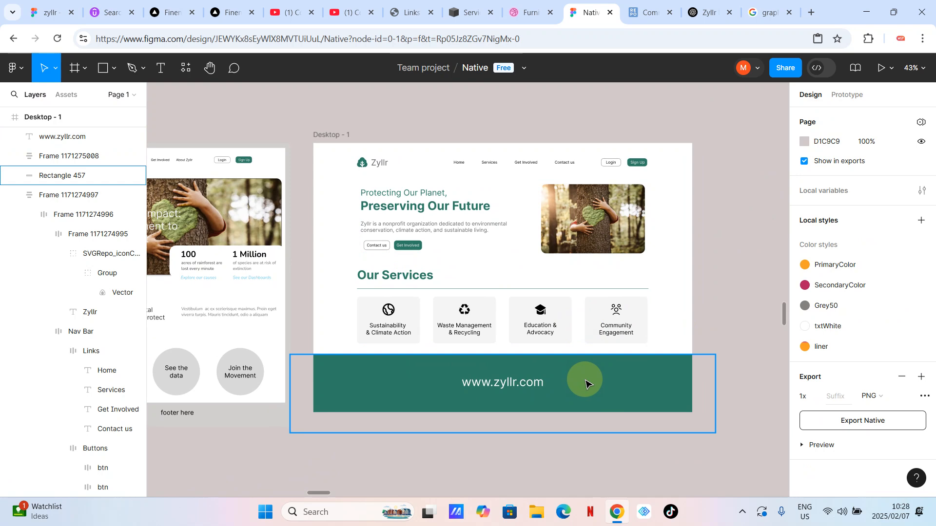
{"action": "scroll", "coordinate": [585, 383], "scroll_direction": "down", "scroll_amount": 3}
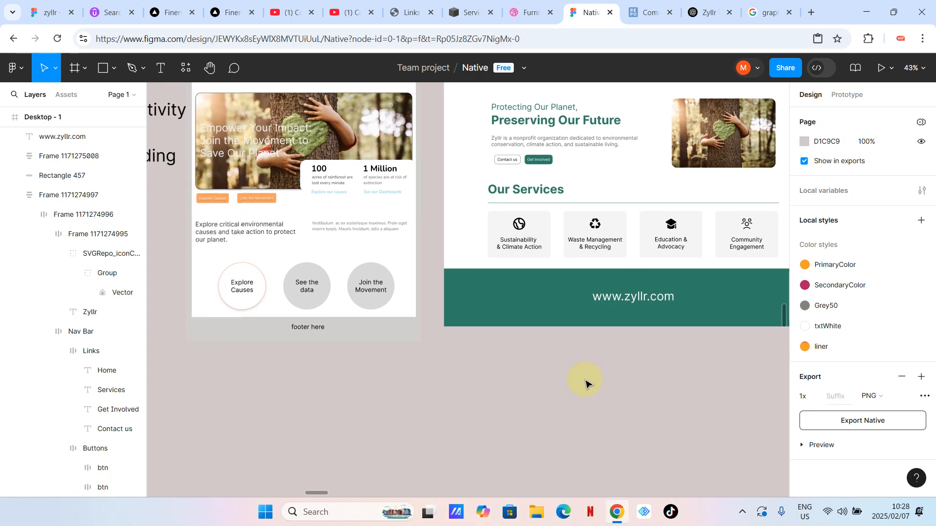
{"action": "scroll", "coordinate": [584, 383], "scroll_direction": "left", "scroll_amount": 5}
{"action": "scroll", "coordinate": [585, 383], "scroll_direction": "right", "scroll_amount": 3}
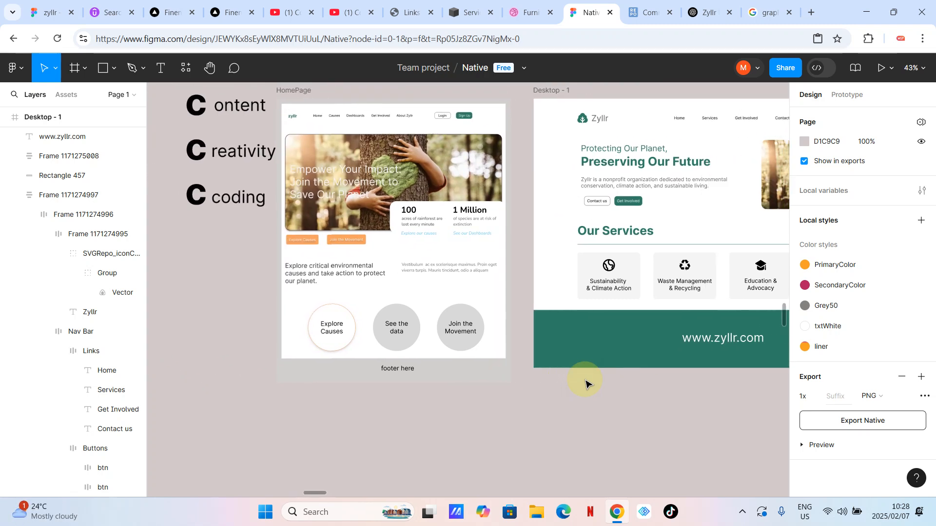
{"action": "scroll", "coordinate": [585, 383], "scroll_direction": "right", "scroll_amount": 4}
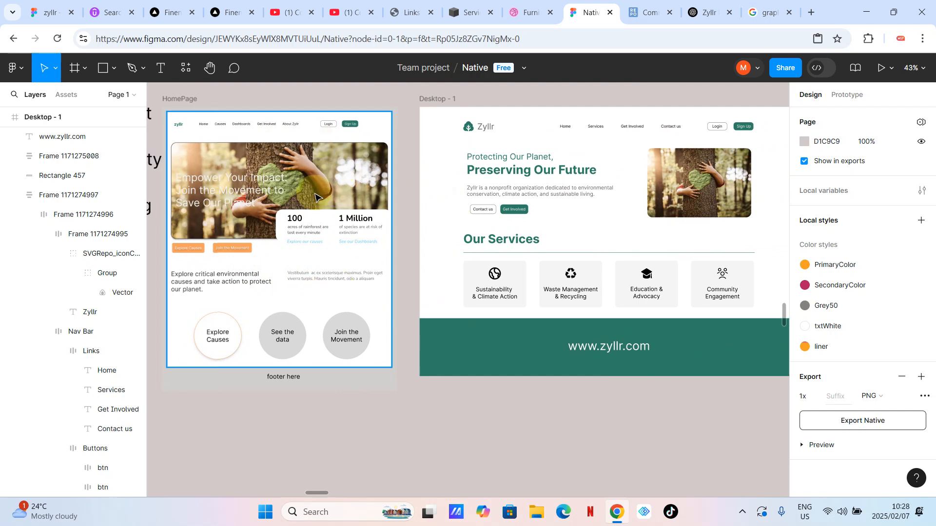
{"action": "scroll", "coordinate": [316, 196], "scroll_direction": "right", "scroll_amount": 5}
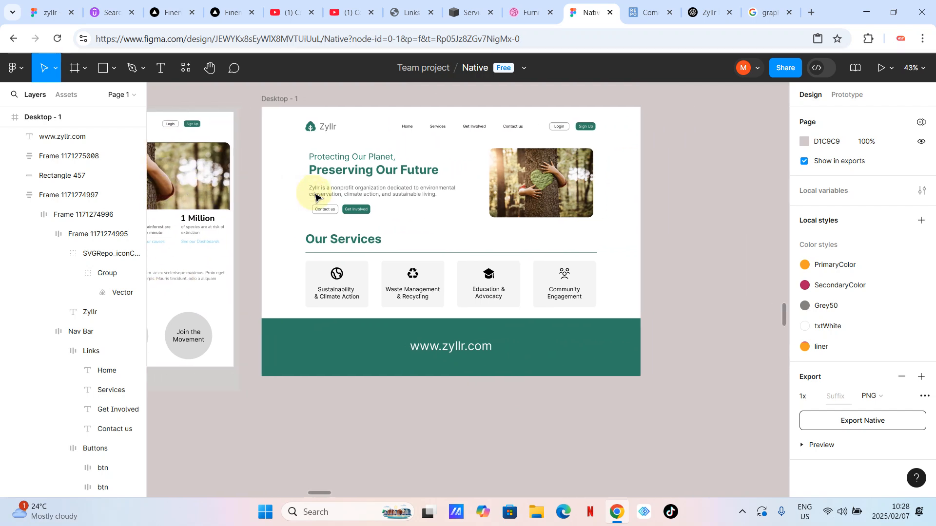
{"action": "scroll", "coordinate": [443, 192], "scroll_direction": "up", "scroll_amount": 1}
{"action": "scroll", "coordinate": [442, 195], "scroll_direction": "up", "scroll_amount": 5}
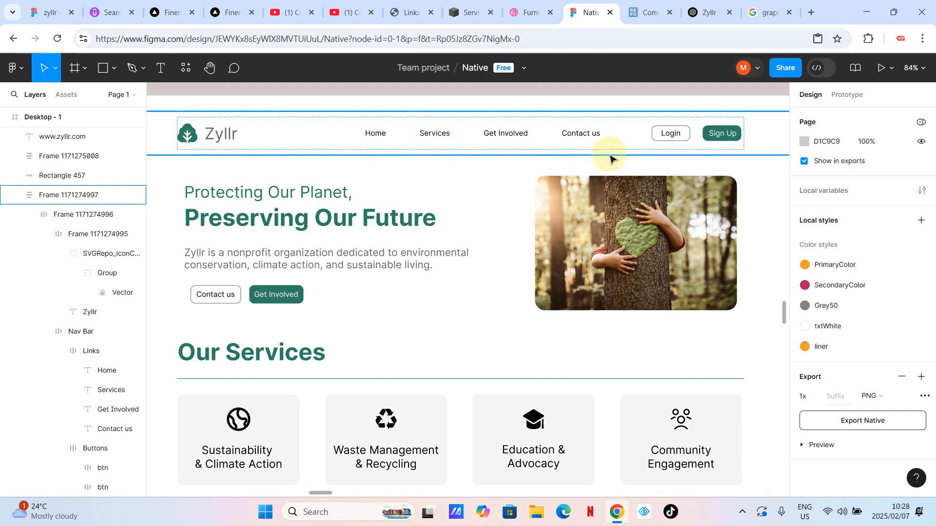
{"action": "scroll", "coordinate": [689, 143], "scroll_direction": "down", "scroll_amount": 5}
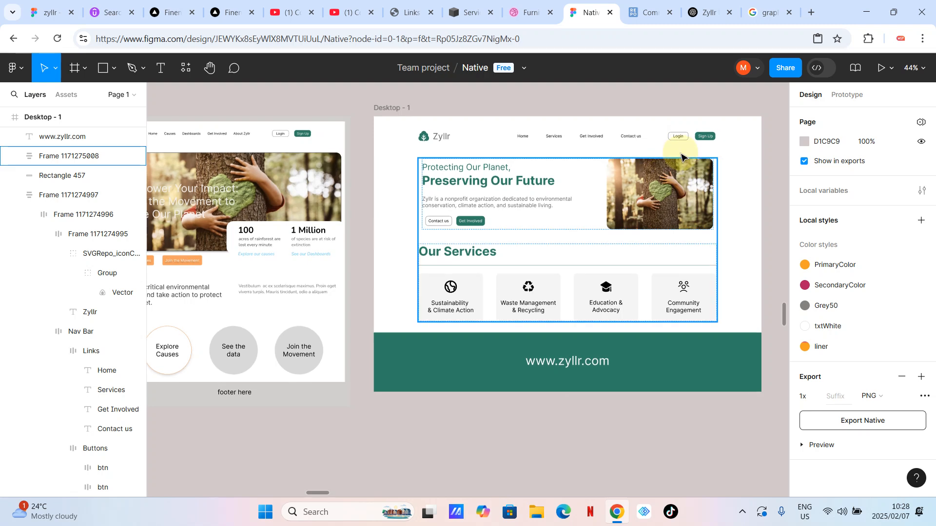
{"action": "scroll", "coordinate": [696, 189], "scroll_direction": "right", "scroll_amount": 2}
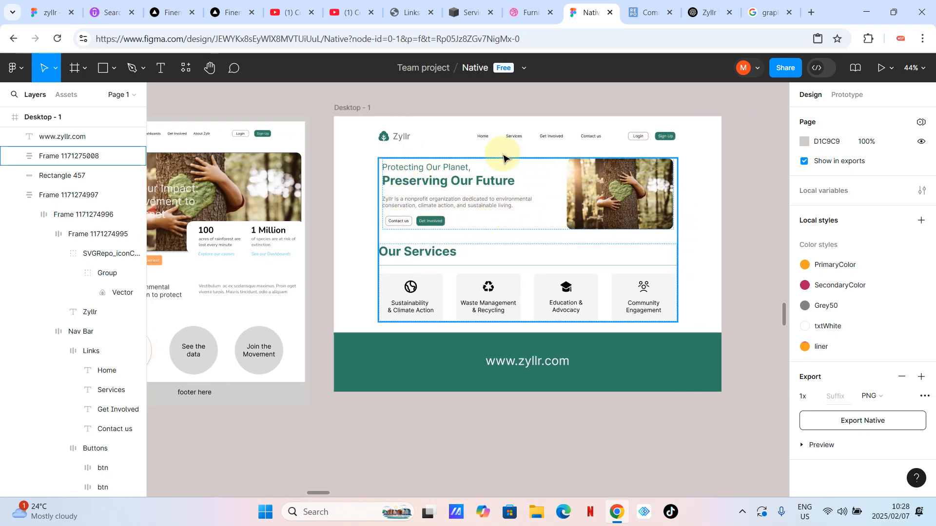
{"action": "scroll", "coordinate": [295, 213], "scroll_direction": "left", "scroll_amount": 5}
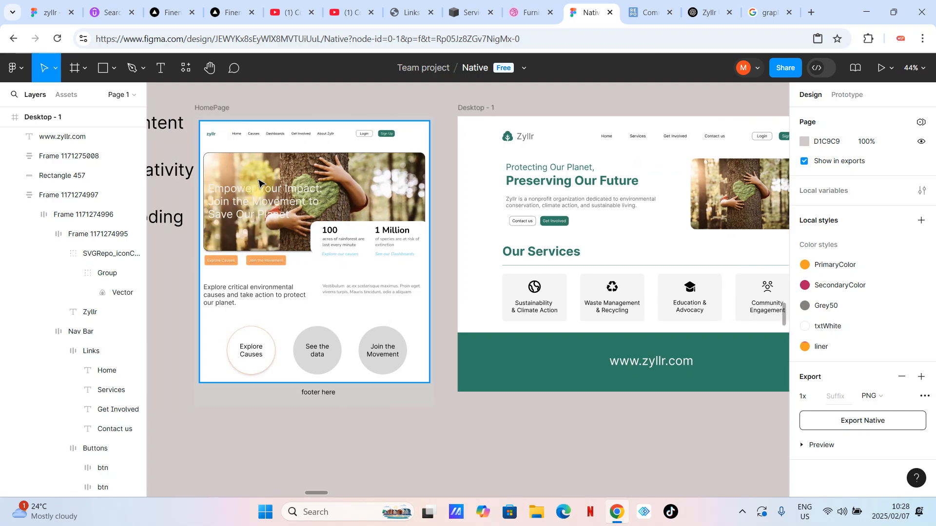
{"action": "scroll", "coordinate": [295, 213], "scroll_direction": "right", "scroll_amount": 5}
{"action": "left_click", "coordinate": [416, 171]}
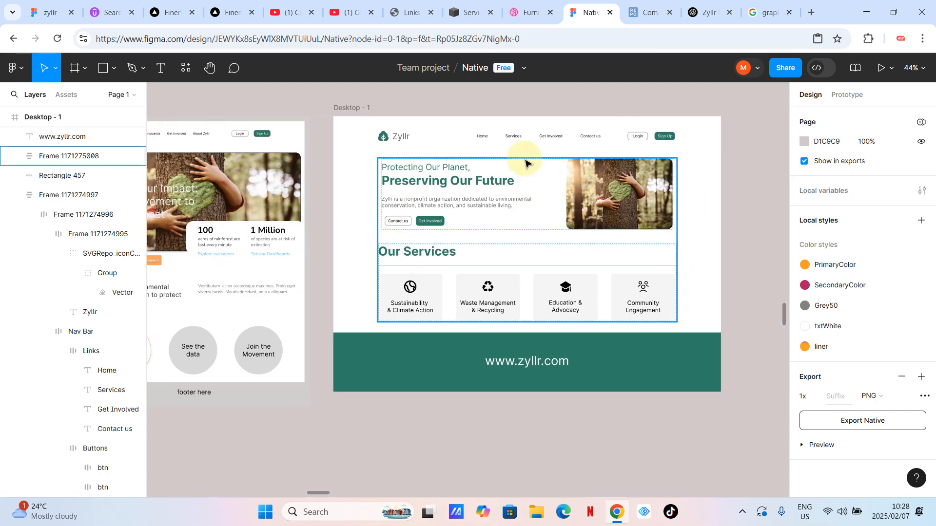
{"action": "left_click", "coordinate": [533, 96]}
{"action": "left_click", "coordinate": [706, 12]}
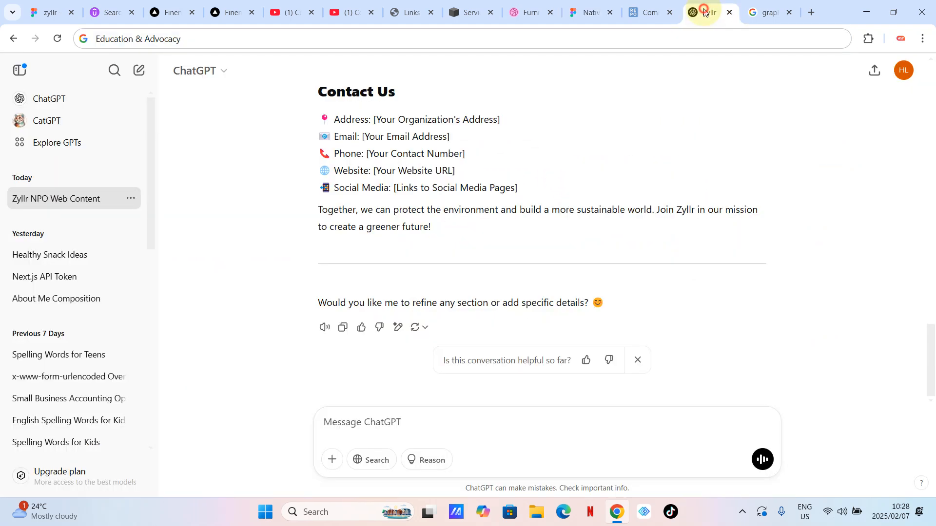
{"action": "left_click", "coordinate": [588, 14]}
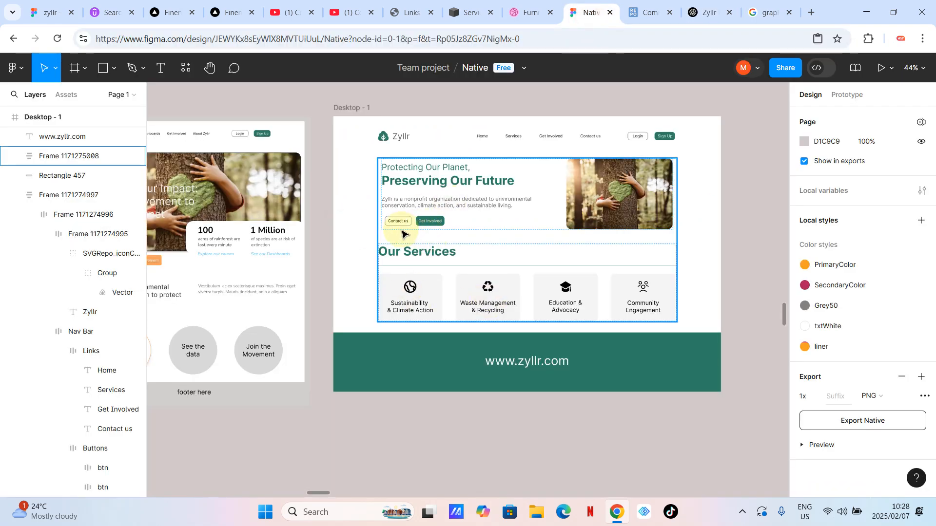
Step: Reduce the left padding of the hero's Buttons frame to 0 so the Contact us button lines up with the text above
{"action": "scroll", "coordinate": [402, 235], "scroll_direction": "up", "scroll_amount": 5}
{"action": "left_click", "coordinate": [421, 232]}
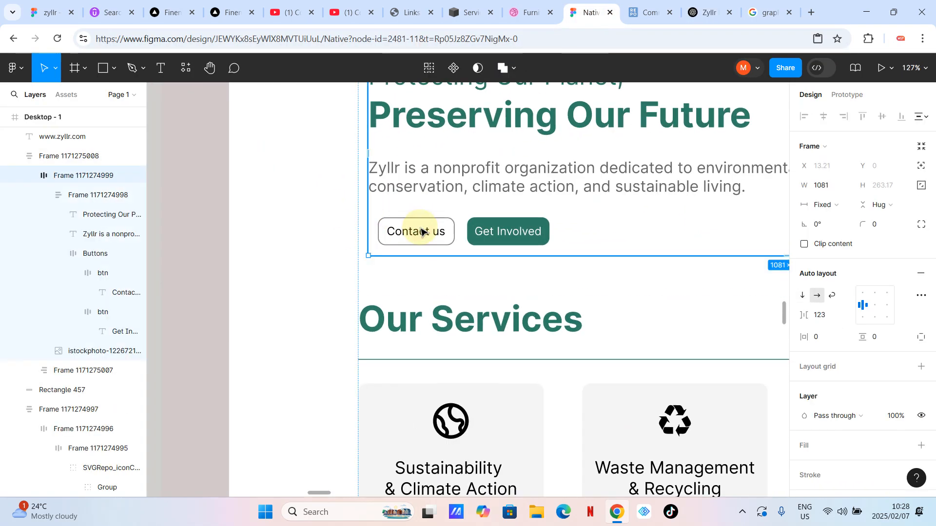
{"action": "left_click", "coordinate": [425, 232]}
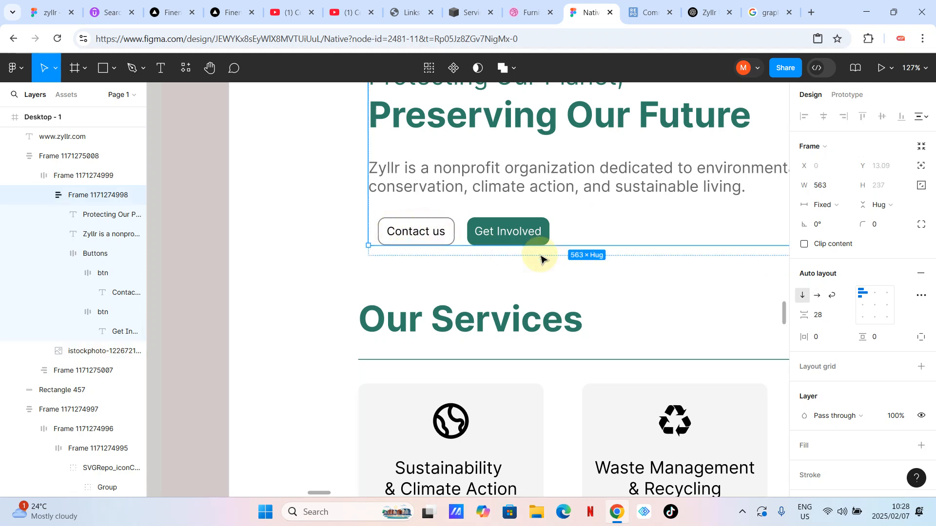
{"action": "left_click", "coordinate": [428, 225]}
{"action": "scroll", "coordinate": [364, 232], "scroll_direction": "up", "scroll_amount": 5}
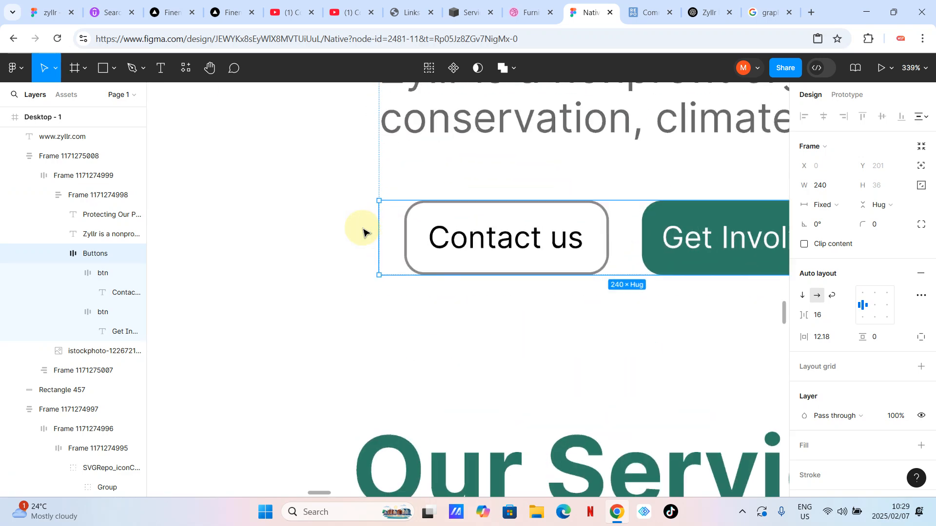
{"action": "mouse_move", "coordinate": [386, 234]}
{"action": "left_mouse_down"}
{"action": "mouse_move", "coordinate": [394, 235]}
{"action": "mouse_move", "coordinate": [370, 243]}
{"action": "left_mouse_up"}
{"action": "scroll", "coordinate": [370, 243], "scroll_direction": "down", "scroll_amount": 10}
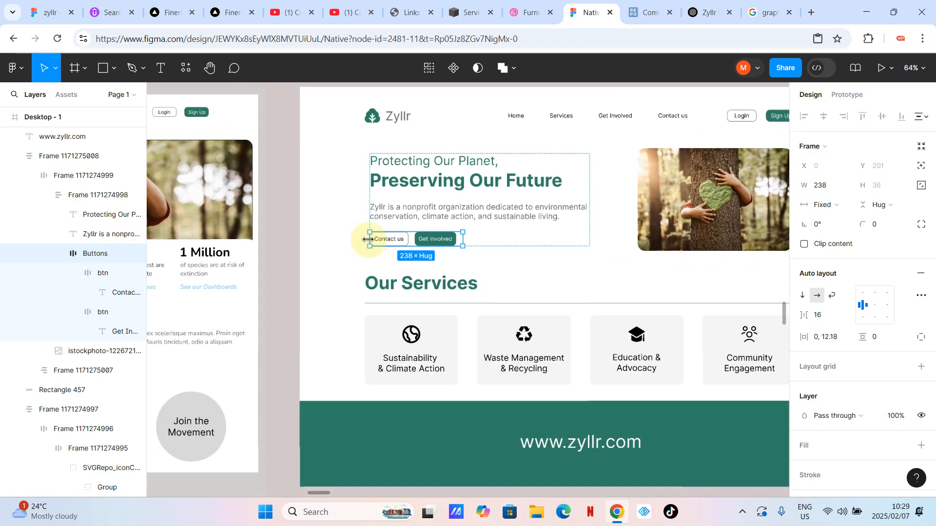
{"action": "left_click", "coordinate": [320, 246]}
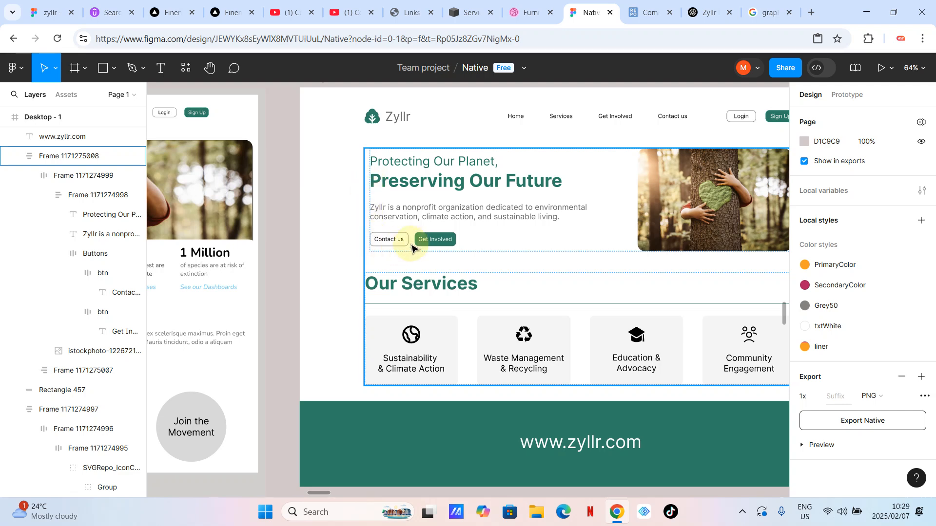
{"action": "scroll", "coordinate": [413, 246], "scroll_direction": "down", "scroll_amount": 3}
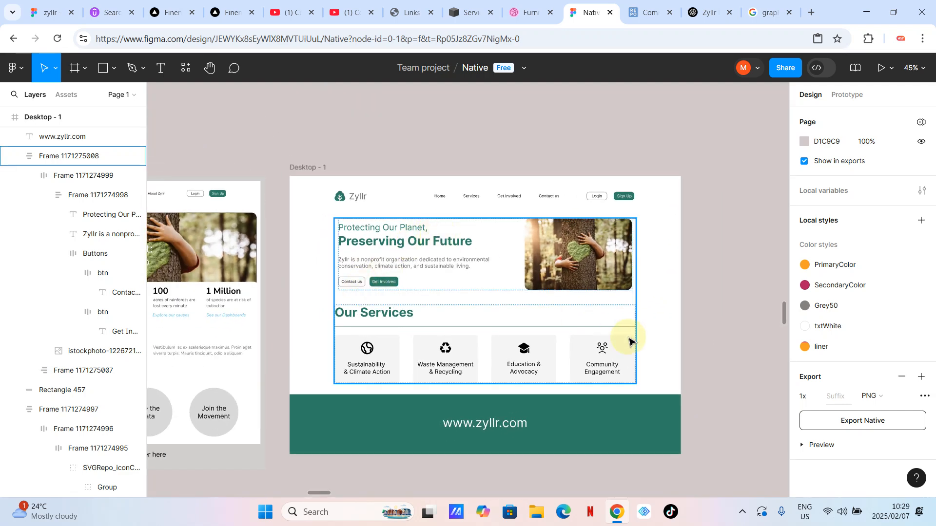
{"action": "scroll", "coordinate": [480, 397], "scroll_direction": "down", "scroll_amount": 2}
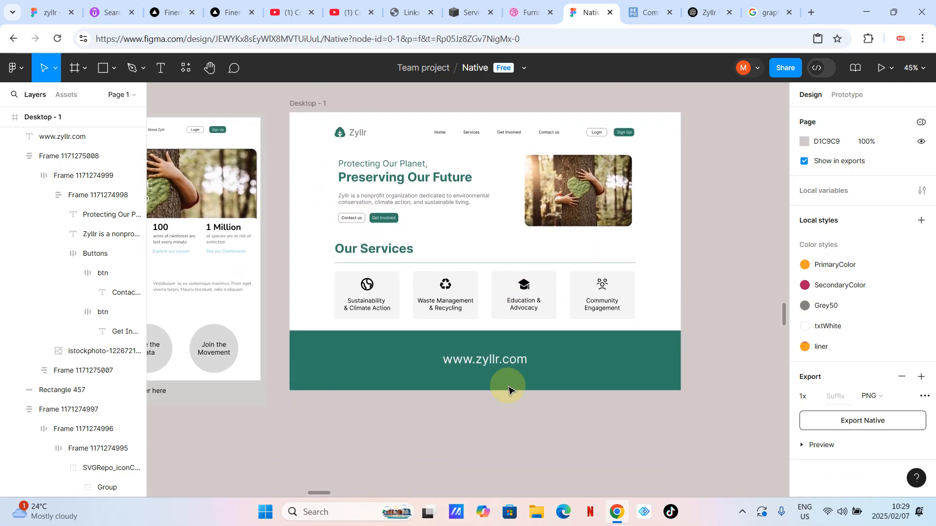
{"action": "scroll", "coordinate": [531, 376], "scroll_direction": "up", "scroll_amount": 1}
{"action": "scroll", "coordinate": [536, 375], "scroll_direction": "up", "scroll_amount": 1}
{"action": "scroll", "coordinate": [638, 316], "scroll_direction": "down", "scroll_amount": 3}
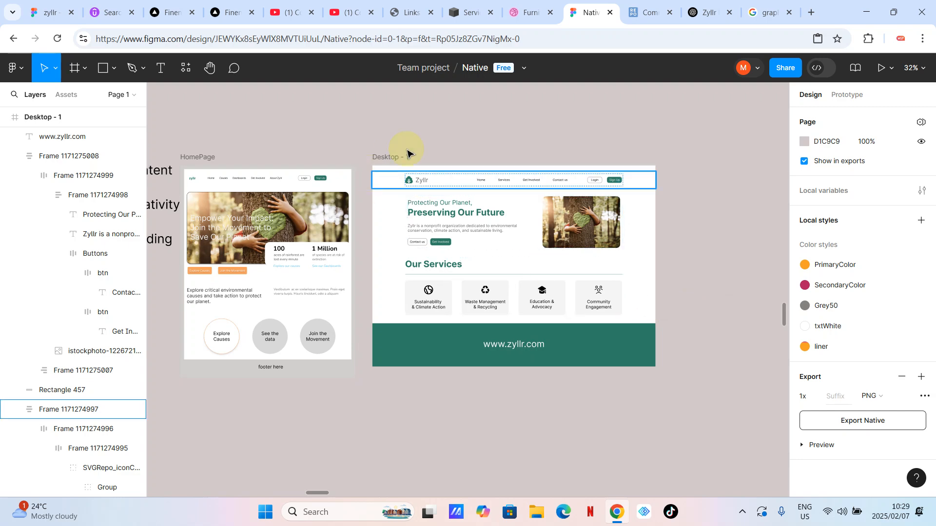
Step: Switch to YouTube and look through the video pages of the Coded Uwi and Coded Design channels
{"action": "left_click", "coordinate": [289, 13]}
{"action": "left_click", "coordinate": [360, 12]}
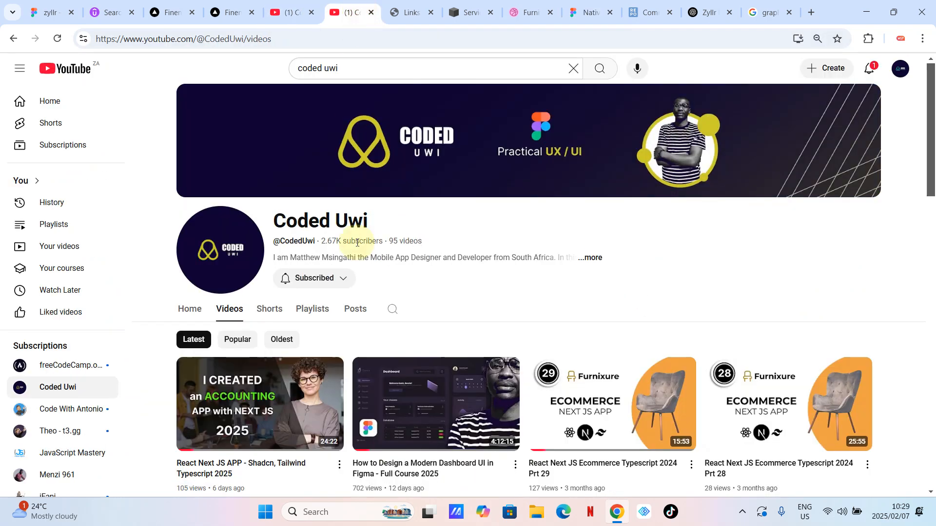
{"action": "scroll", "coordinate": [356, 241], "scroll_direction": "down", "scroll_amount": 10}
{"action": "scroll", "coordinate": [357, 247], "scroll_direction": "up", "scroll_amount": 10}
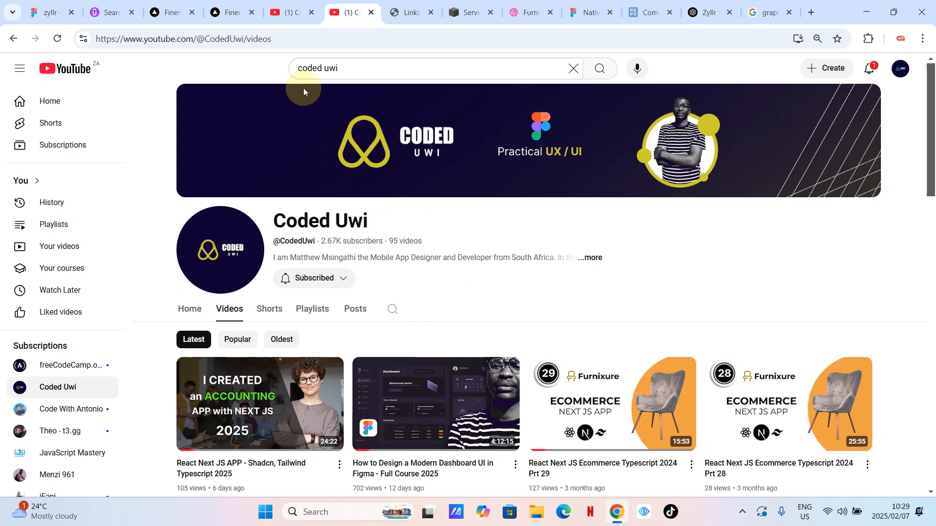
{"action": "left_click", "coordinate": [289, 16]}
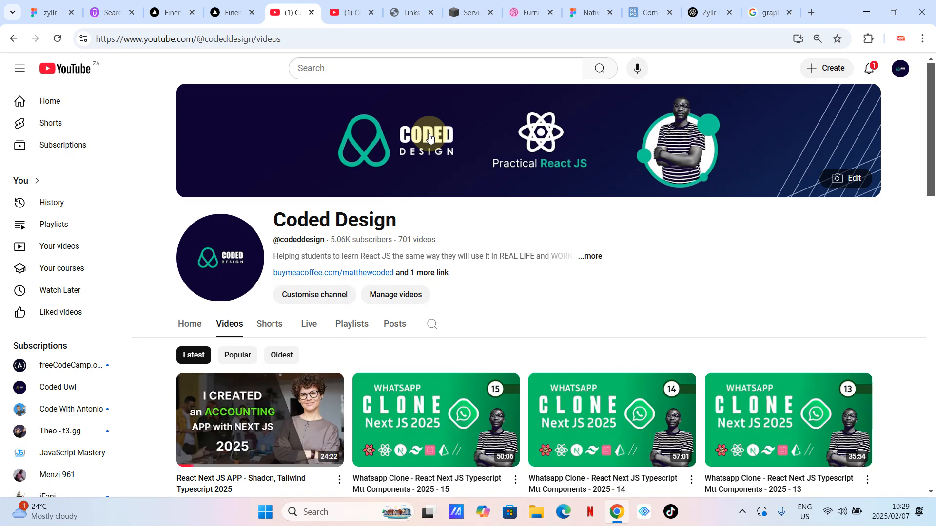
Step: Look over the Coded Uwi channel's video page and the instructor's course search results on Udemy
{"action": "key", "text": "ctrl+Tab"}
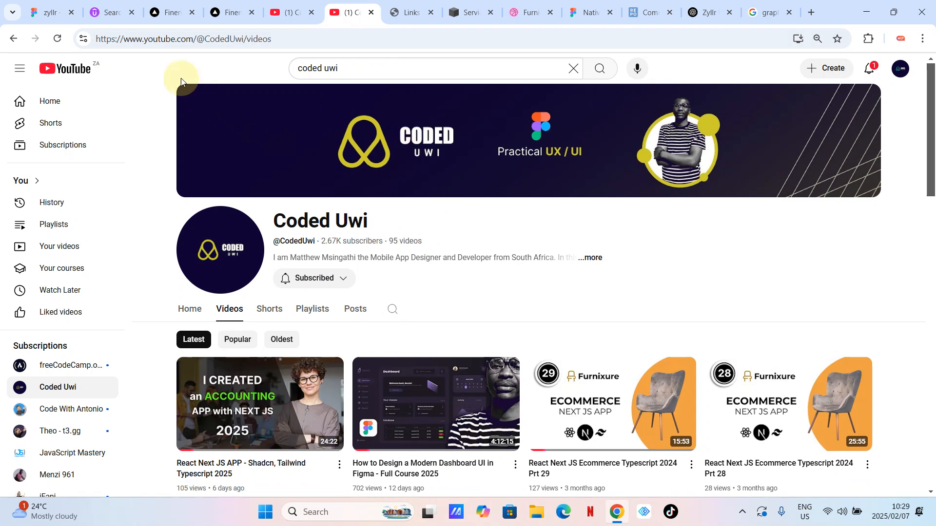
{"action": "left_click", "coordinate": [115, 12]}
{"action": "scroll", "coordinate": [449, 158], "scroll_direction": "down", "scroll_amount": 1}
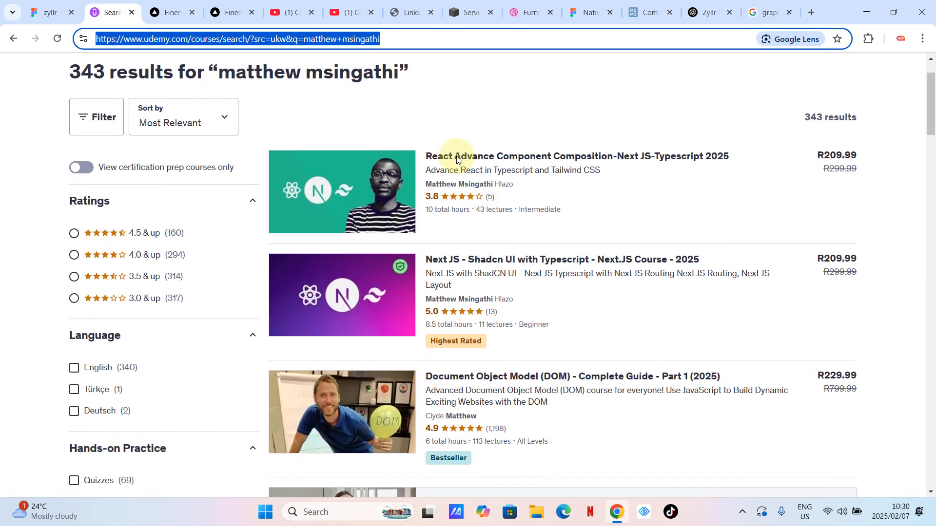
{"action": "mouse_move", "coordinate": [656, 179]}
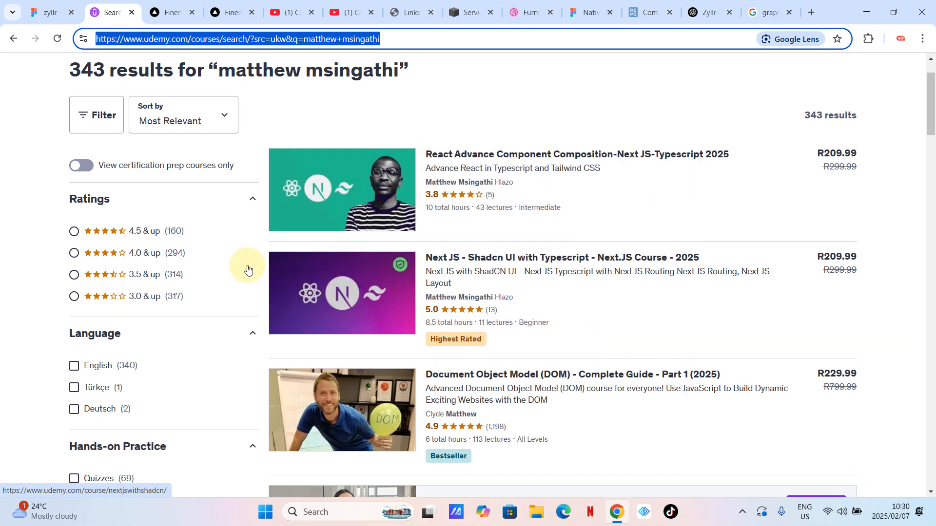
{"action": "mouse_move", "coordinate": [407, 294]}
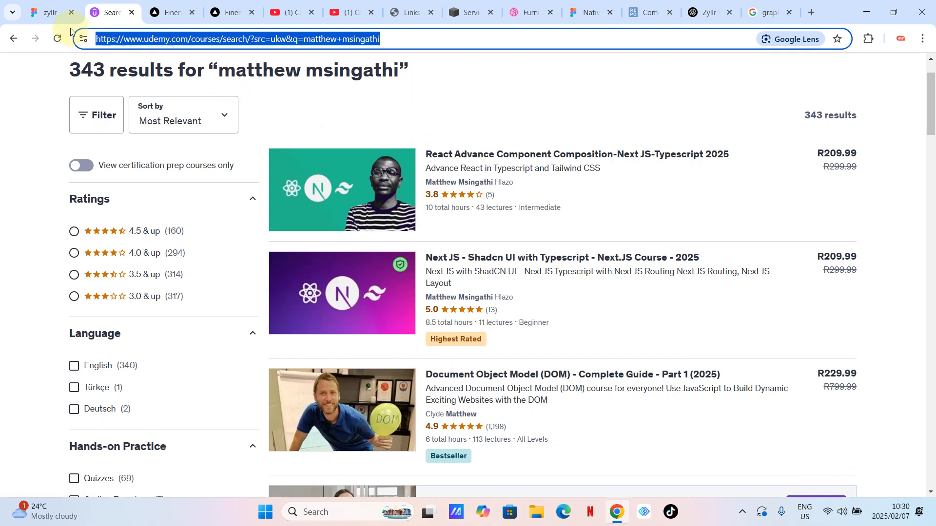
Step: Switch to the zyllr Figma file and look over the Causes page layout
{"action": "left_click", "coordinate": [38, 16]}
{"action": "scroll", "coordinate": [499, 185], "scroll_direction": "right", "scroll_amount": 10}
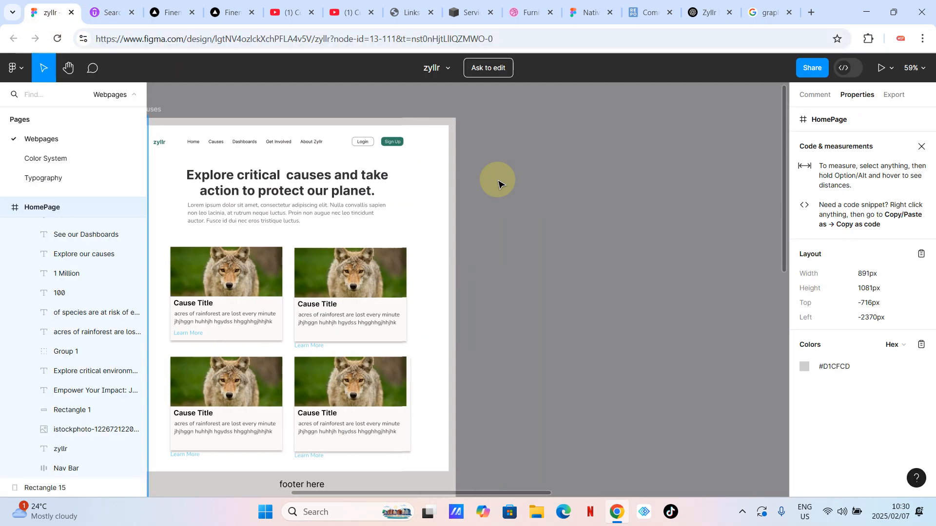
{"action": "scroll", "coordinate": [491, 181], "scroll_direction": "left", "scroll_amount": 10}
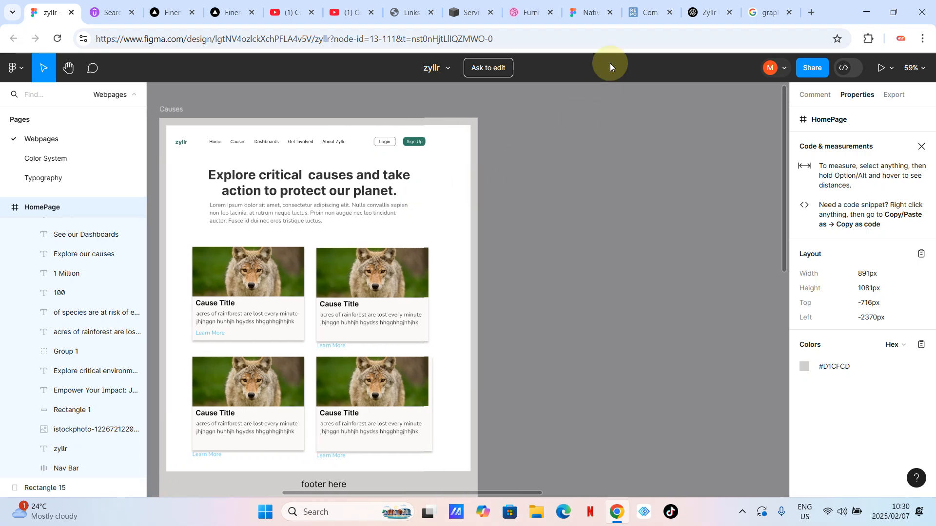
Step: Switch to the Native Figma file and review the Desktop - 1 landing page from the logo and hero to the service cards and footer band
{"action": "left_click", "coordinate": [588, 12]}
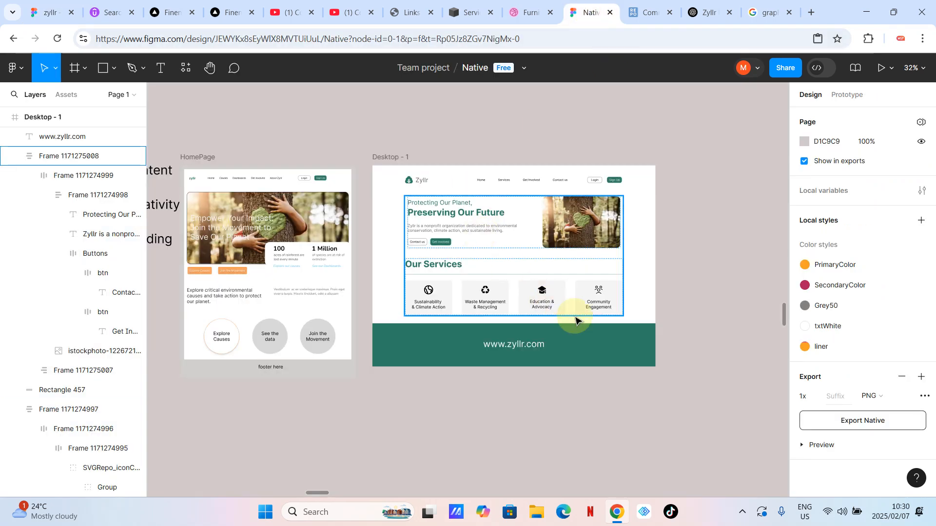
{"action": "scroll", "coordinate": [575, 319], "scroll_direction": "up", "scroll_amount": 3}
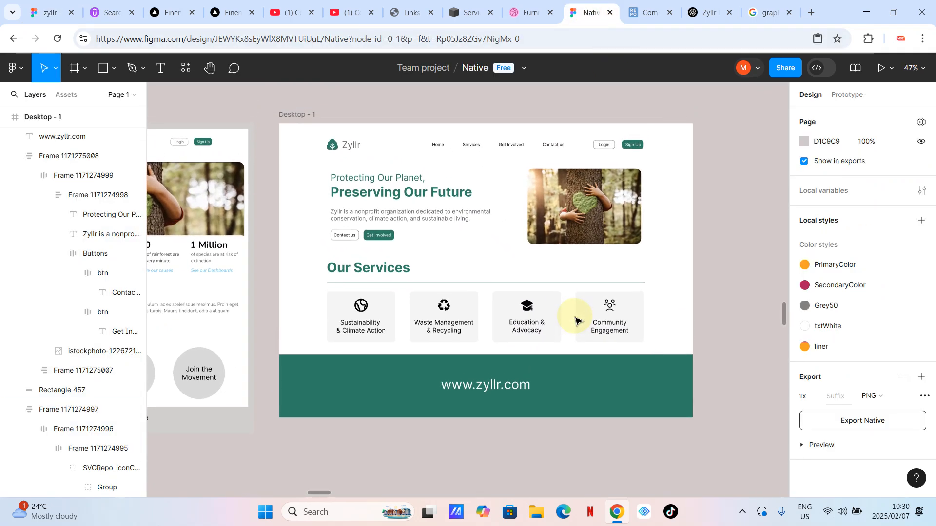
{"action": "scroll", "coordinate": [575, 320], "scroll_direction": "up", "scroll_amount": 1}
{"action": "scroll", "coordinate": [575, 319], "scroll_direction": "up", "scroll_amount": 1}
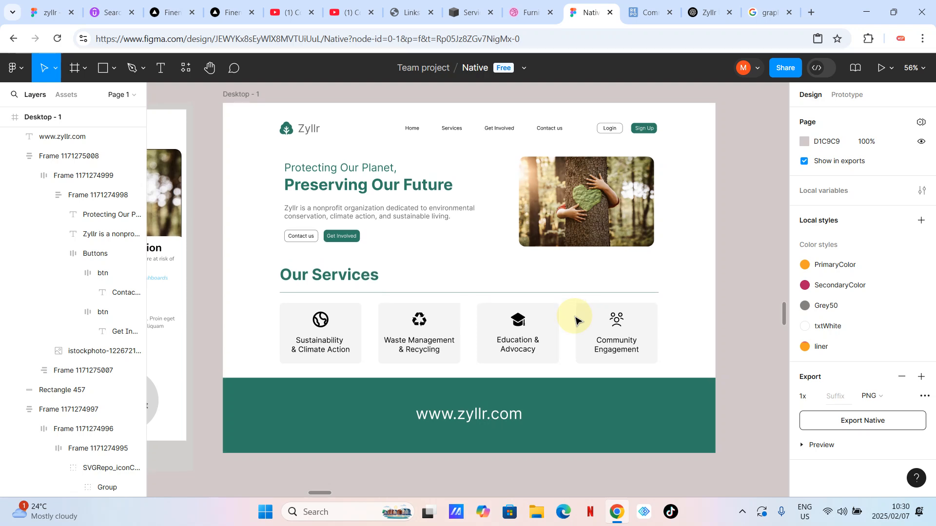
{"action": "left_click", "coordinate": [241, 108]}
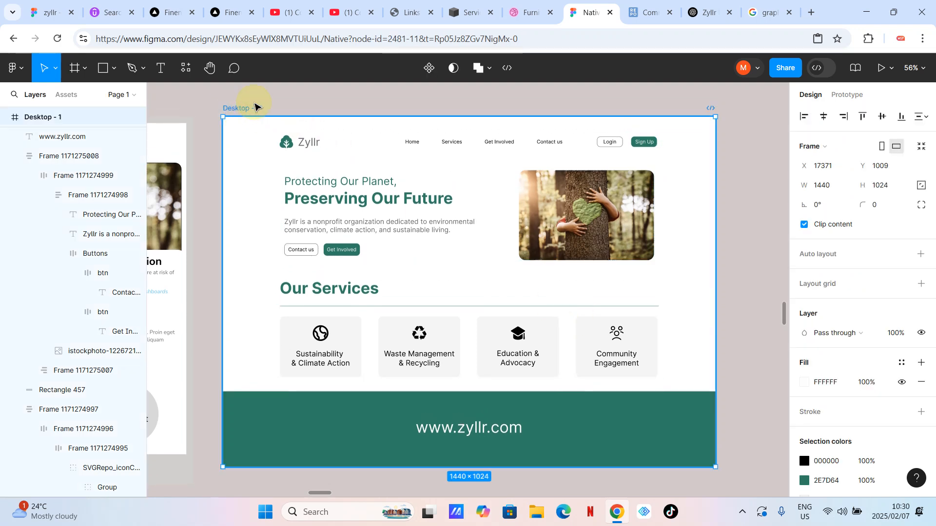
{"action": "left_click", "coordinate": [295, 101]}
{"action": "left_click", "coordinate": [247, 107]}
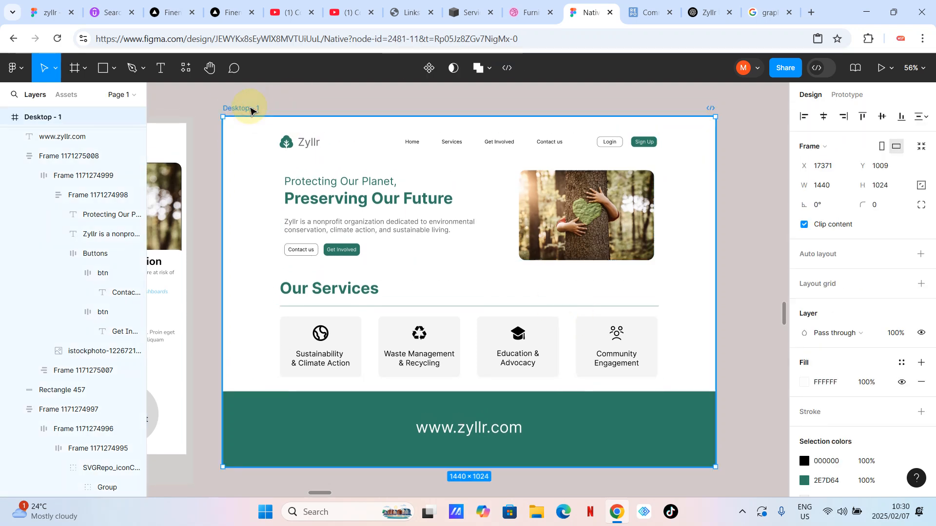
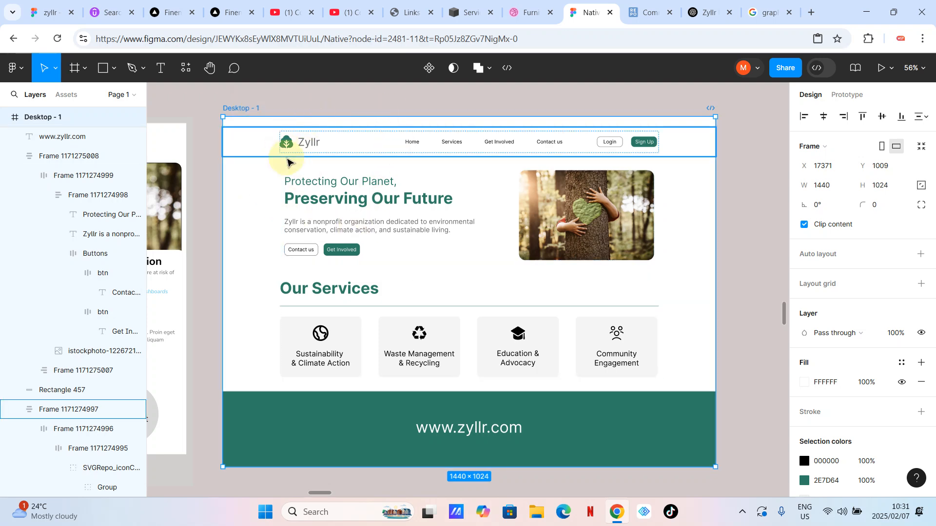
{"action": "scroll", "coordinate": [302, 152], "scroll_direction": "up", "scroll_amount": 5}
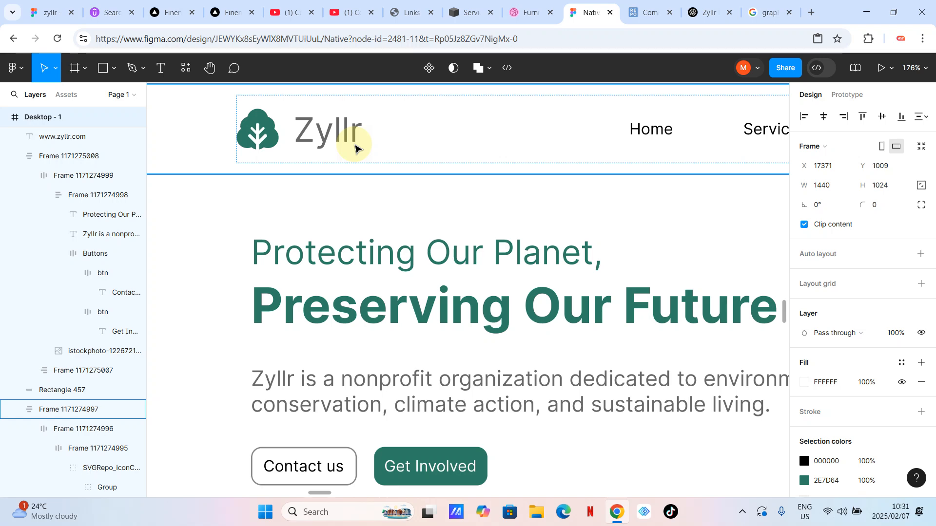
{"action": "scroll", "coordinate": [355, 147], "scroll_direction": "down", "scroll_amount": 5}
{"action": "scroll", "coordinate": [355, 213], "scroll_direction": "down", "scroll_amount": 3}
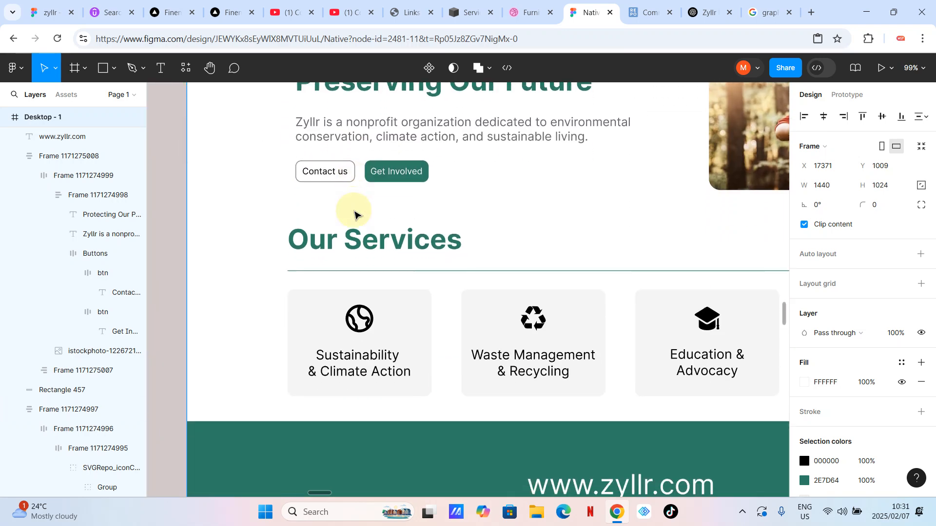
{"action": "scroll", "coordinate": [389, 266], "scroll_direction": "down", "scroll_amount": 3}
{"action": "scroll", "coordinate": [442, 286], "scroll_direction": "right", "scroll_amount": 2}
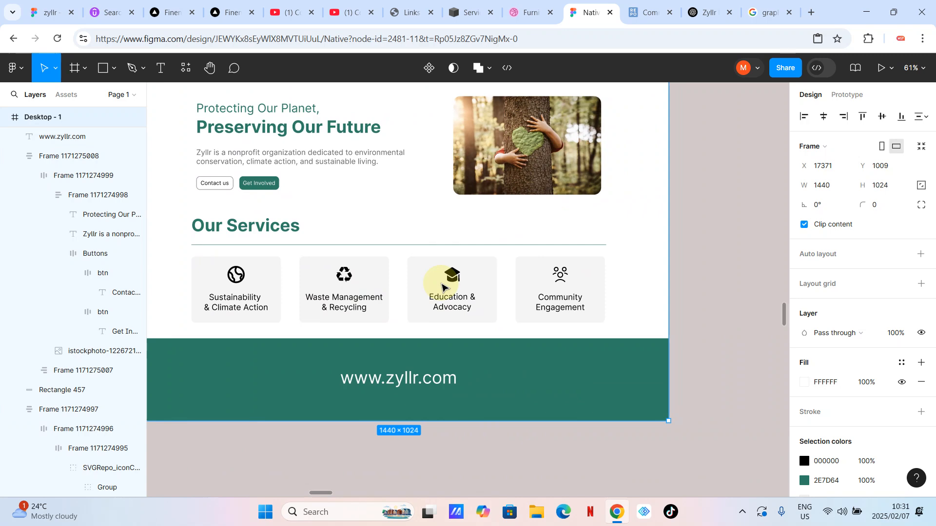
{"action": "scroll", "coordinate": [442, 286], "scroll_direction": "down", "scroll_amount": 3}
{"action": "left_click", "coordinate": [492, 398]}
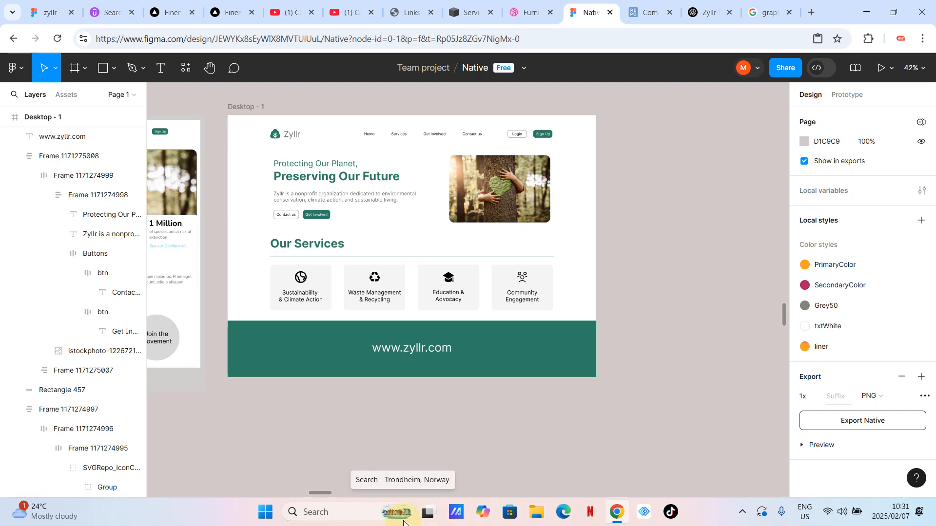
{"action": "left_click", "coordinate": [288, 363]}
{"action": "left_click_drag", "start_coordinate": [345, 322], "coordinate": [401, 358]}
{"action": "left_click", "coordinate": [394, 351]}
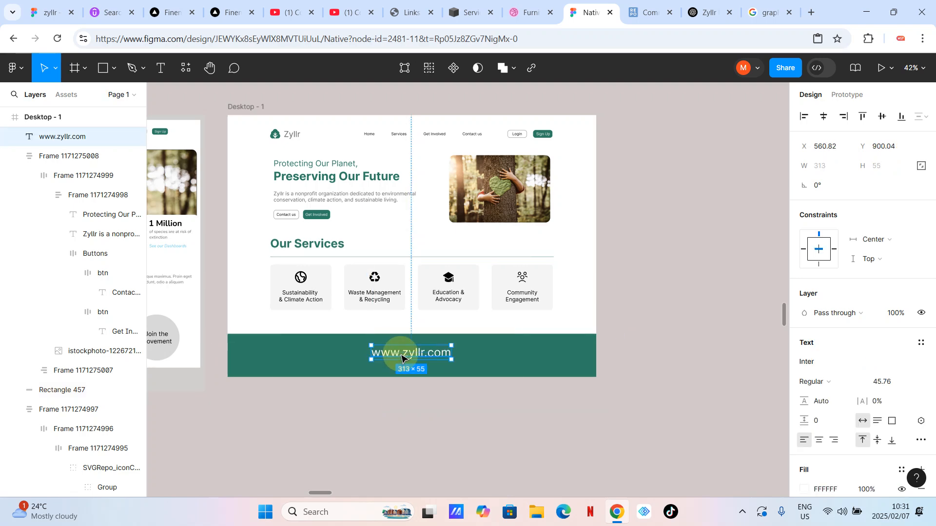
Step: Add a 1 px inside stroke to the Sustainability & Climate Action card
{"action": "scroll", "coordinate": [293, 321], "scroll_direction": "up", "scroll_amount": 5}
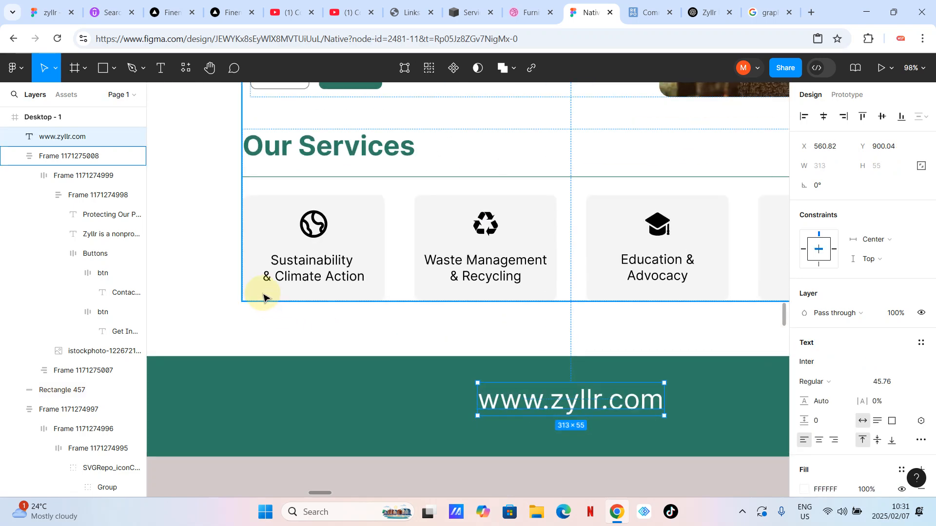
{"action": "scroll", "coordinate": [263, 294], "scroll_direction": "up", "scroll_amount": 3}
{"action": "left_click", "coordinate": [246, 213]}
{"action": "double_click", "coordinate": [245, 212]}
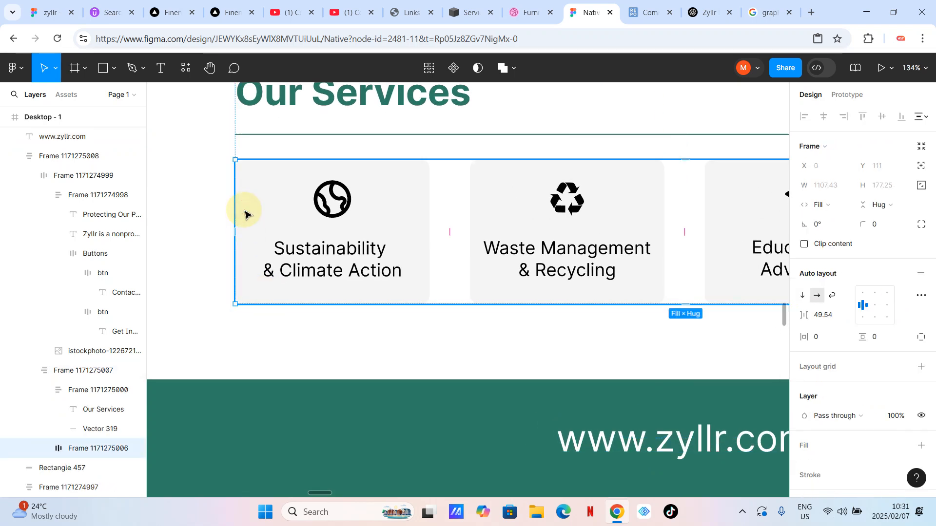
{"action": "double_click", "coordinate": [245, 213]}
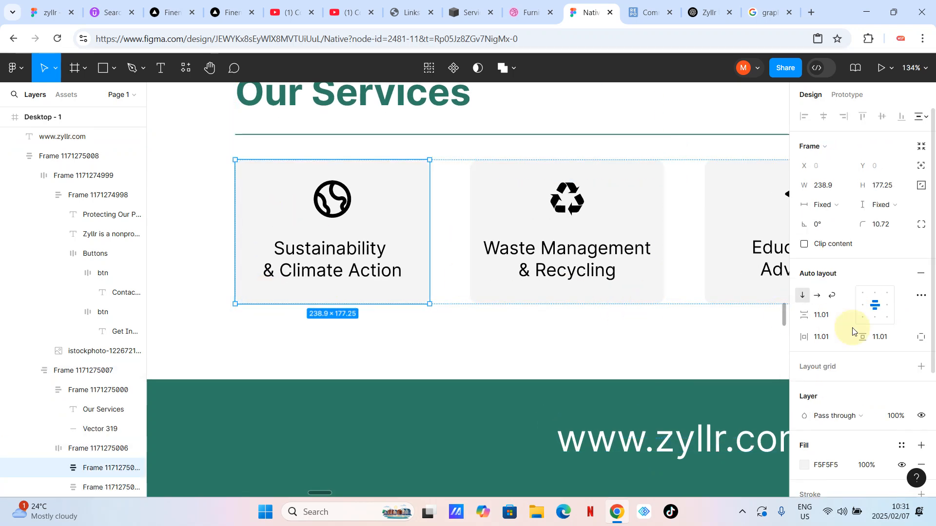
{"action": "scroll", "coordinate": [872, 328], "scroll_direction": "down", "scroll_amount": 3}
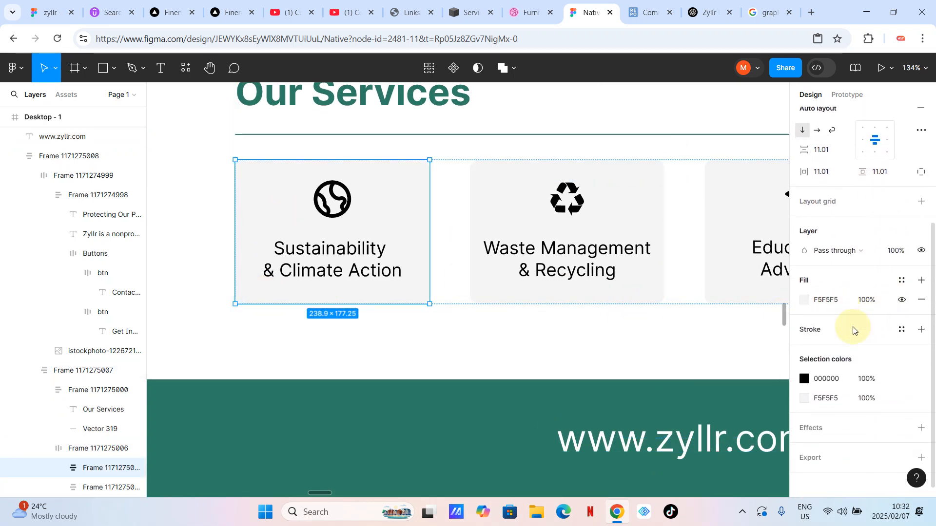
{"action": "left_click", "coordinate": [921, 330]}
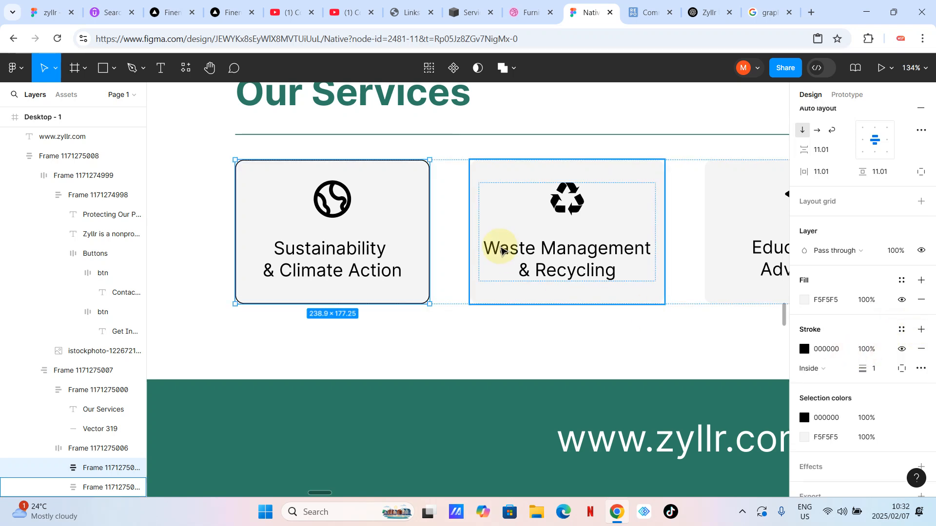
Step: Sample the footer's green for the Sustainability & Climate Action card's stroke and lighten it to C6D9D3
{"action": "left_click", "coordinate": [804, 349]}
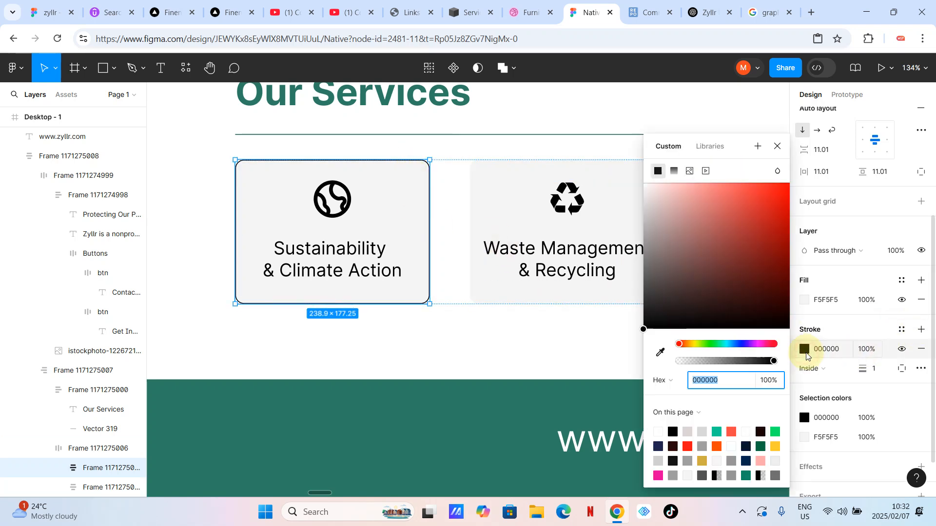
{"action": "left_click", "coordinate": [661, 352]}
{"action": "left_click", "coordinate": [448, 418]}
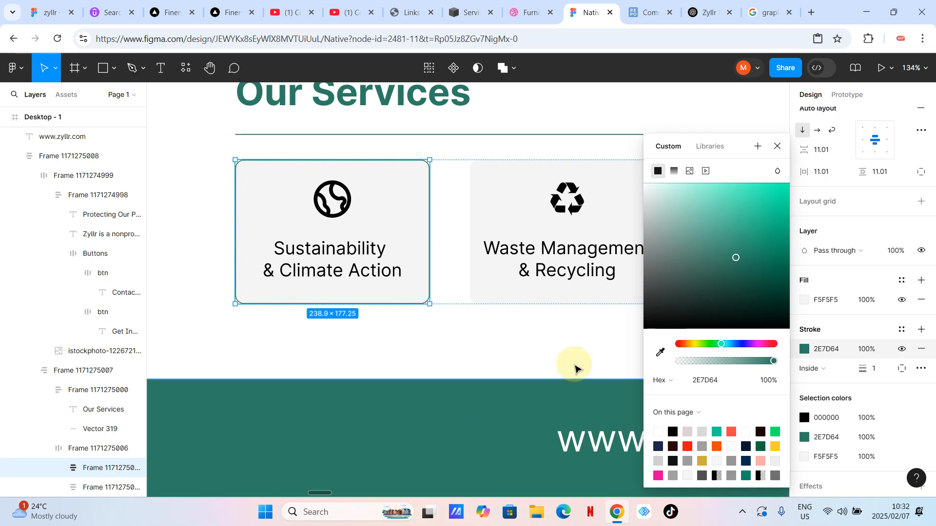
{"action": "mouse_move", "coordinate": [736, 263]}
{"action": "left_mouse_down"}
{"action": "mouse_move", "coordinate": [683, 248]}
{"action": "mouse_move", "coordinate": [652, 228]}
{"action": "mouse_move", "coordinate": [657, 211]}
{"action": "left_mouse_up"}
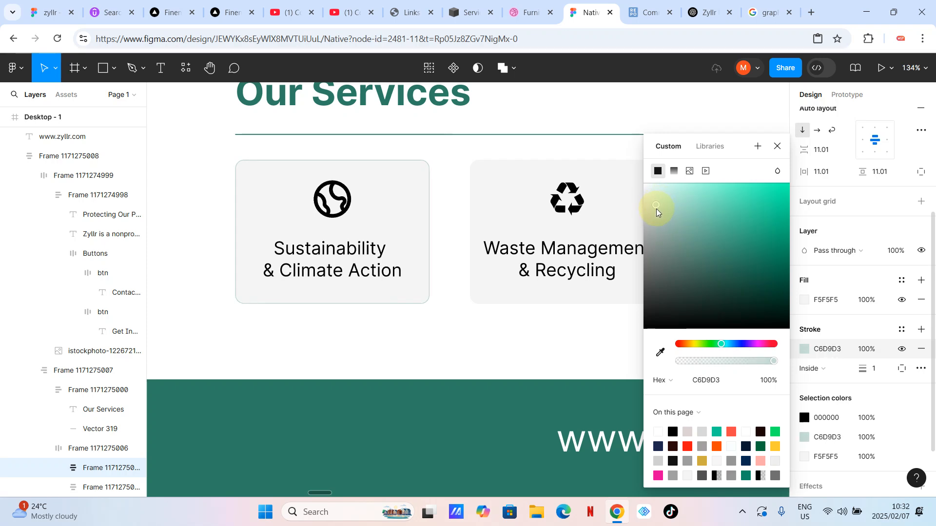
{"action": "scroll", "coordinate": [322, 254], "scroll_direction": "down", "scroll_amount": 5}
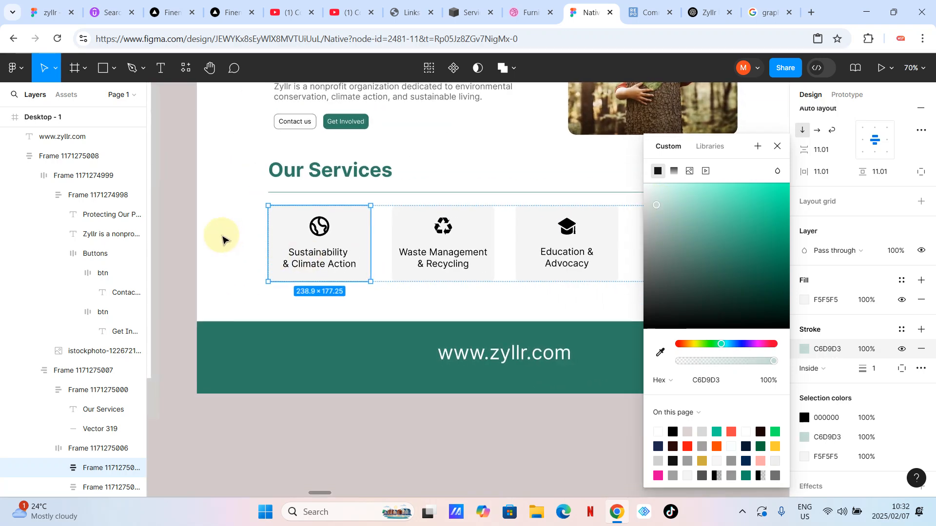
{"action": "left_click", "coordinate": [222, 239]}
{"action": "scroll", "coordinate": [221, 237], "scroll_direction": "down", "scroll_amount": 3}
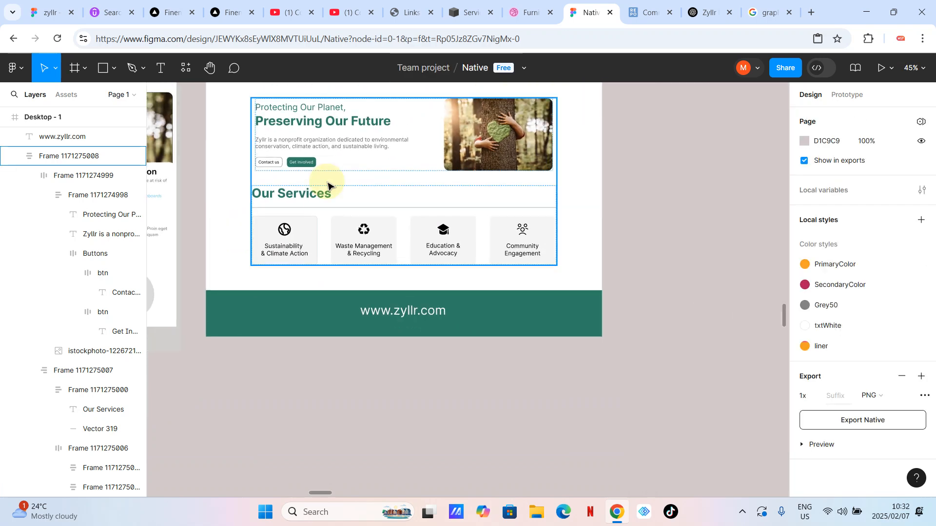
Step: Select the Sustainability & Climate Action card and copy its stroke colour value C6D9D3
{"action": "scroll", "coordinate": [286, 232], "scroll_direction": "up", "scroll_amount": 6}
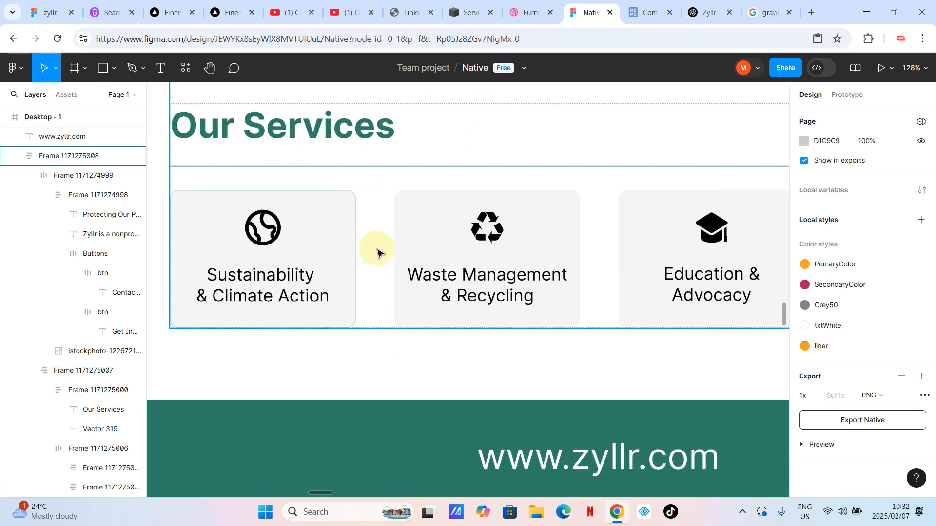
{"action": "scroll", "coordinate": [381, 254], "scroll_direction": "up", "scroll_amount": 3}
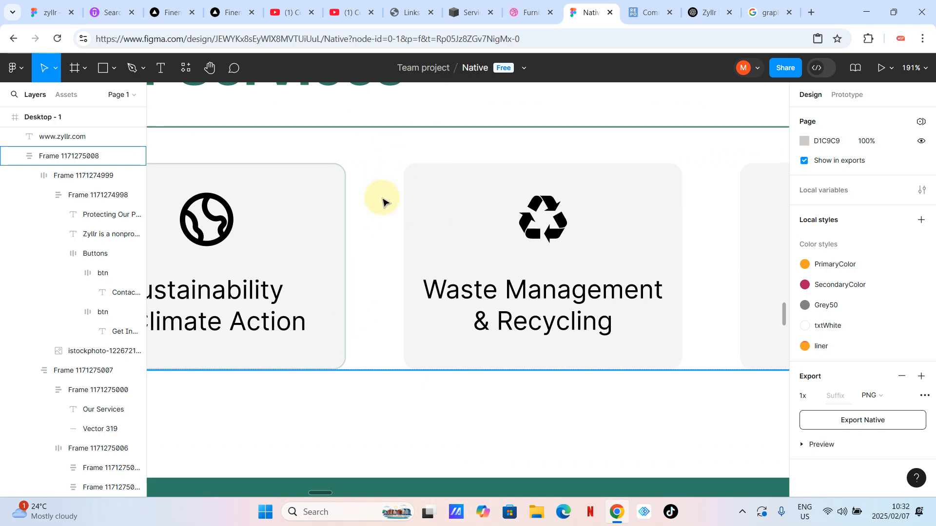
{"action": "left_click", "coordinate": [383, 202]}
{"action": "left_click", "coordinate": [343, 205]}
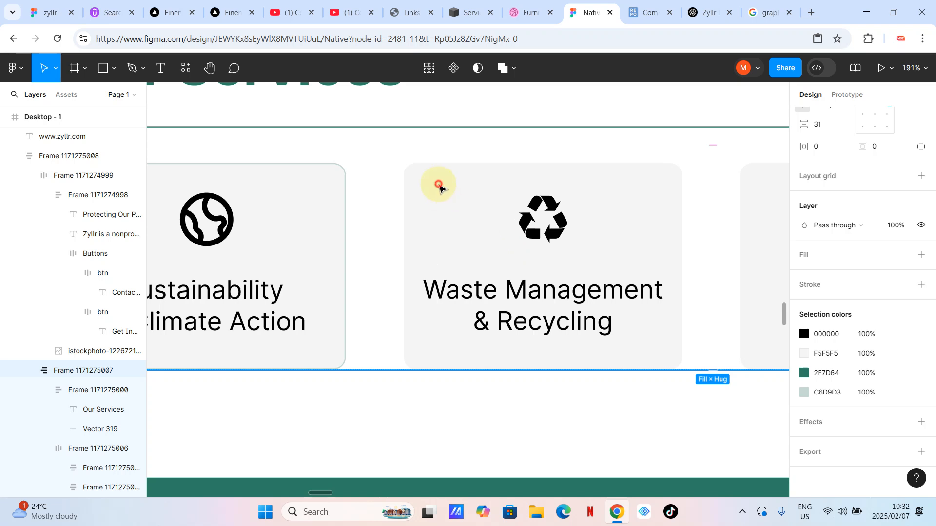
{"action": "left_click", "coordinate": [440, 188]}
{"action": "left_click", "coordinate": [482, 202]}
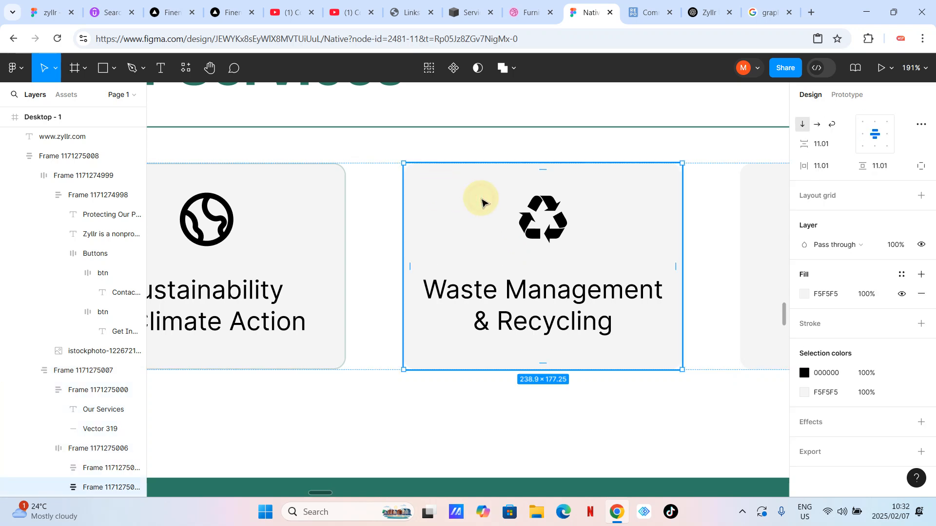
{"action": "left_click", "coordinate": [292, 195]}
{"action": "left_click", "coordinate": [291, 194]}
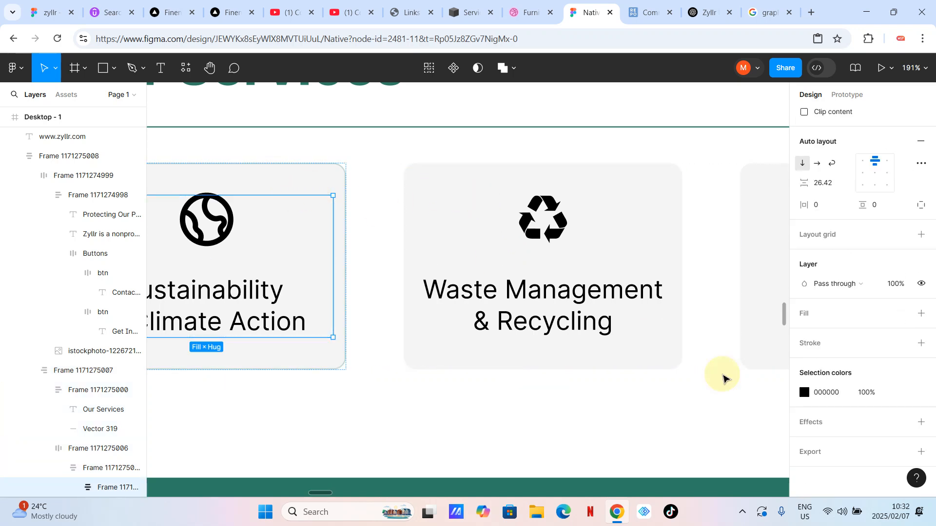
{"action": "left_click", "coordinate": [344, 178]}
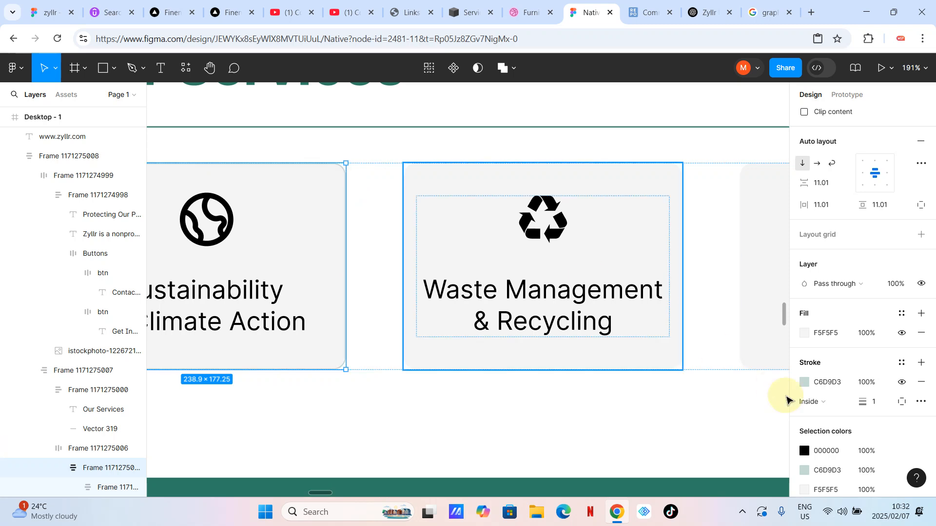
{"action": "left_click", "coordinate": [822, 385]}
{"action": "key", "text": "ctrl+c"}
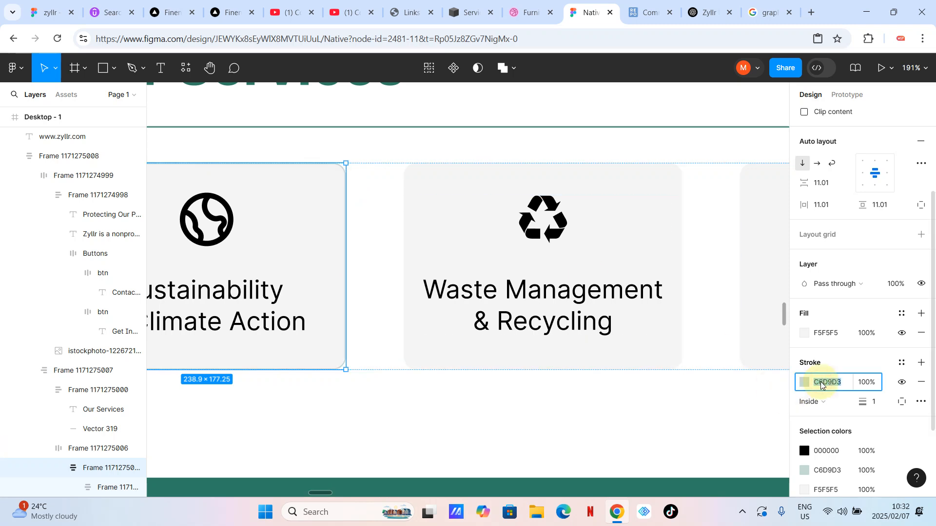
Step: Add a 1 px inside stroke in C6D9D3 to the Waste Management & Recycling card
{"action": "left_click", "coordinate": [650, 245]}
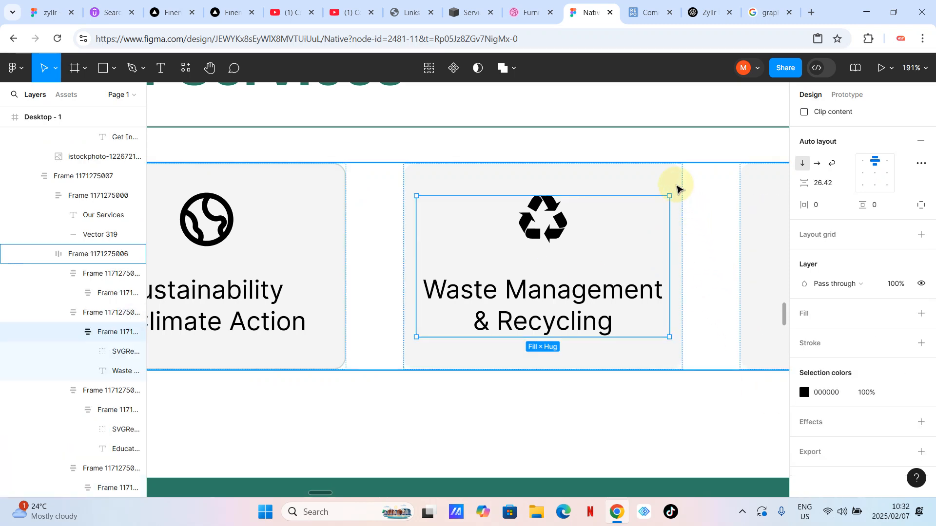
{"action": "left_click", "coordinate": [676, 189]}
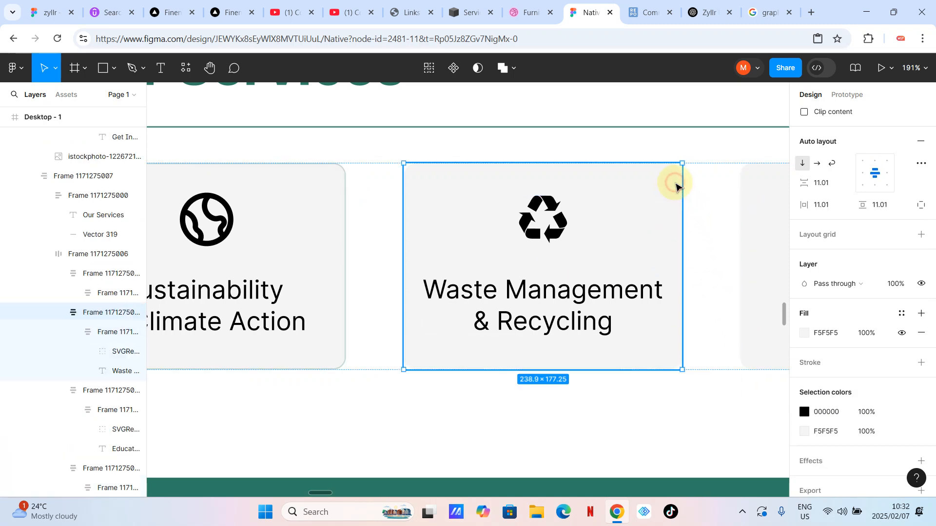
{"action": "left_click", "coordinate": [921, 361]}
{"action": "left_click", "coordinate": [823, 382]}
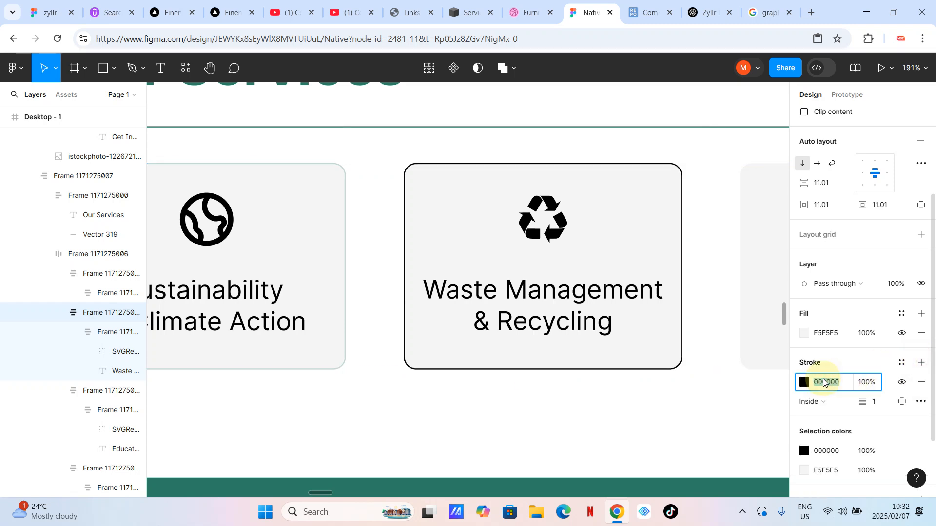
{"action": "key", "text": "ctrl+v"}
{"action": "left_click", "coordinate": [692, 410]}
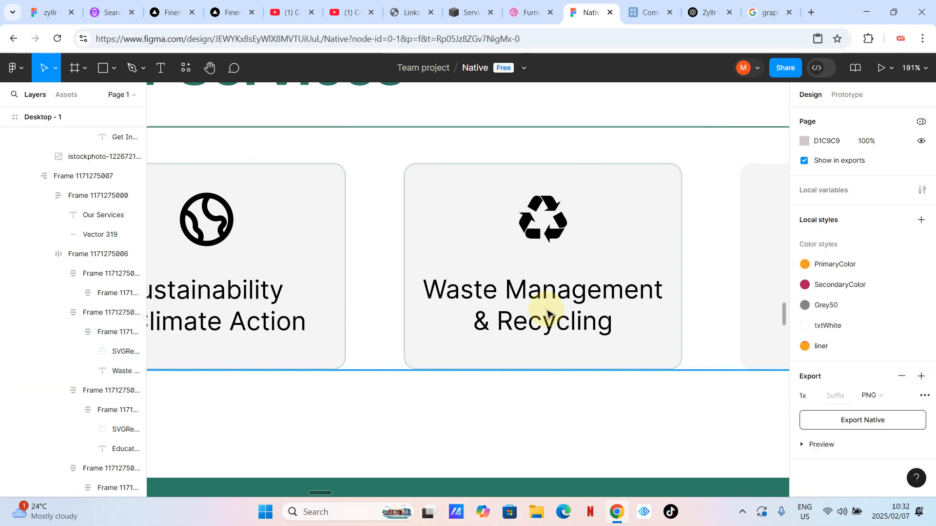
Step: Give the Education & Advocacy card a 1 px inside stroke in C6D9D3
{"action": "scroll", "coordinate": [546, 312], "scroll_direction": "right", "scroll_amount": 5}
{"action": "left_click", "coordinate": [446, 210]}
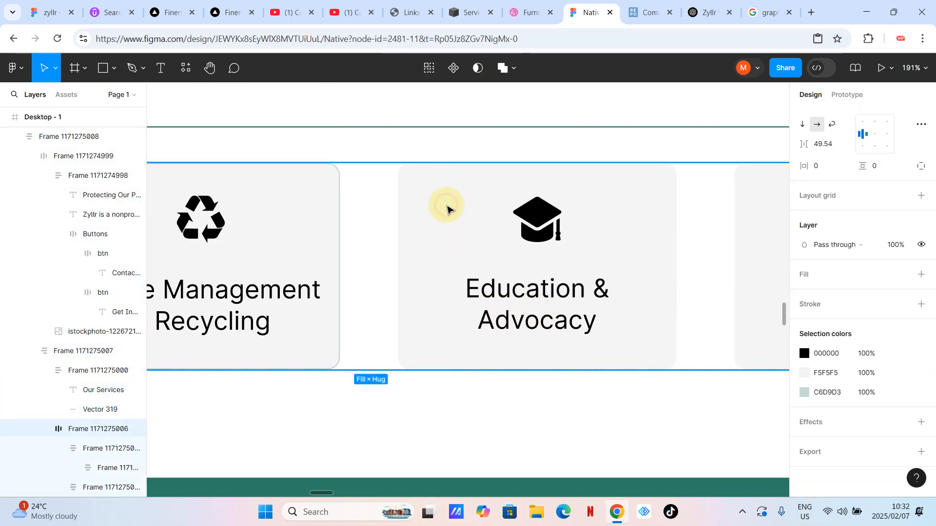
{"action": "left_click", "coordinate": [447, 210]}
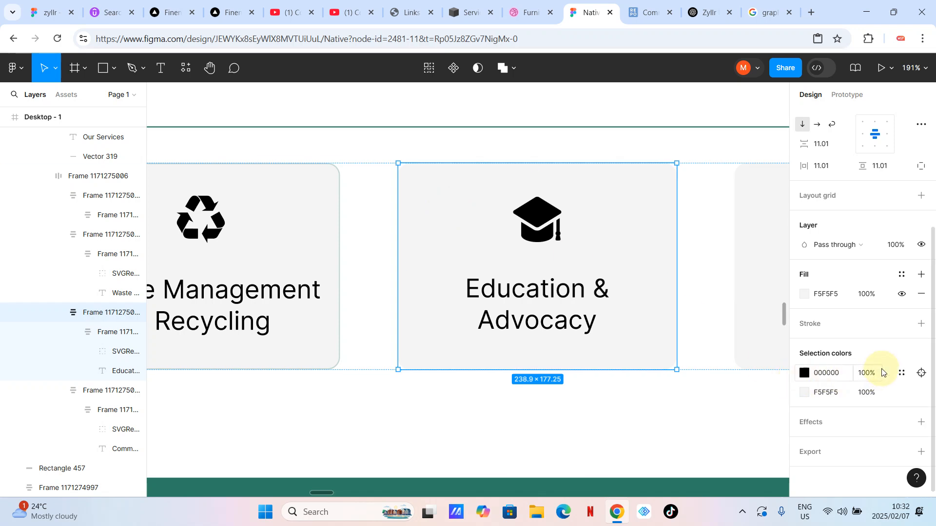
{"action": "left_click", "coordinate": [920, 324]}
{"action": "left_click", "coordinate": [823, 343]}
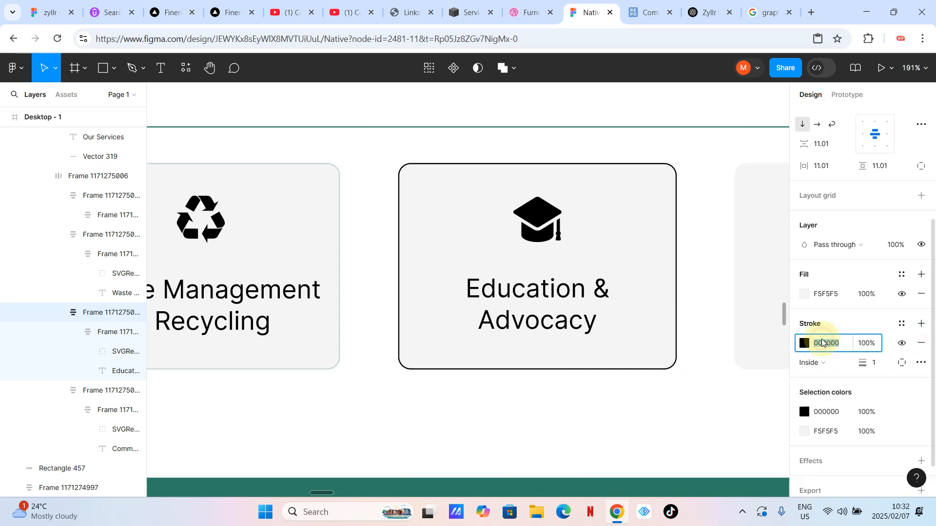
{"action": "type", "text": "C8C9D3"}
{"action": "key", "text": "Return"}
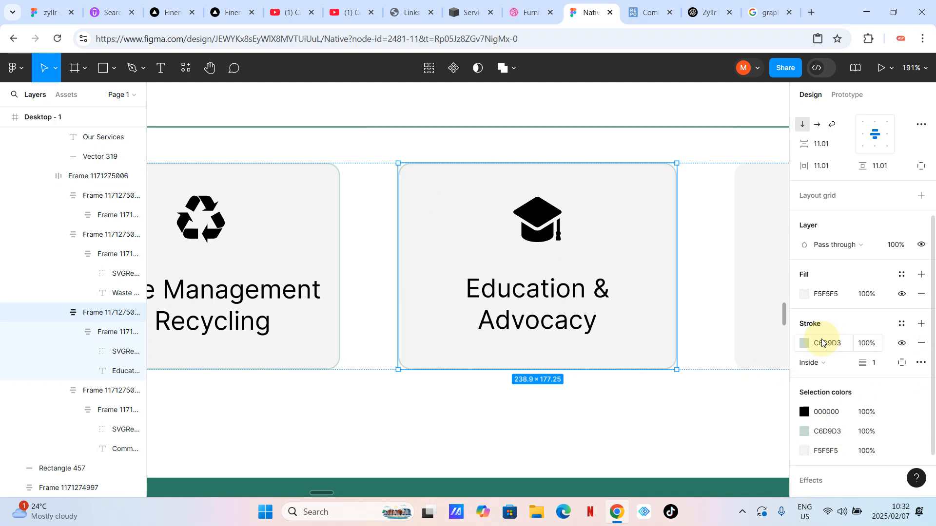
Step: Outline the Community Engagement card with a 1 px inside stroke in C6D9D3
{"action": "scroll", "coordinate": [656, 320], "scroll_direction": "right", "scroll_amount": 5}
{"action": "left_click", "coordinate": [508, 202]}
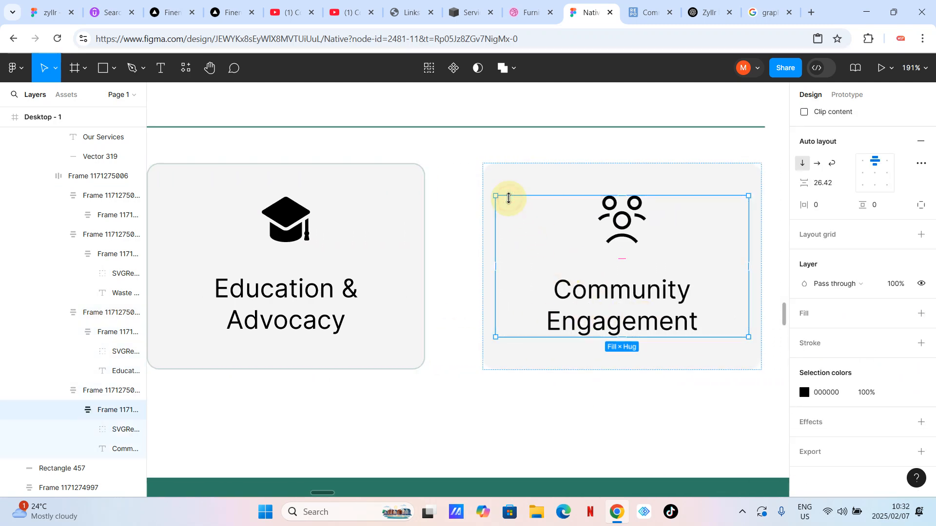
{"action": "left_click", "coordinate": [508, 185]}
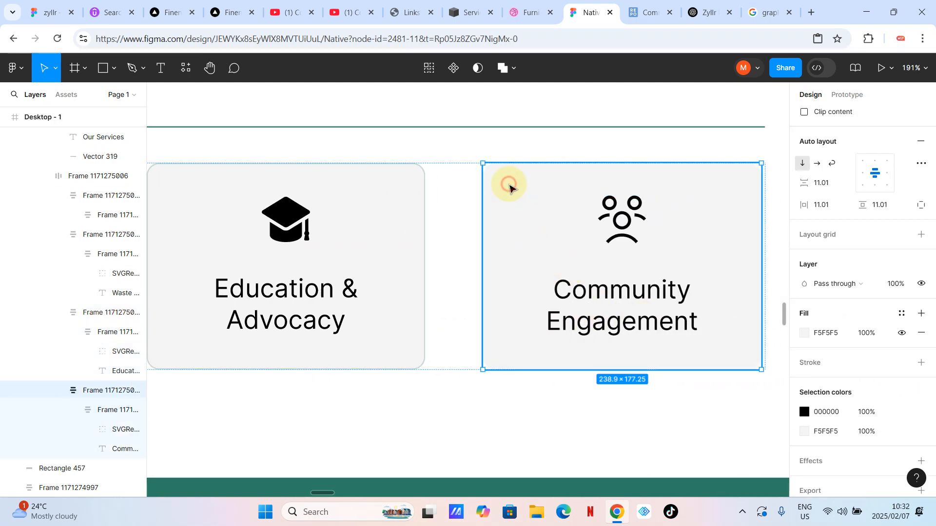
{"action": "left_click", "coordinate": [921, 363]}
{"action": "left_click", "coordinate": [829, 383]}
{"action": "key", "text": "ctrl+v"}
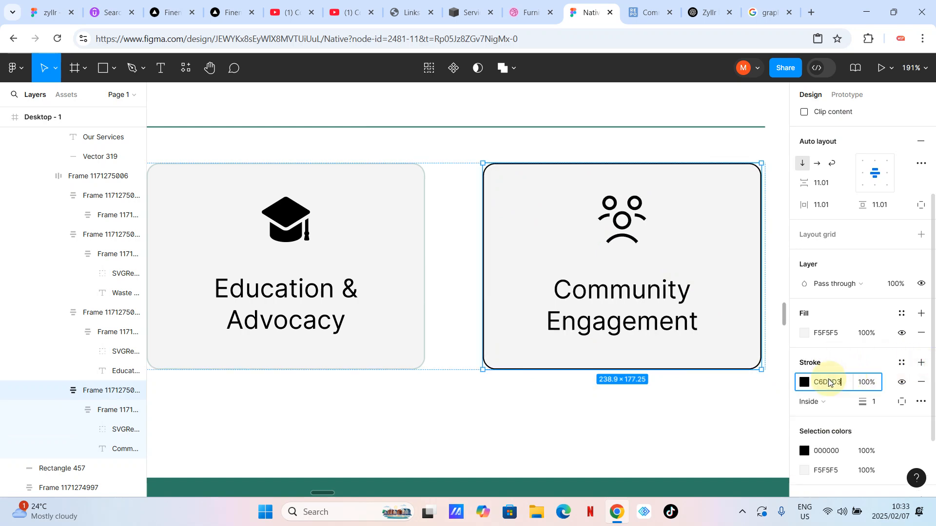
{"action": "key", "text": "Return"}
Step: Review the whole landing page, from the navigation and hero to the outlined service cards and footer band
{"action": "scroll", "coordinate": [454, 221], "scroll_direction": "down", "scroll_amount": 5}
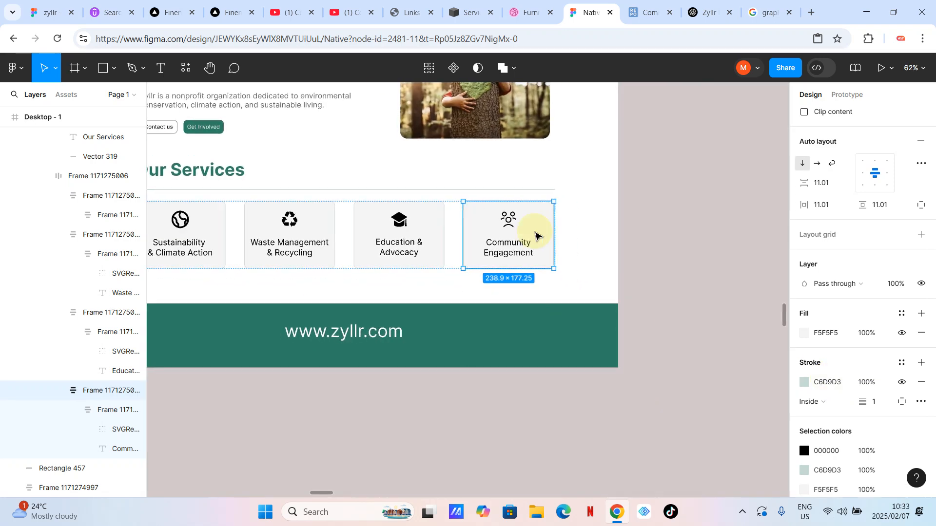
{"action": "left_click", "coordinate": [680, 257]}
{"action": "scroll", "coordinate": [679, 257], "scroll_direction": "left", "scroll_amount": 3}
{"action": "scroll", "coordinate": [680, 260], "scroll_direction": "up", "scroll_amount": 5}
{"action": "scroll", "coordinate": [680, 259], "scroll_direction": "down", "scroll_amount": 2}
{"action": "scroll", "coordinate": [680, 259], "scroll_direction": "right", "scroll_amount": 2}
{"action": "scroll", "coordinate": [680, 258], "scroll_direction": "right", "scroll_amount": 2}
{"action": "scroll", "coordinate": [679, 257], "scroll_direction": "up", "scroll_amount": 2}
Step: Select the Desktop - 1 frame, show its prototype settings and present it in a separate browser tab
{"action": "left_click", "coordinate": [185, 103]}
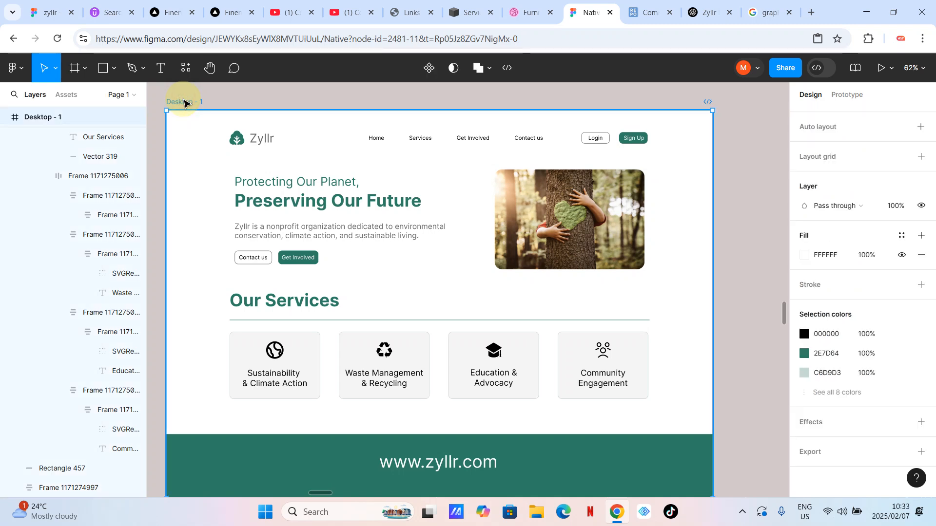
{"action": "left_click", "coordinate": [849, 104]}
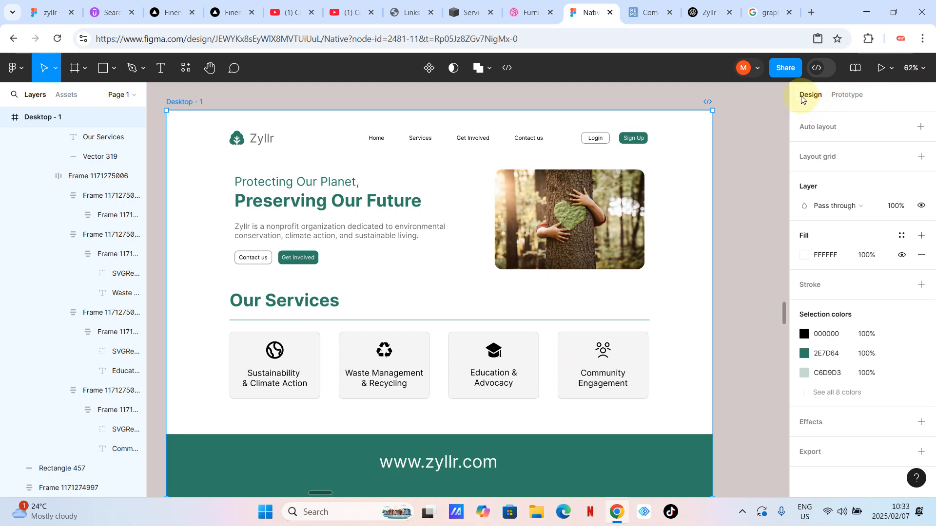
{"action": "left_click", "coordinate": [848, 100]}
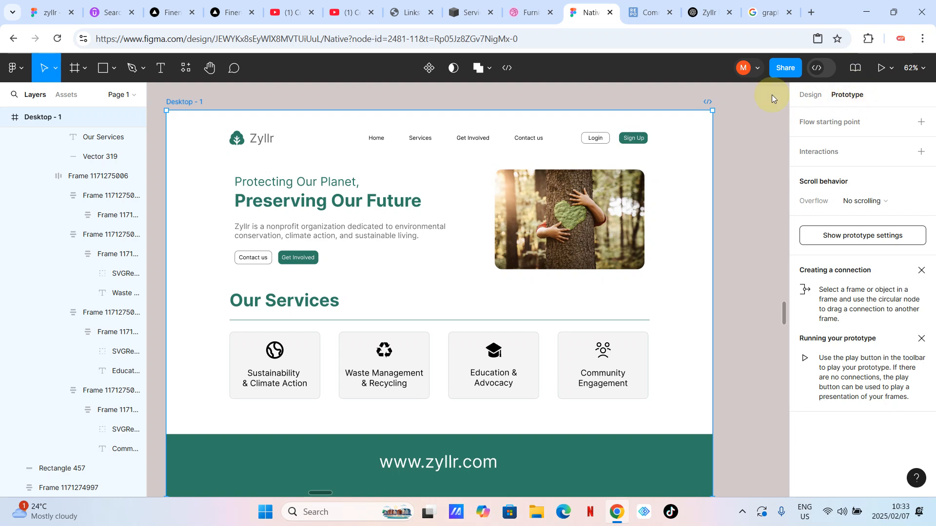
{"action": "left_click", "coordinate": [881, 68]}
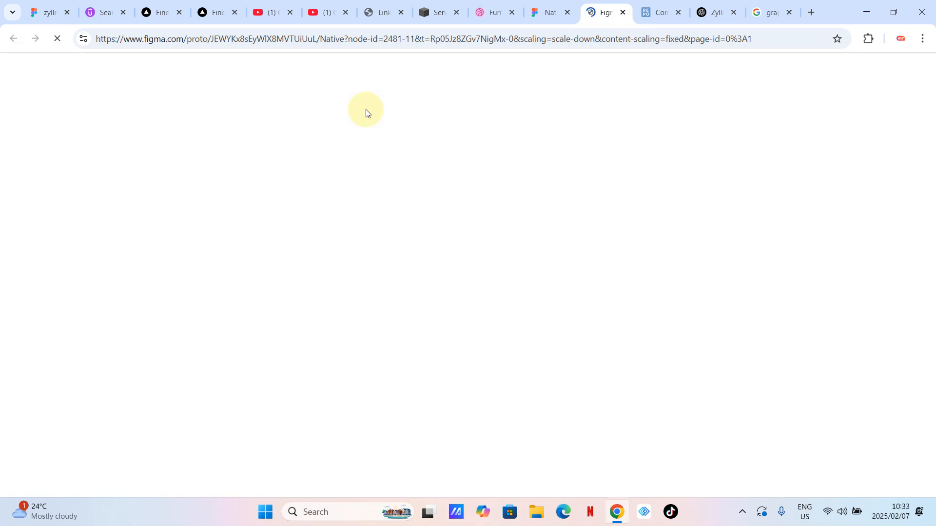
Step: Switch to YouTube to view the Coded Uwi and Coded Design channels, and to the Udemy course search results
{"action": "left_click", "coordinate": [320, 14]}
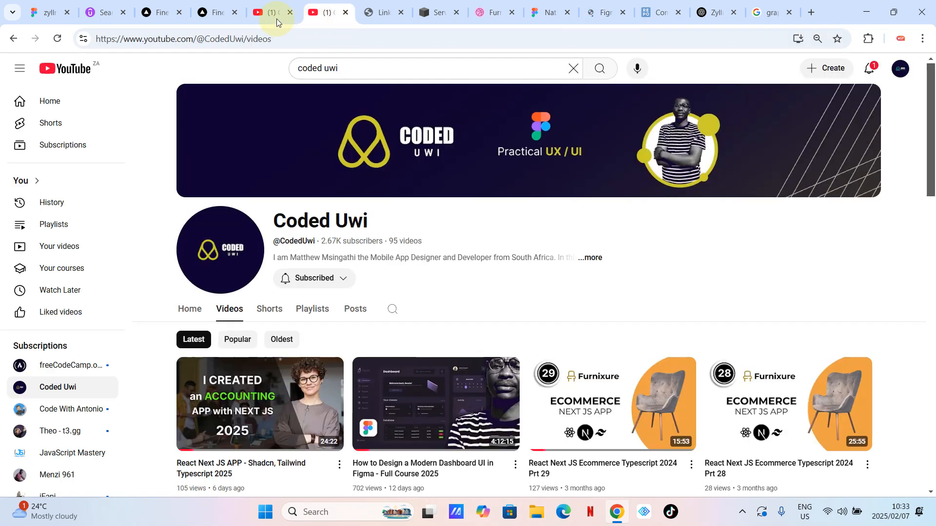
{"action": "left_click", "coordinate": [279, 19]}
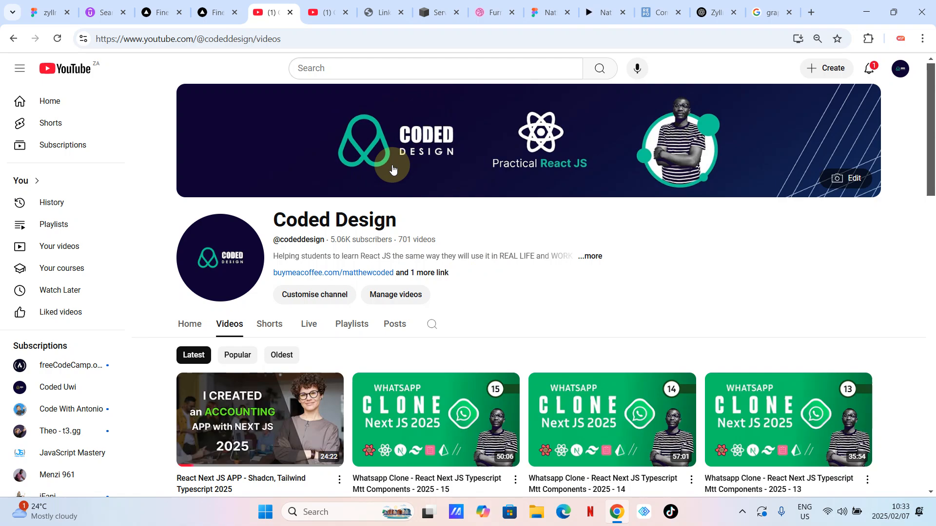
{"action": "left_click", "coordinate": [324, 13]}
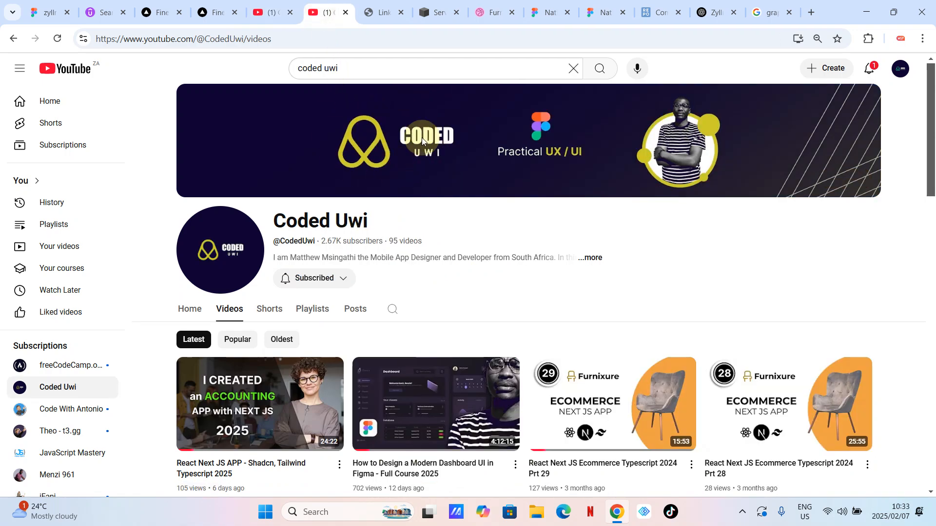
{"action": "scroll", "coordinate": [406, 180], "scroll_direction": "down", "scroll_amount": 3}
{"action": "scroll", "coordinate": [439, 176], "scroll_direction": "up", "scroll_amount": 3}
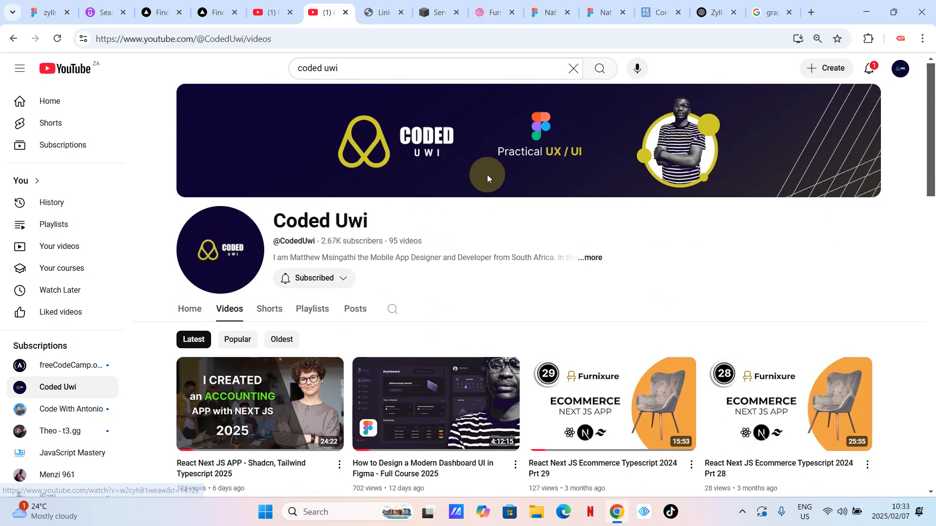
{"action": "left_click", "coordinate": [97, 13]}
{"action": "mouse_move", "coordinate": [285, 242]}
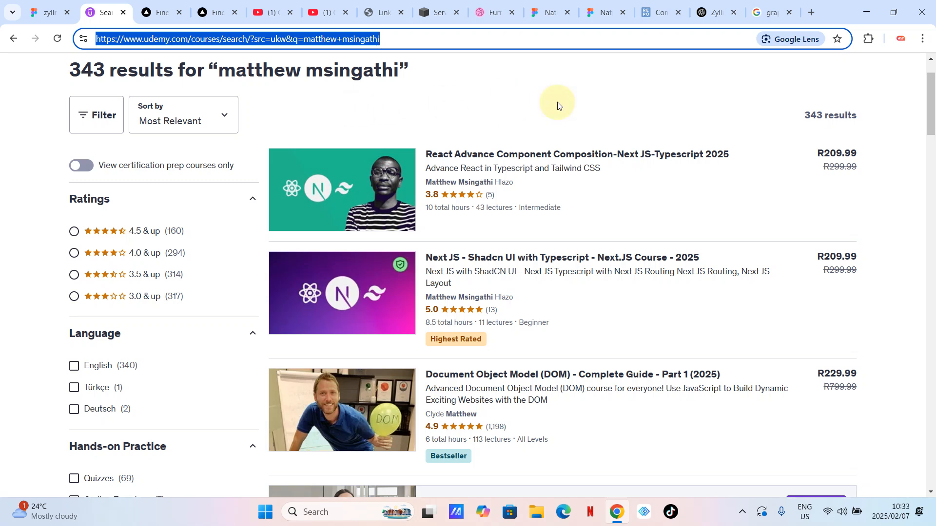
{"action": "left_click", "coordinate": [213, 12]}
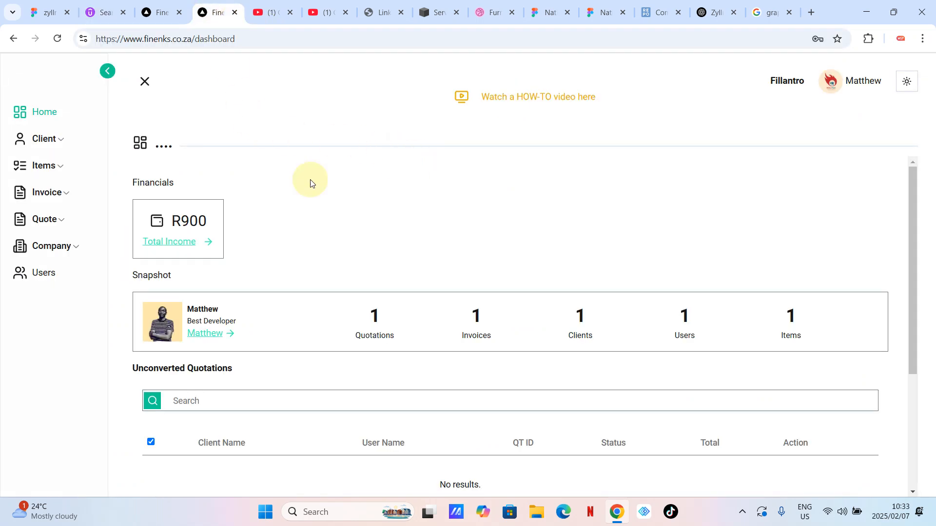
{"action": "left_click", "coordinate": [161, 12]}
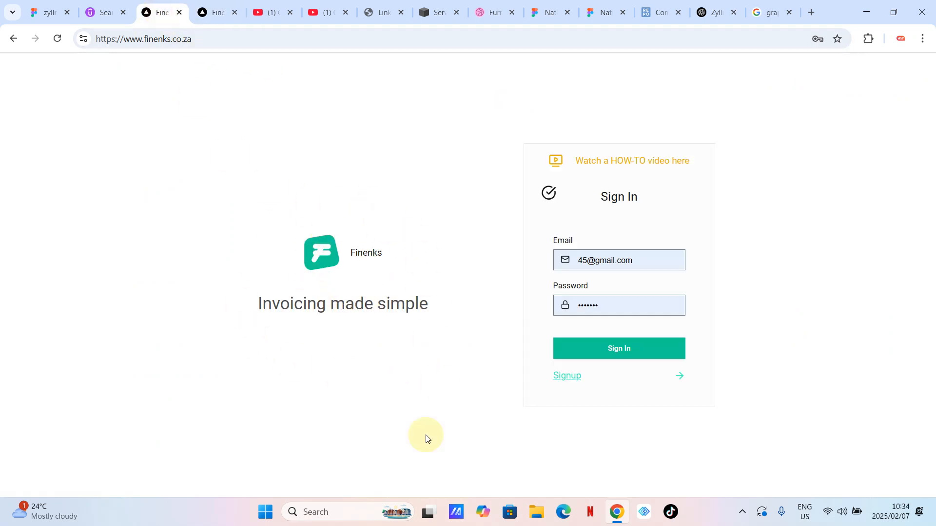
{"action": "left_click", "coordinate": [209, 35]}
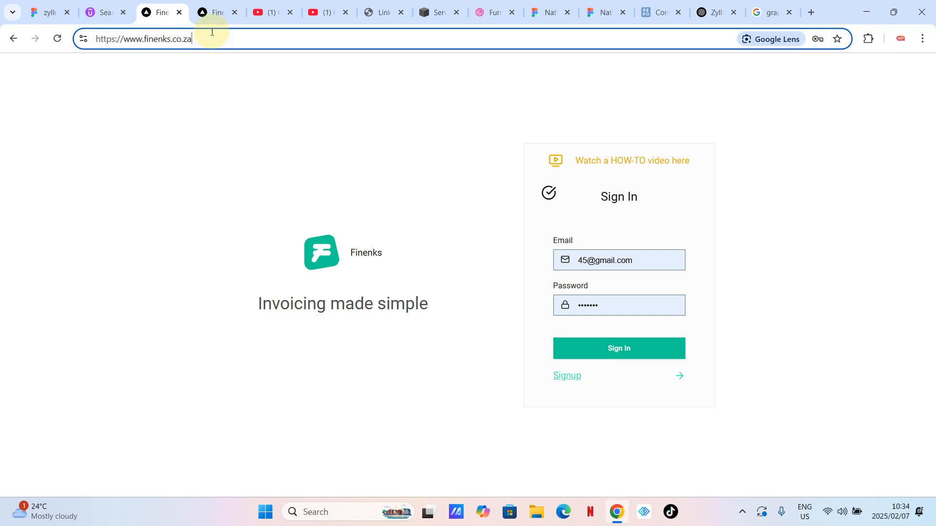
{"action": "left_click", "coordinate": [219, 38]}
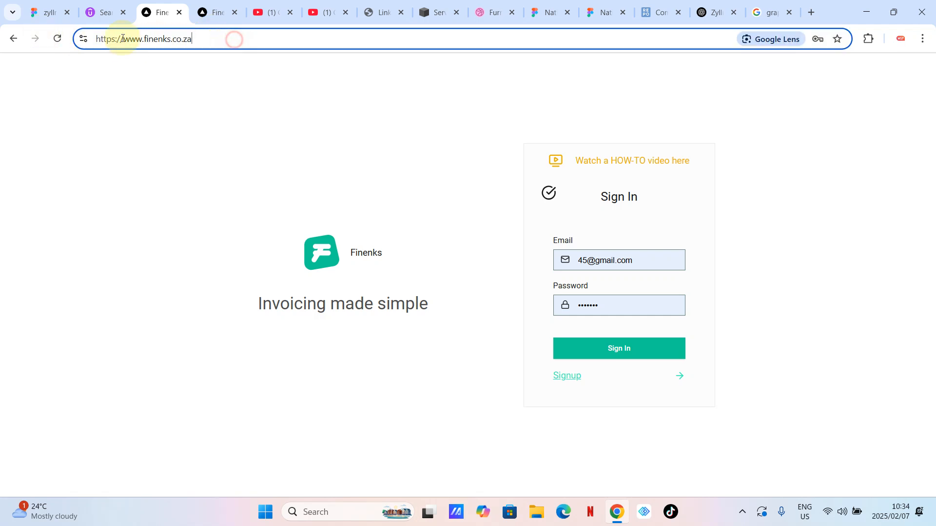
{"action": "left_click_drag", "start_coordinate": [234, 38], "coordinate": [94, 42]}
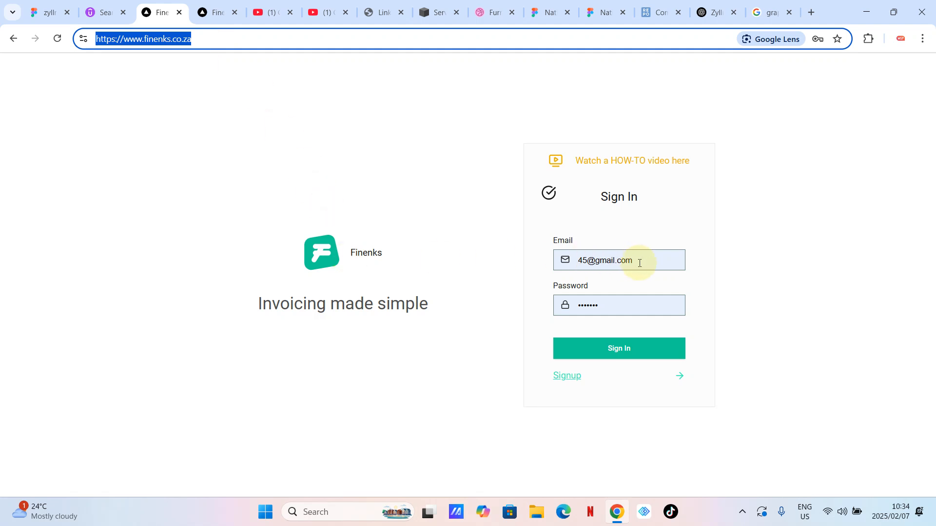
{"action": "left_click", "coordinate": [572, 378]}
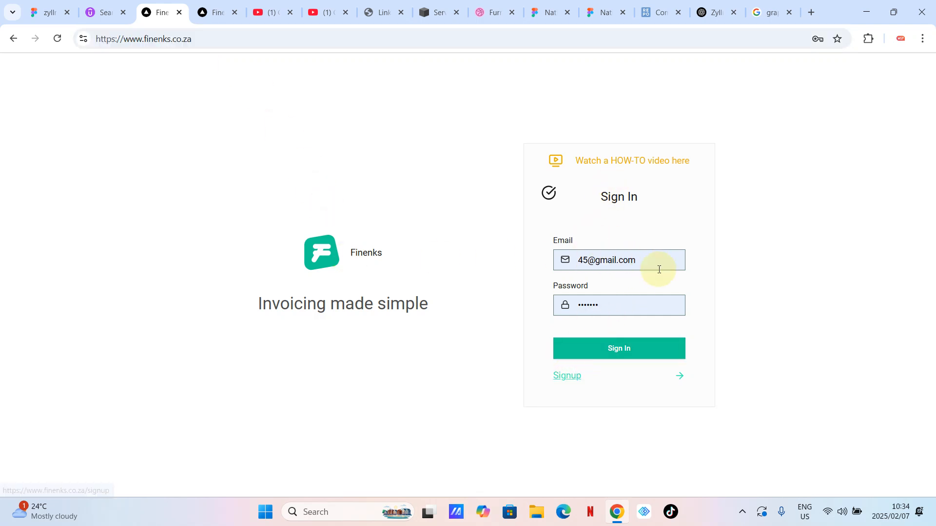
{"action": "key", "text": "Return"}
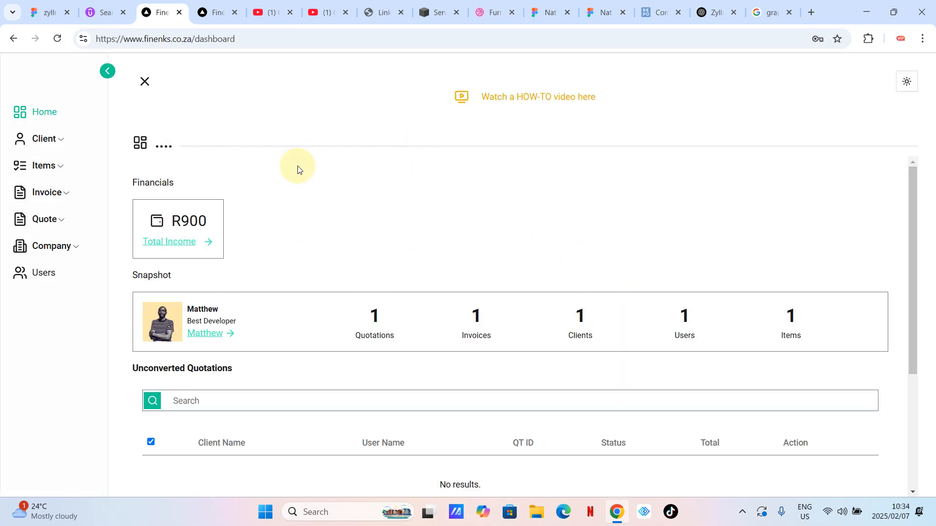
Step: Switch to the other Finenks dashboard tab and view the quote creation form and the list of quotations
{"action": "left_click", "coordinate": [215, 15]}
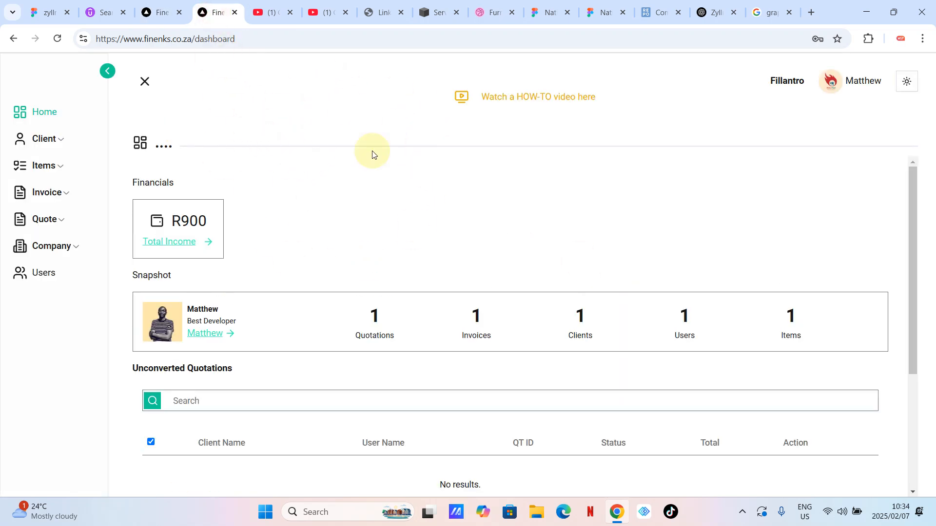
{"action": "left_click", "coordinate": [49, 219]}
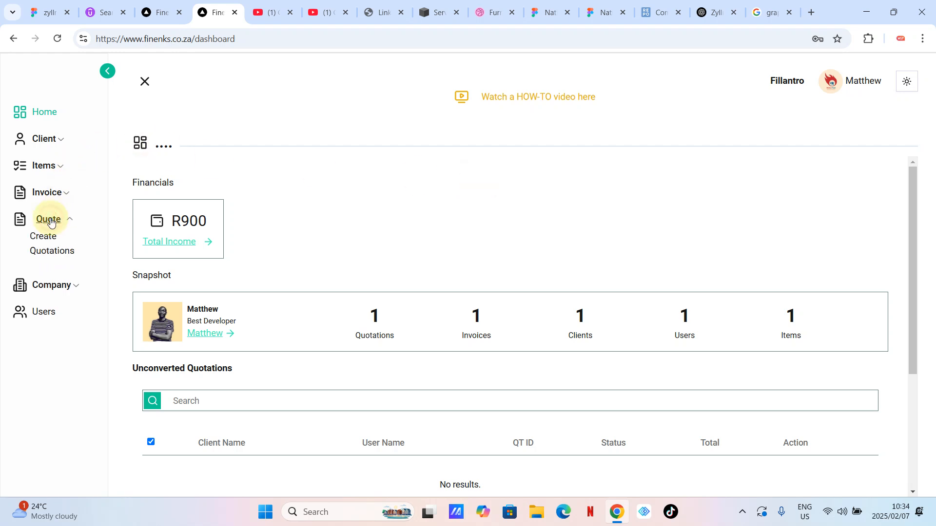
{"action": "left_click", "coordinate": [44, 238]}
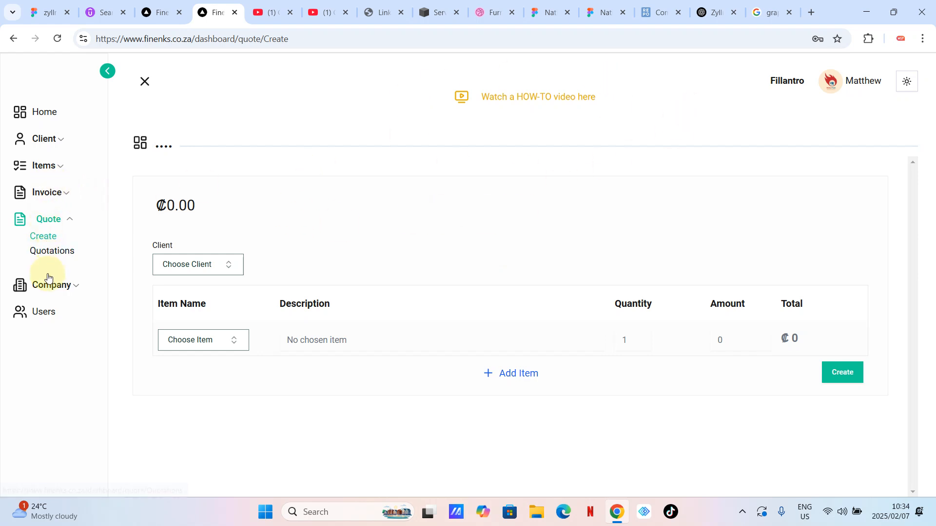
{"action": "left_click", "coordinate": [52, 258]}
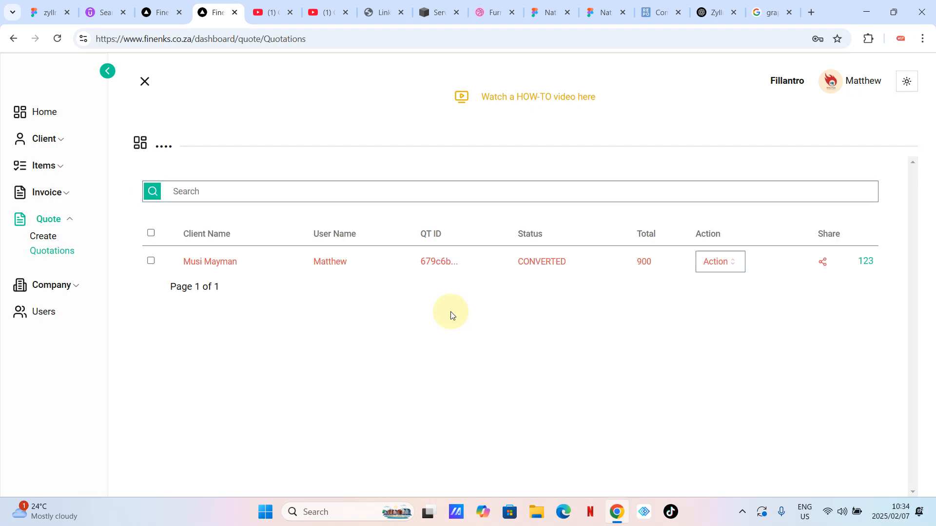
Step: Open the PDF of the listed quotation and look through it from header to end and back
{"action": "left_click", "coordinate": [736, 270]}
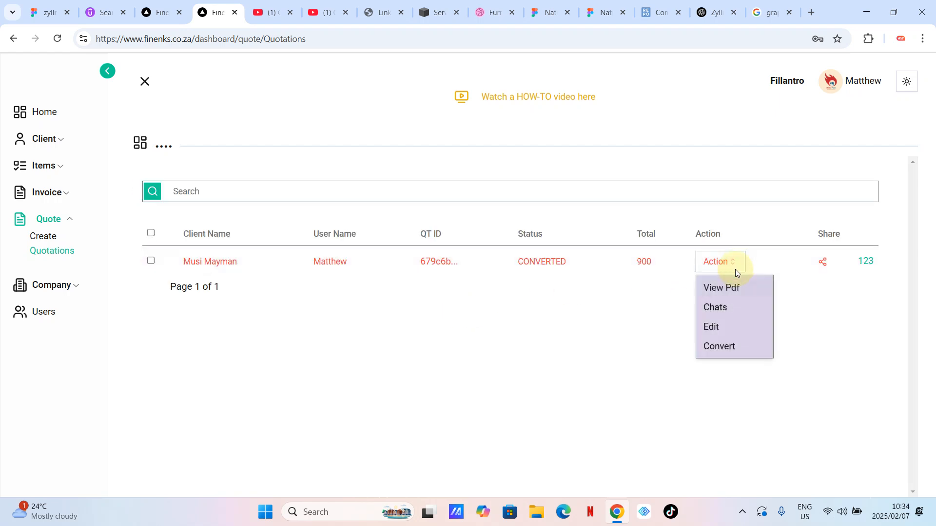
{"action": "left_click", "coordinate": [725, 285]}
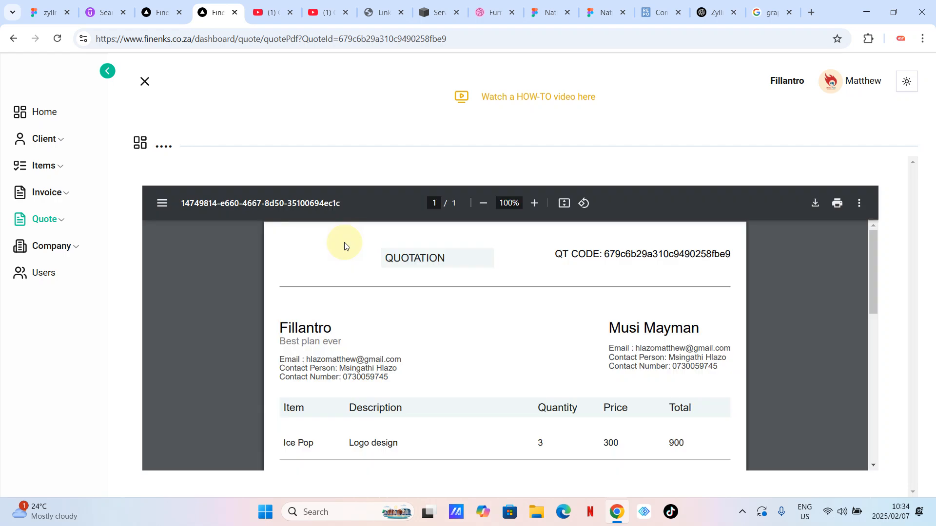
{"action": "scroll", "coordinate": [393, 315], "scroll_direction": "down", "scroll_amount": 10}
{"action": "scroll", "coordinate": [393, 314], "scroll_direction": "up", "scroll_amount": 10}
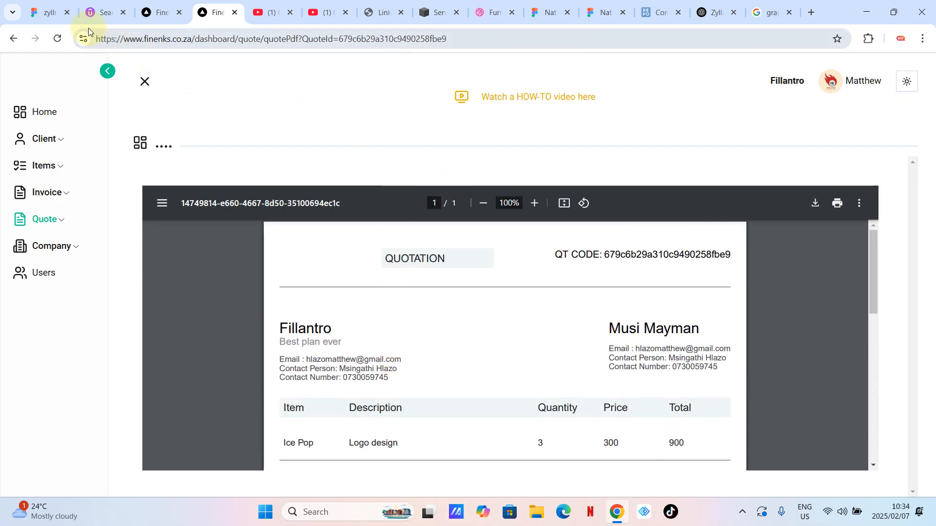
Step: Switch to the Figma prototype presentation, zoom the device to fill the screen and advance to the next frame
{"action": "left_click", "coordinate": [598, 14]}
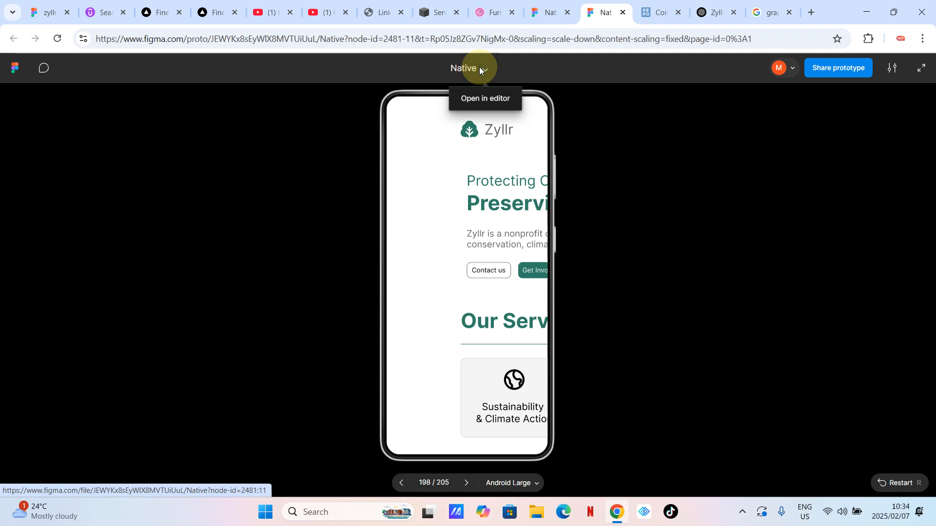
{"action": "left_click", "coordinate": [537, 483]}
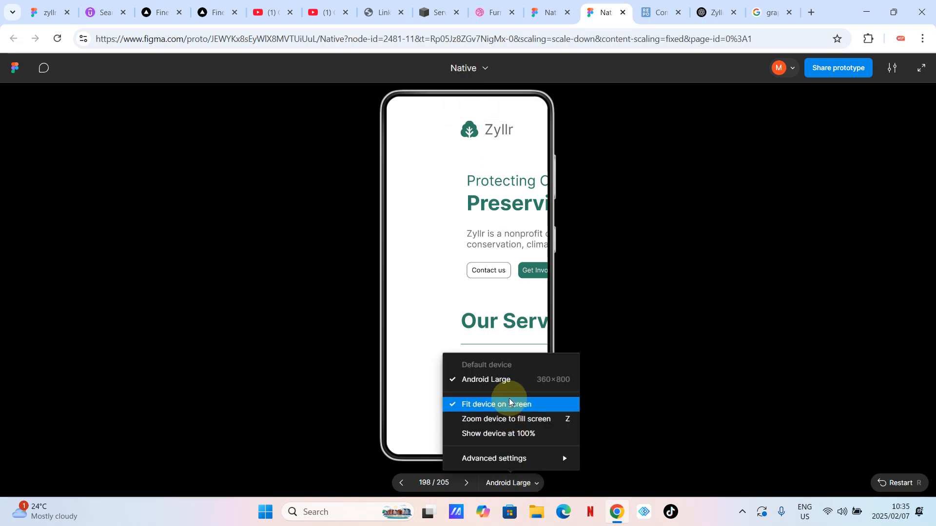
{"action": "left_click", "coordinate": [511, 422]}
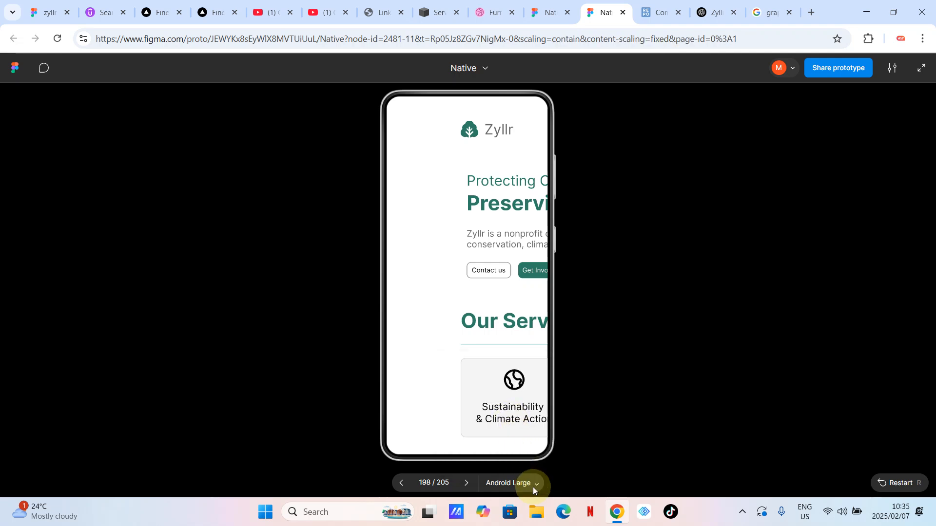
{"action": "left_click", "coordinate": [463, 475]}
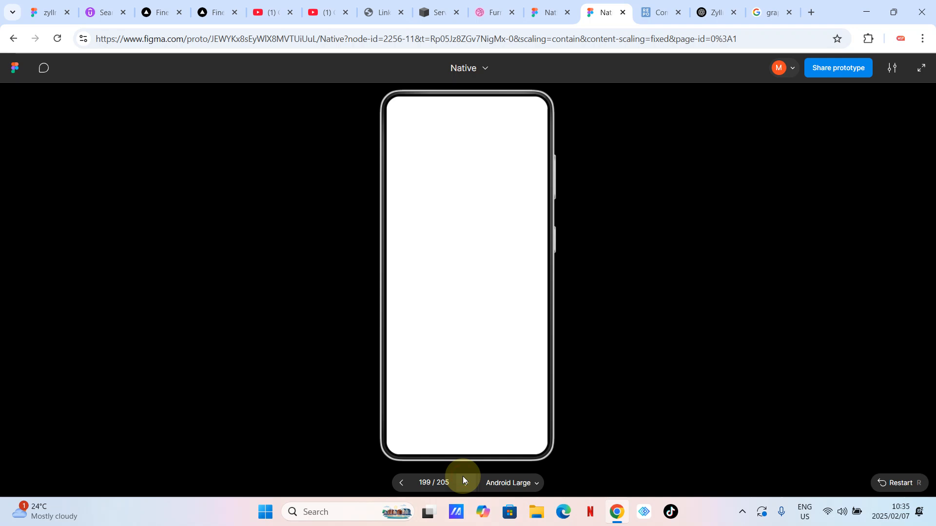
{"action": "left_click", "coordinate": [891, 71]}
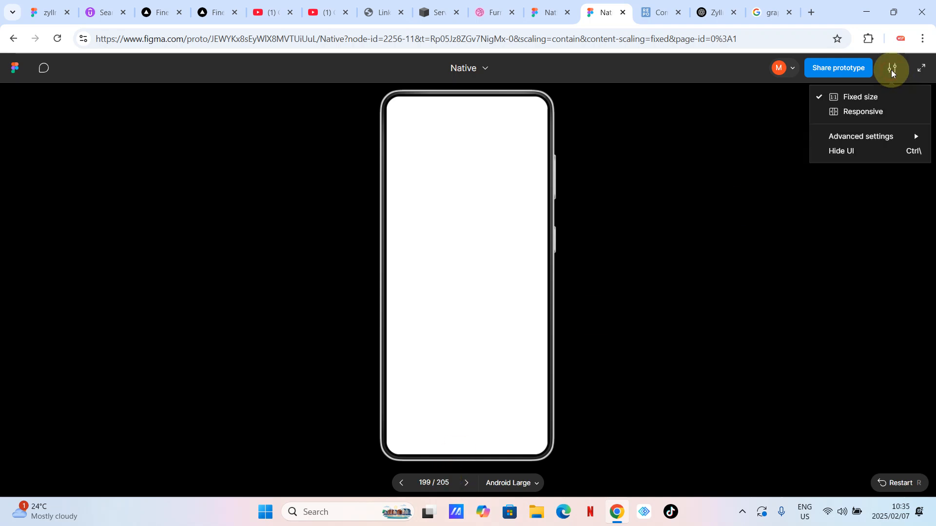
{"action": "left_click", "coordinate": [921, 69]}
Step: Return to the Native design file, preview the Desktop - 1 frame inline, check the preview's display options and close it
{"action": "left_click", "coordinate": [542, 12]}
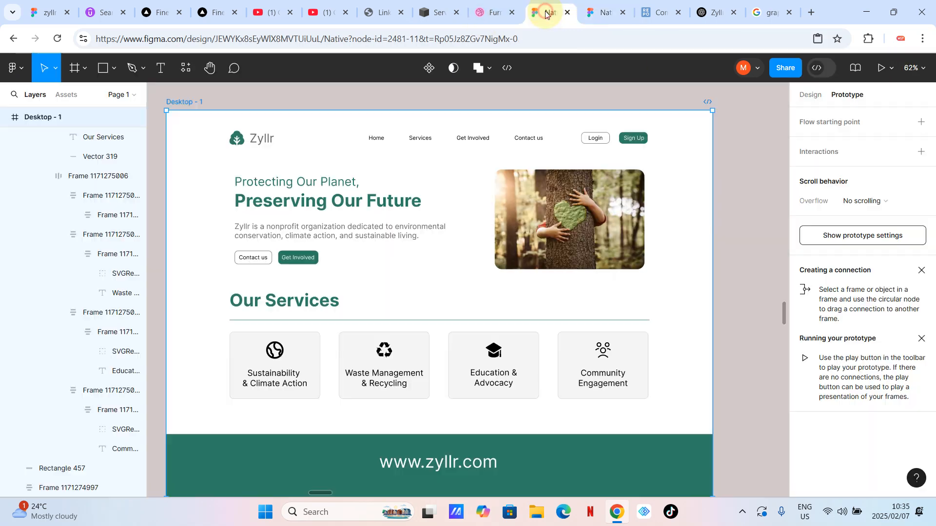
{"action": "scroll", "coordinate": [657, 208], "scroll_direction": "down", "scroll_amount": 5}
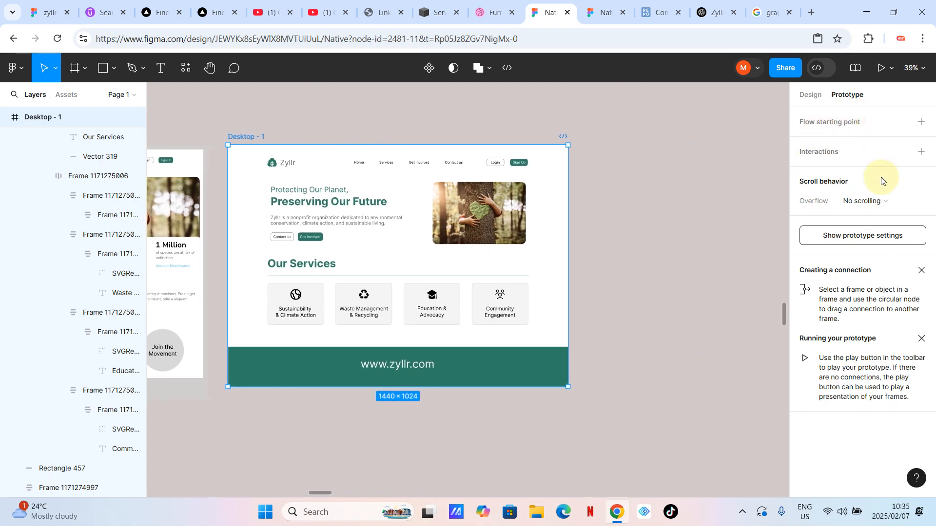
{"action": "left_click", "coordinate": [263, 119]}
{"action": "left_click", "coordinate": [244, 139]}
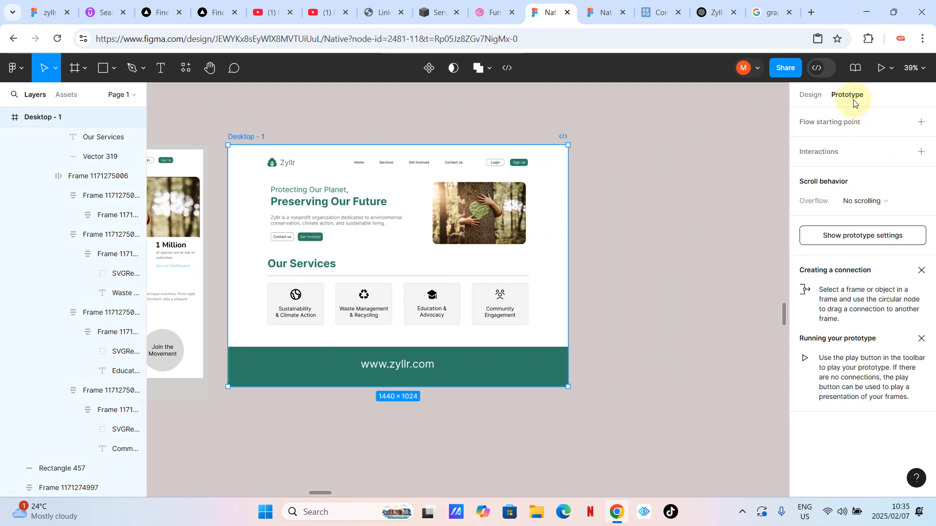
{"action": "left_click", "coordinate": [893, 70]}
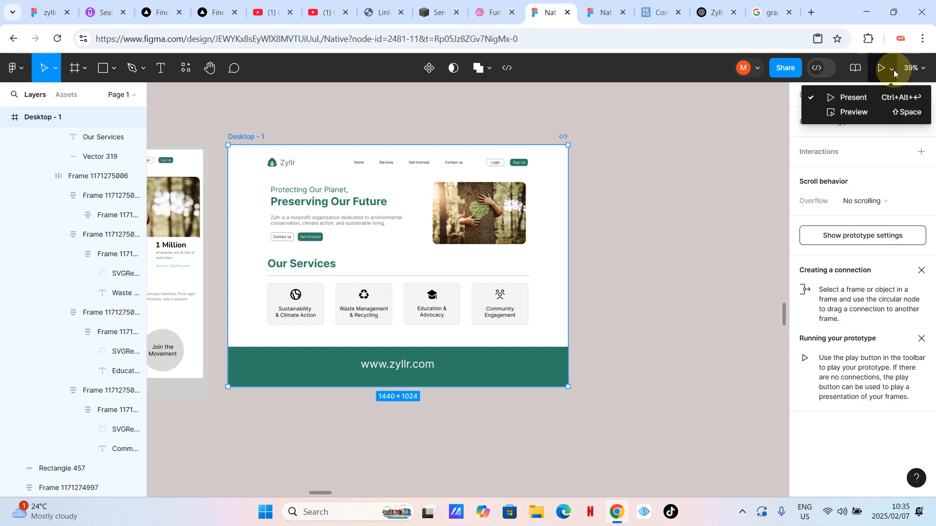
{"action": "left_click", "coordinate": [846, 113]}
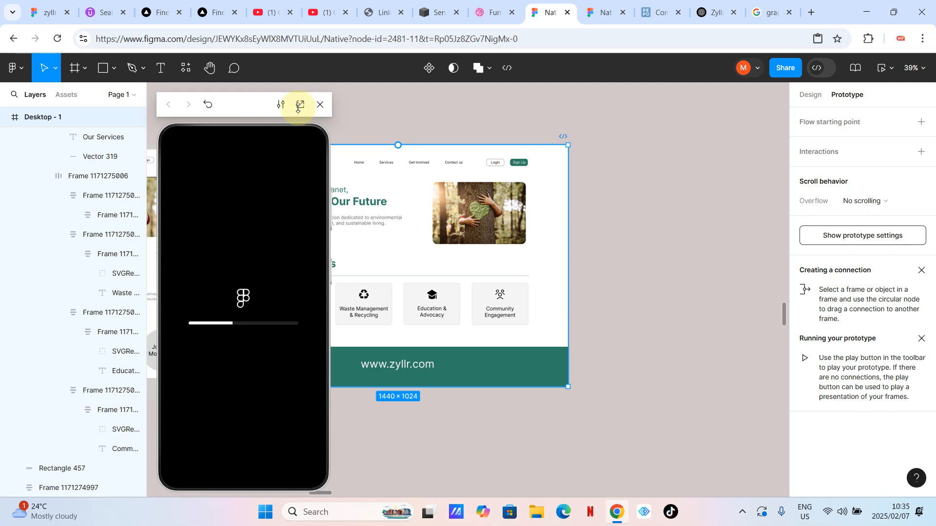
{"action": "left_click", "coordinate": [281, 105]}
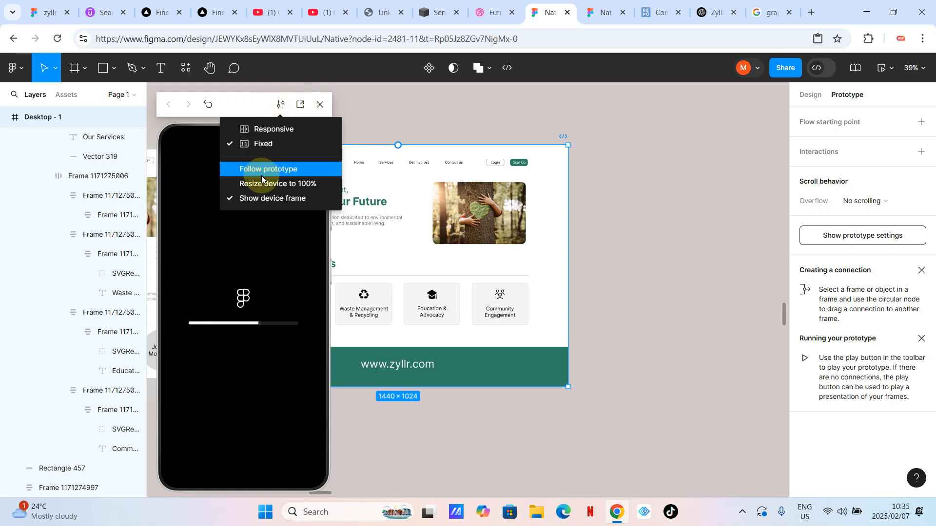
{"action": "left_click", "coordinate": [320, 104]}
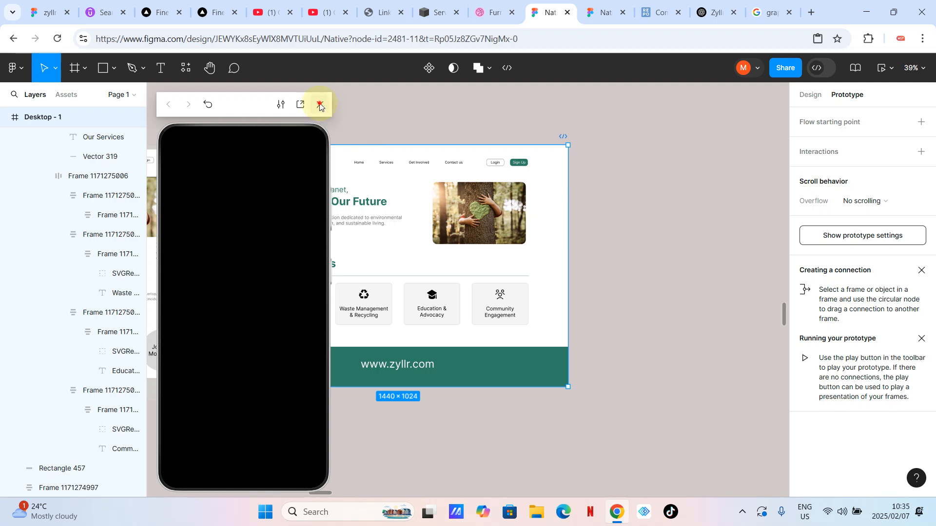
{"action": "left_click", "coordinate": [320, 105]}
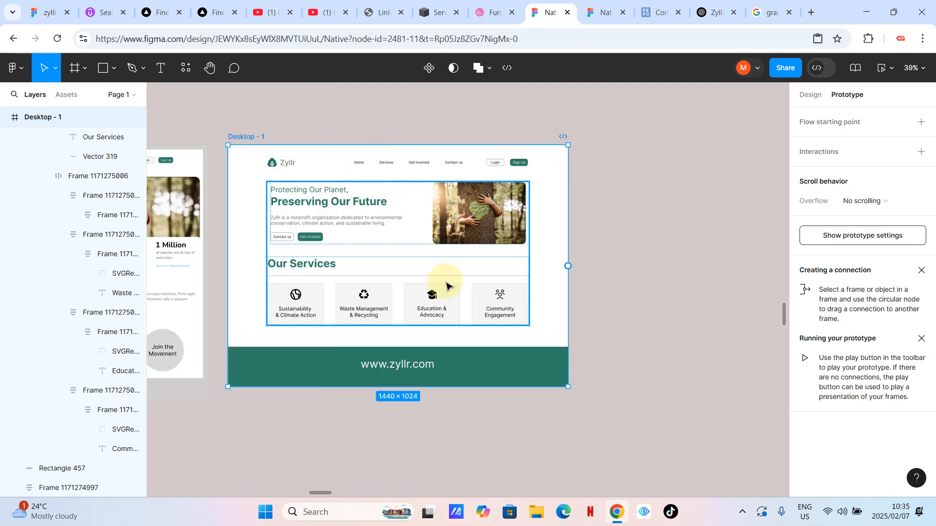
Step: With no frame selected, set the page's prototype device to MacBook Pro 16"
{"action": "scroll", "coordinate": [446, 285], "scroll_direction": "left", "scroll_amount": 3}
{"action": "scroll", "coordinate": [446, 285], "scroll_direction": "down", "scroll_amount": 5}
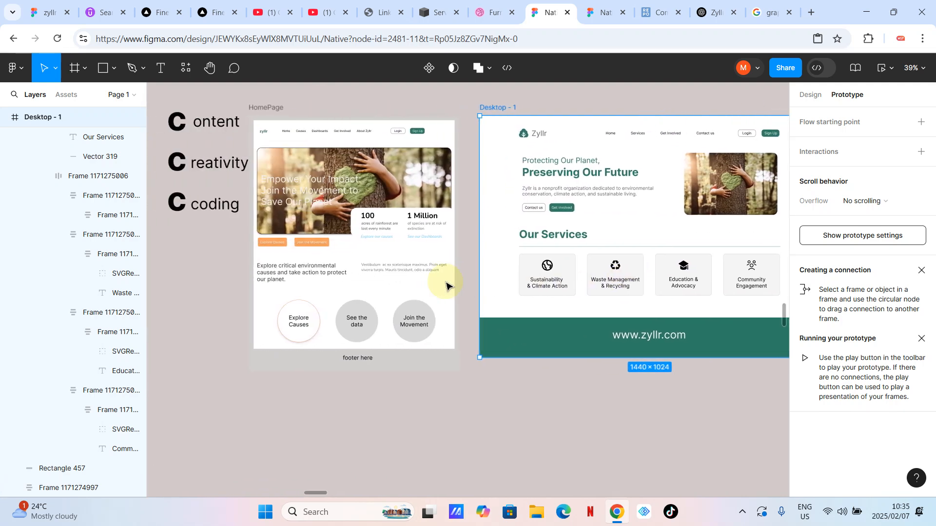
{"action": "scroll", "coordinate": [446, 285], "scroll_direction": "right", "scroll_amount": 3}
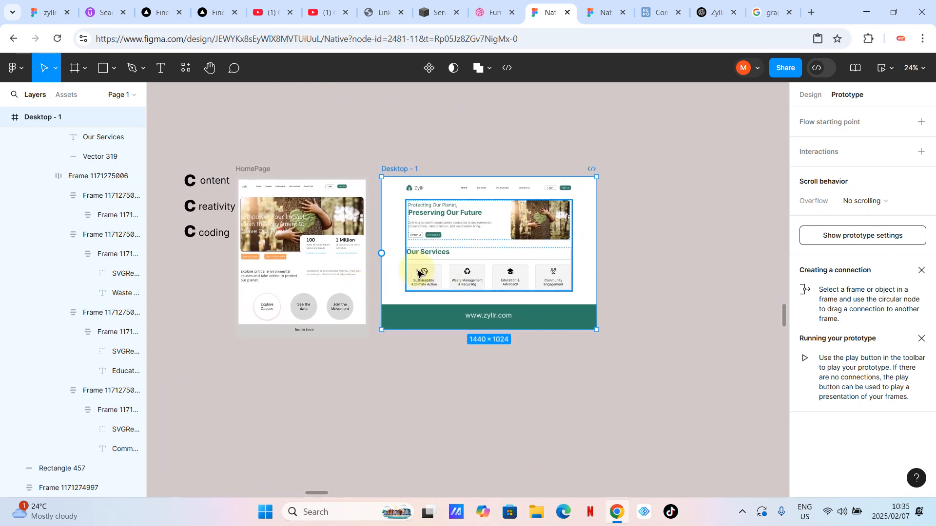
{"action": "left_click", "coordinate": [476, 142]}
{"action": "left_click", "coordinate": [398, 170]}
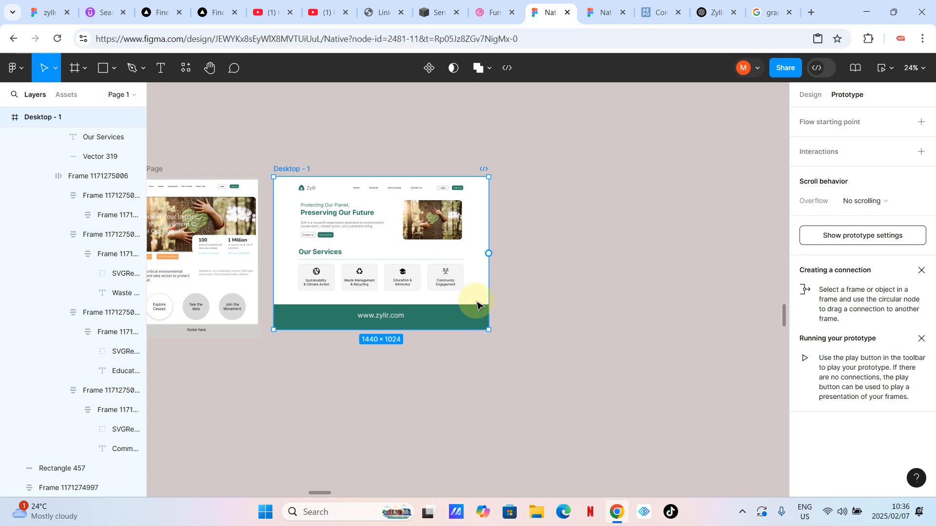
{"action": "scroll", "coordinate": [341, 272], "scroll_direction": "up", "scroll_amount": 5}
{"action": "left_click", "coordinate": [674, 242]}
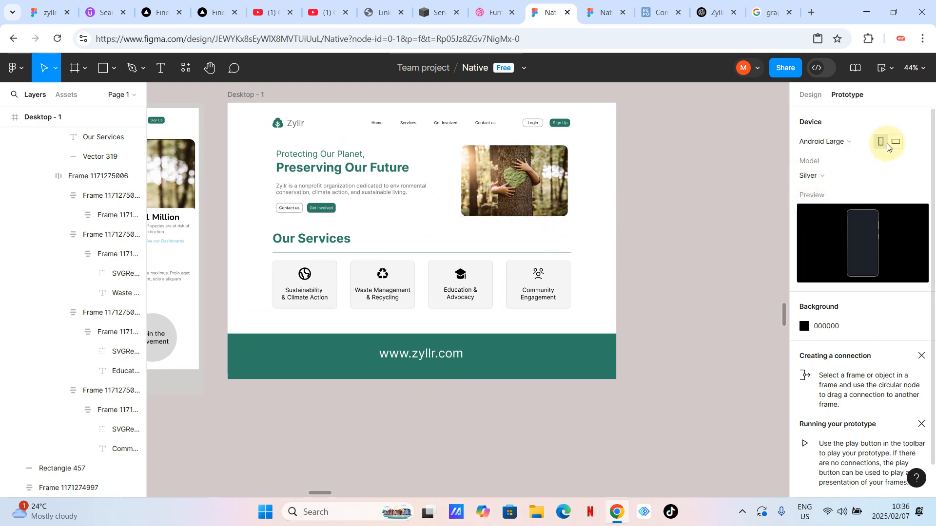
{"action": "left_click", "coordinate": [860, 144]}
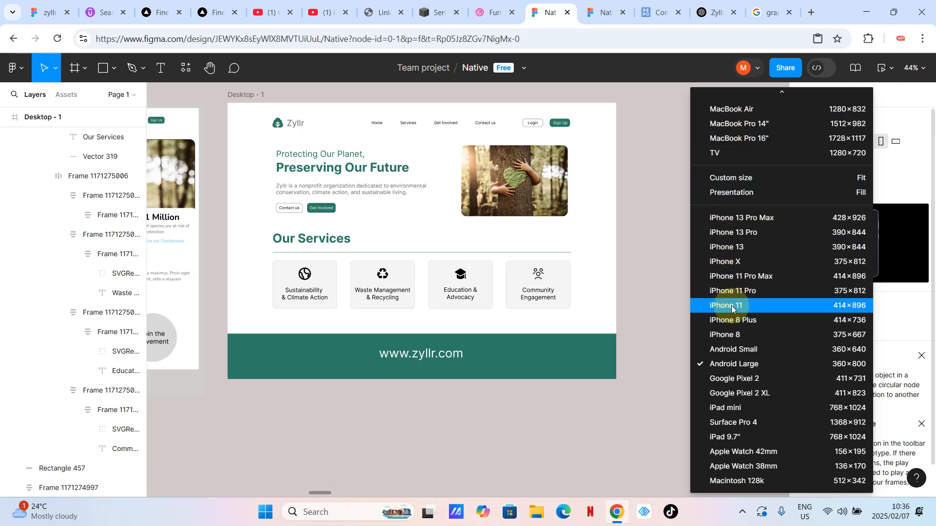
{"action": "left_click", "coordinate": [738, 139]}
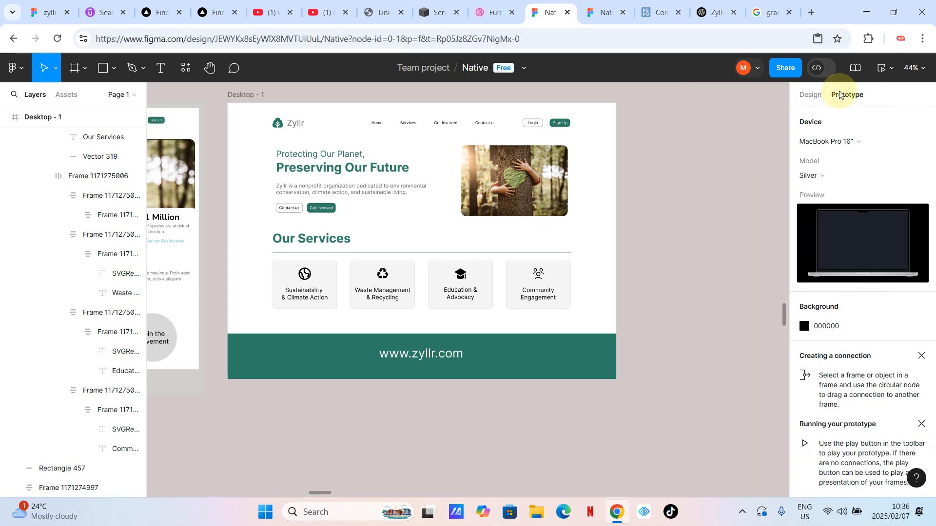
Step: Preview the prototype on the new device twice, closing the preview window each time
{"action": "left_click", "coordinate": [883, 68]}
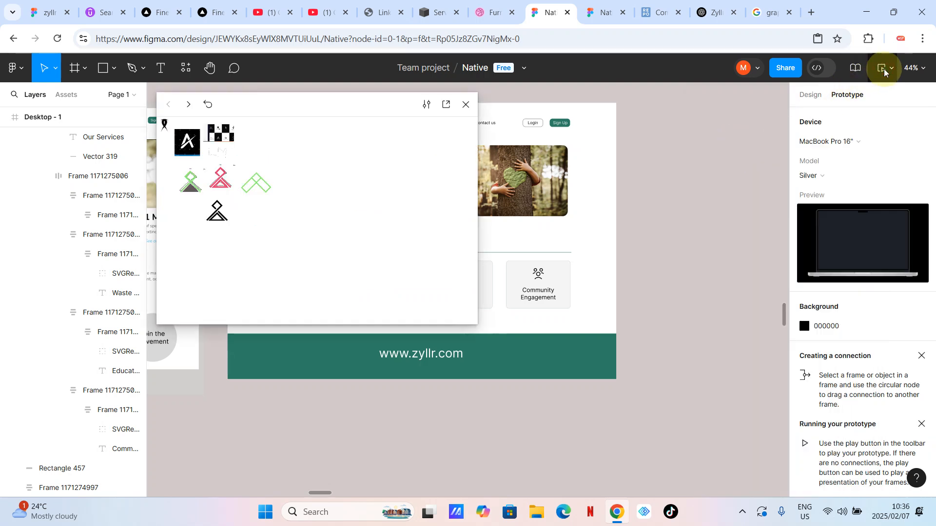
{"action": "left_click", "coordinate": [466, 105]}
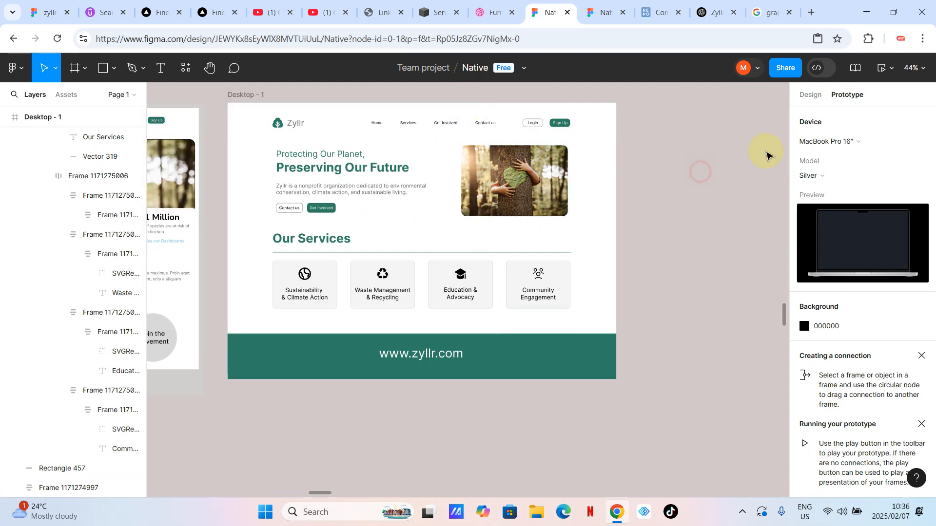
{"action": "left_click", "coordinate": [883, 68]}
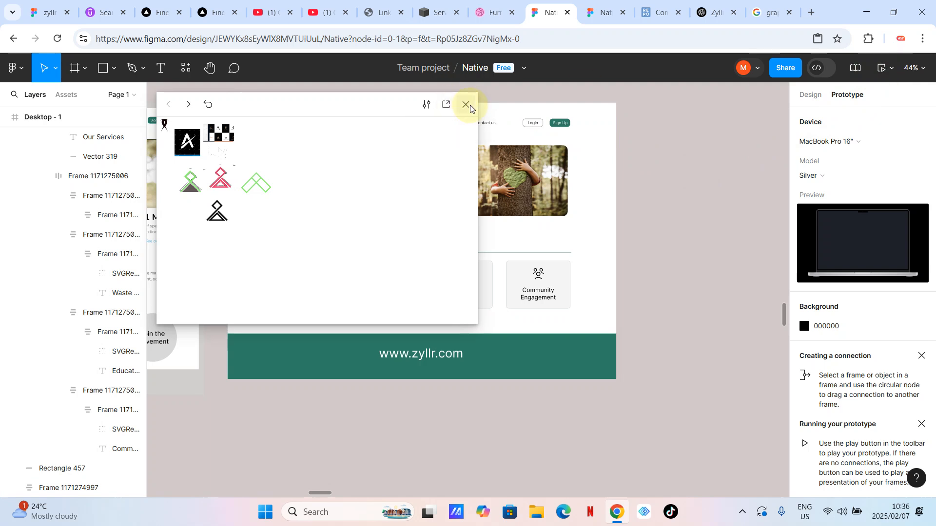
{"action": "left_click", "coordinate": [470, 107]}
Step: Compare the HomePage and Desktop - 1 frames side by side and survey the other designs across the canvas
{"action": "scroll", "coordinate": [594, 262], "scroll_direction": "up", "scroll_amount": 2}
{"action": "scroll", "coordinate": [595, 262], "scroll_direction": "left", "scroll_amount": 2}
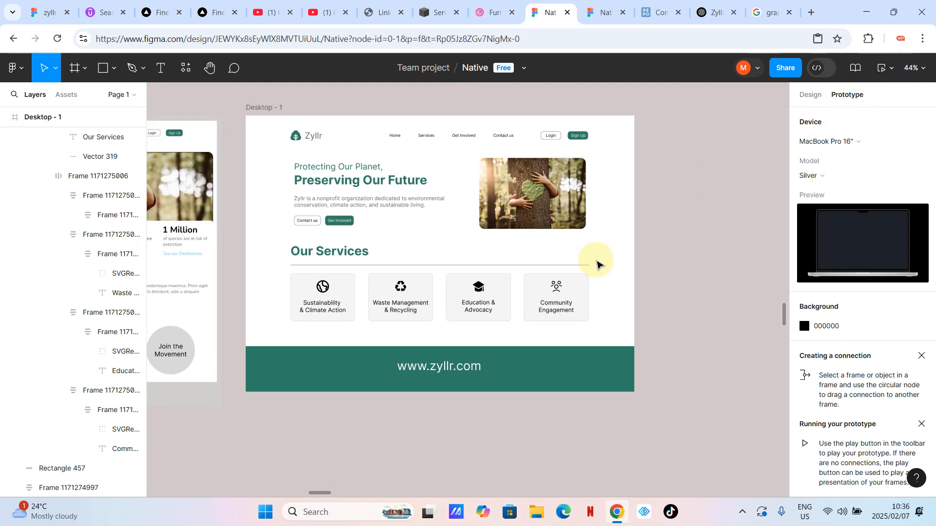
{"action": "scroll", "coordinate": [597, 265], "scroll_direction": "down", "scroll_amount": 3}
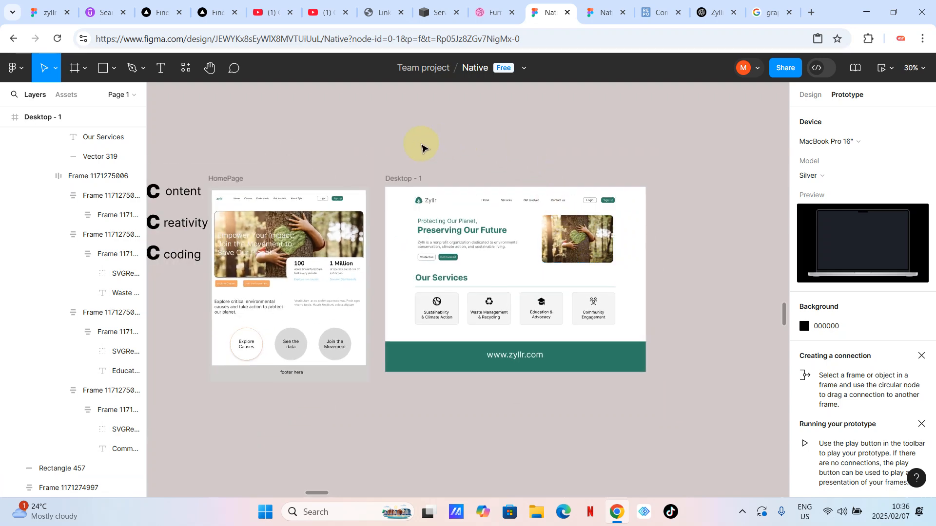
{"action": "scroll", "coordinate": [422, 147], "scroll_direction": "left", "scroll_amount": 1}
{"action": "scroll", "coordinate": [422, 147], "scroll_direction": "left", "scroll_amount": 2}
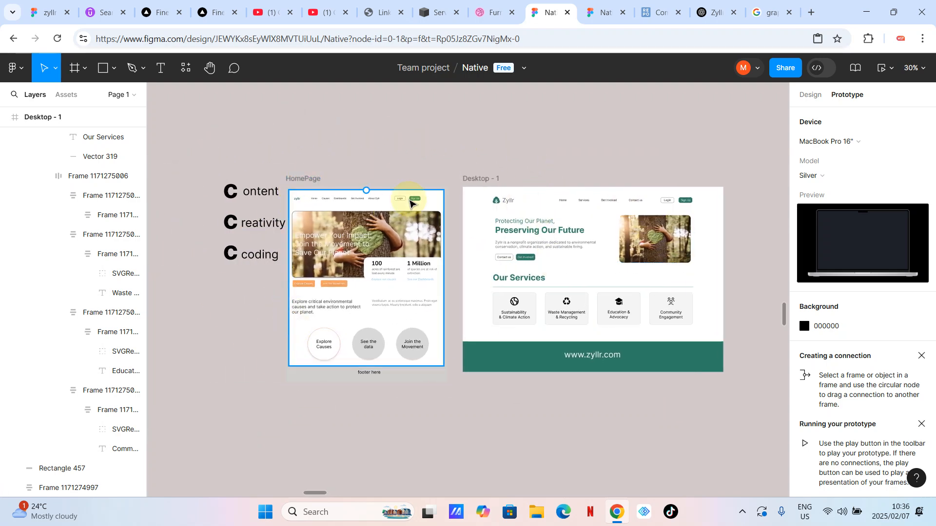
{"action": "scroll", "coordinate": [417, 211], "scroll_direction": "down", "scroll_amount": 5}
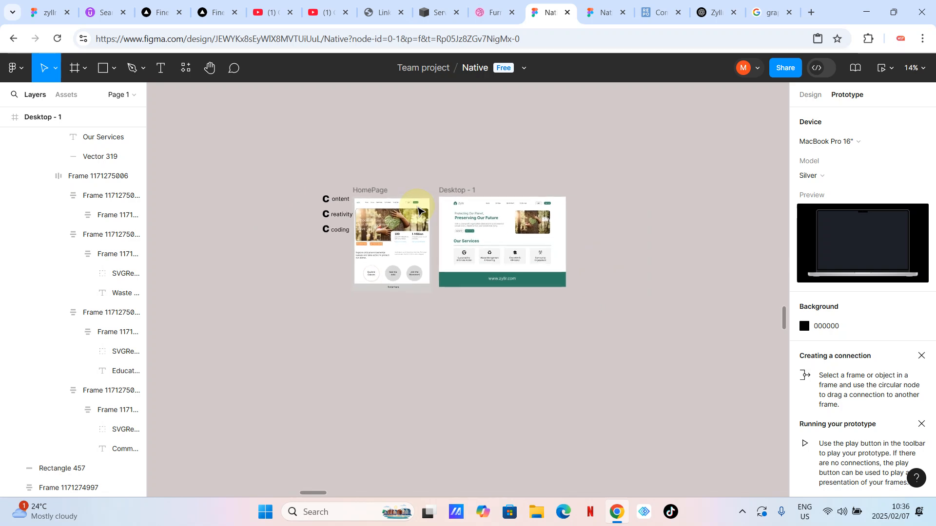
{"action": "scroll", "coordinate": [418, 211], "scroll_direction": "down", "scroll_amount": 4}
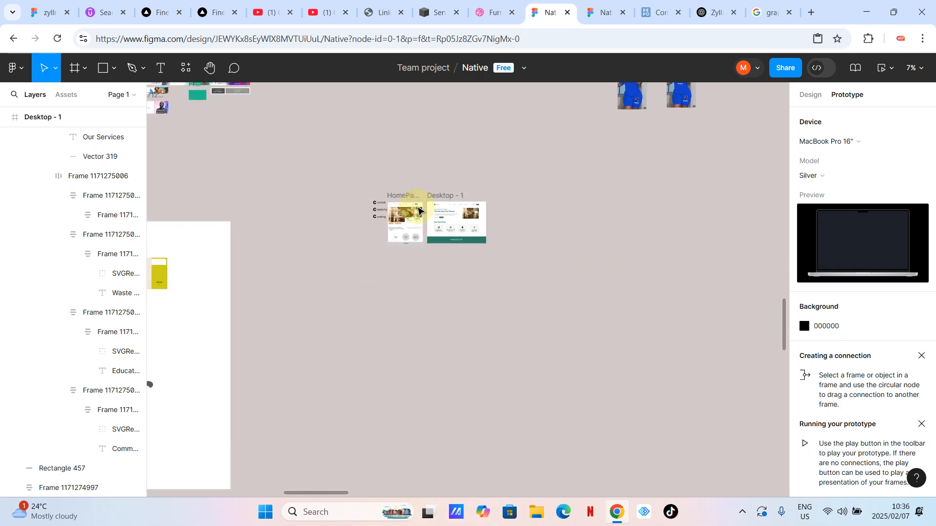
{"action": "scroll", "coordinate": [417, 211], "scroll_direction": "down", "scroll_amount": 4}
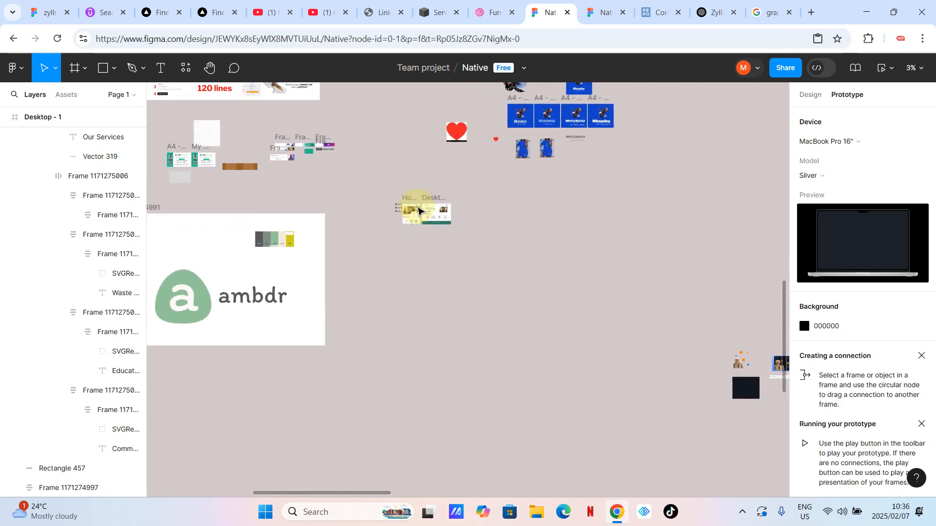
Step: Look over the remaining design frames spread around the whole Page 1 canvas, including logos, cards and colour palettes
{"action": "scroll", "coordinate": [418, 210], "scroll_direction": "down", "scroll_amount": 3}
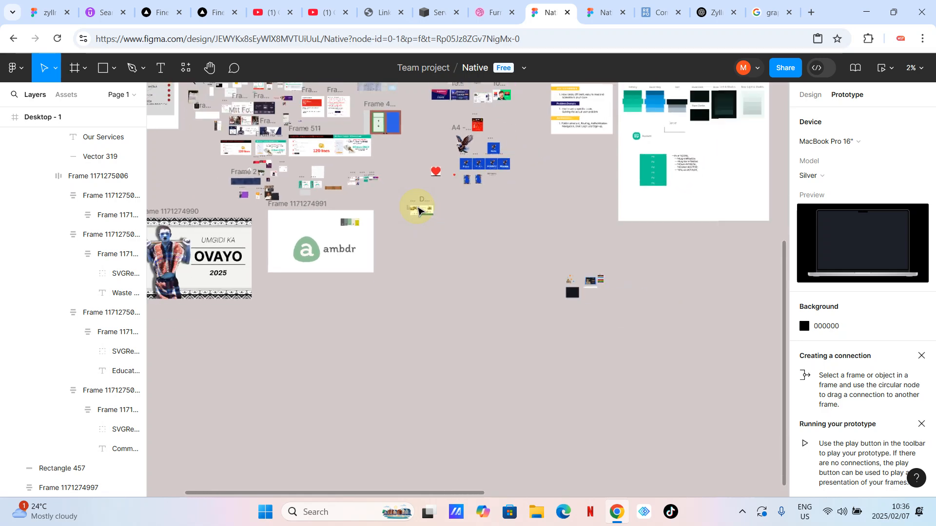
{"action": "scroll", "coordinate": [417, 211], "scroll_direction": "up", "scroll_amount": 5}
{"action": "scroll", "coordinate": [418, 211], "scroll_direction": "left", "scroll_amount": 5}
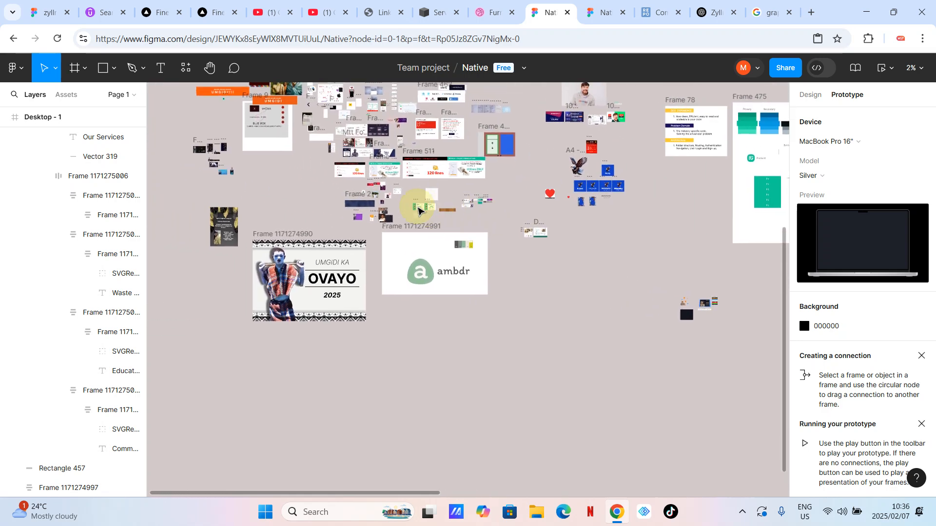
{"action": "scroll", "coordinate": [418, 211], "scroll_direction": "up", "scroll_amount": 4}
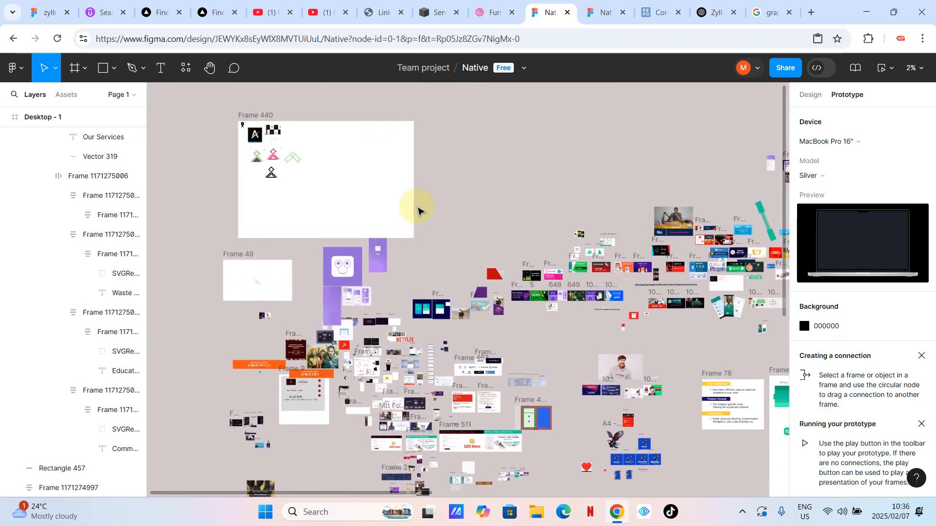
{"action": "scroll", "coordinate": [418, 210], "scroll_direction": "right", "scroll_amount": 6}
{"action": "scroll", "coordinate": [418, 211], "scroll_direction": "right", "scroll_amount": 10}
{"action": "scroll", "coordinate": [417, 211], "scroll_direction": "down", "scroll_amount": 4}
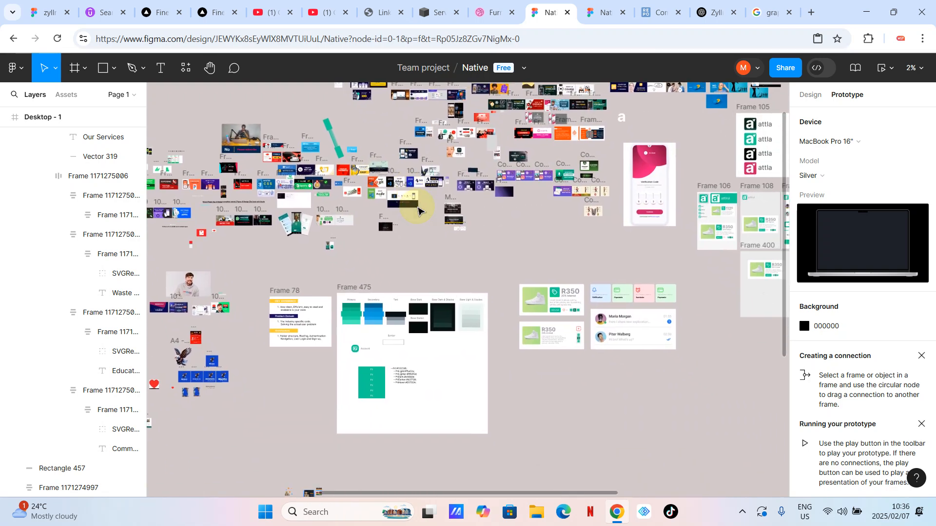
{"action": "scroll", "coordinate": [418, 211], "scroll_direction": "down", "scroll_amount": 8}
{"action": "scroll", "coordinate": [418, 211], "scroll_direction": "left", "scroll_amount": 7}
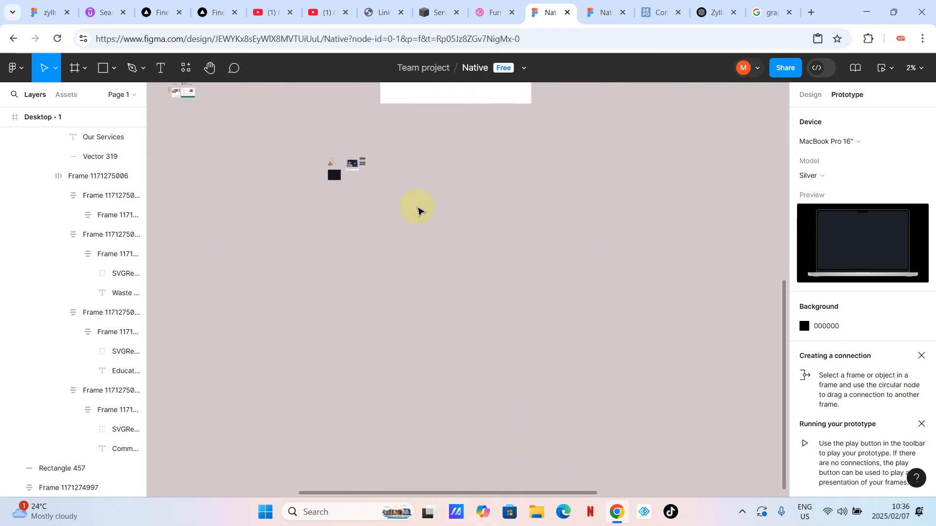
Step: Return to a close view of the Desktop - 1 landing page frame, select it briefly and clear the selection
{"action": "scroll", "coordinate": [417, 211], "scroll_direction": "up", "scroll_amount": 3}
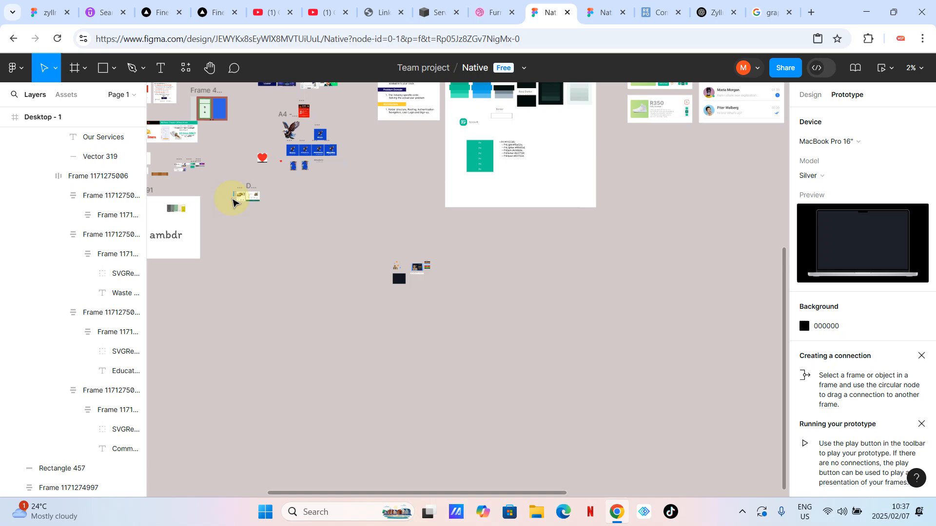
{"action": "scroll", "coordinate": [234, 197], "scroll_direction": "up", "scroll_amount": 8}
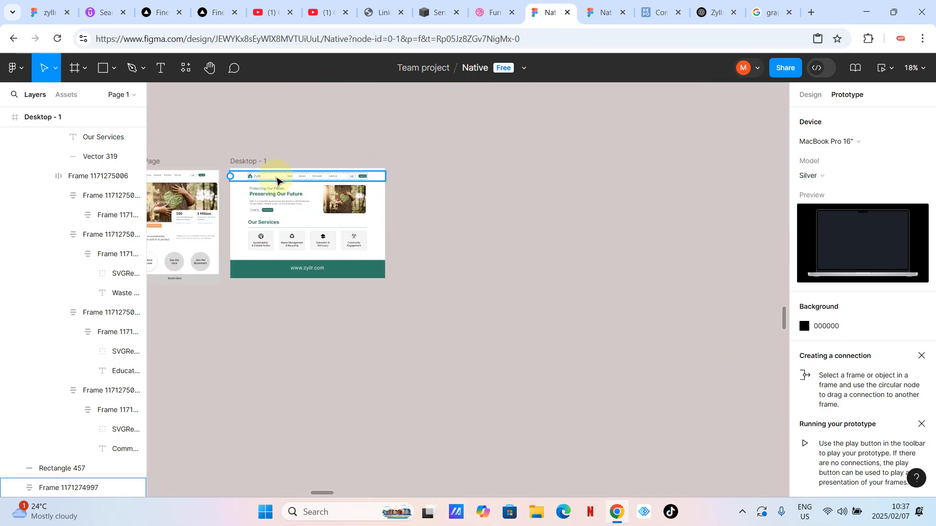
{"action": "scroll", "coordinate": [277, 176], "scroll_direction": "up", "scroll_amount": 3}
{"action": "scroll", "coordinate": [256, 180], "scroll_direction": "left", "scroll_amount": 3}
{"action": "scroll", "coordinate": [326, 153], "scroll_direction": "up", "scroll_amount": 2}
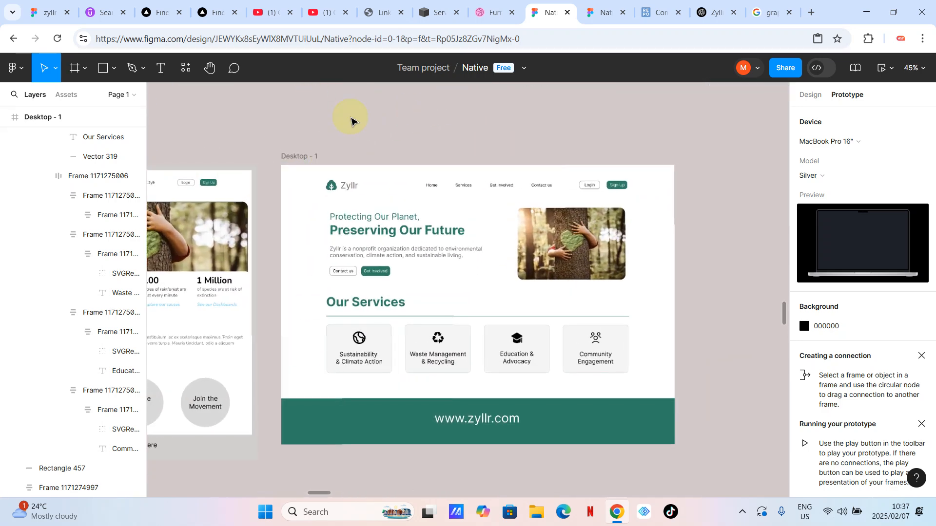
{"action": "left_click", "coordinate": [302, 156]}
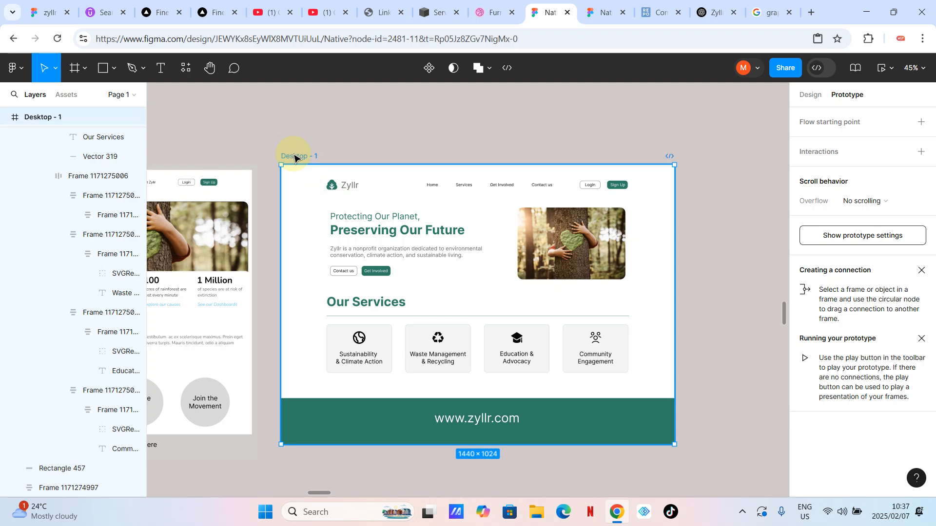
{"action": "left_click", "coordinate": [324, 139]}
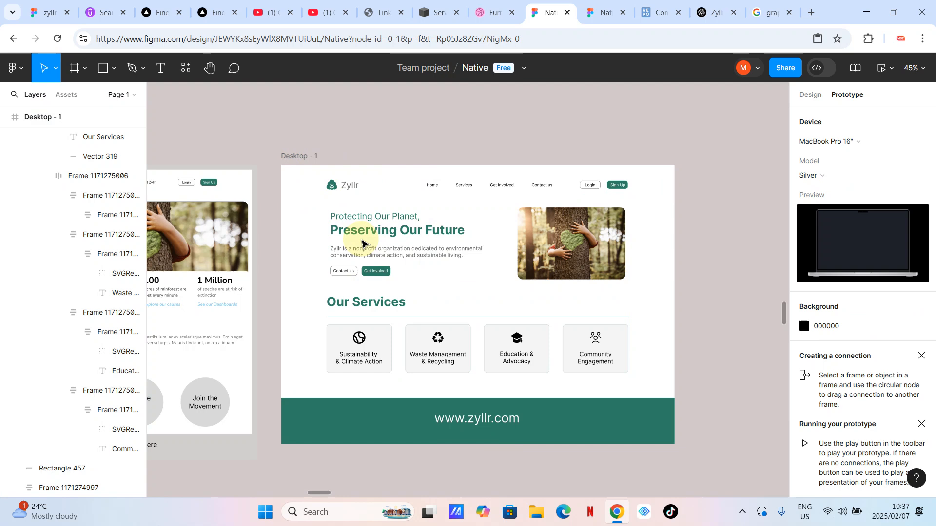